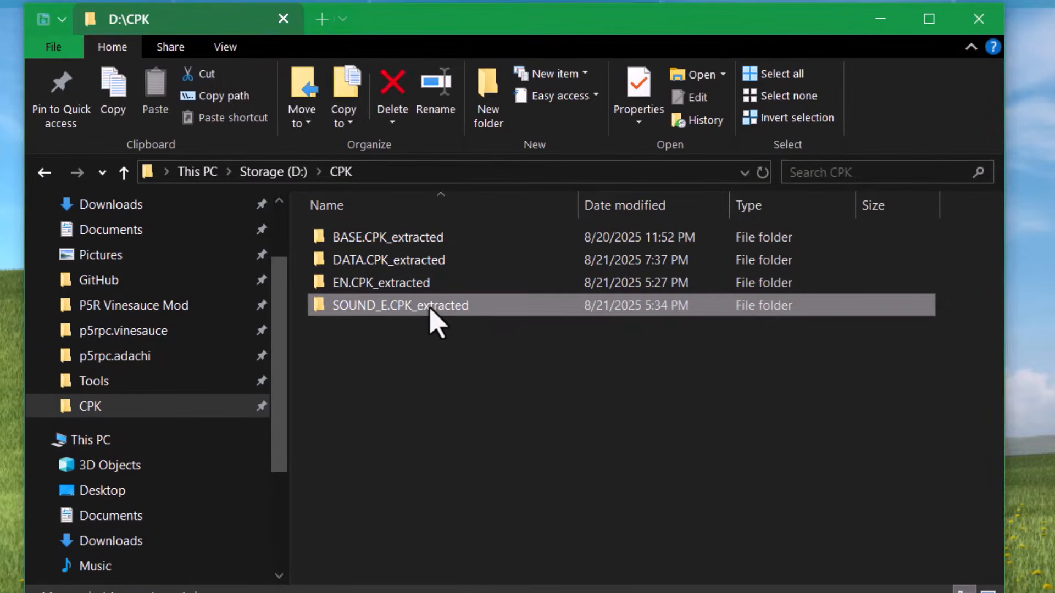
- Open the SOUND_E.CPK_extracted folder in D:\CPK
double_click(432, 305)
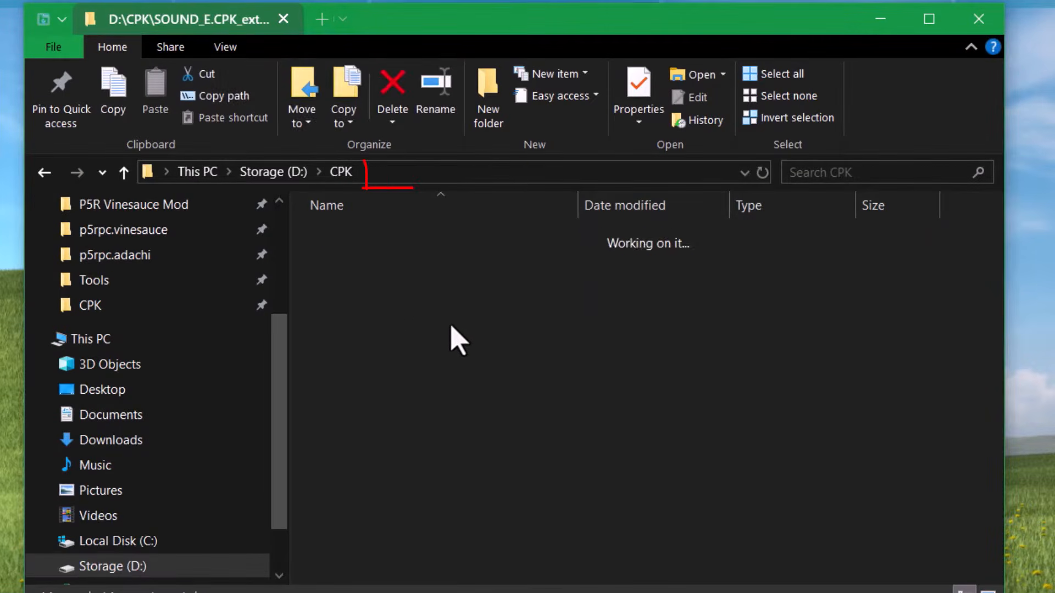
- Browse the SOUND > BATTLE audio files inside SOUND_E.CPK_extracted
double_click(434, 237)
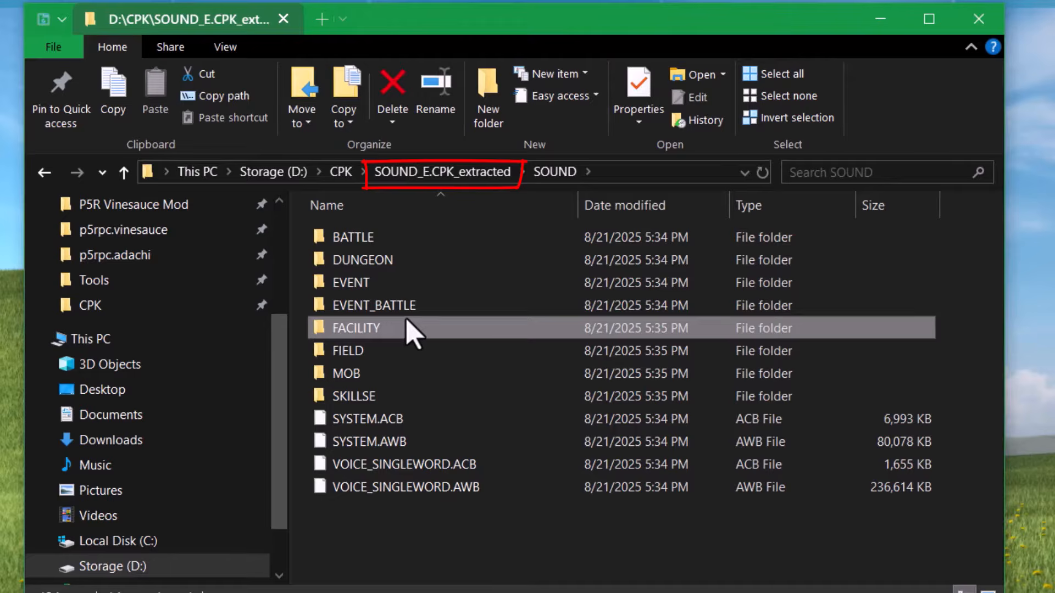
double_click(398, 245)
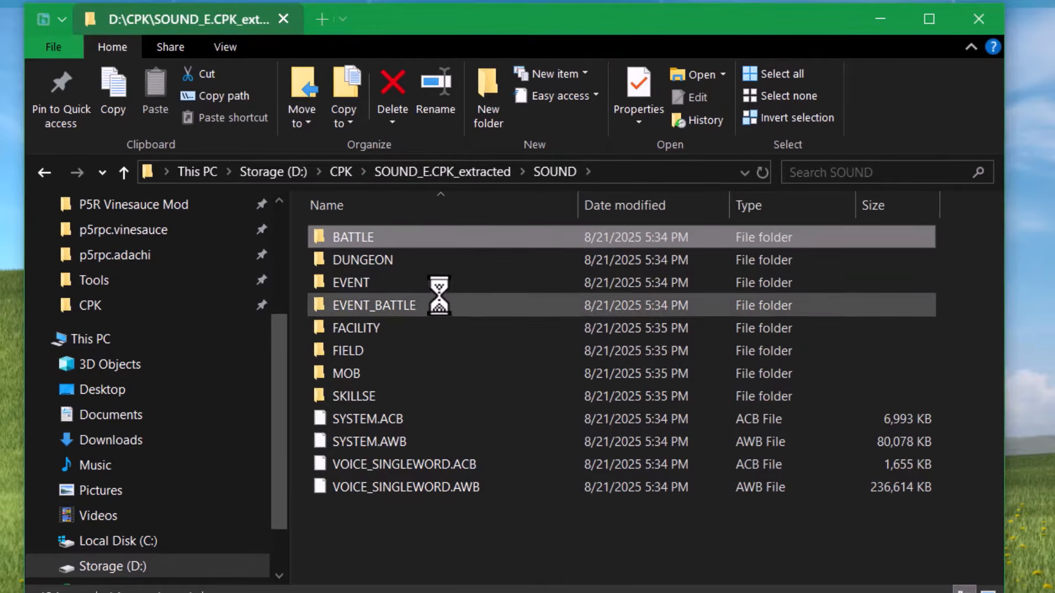
scroll(513, 307, "down", 10)
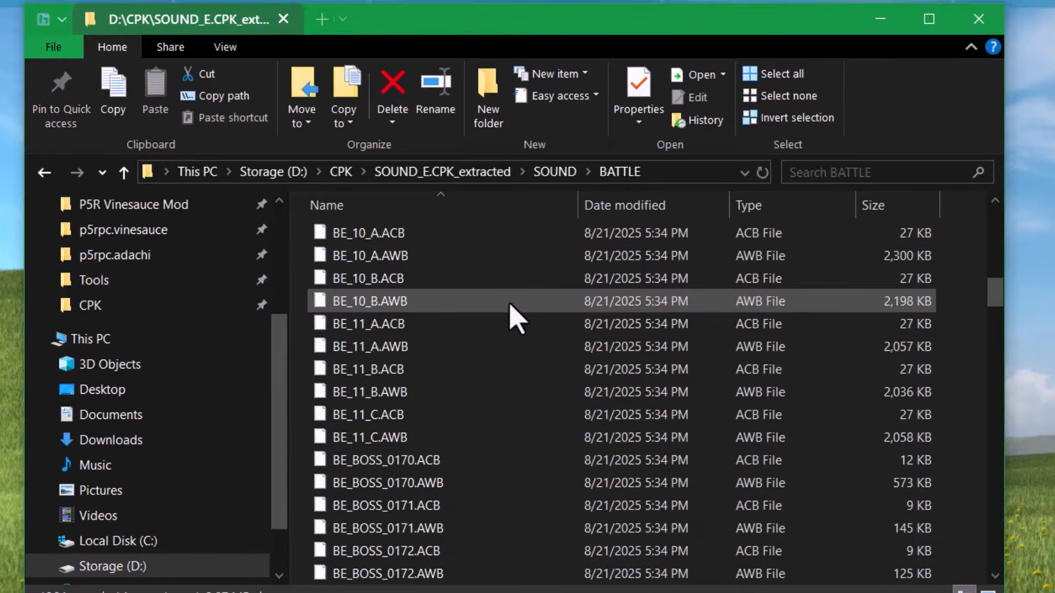
- Go back up to the CPK folder and open BASE.CPK_extracted
left_click(559, 180)
left_click(341, 172)
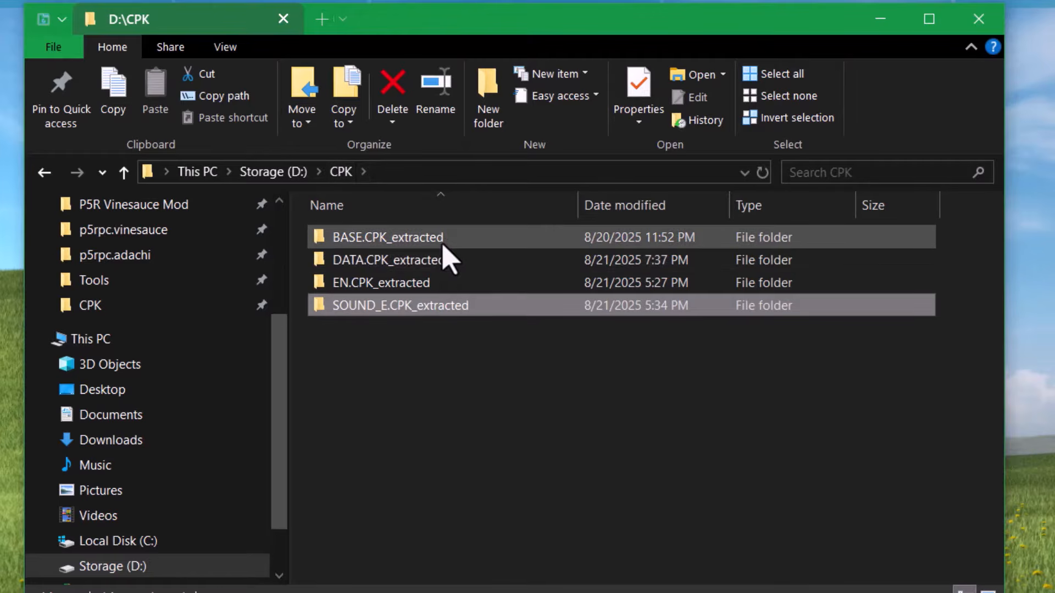
left_click(443, 241)
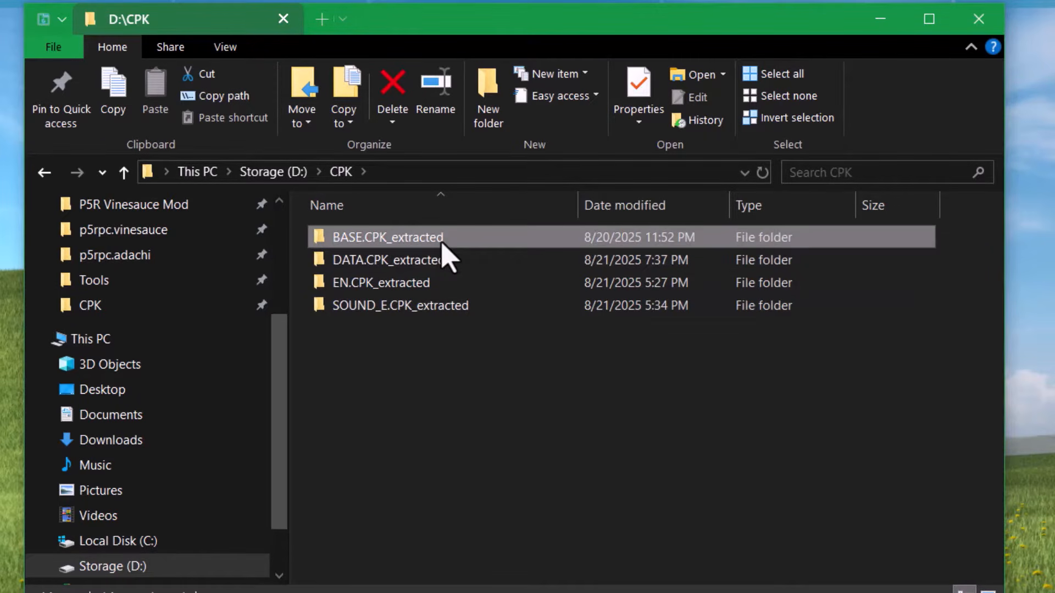
key("Return")
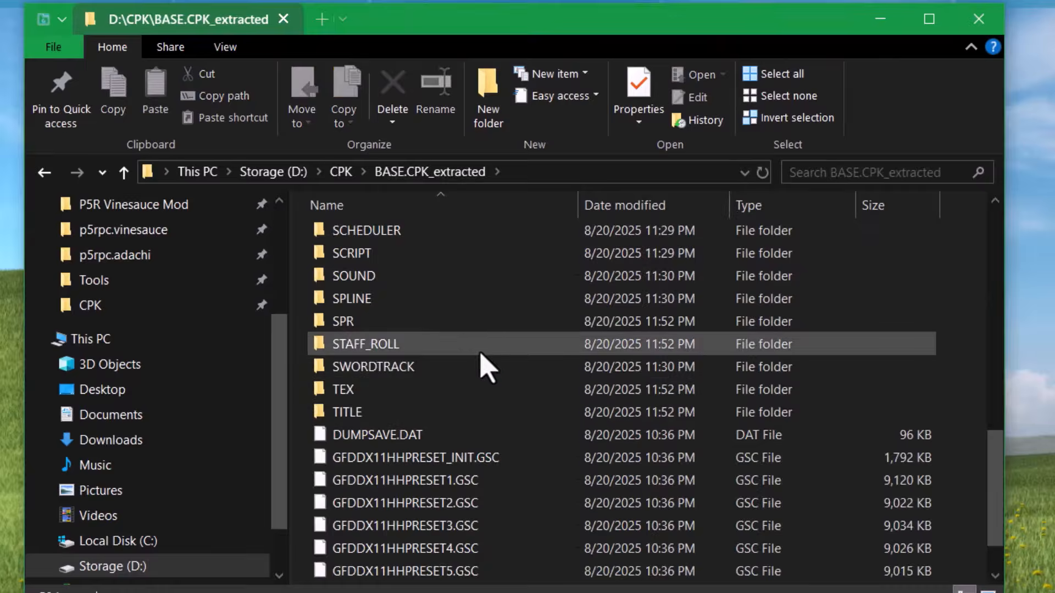
- Open BASE.CPK_extracted's SOUND folder, glancing into MOTIONSE before returning
double_click(442, 277)
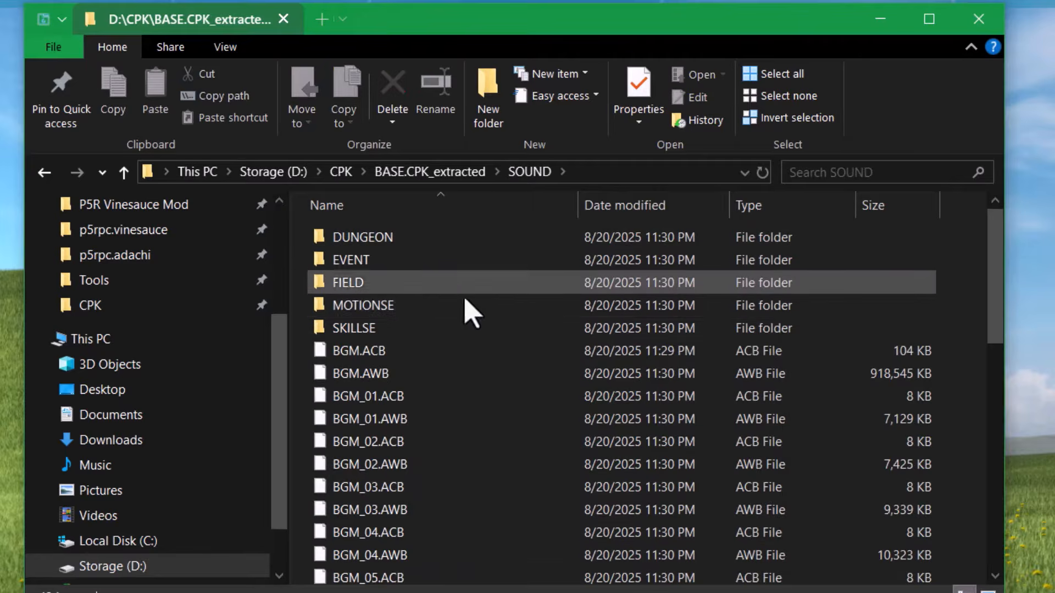
left_click(447, 315)
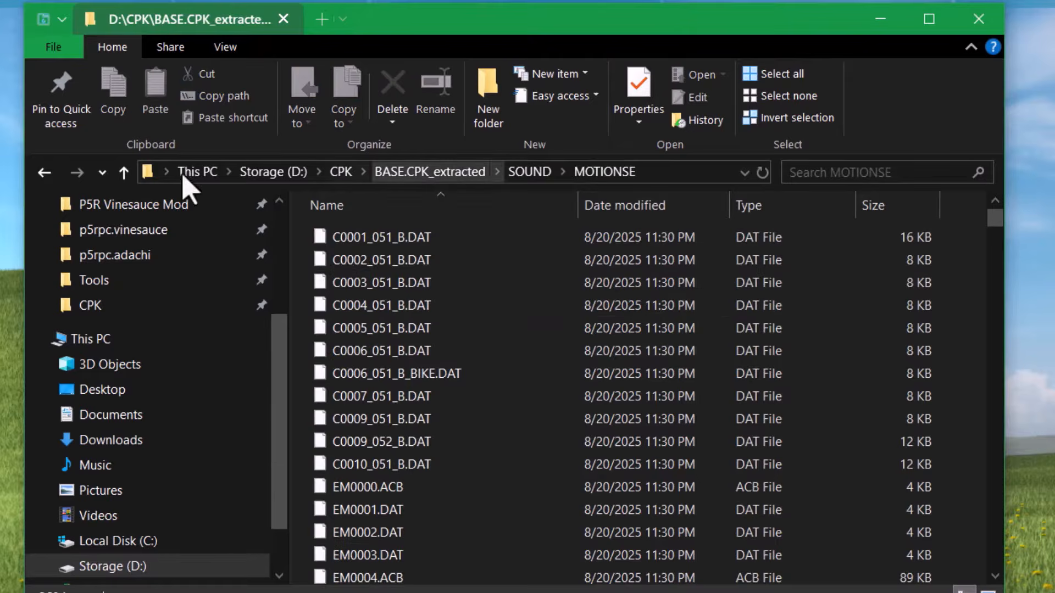
left_click(529, 171)
scroll(577, 462, "down", 6)
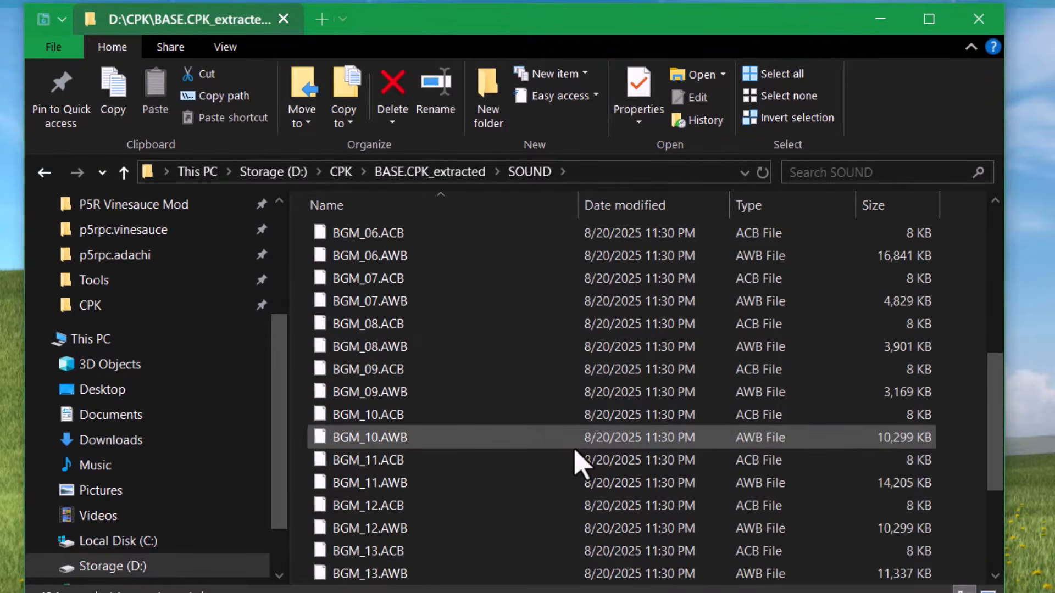
scroll(577, 462, "down", 3)
scroll(577, 460, "up", 9)
- Pick out BGM.ACB and BGM.AWB in the SOUND folder by selecting each in turn
left_click(511, 397)
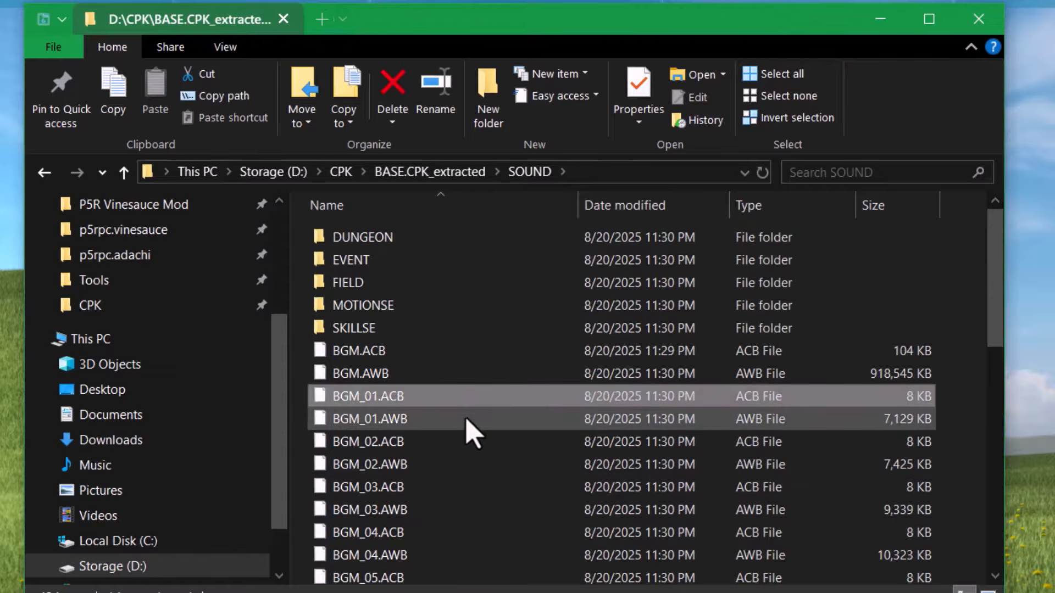
left_click(443, 351)
left_click(440, 374, "shift")
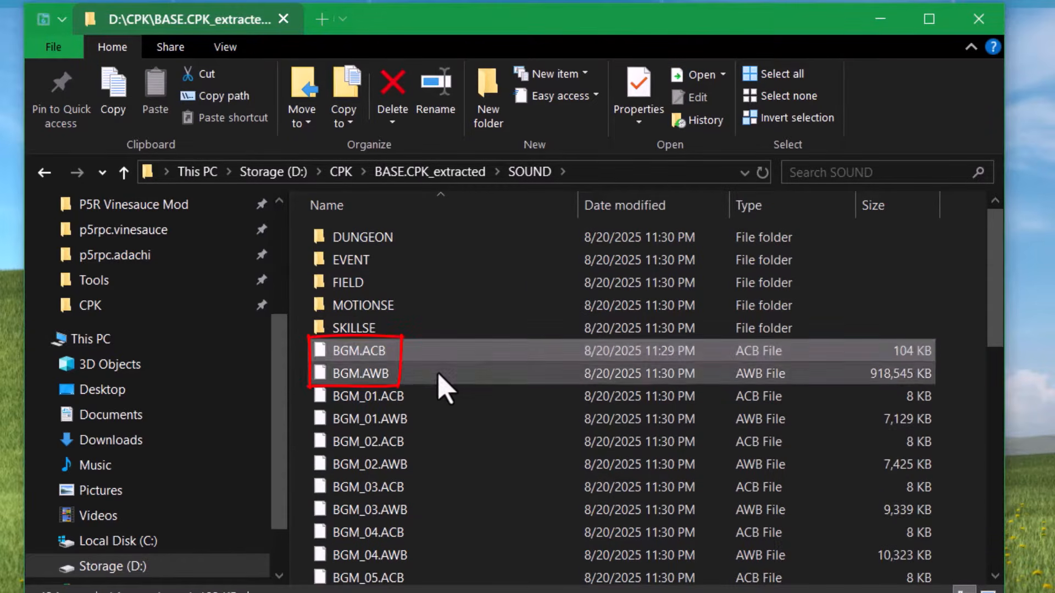
left_click(439, 376)
left_click(446, 356)
left_click(446, 376)
left_click(442, 358)
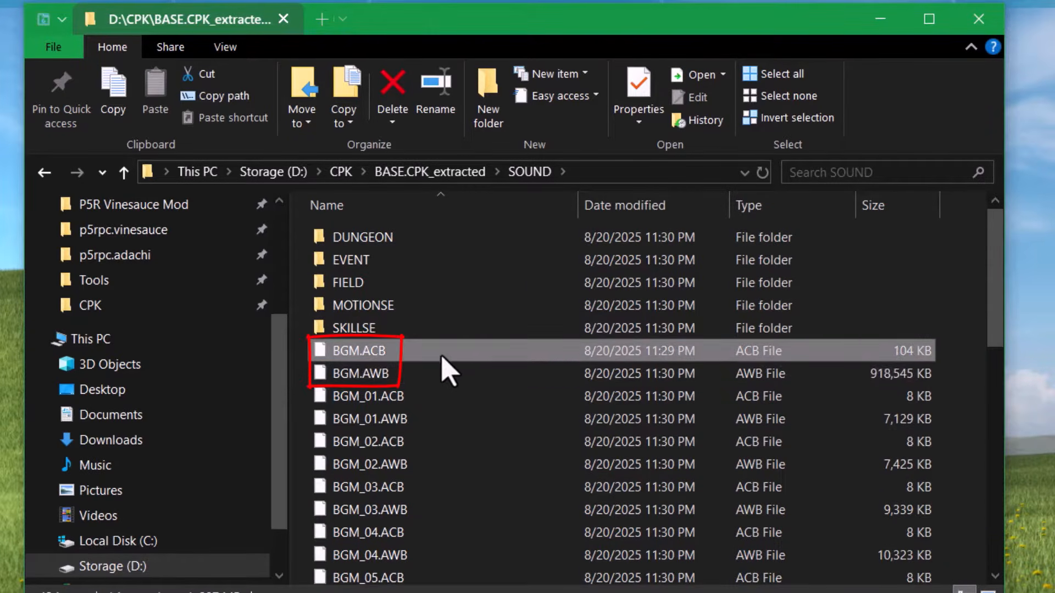
left_click(548, 370)
- Drag-select BGM.ACB and BGM.AWB together, then clear the selection
left_click(959, 393)
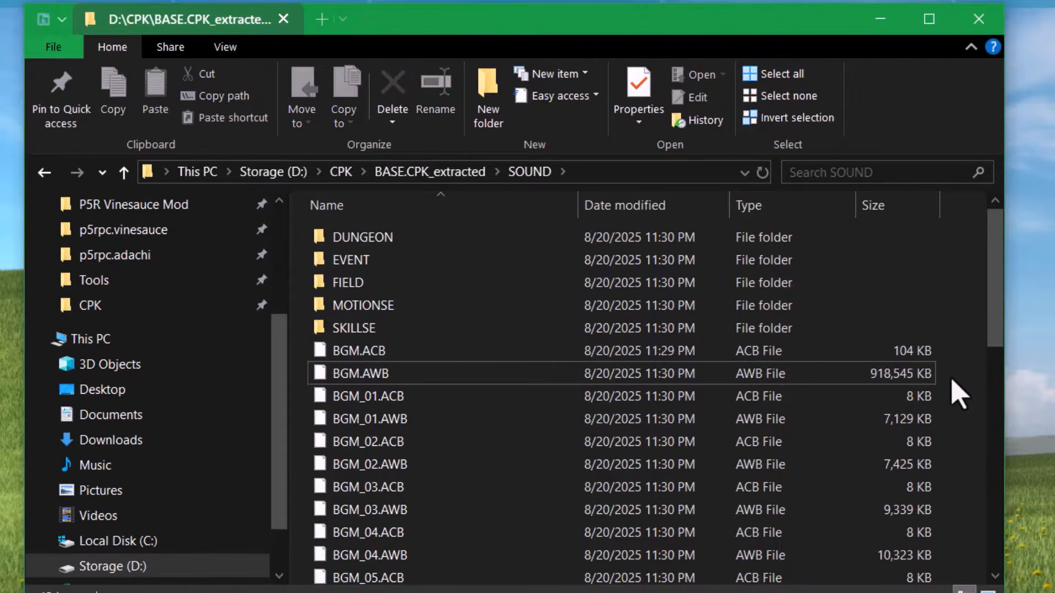
left_click_drag(952, 378, 332, 358)
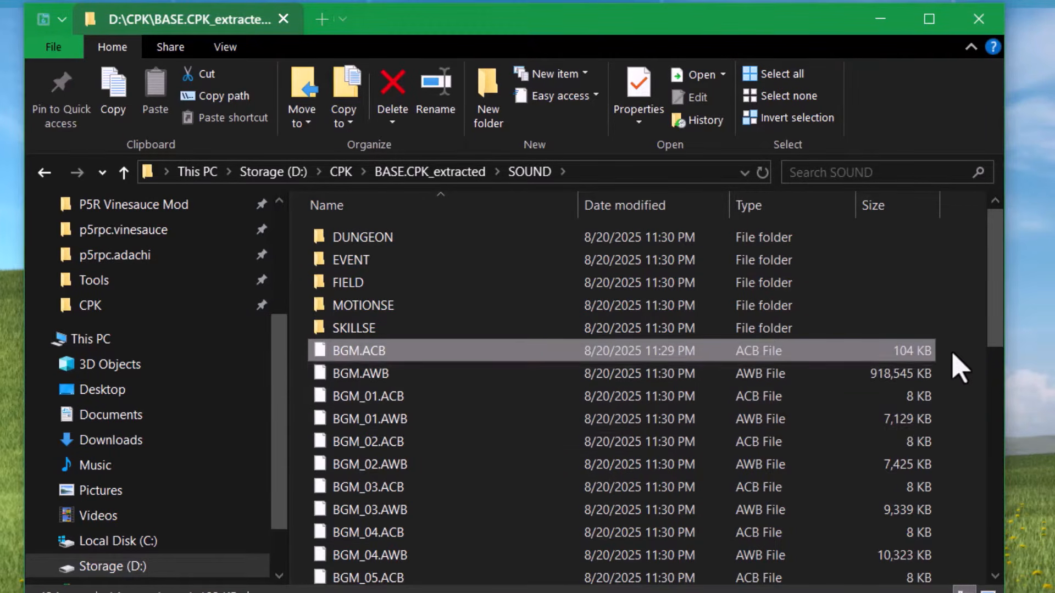
left_click(961, 368)
left_click_drag(939, 382, 935, 355)
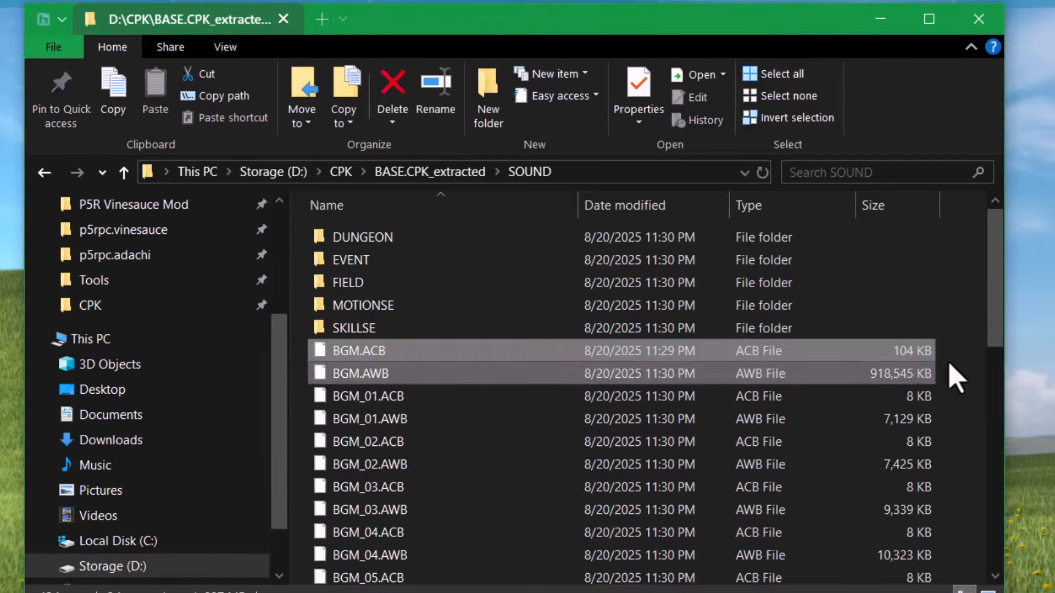
left_click(959, 368)
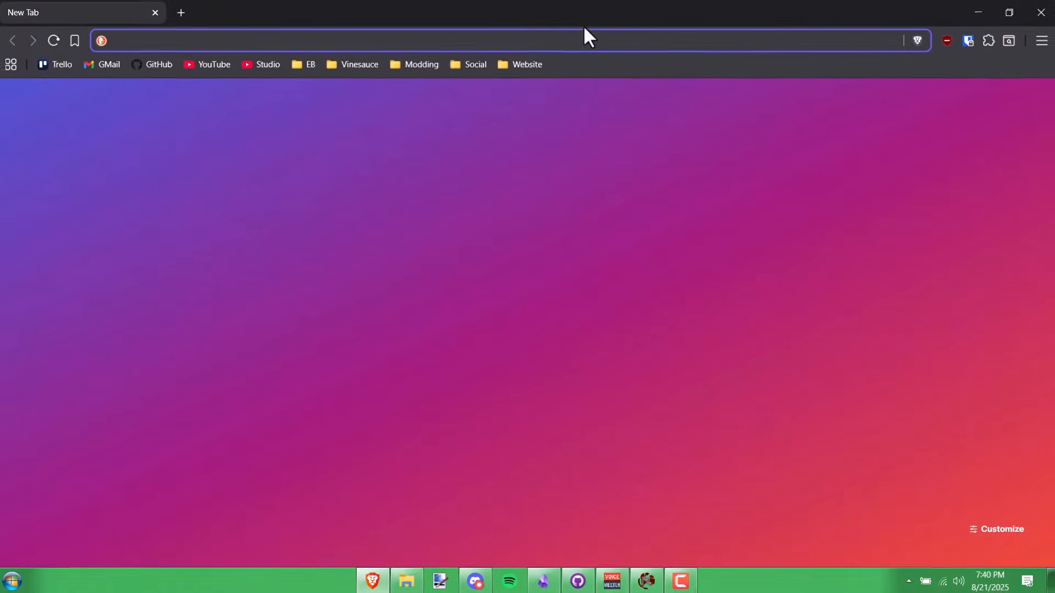
- Search for foobar2000 and download the 64-bit v2.24.6 installer from foobar2000.org
left_click(568, 44)
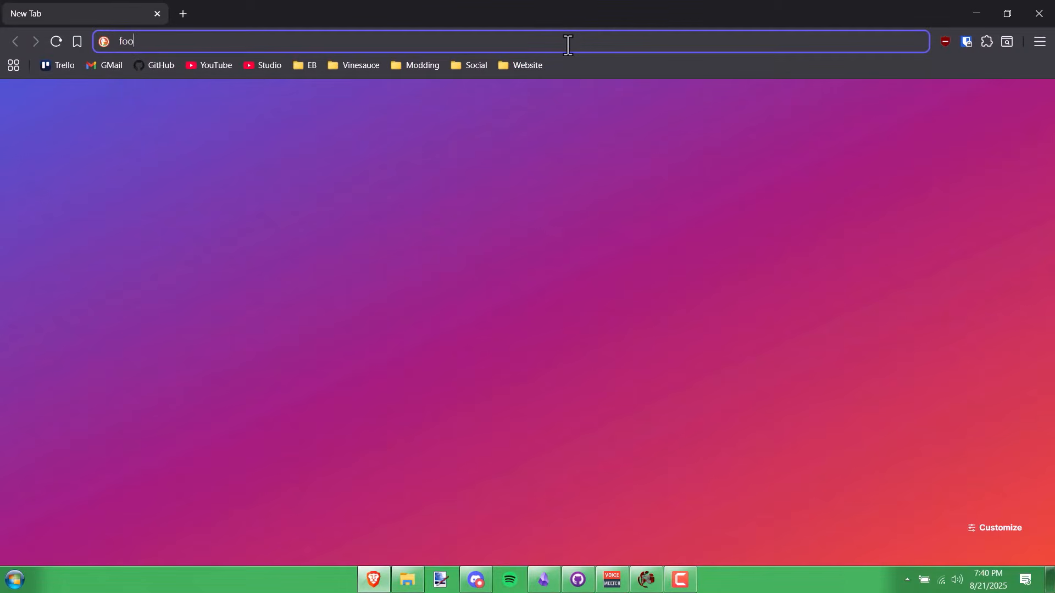
type("foobar2000")
key("Return")
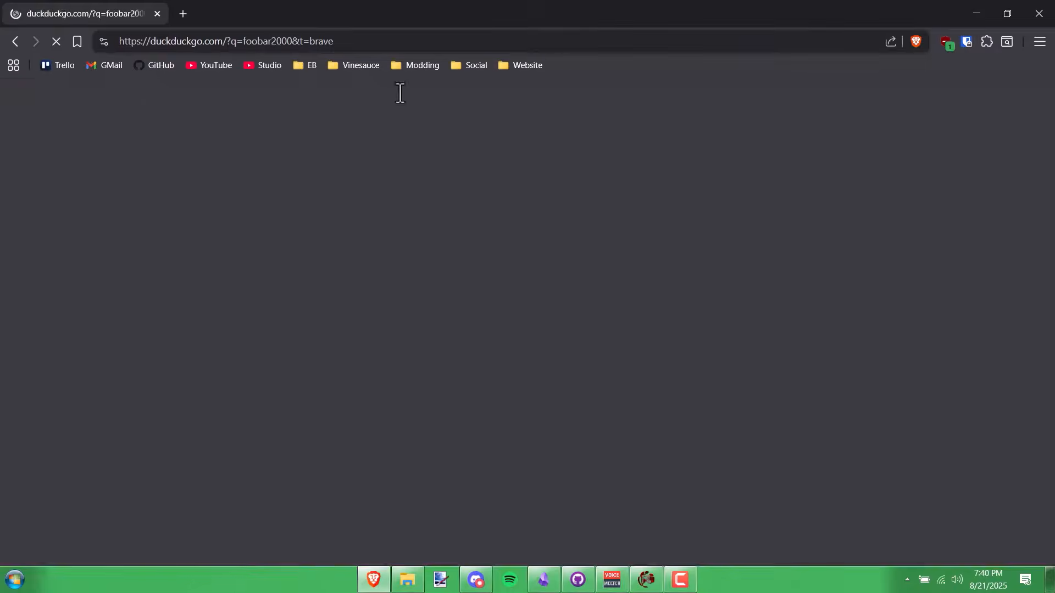
left_click(287, 134)
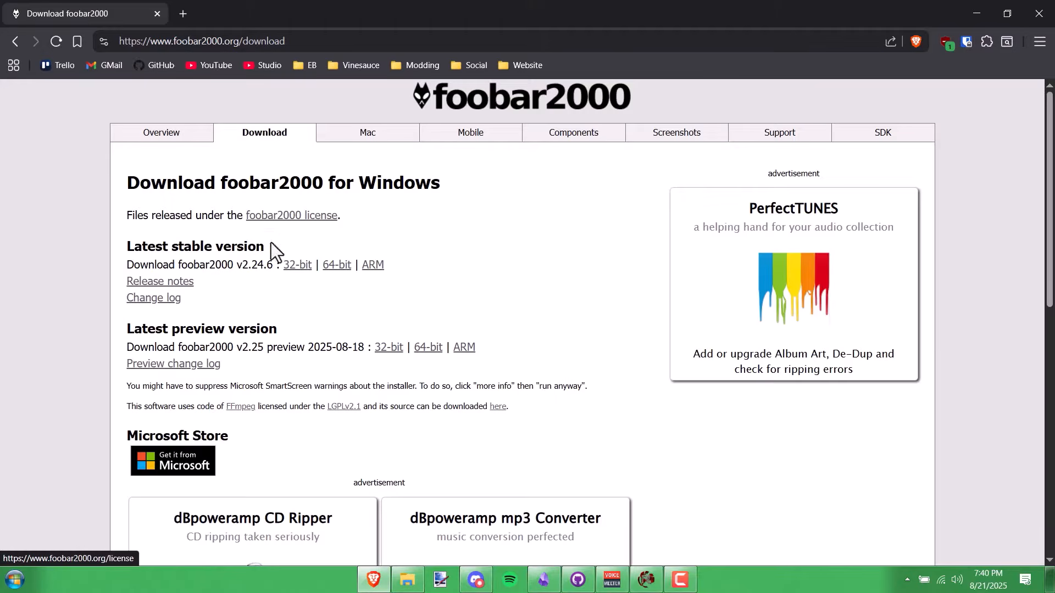
left_click(339, 266)
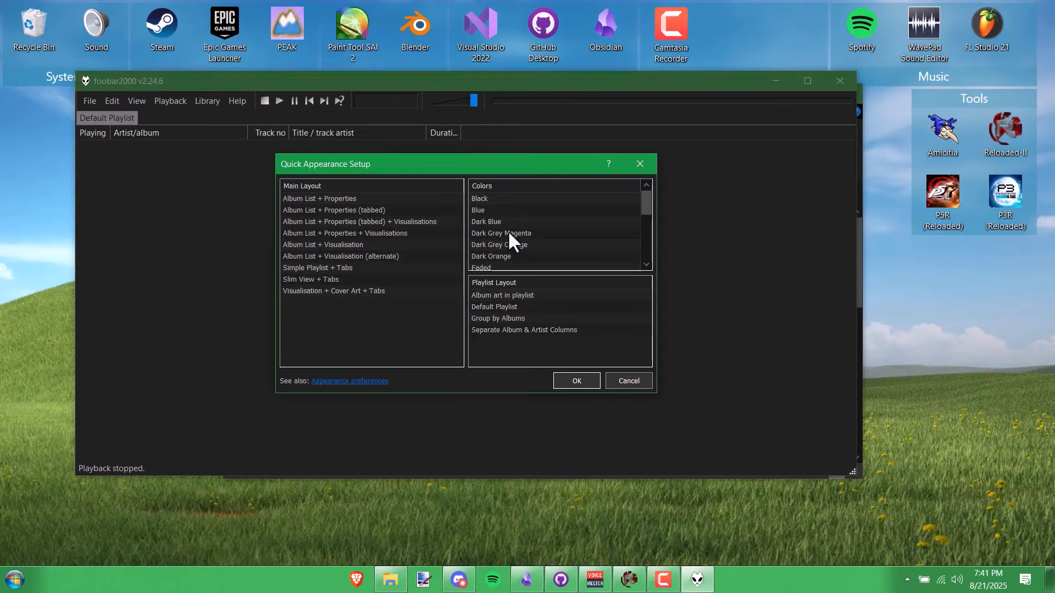
- Preview the dark colour schemes, apply Dark Blue, close setup, and minimize foobar2000
left_click(500, 222)
left_click(502, 233)
left_click(503, 246)
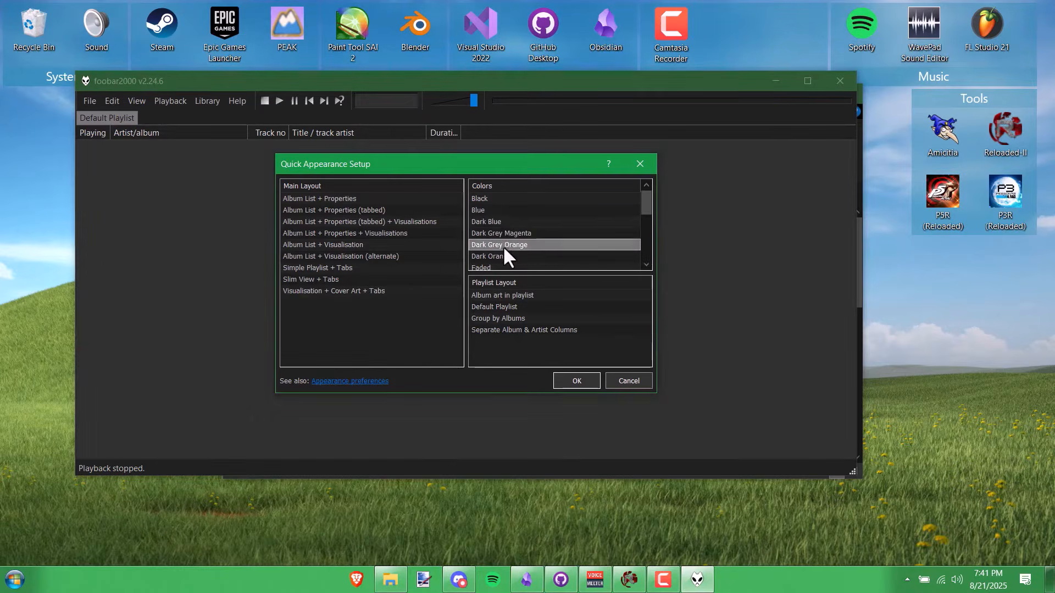
left_click(503, 255)
left_click(511, 221)
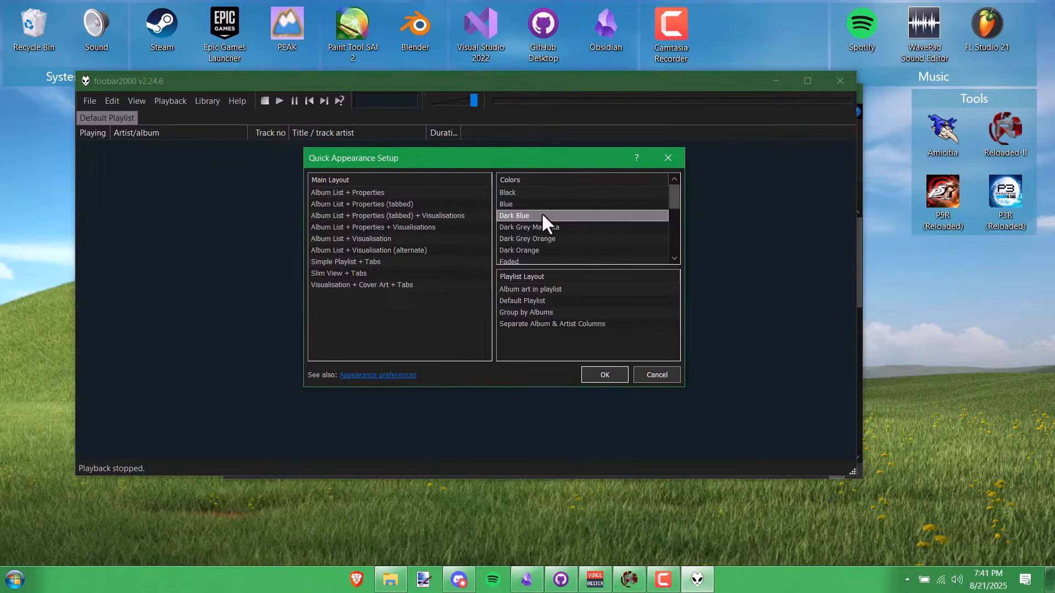
left_click(612, 380)
left_click(775, 81)
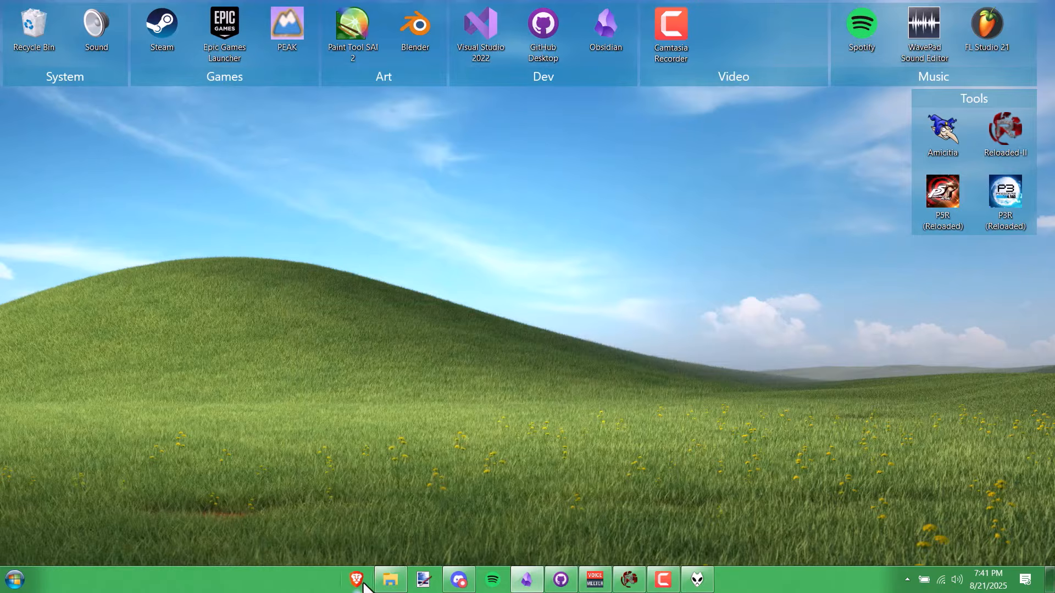
- Find foo_input_vgmstream on the foobar2000 Components page, download it, and open the package
key("alt+Tab")
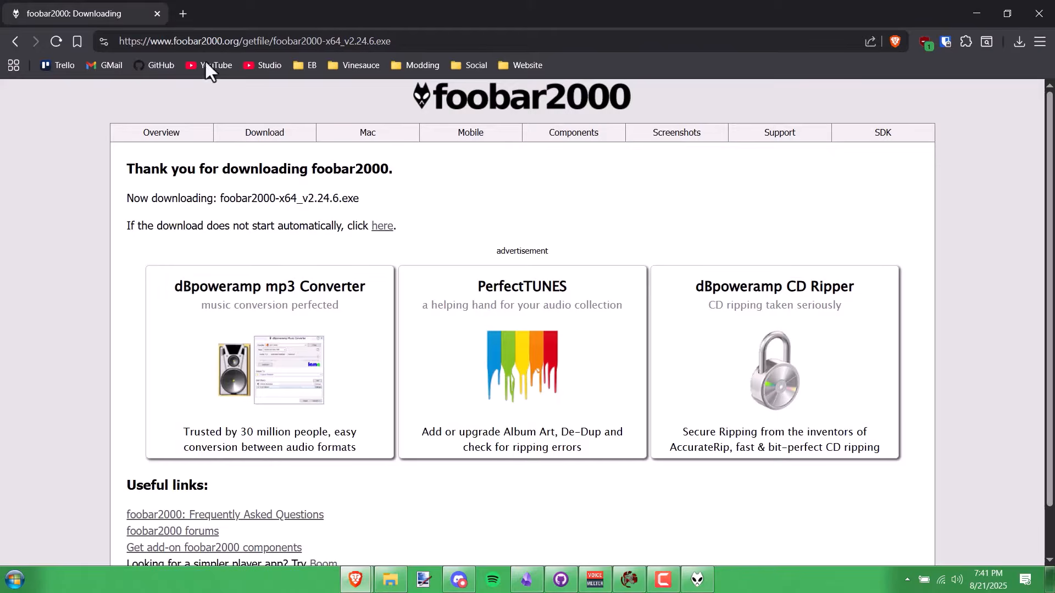
left_click(592, 144)
scroll(486, 236, "down", 5)
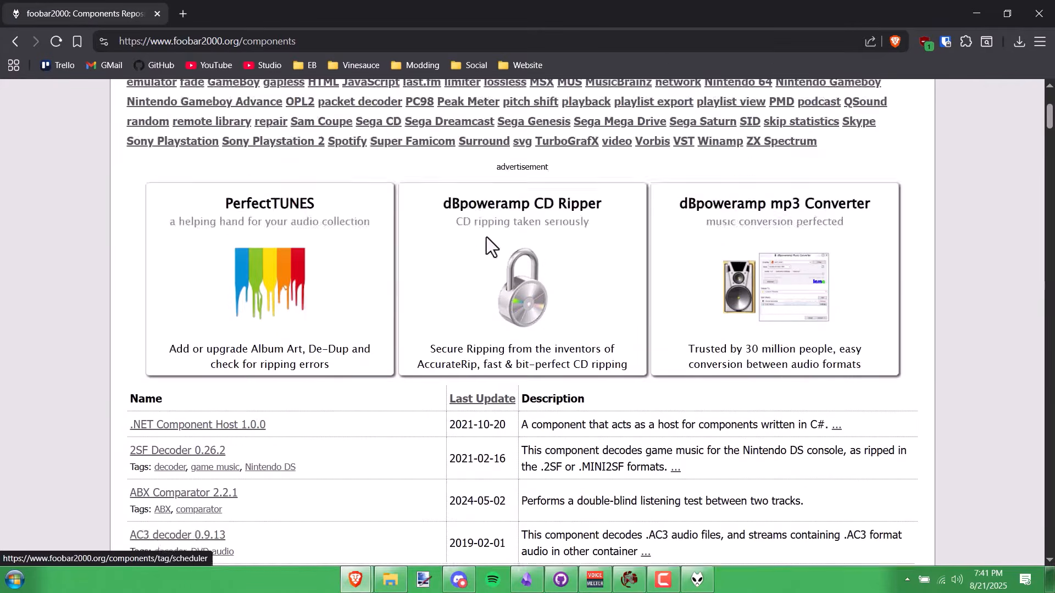
key("ctrl+f")
type("vgm")
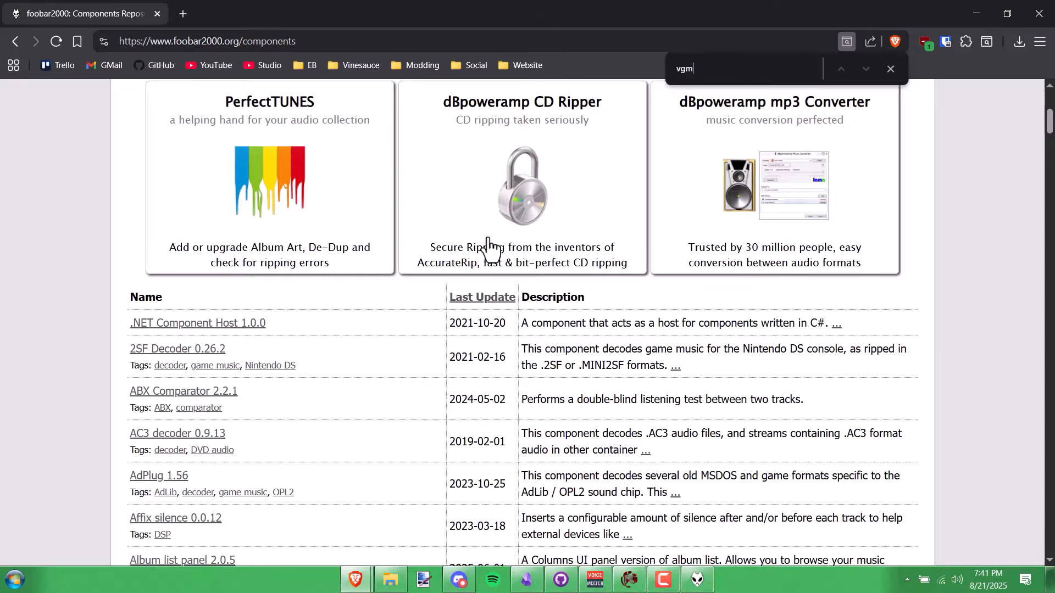
type("stream")
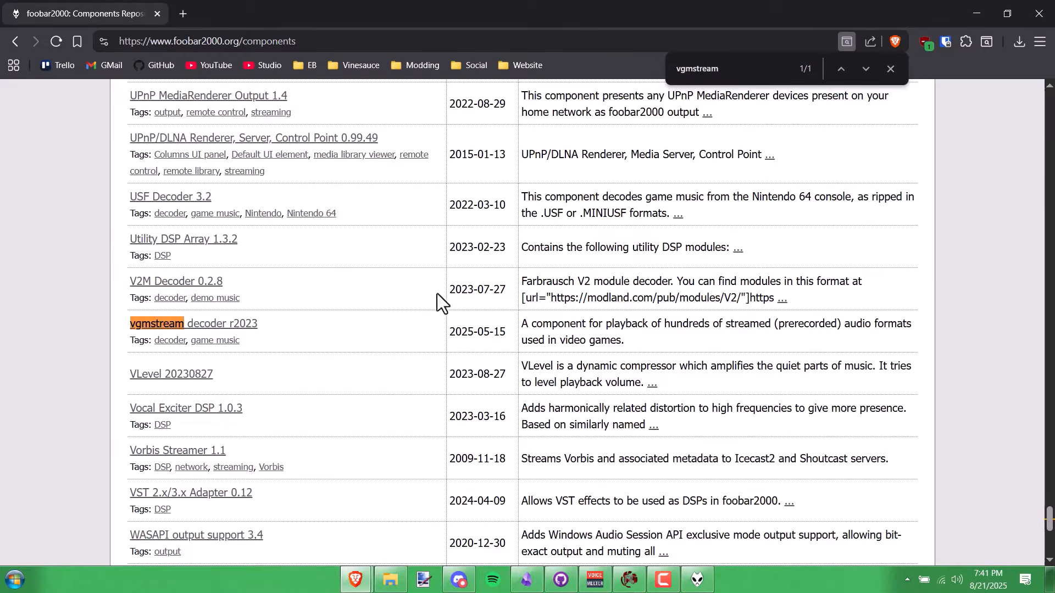
scroll(462, 285, "down", 15)
left_click(160, 337)
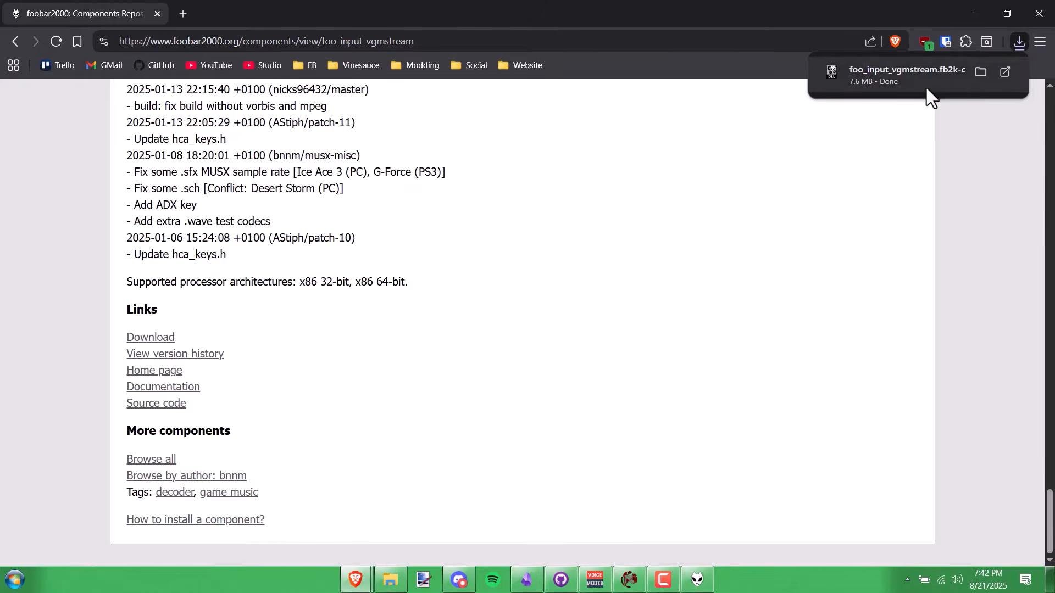
left_click(925, 86)
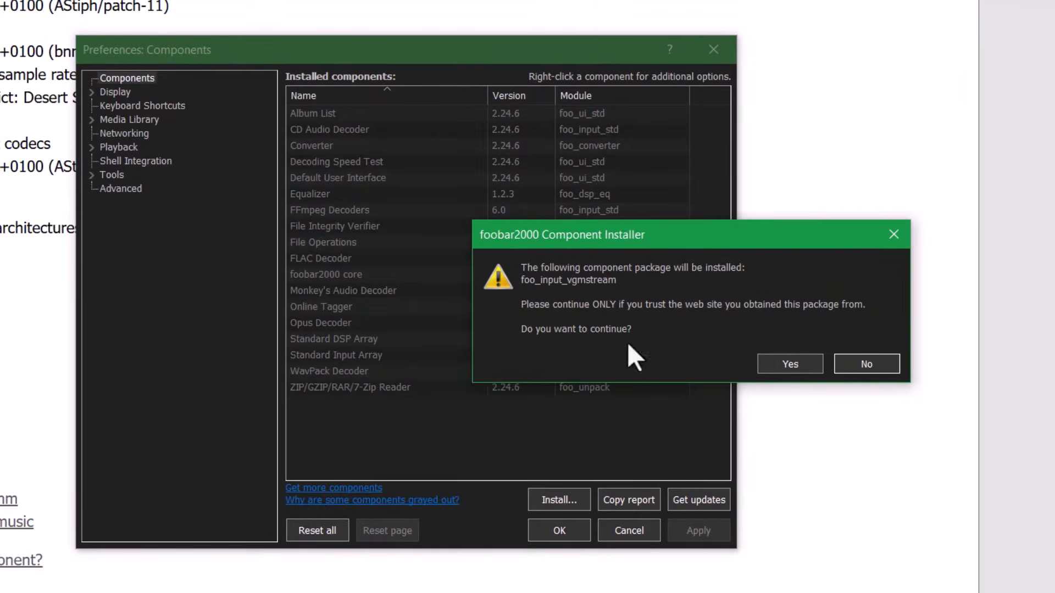
- Confirm the foo_input_vgmstream install, apply it in Preferences: Components, and restart foobar2000
left_click(801, 364)
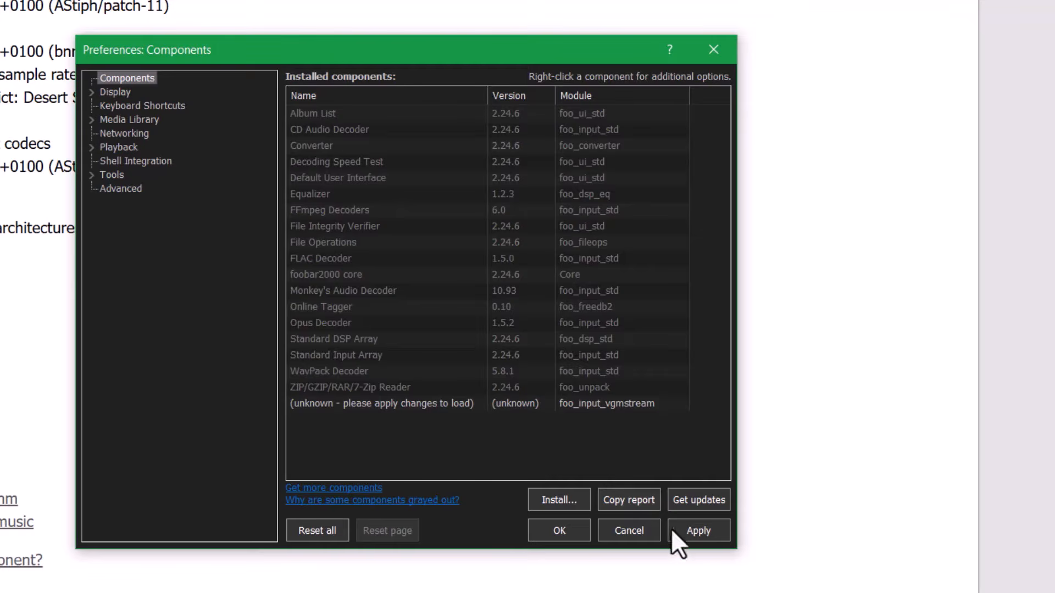
left_click(700, 529)
left_click(472, 323)
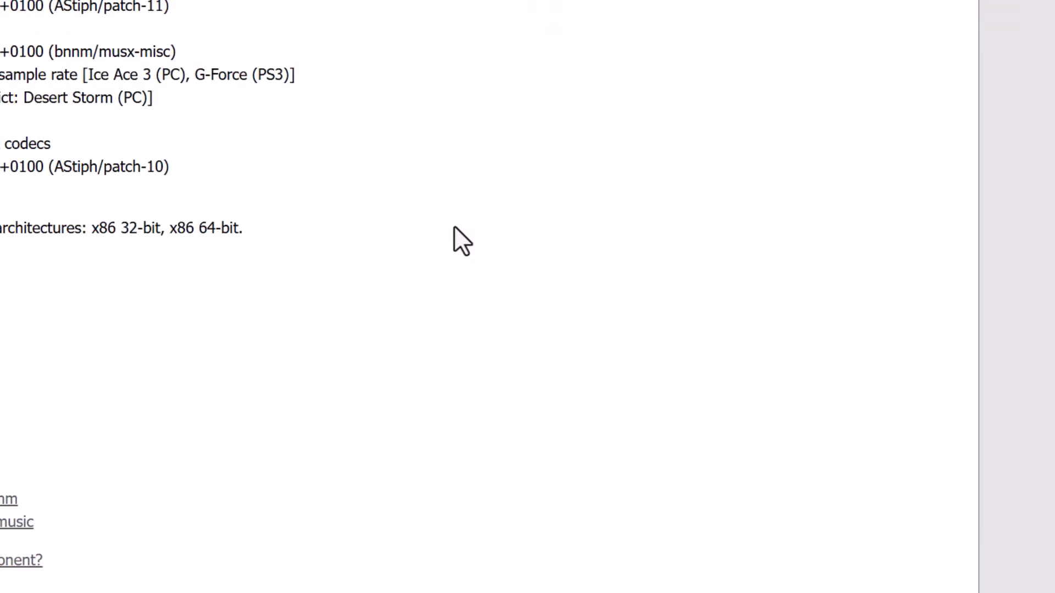
- Drop BGM.ACB into the playlist, dismiss its unsupported-format error, then drag in the BGM archive
left_click(973, 18)
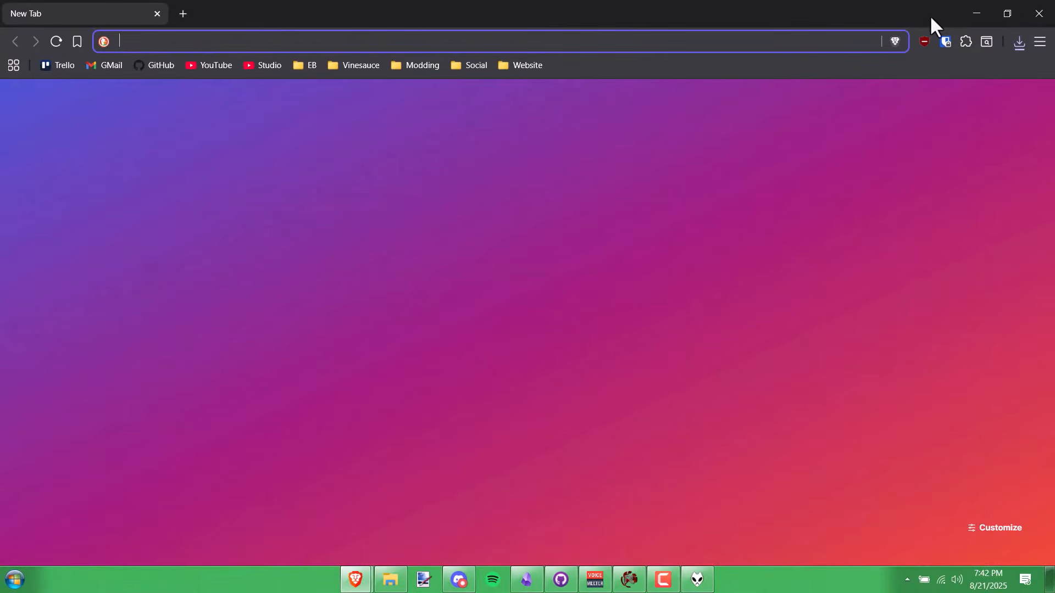
left_click(974, 13)
left_click(691, 364)
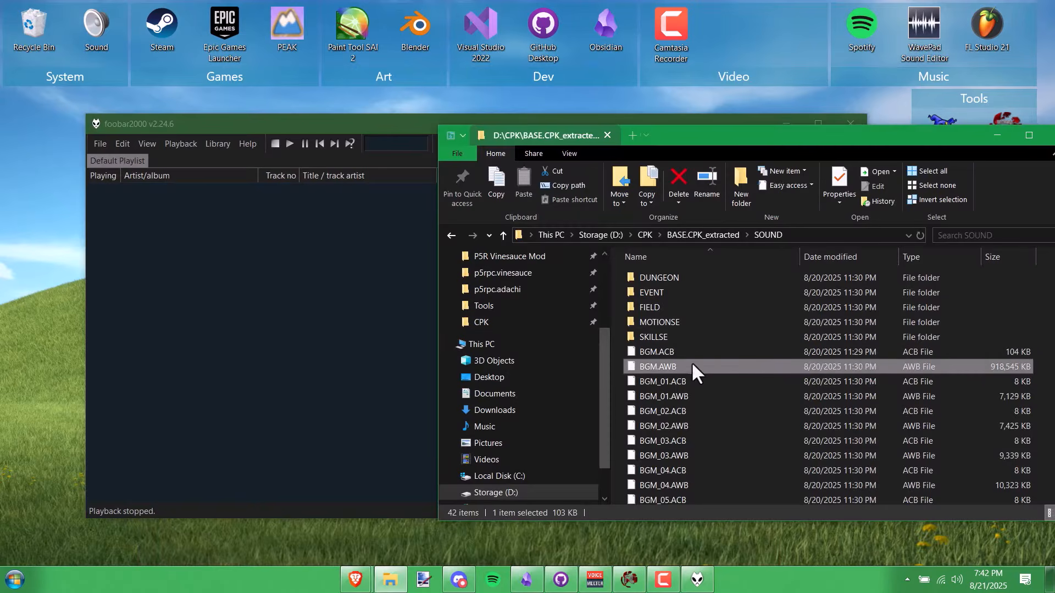
left_click_drag(683, 366, 240, 308)
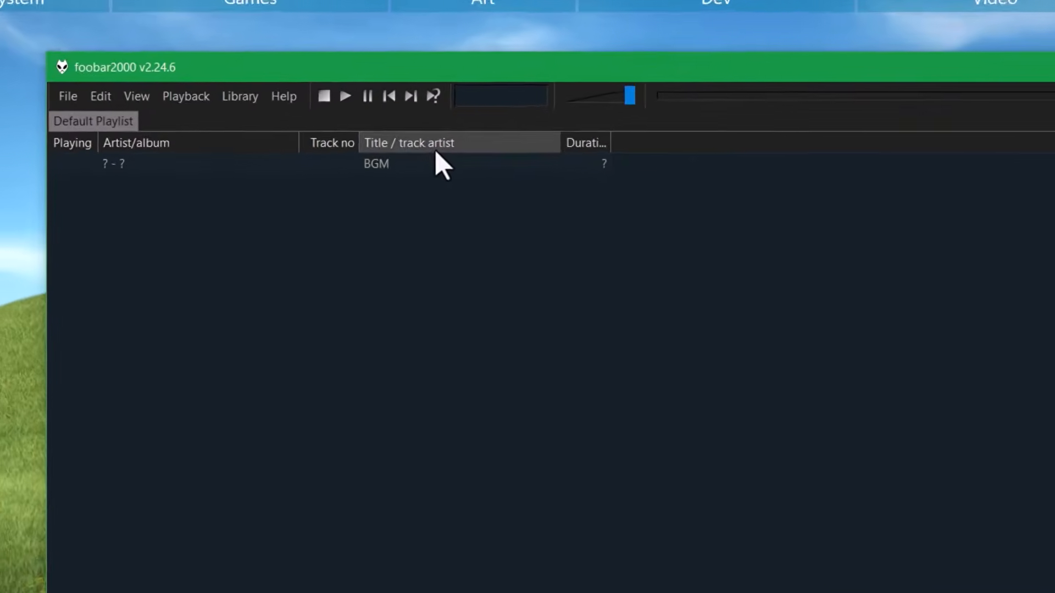
double_click(356, 190)
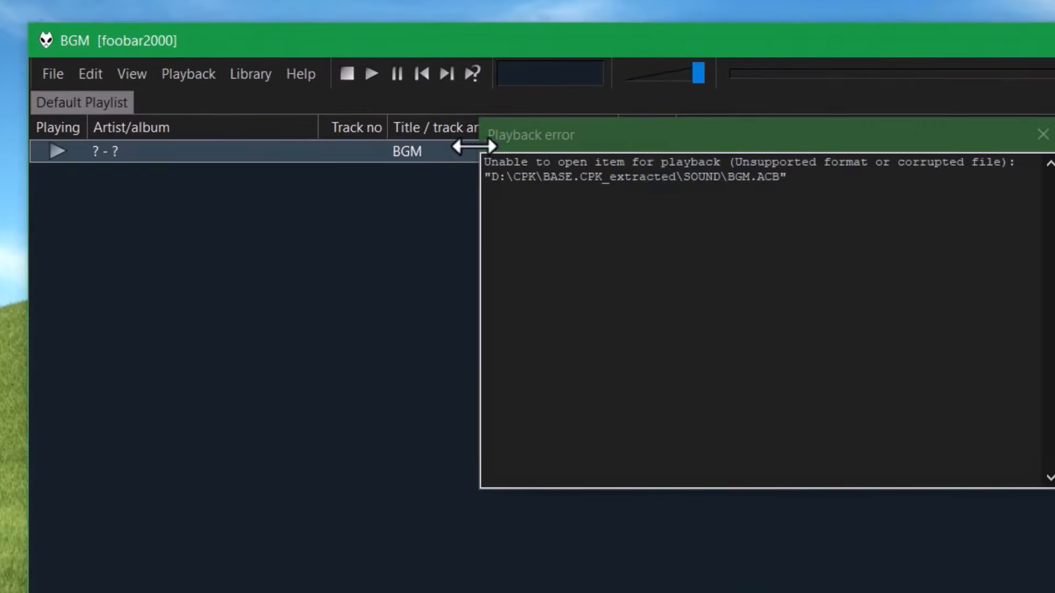
left_click(1043, 134)
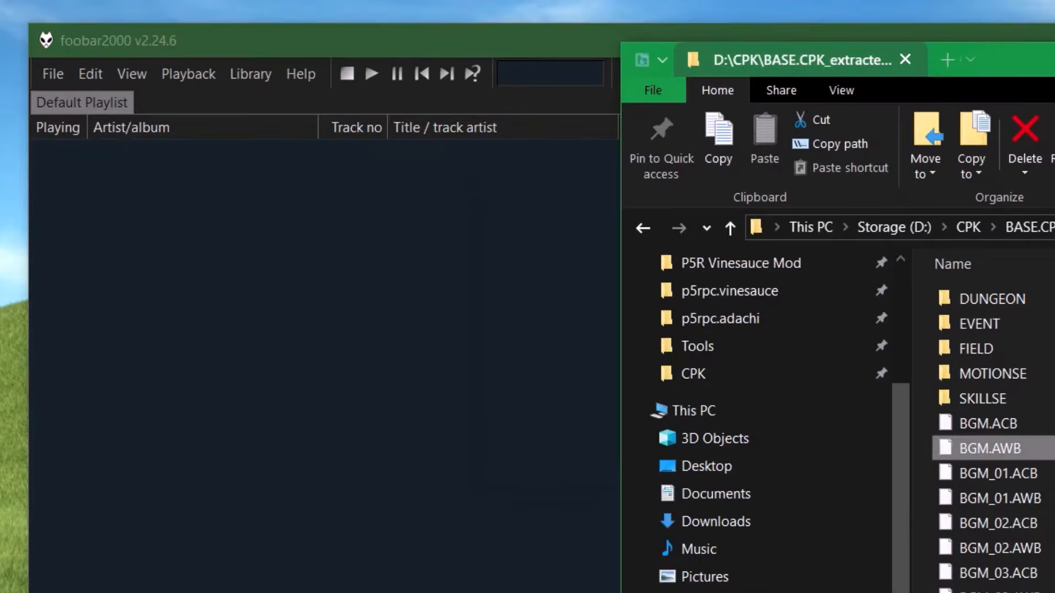
left_click_drag(989, 448, 212, 360)
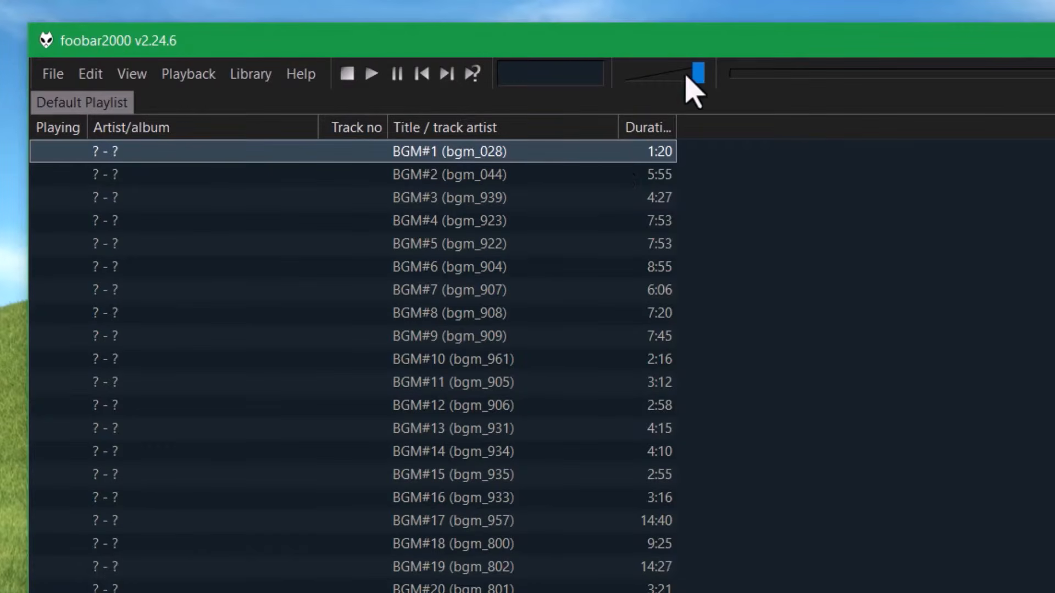
- Turn the volume down and audition BGM#39, BGM#44, BGM#47 and BGM#52
left_click_drag(695, 75, 671, 75)
double_click(625, 151)
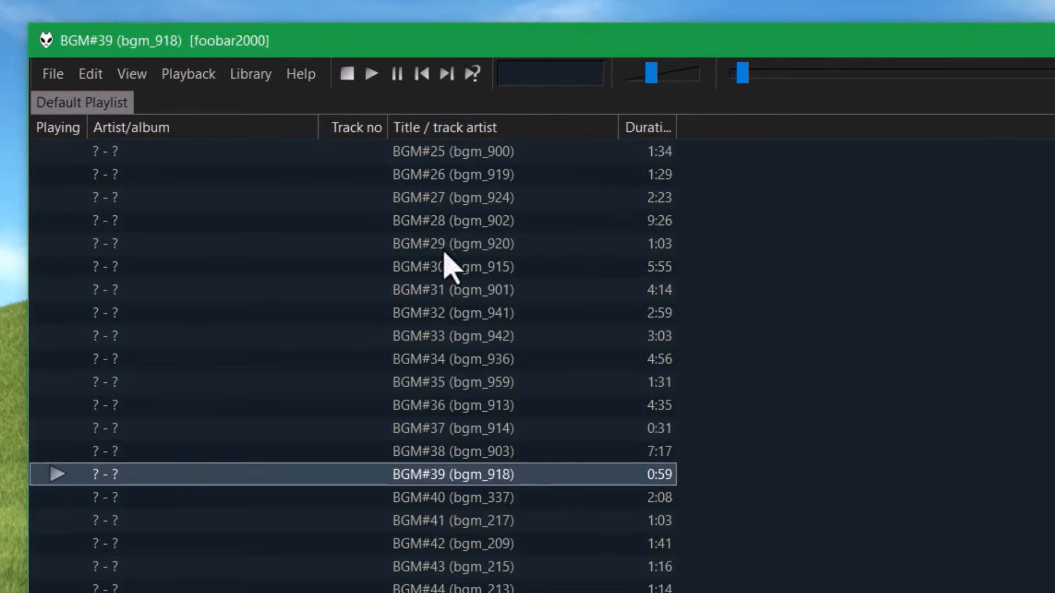
double_click(550, 588)
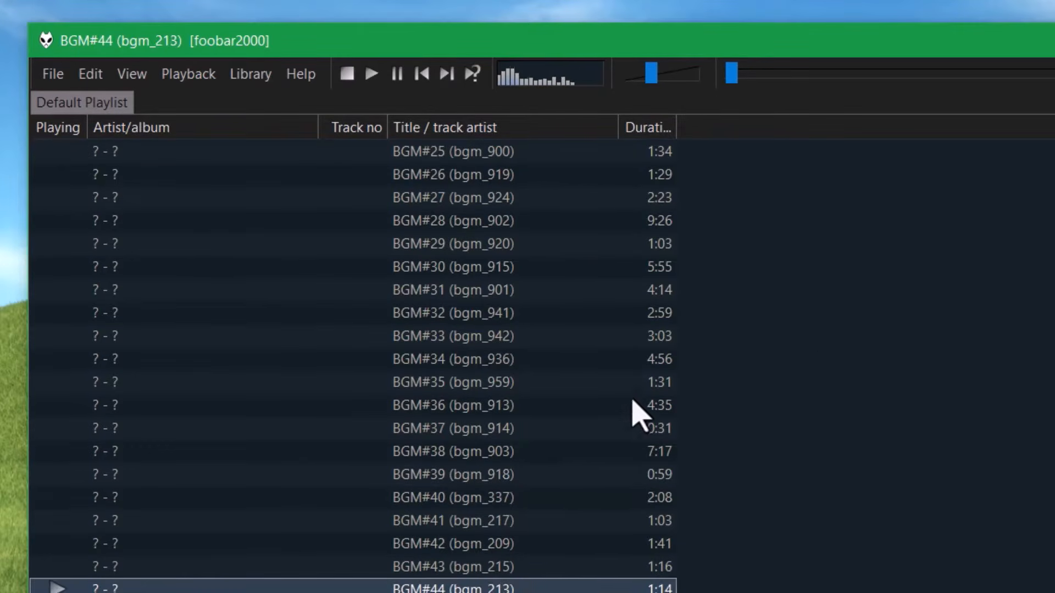
scroll(769, 454, "down", 5)
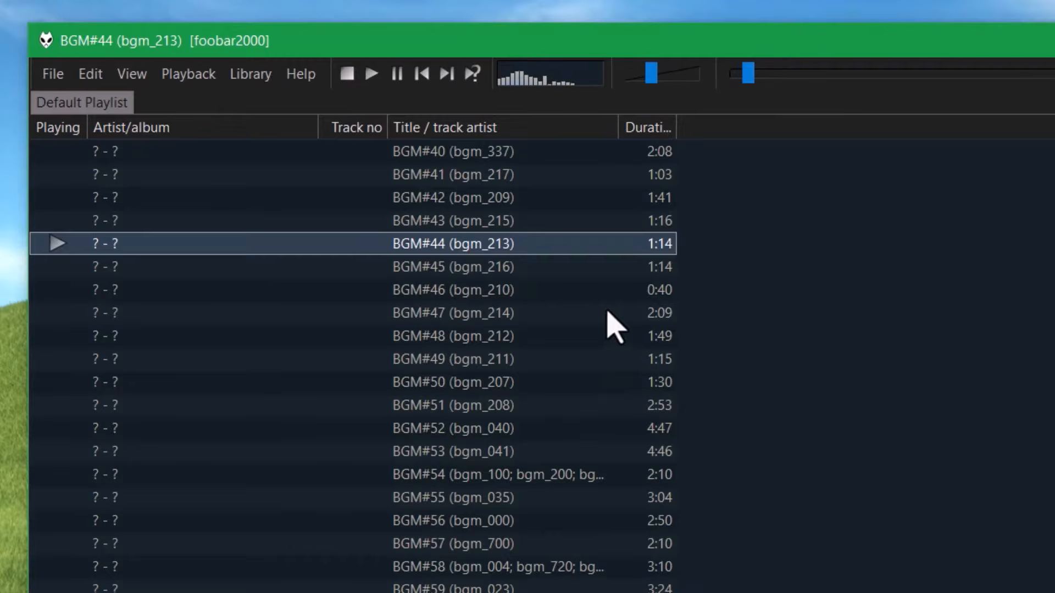
double_click(582, 313)
double_click(536, 428)
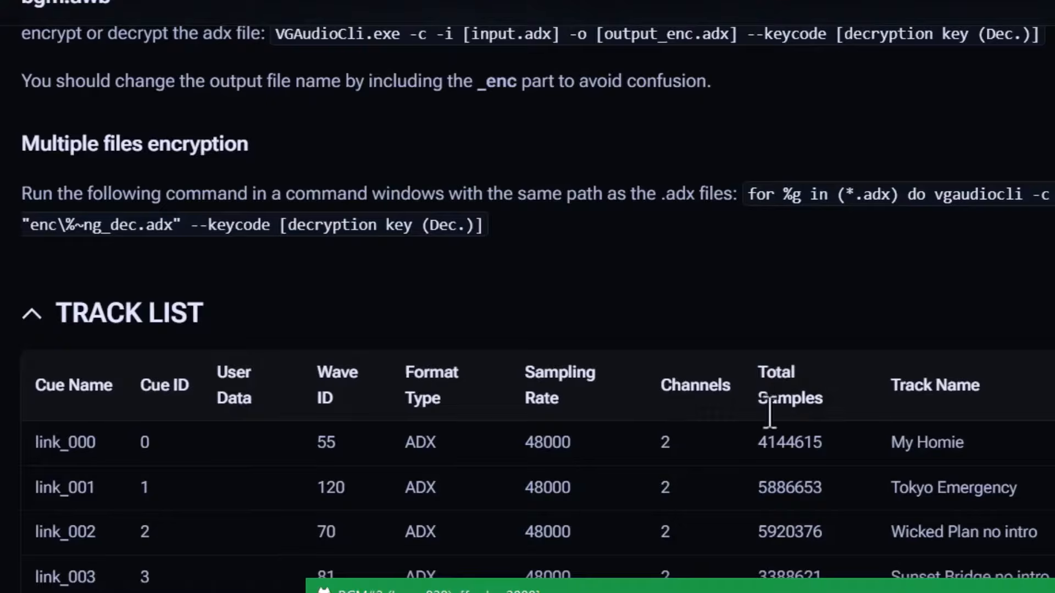
- Play BGM#4 (bgm_923) and BGM#8 (bgm_908) against the wiki track list, then minimize Brave
left_click_drag(758, 592, 811, 45)
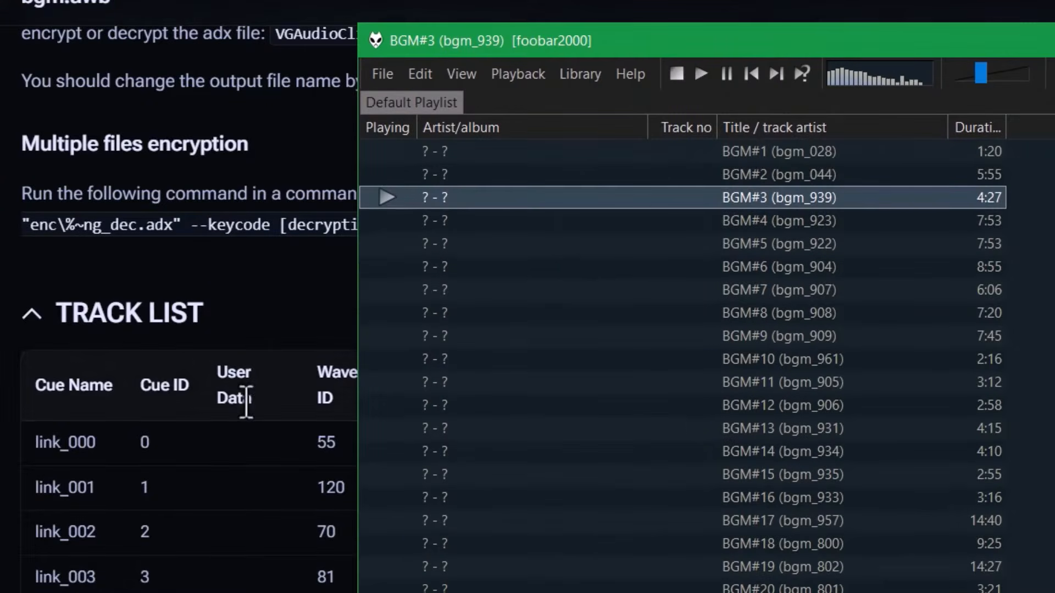
double_click(751, 226)
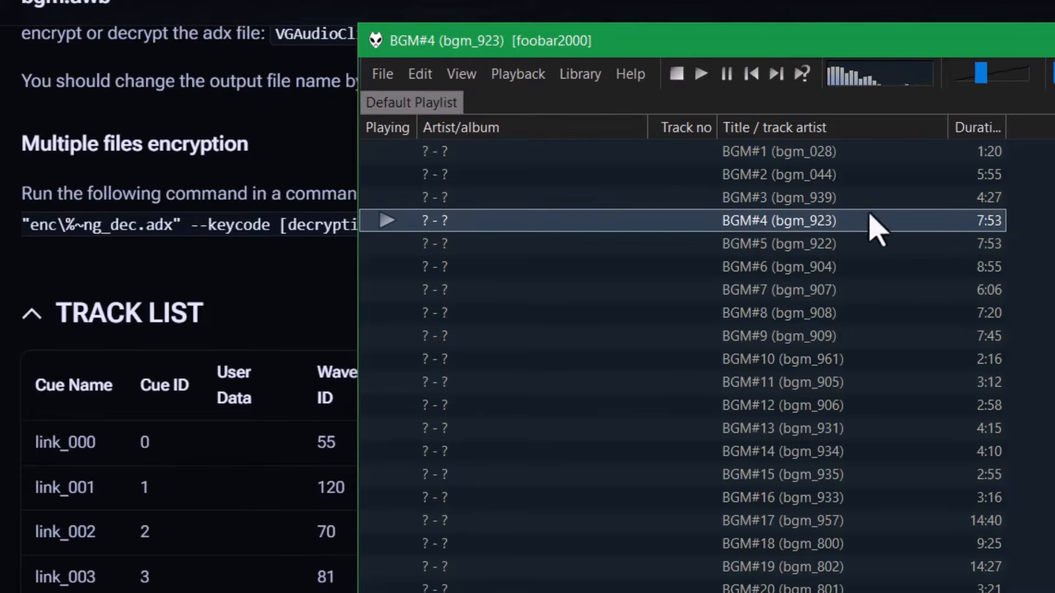
double_click(898, 314)
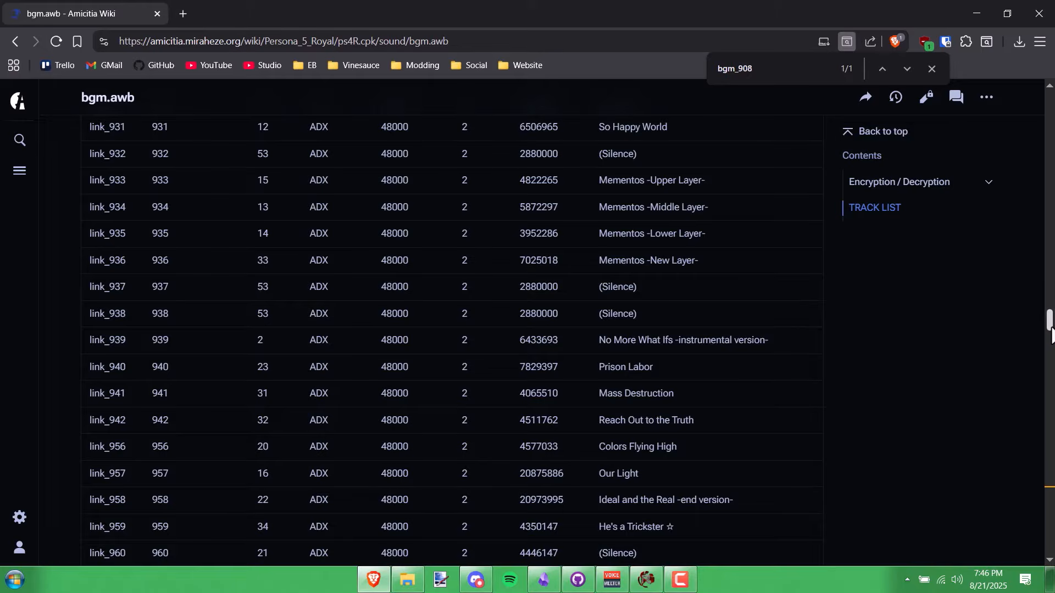
left_click_drag(1050, 323, 1052, 379)
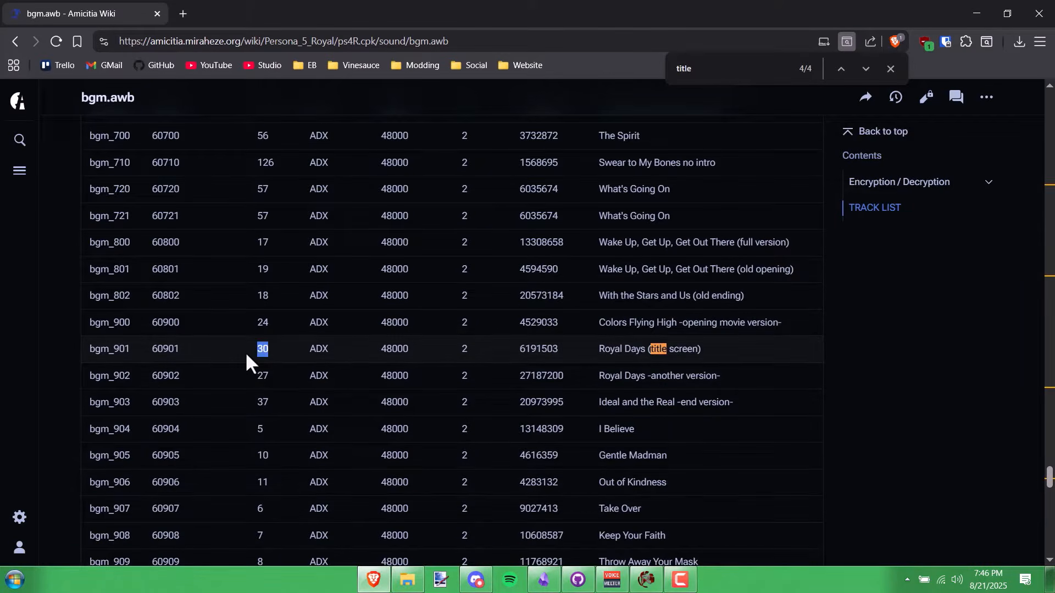
left_click(973, 12)
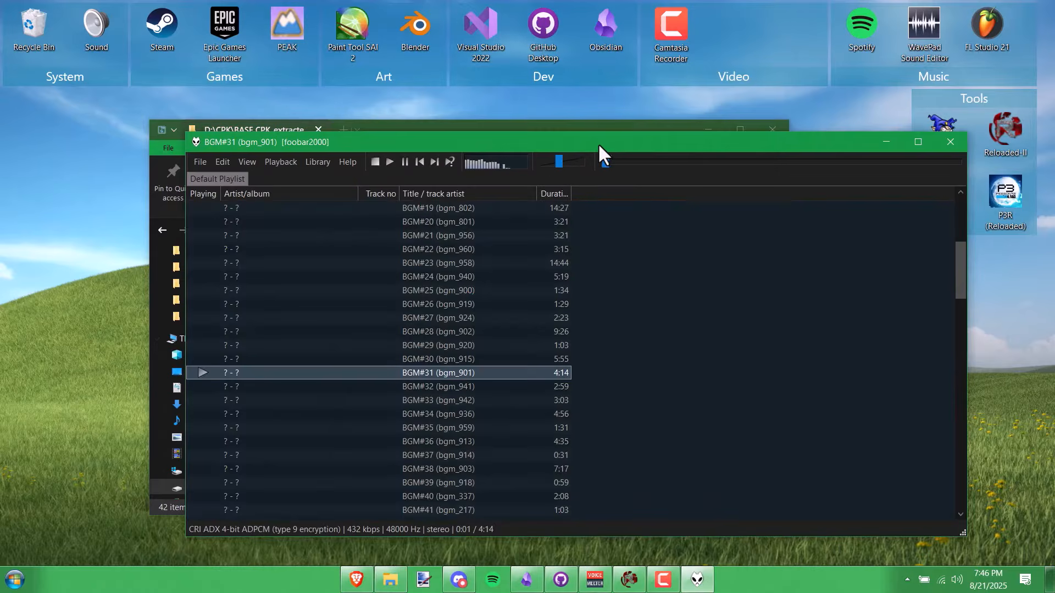
- Open the p5rpc.adachi mod folder in a second Explorer tab and switch to ShrineFox's Projects page
left_click_drag(598, 143, 639, 163)
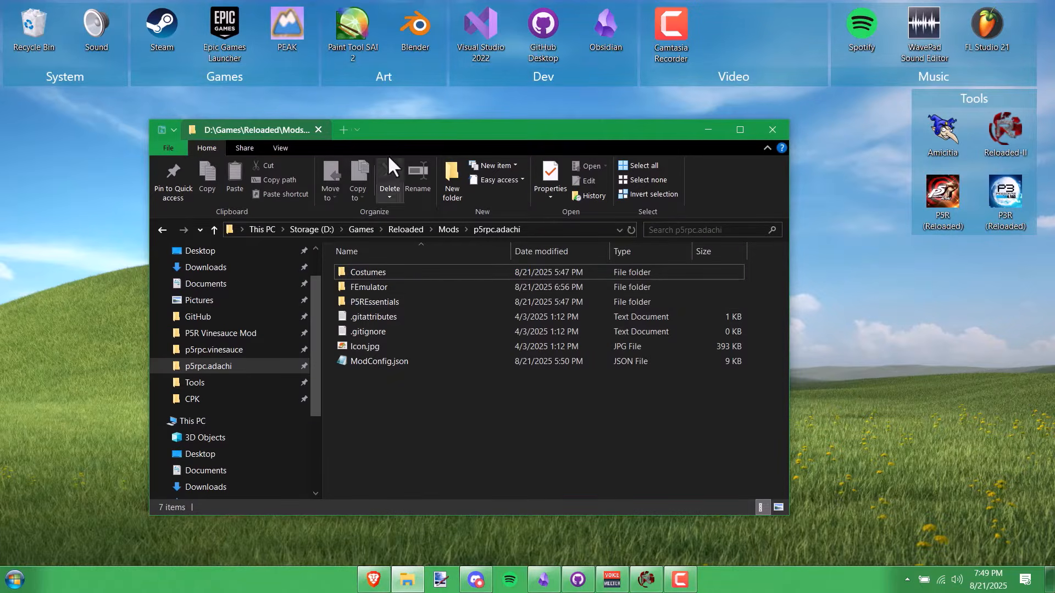
left_click(342, 131)
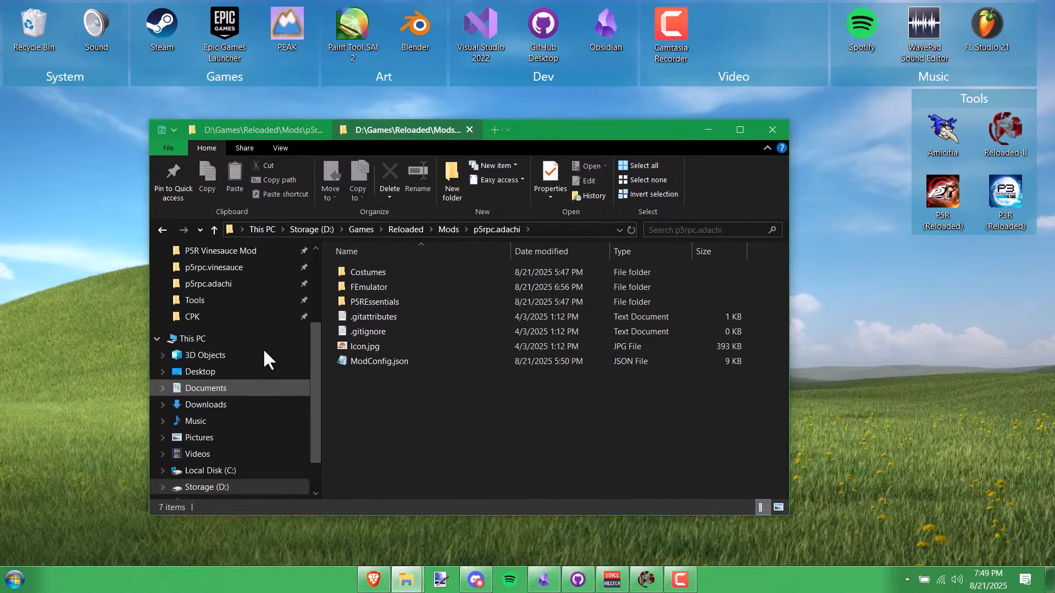
scroll(263, 350, "up", 1)
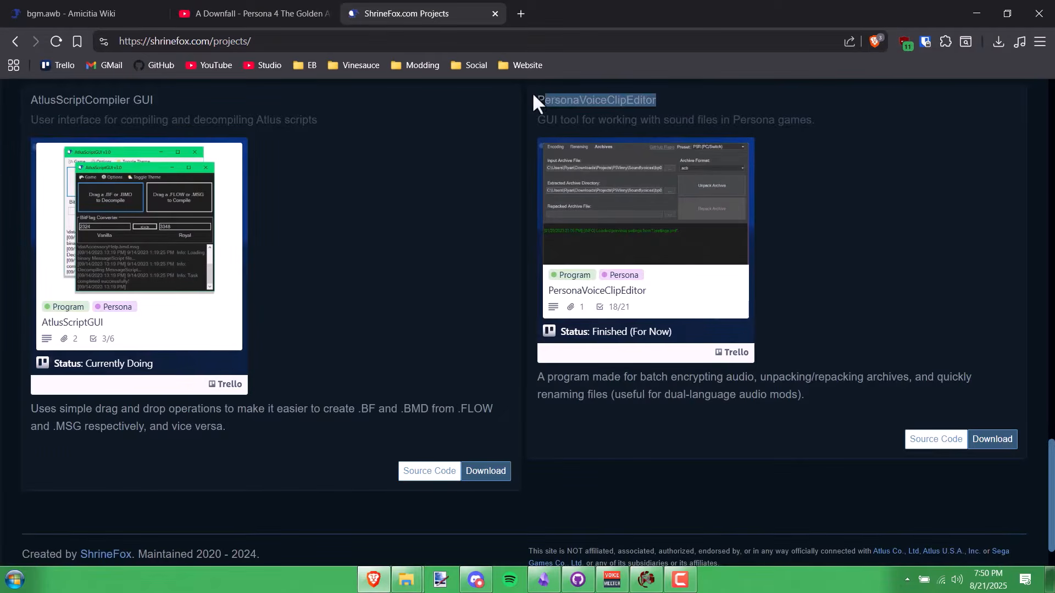
left_click(556, 95)
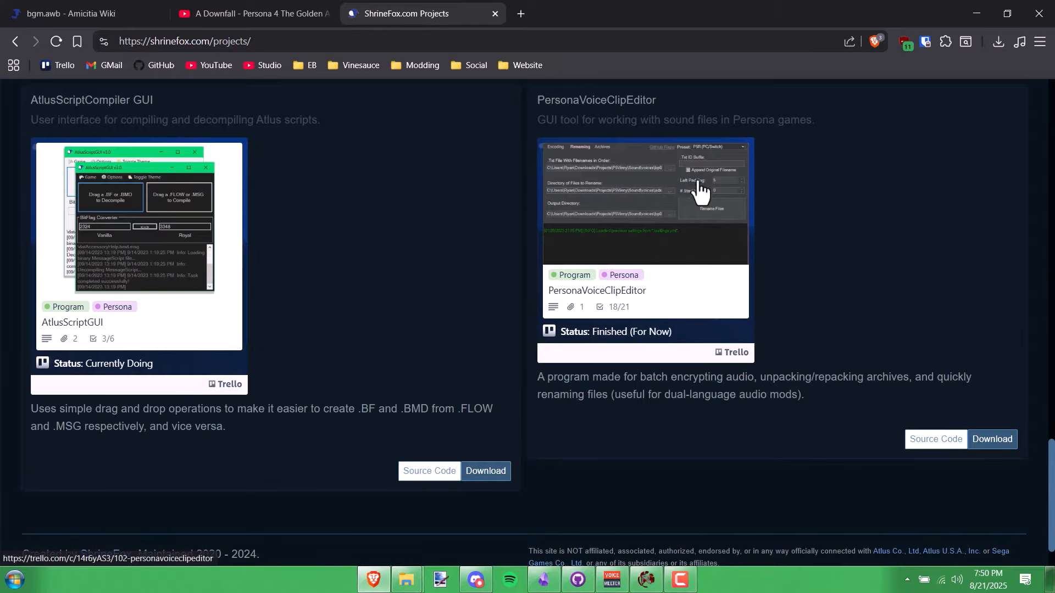
- Save PersonaVCE.v.2.4.1.zip from the v2.4.1 GitHub release and open the empty Tools\PersonaVCE folder
left_click(658, 283)
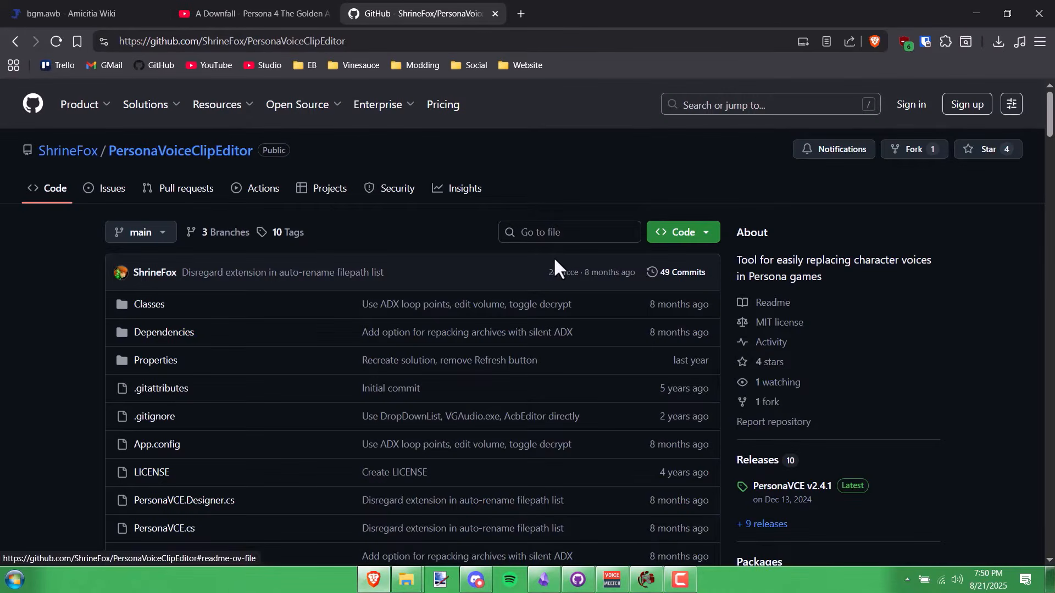
scroll(553, 256, "down", 6)
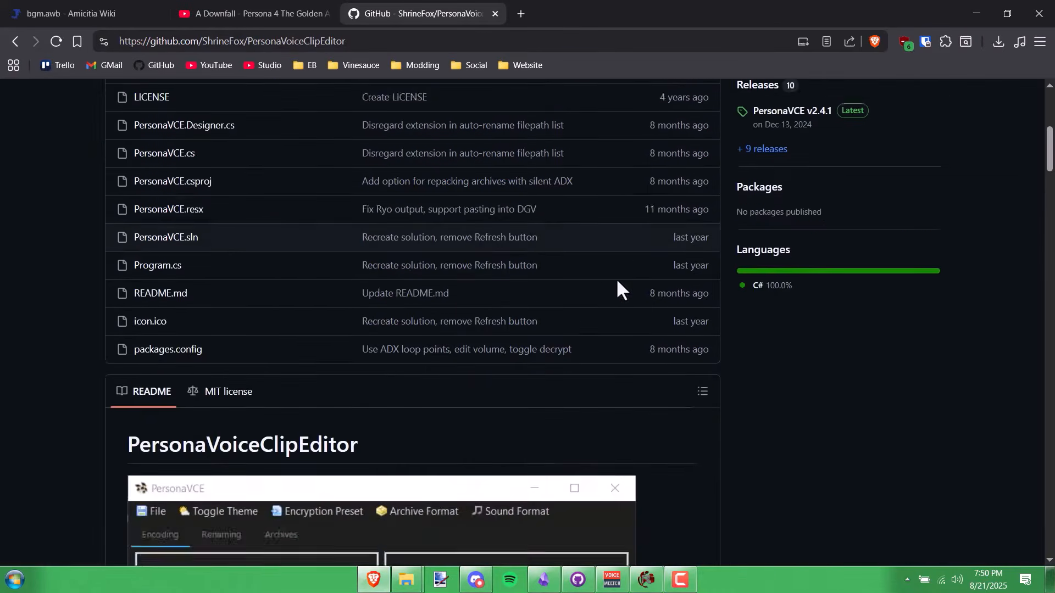
scroll(619, 287, "up", 5)
left_click(793, 417)
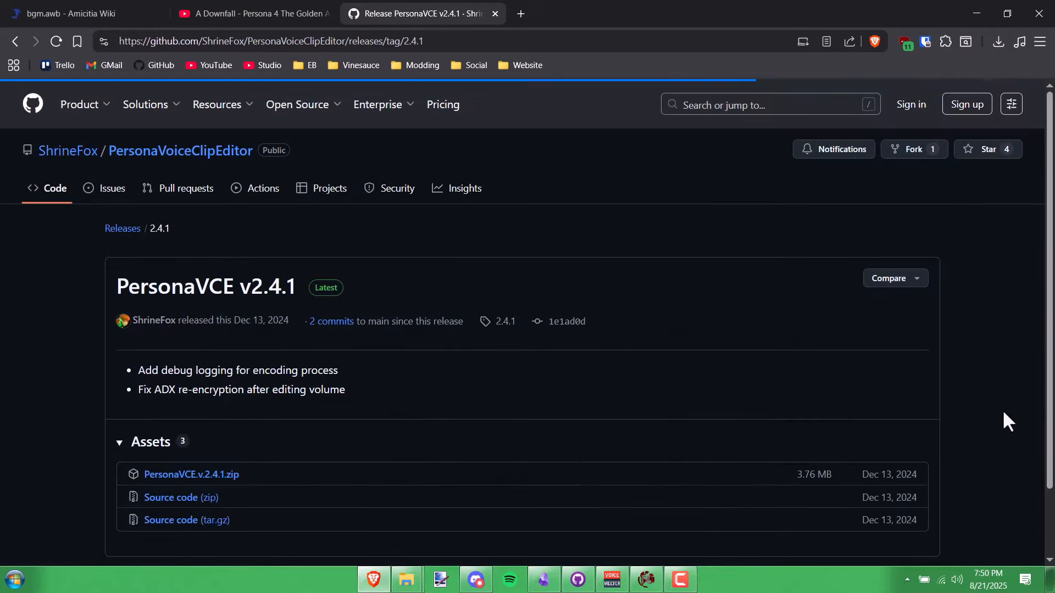
scroll(439, 368, "down", 2)
left_click(231, 406)
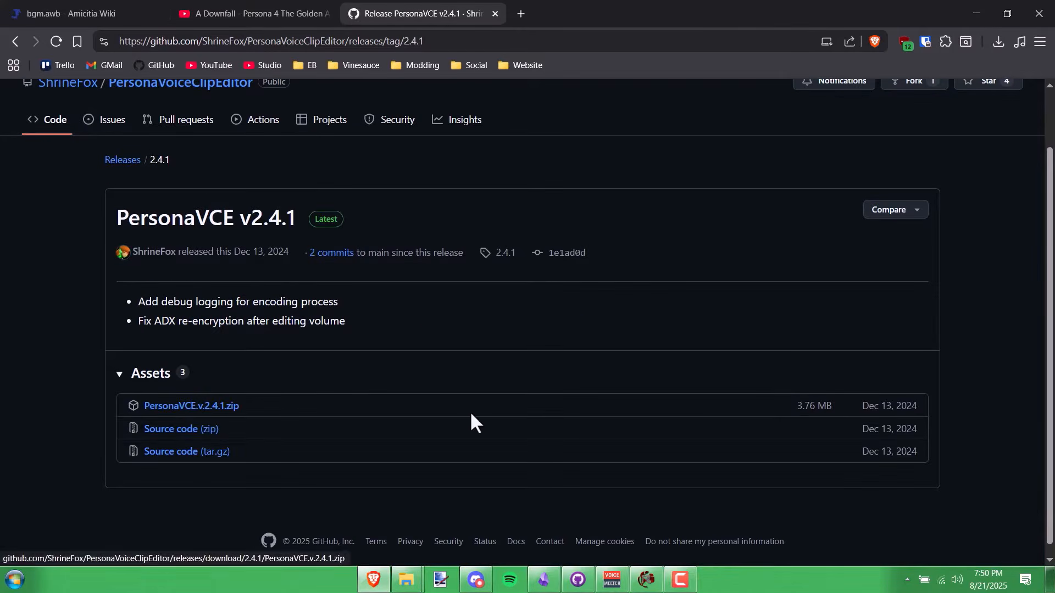
left_click(413, 309)
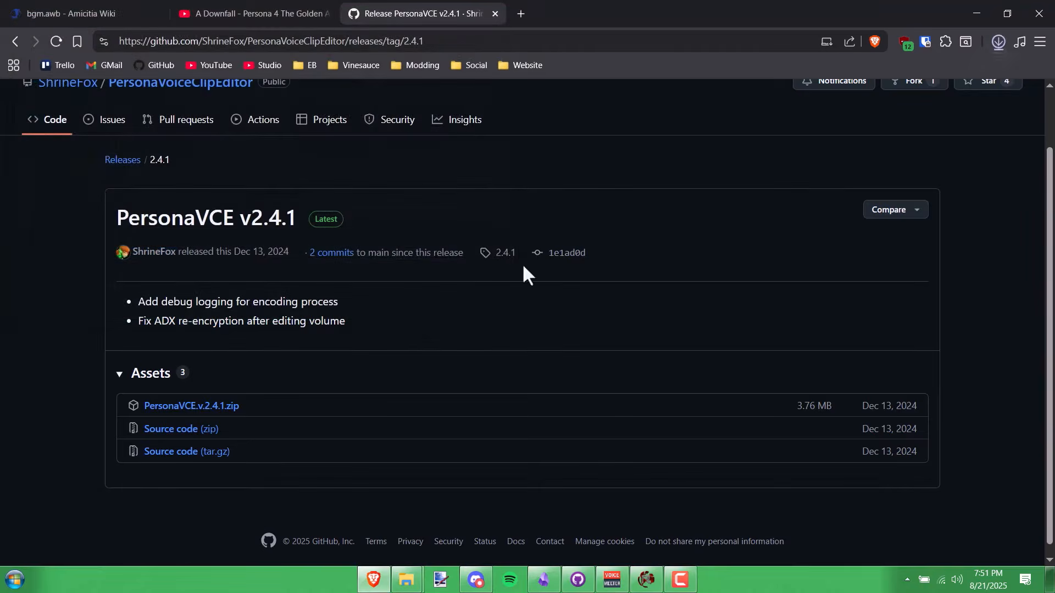
key("alt+Tab")
double_click(467, 267)
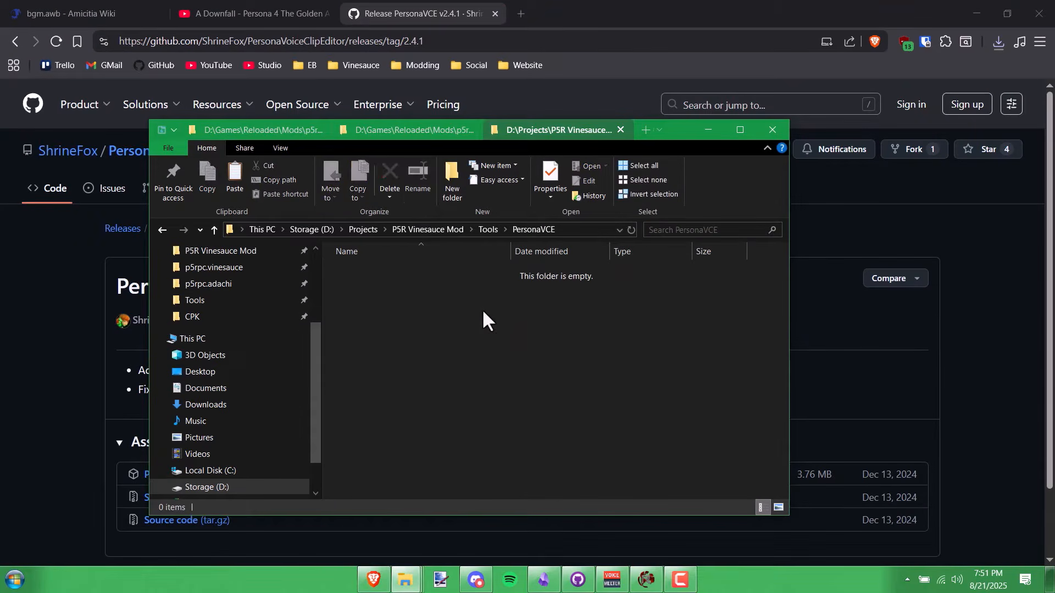
- Paste the PersonaVCE files, run it despite the security warning, and open its Archives tab
key("ctrl+v")
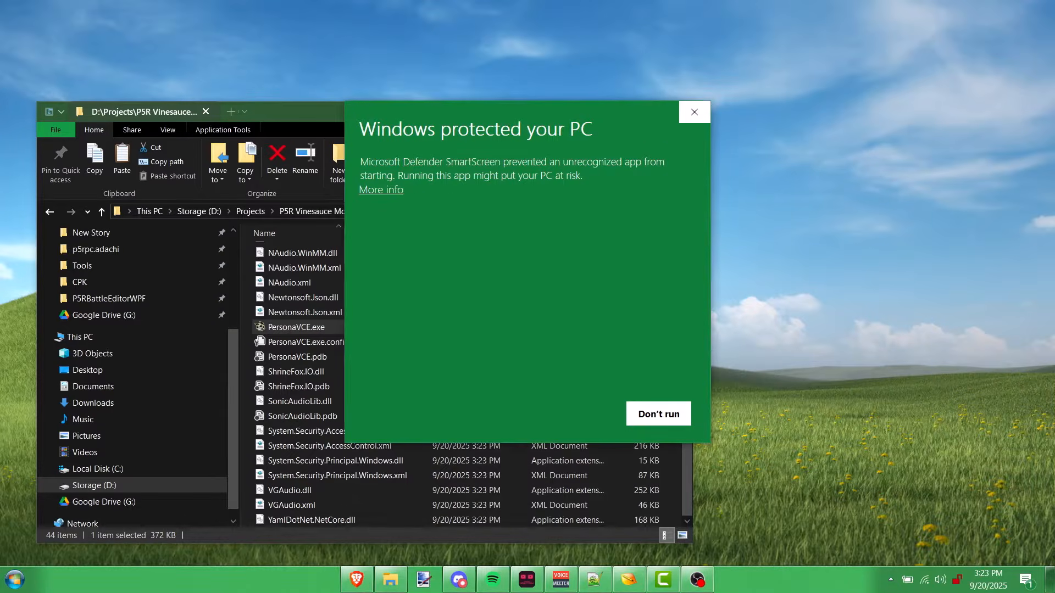
left_click(381, 189)
left_click(575, 415)
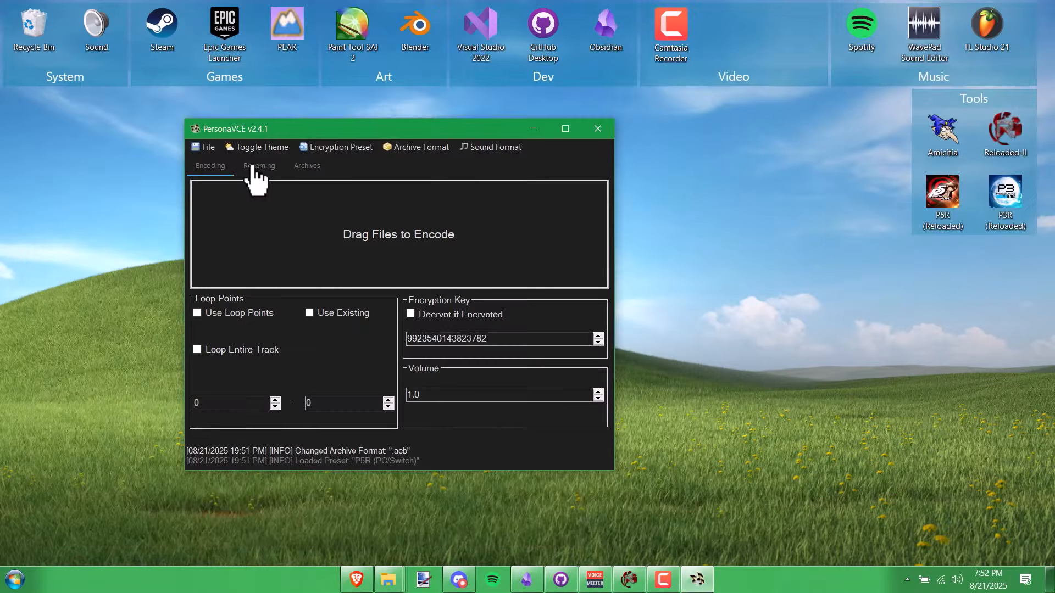
left_click(257, 167)
left_click(307, 167)
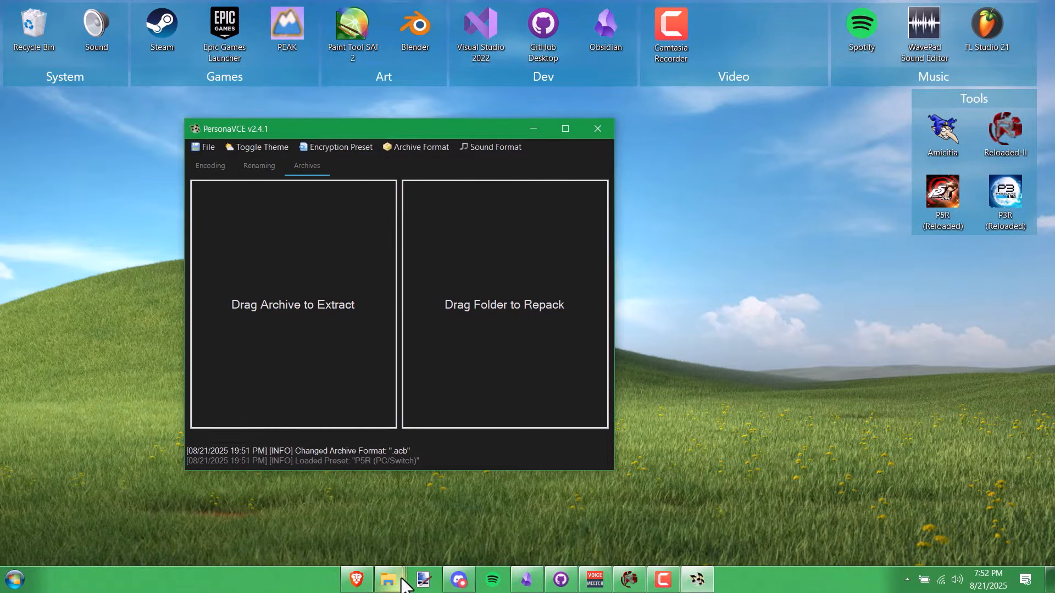
- Drag BGM.ACB onto PersonaVCE's 'Drag Archive to Extract' area to unpack it into a BGM folder
key("alt+Tab")
left_click(743, 380)
left_click_drag(733, 367, 723, 344)
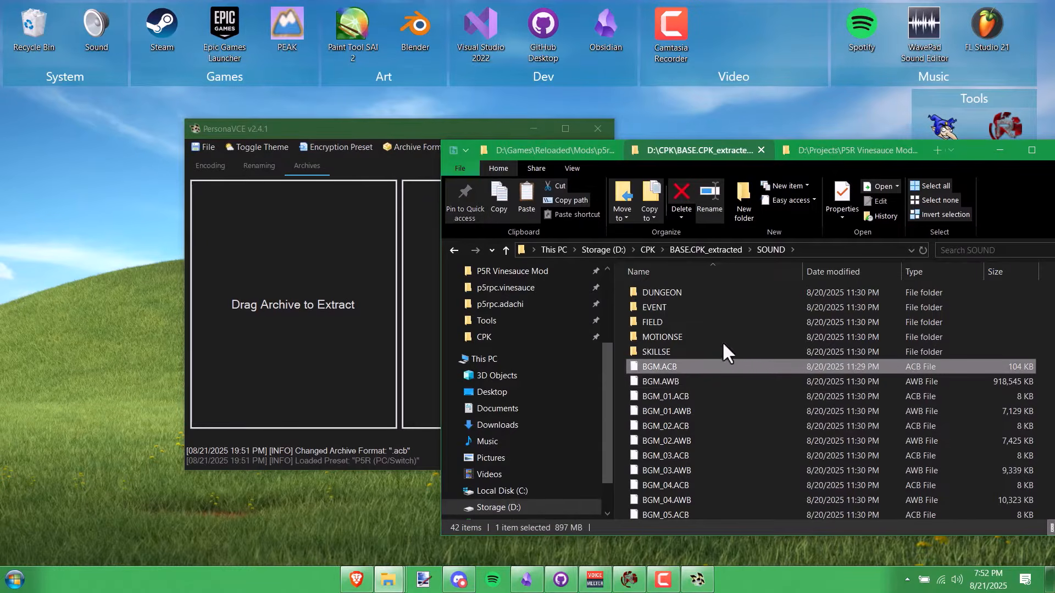
left_click_drag(967, 150, 1010, 99)
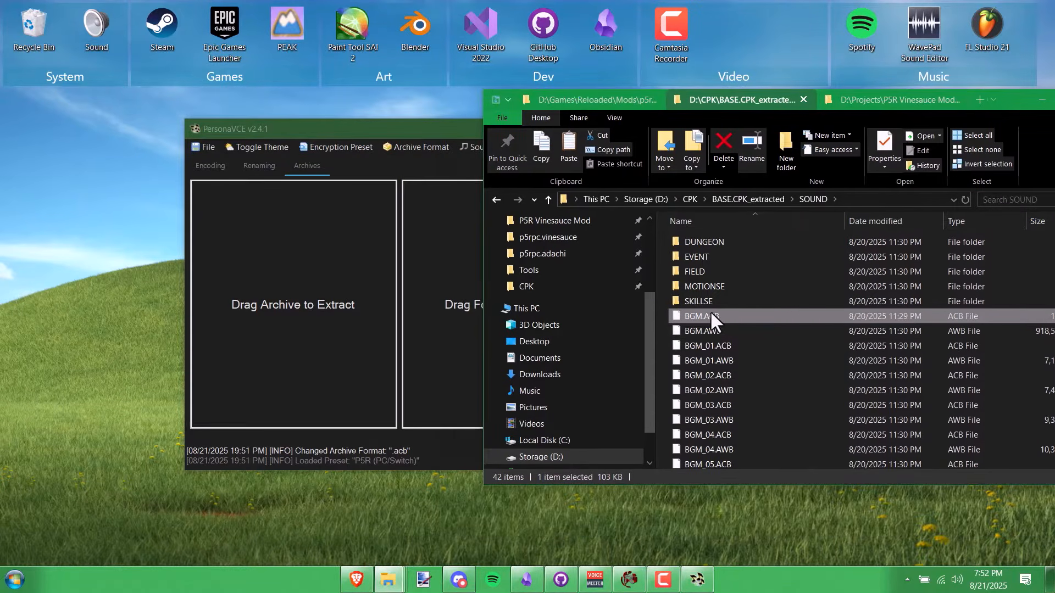
left_click_drag(710, 317, 318, 316)
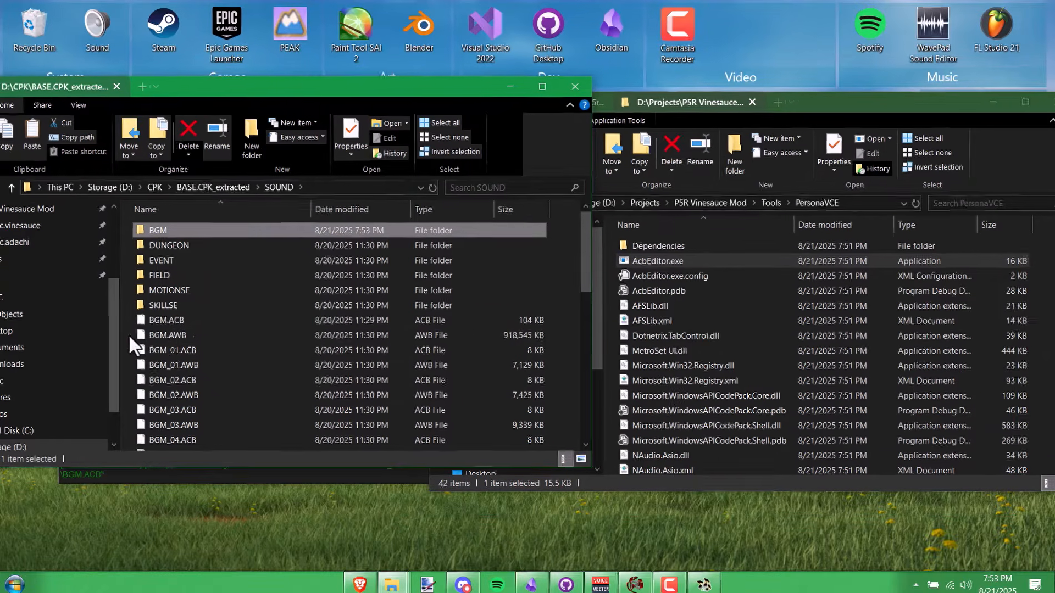
left_click_drag(126, 331, 160, 314)
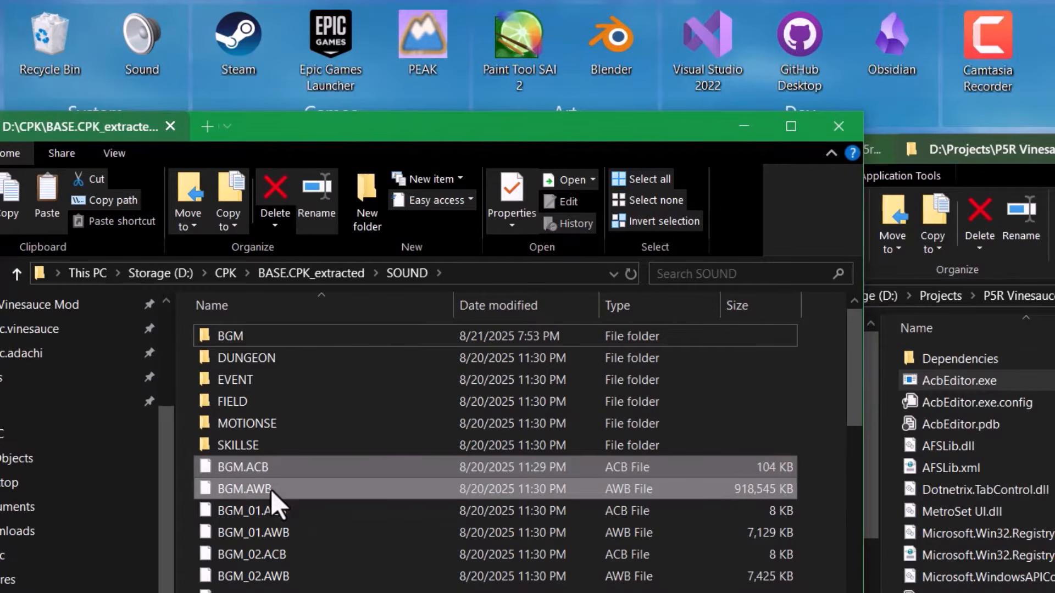
- Copy the BGM folder, BGM.ACB and BGM.AWB, then go to the mod's P5REssentials\CPK folder
left_click(239, 335, "ctrl")
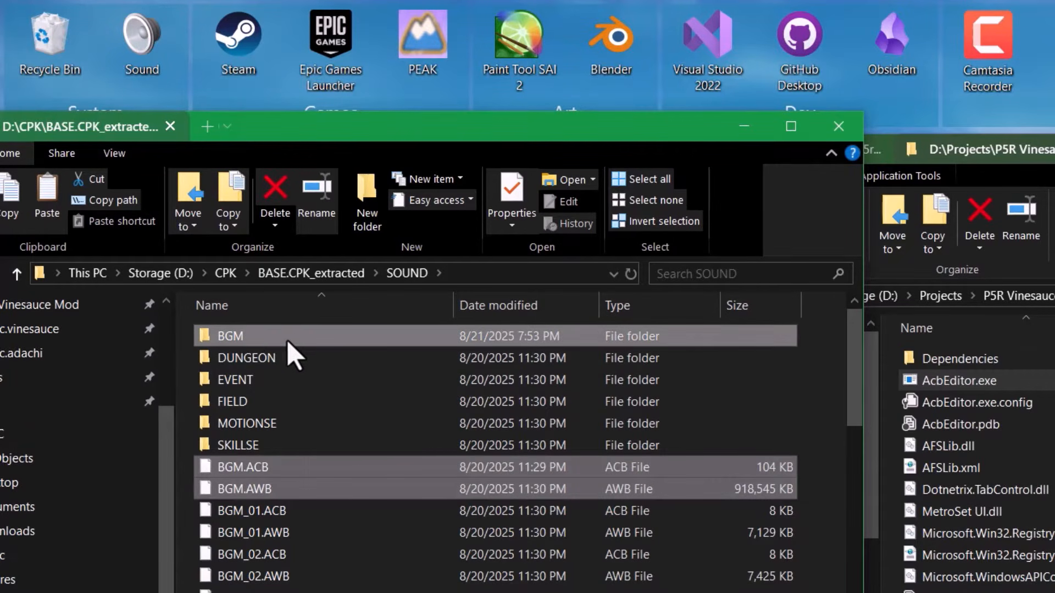
right_click(275, 335)
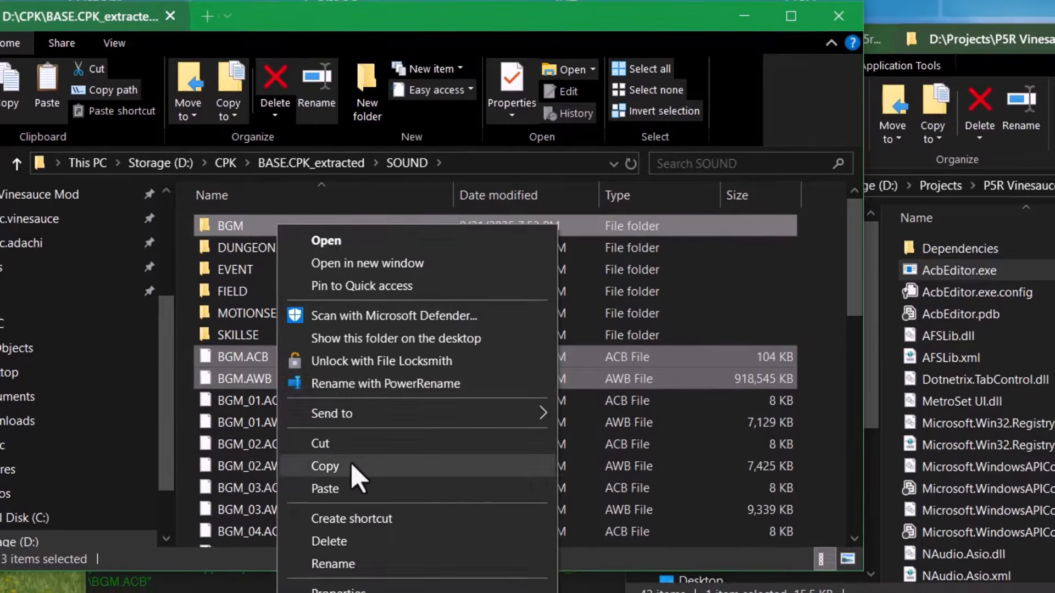
left_click(352, 469)
double_click(925, 286)
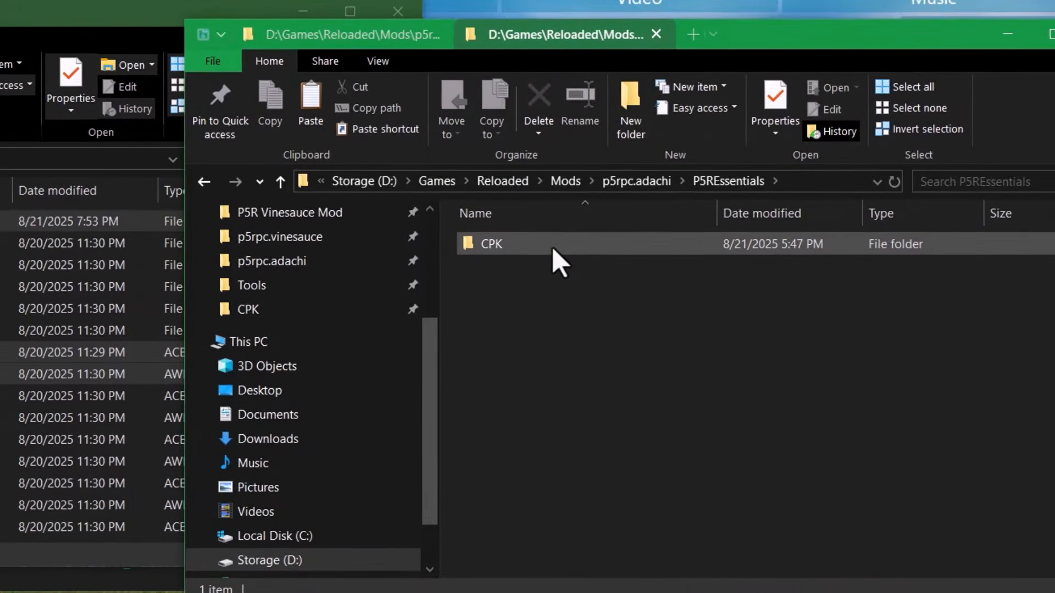
left_click(600, 242)
double_click(551, 239)
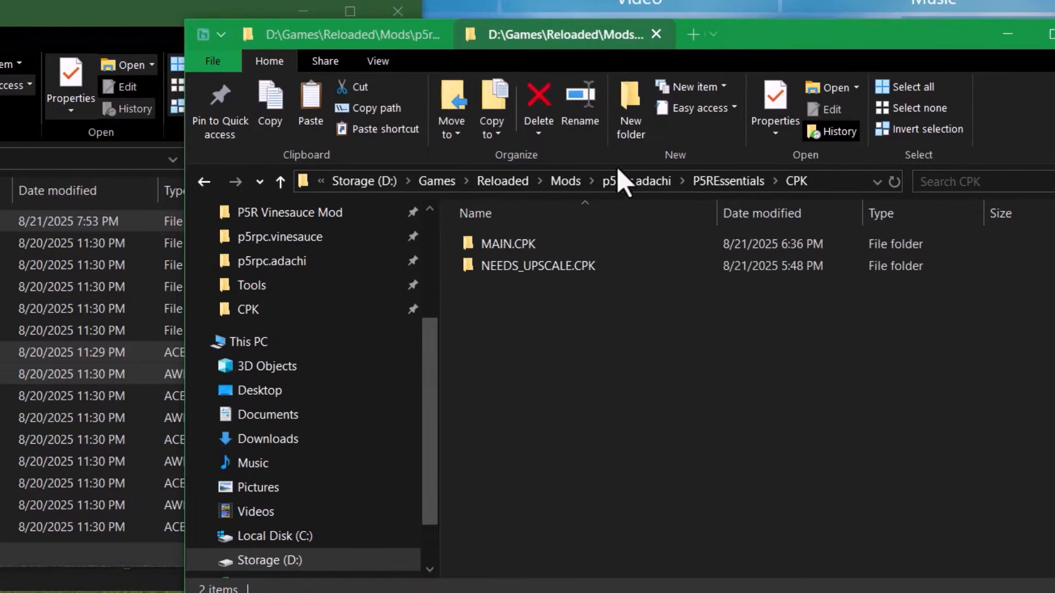
- Delete an unwanted New folder accidentally created in the CPK folder
left_click(648, 124)
left_click(531, 393)
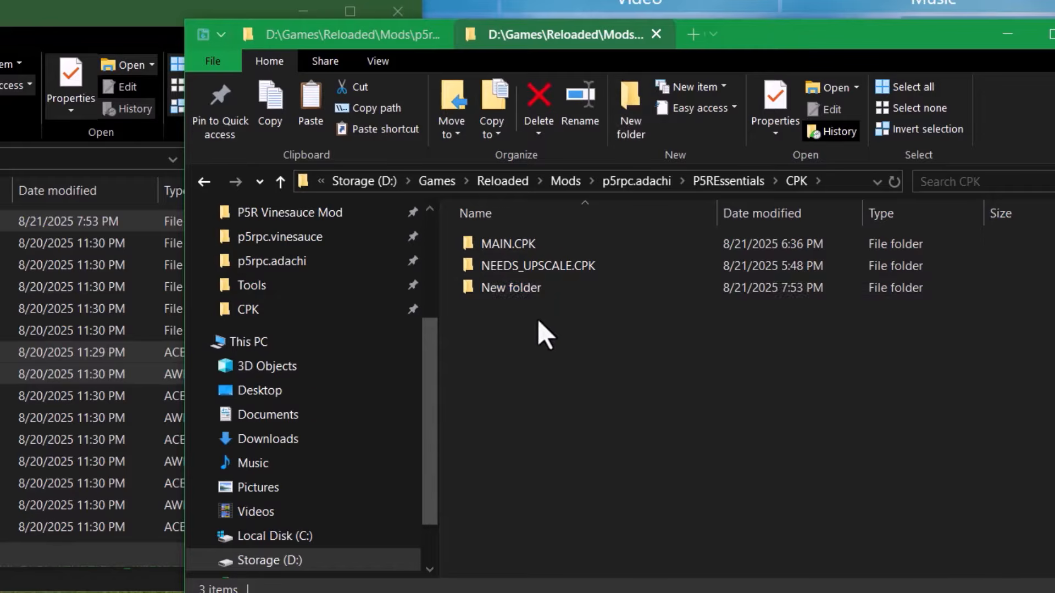
left_click(535, 285)
key("Delete")
- Create a SOUND folder inside MAIN.CPK and paste the BGM folder, BGM.ACB and BGM.AWB into it
double_click(544, 243)
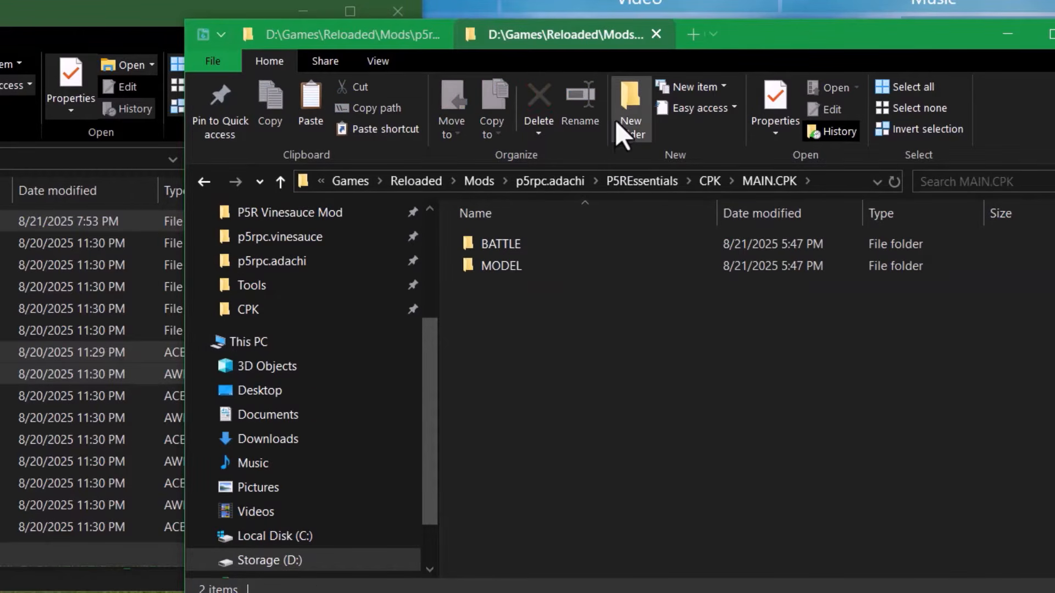
left_click(620, 96)
type("SOUN")
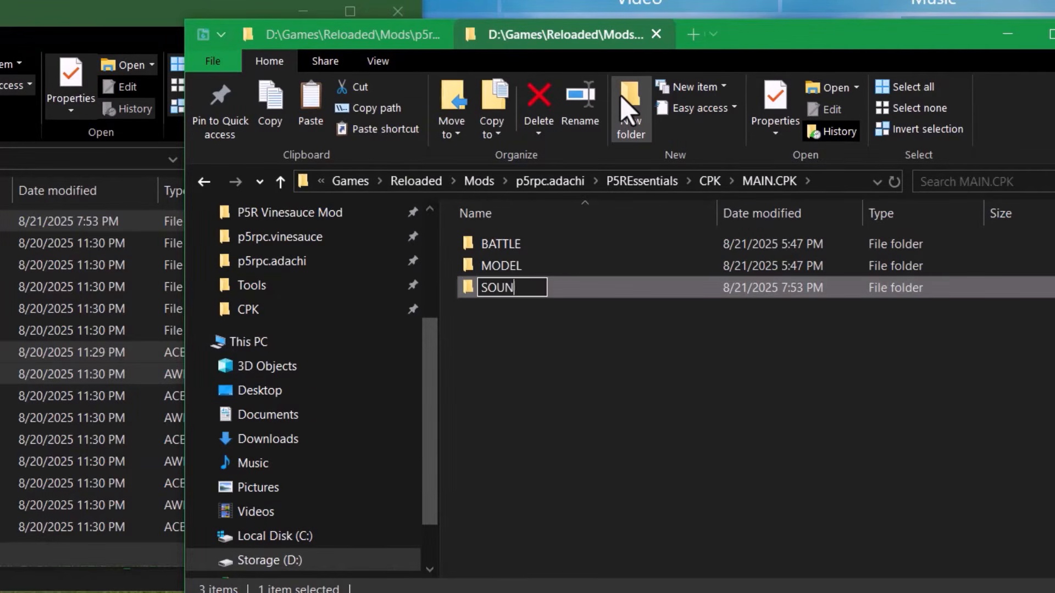
key("Return")
key("Return")
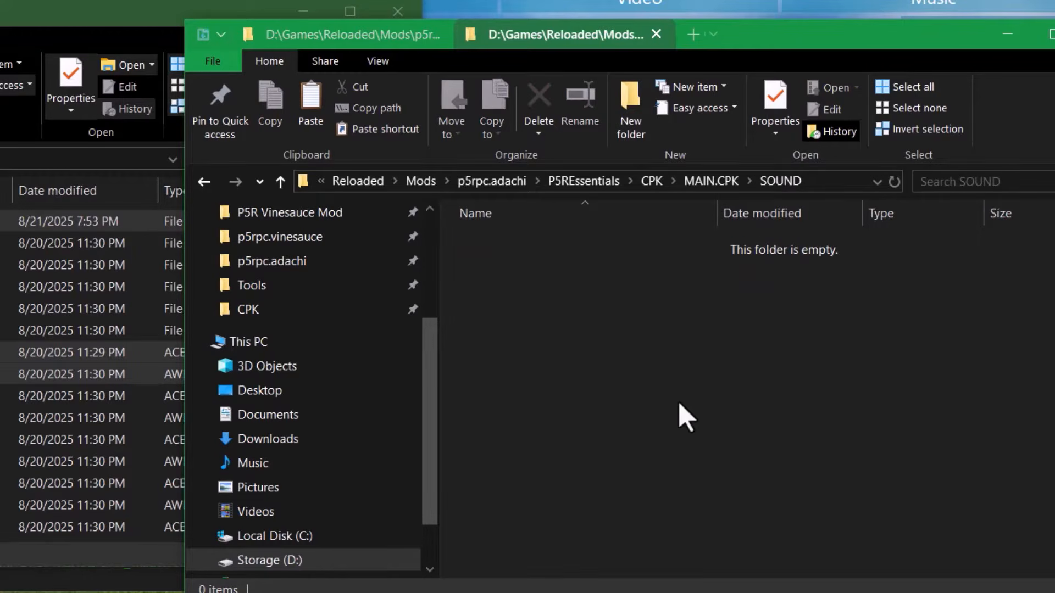
key("ctrl+v")
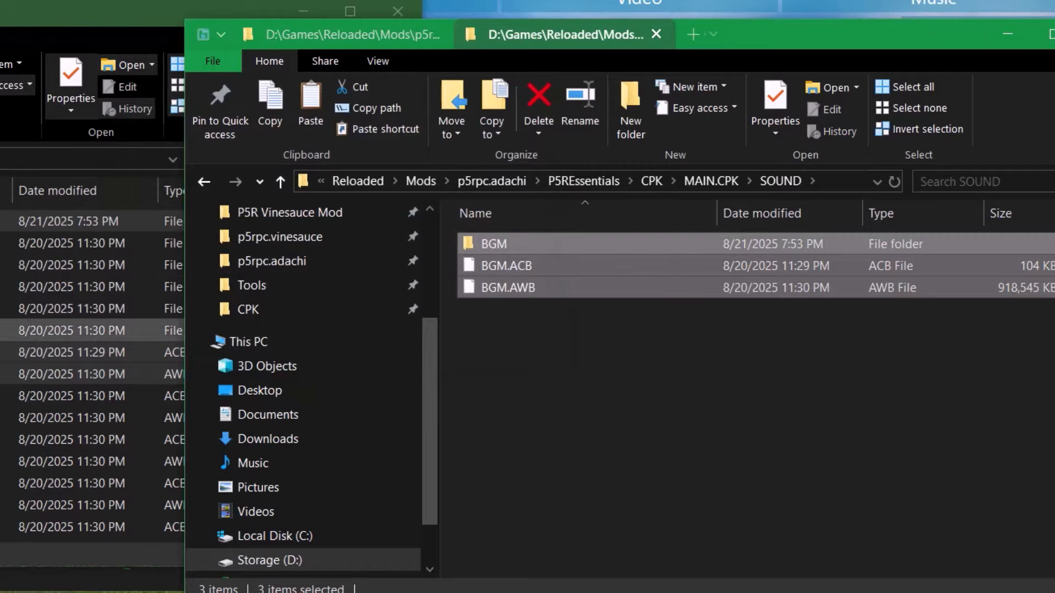
left_click(731, 287)
double_click(555, 244)
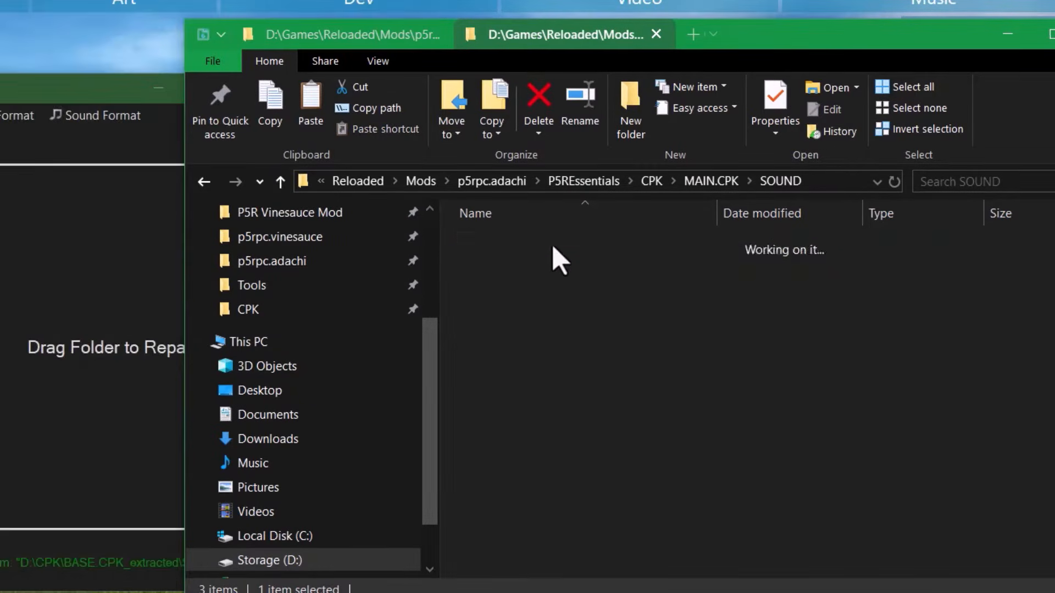
- Browse the BGM streaming tracks and locate wave ID 30 for the bgm_901 entry
left_click(583, 265)
left_click(584, 378)
left_click(571, 463)
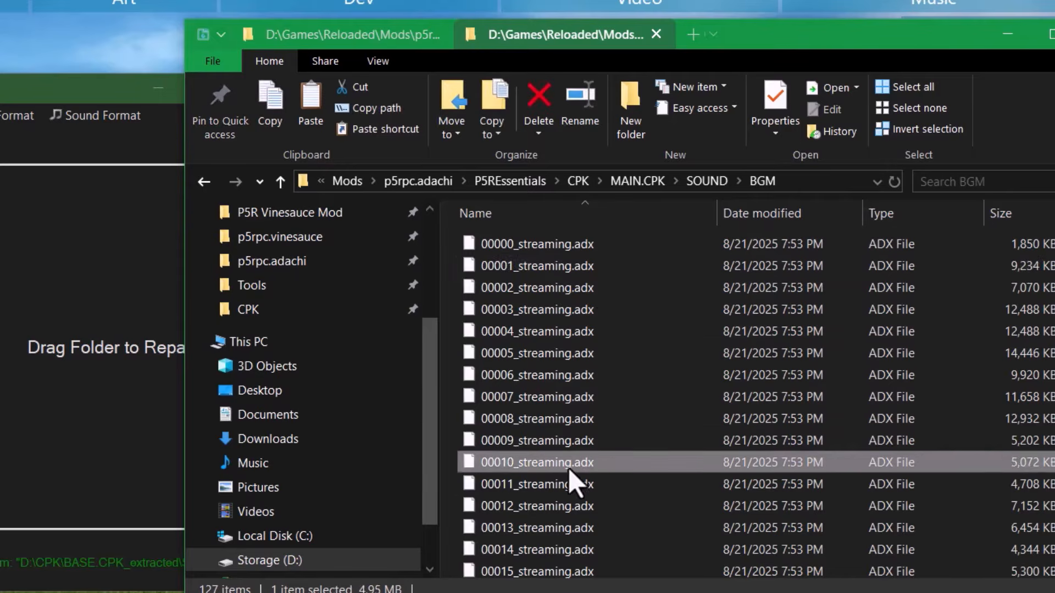
left_click(570, 506)
scroll(571, 504, "down", 4)
scroll(541, 372, "up", 4)
left_click(505, 242)
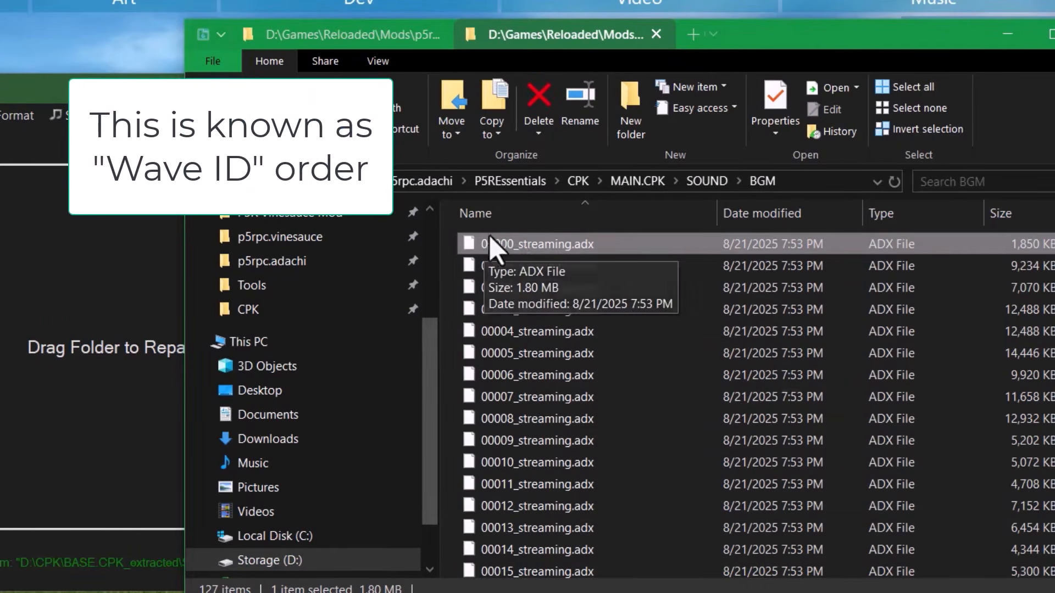
scroll(494, 549, "down", 6)
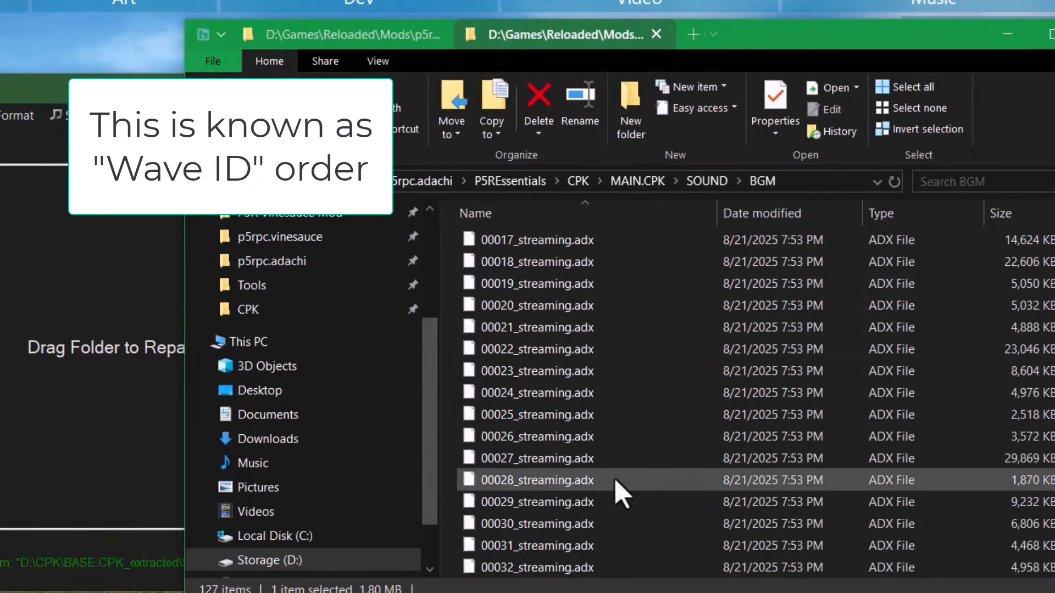
left_click(577, 545)
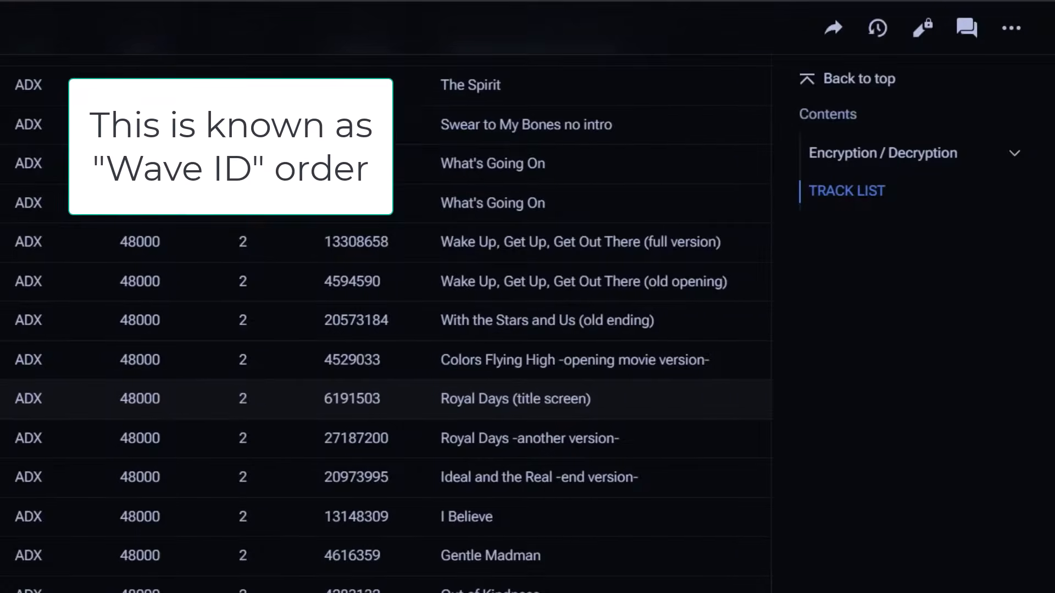
left_click_drag(47, 400, 73, 402)
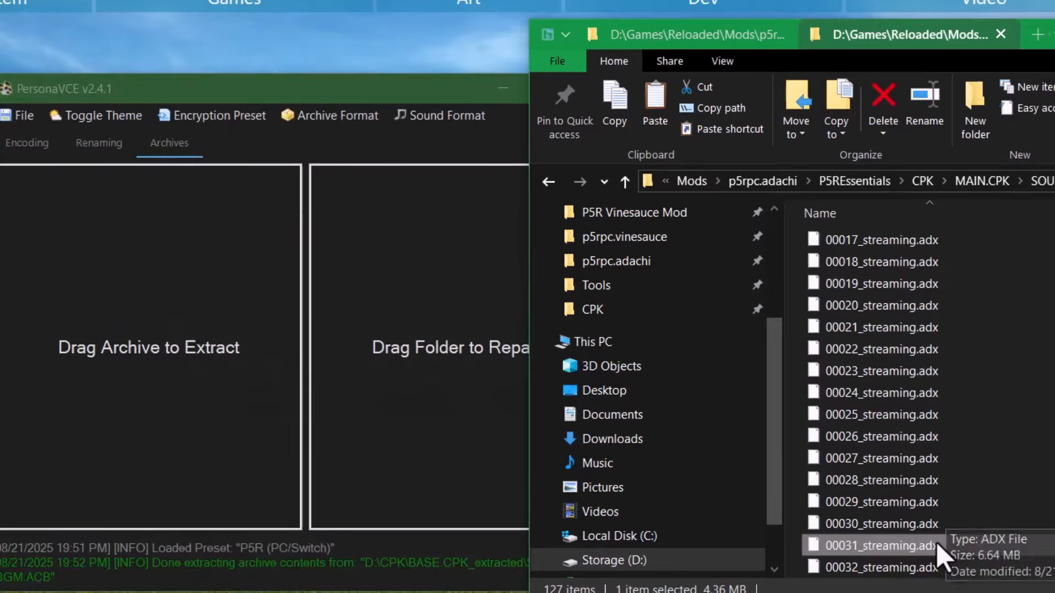
- Play 00030_streaming.adx in foobar2000, choosing foobar2000 as the program for .adx files
double_click(937, 544)
left_click(917, 526)
double_click(918, 526)
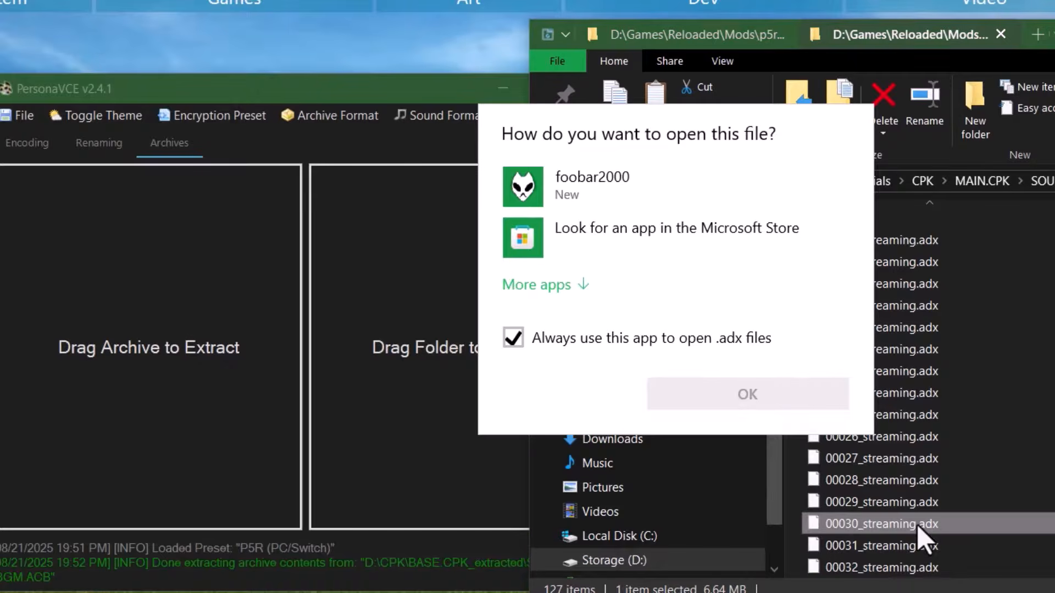
left_click(652, 184)
left_click(742, 396)
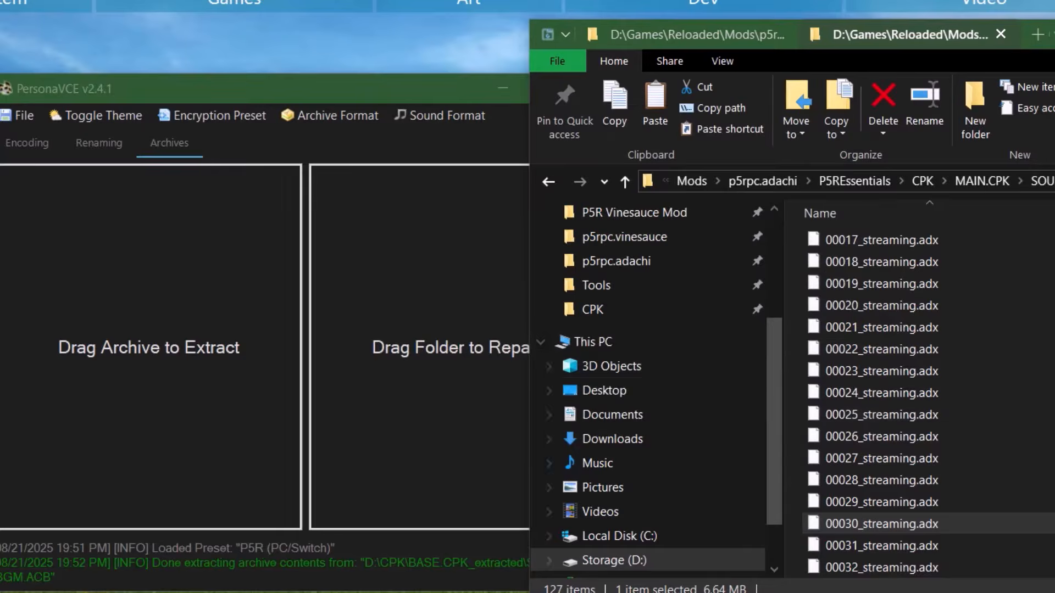
left_click_drag(746, 126, 625, 134)
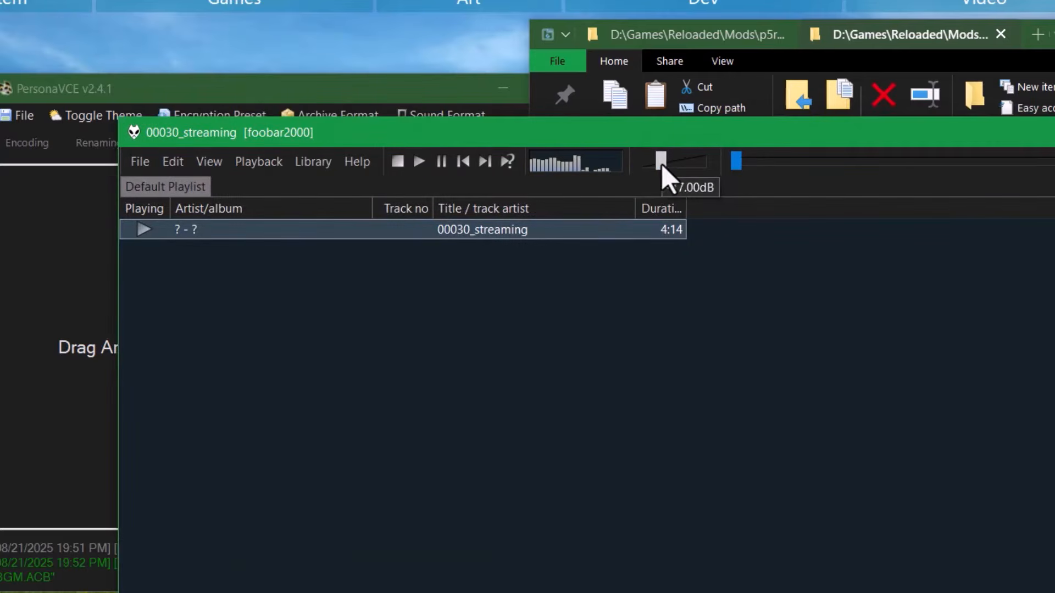
- Close the foobar2000 player window with Alt+F4
key("alt+F4")
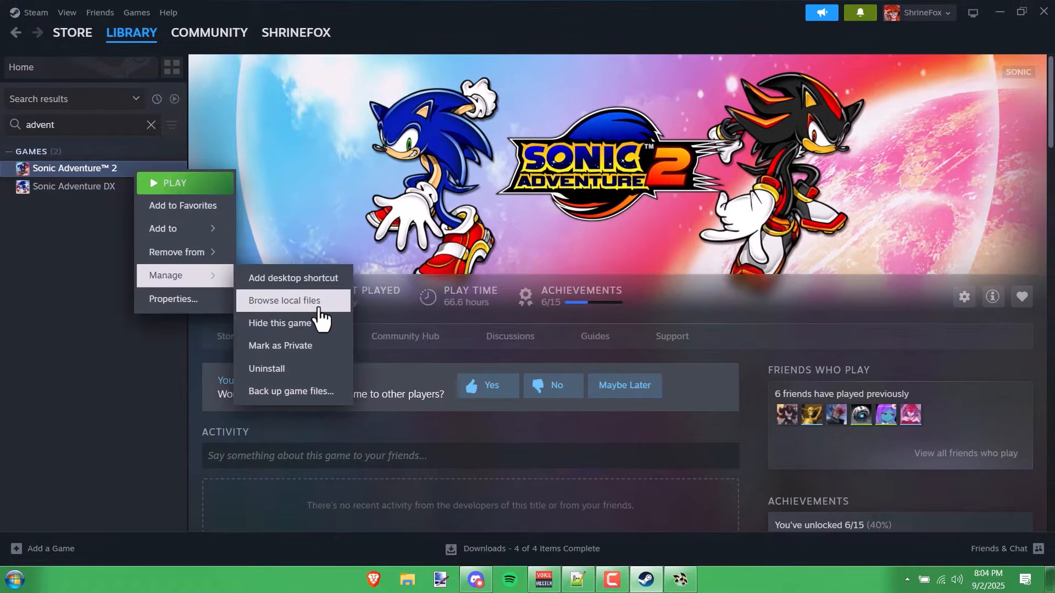
- Browse Sonic Adventure 2's local files to resource\gd_PC\ADX and bring up the c_escap1 track's options
left_click(306, 302)
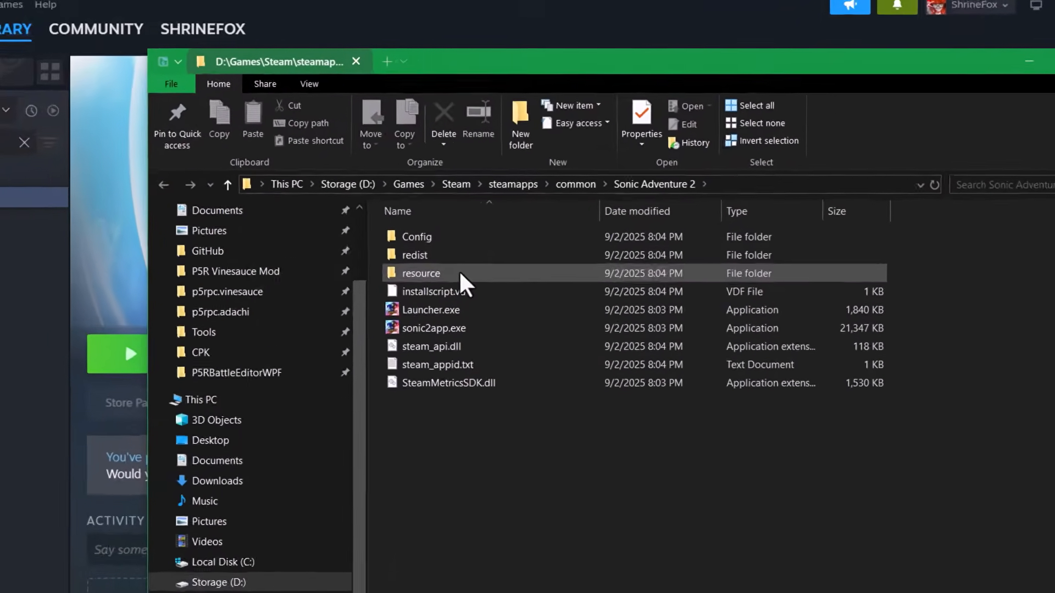
double_click(479, 236)
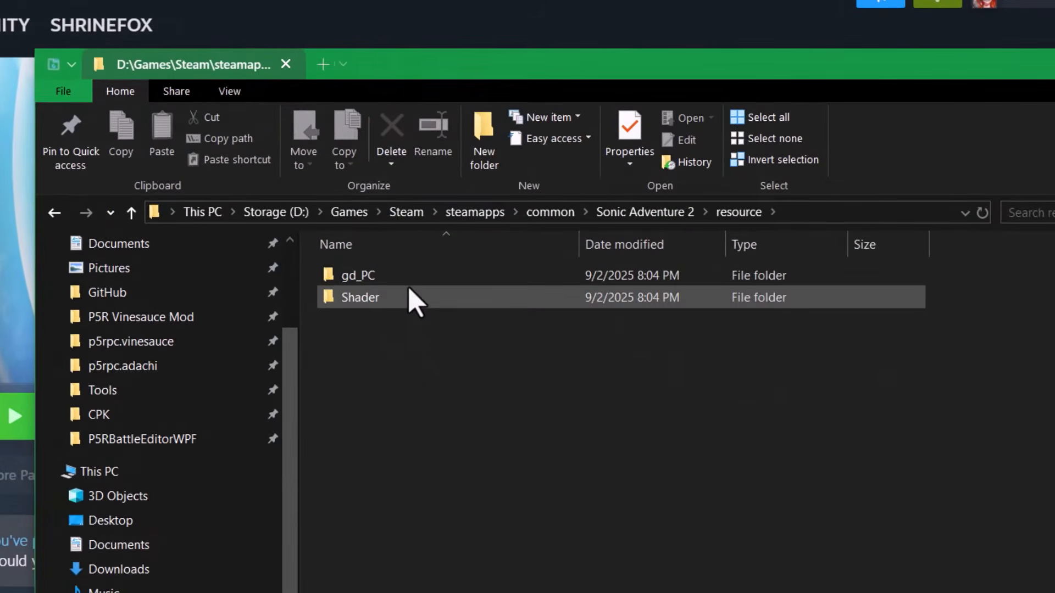
double_click(413, 299)
double_click(407, 285)
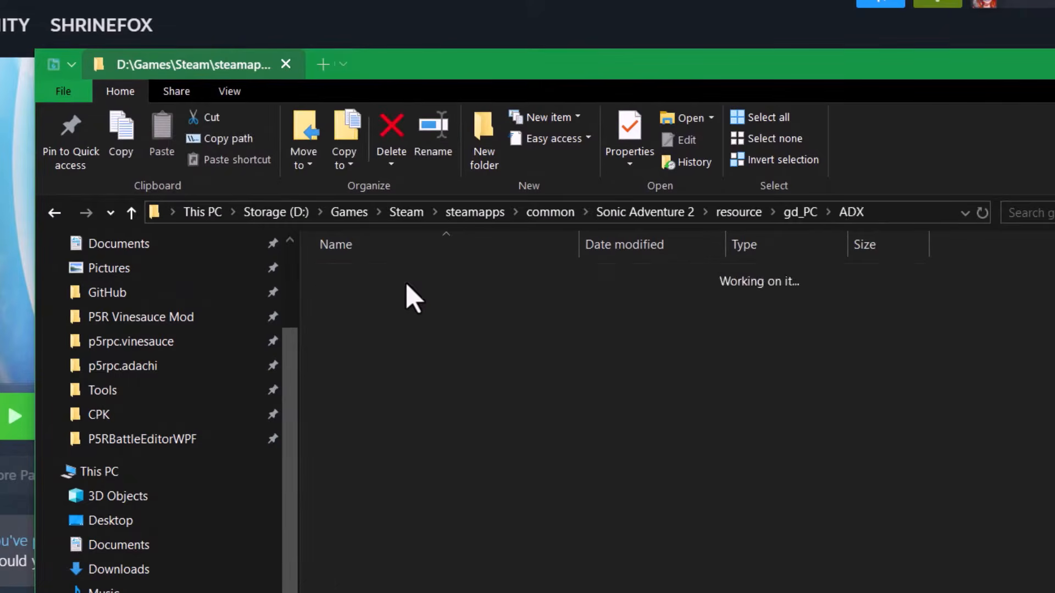
scroll(423, 401, "down", 3)
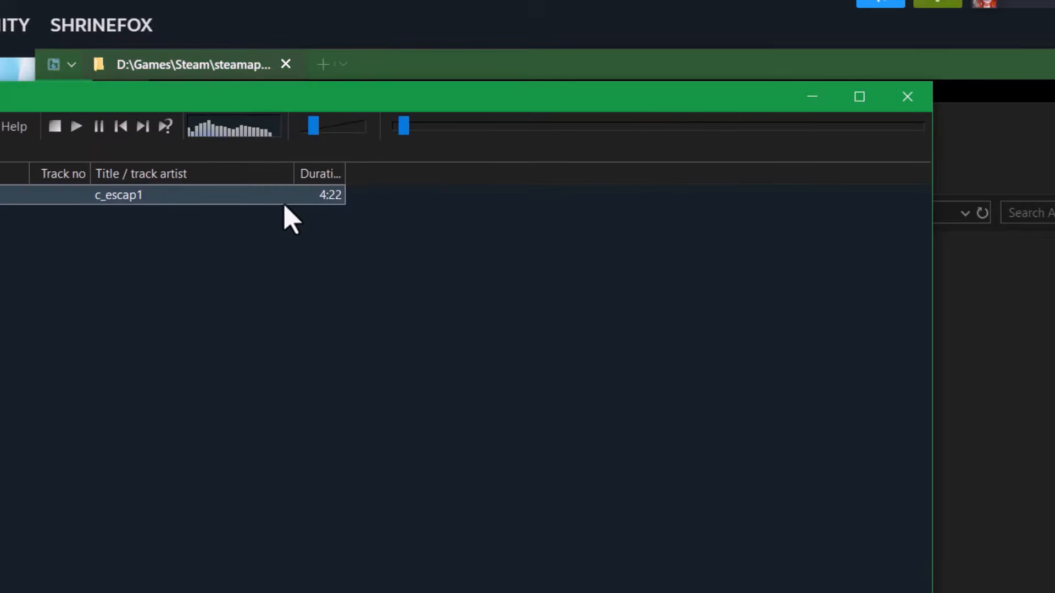
right_click(279, 195)
- Check c_escap1's LOOP_START 248544 and LOOP_END 4149477 tags in foobar2000's track properties
left_click(353, 481)
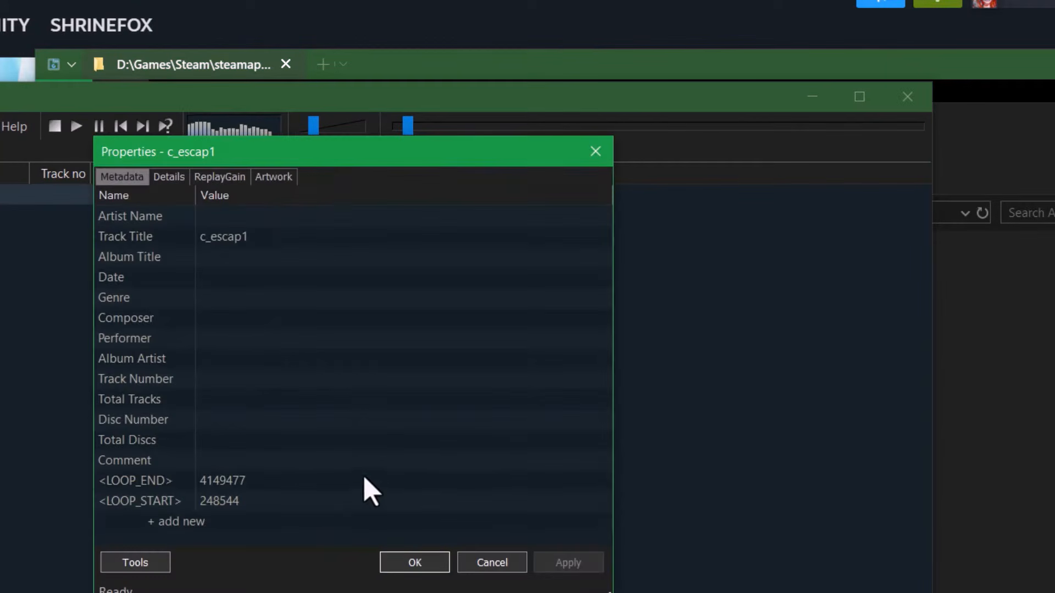
left_click(243, 486)
left_click(243, 498)
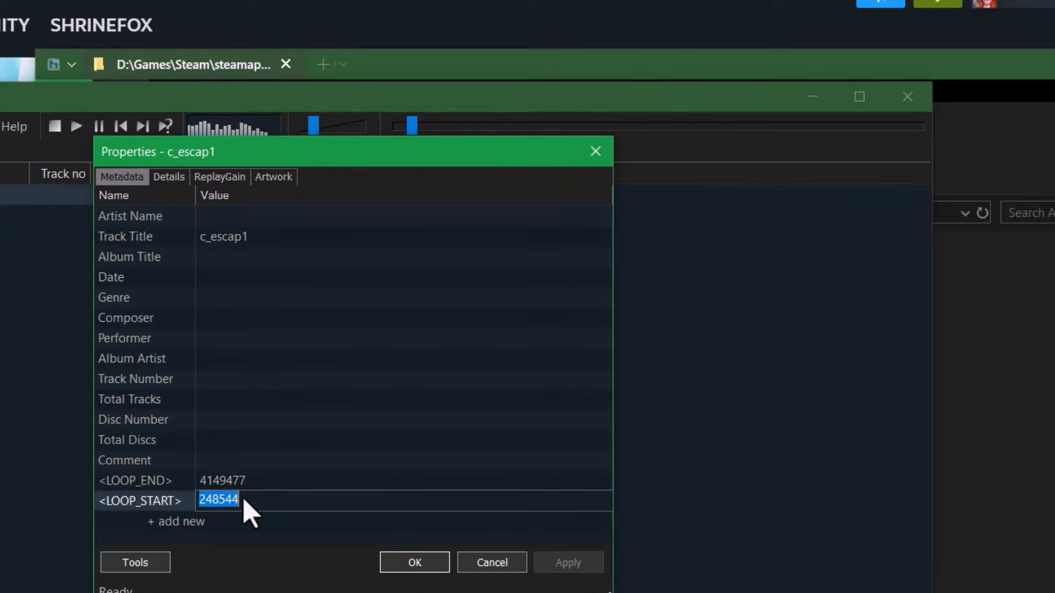
left_click(242, 486)
left_click(244, 498)
left_click(243, 488)
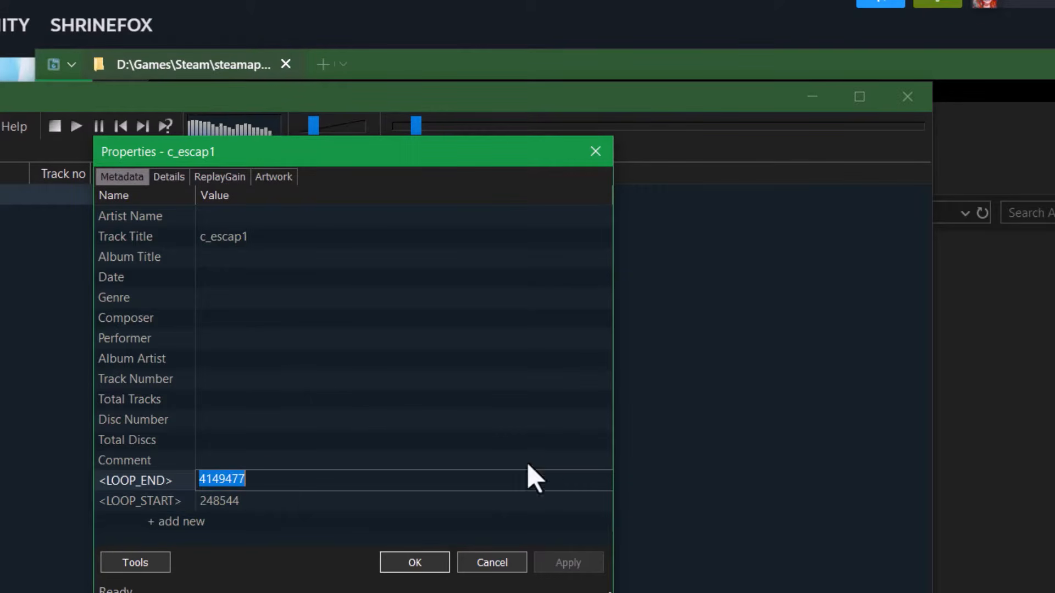
left_click(498, 563)
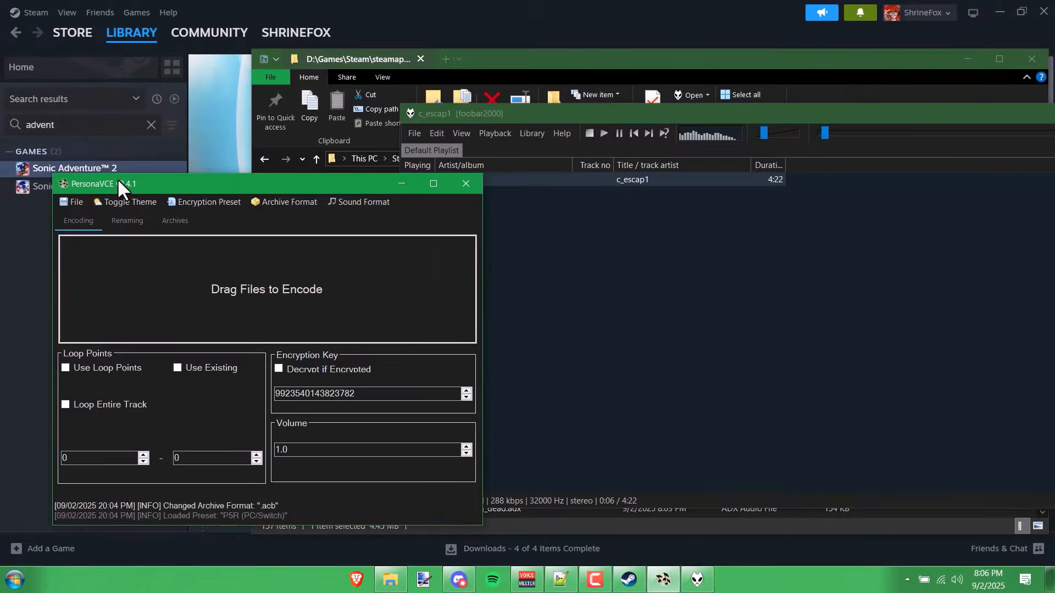
- Copy LOOP_START 248544 and LOOP_END 4149477 into PersonaVCE's two loop point fields
right_click(632, 181)
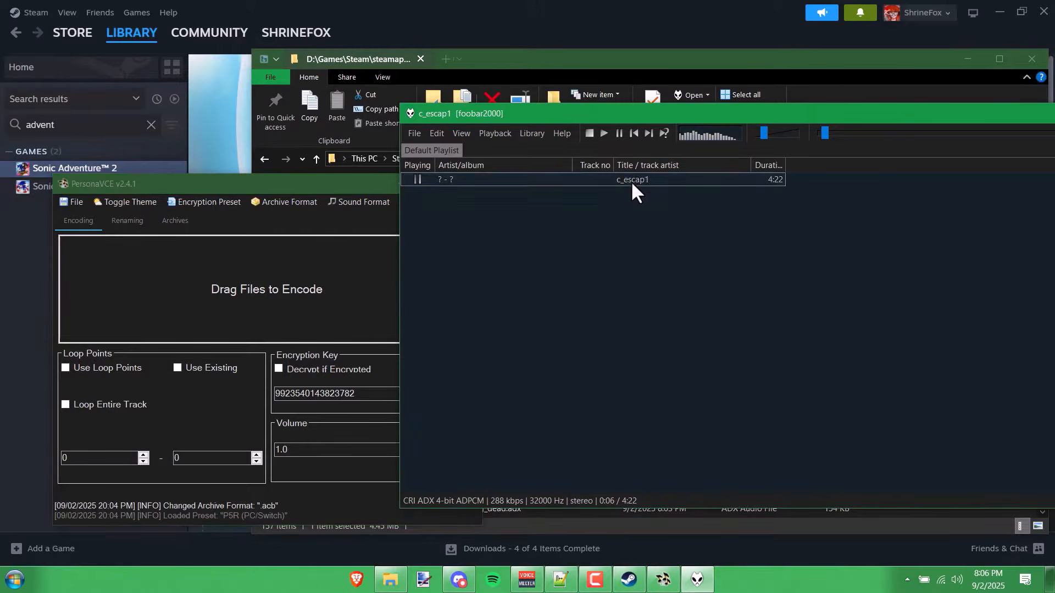
left_click(693, 378)
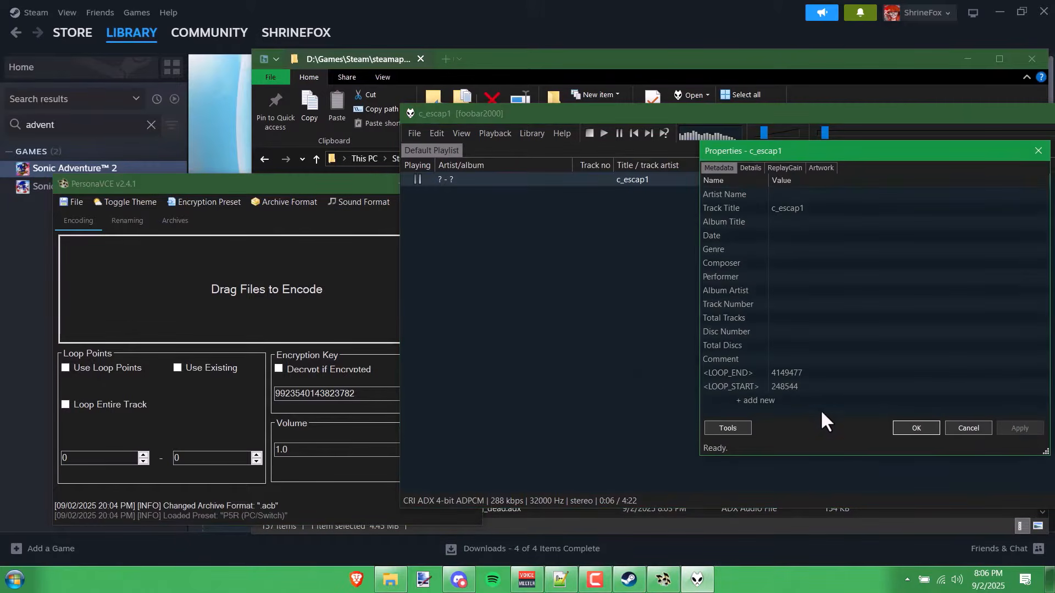
left_click(811, 369)
key("ctrl+c")
left_click(814, 383)
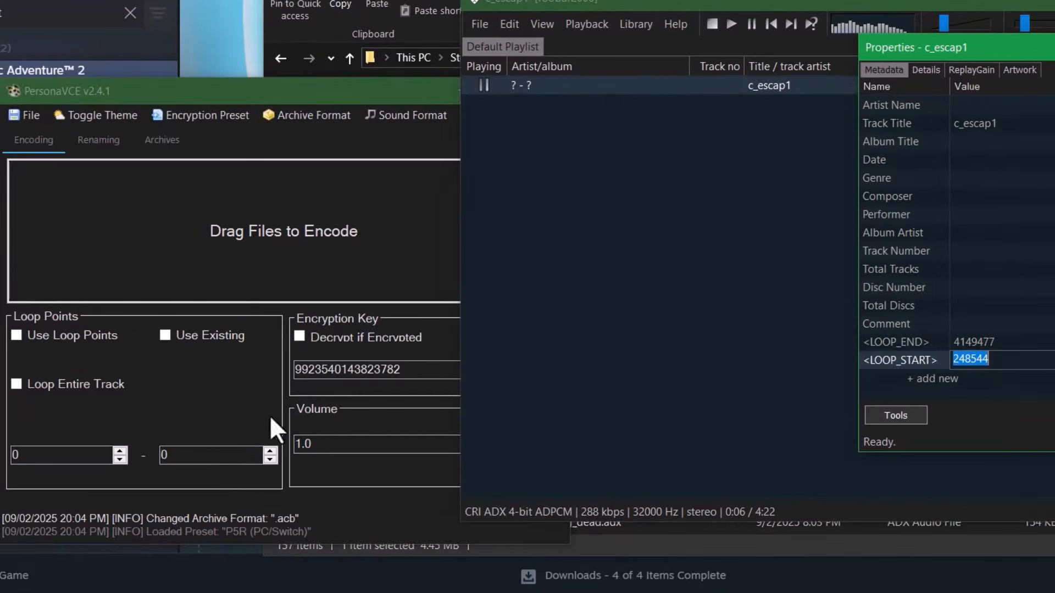
left_click(66, 452)
left_click(998, 344)
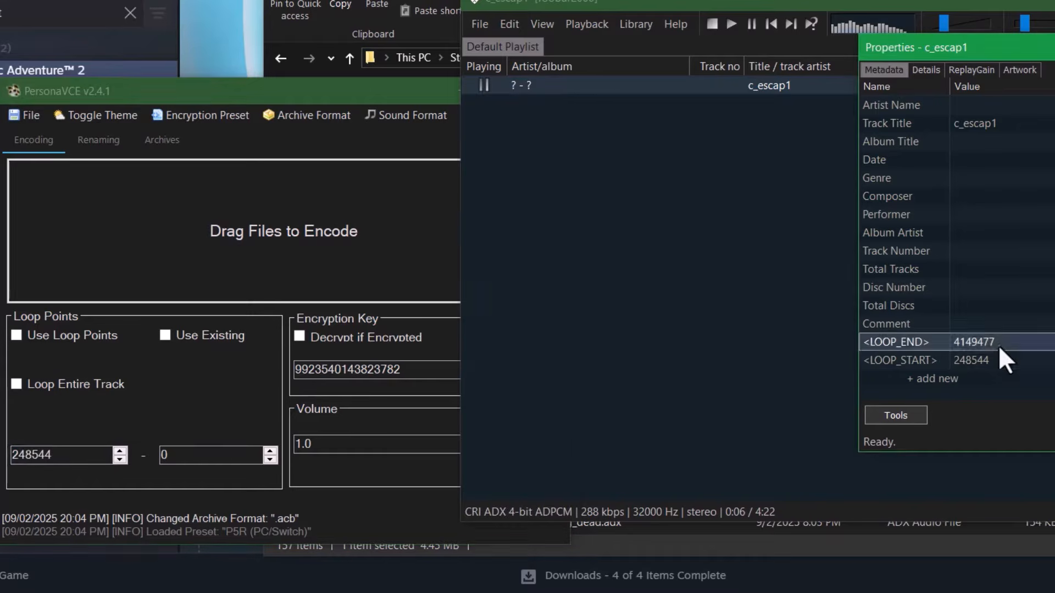
left_click_drag(178, 456, 140, 457)
key("ctrl+v")
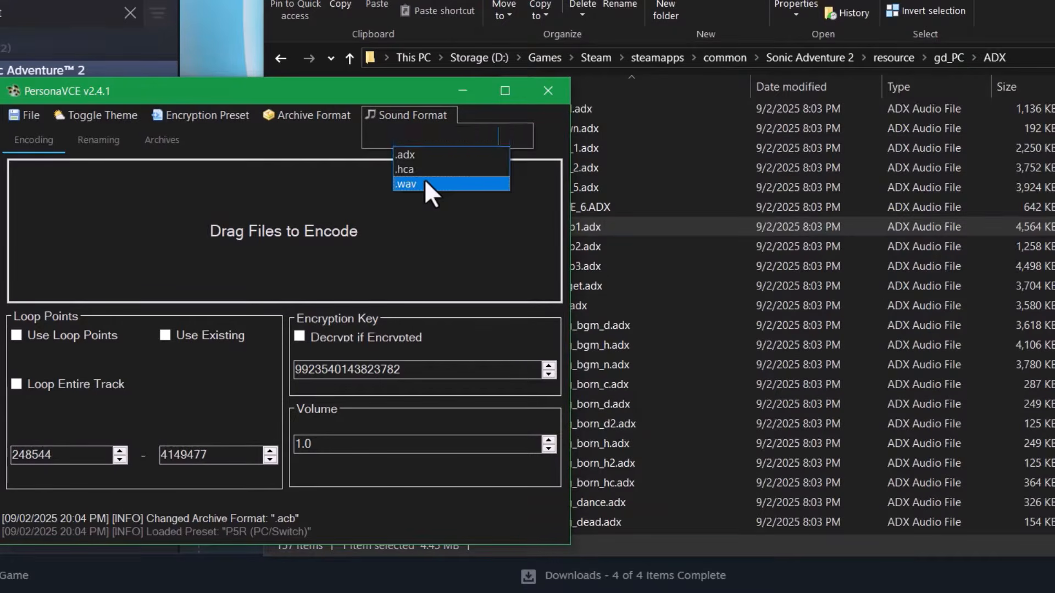
- Decode c_escap1.adx to WAV with PersonaVCE and play the resulting c_escap1.wav
left_click(425, 183)
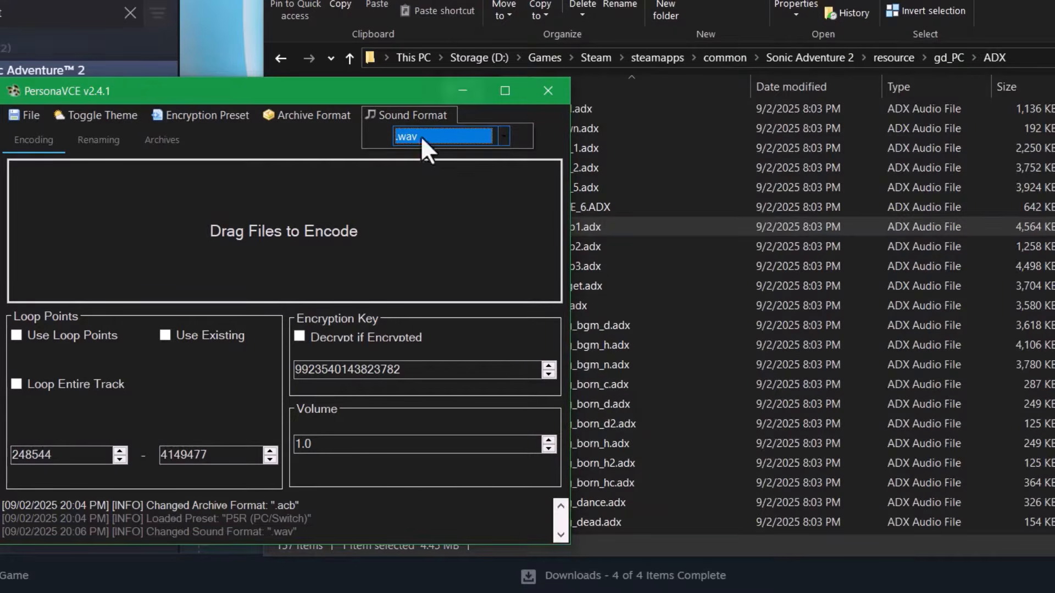
left_click(802, 12)
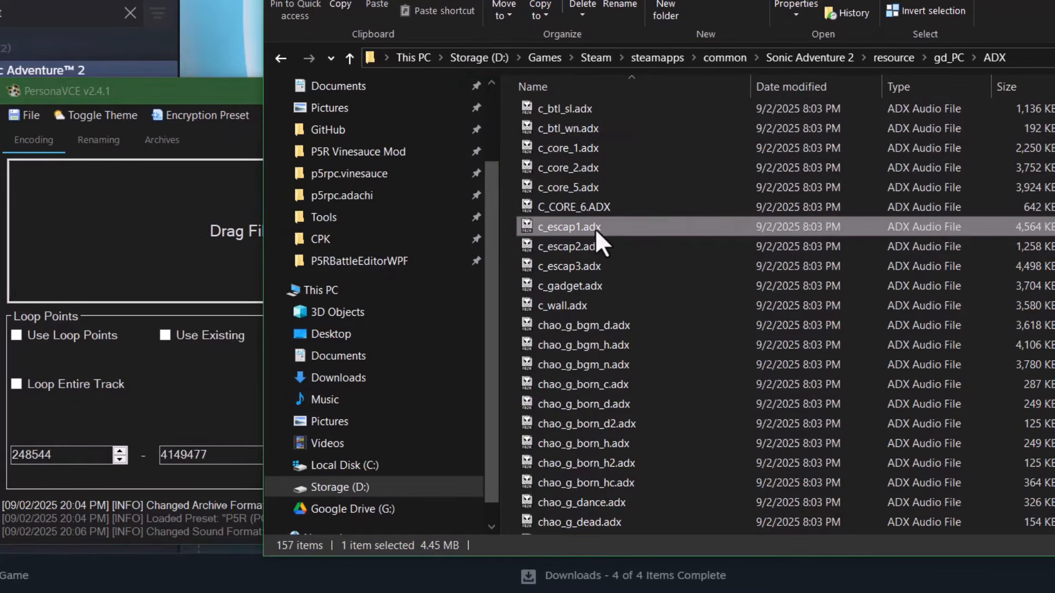
left_click_drag(166, 263, 166, 262)
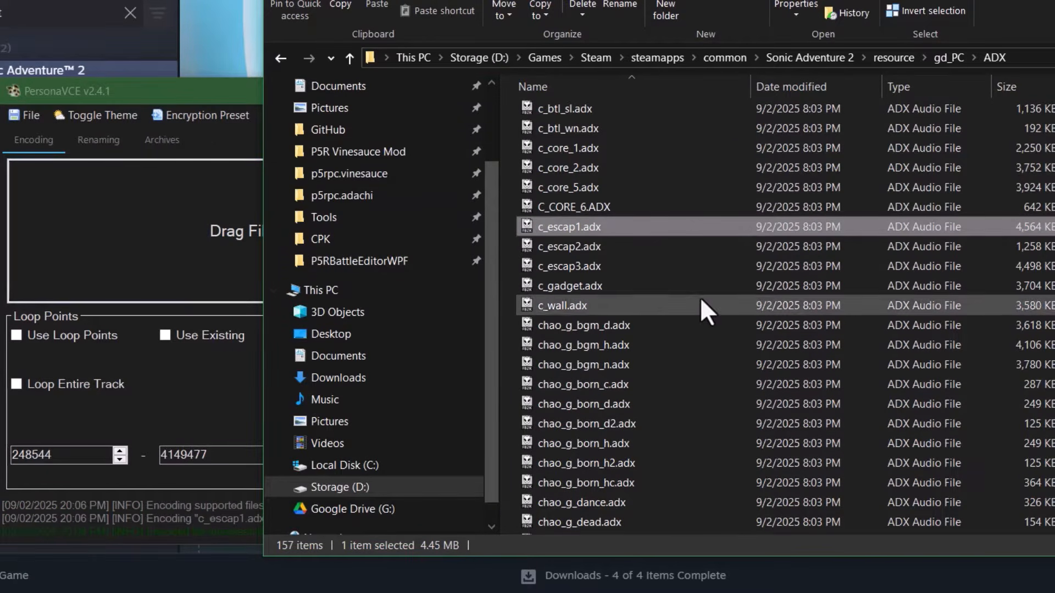
scroll(699, 300, "up", 10)
scroll(692, 293, "down", 4)
scroll(649, 219, "up", 5)
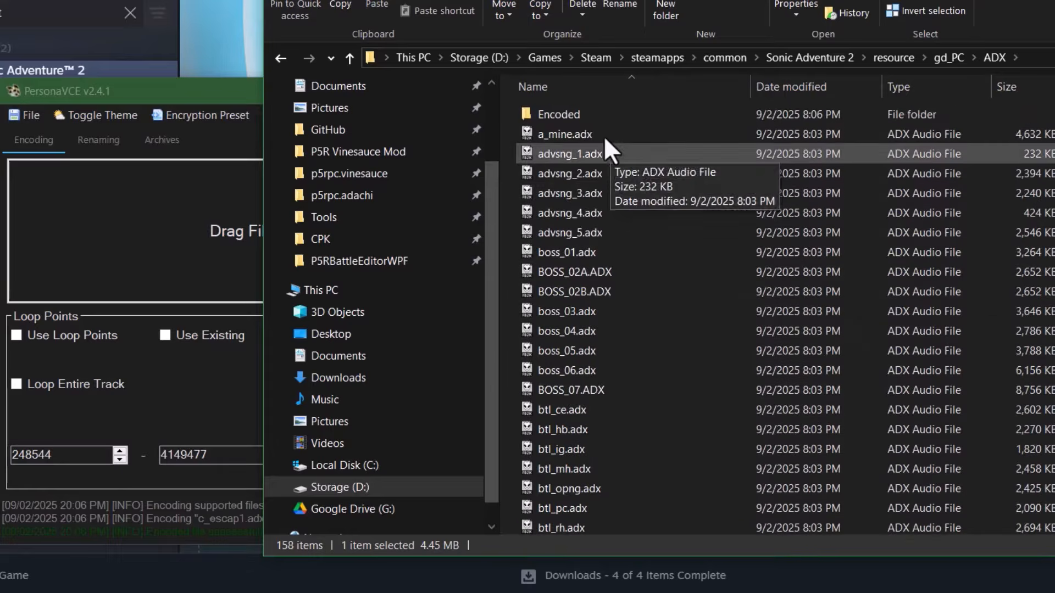
double_click(600, 122)
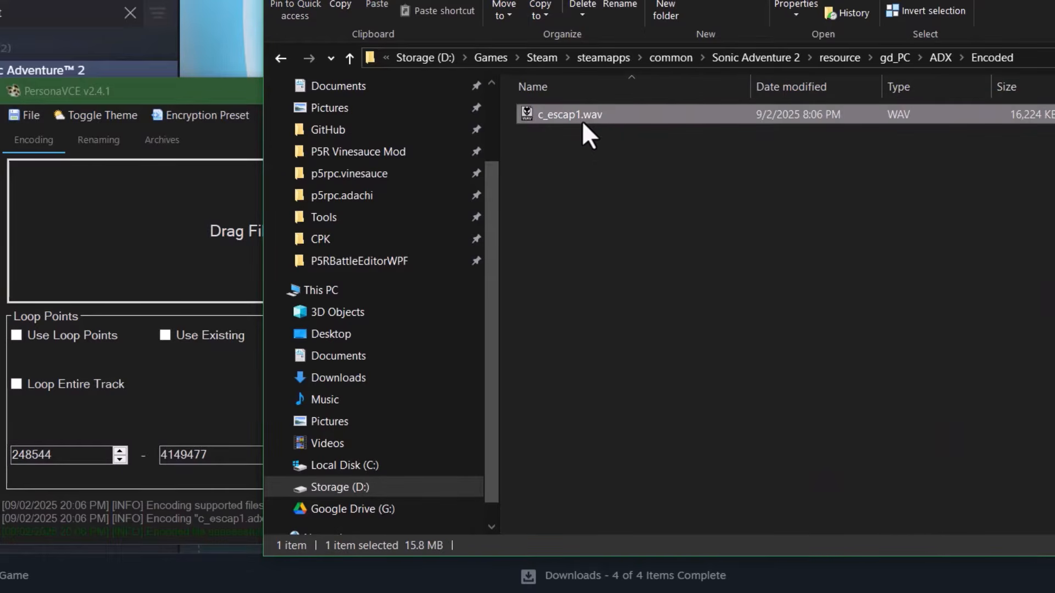
double_click(582, 121)
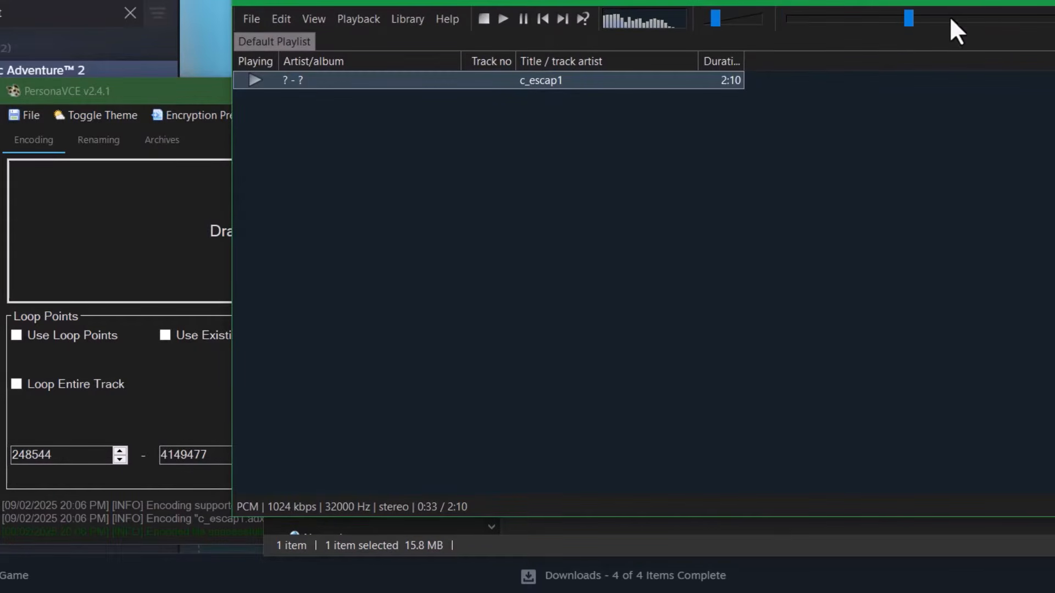
left_click(1053, 2)
- Re-encode c_escap1.wav as .adx with Use Loop Points enabled, then play the looping result
left_click(417, 113)
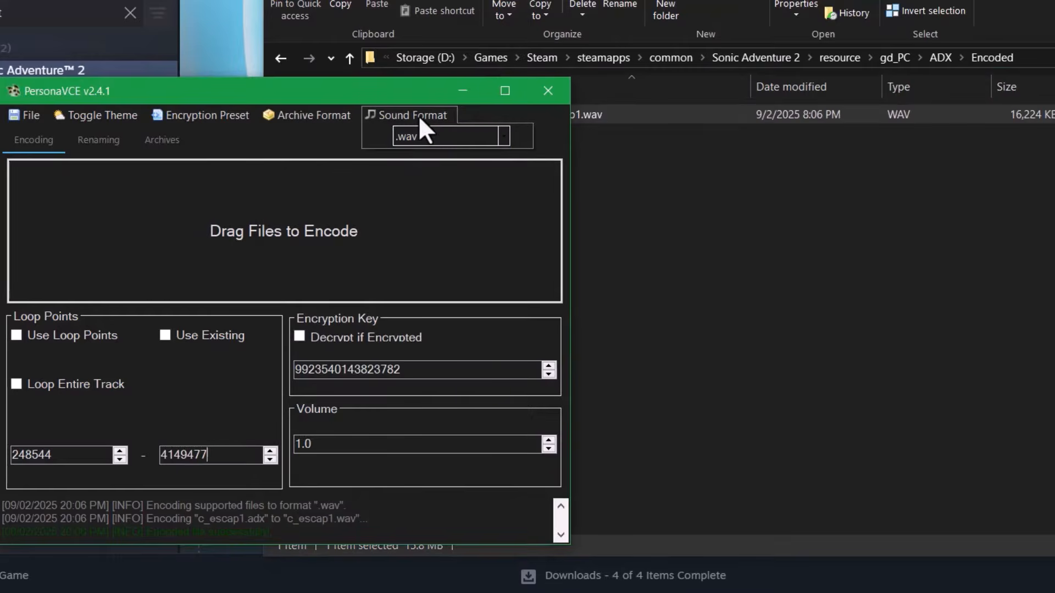
left_click(432, 136)
left_click(437, 154)
left_click(701, 215)
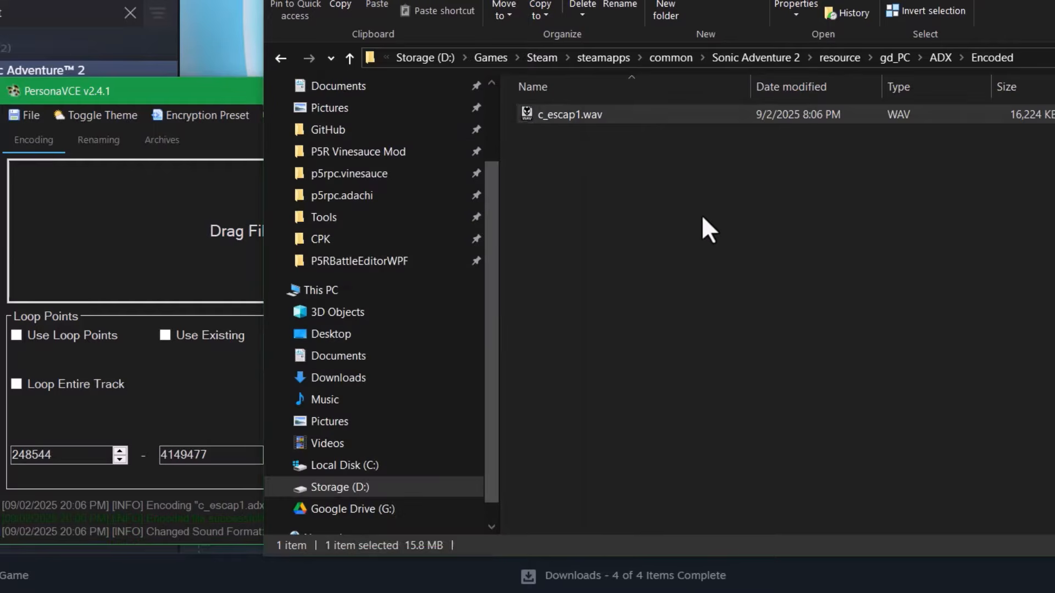
left_click(75, 338)
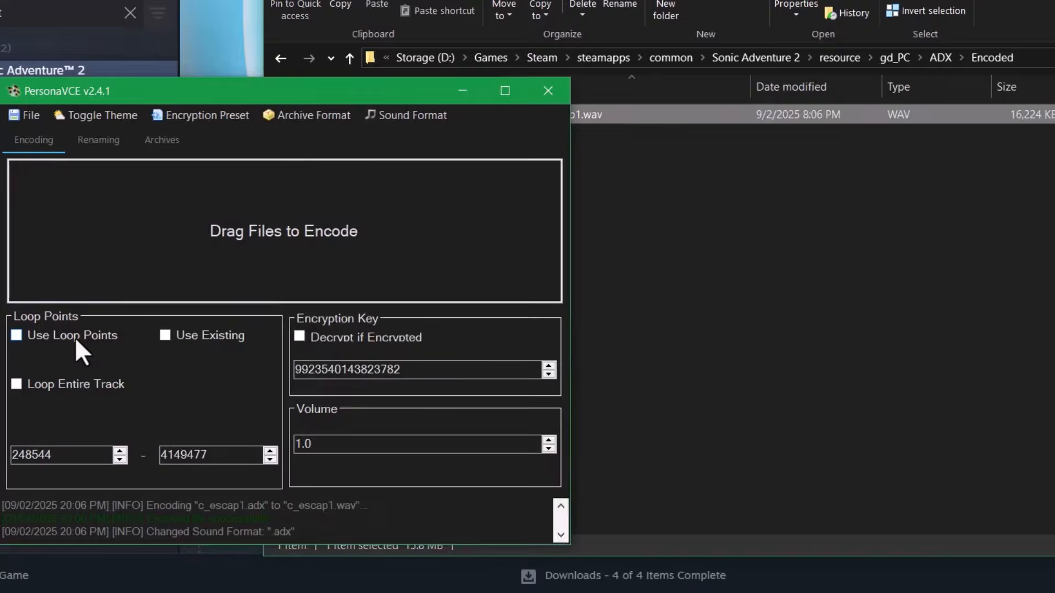
left_click(75, 338)
left_click_drag(618, 114, 437, 265)
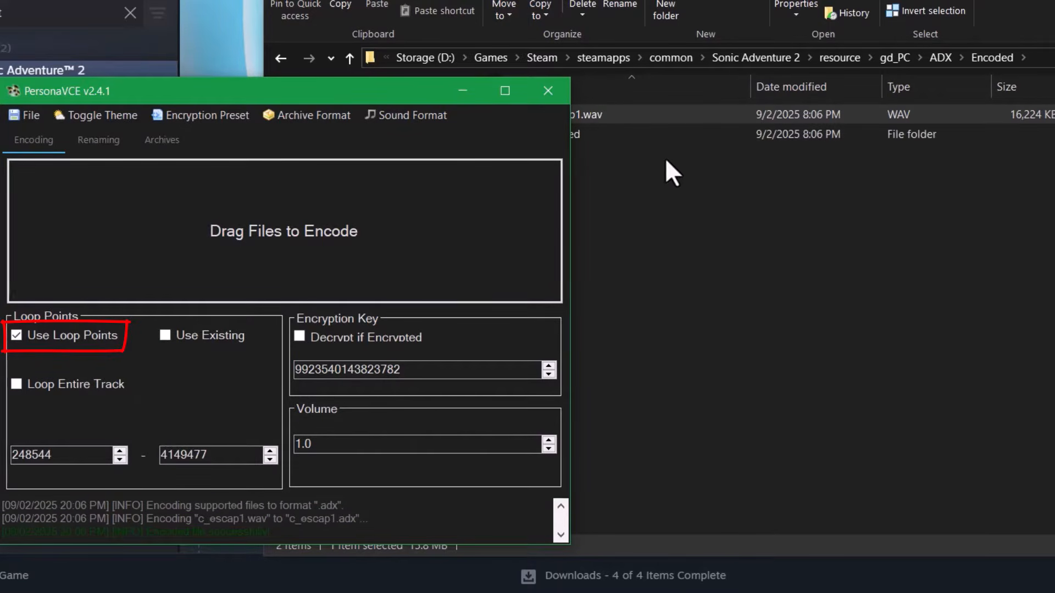
left_click(631, 134)
double_click(623, 113)
double_click(622, 115)
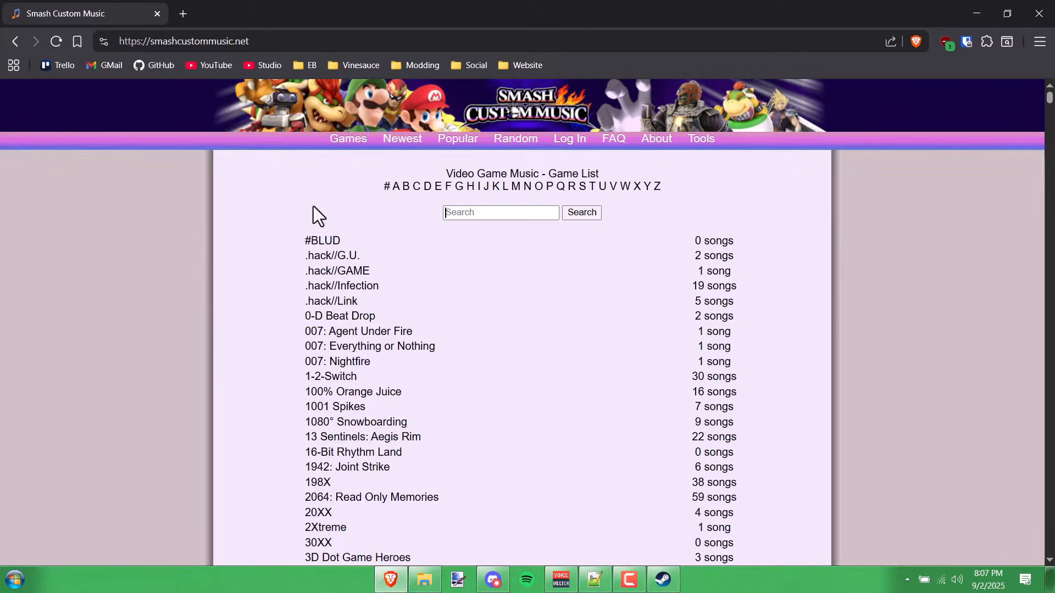
- Save Sonic R's Super Sonic Racing BFSTM to Downloads, then search the web for a looping audio converter
type("son")
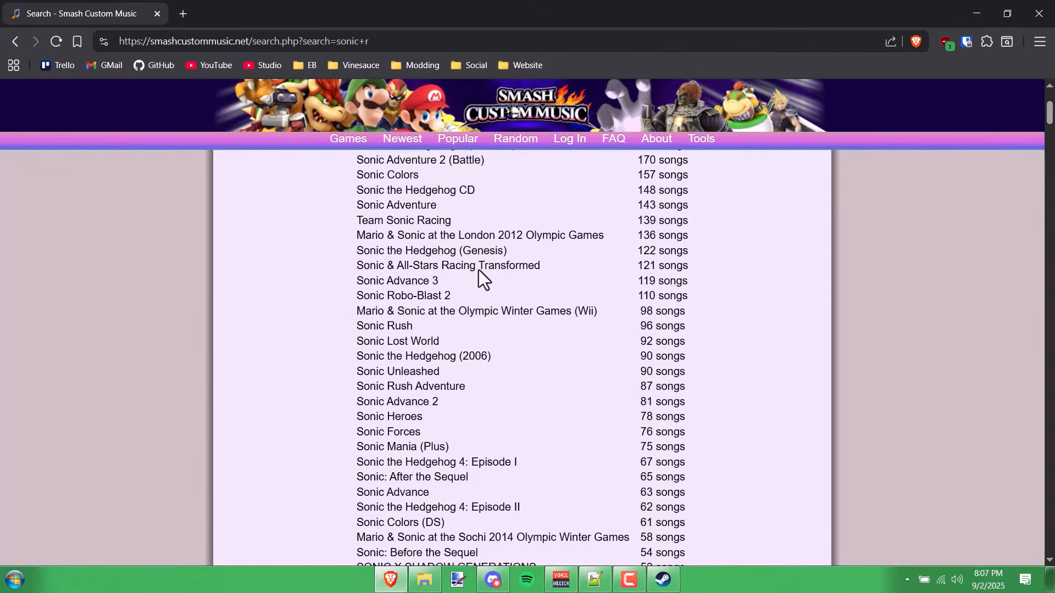
scroll(479, 269, "up", 3)
scroll(479, 270, "down", 6)
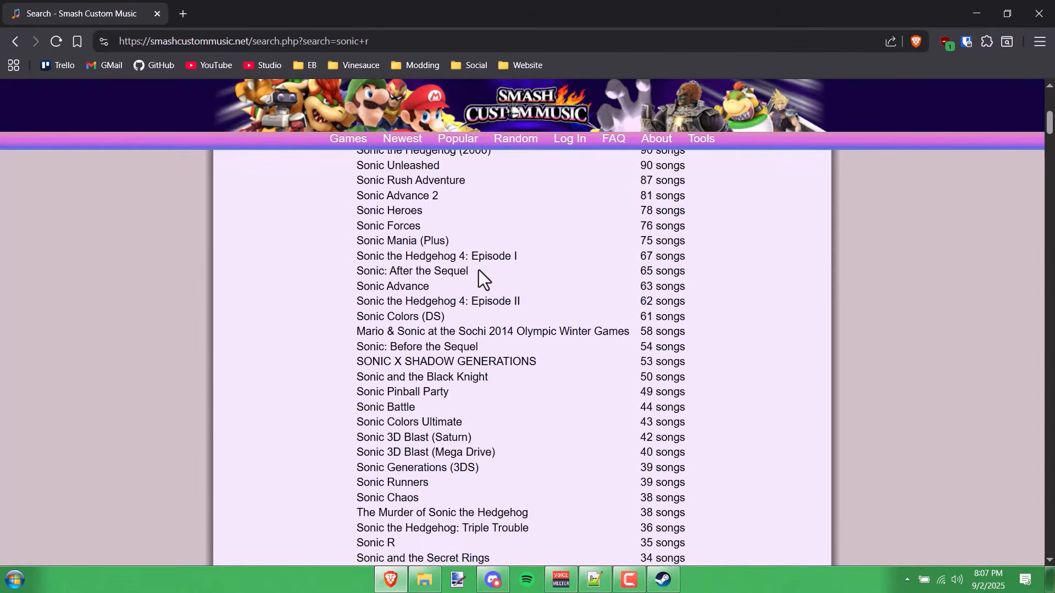
scroll(447, 353, "down", 9)
scroll(446, 352, "up", 4)
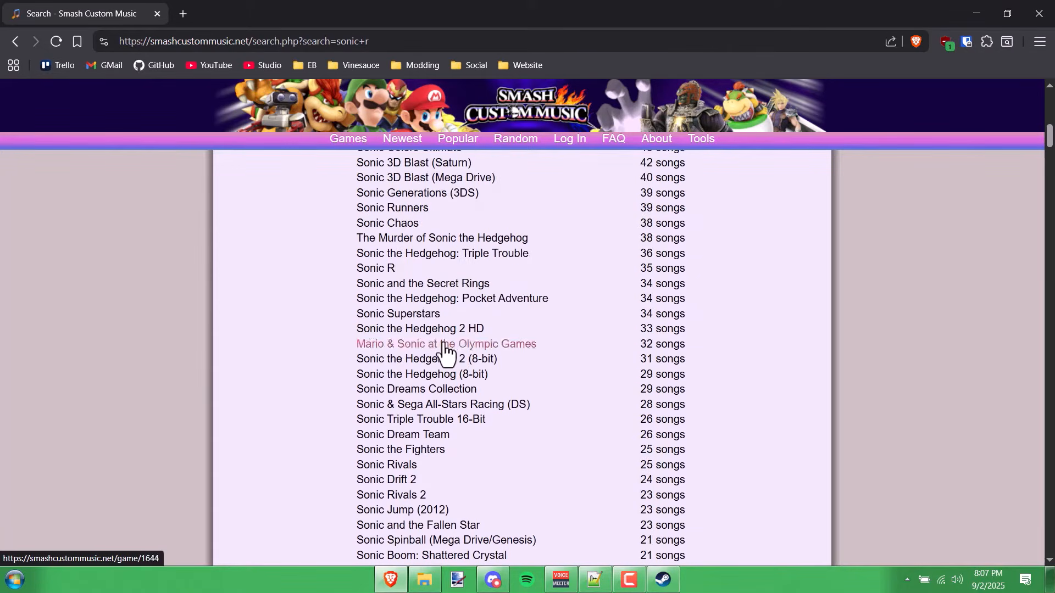
left_click(365, 269)
left_click(343, 352)
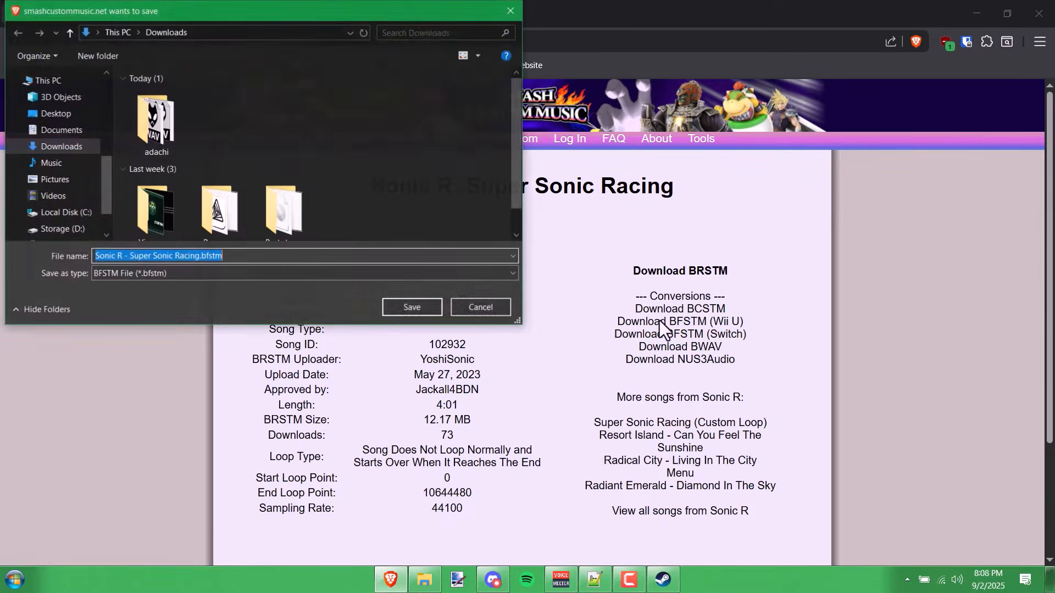
left_click(411, 307)
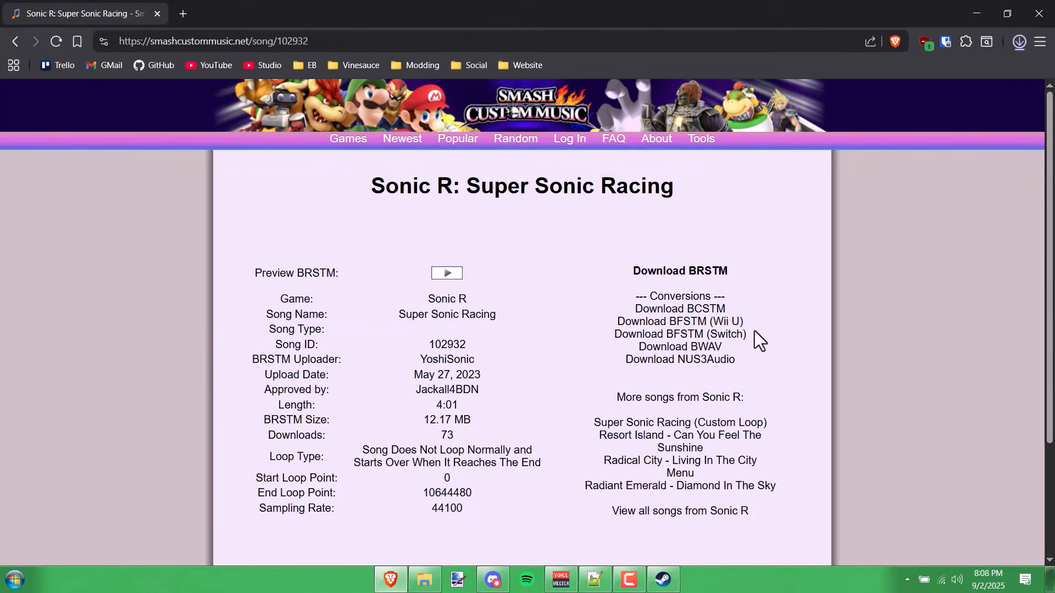
left_click(272, 43)
type("looping")
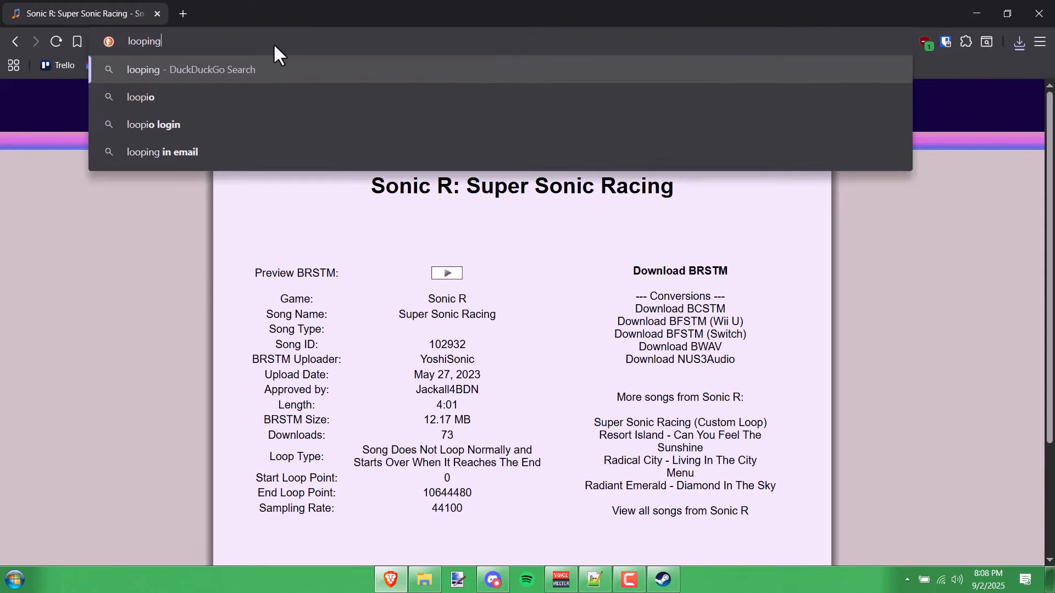
type("audioconver")
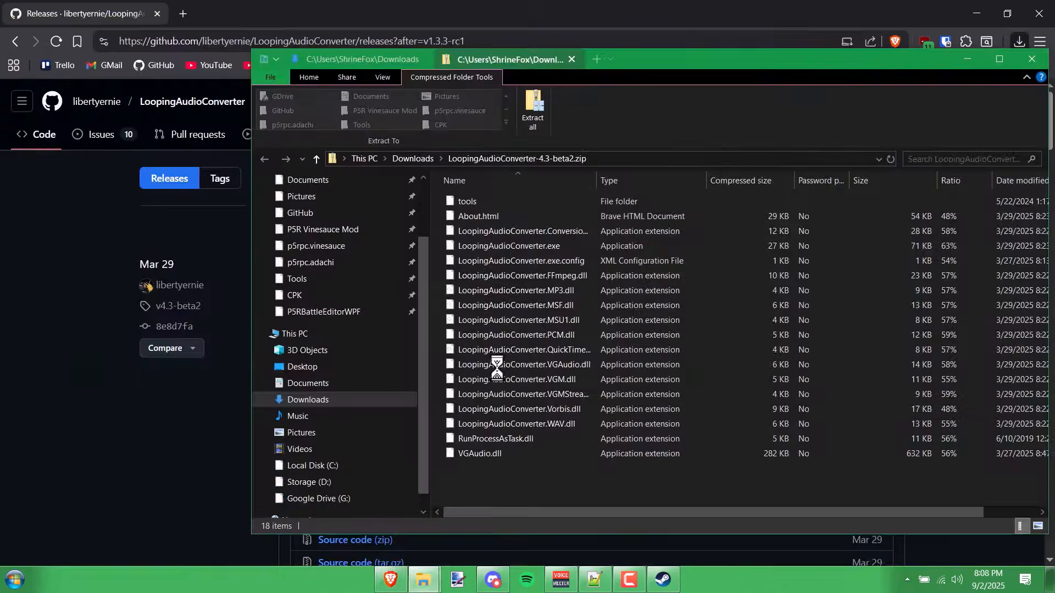
- Extract the zip into Downloads and open 'Sonic R - Super Sonic Racing.bfstm' with foobar2000
key("ctrl+a")
left_click(534, 111)
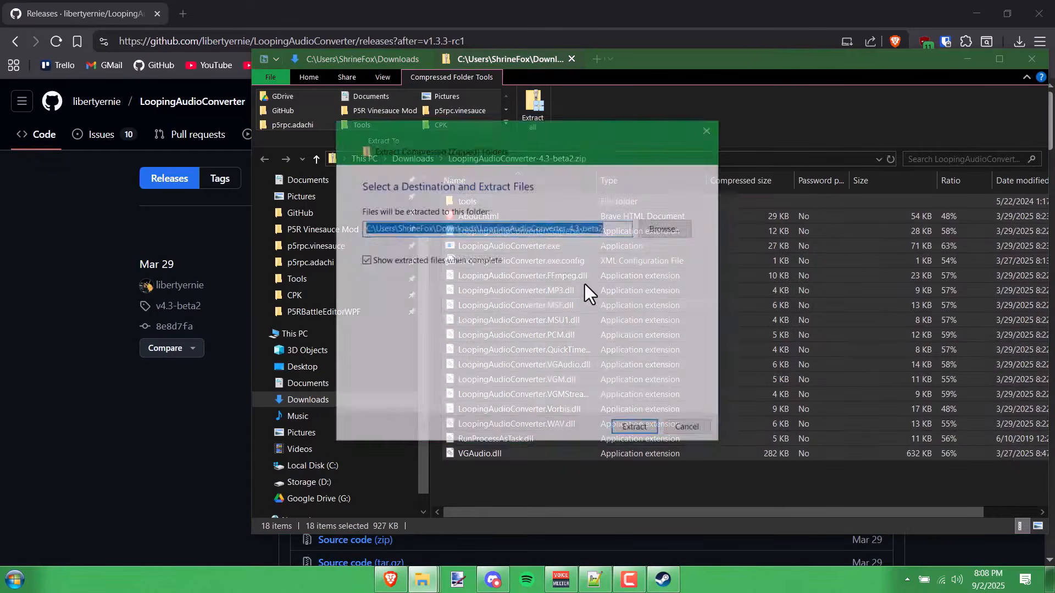
left_click(540, 230)
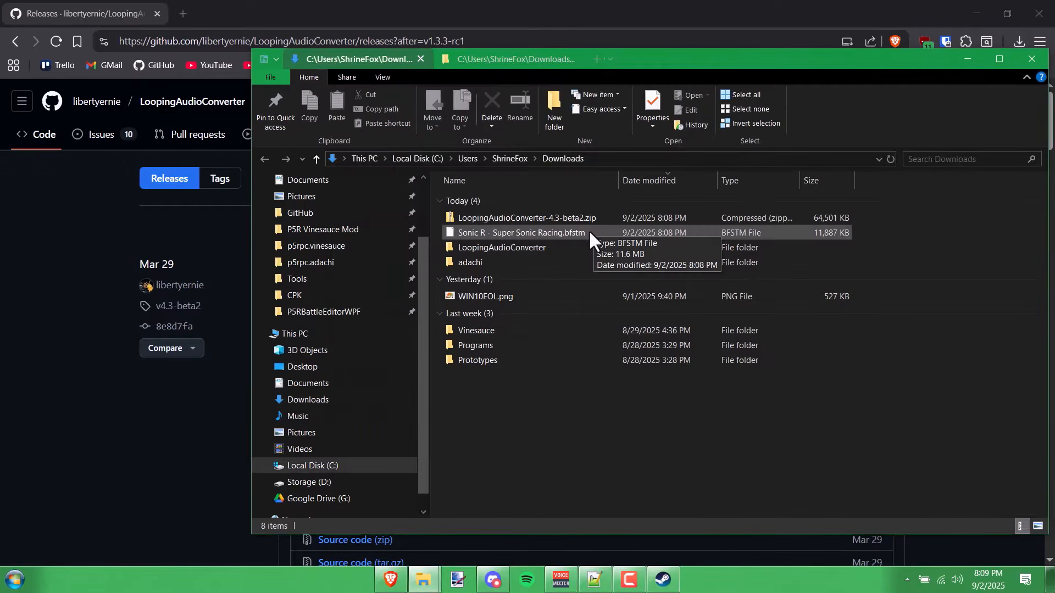
double_click(589, 229)
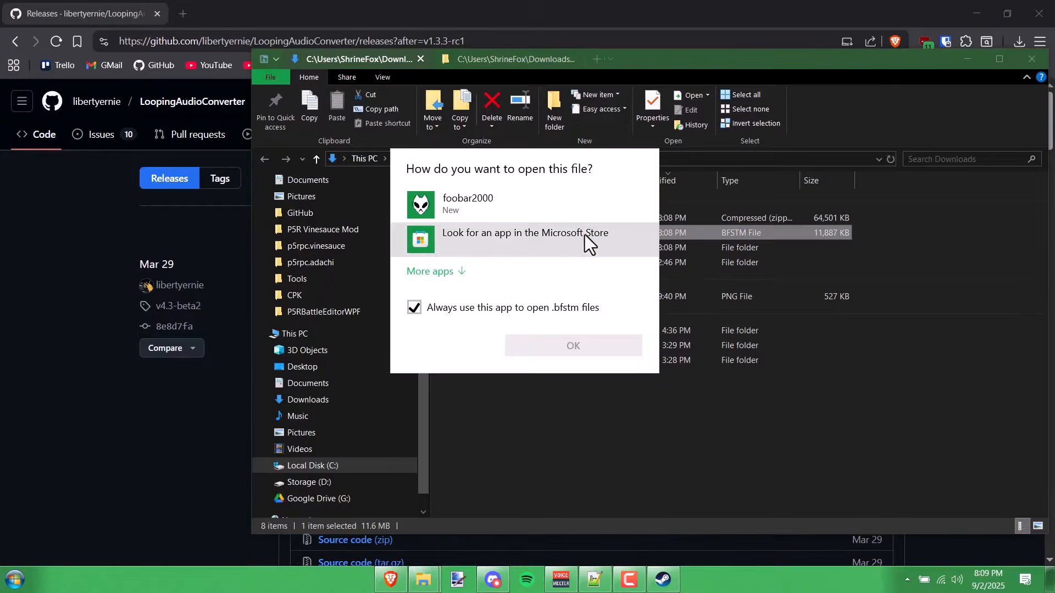
left_click(523, 216)
- Open Super Sonic Racing in foobar2000, pause playback and show the track's Properties
left_click(541, 347)
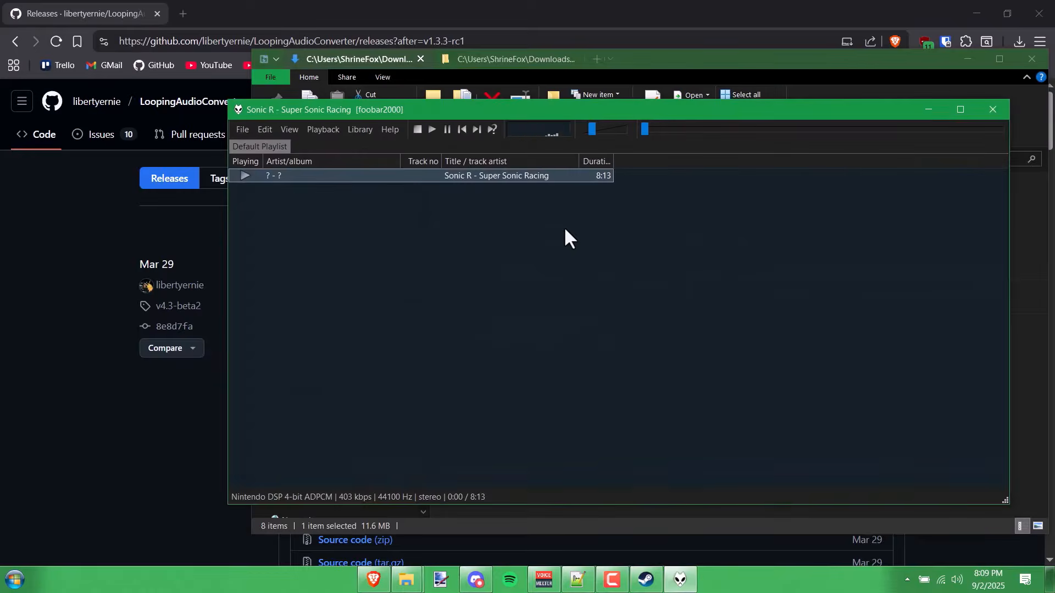
left_click(446, 130)
right_click(460, 169)
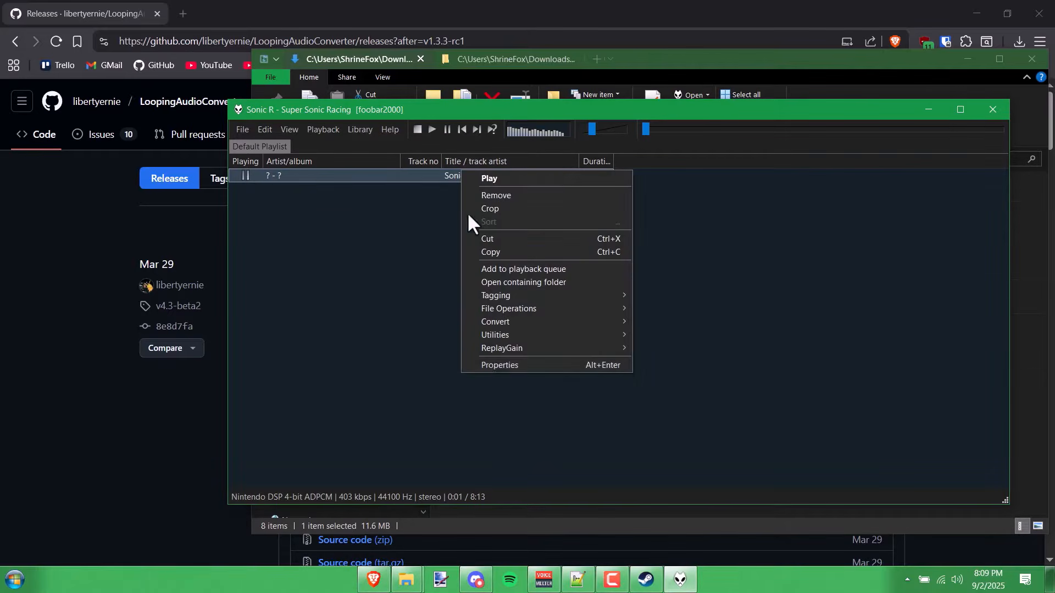
left_click(495, 366)
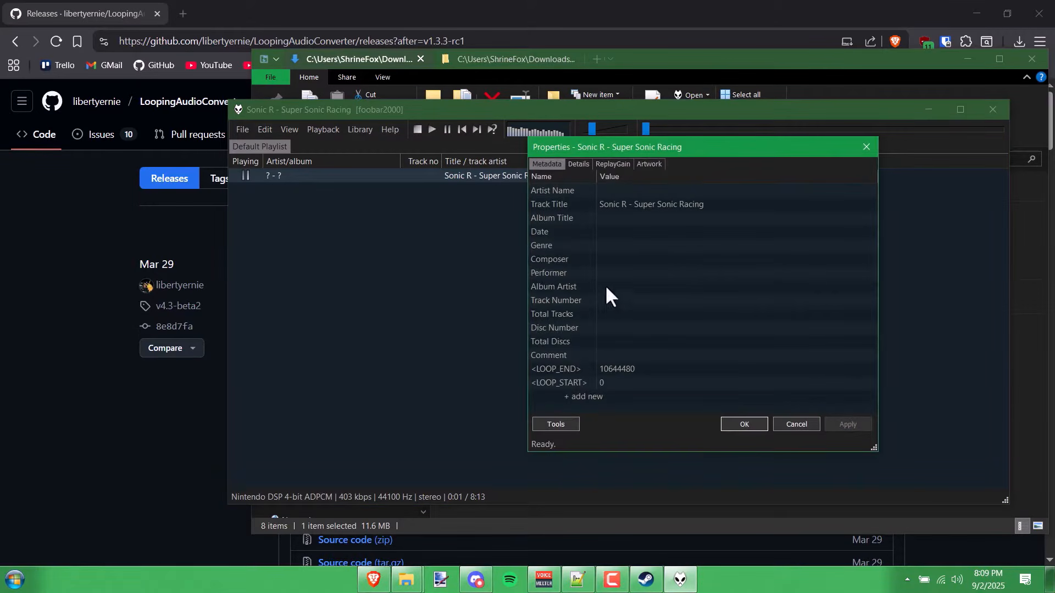
- Check the loop tags: LOOP_END 10644480 and LOOP_START 0
left_click(603, 371)
left_click(609, 383)
left_click(616, 371)
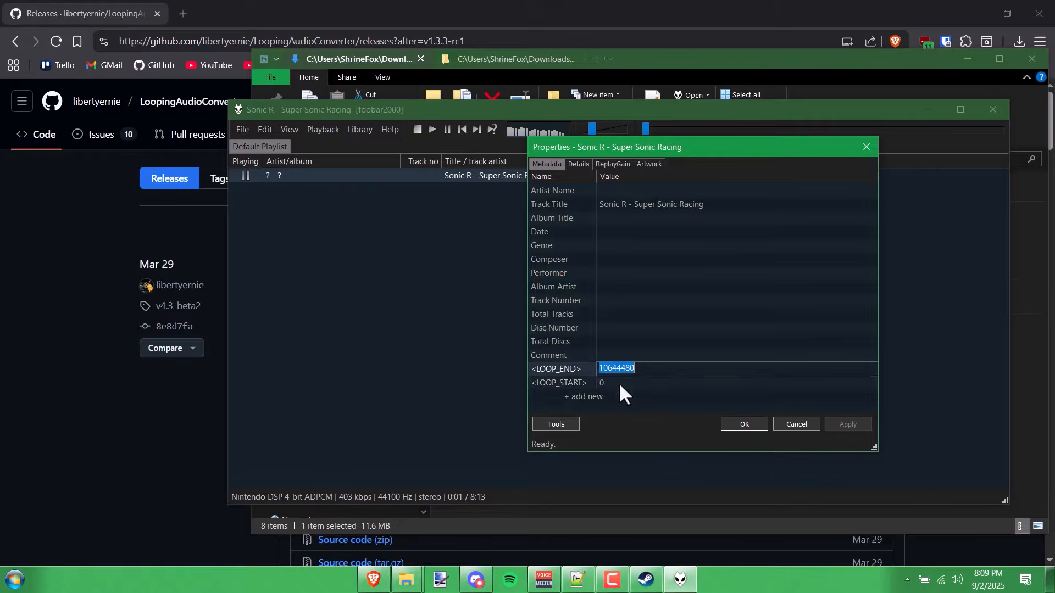
left_click(620, 384)
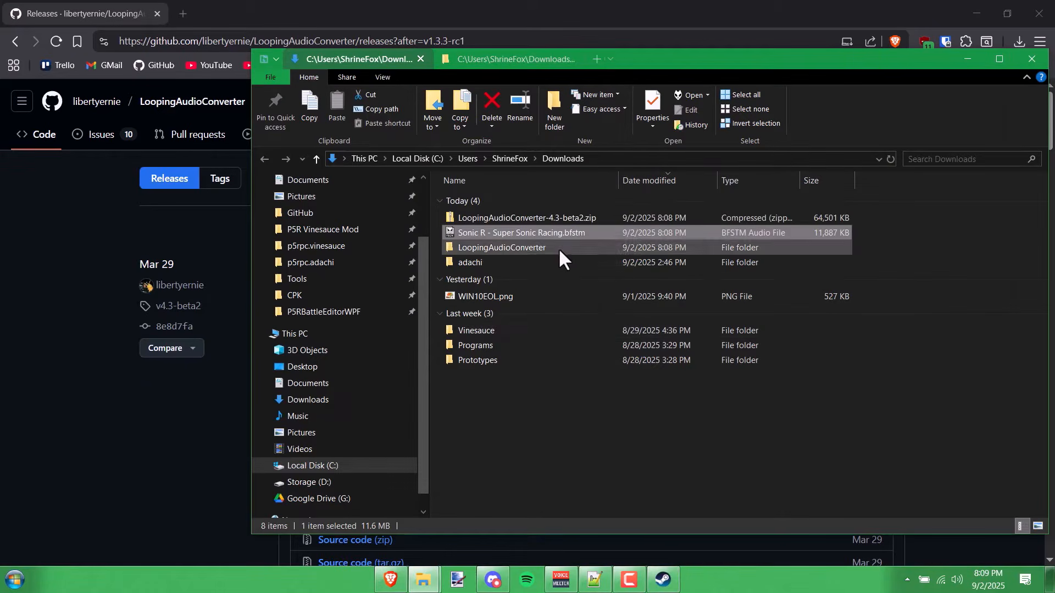
- Launch LoopingAudioConverter.exe from its folder, letting Windows run it anyway
double_click(558, 249)
double_click(544, 246)
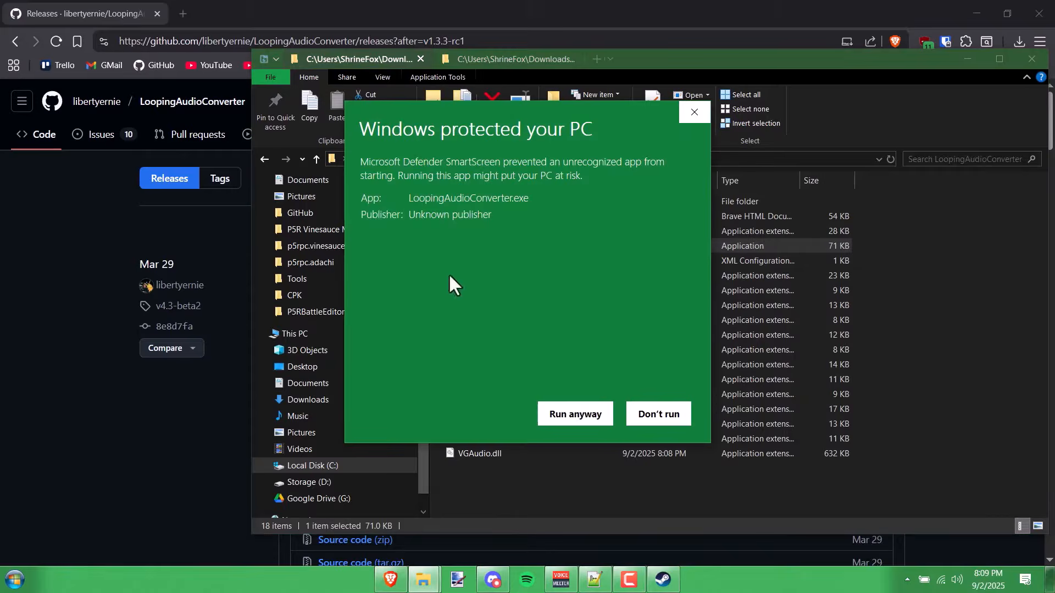
left_click(582, 416)
- Go to the Downloads bgm folder and widen the Name column to show full filenames
left_click(631, 289)
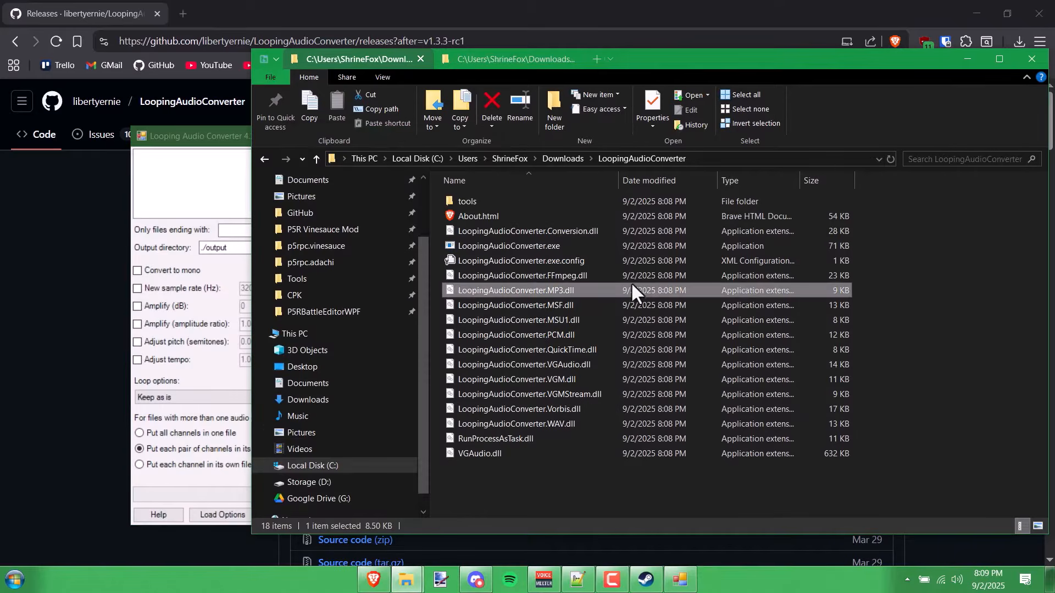
scroll(349, 247, "up", 3)
left_click(337, 240)
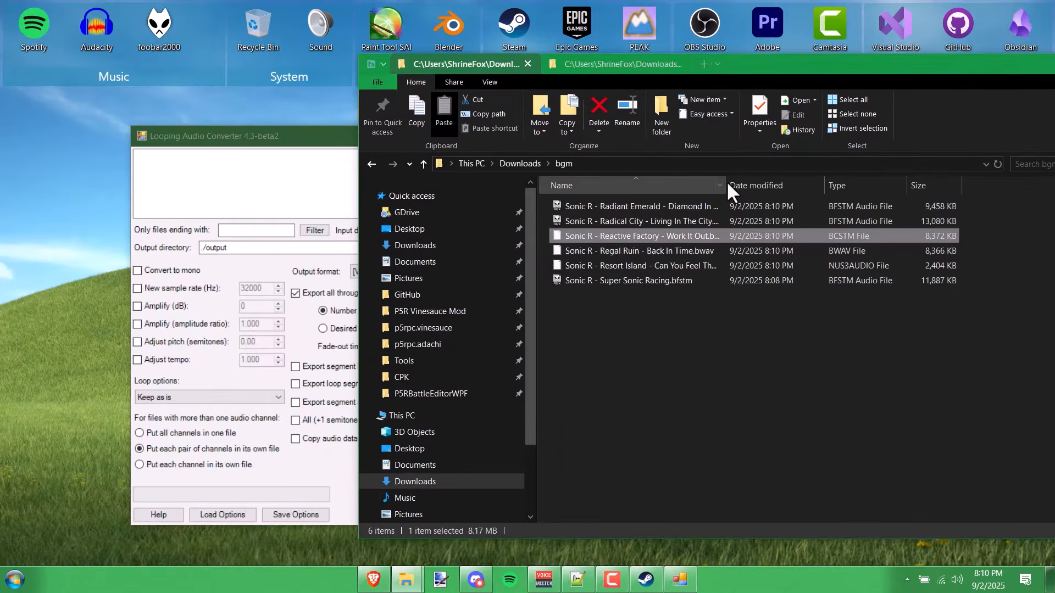
left_click_drag(726, 180, 797, 185)
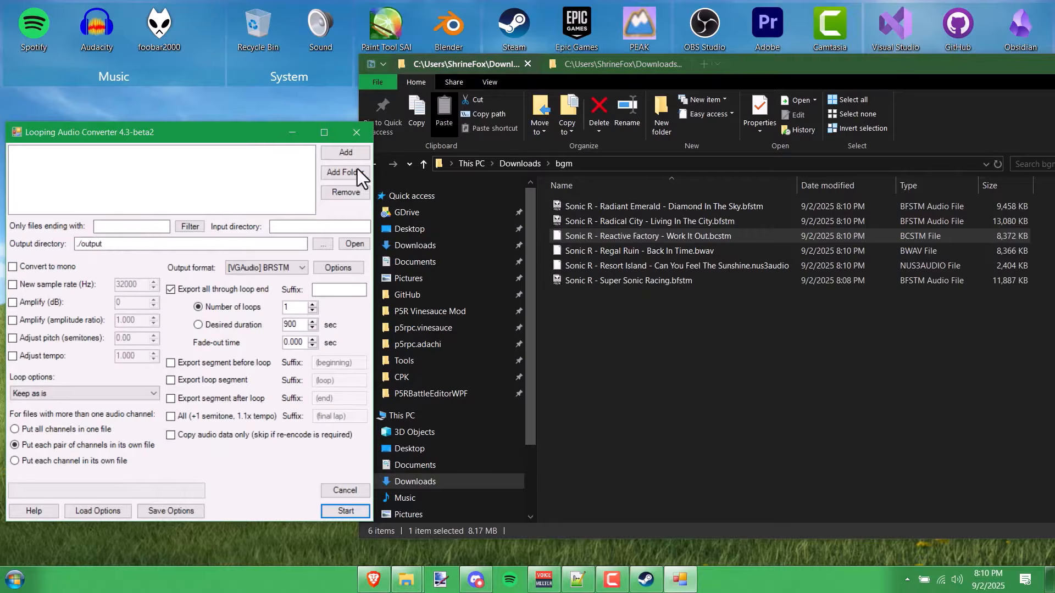
- Add the Downloads\bgm folder as the converter's input tracks
left_click(348, 176)
left_click(435, 252)
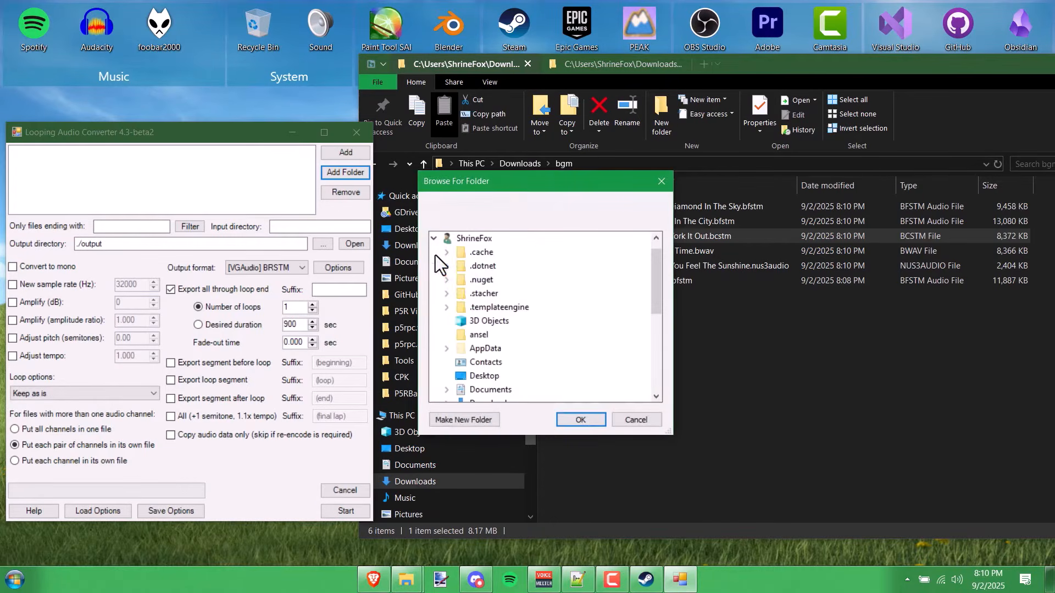
scroll(453, 348, "down", 2)
left_click(447, 321)
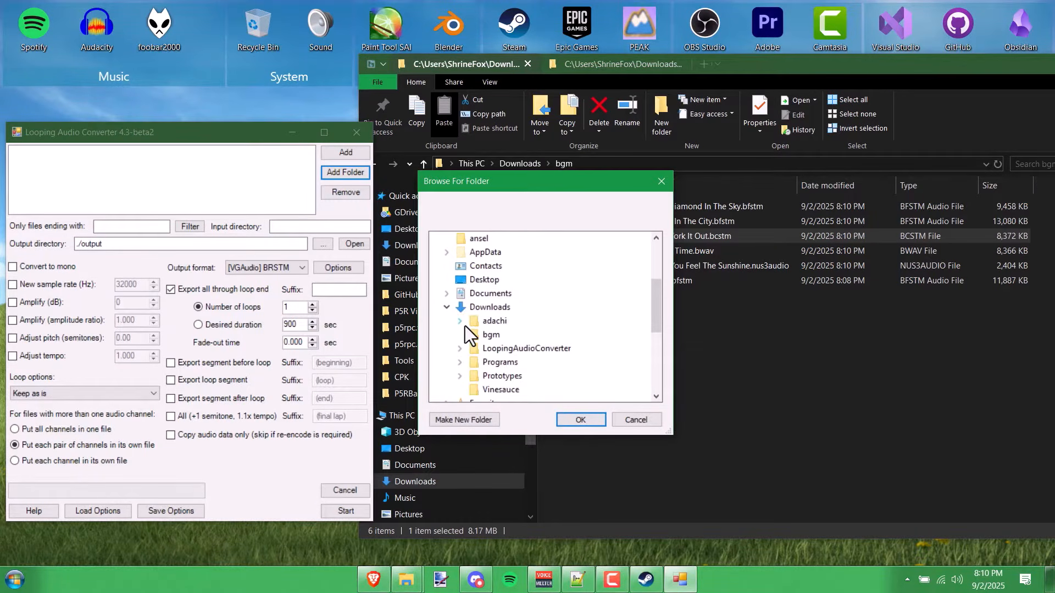
left_click(483, 334)
left_click(580, 419)
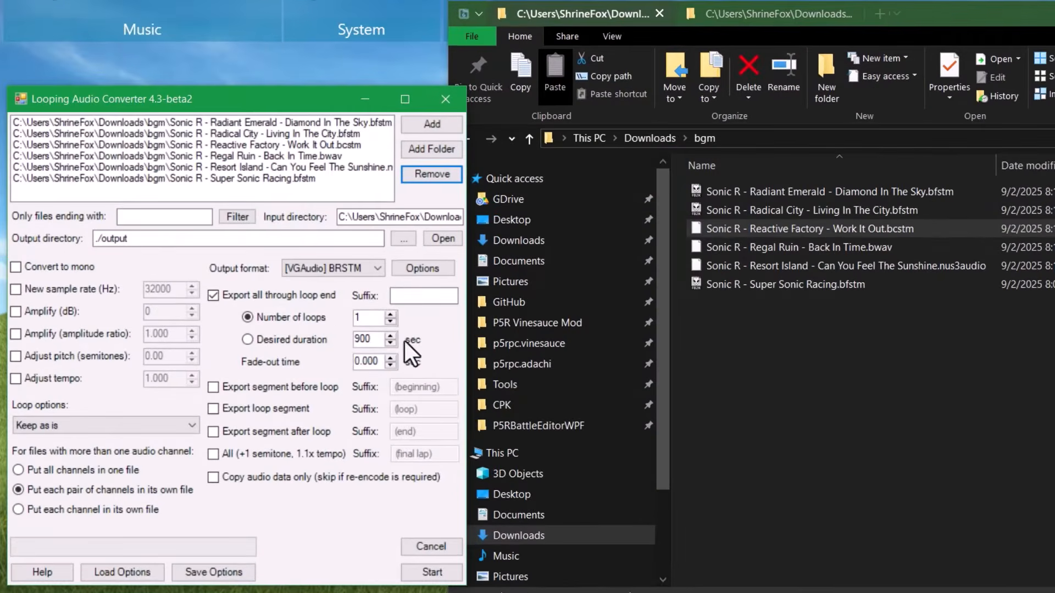
- Create an 'out' folder inside bgm and set it as the output directory
left_click(833, 84)
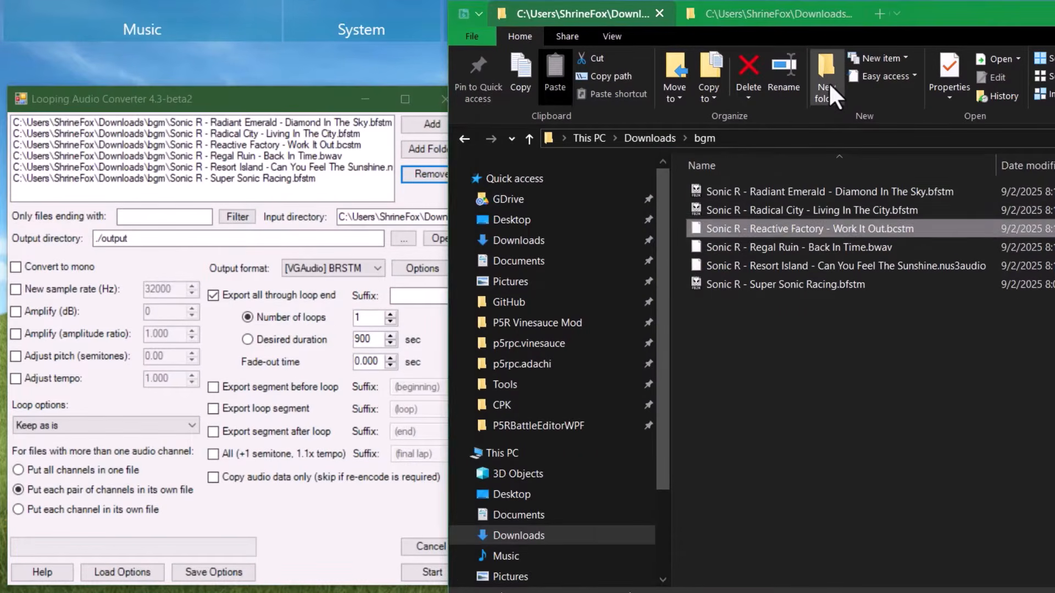
type("out")
key("Return")
key("Return")
right_click(741, 139)
left_click(769, 168)
double_click(123, 240)
right_click(123, 239)
left_click(179, 308)
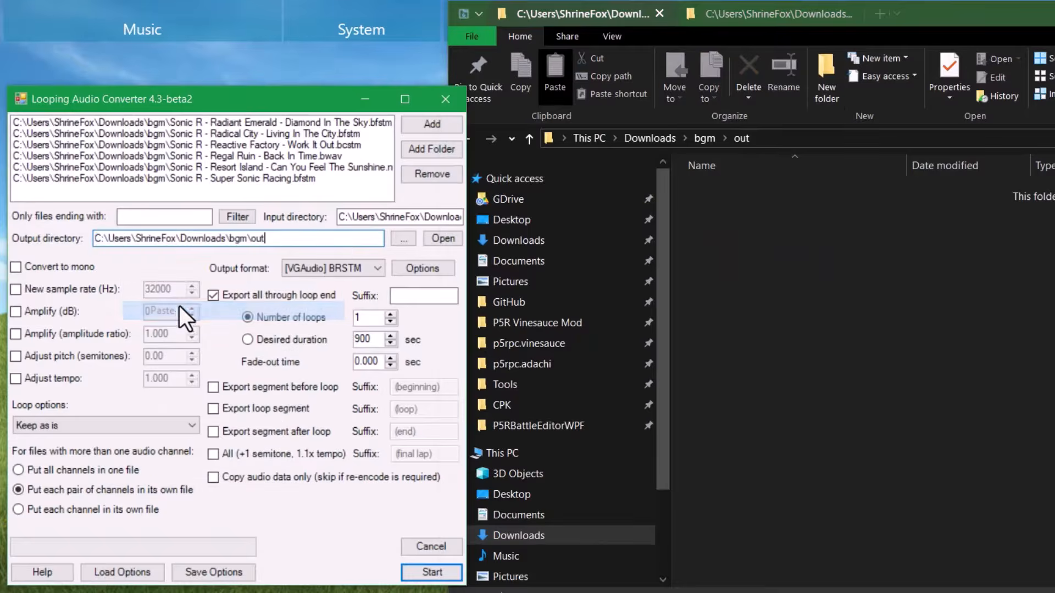
- Set the output format to [VGAudio] CRI ADX
left_click(320, 268)
left_click(322, 327)
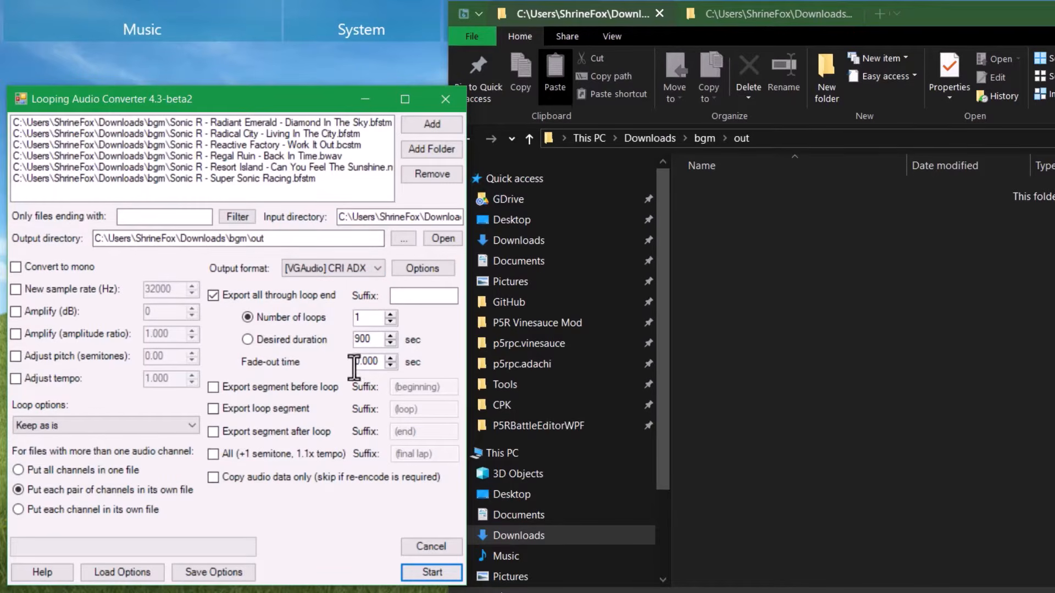
left_click(415, 271)
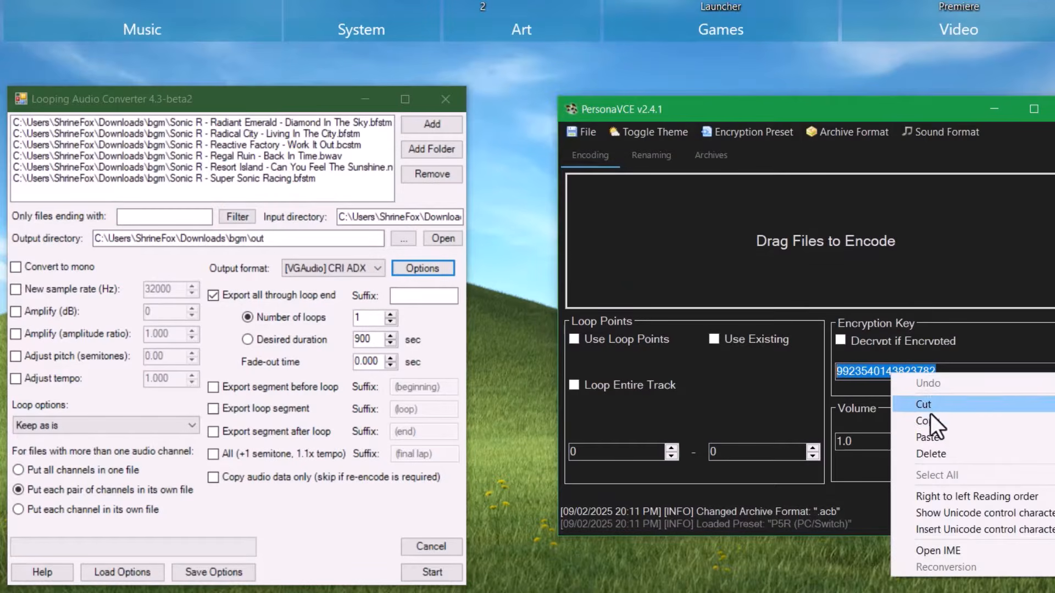
- Paste the P5R encryption key from PersonaVCE into the ADX KeyCode option
left_click(928, 421)
left_click(829, 592)
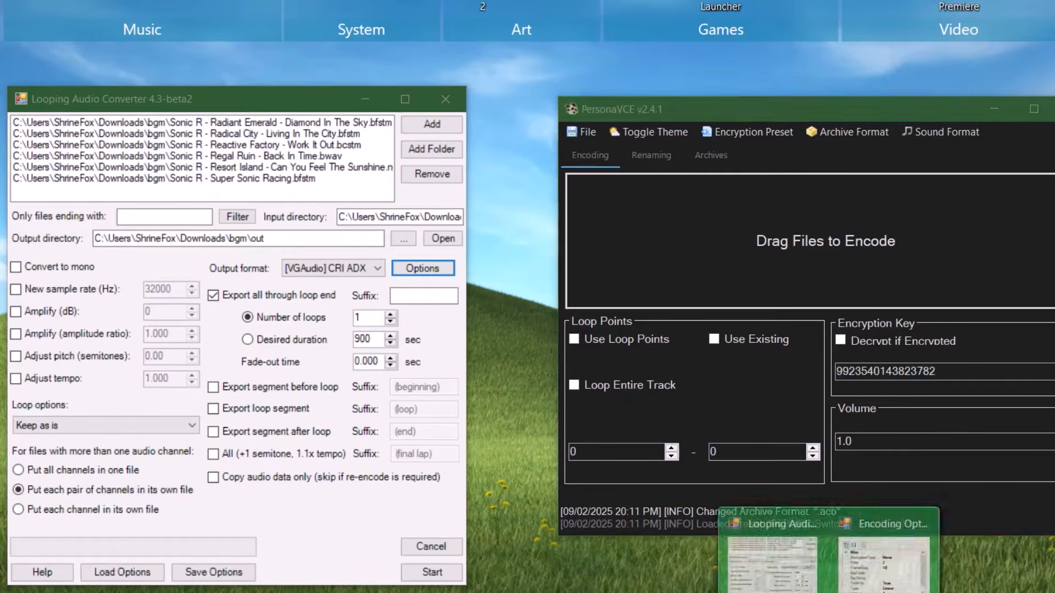
left_click(885, 555)
right_click(174, 79)
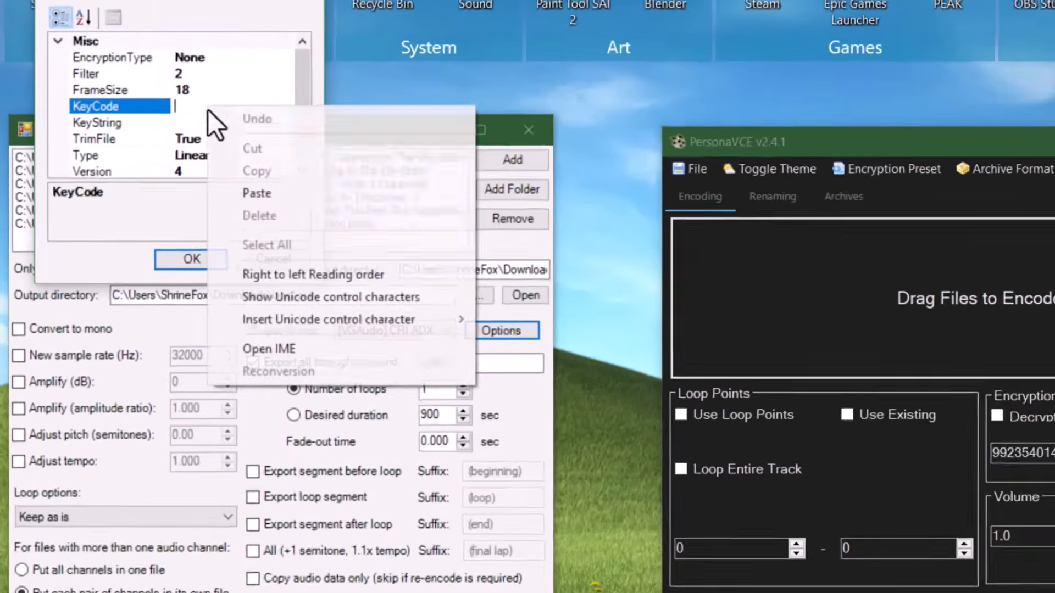
left_click(207, 149)
left_click(207, 49)
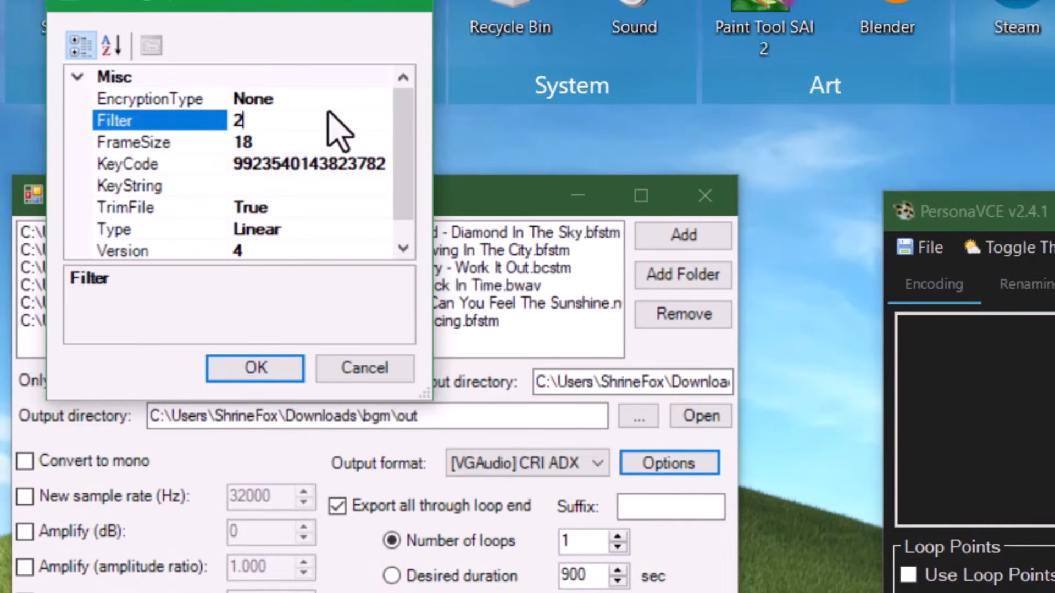
- Set EncryptionType to KeyCode, confirm the options, and start converting the six tracks
left_click(374, 100)
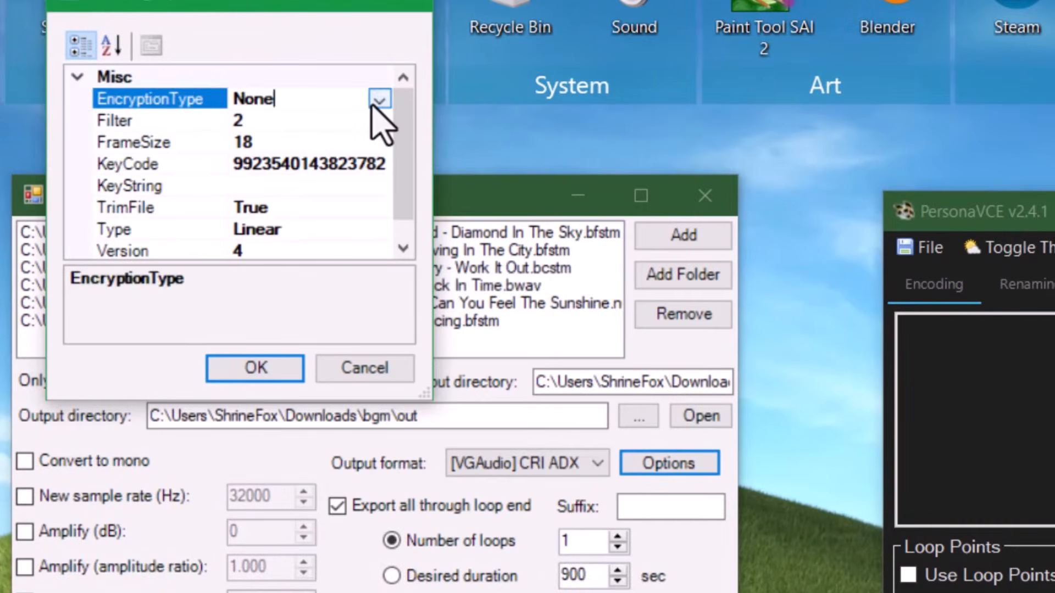
left_click(380, 99)
left_click(307, 164)
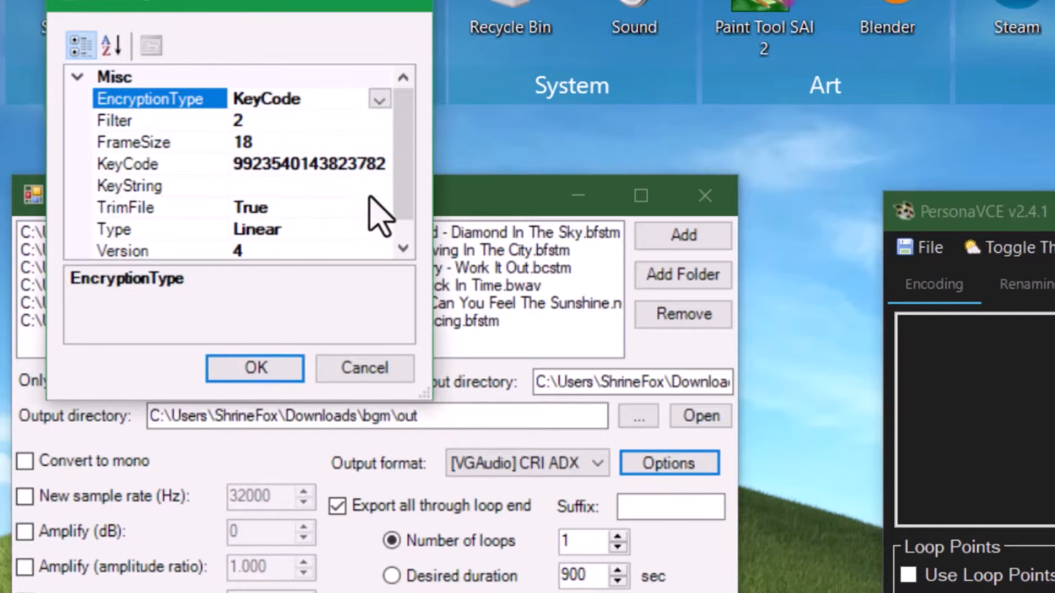
left_click(278, 367)
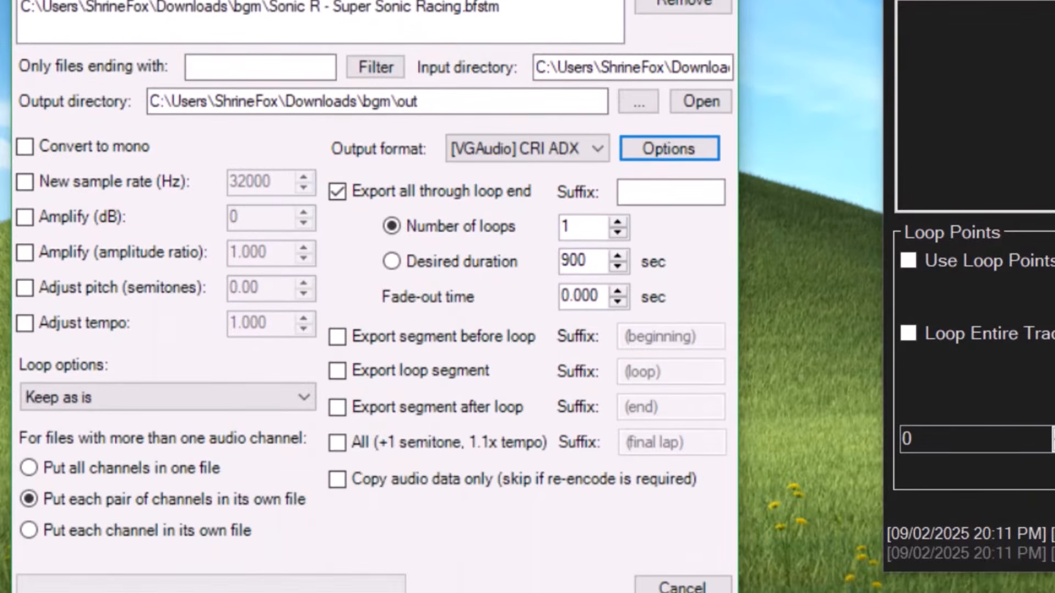
left_click(683, 592)
left_click(774, 592)
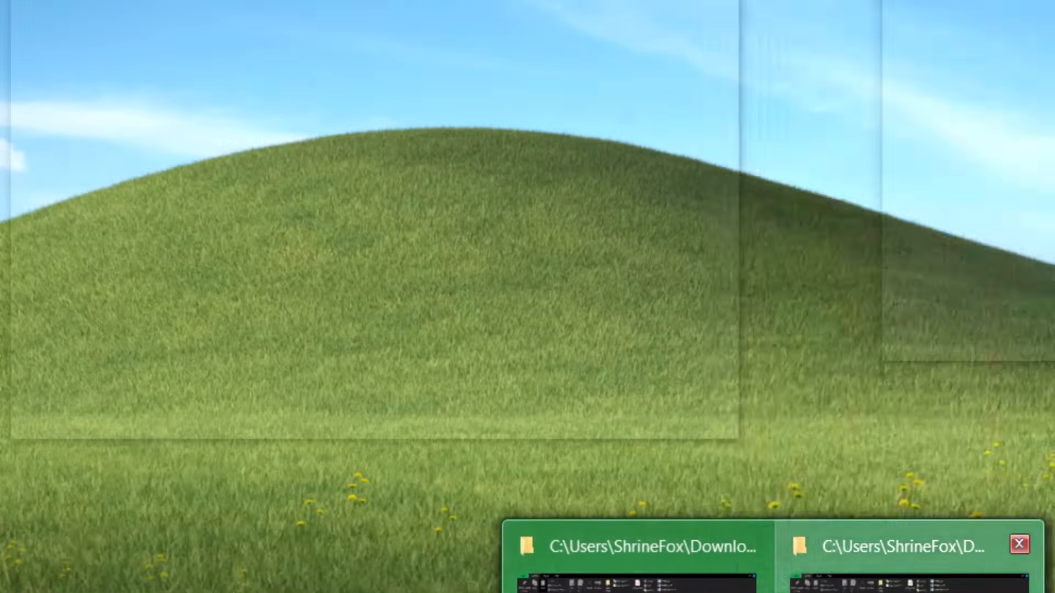
- Verify the converted Regal Ruin ADX plays as CRI ADX 4-bit ADPCM with type 9 encryption
left_click(910, 589)
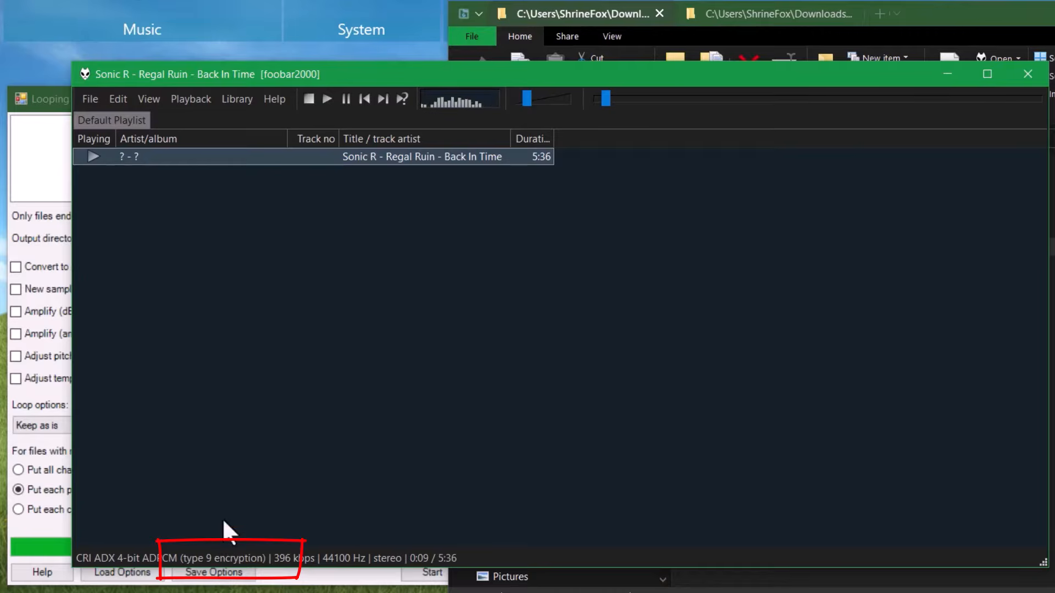
left_click(290, 588)
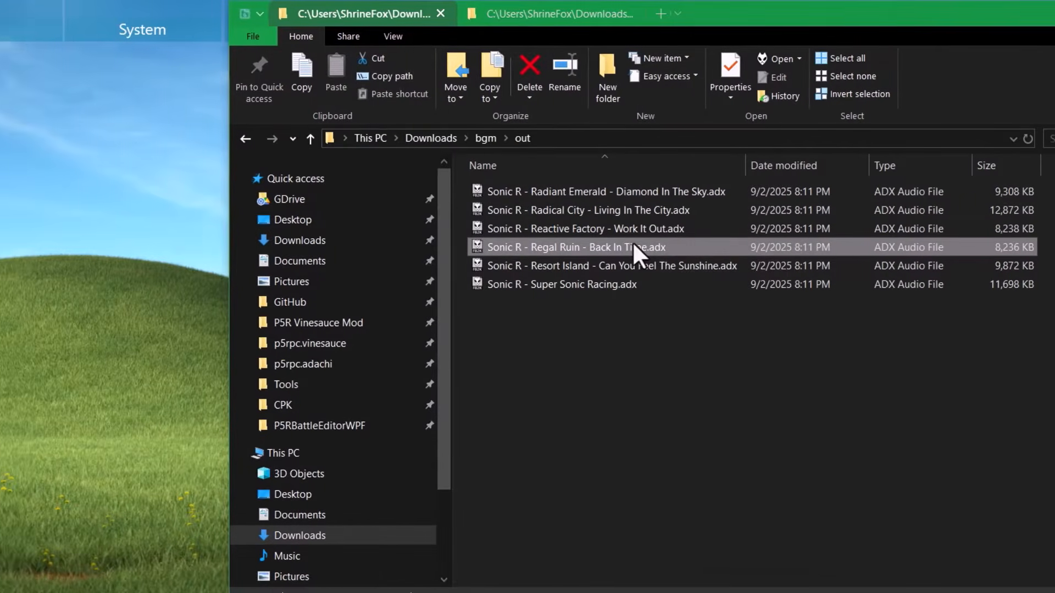
- Copy the Super Sonic Racing ADX into BGM.AWB as 00030_streaming_a_sonicr_titlescreen.adx
left_click_drag(634, 369, 608, 284)
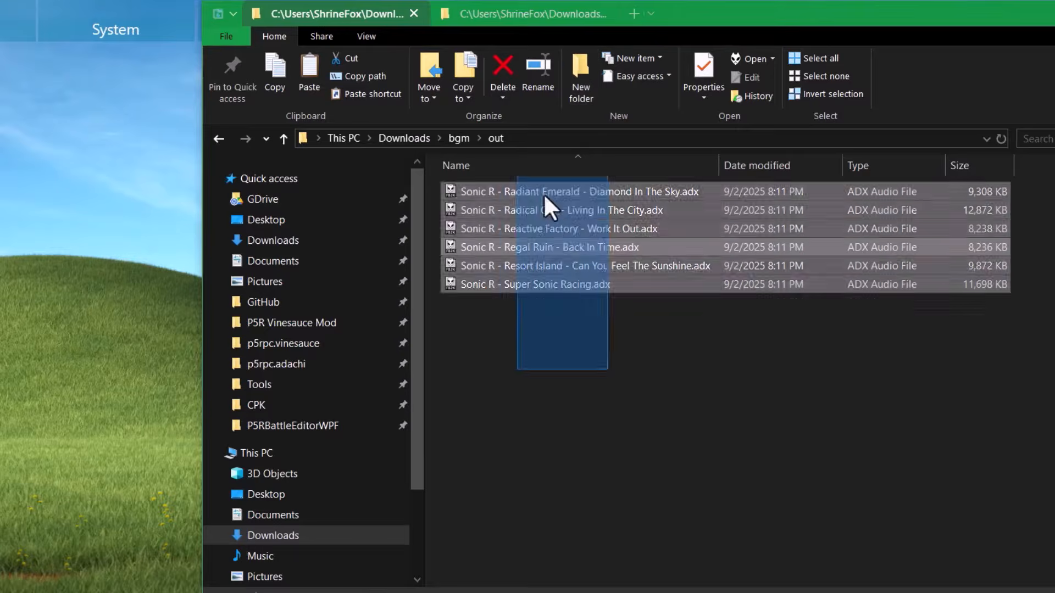
right_click(608, 284)
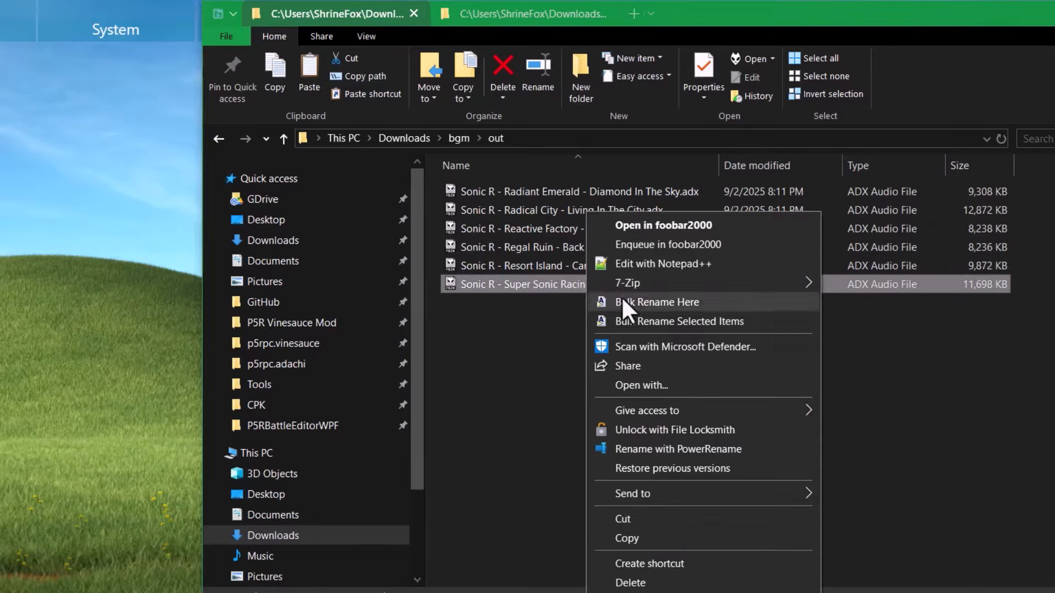
left_click(652, 538)
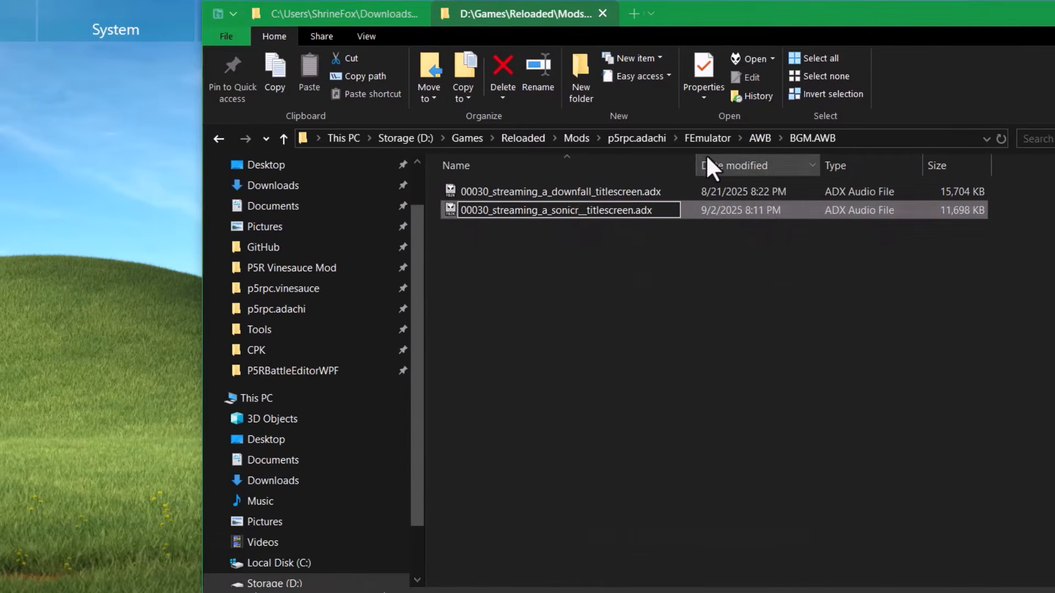
key("Return")
- Delete the old downfall title-screen file from the BGM.AWB folder
left_click(661, 191)
key("Delete")
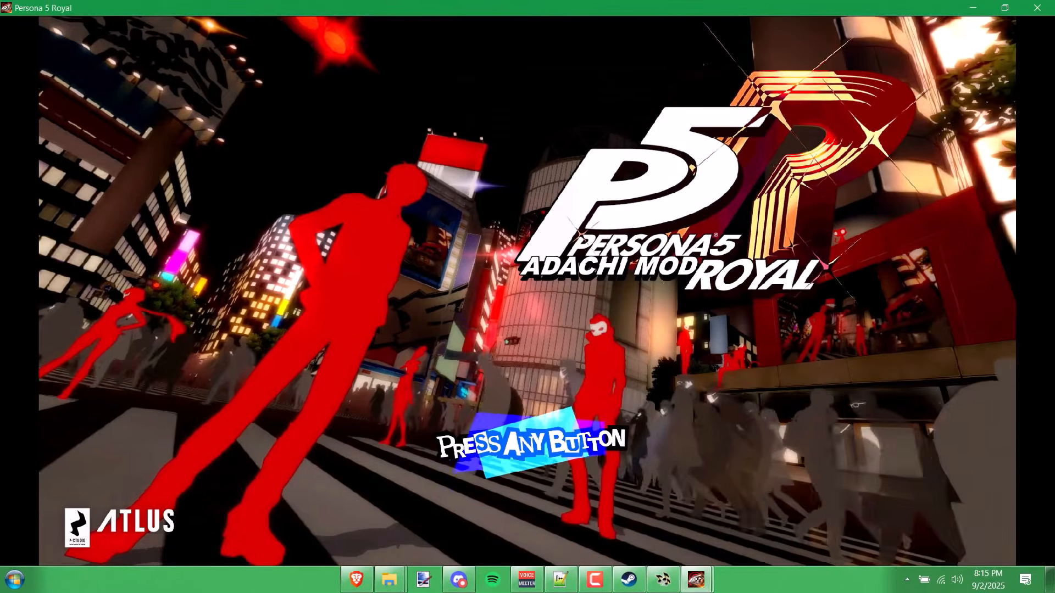
key("Return")
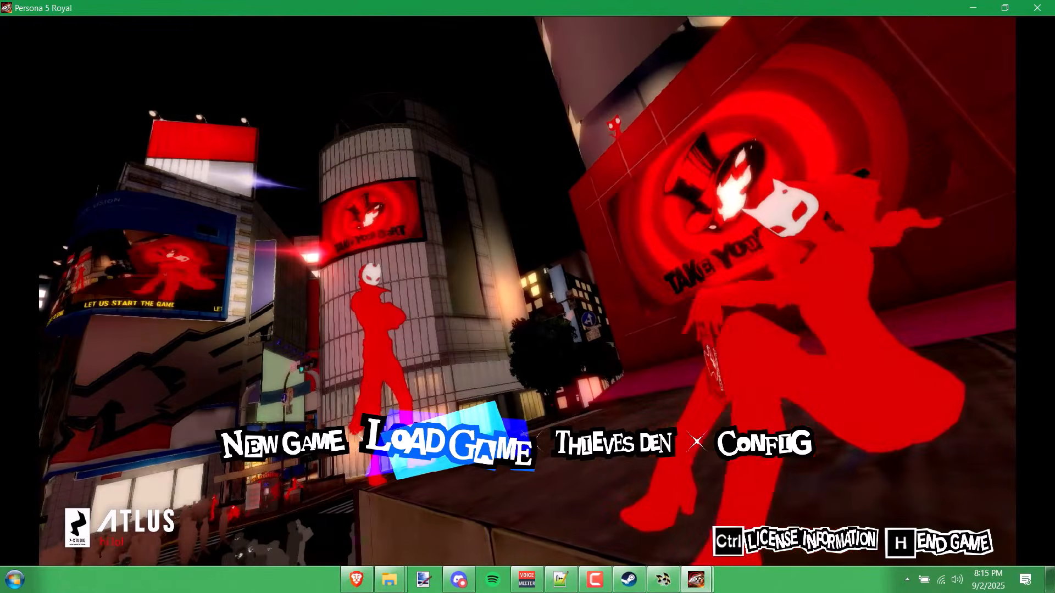
- Move between the title screen and main menu to confirm the Adachi mod loads
key("Escape")
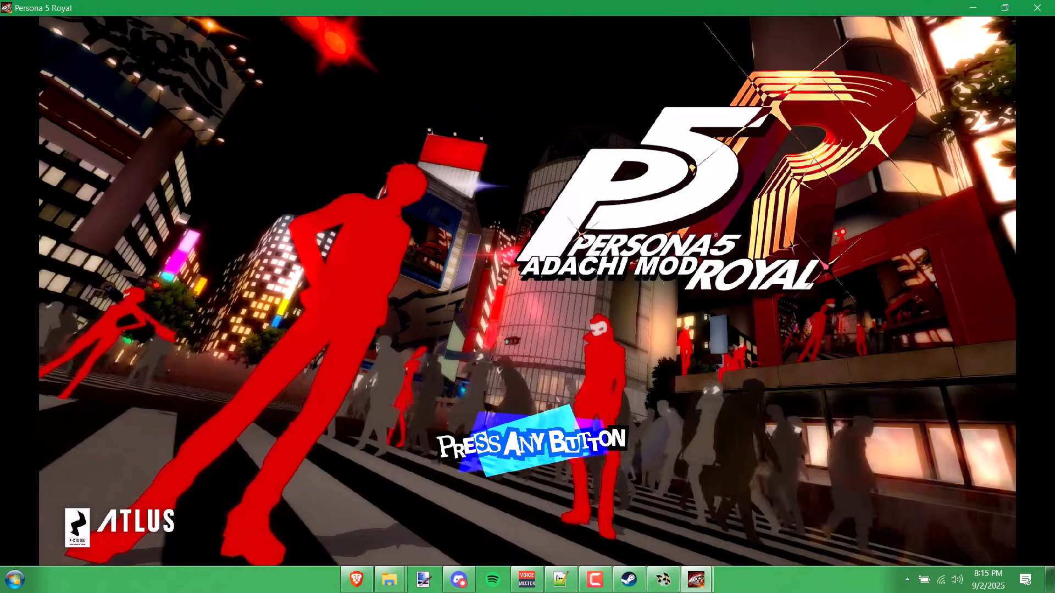
key("Return")
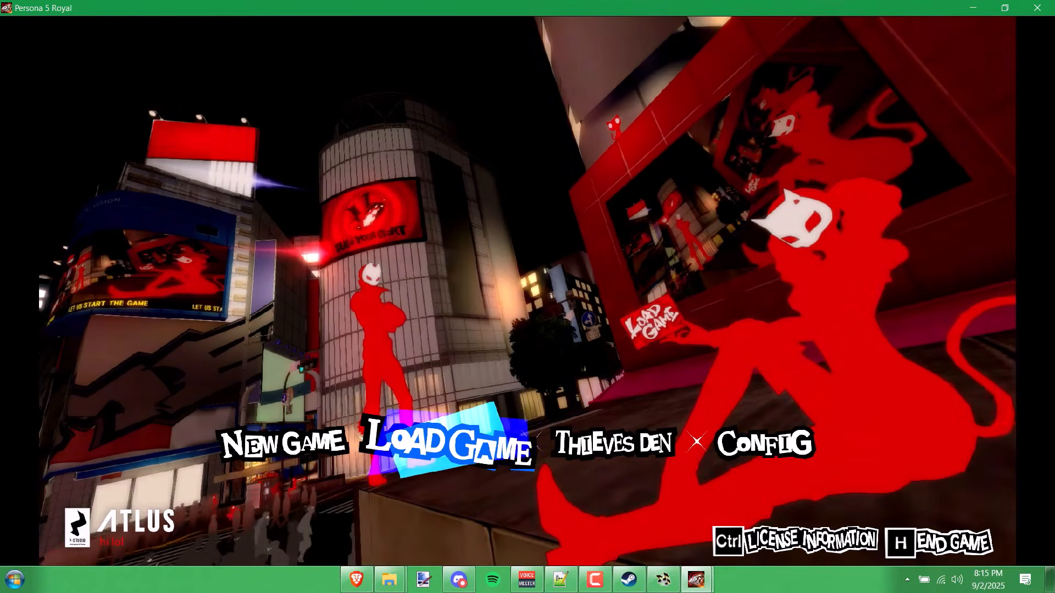
key("Escape")
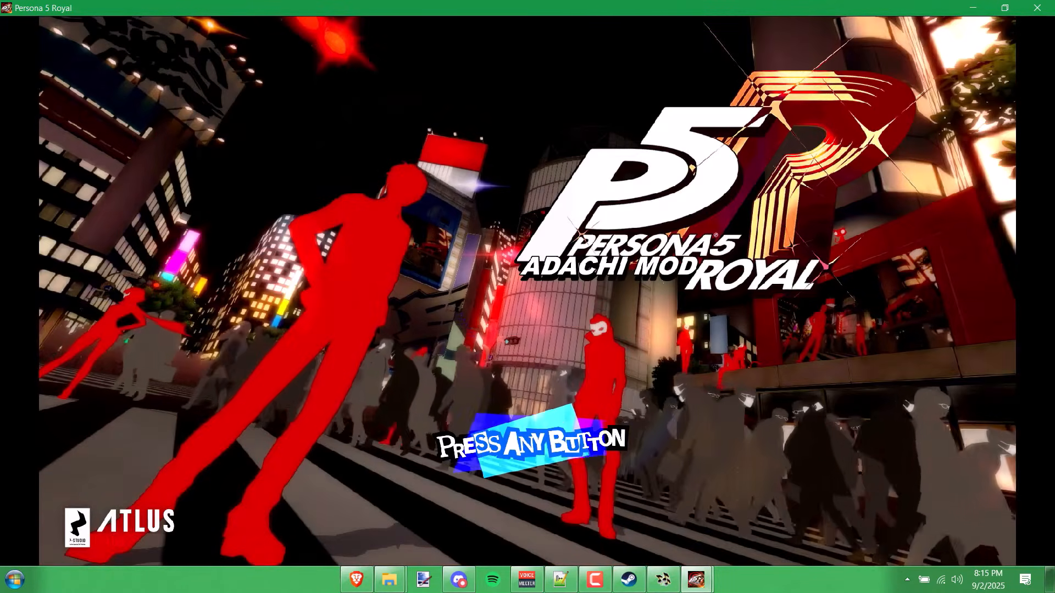
key("Return")
- Choose End Game, confirm, and close Persona 5 Royal
key("h")
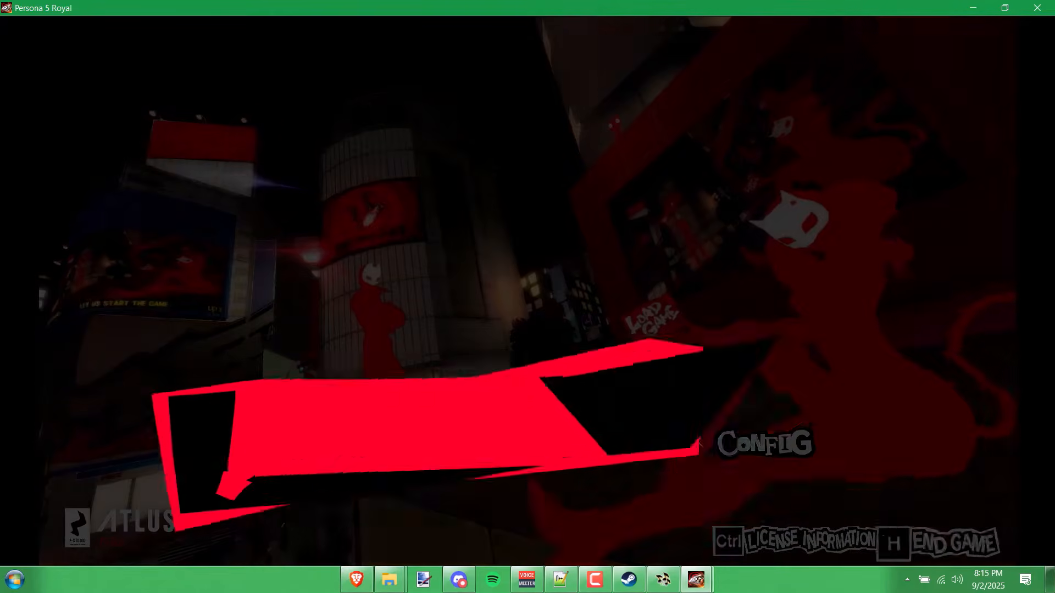
key("Down")
key("Return")
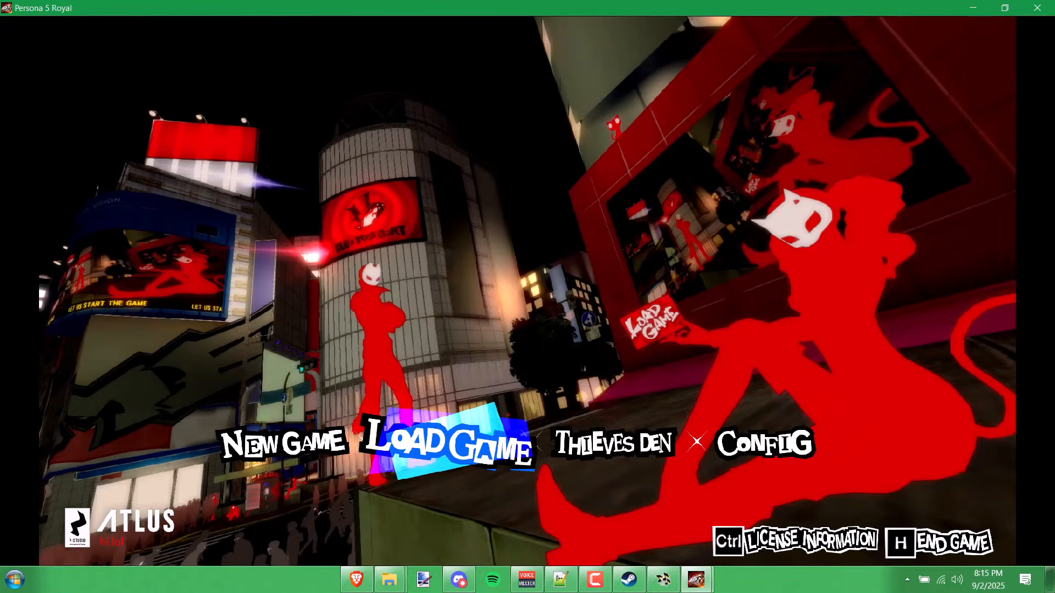
key("alt+F4")
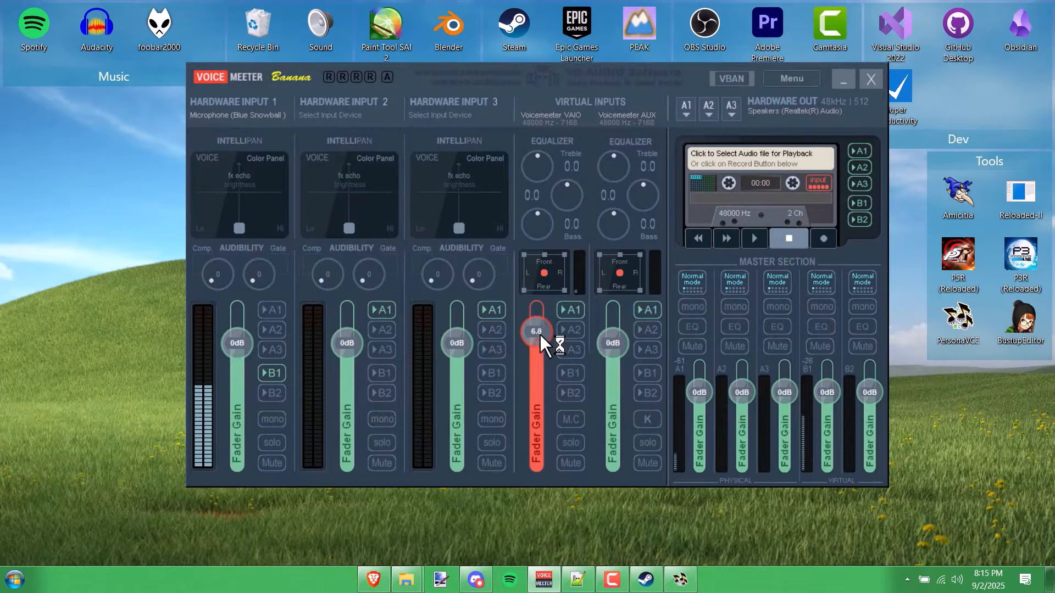
- Reset VAIO gain to 0 dB, play the A Downfall video, and save the Stacher7 installer
double_click(540, 334)
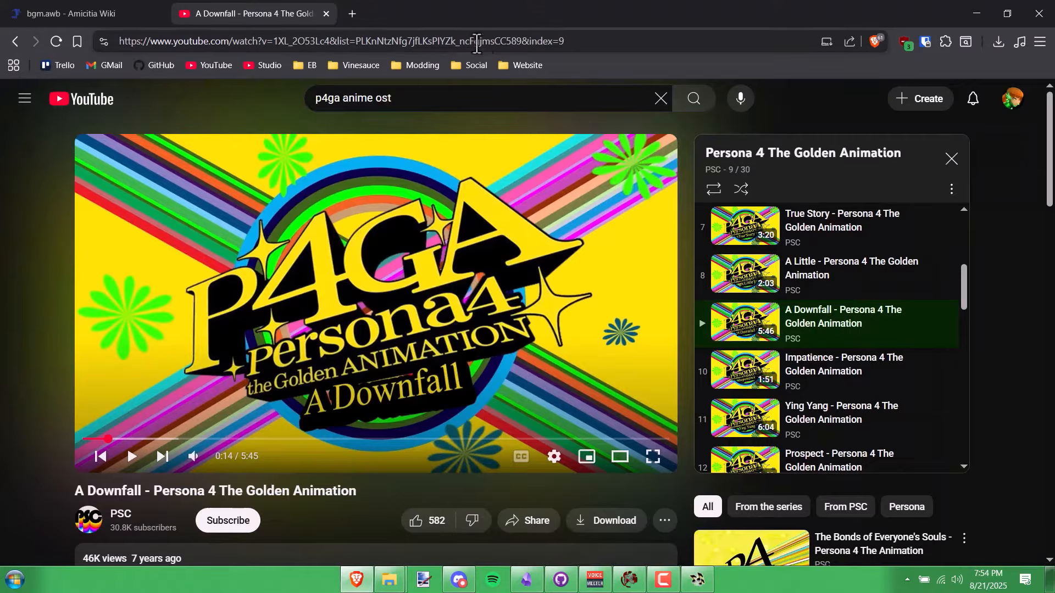
left_click(238, 368)
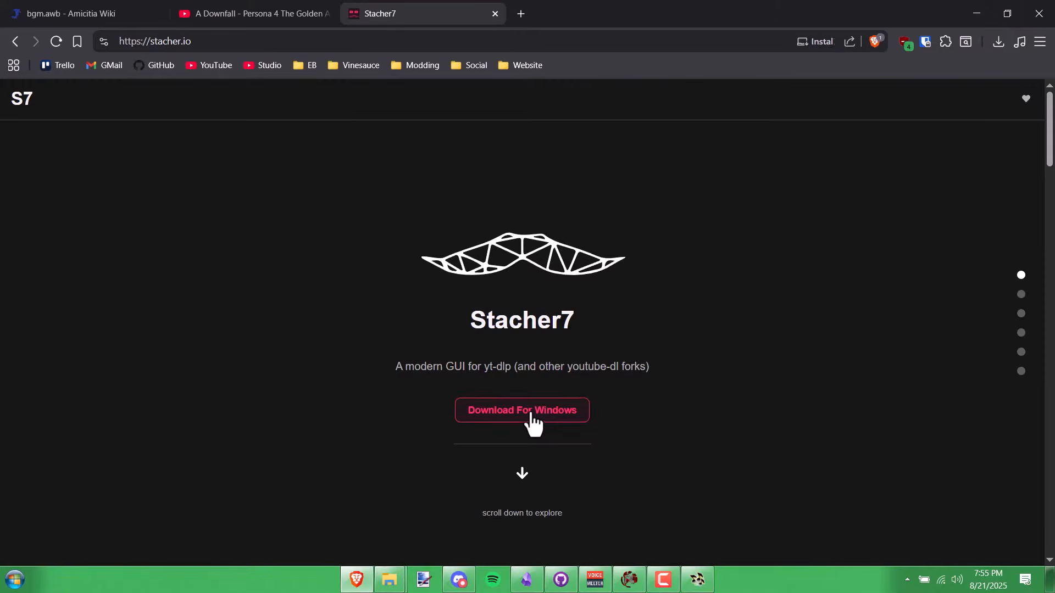
left_click(533, 411)
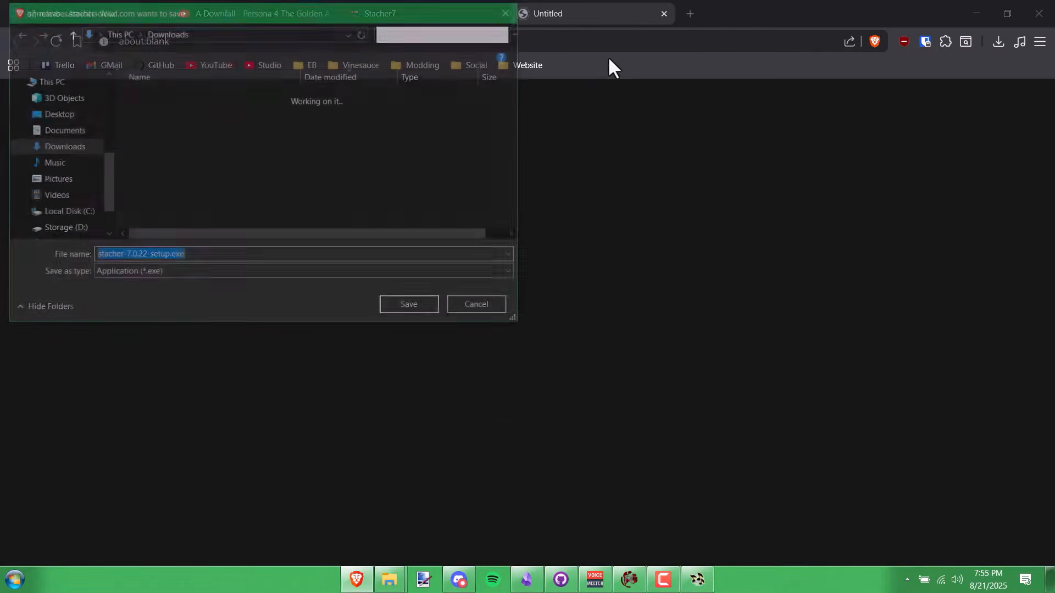
left_click(416, 306)
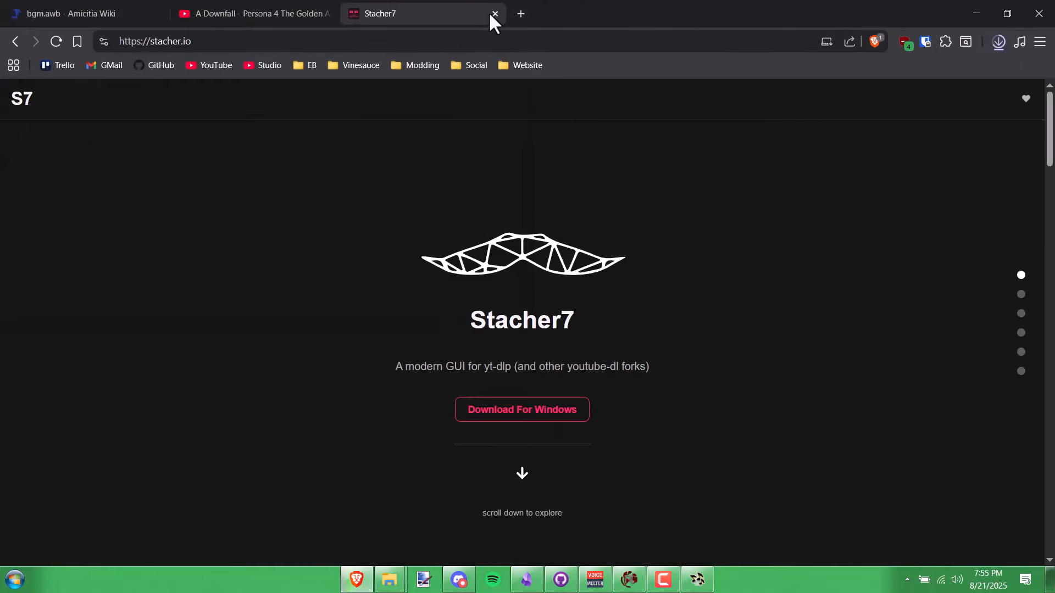
left_click(490, 12)
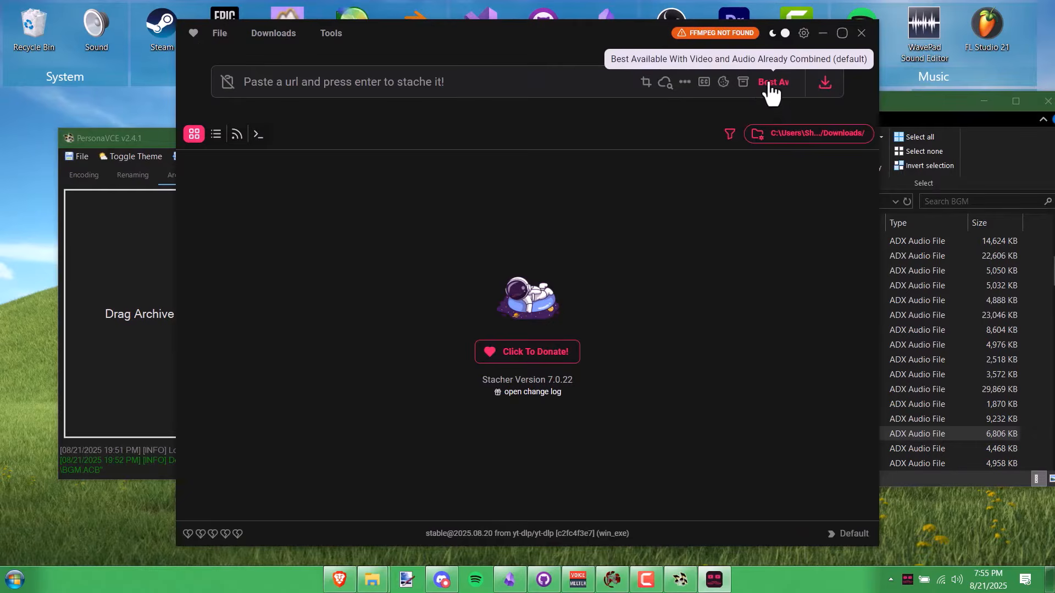
- Set Stacher7 to download audio only in WAV format
left_click(772, 88)
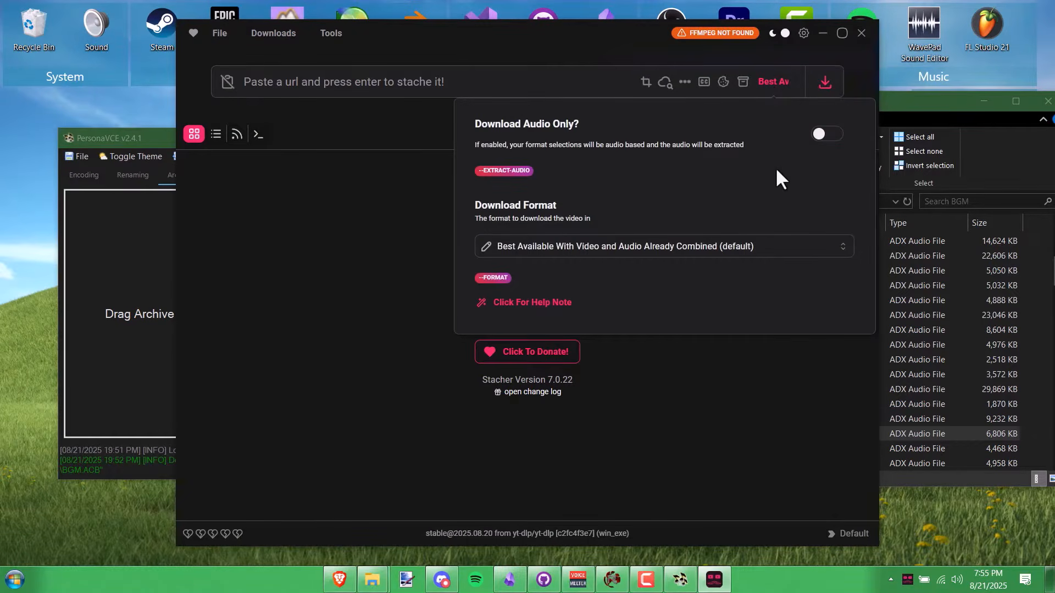
left_click(823, 136)
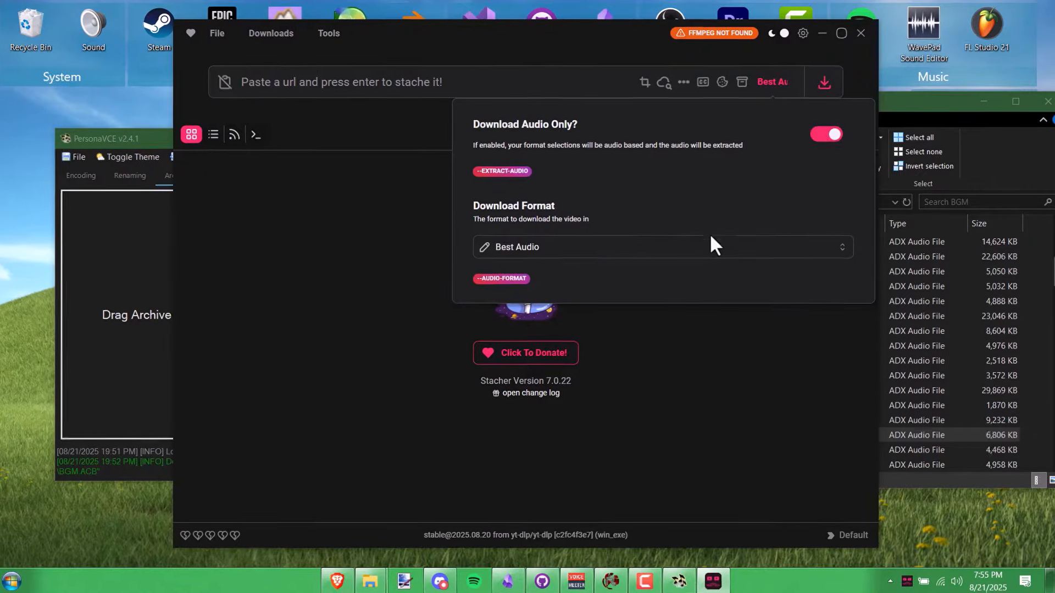
left_click(710, 245)
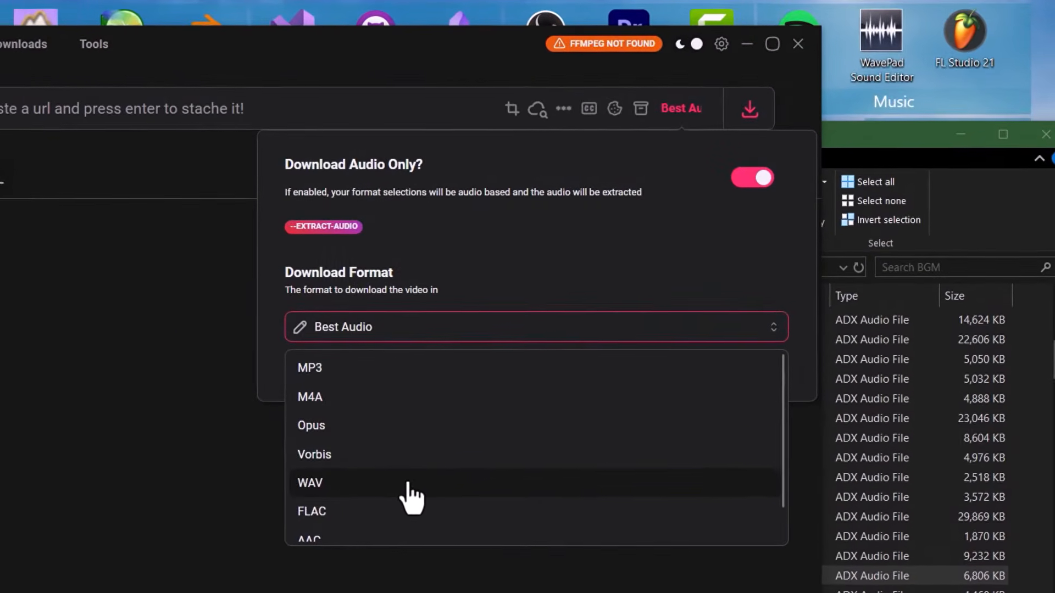
left_click(503, 382)
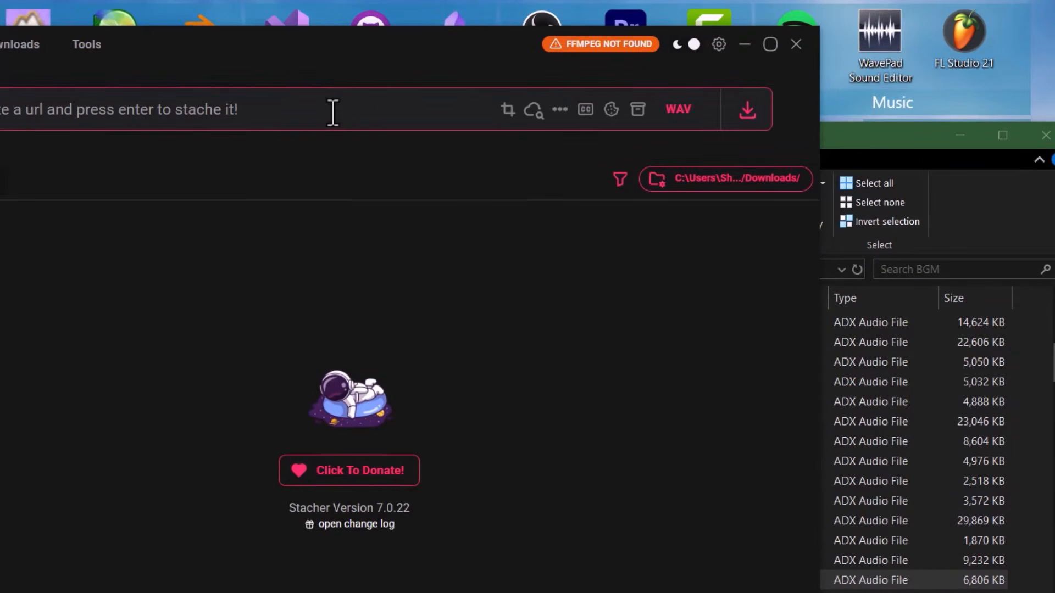
- Download the pasted A Downfall link as WAV, installing FFmpeg, and show the file in Downloads
type("https://www.youtube.com/watch?v=1XL_2O53Lc4")
key("Return")
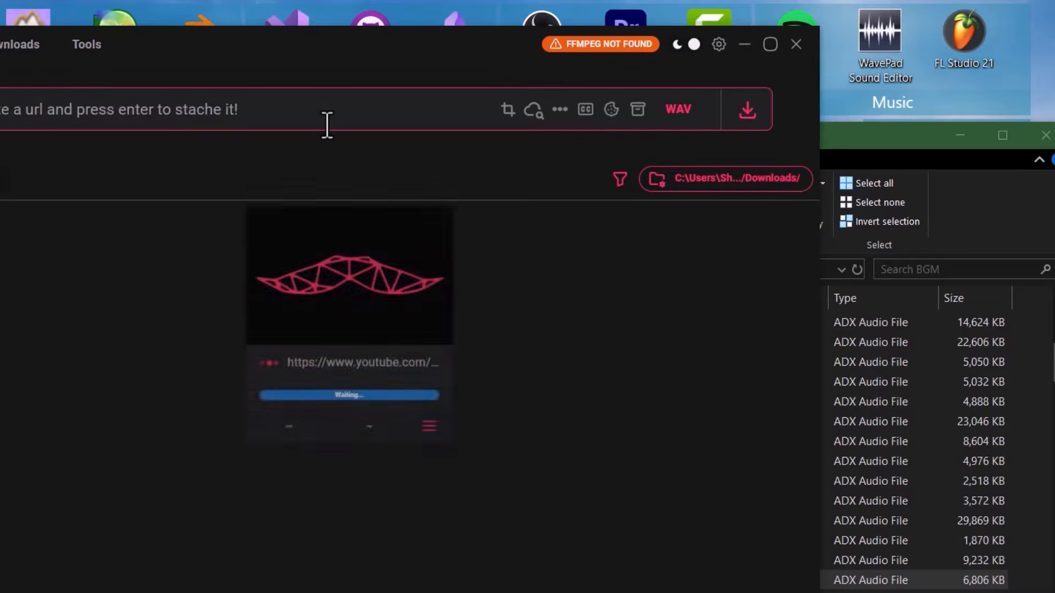
left_click(643, 44)
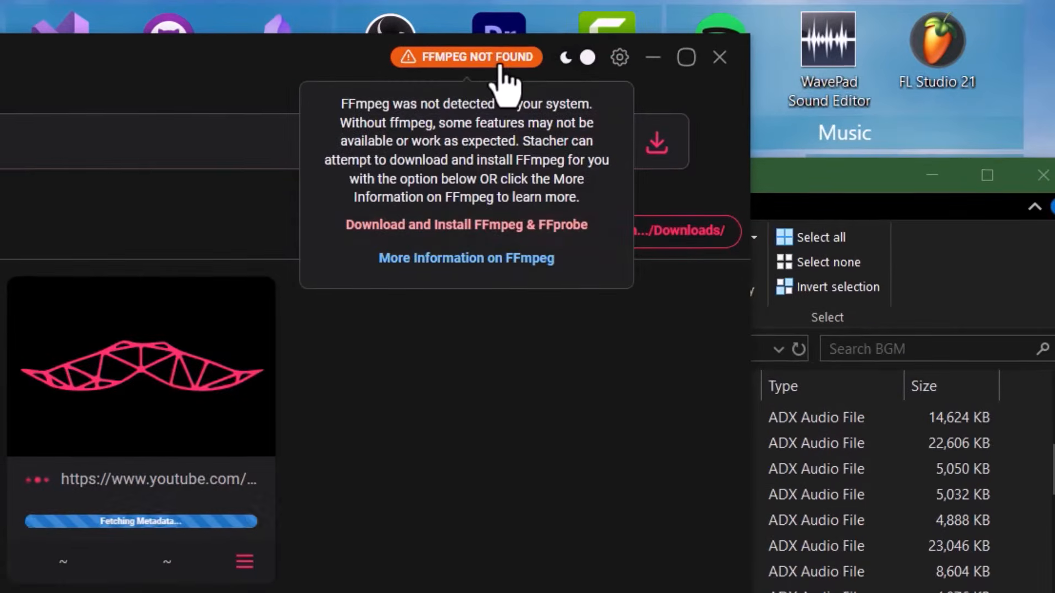
left_click(461, 226)
left_click(311, 521)
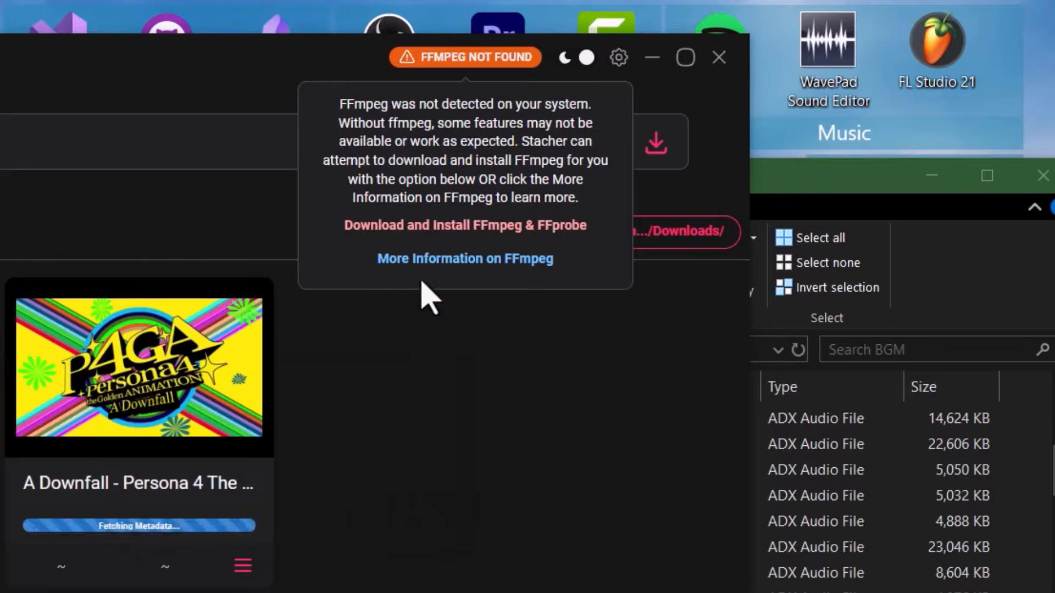
left_click(243, 563)
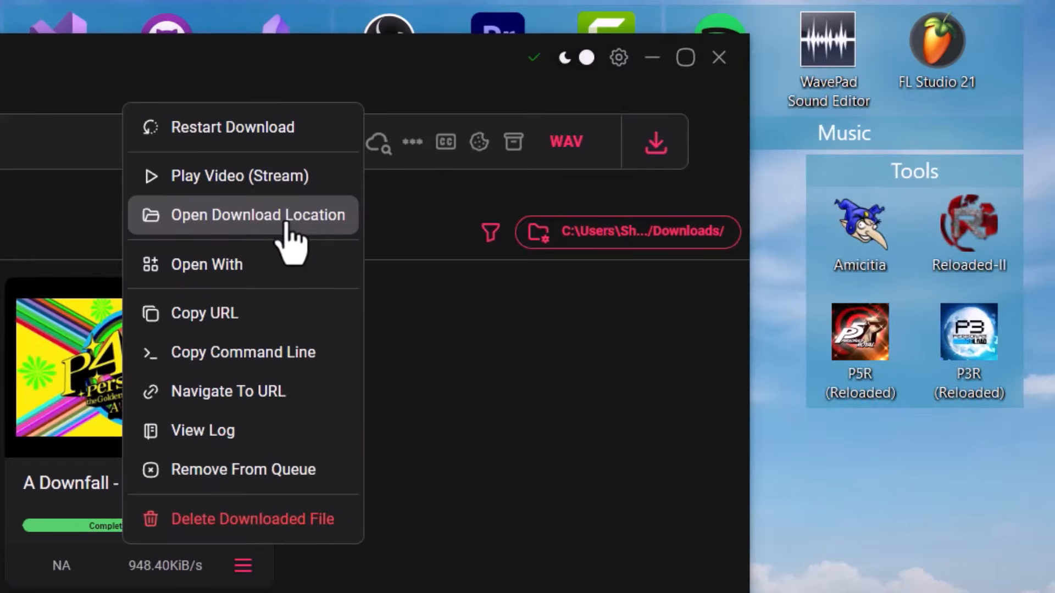
left_click(288, 242)
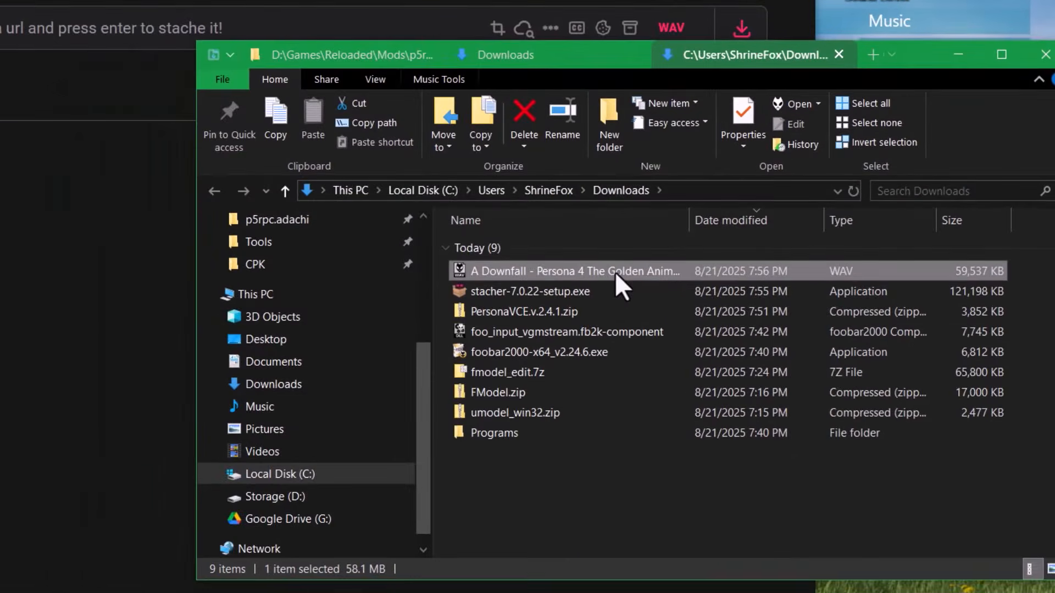
- Preview the downloaded WAV in foobar2000, making foobar2000 the default app for WAV files
double_click(503, 453)
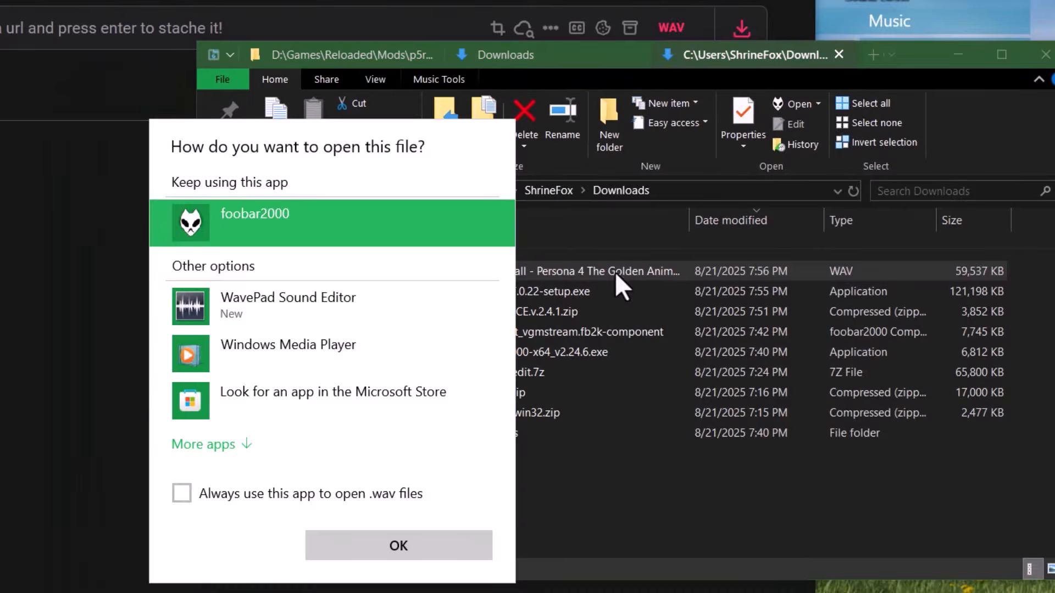
left_click(322, 492)
left_click(364, 542)
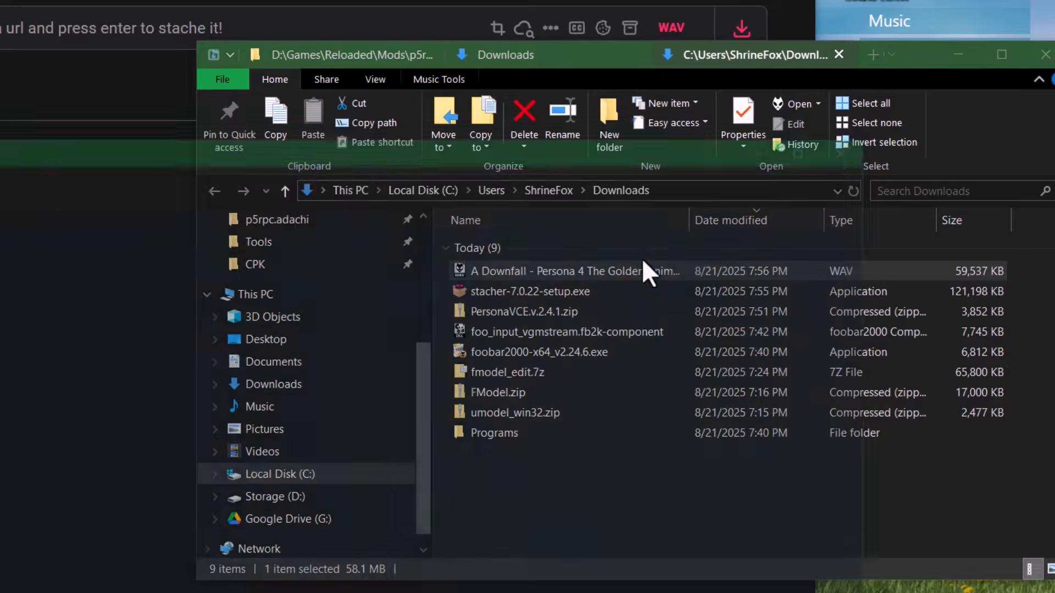
left_click_drag(471, 147, 493, 72)
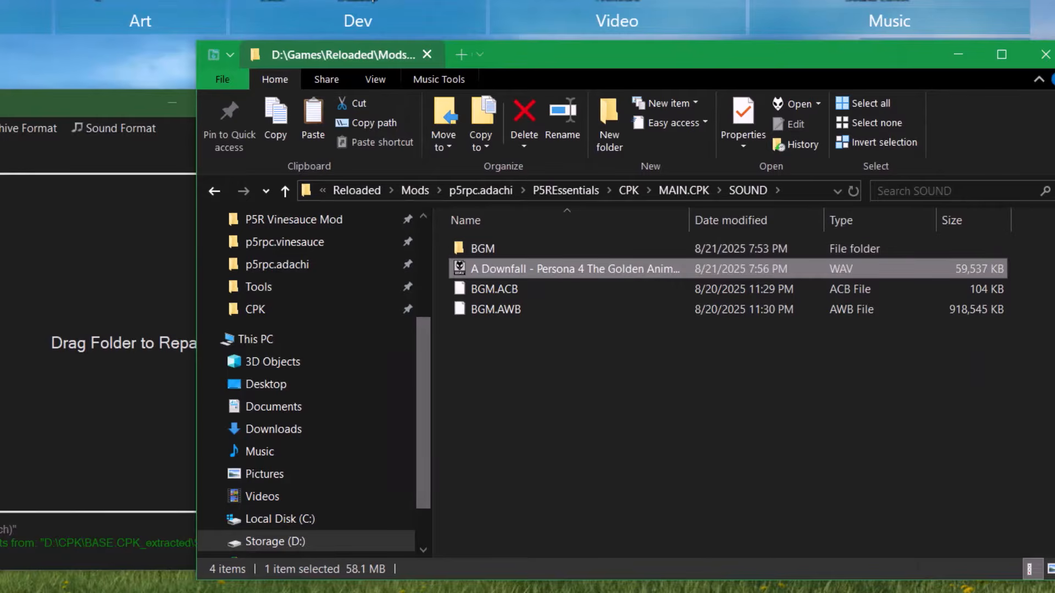
- Set PersonaVCE to encode files, with .adx as the output sound format
left_click(4, 155)
left_click_drag(76, 103, 1, 110)
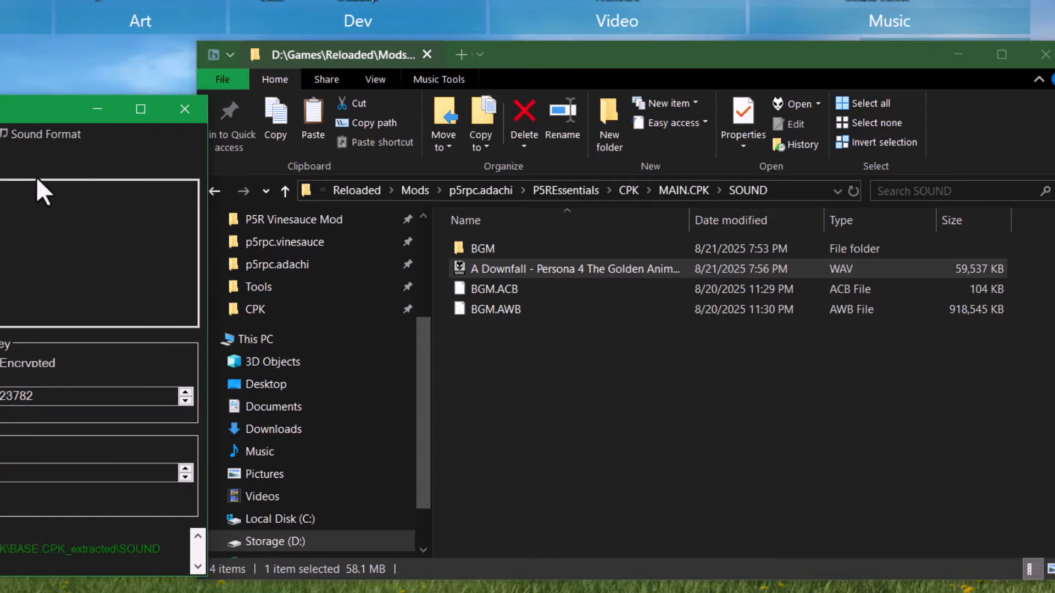
left_click(15, 134)
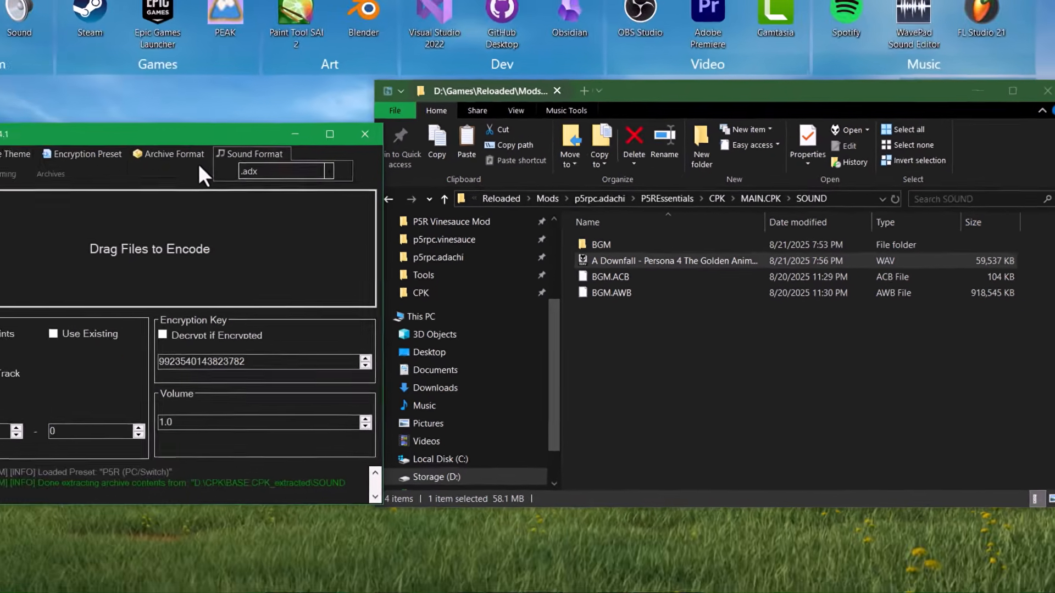
left_click(177, 172)
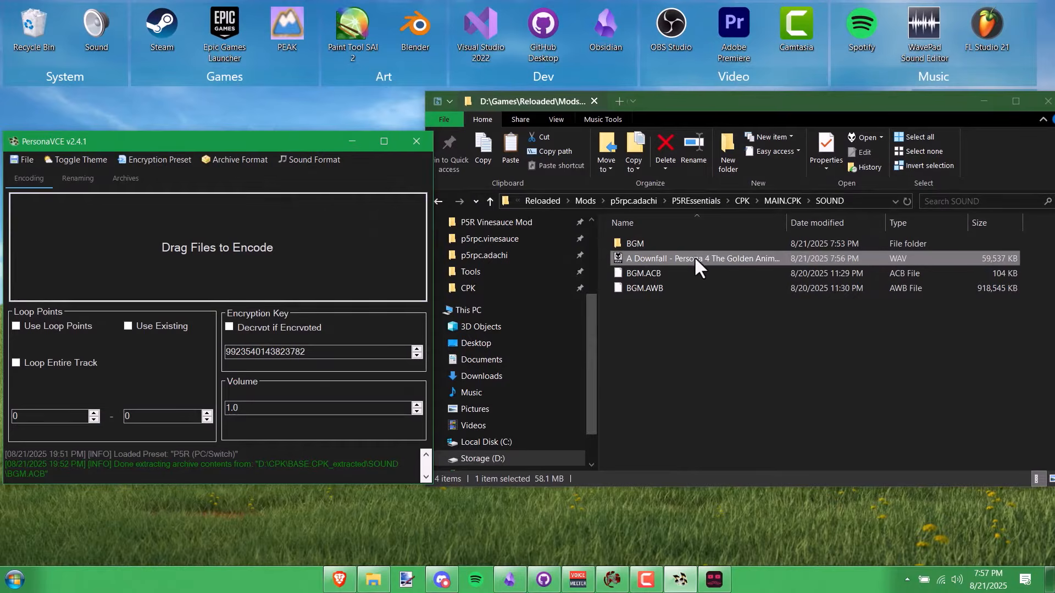
- Encode the A Downfall WAV to ADX in PersonaVCE and play the result from the Encoded folder
left_click_drag(694, 257, 257, 264)
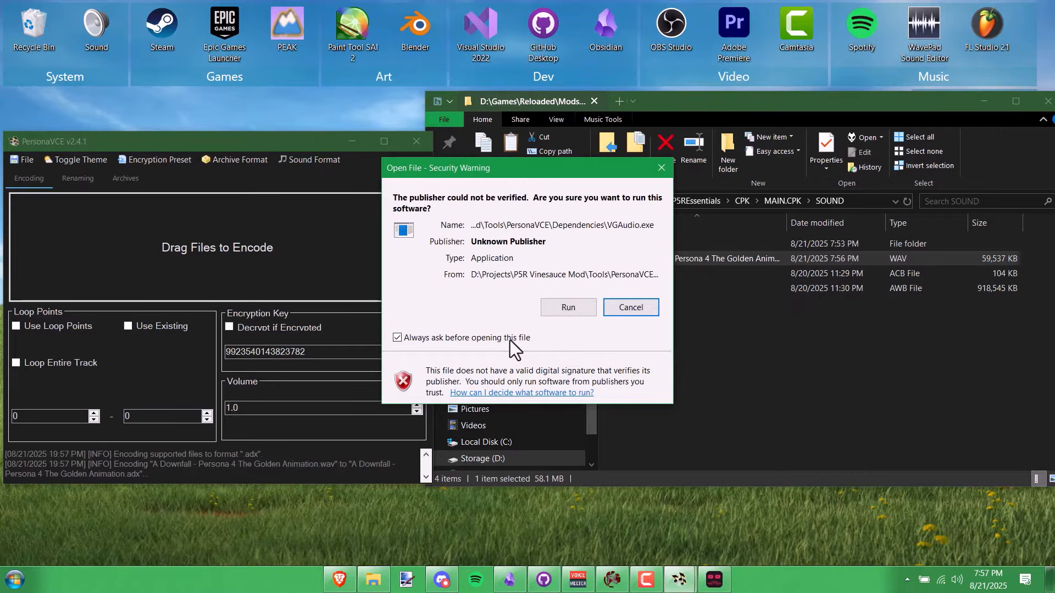
left_click(568, 309)
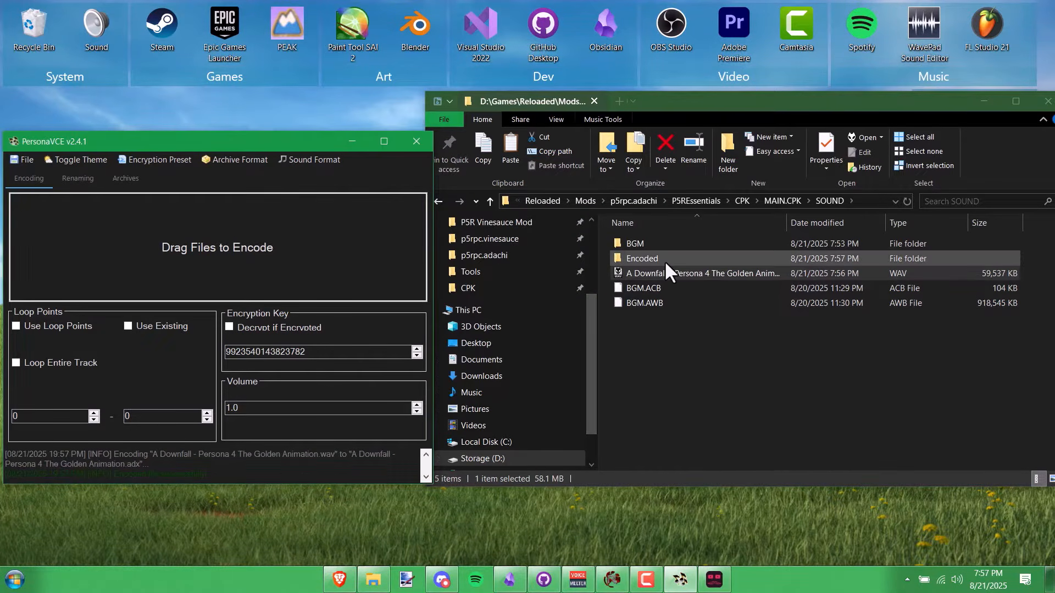
double_click(665, 260)
double_click(662, 260)
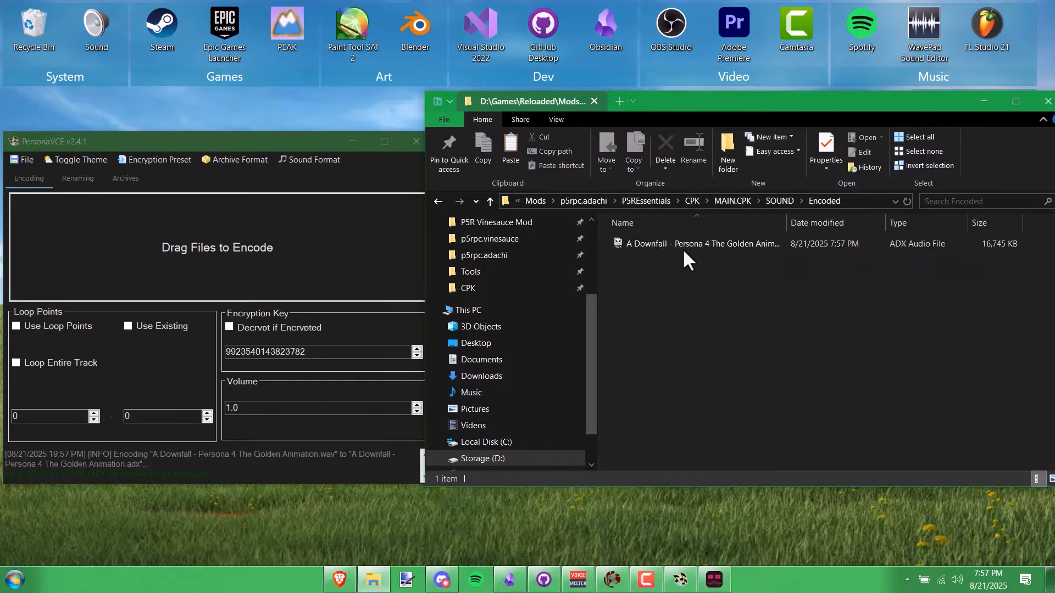
double_click(668, 242)
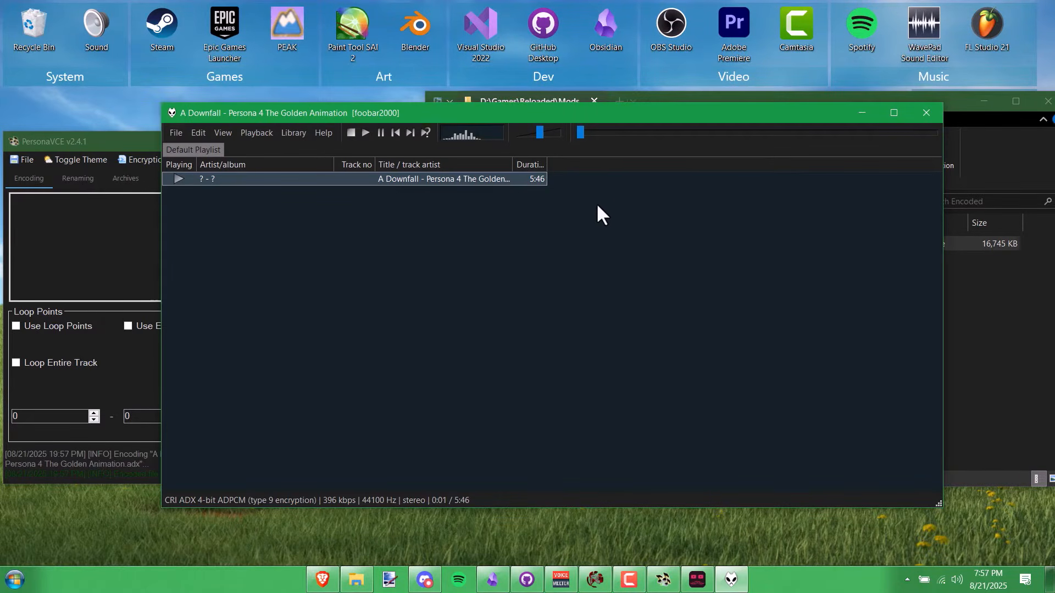
left_click_drag(717, 112, 619, 96)
left_click(899, 257)
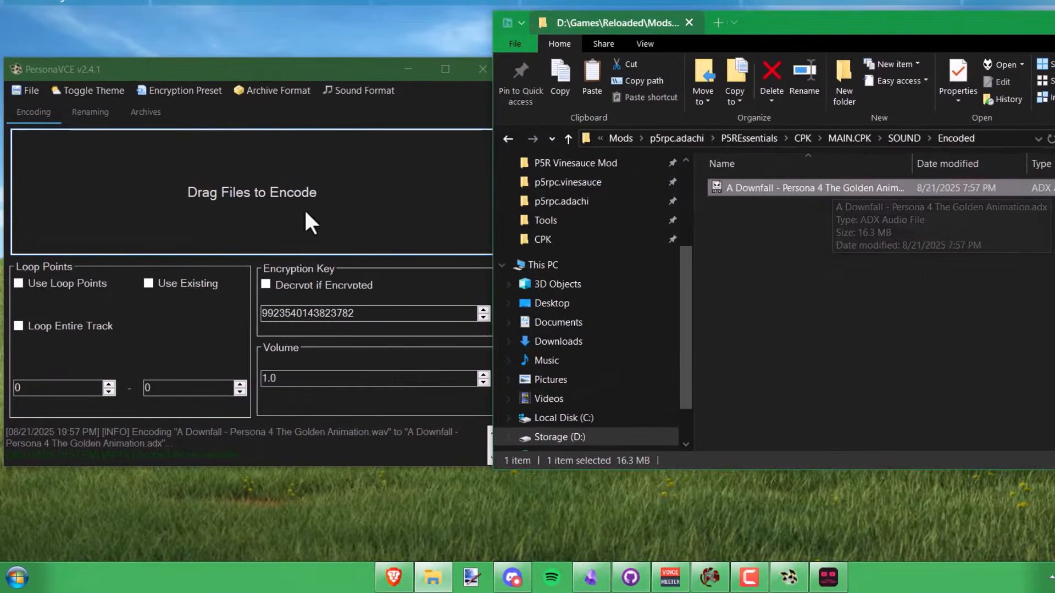
left_click(292, 79)
left_click(252, 90)
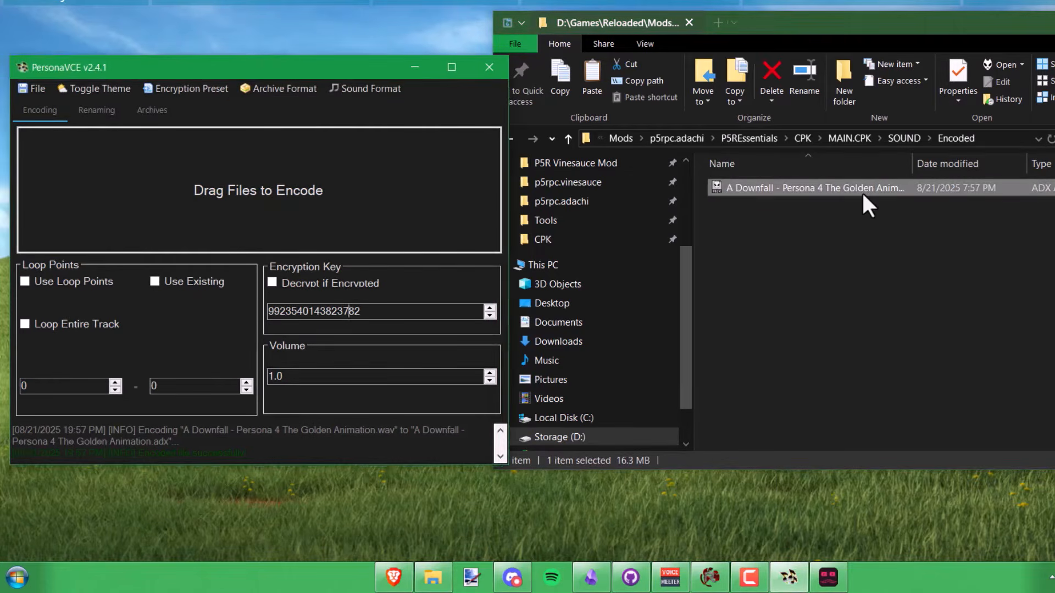
double_click(861, 189)
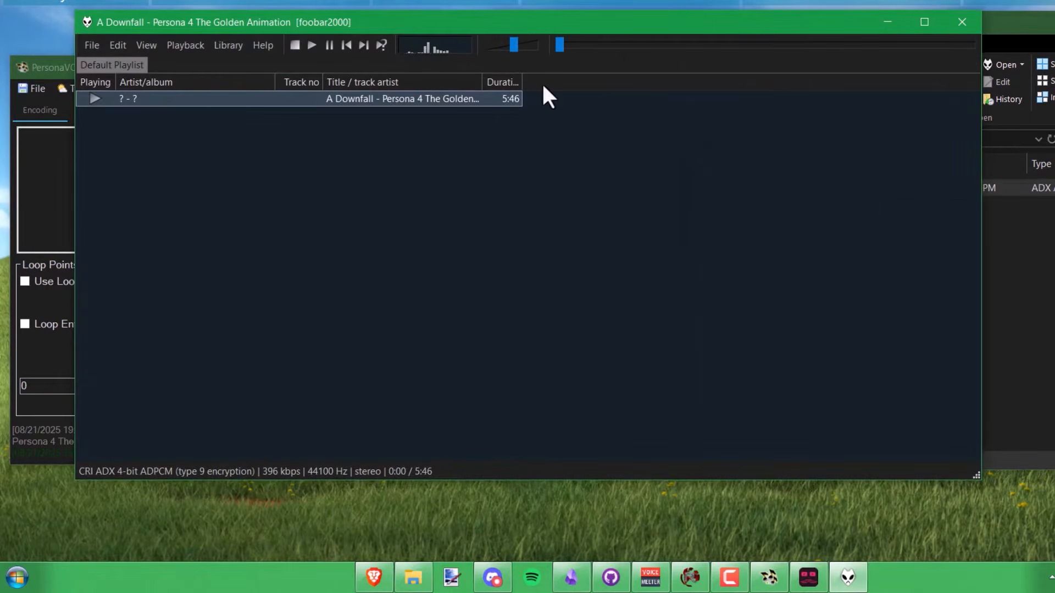
left_click_drag(529, 26, 589, 29)
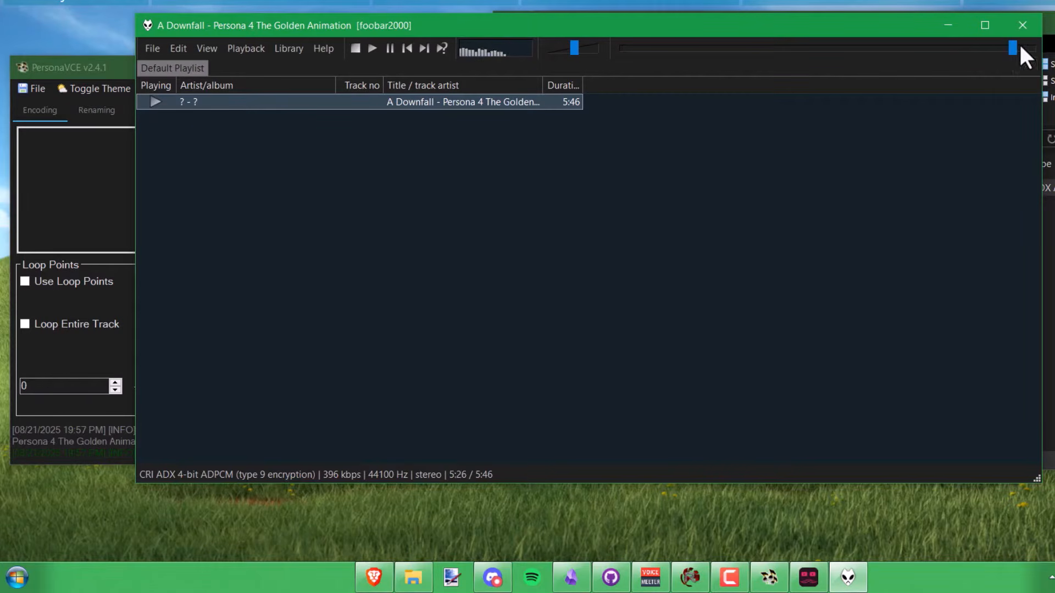
left_click(1027, 25)
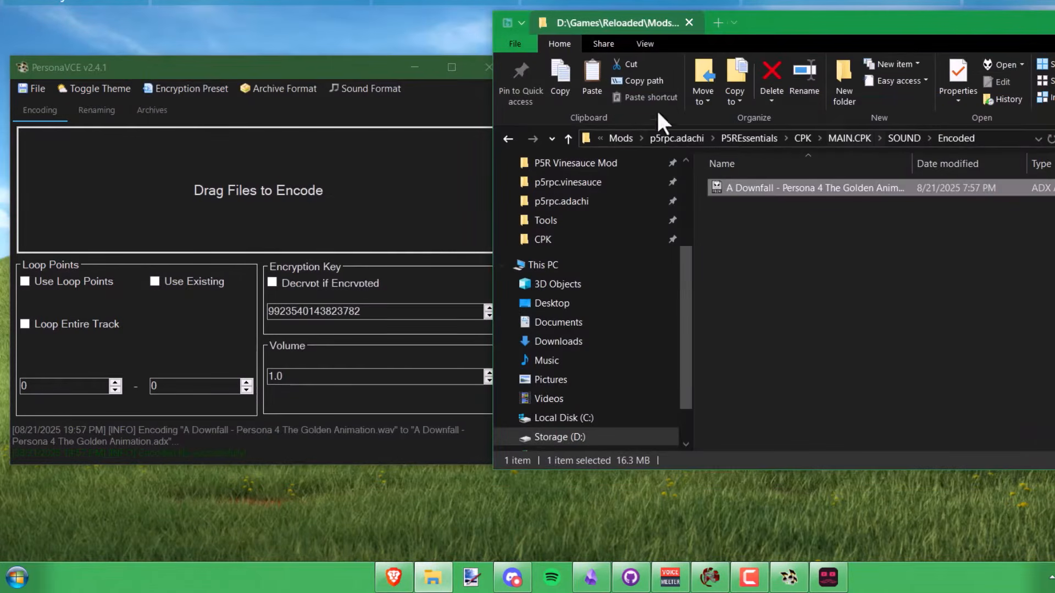
- Enable Loop Entire Track in PersonaVCE and save the 64-bit Audacity 3.7.5 installer
left_click(322, 67)
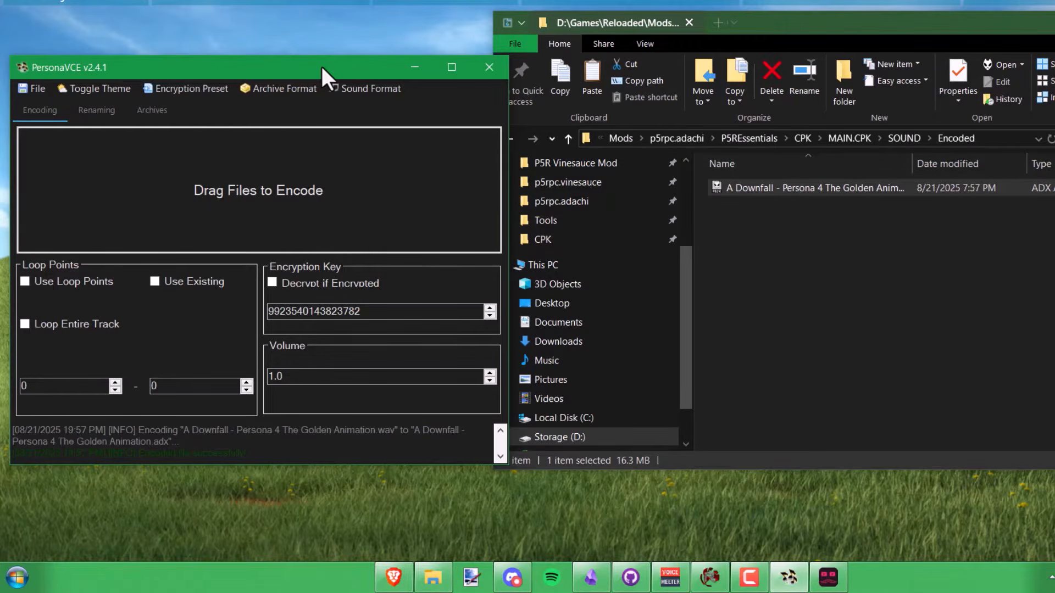
left_click(68, 326)
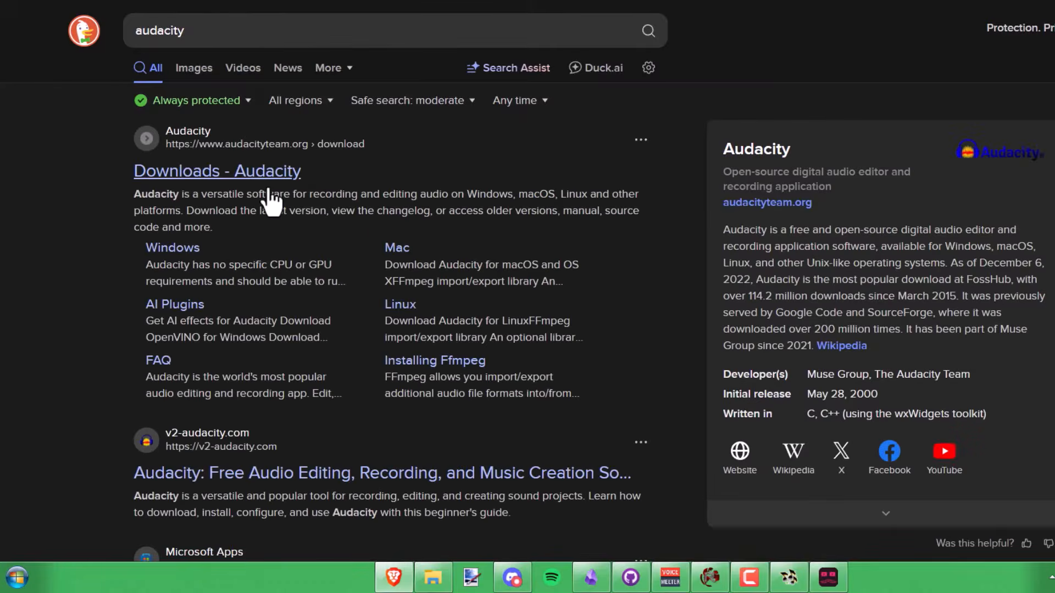
left_click(268, 187)
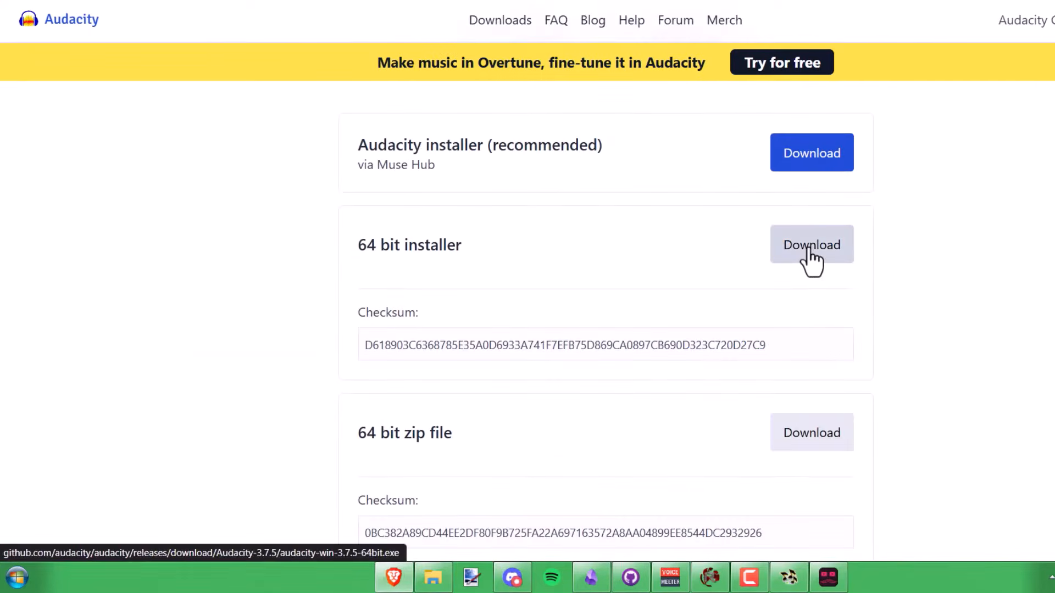
left_click(471, 261)
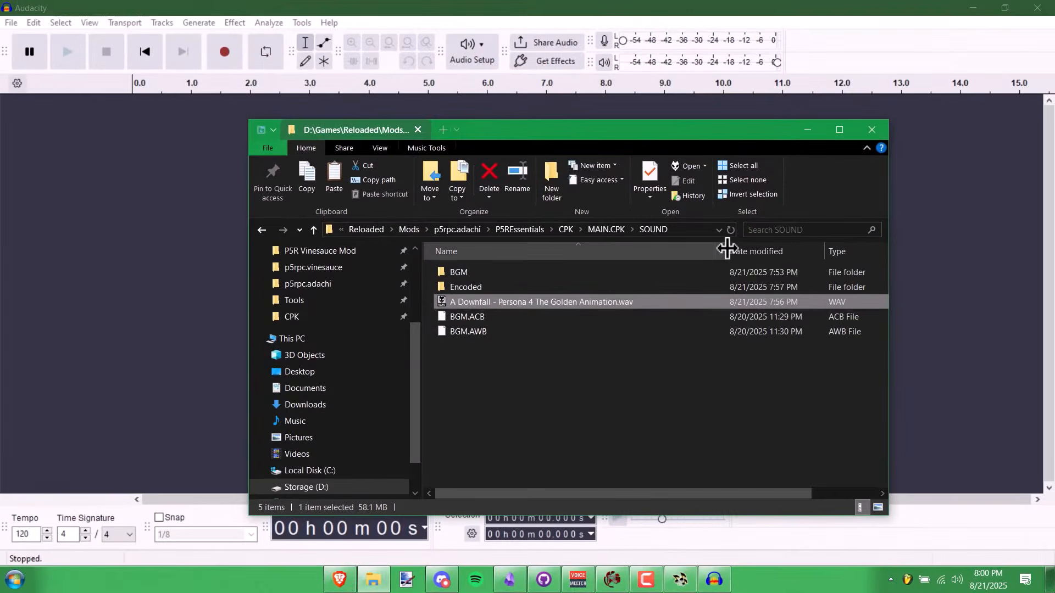
- Import the A Downfall WAV into Audacity as a stereo track and open Edit > Preferences
left_click_drag(609, 305, 133, 279)
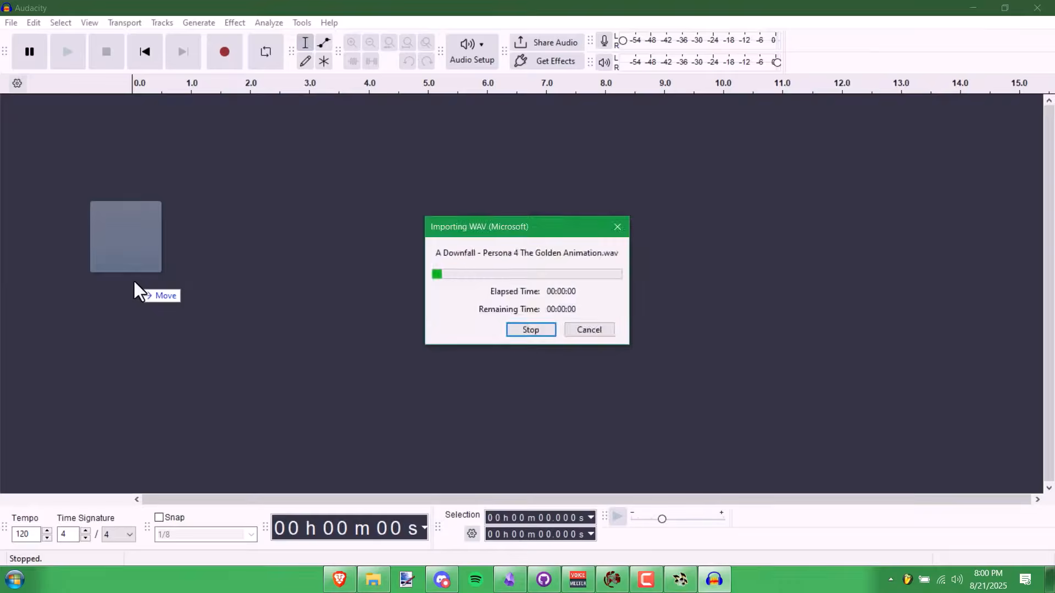
left_click(61, 23)
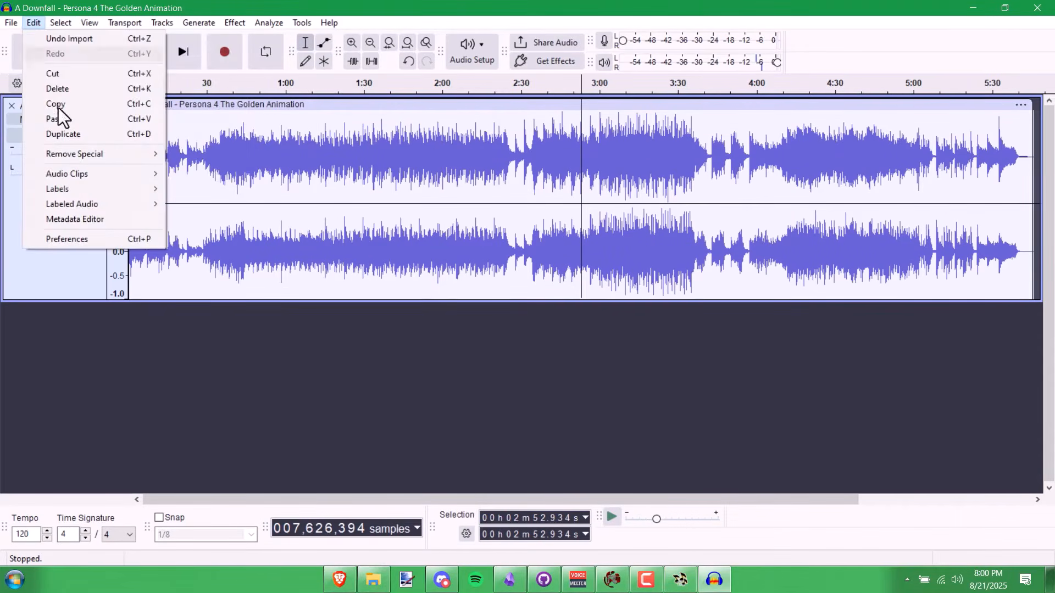
left_click(91, 239)
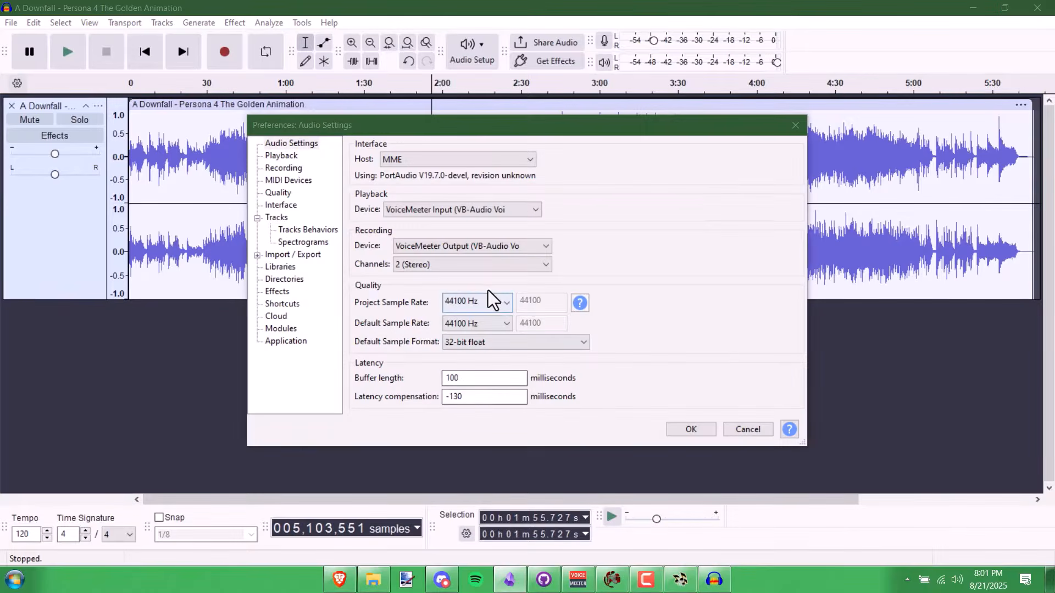
left_click(483, 302)
left_click(489, 301)
left_click(495, 301)
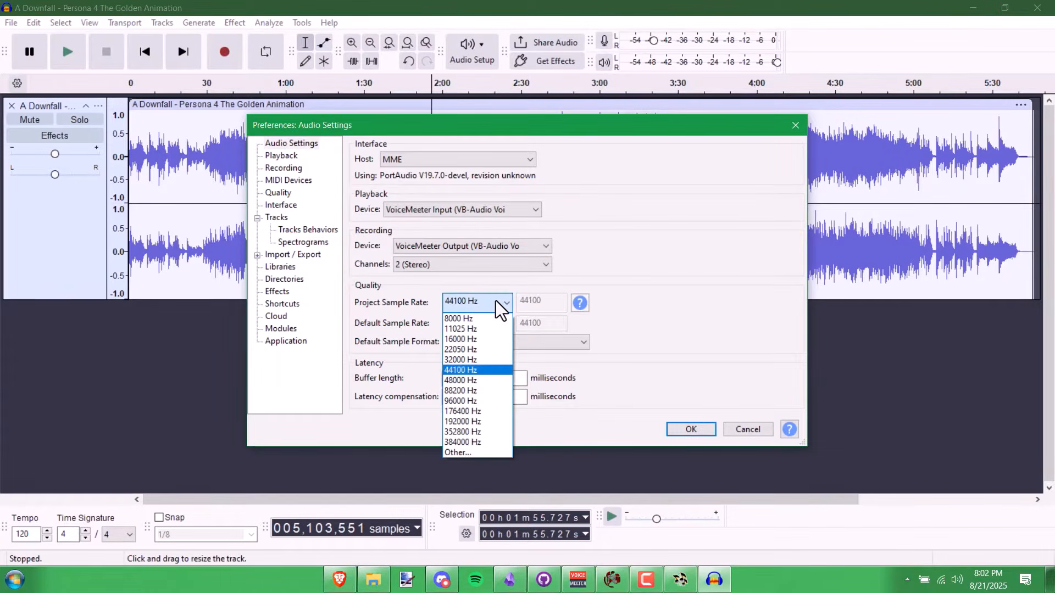
left_click(496, 301)
left_click(496, 303)
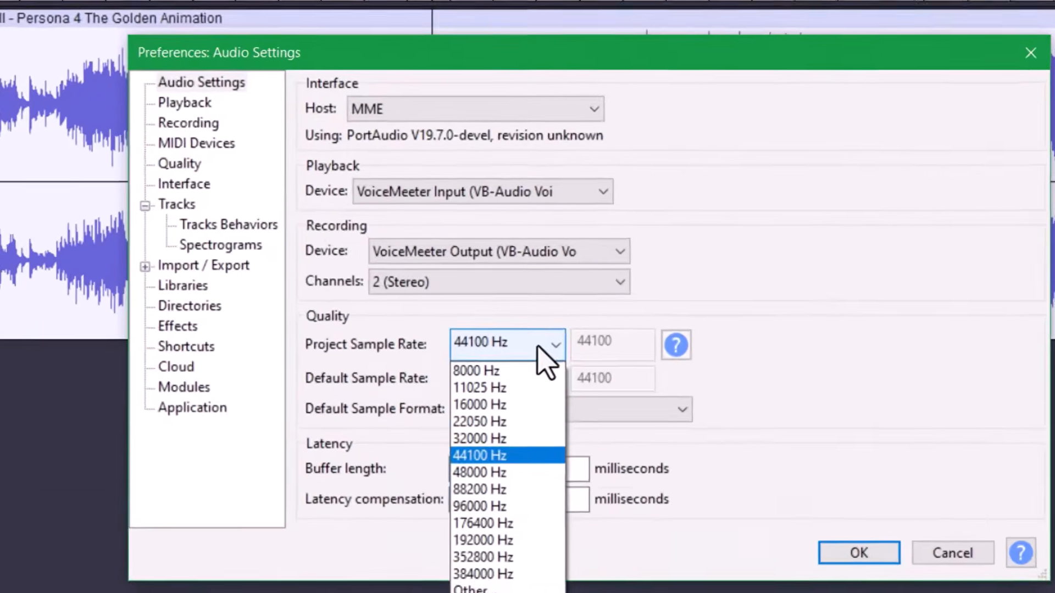
left_click(502, 351)
left_click(503, 387)
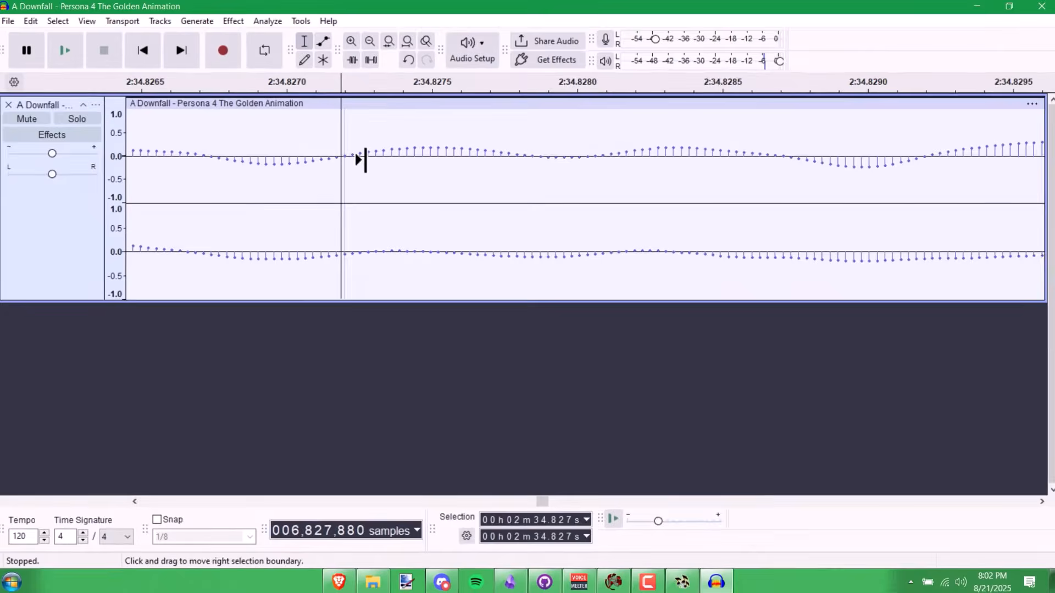
scroll(302, 152, "up", 1)
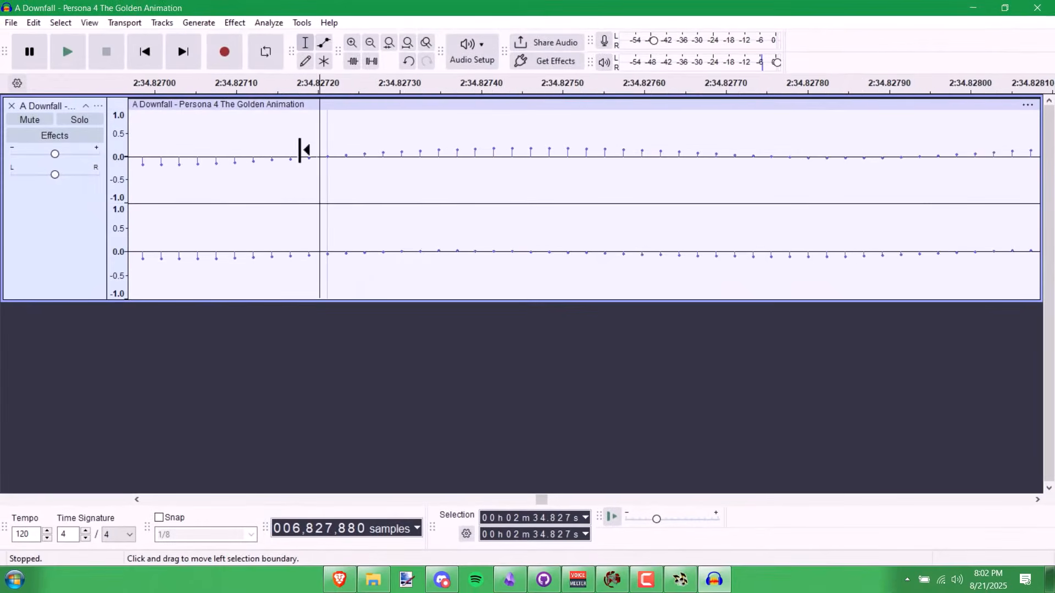
- Mark a candidate loop point near 2:34.827 and preview the audio from it
scroll(301, 151, "up", 1)
left_click_drag(380, 153, 438, 161)
key("space")
scroll(298, 176, "down", 18)
scroll(297, 176, "up", 6)
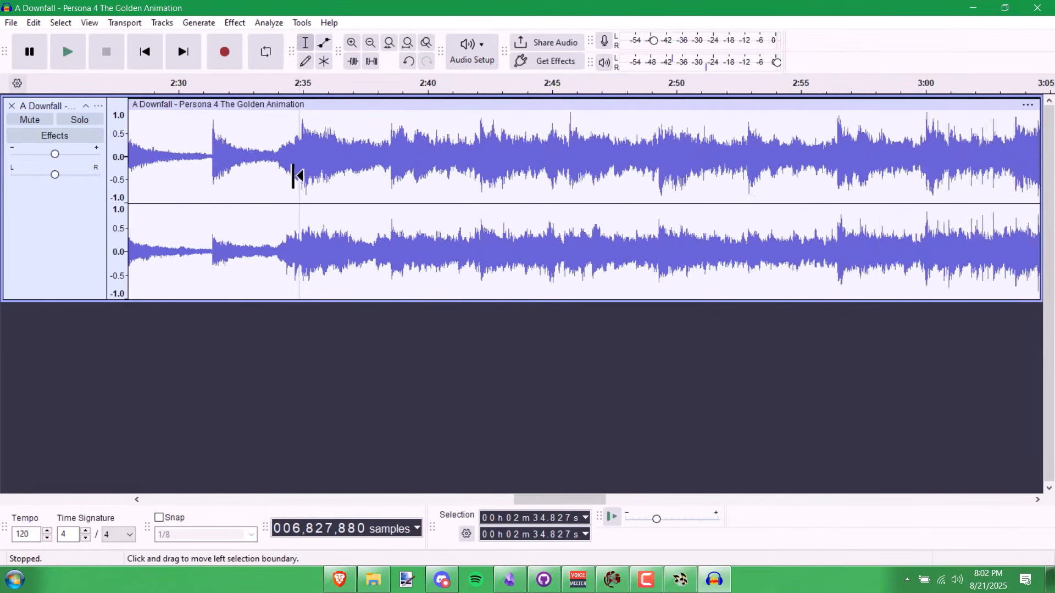
scroll(300, 170, "up", 12)
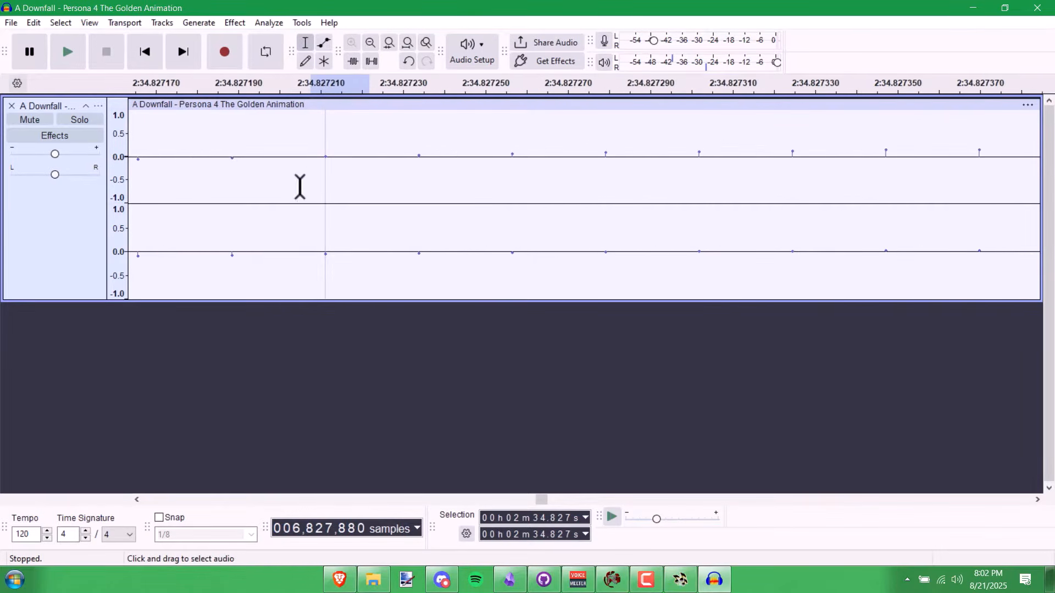
scroll(217, 176, "down", 20)
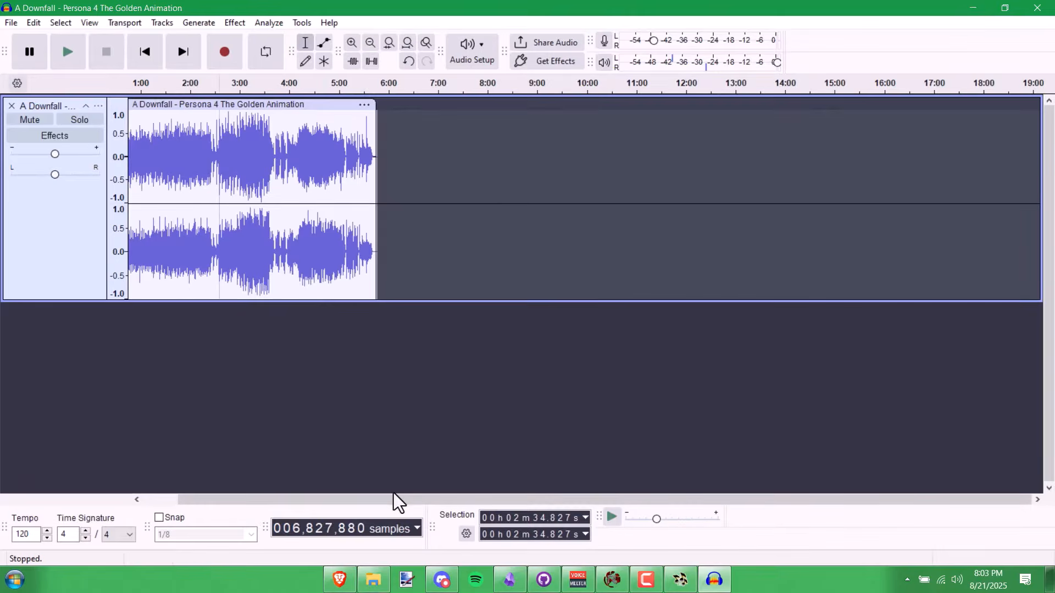
left_click_drag(399, 501, 340, 502)
- Create a looping region from about 0:27 to 5:23 and play across its end
left_click(141, 132)
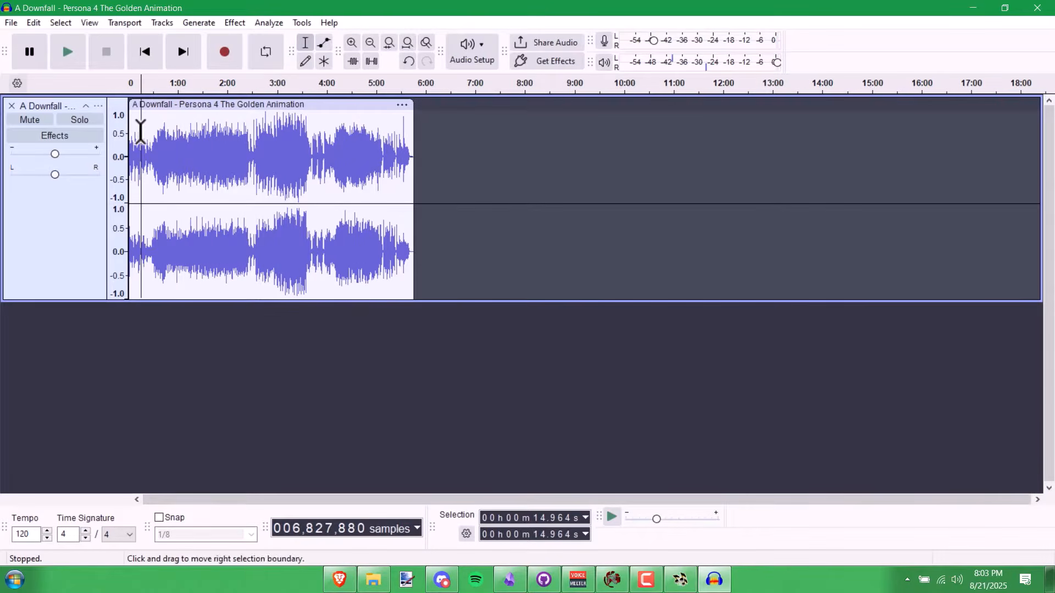
left_click(396, 134)
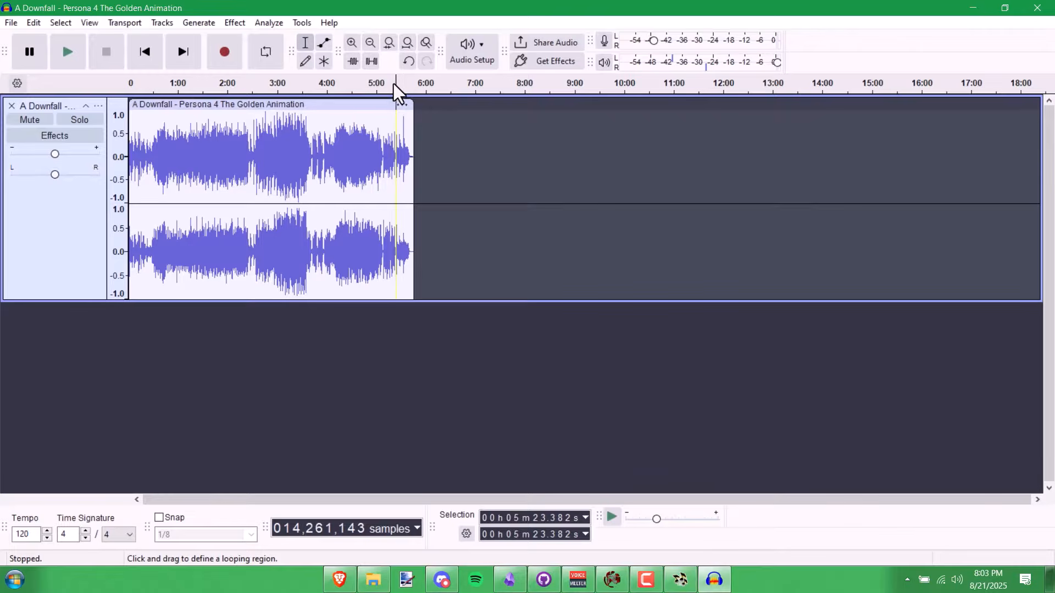
left_click_drag(396, 90, 153, 94)
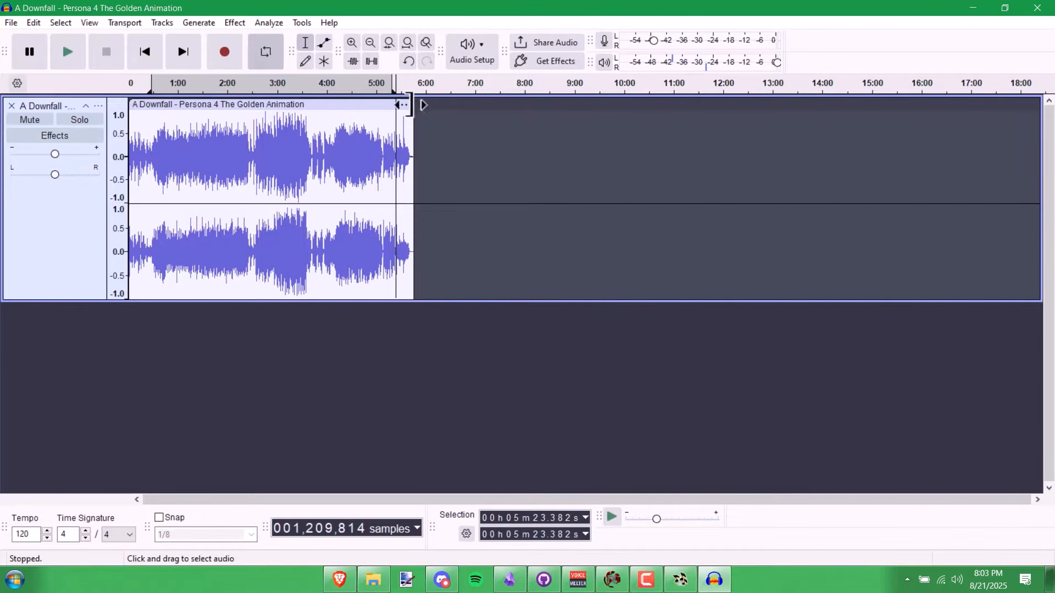
left_click(397, 91)
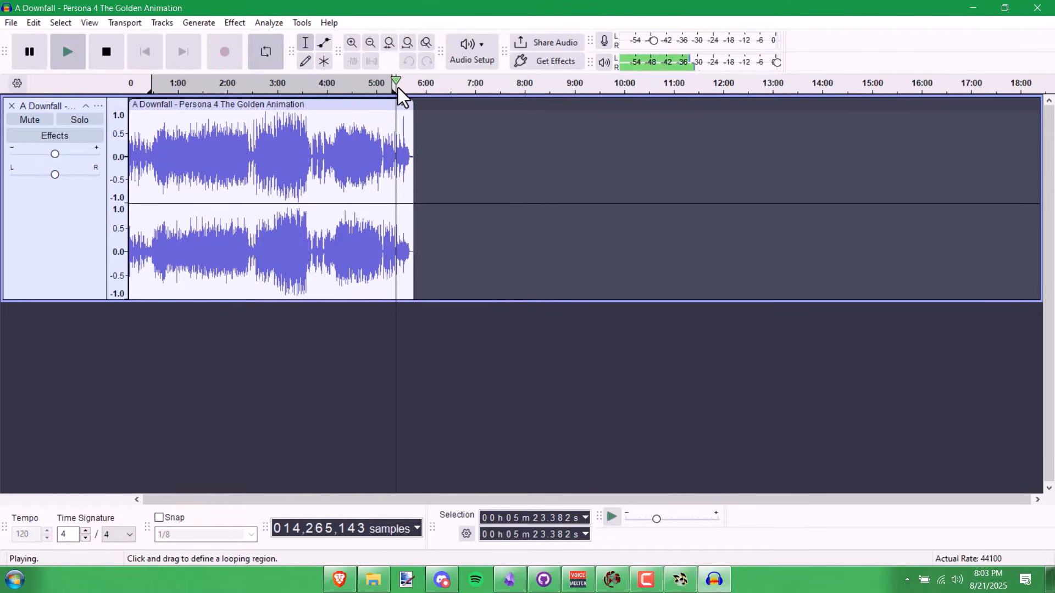
left_click(406, 88)
key("space")
- Redraw the looping region to end near 5:27 and audition the loop start around 0:37
left_click_drag(399, 88, 157, 91)
left_click(396, 87)
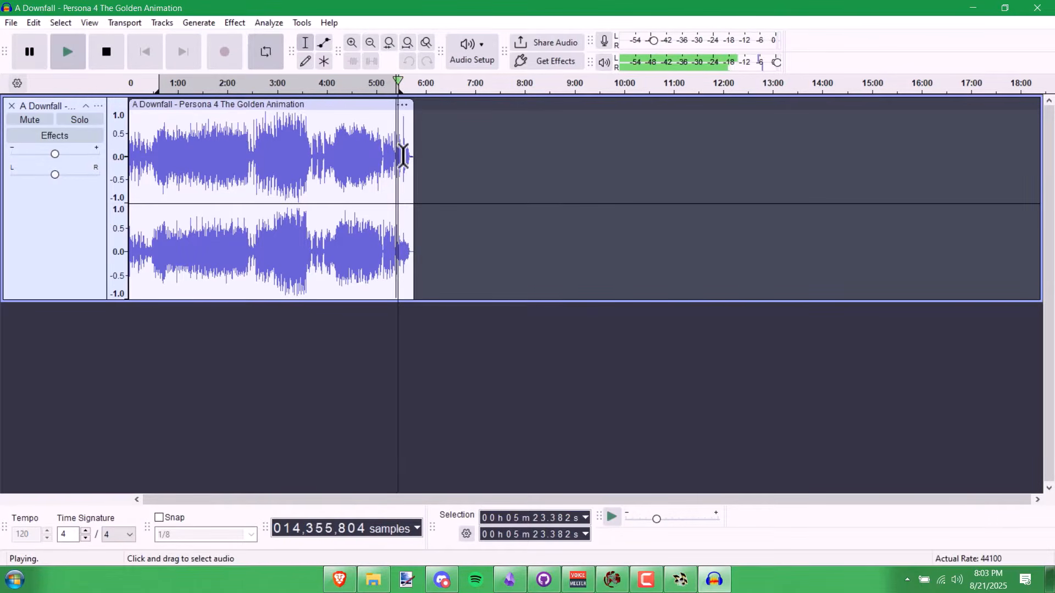
left_click(159, 85)
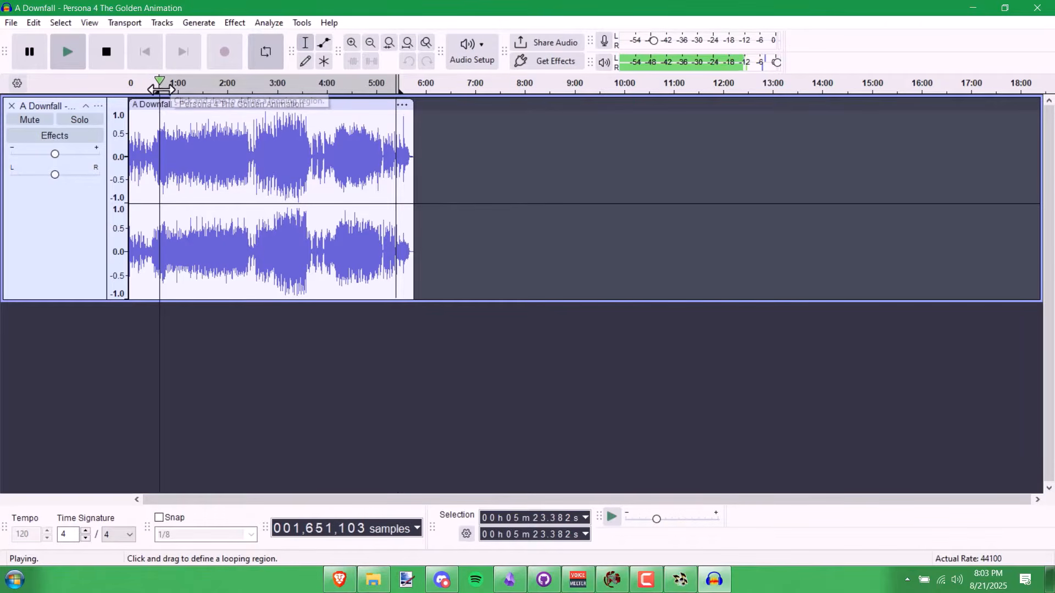
key("space")
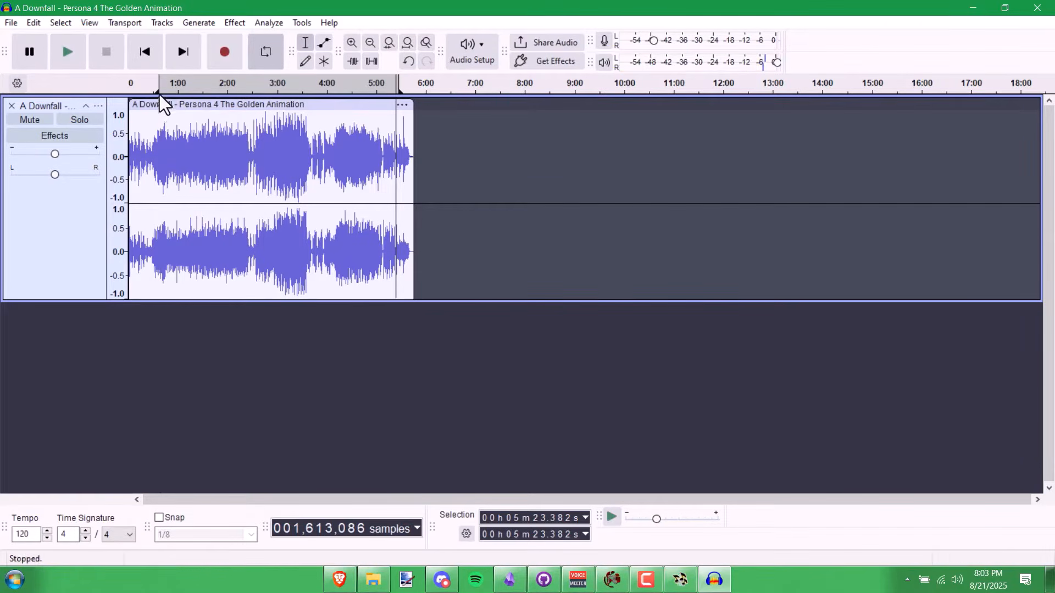
- Move the loop start to about 0:18 and audition the song's ending from 5:08 and 5:15.9
left_click_drag(159, 93, 143, 90)
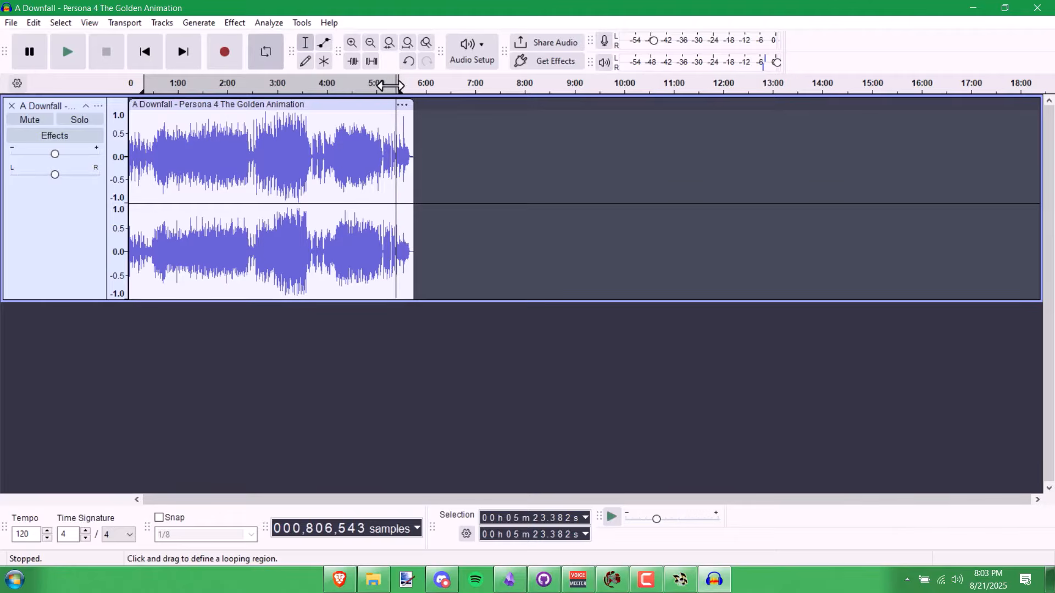
left_click(396, 84)
left_click(396, 85)
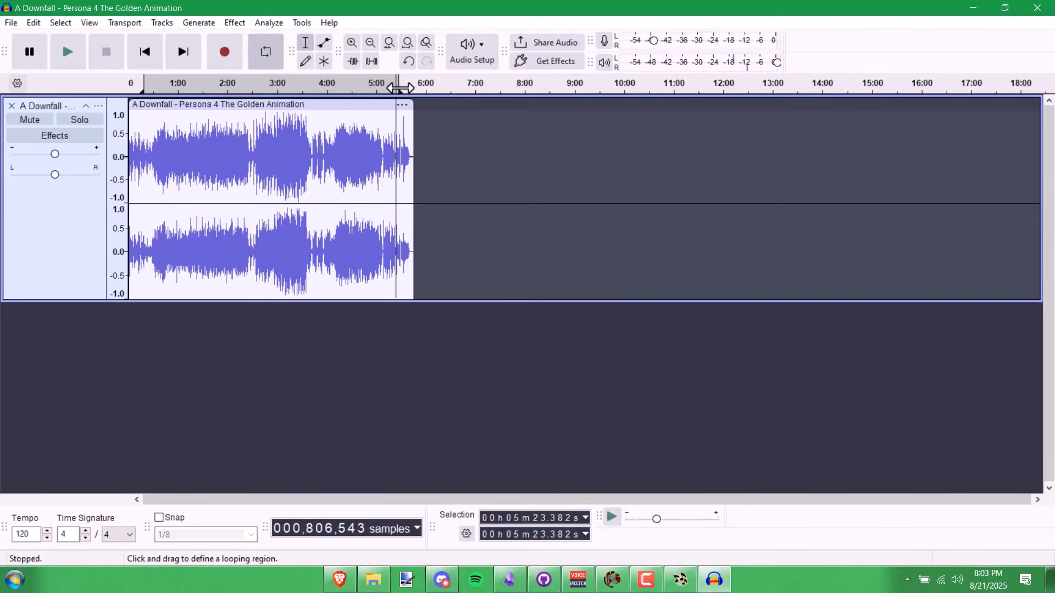
left_click(397, 86)
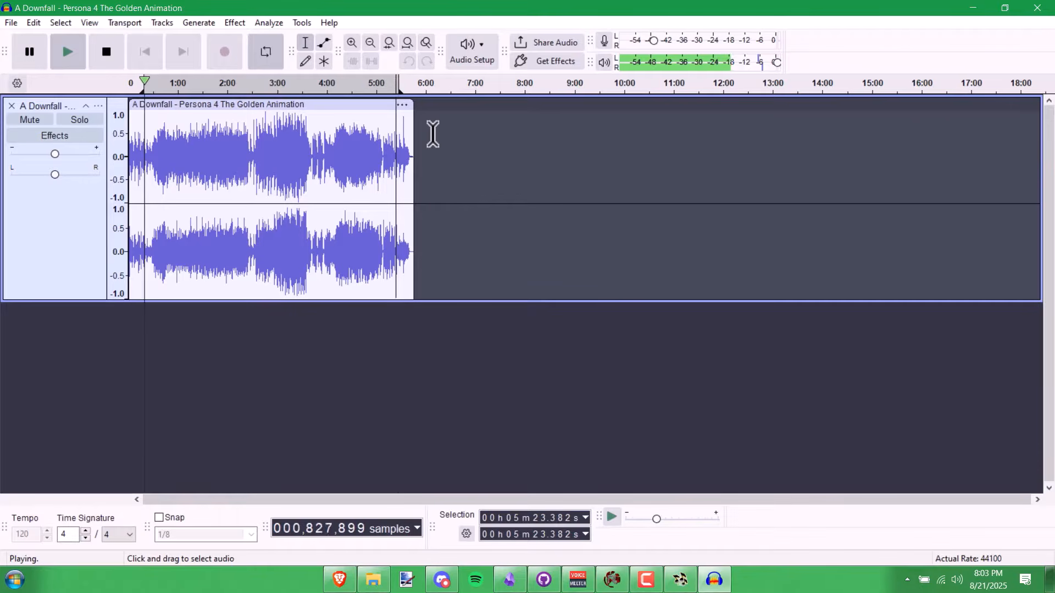
key("space")
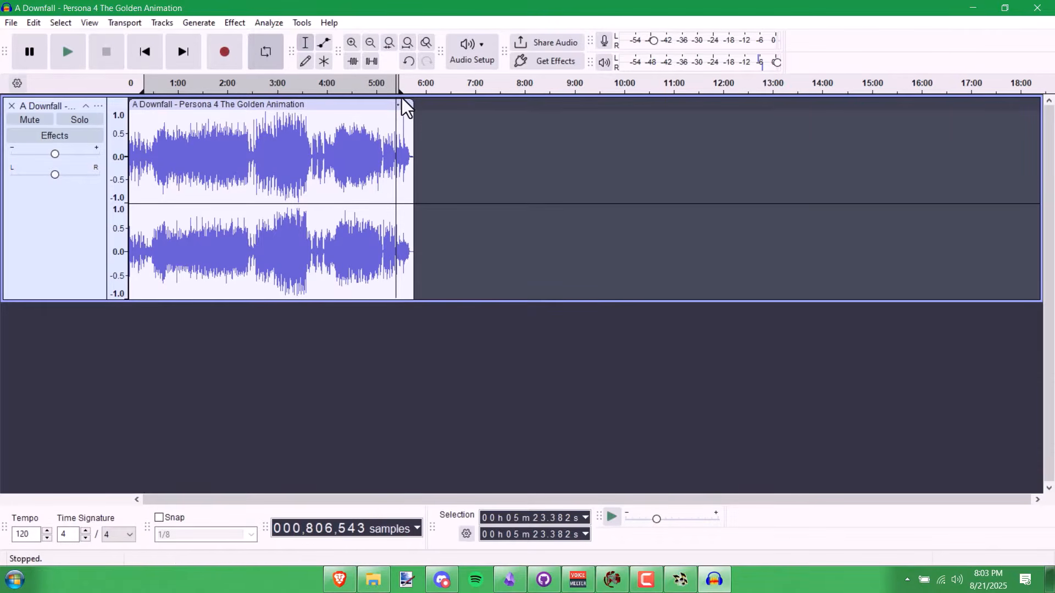
left_click(383, 126)
key("space")
left_click(390, 132)
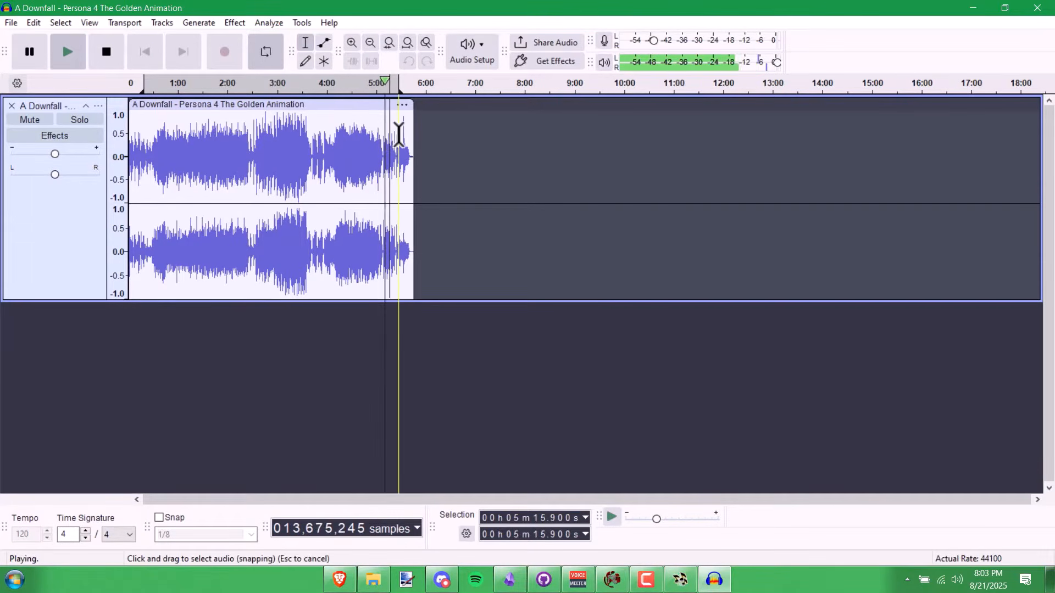
key("space")
- Zoom in and select the loop region from about 0:21.75 to 5:24.10
scroll(394, 132, "up", 1)
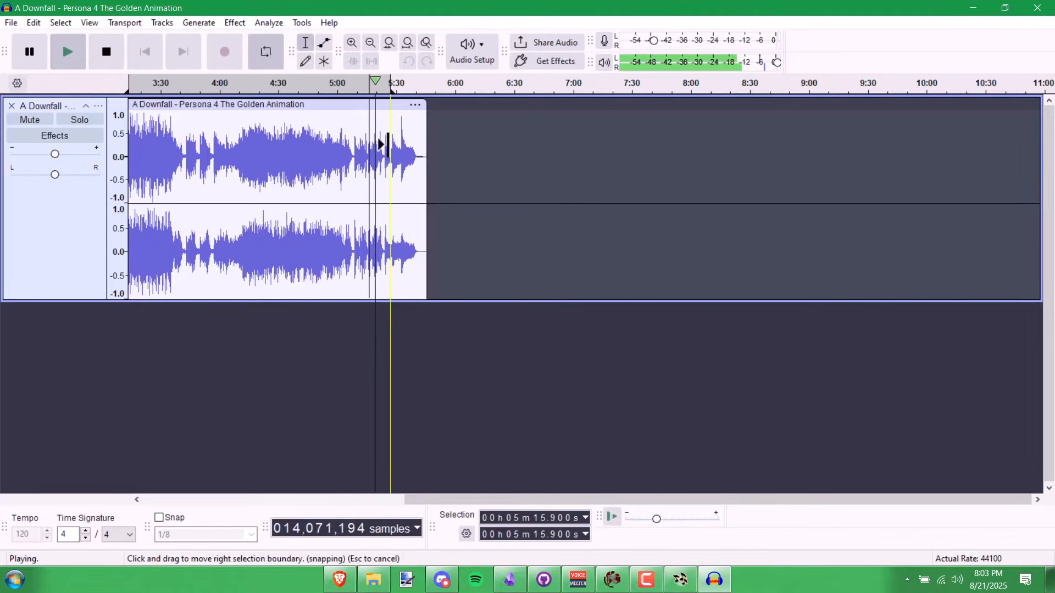
scroll(383, 144, "up", 1)
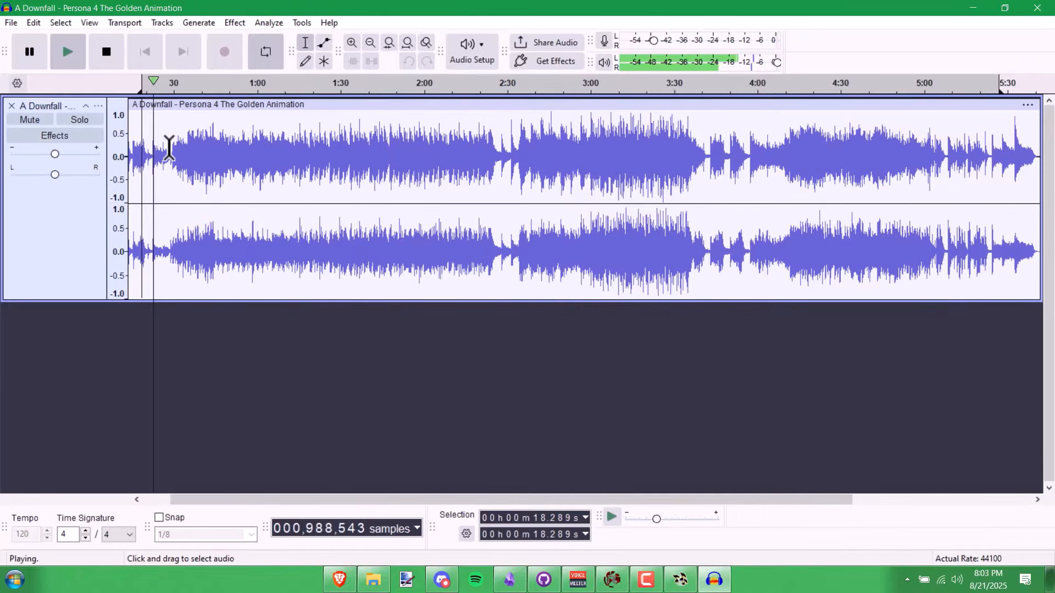
scroll(165, 145, "up", 2)
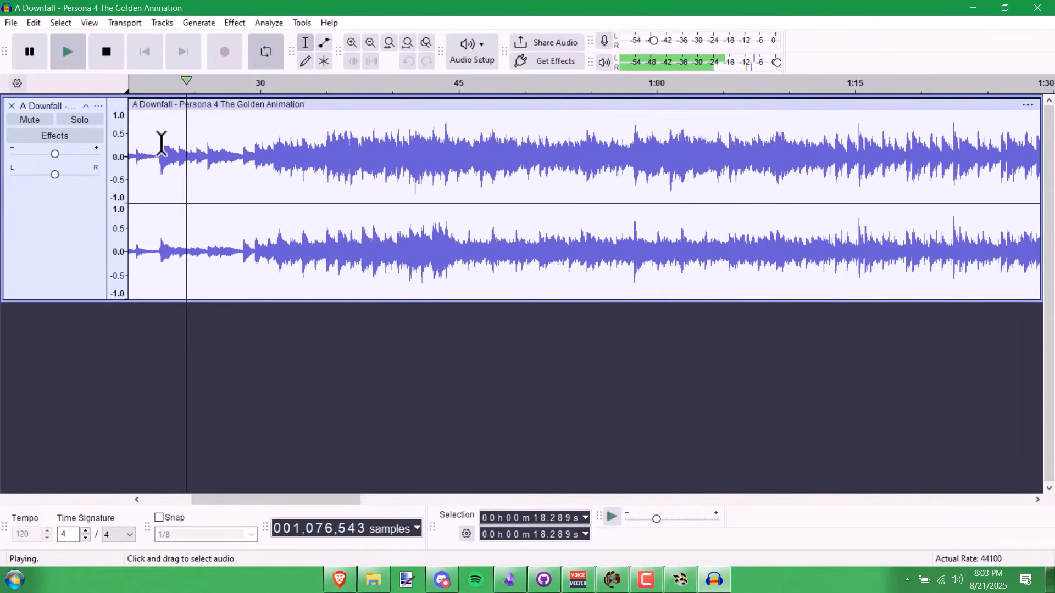
key("space")
left_click_drag(159, 147, 766, 107)
scroll(215, 148, "down", 1)
scroll(215, 147, "down", 3)
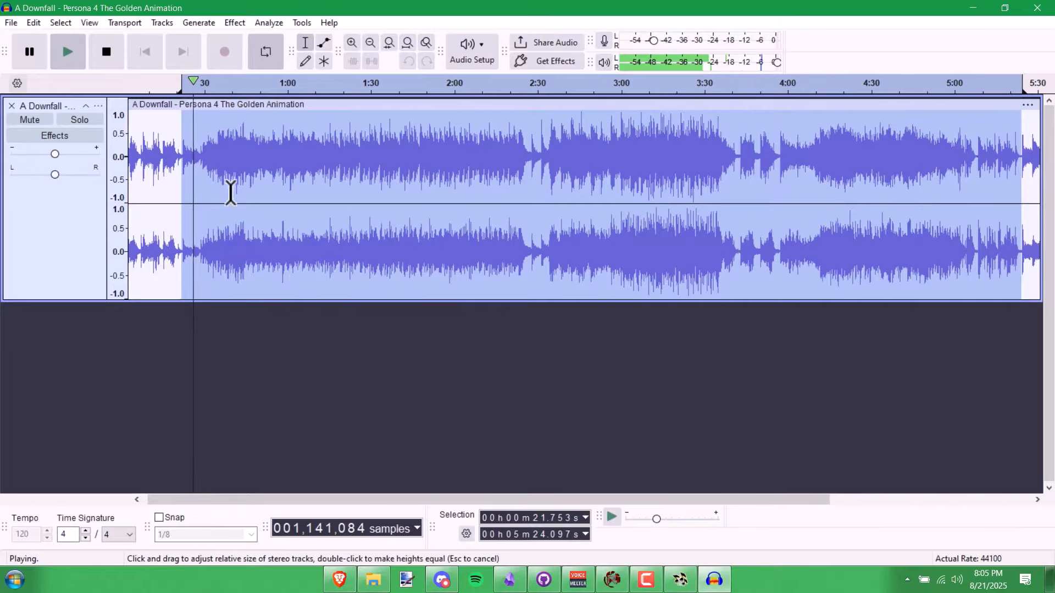
- Audition the loop end and refine the selection start to 0:22.270, keeping the end at 5:24.097
scroll(183, 165, "up", 1)
scroll(190, 163, "down", 3)
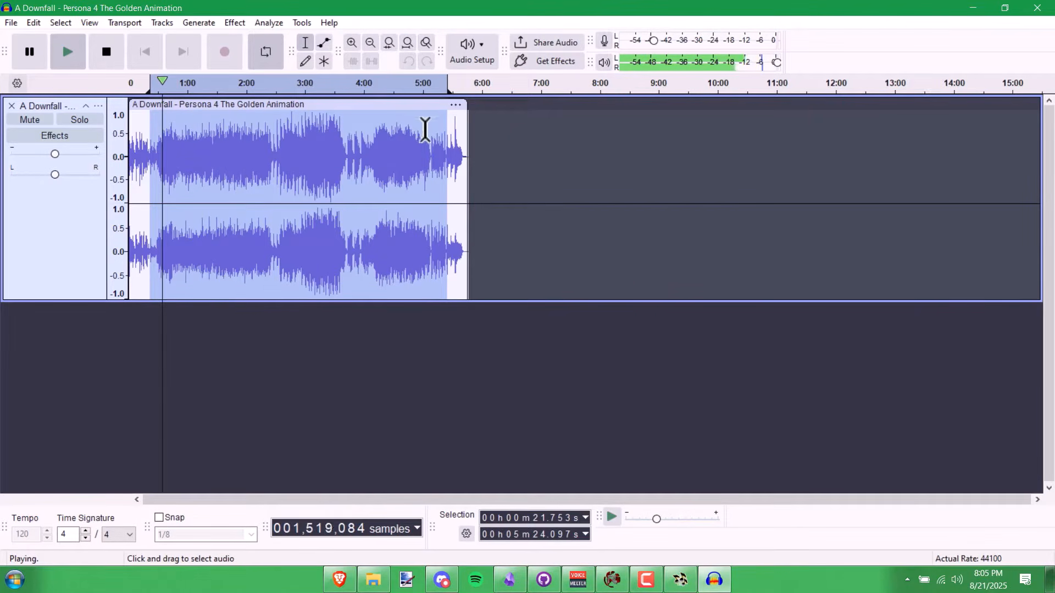
key("space")
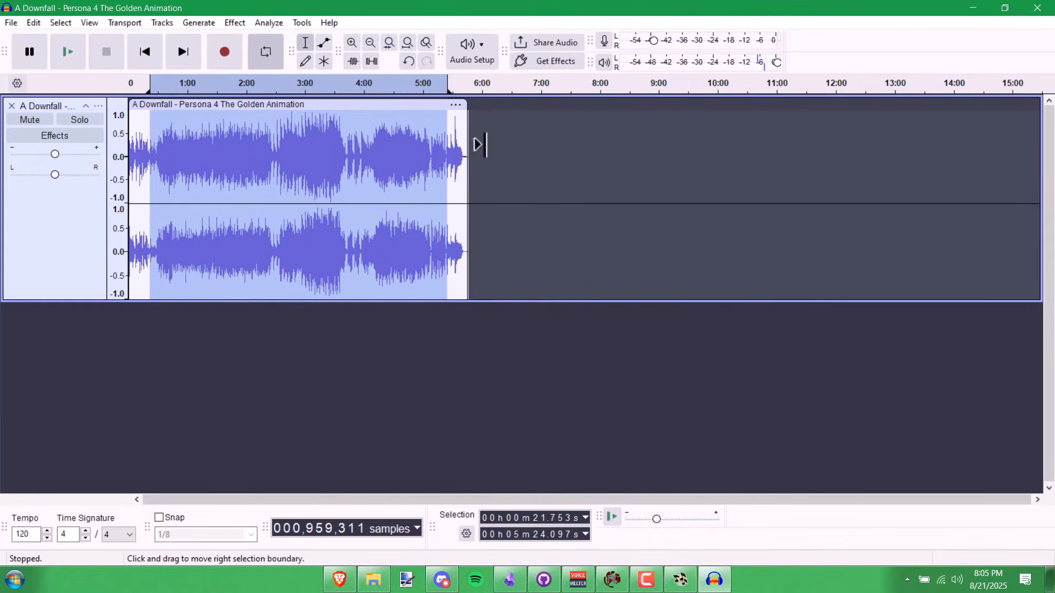
scroll(478, 144, "up", 1)
left_click(440, 84)
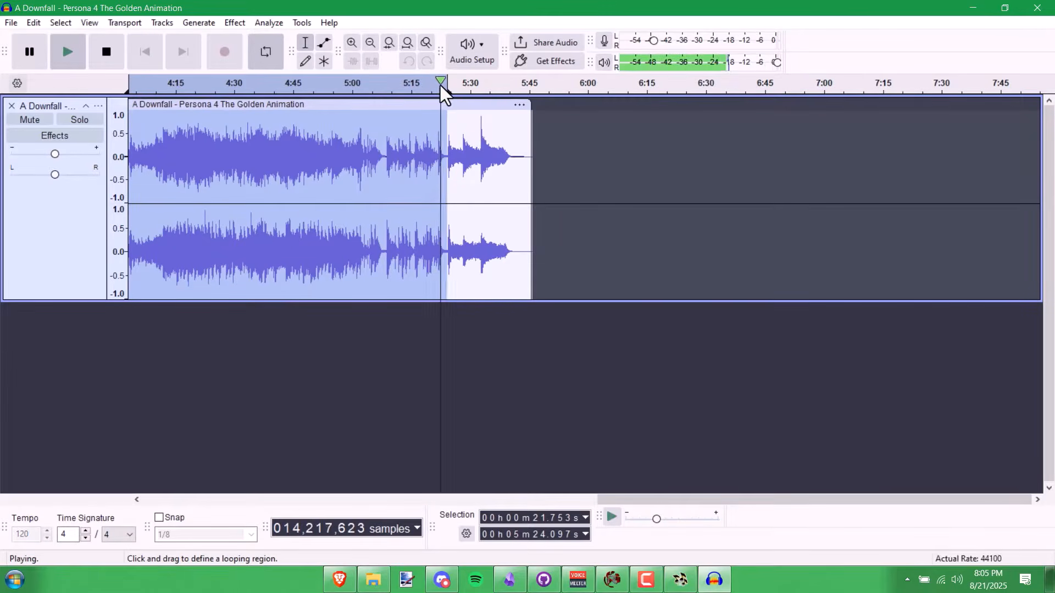
scroll(225, 185, "down", 1)
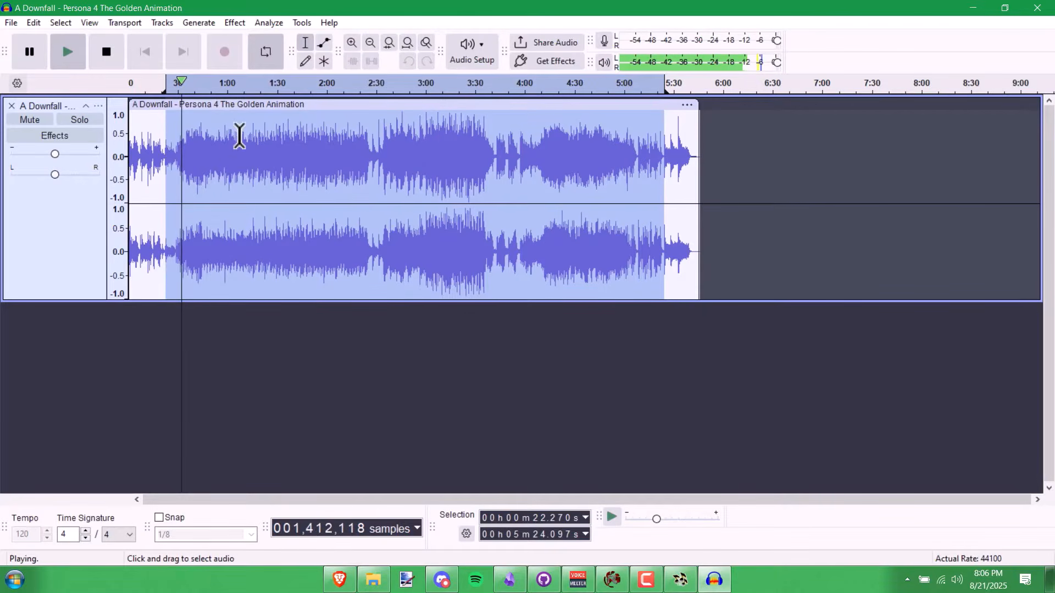
scroll(291, 158, "down", 1)
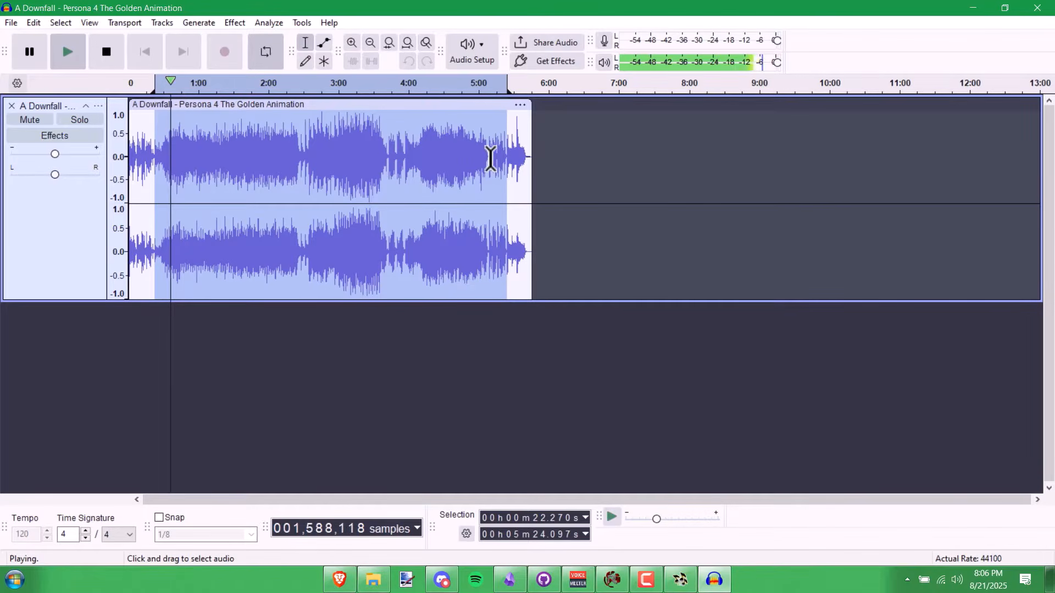
key("space")
scroll(156, 128, "up", 14)
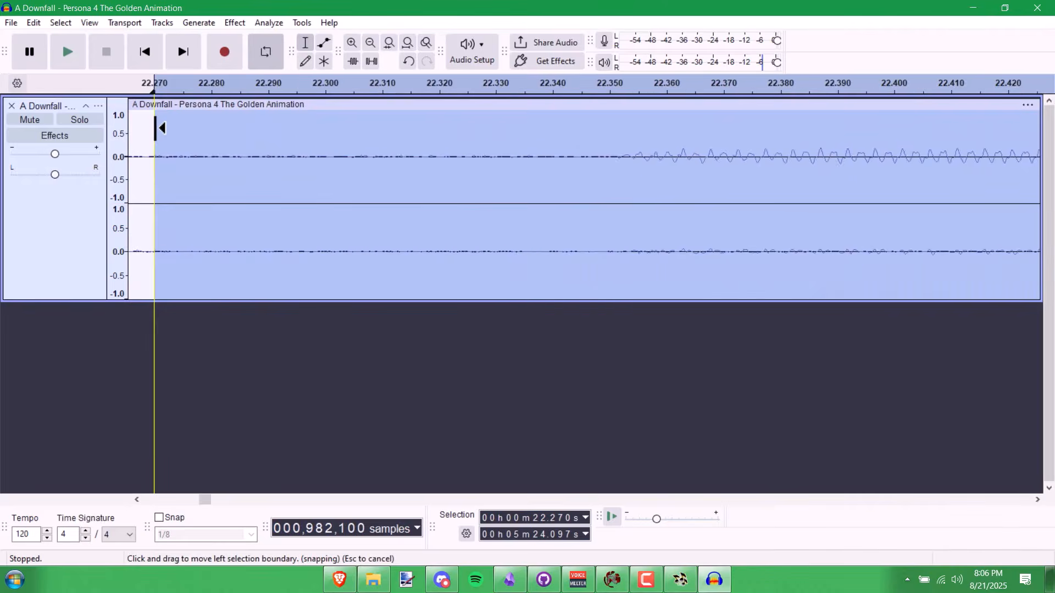
left_click(585, 518)
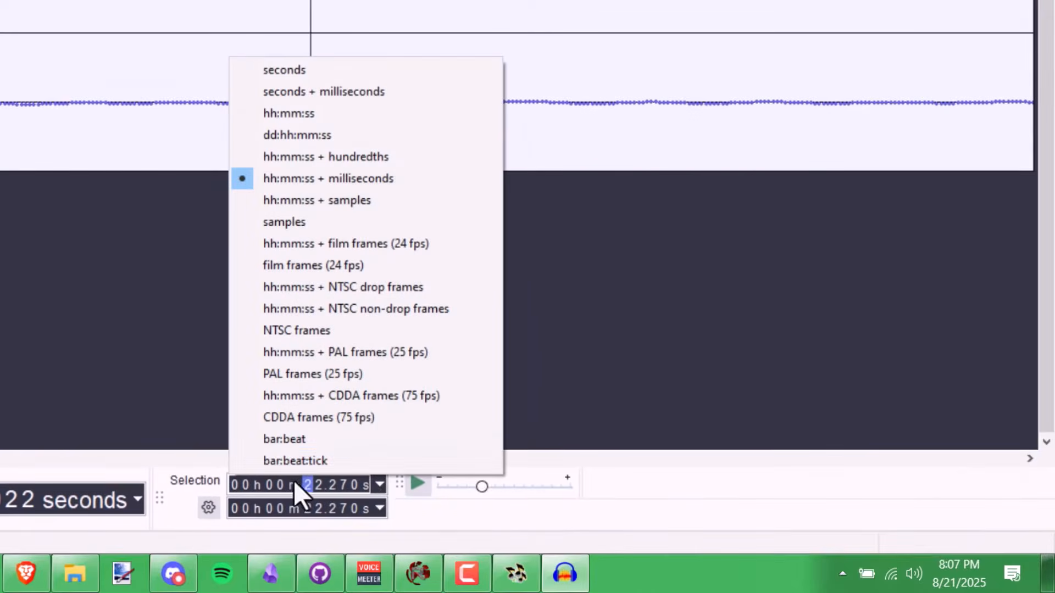
- Show the Selection readout in samples and place the cursor on the loop start at sample 982,103
left_click(354, 219)
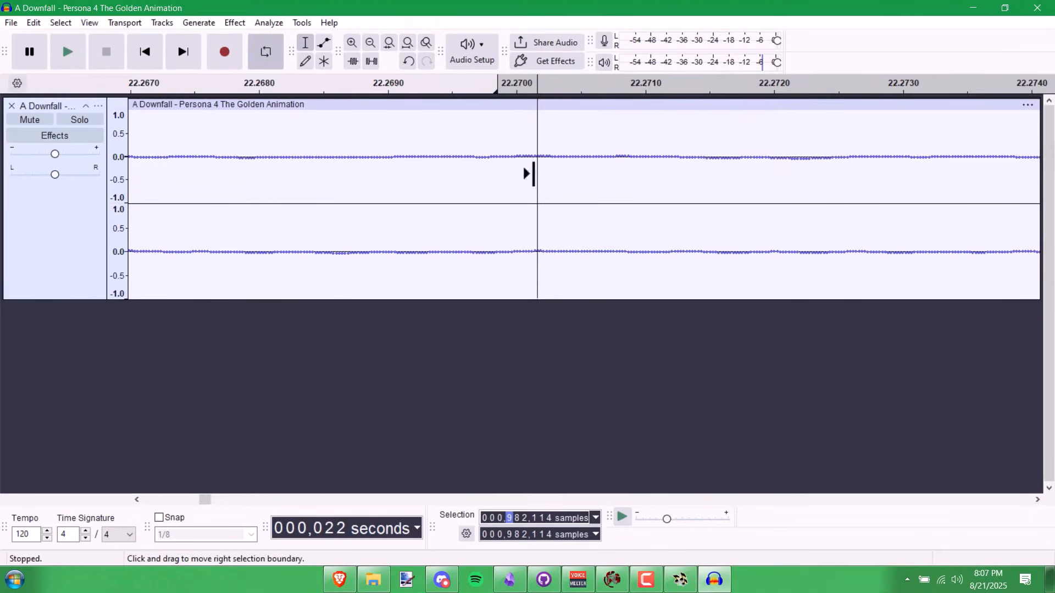
left_click(538, 174)
left_click(517, 167)
left_click(499, 166)
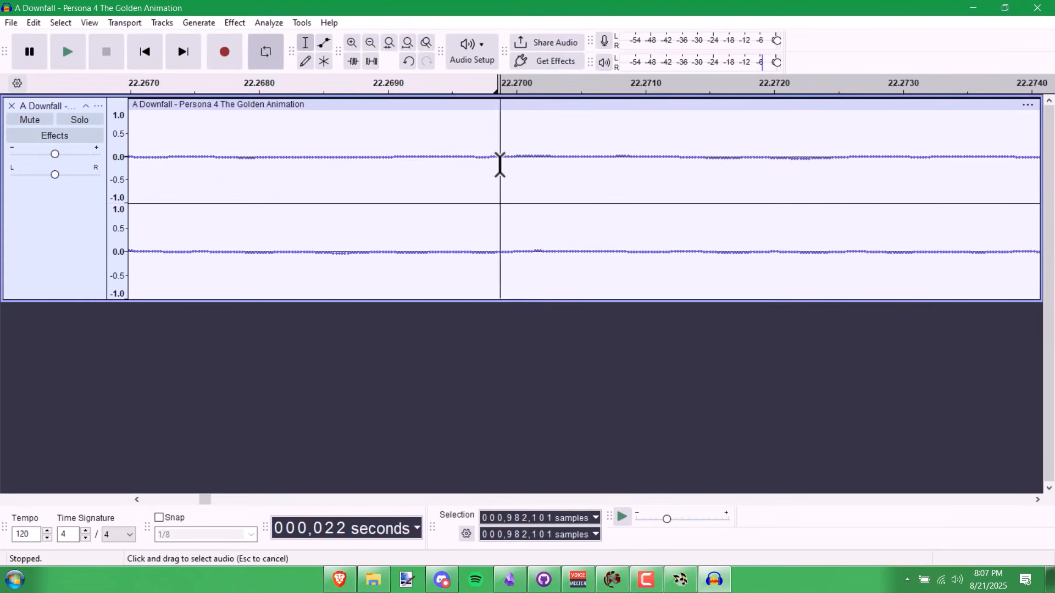
left_click(494, 165)
left_click(517, 165)
left_click(532, 166)
left_click(561, 167)
left_click(504, 165)
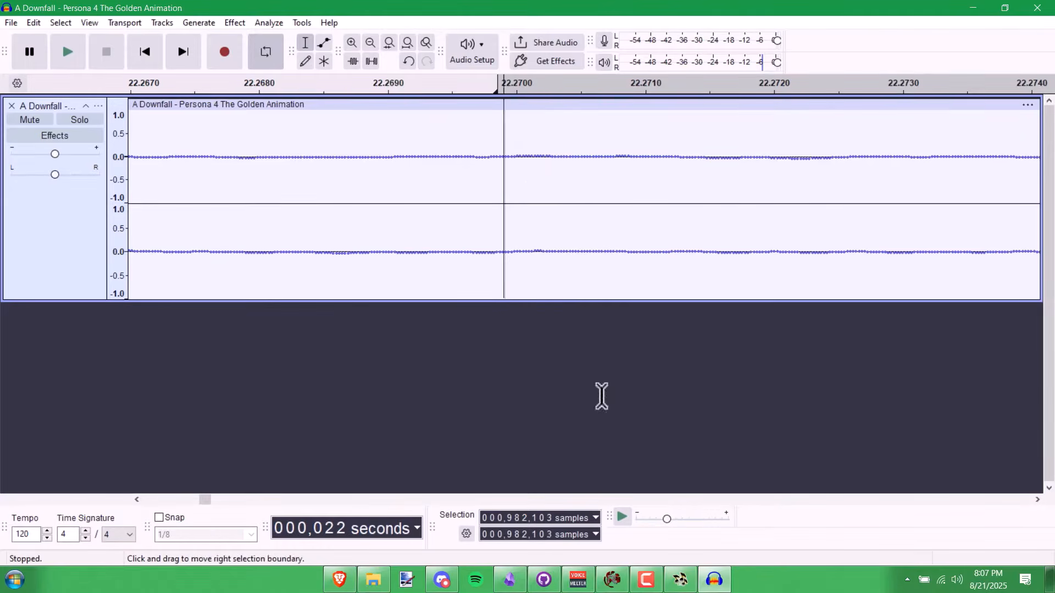
left_click(682, 581)
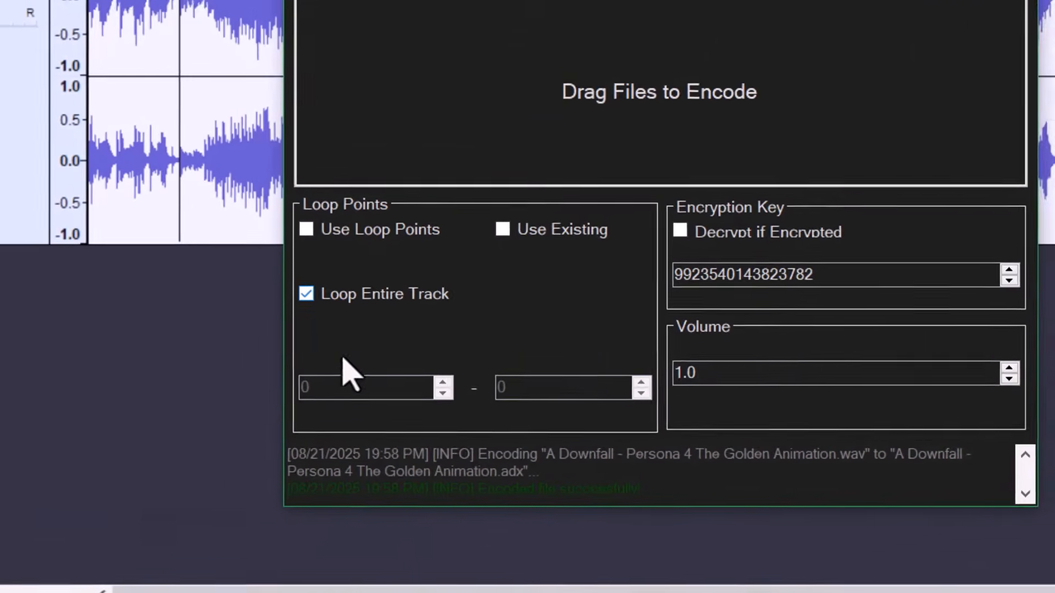
- Switch PersonaVCE from Loop Entire Track to Use Loop Points, arranging it beside Audacity's waveform
left_click(372, 296)
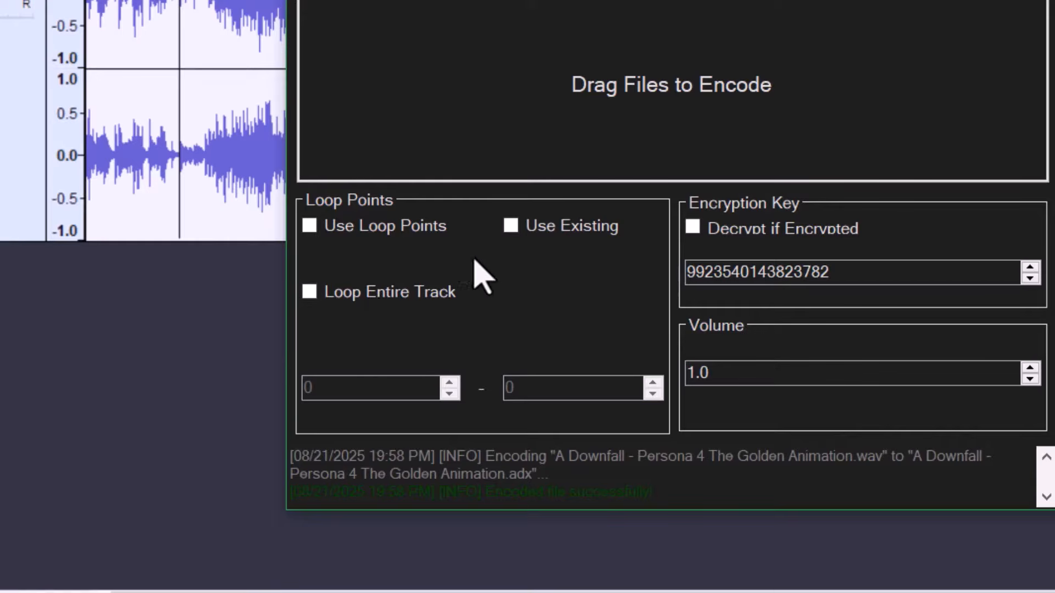
left_click(391, 226)
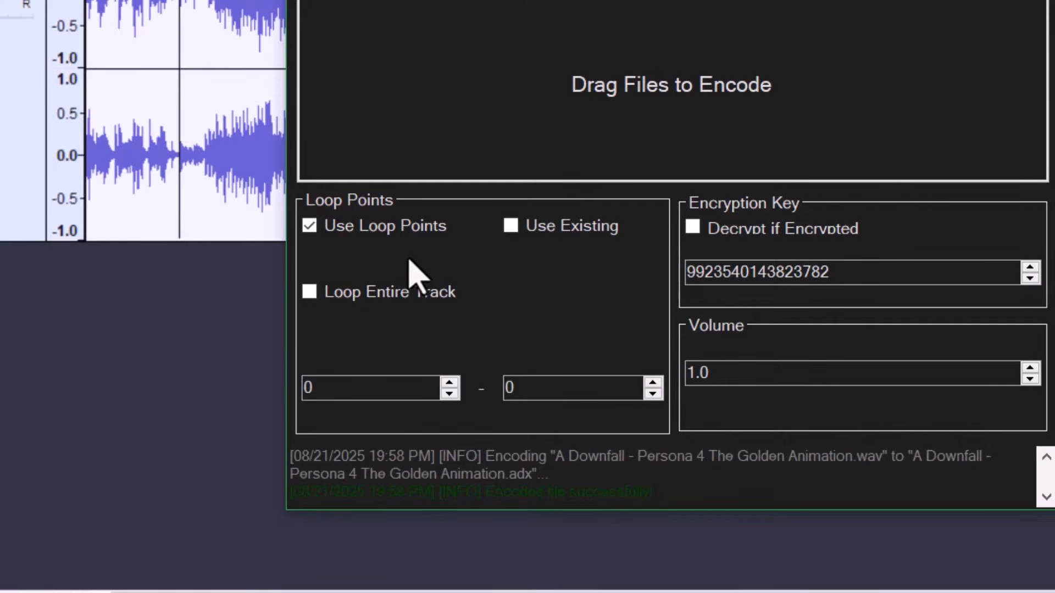
left_click_drag(112, 348, 113, 348)
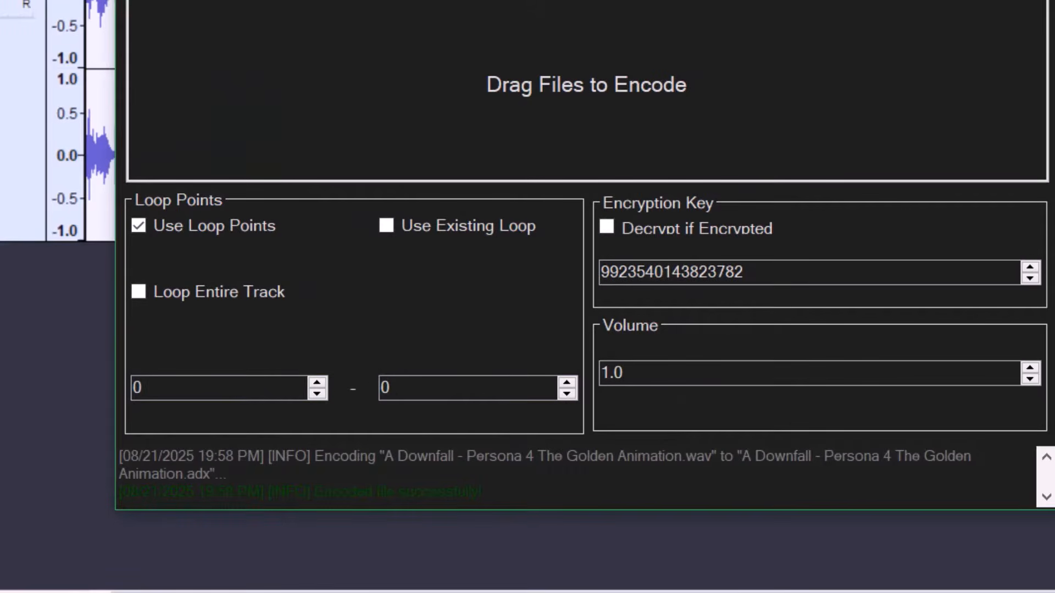
left_click_drag(472, 1, 1053, 118)
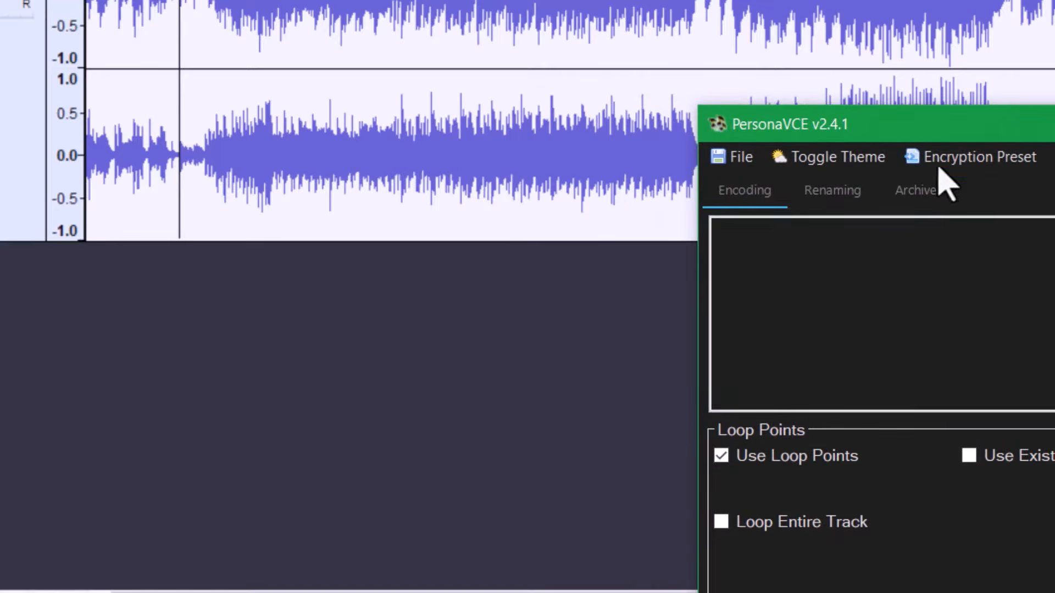
left_click_drag(935, 131, 1054, 83)
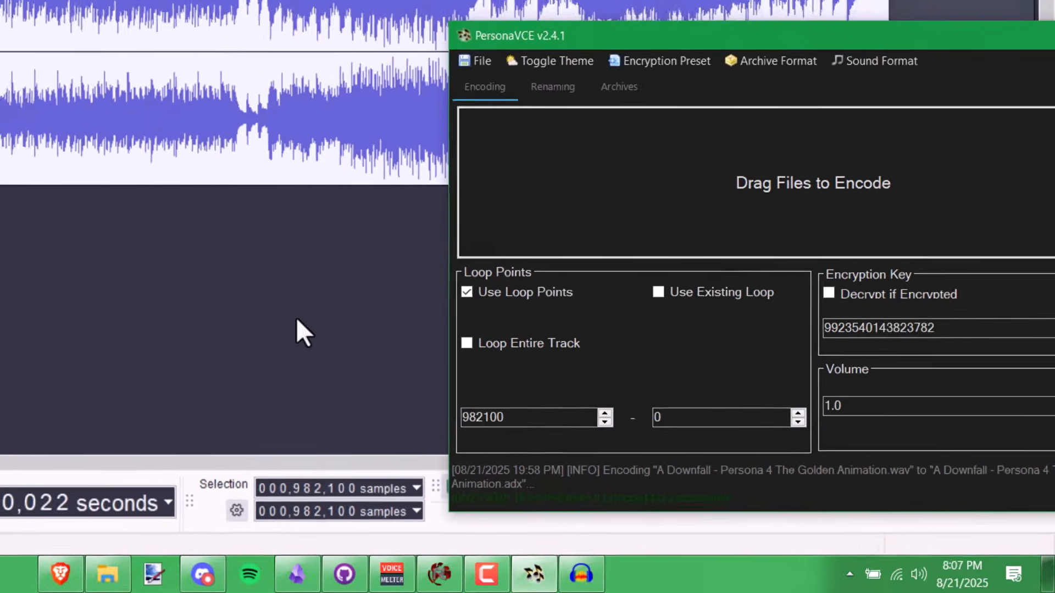
- Read the loop end near 5:24 in Audacity and enter 14292694 as PersonaVCE's loop end
left_click(725, 4)
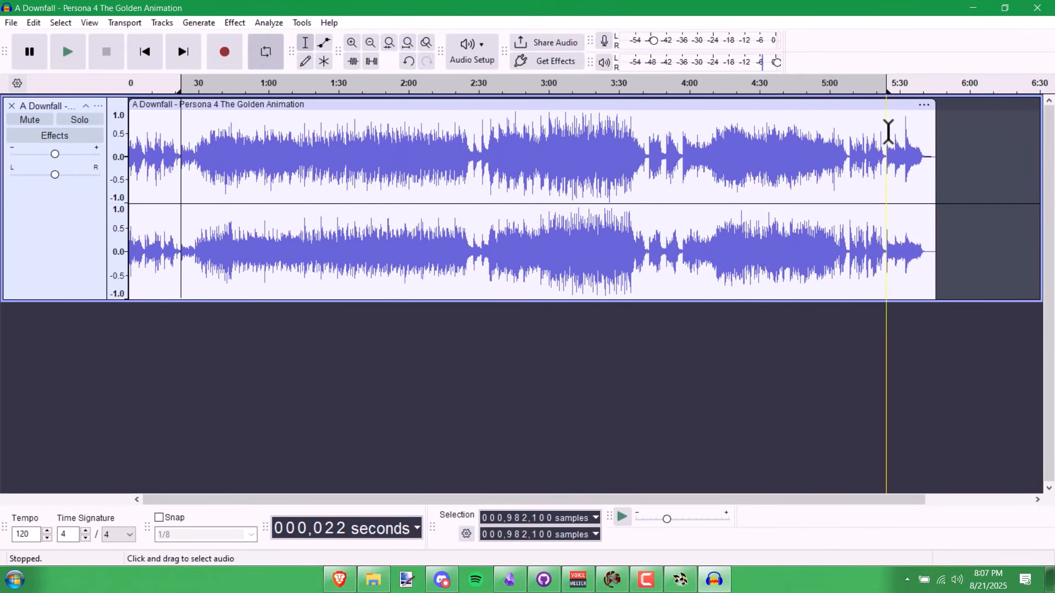
left_click(888, 131)
key("alt+Tab")
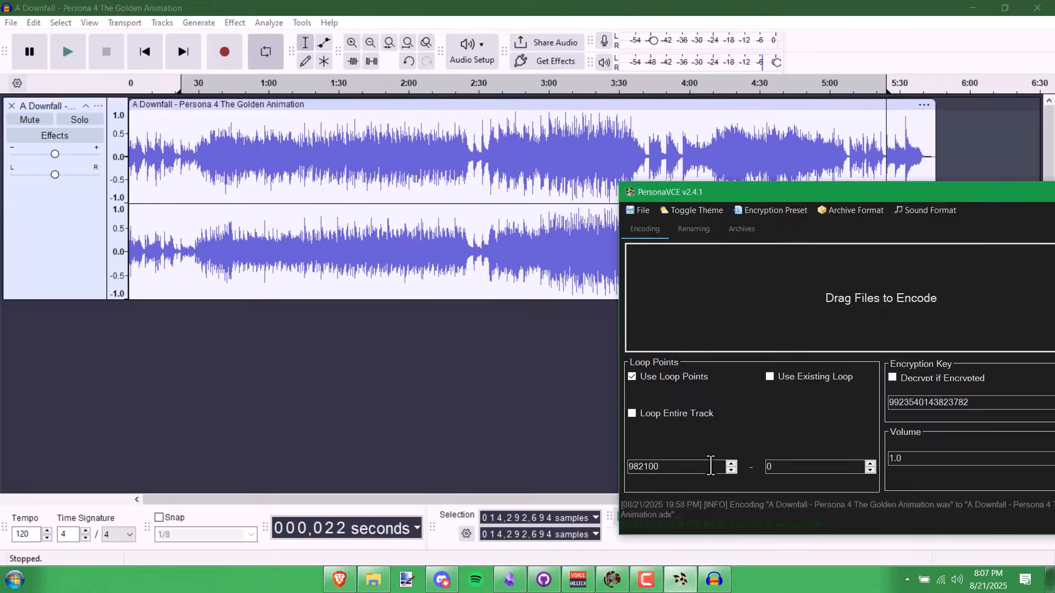
double_click(771, 467)
type("1420")
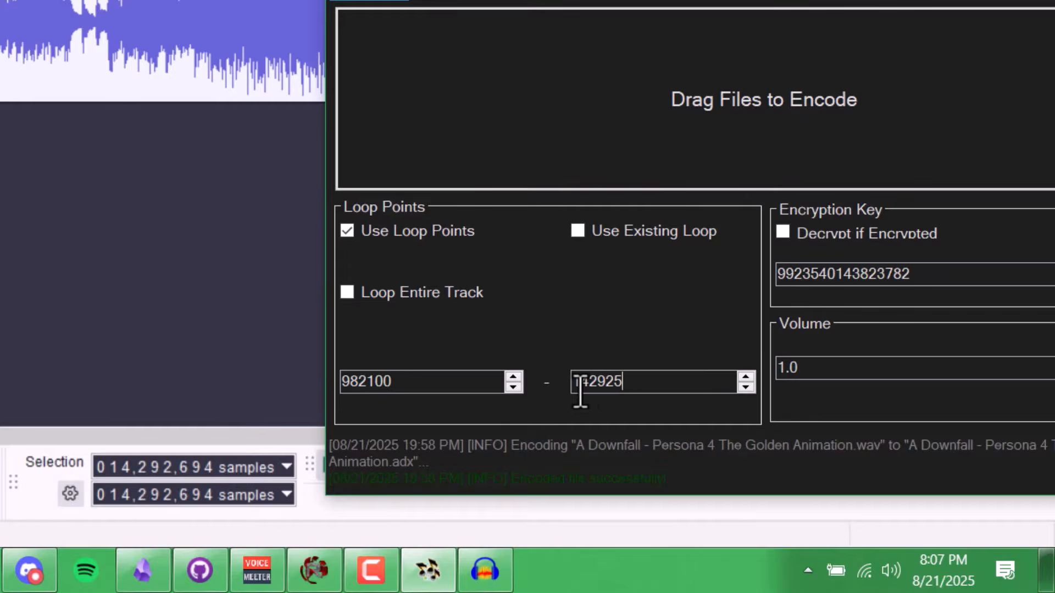
type("2694")
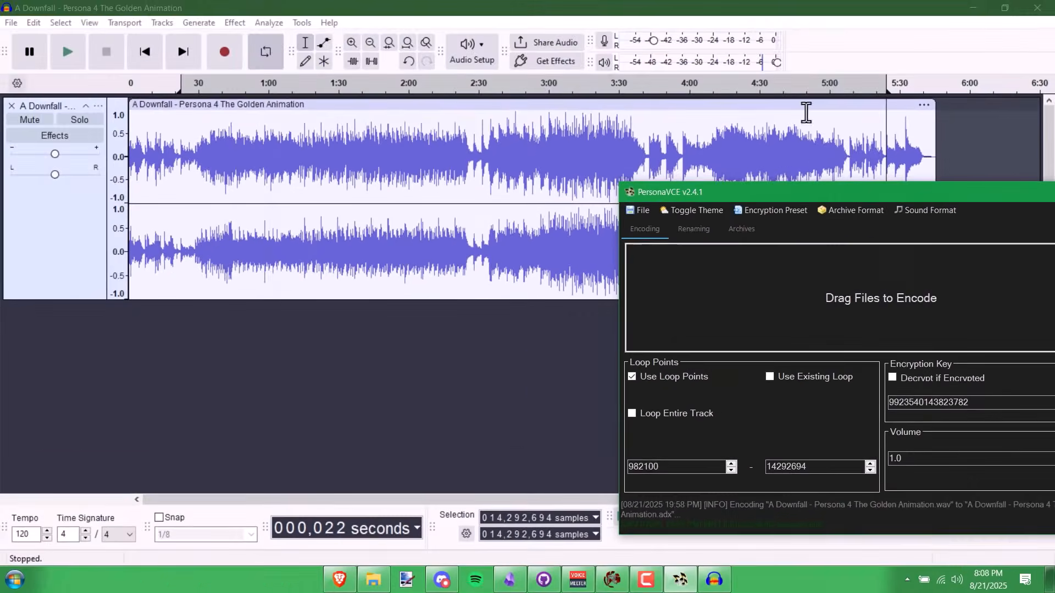
- Open Audacity's preferences and close them without making changes
key("alt+Tab")
left_click(33, 23)
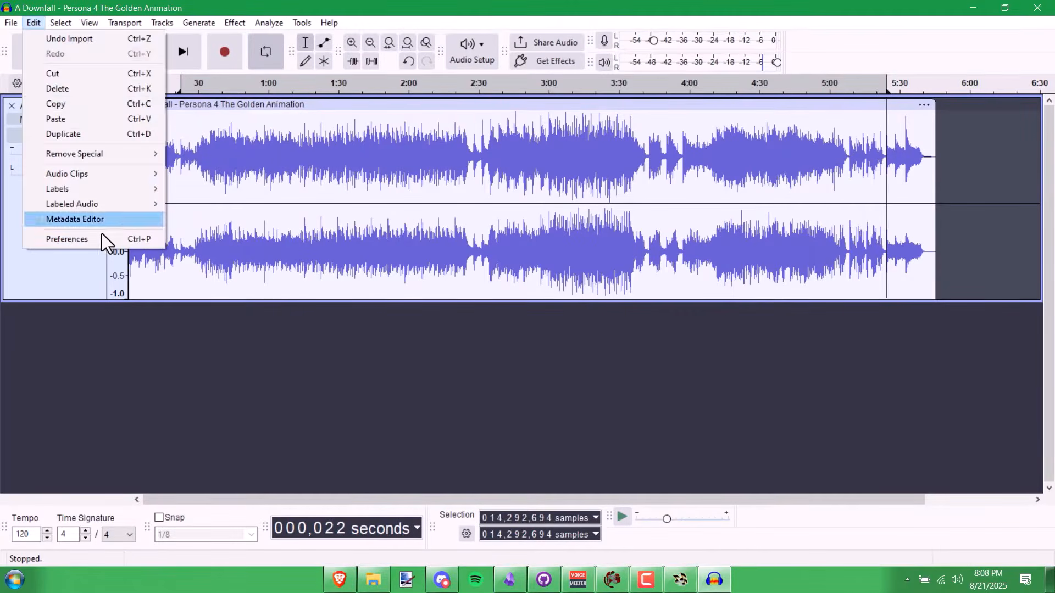
left_click(103, 234)
left_click(795, 129)
- Export the audio to a file as a stereo 44100 Hz Signed 16-bit PCM WAV
left_click(11, 23)
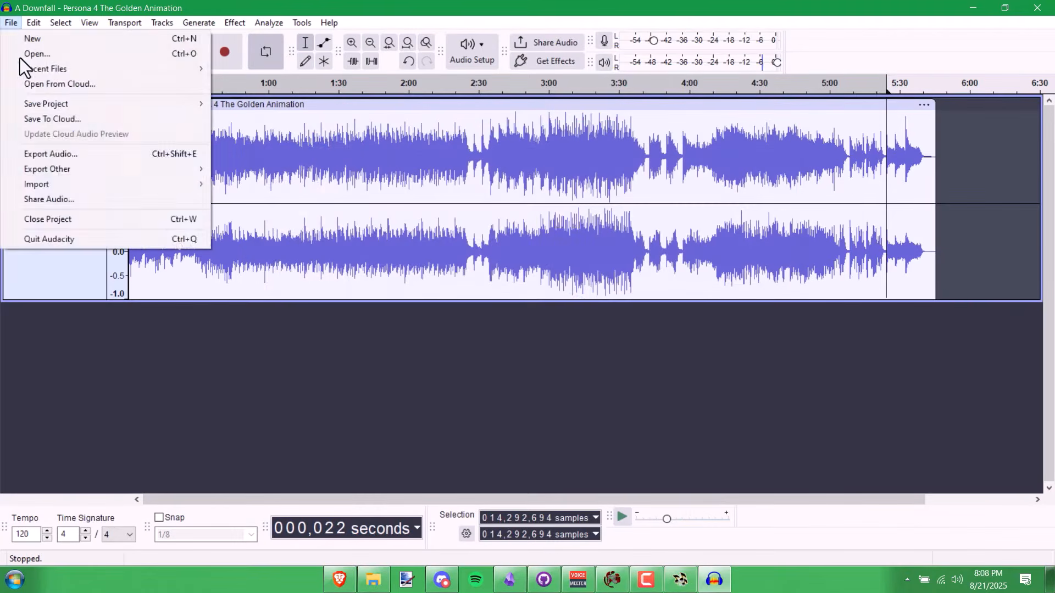
mouse_move(72, 173)
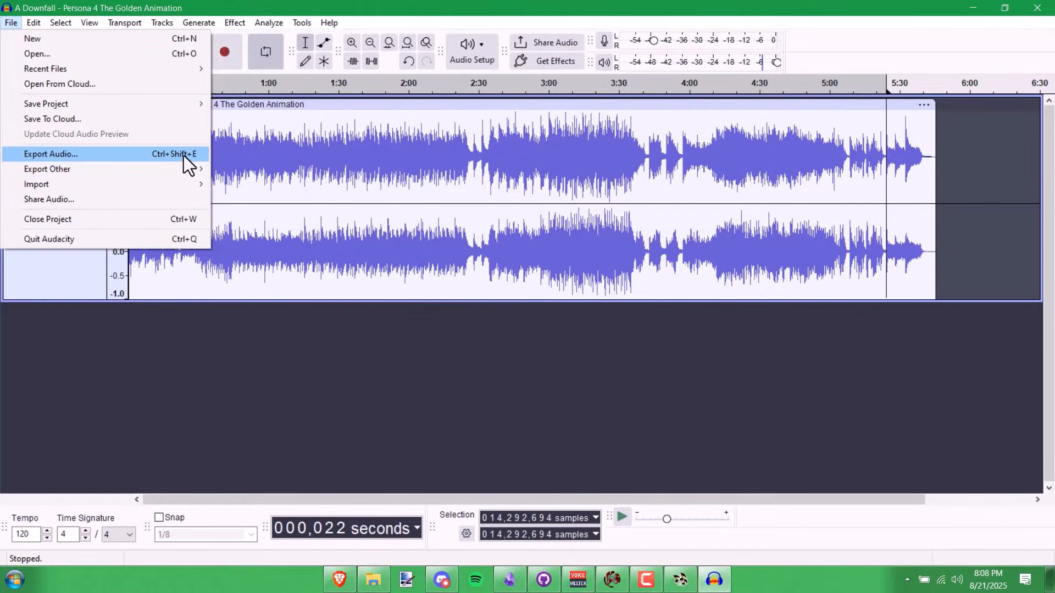
left_click(185, 155)
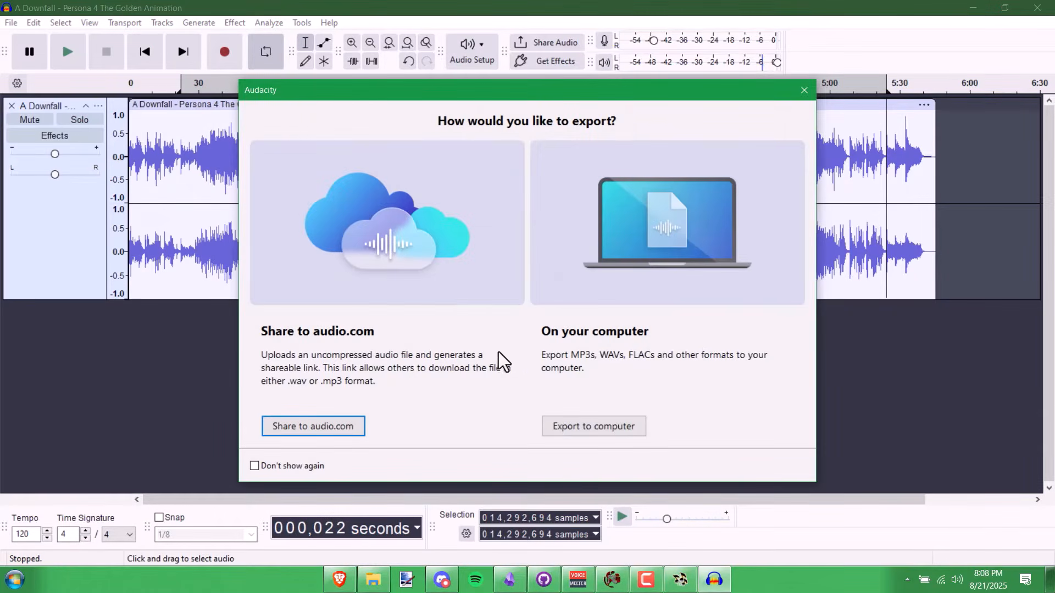
left_click(596, 431)
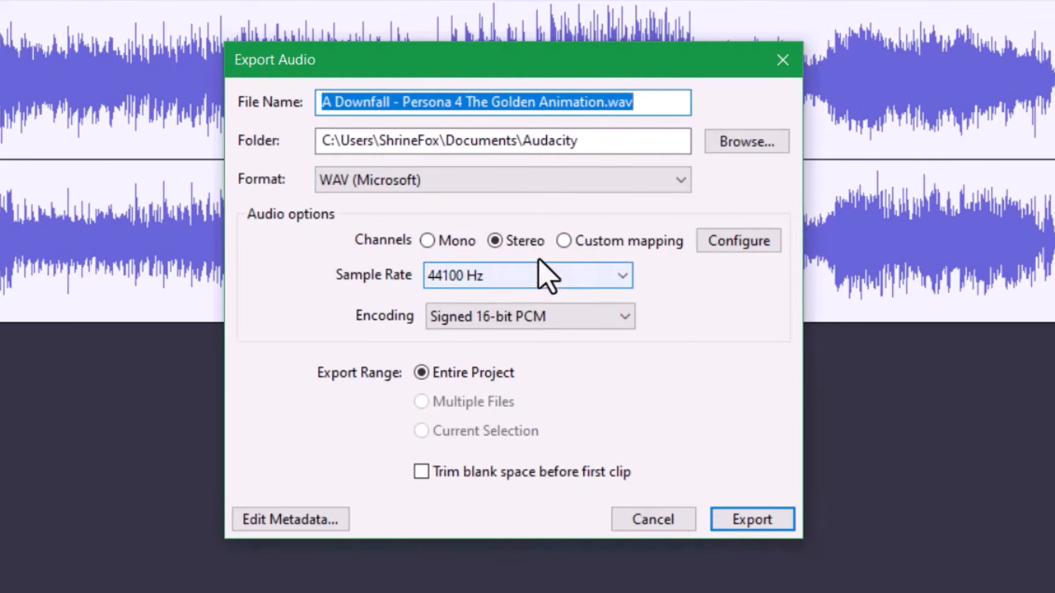
left_click(526, 317)
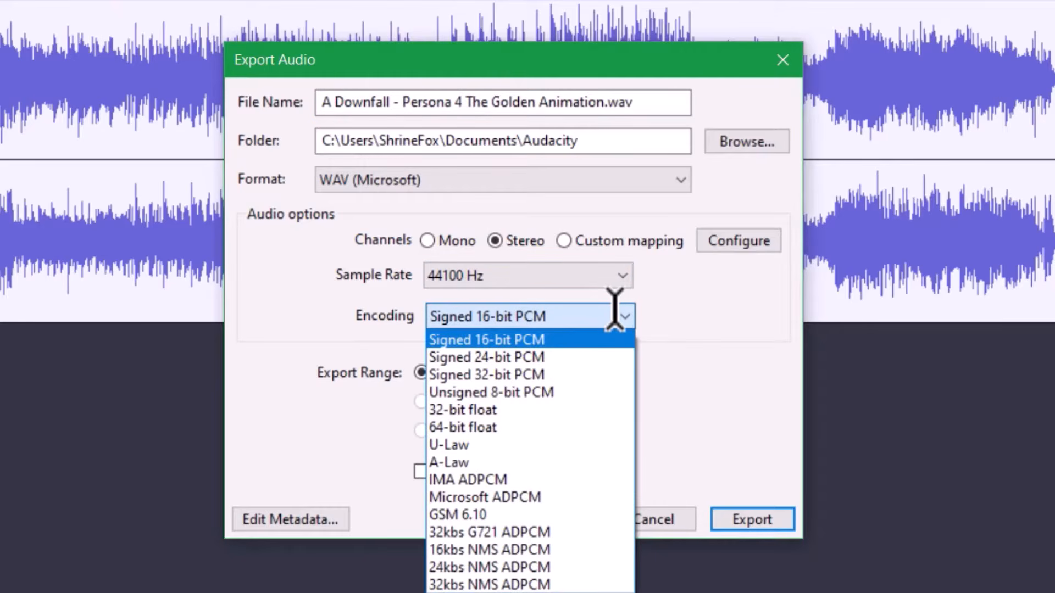
left_click(733, 170)
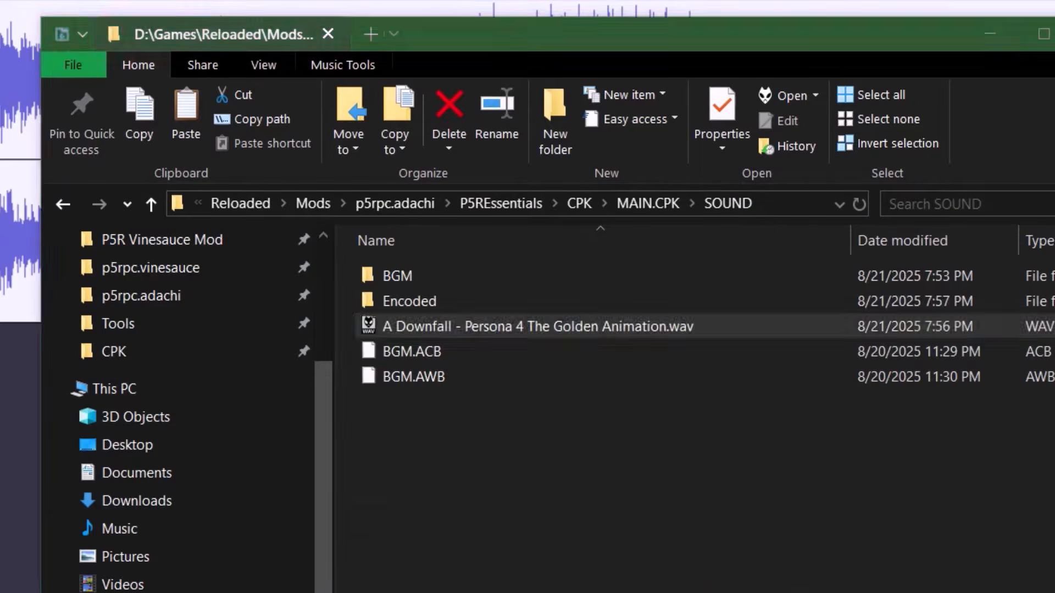
- Set the export save location to the MAIN.CPK\SOUND folder path copied from Explorer
left_click(791, 203)
key("ctrl+c")
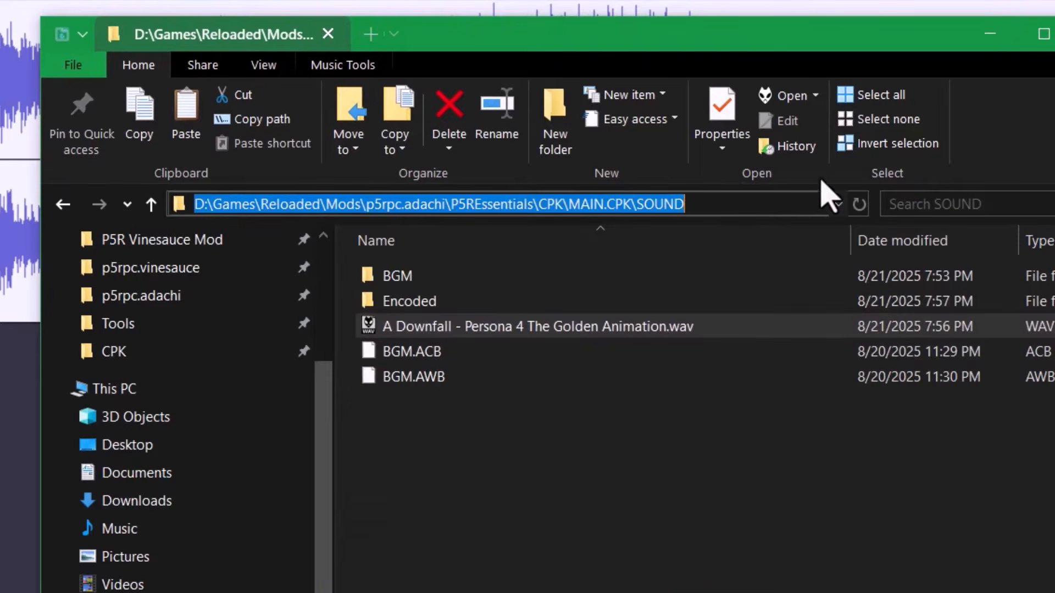
left_click(1003, 33)
left_click(682, 137)
key("ctrl+v")
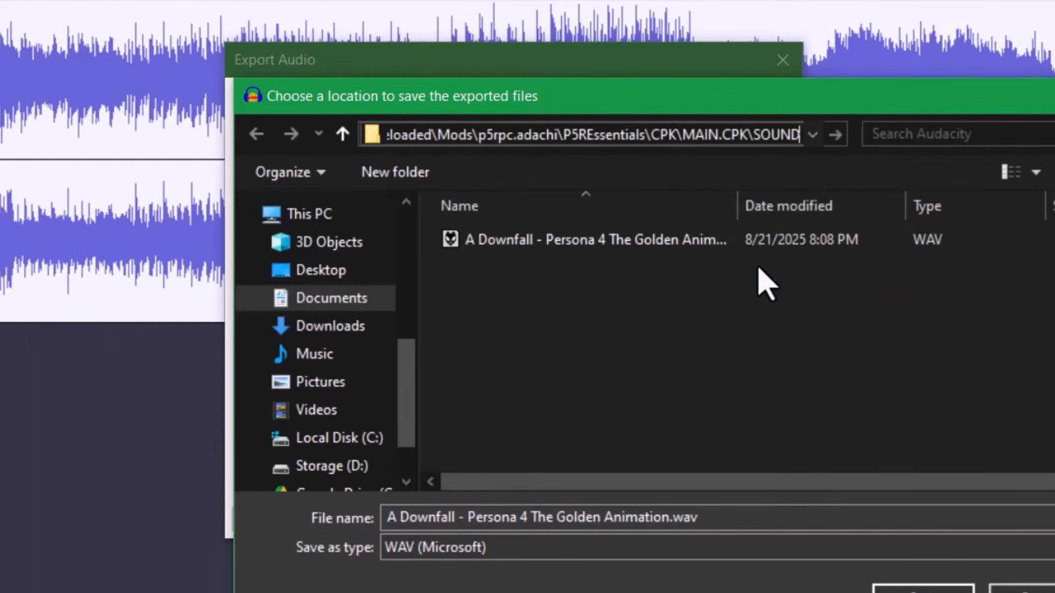
key("Return")
key("Return")
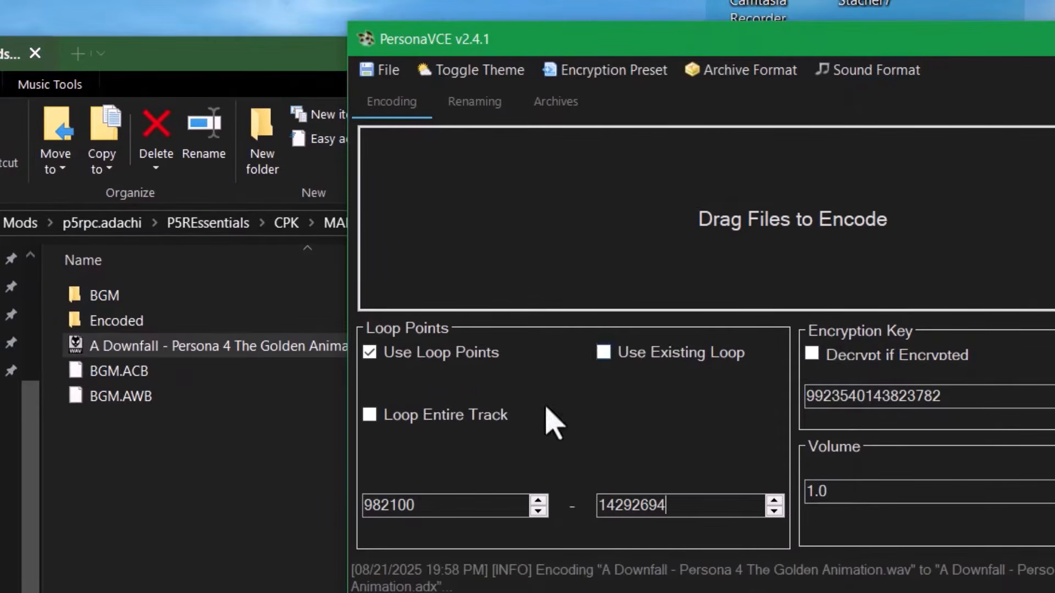
- Replace the old Encoded folder by encoding the A Downfall WAV as a looping ADX (982100–14292694), then play it
left_click(152, 320)
key("Delete")
left_click_drag(134, 321, 989, 220)
left_click(797, 133)
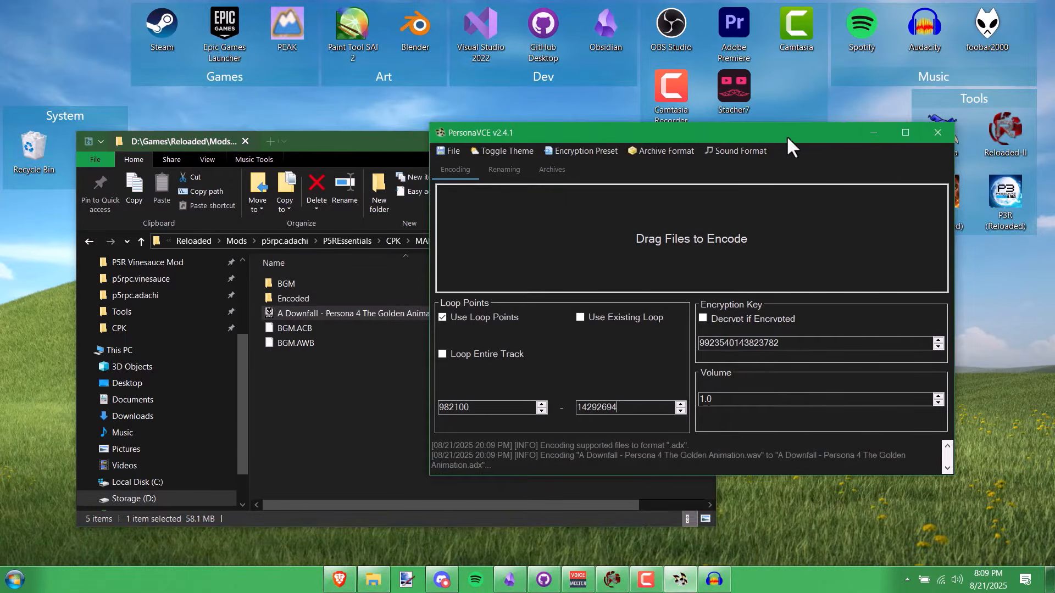
double_click(337, 302)
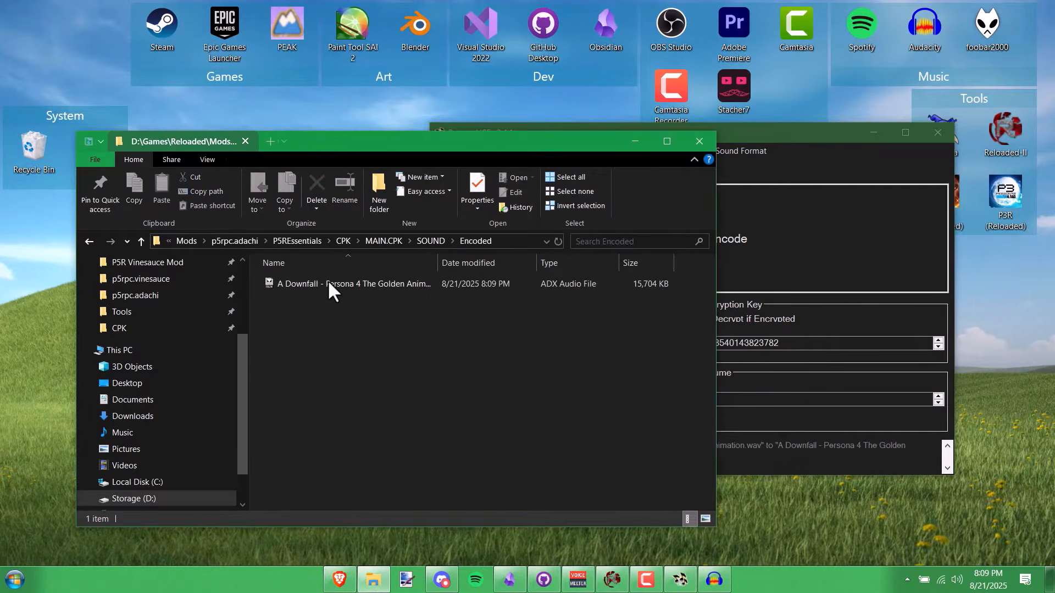
double_click(328, 279)
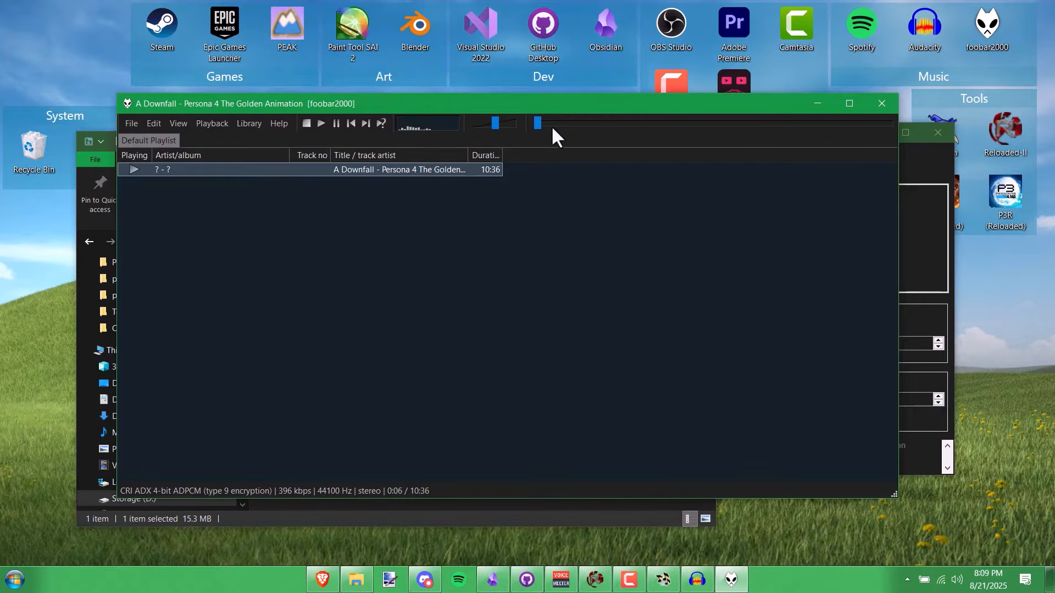
- Skip through the 10:36 ADX playback from 5:26 to 6:01 to test the loop, then close foobar2000
left_click_drag(540, 129, 659, 130)
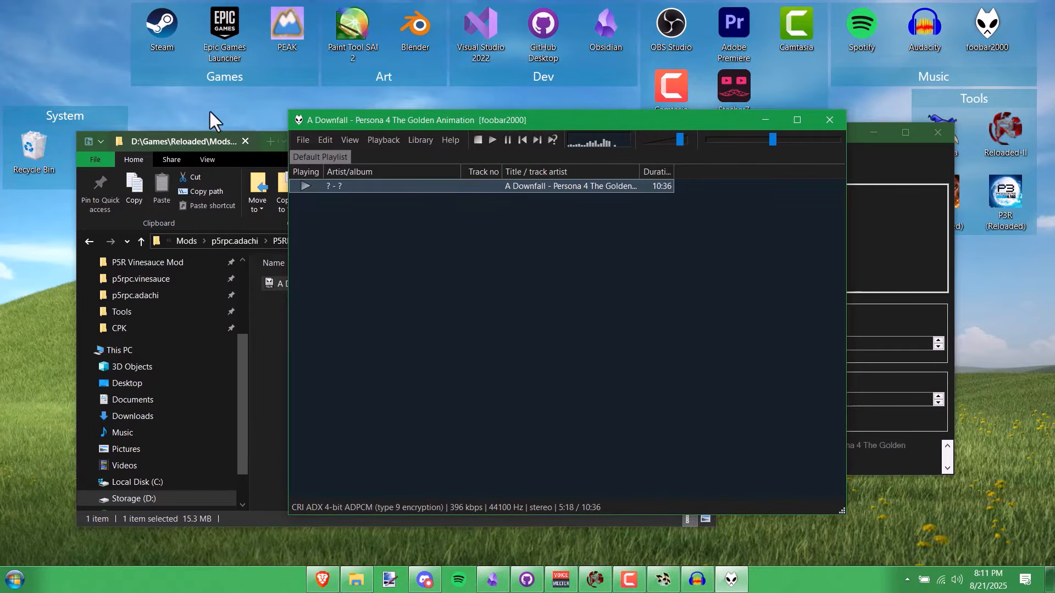
left_click_drag(97, 114, 94, 11)
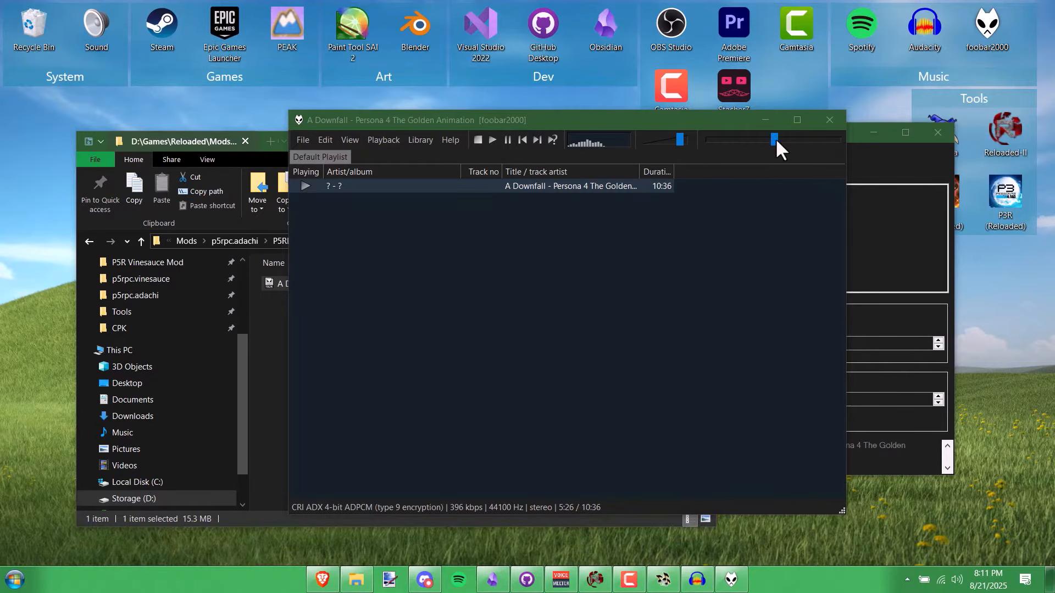
left_click_drag(776, 140, 782, 140)
left_click(827, 124)
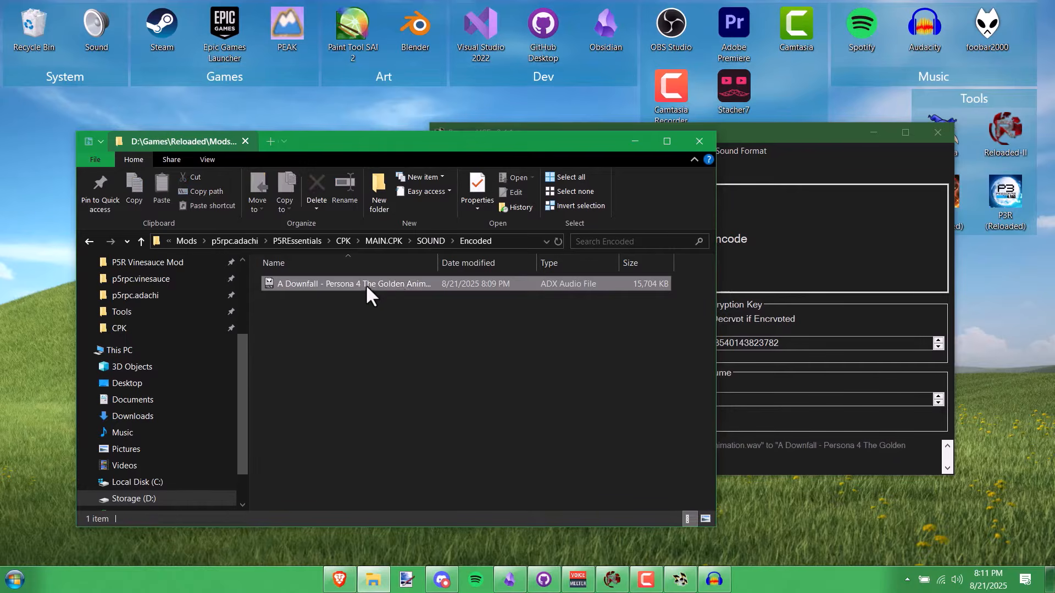
- Widen the Name column and open the SOUND > BGM folder
left_click_drag(438, 263, 541, 264)
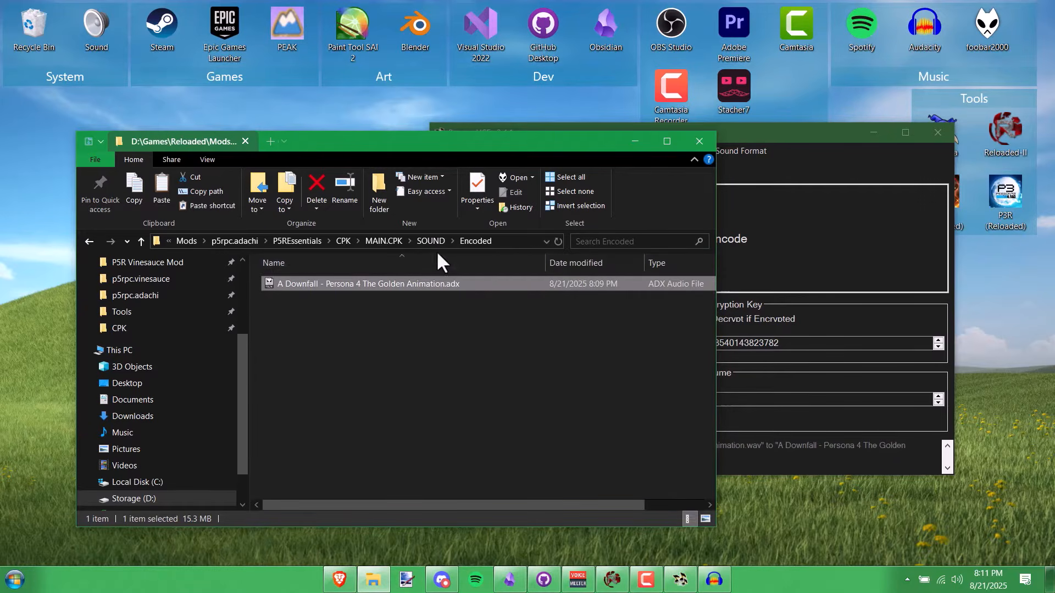
left_click(427, 242)
double_click(362, 283)
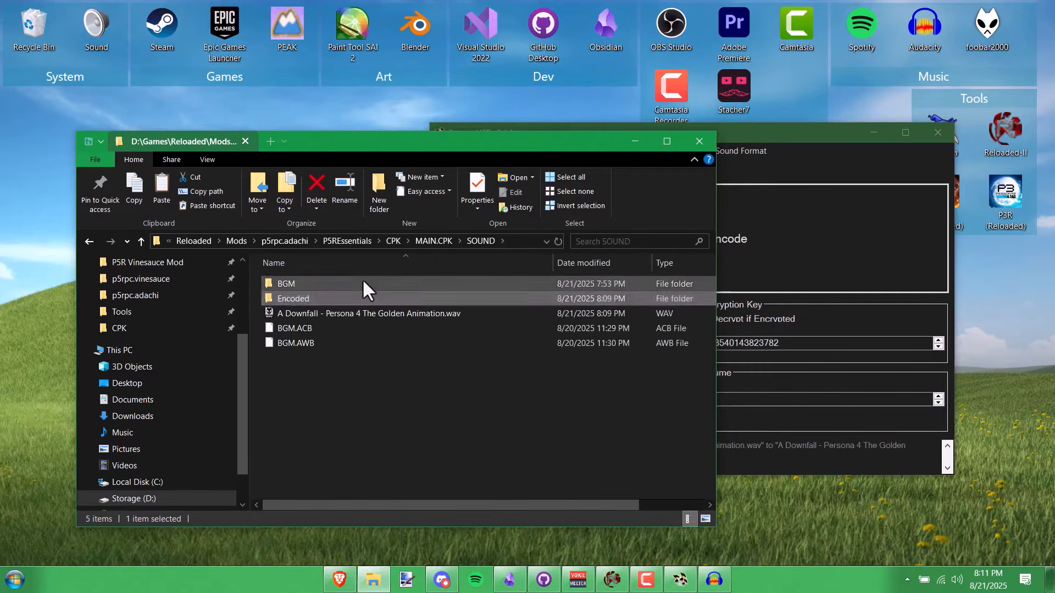
scroll(360, 307, "down", 6)
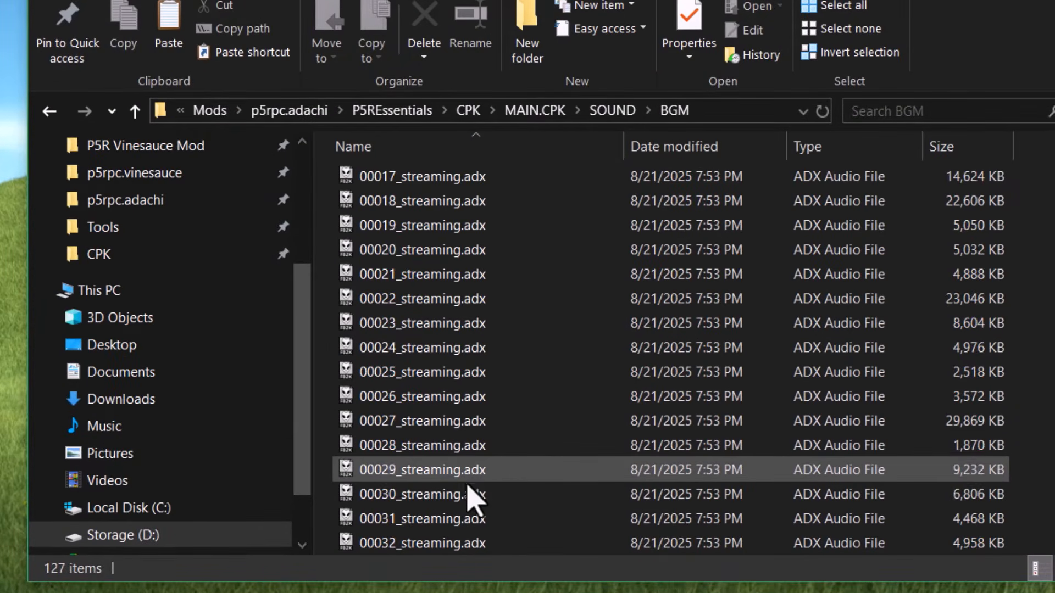
- Swap the original 00030_streaming.adx for the encoded ADX, renamed to 00030_streaming.adx
left_click(469, 491)
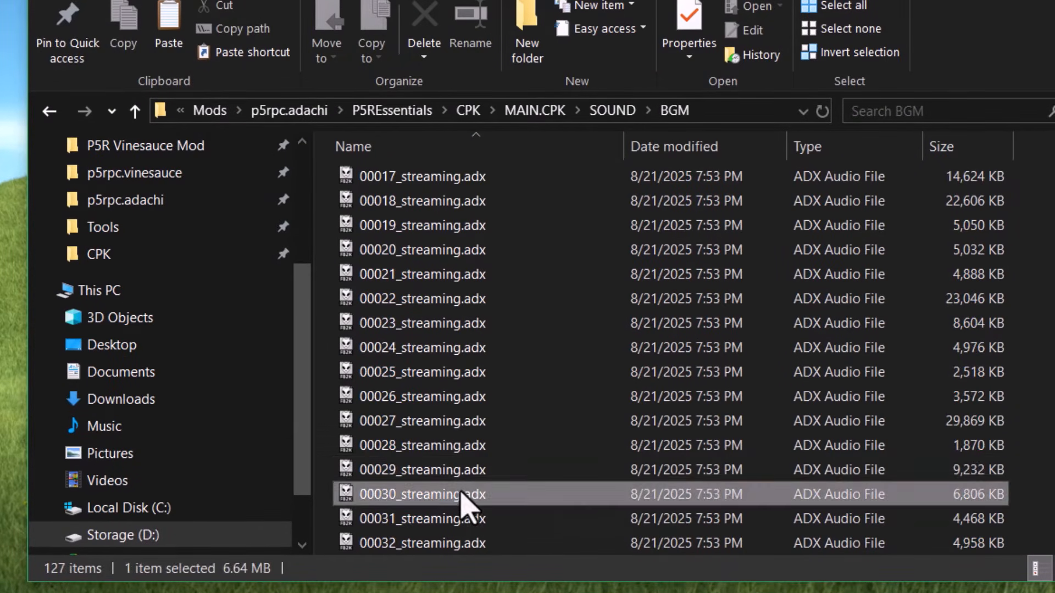
key("Delete")
left_click(598, 404)
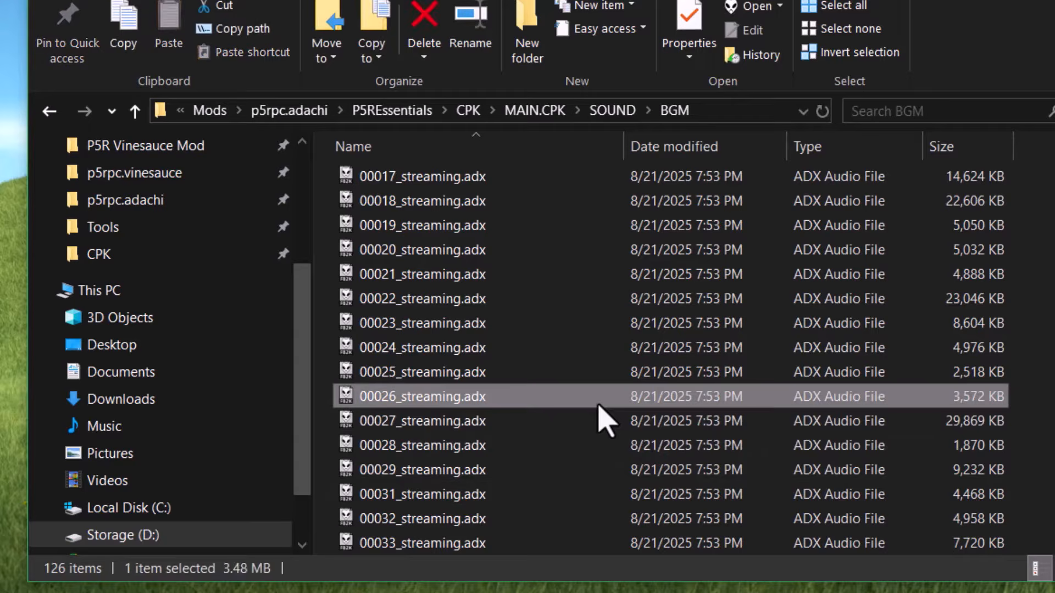
key("ctrl+v")
key("F2")
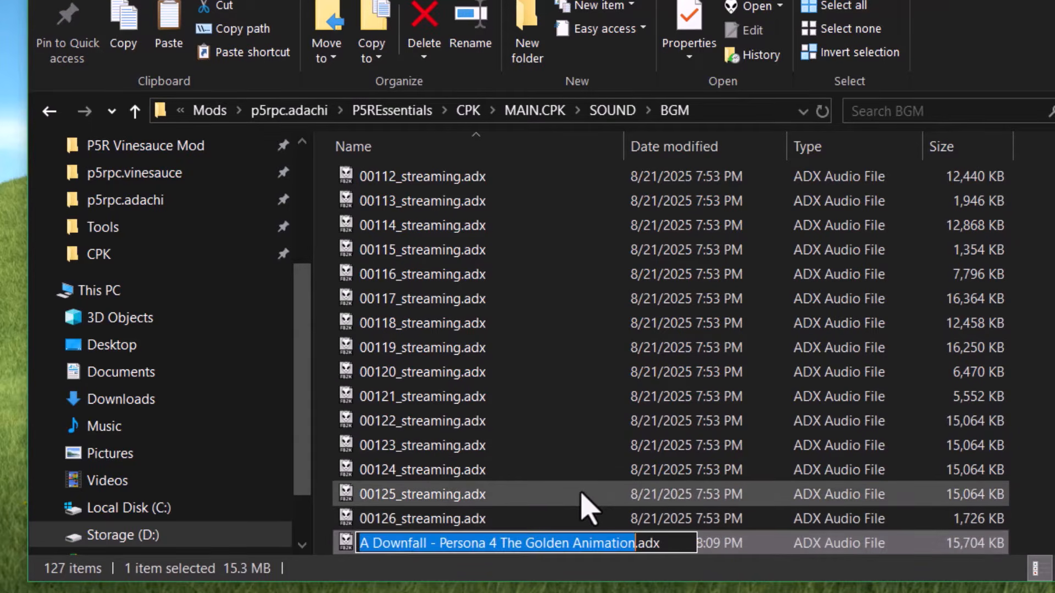
key("BackSpace")
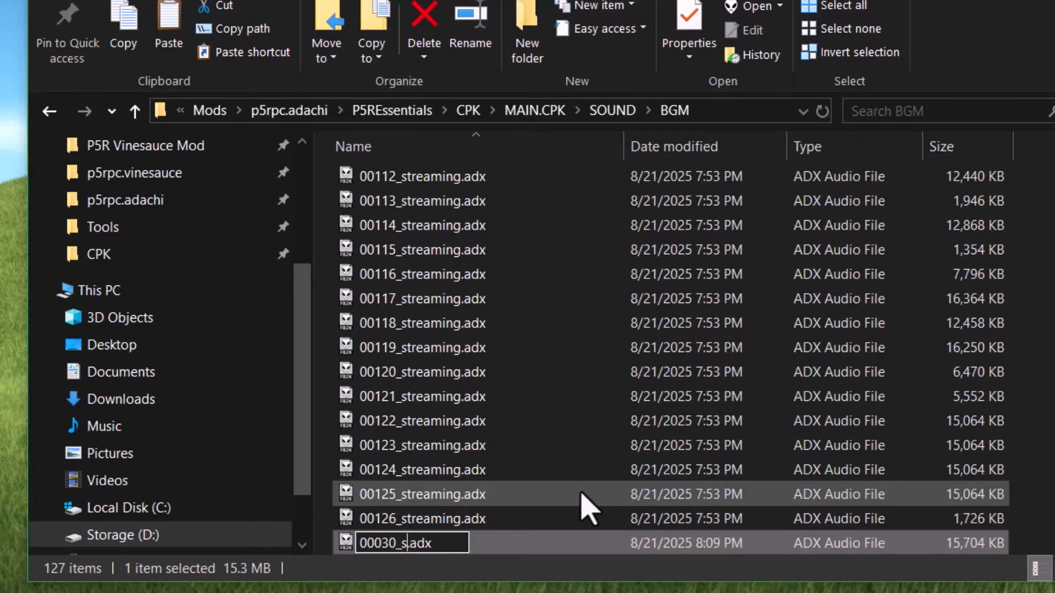
key("Return")
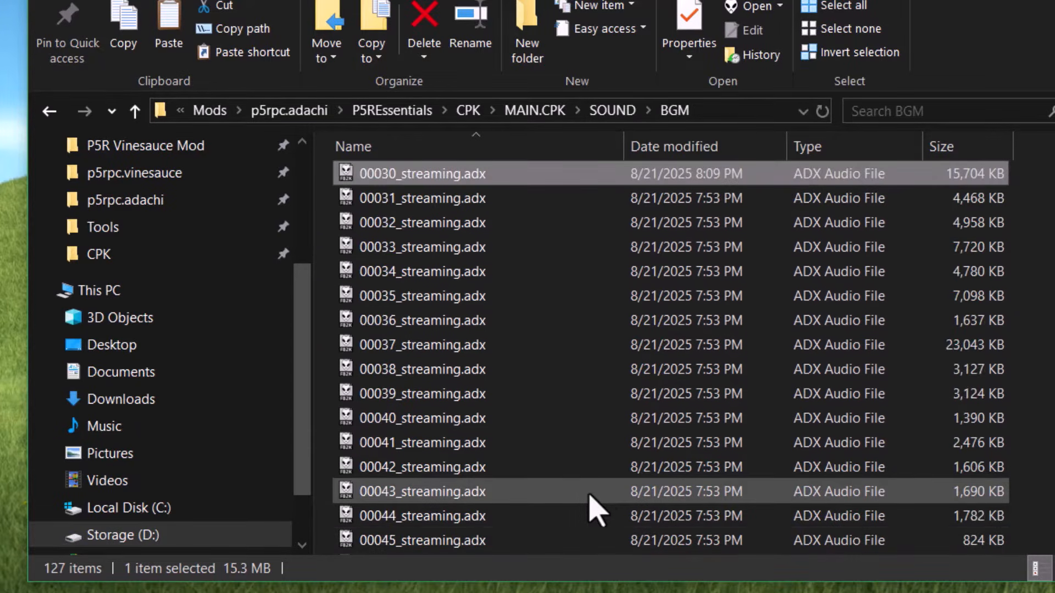
left_click(632, 113)
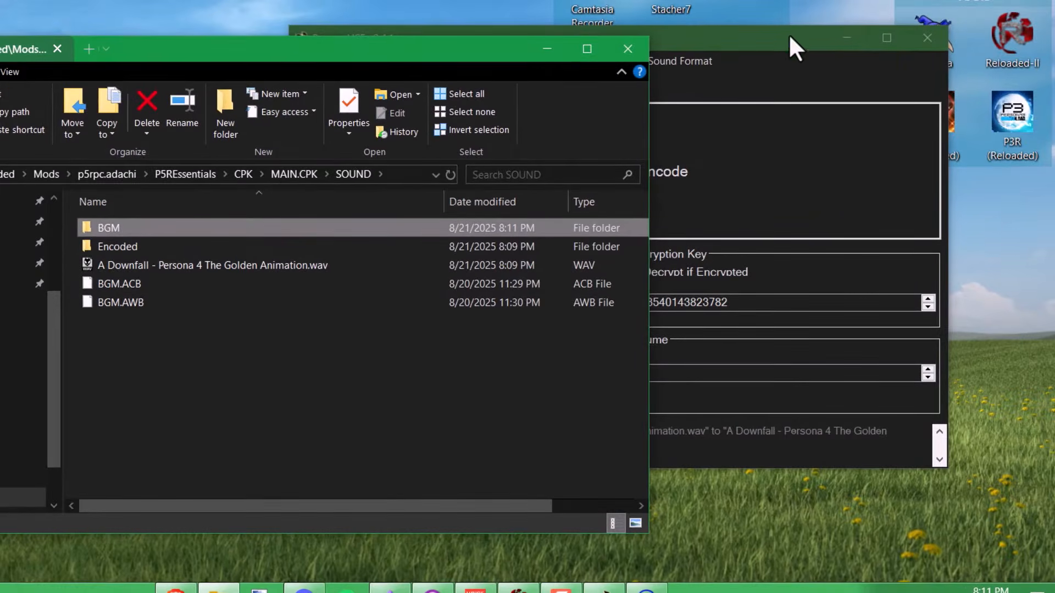
- Repack the BGM folder via PersonaVCE's Archives tab, then select the rebuilt BGM.ACB and BGM.AWB
left_click(789, 34)
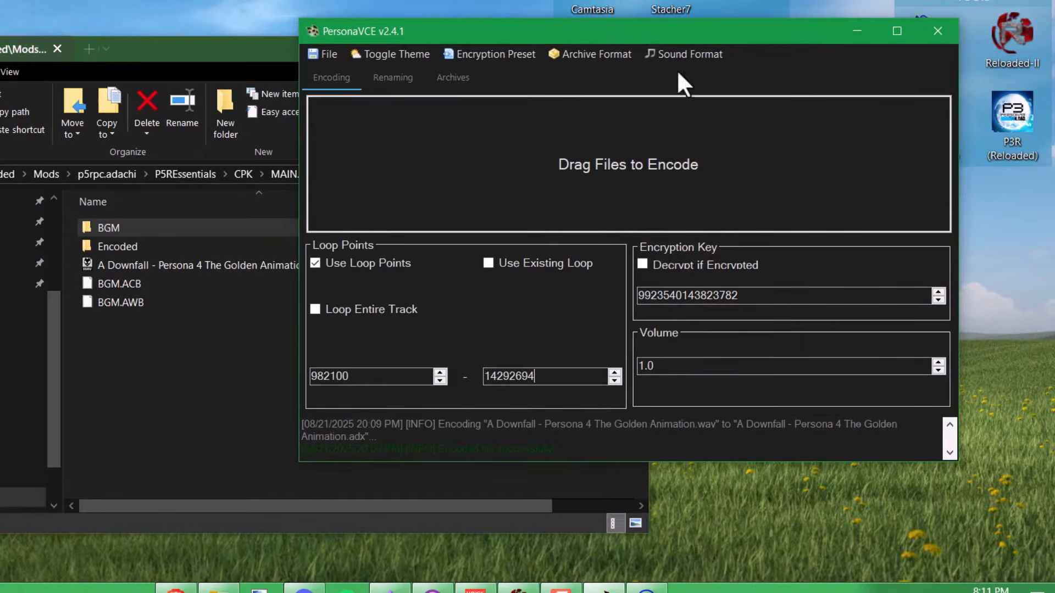
left_click(463, 78)
left_click_drag(506, 31, 577, 13)
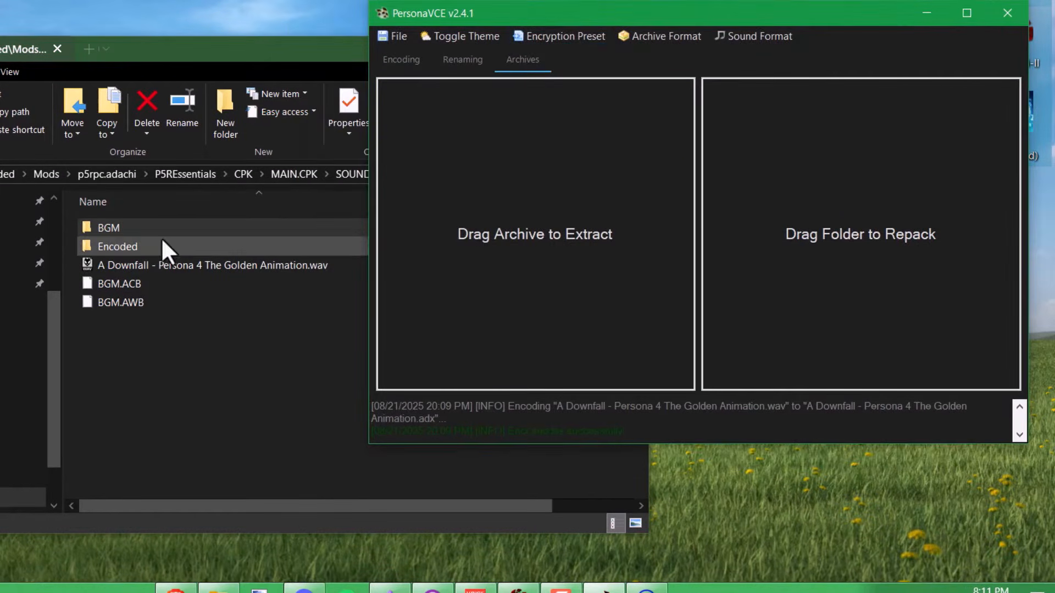
left_click_drag(114, 229, 885, 249)
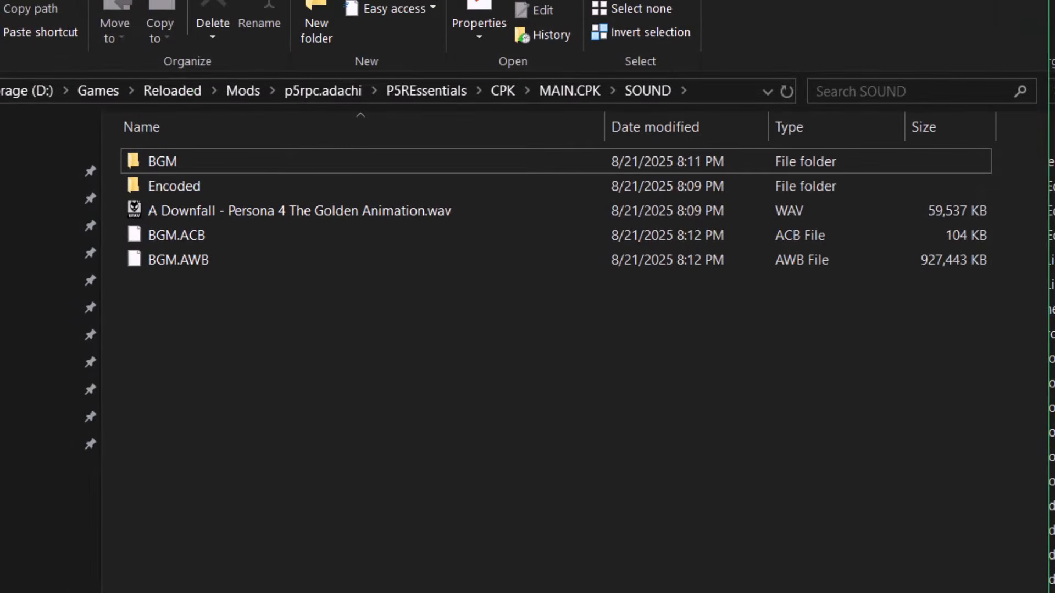
left_click(840, 263)
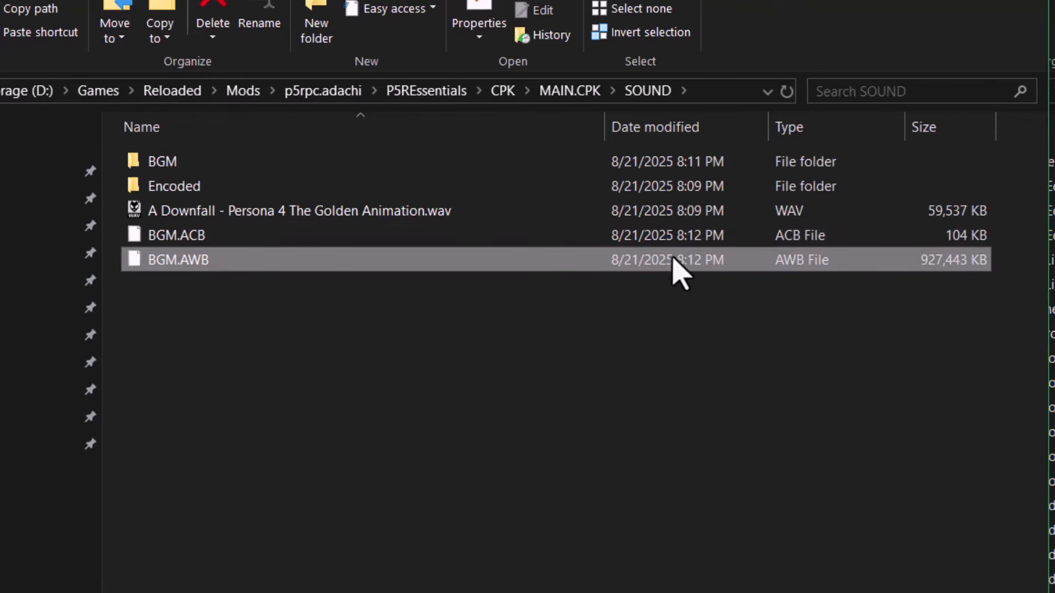
left_click_drag(662, 300, 649, 246)
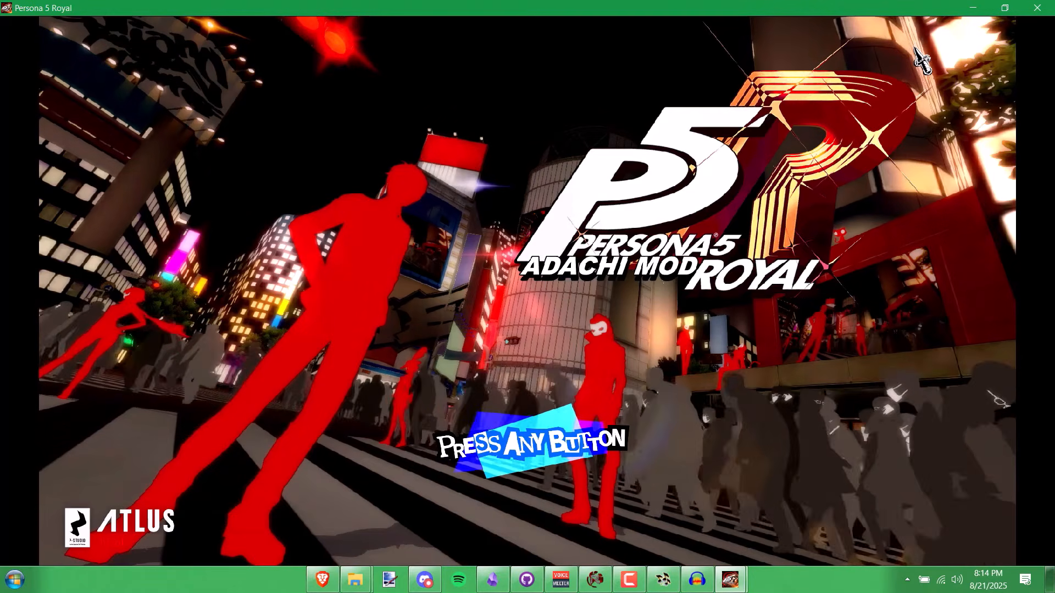
- Advance past the Press Any Button screen to the P5R main menu
left_click(916, 75)
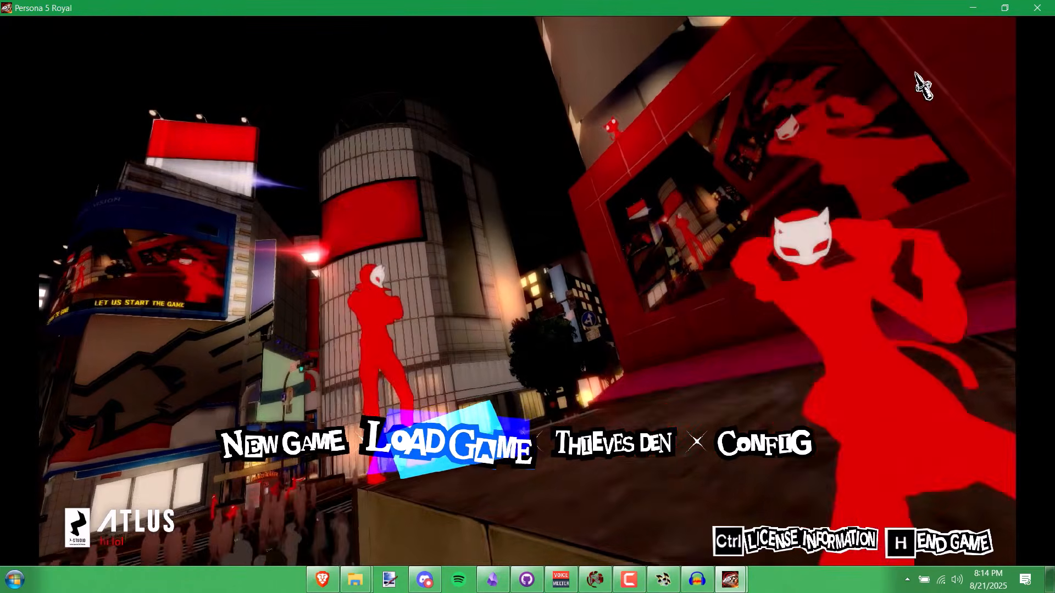
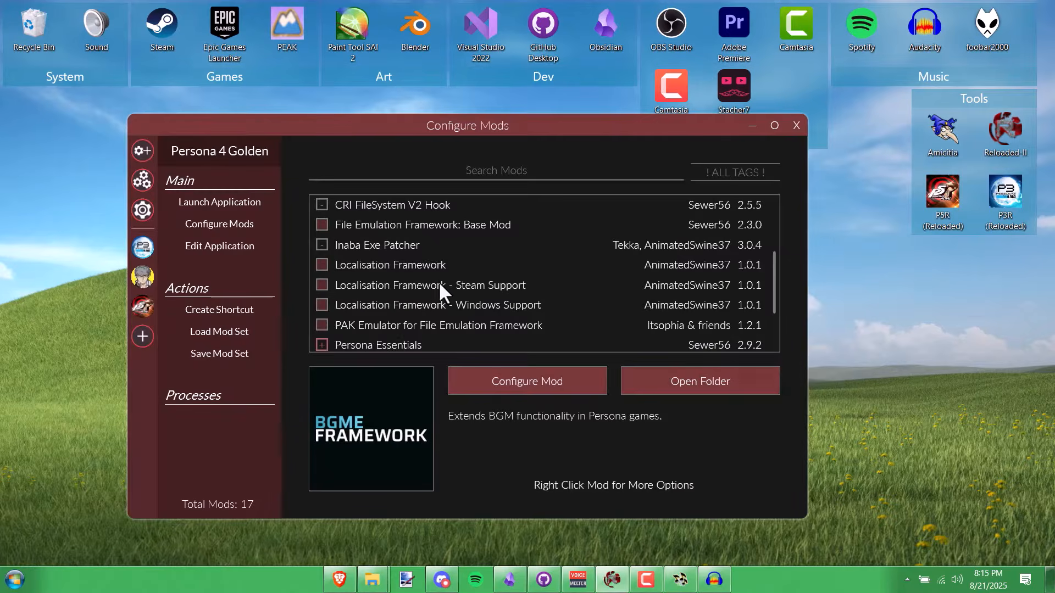
- Scroll back to the top of the mod list and select AWB Emulator for File Emulation Framework
scroll(453, 288, "down", 2)
scroll(444, 276, "up", 4)
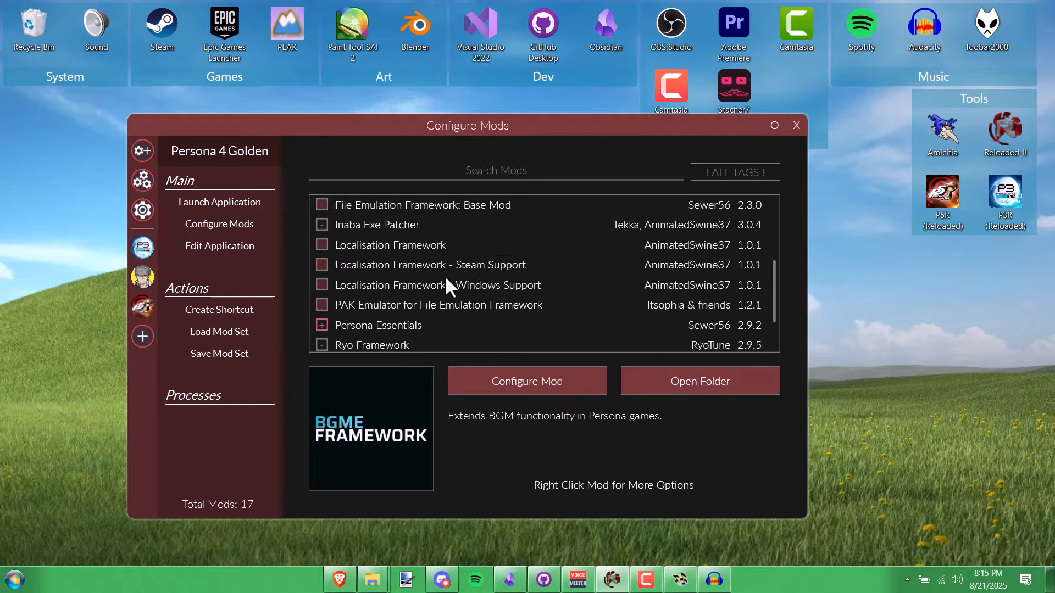
scroll(444, 276, "up", 1)
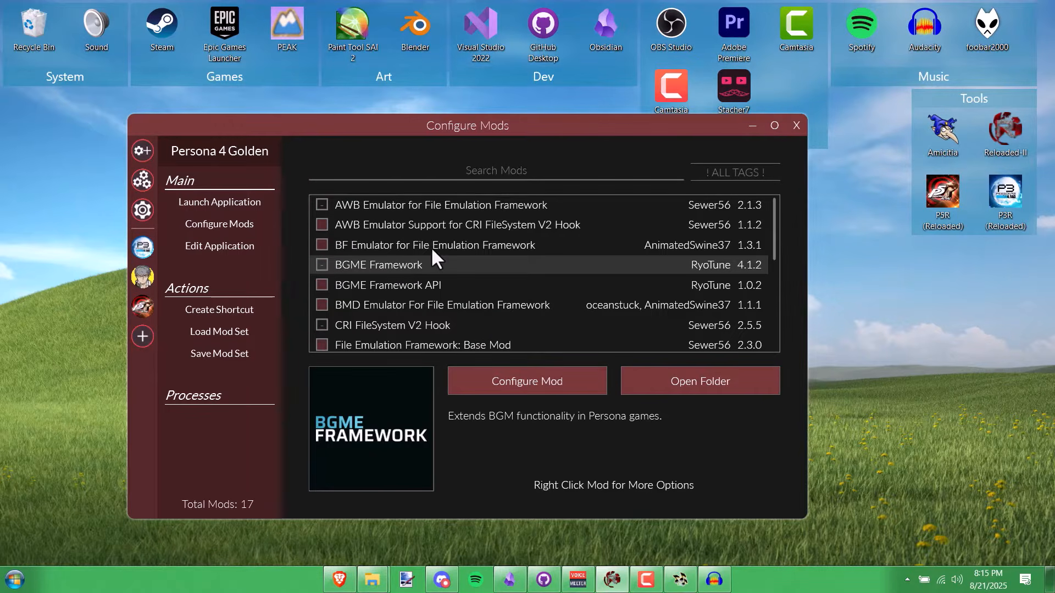
left_click(374, 204)
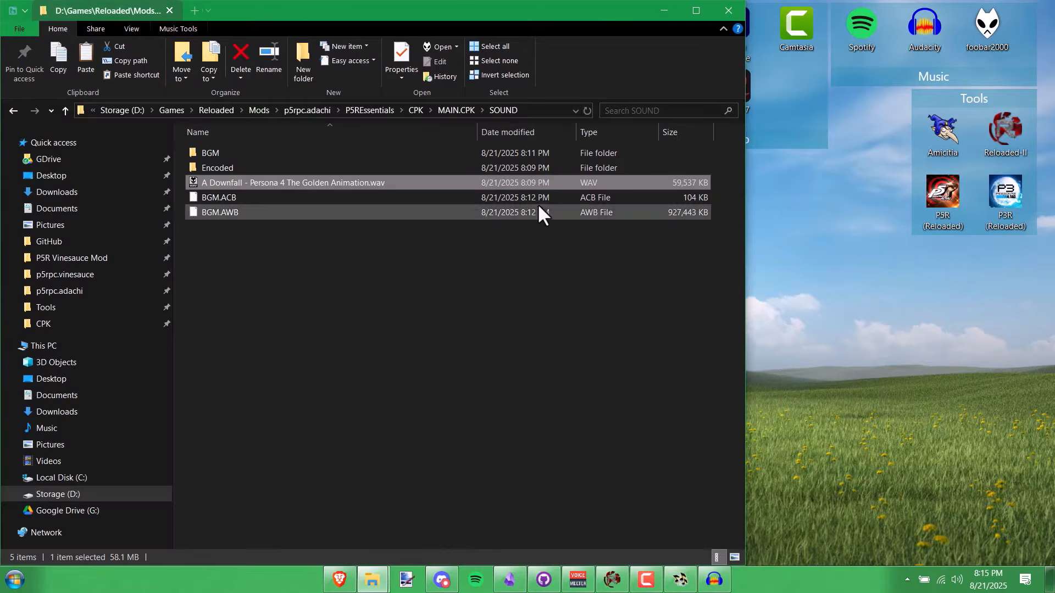
- Inspect BGM.ACB and BGM.AWB, then open the BGM folder to check 00030_streaming.adx
left_click(500, 153)
left_click(393, 199)
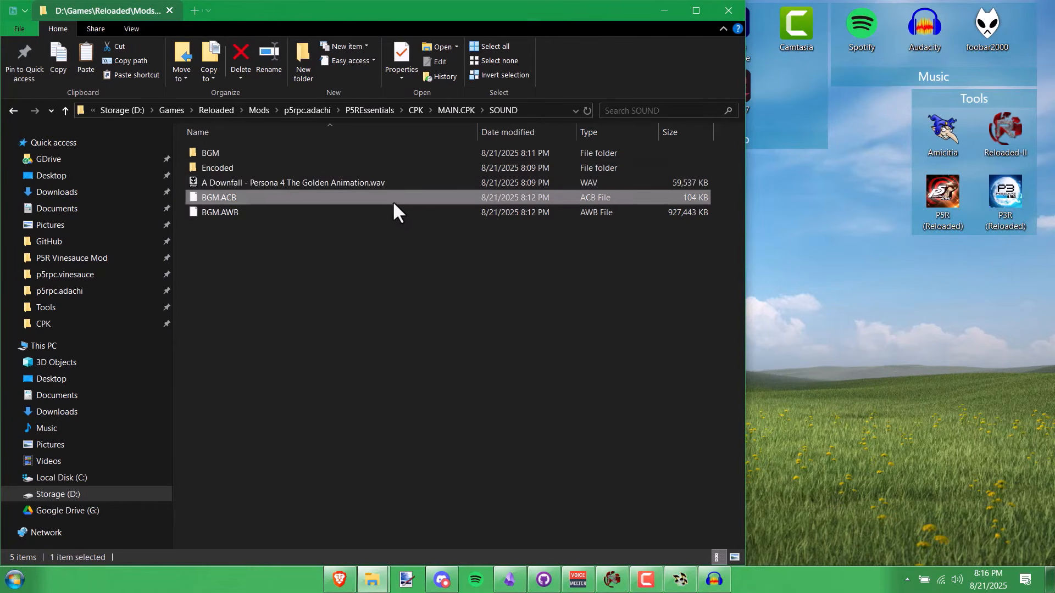
left_click(391, 213)
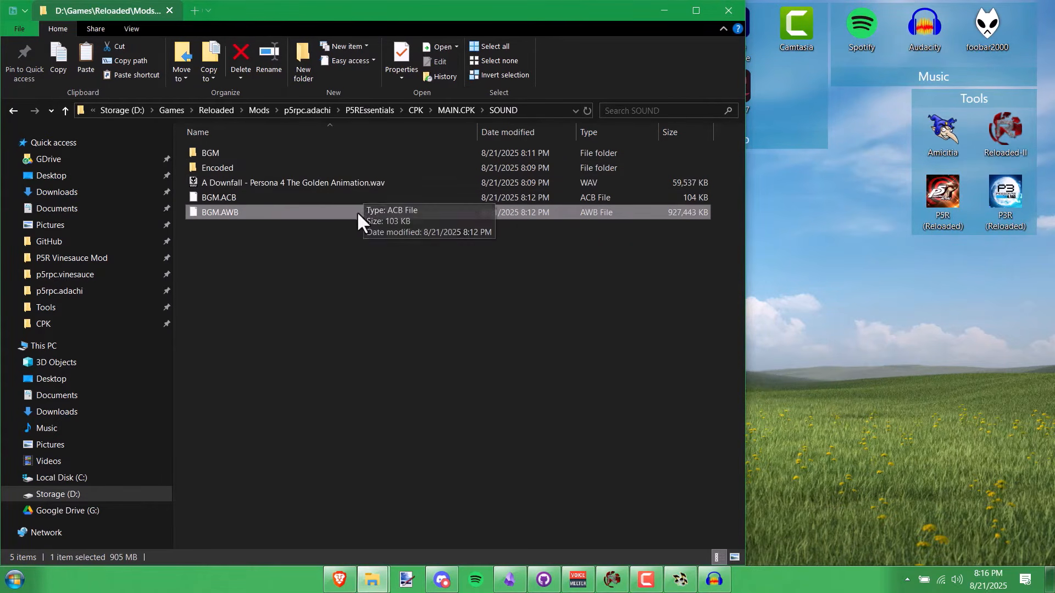
left_click_drag(306, 240, 270, 191)
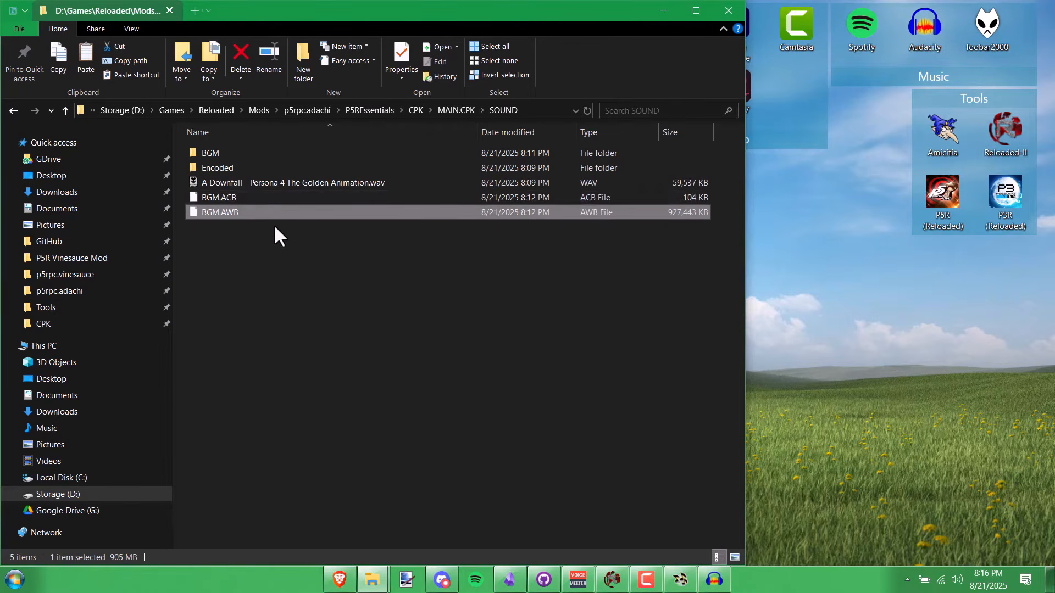
left_click_drag(304, 242, 277, 199)
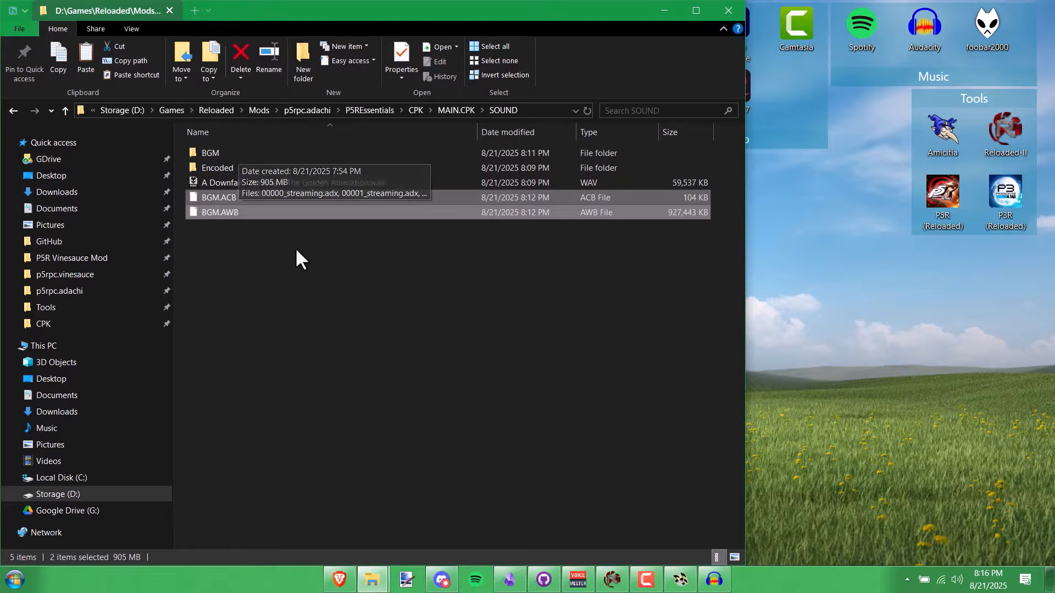
left_click(295, 247)
double_click(243, 156)
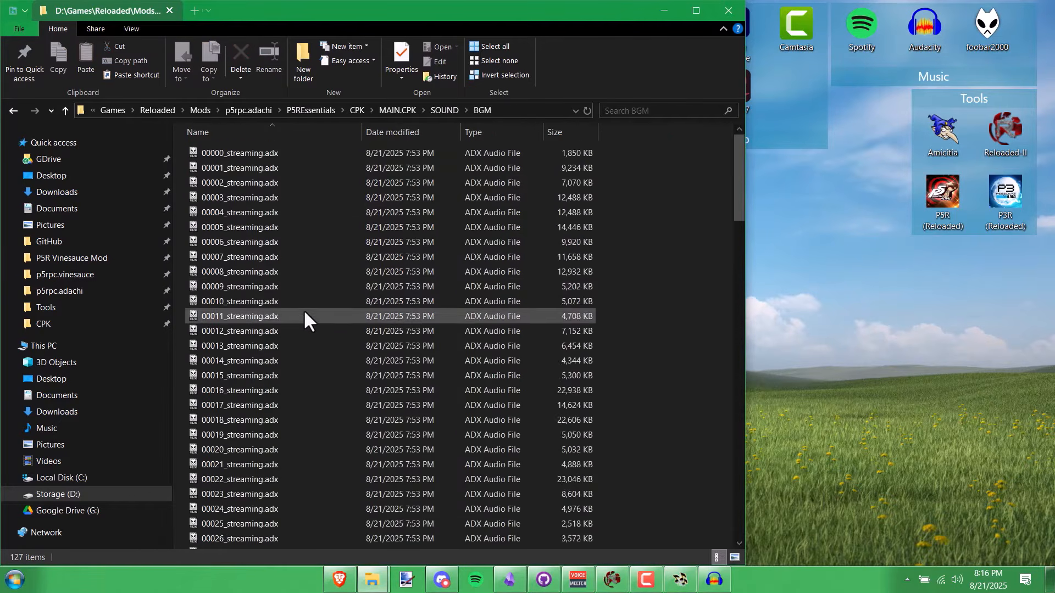
scroll(303, 335, "down", 5)
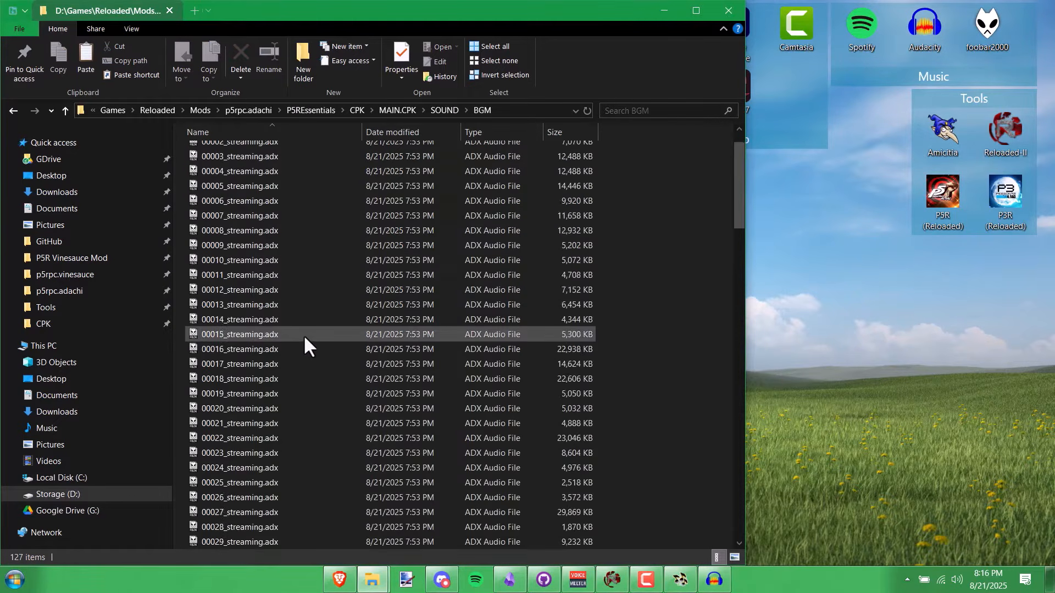
left_click(293, 378)
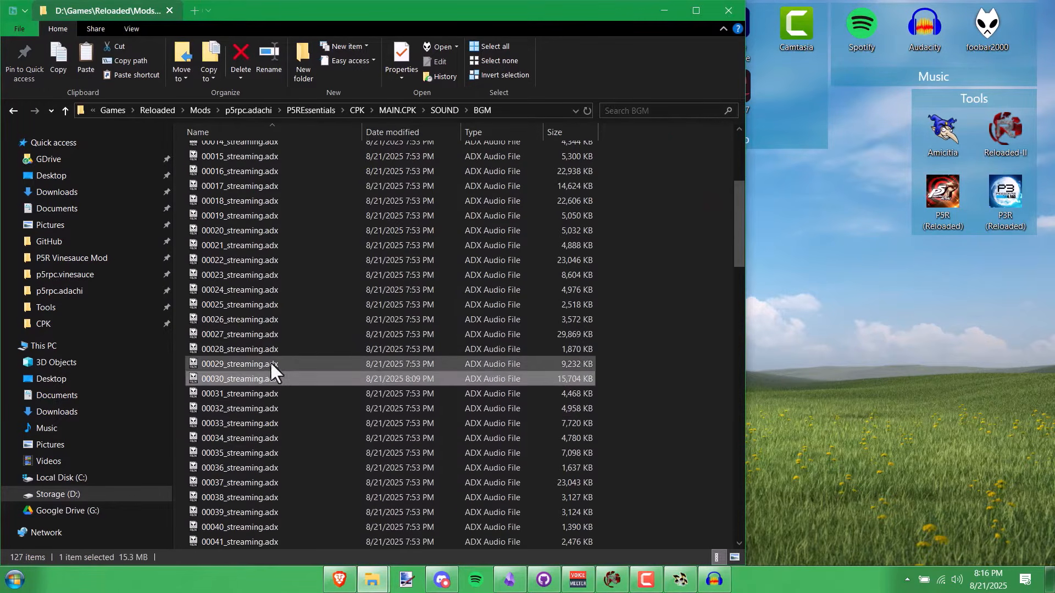
- Back in SOUND, widen the window to show Type and Size columns, and open a second tab
left_click(443, 111)
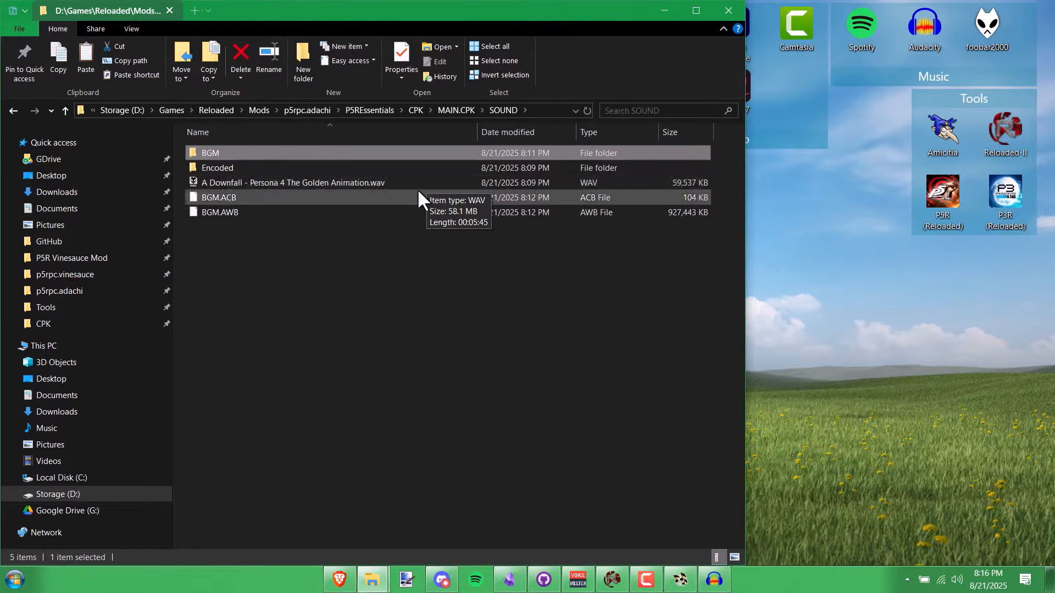
left_click(414, 182)
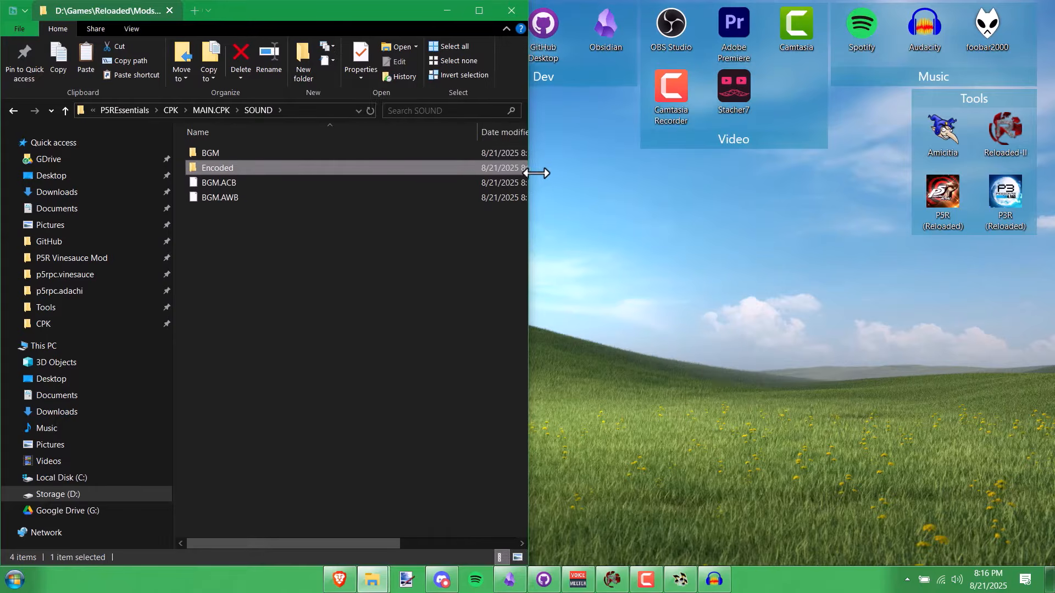
left_click_drag(536, 173, 572, 173)
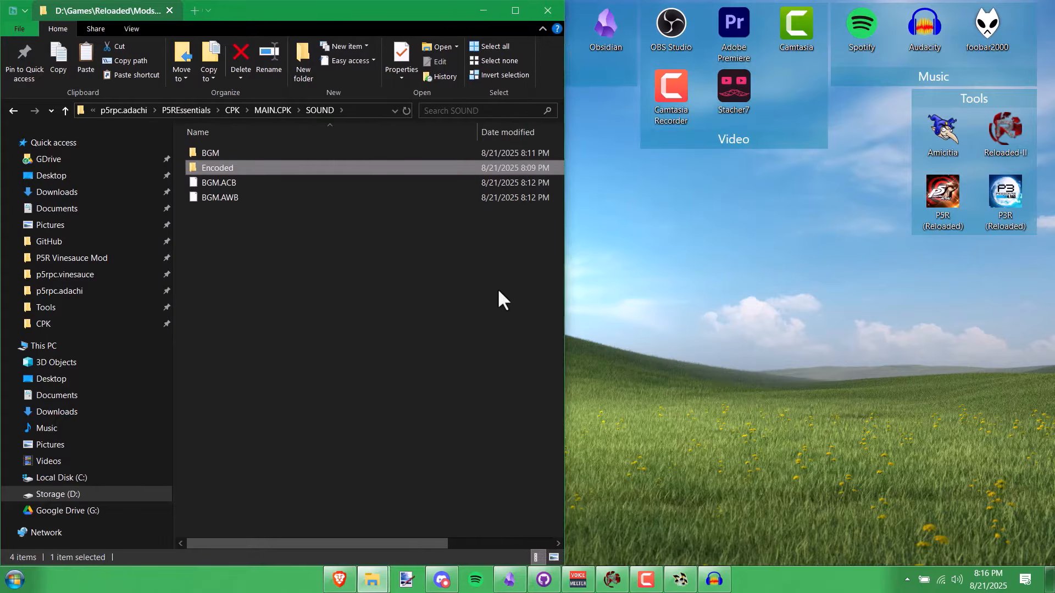
left_click_drag(477, 132, 292, 137)
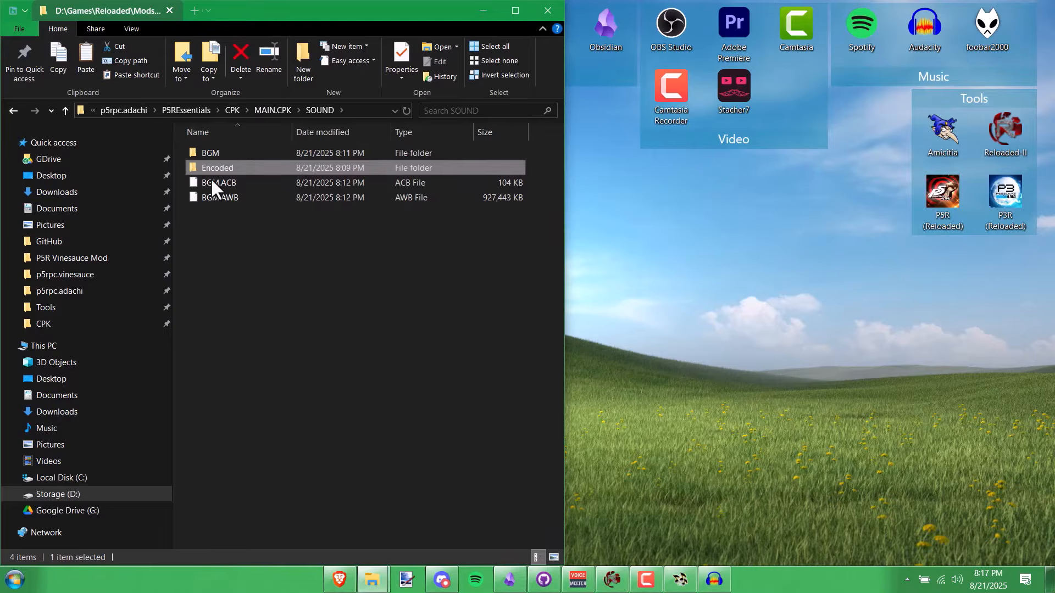
left_click(193, 6)
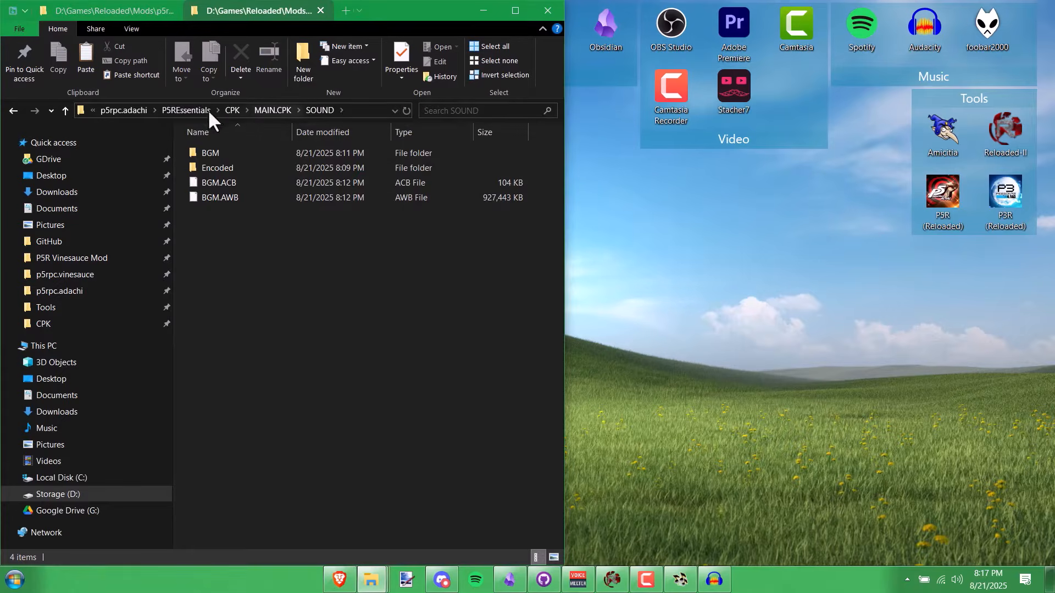
- Open the p5rpc.adachi mod's FEmulator folder beside SOUND and create an AWB folder in it
left_click(123, 110)
double_click(349, 186)
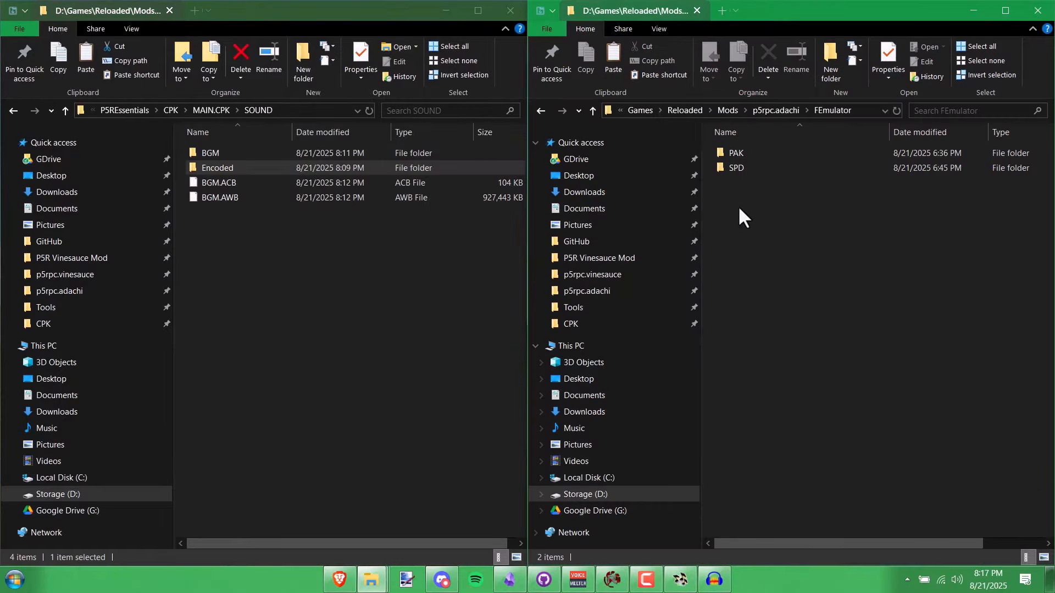
left_click_drag(263, 168, 714, 167)
right_click(794, 205)
key("ctrl+shift+n")
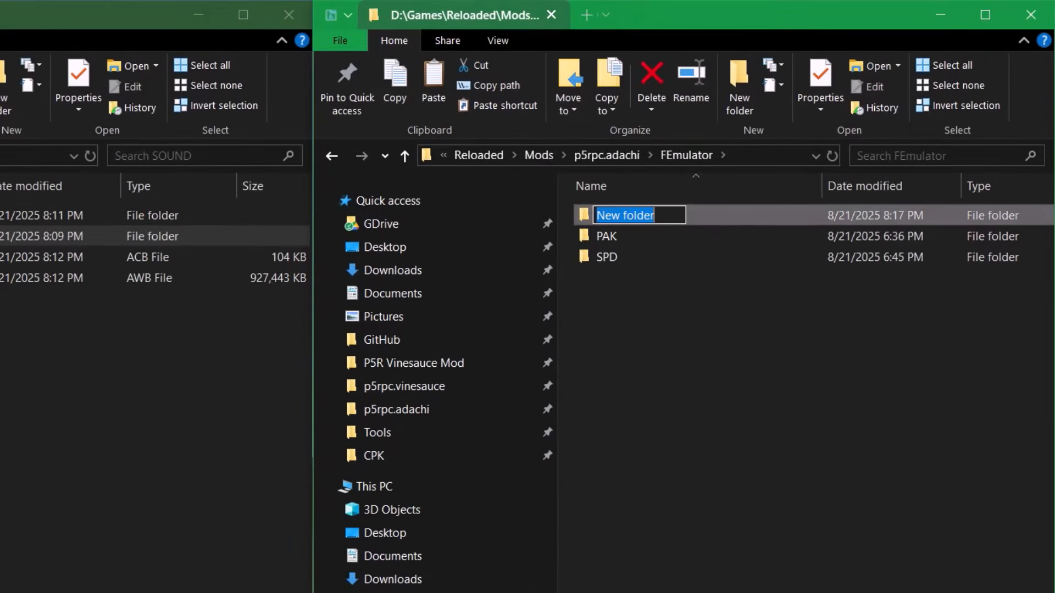
key("Return")
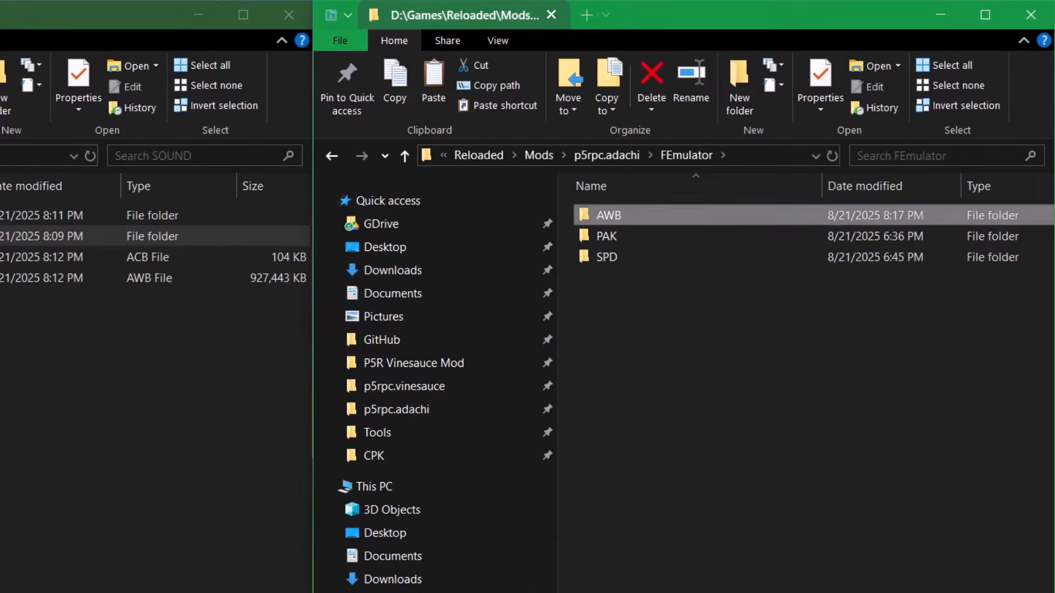
key("Return")
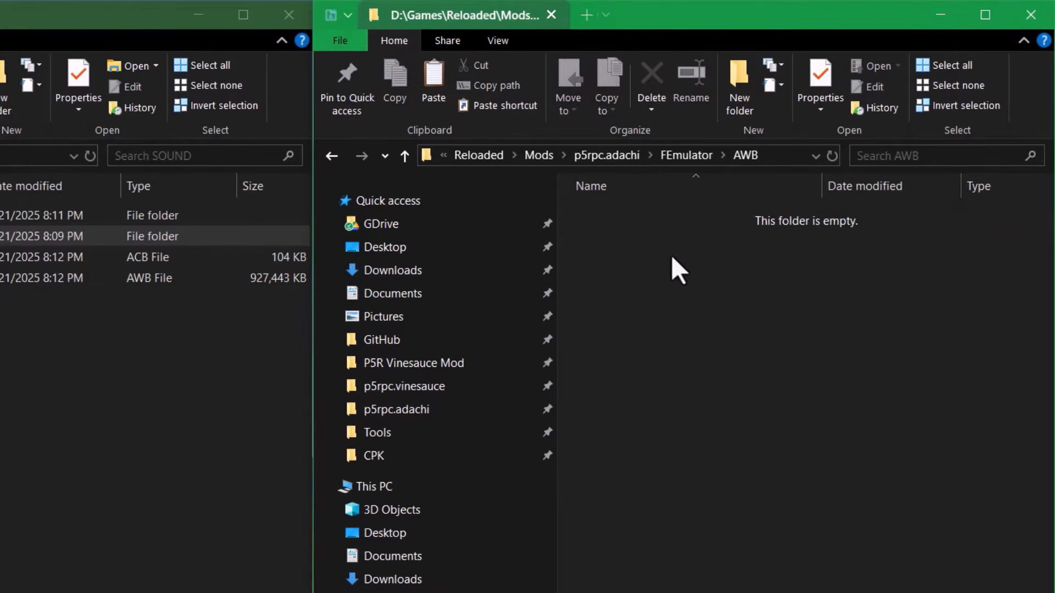
- Browse FEmulator's AWB and PAK\CALENDAR folders to compare their structure
left_click(696, 155)
double_click(642, 219)
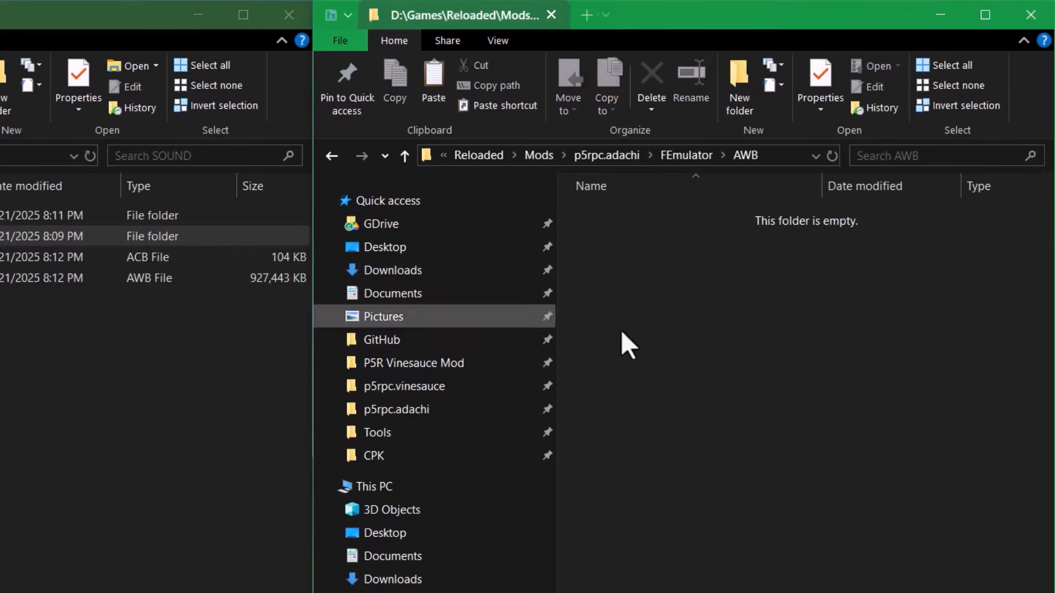
left_click(699, 157)
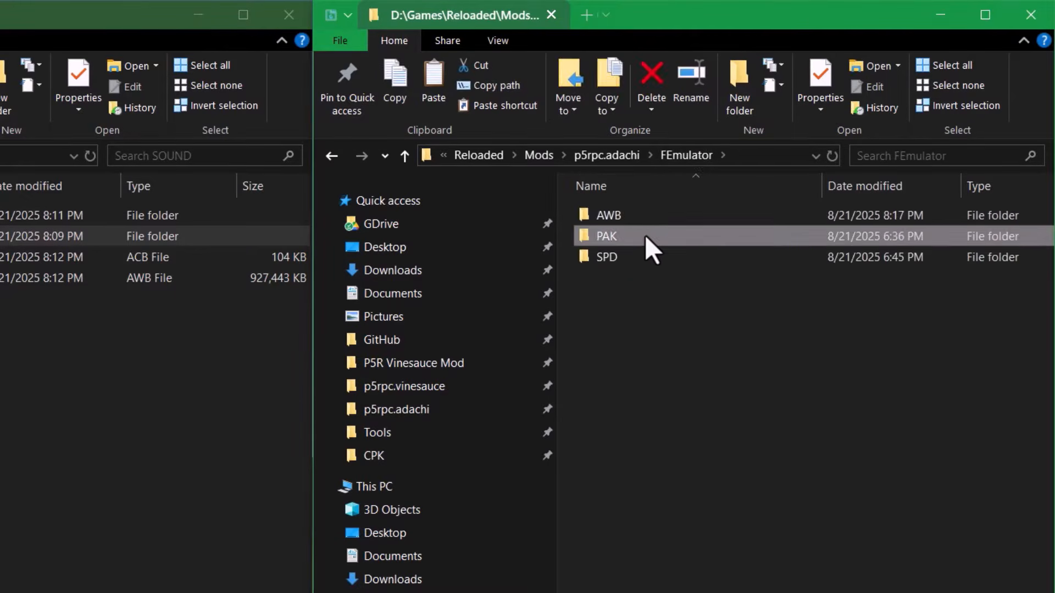
double_click(645, 236)
double_click(655, 213)
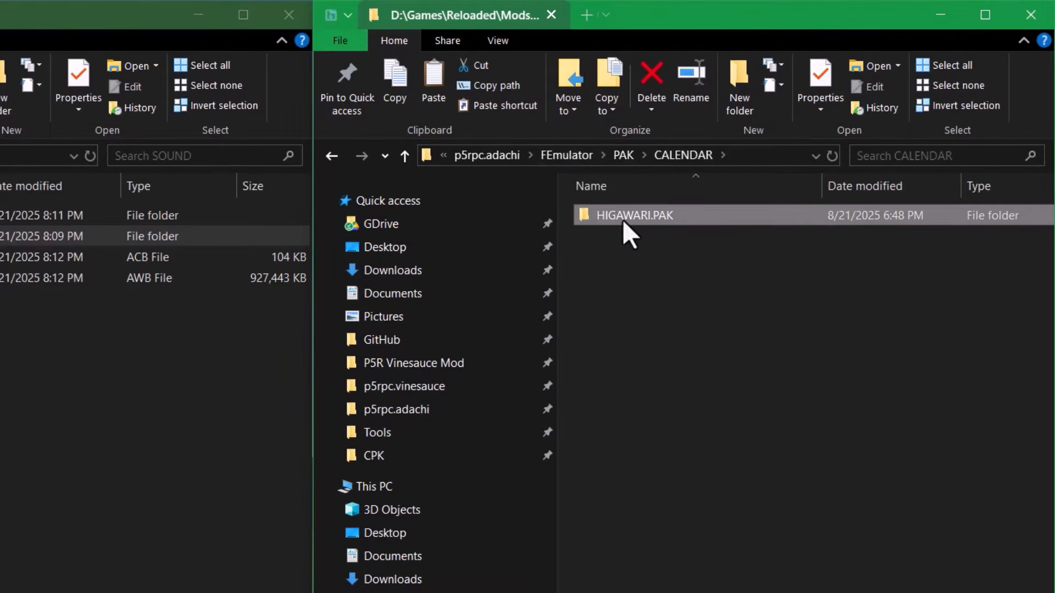
left_click(625, 156)
left_click(573, 155)
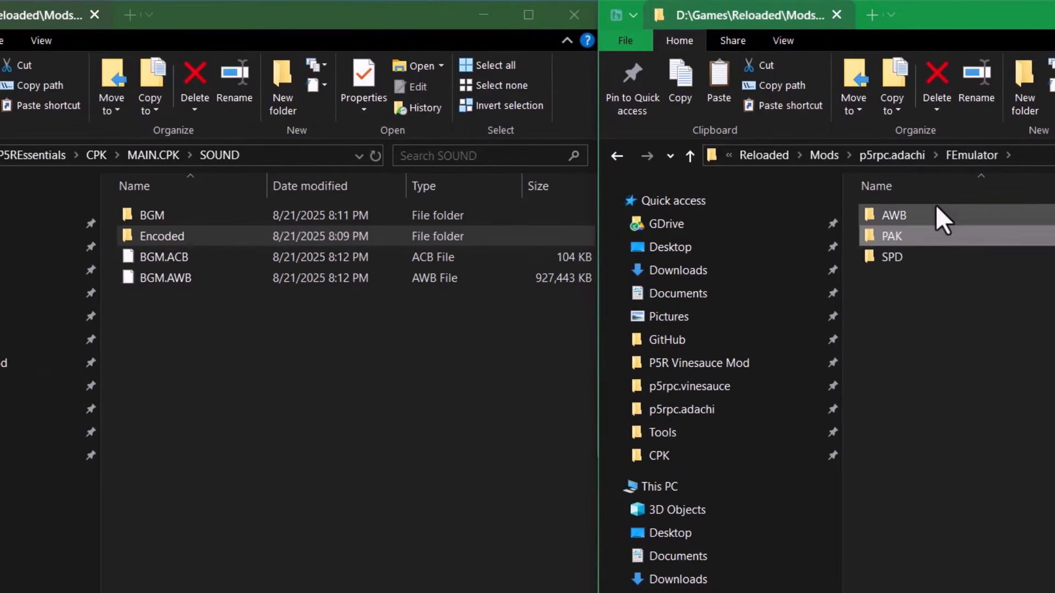
- Inside AWB, create a folder named SOUND, then delete it again
double_click(936, 214)
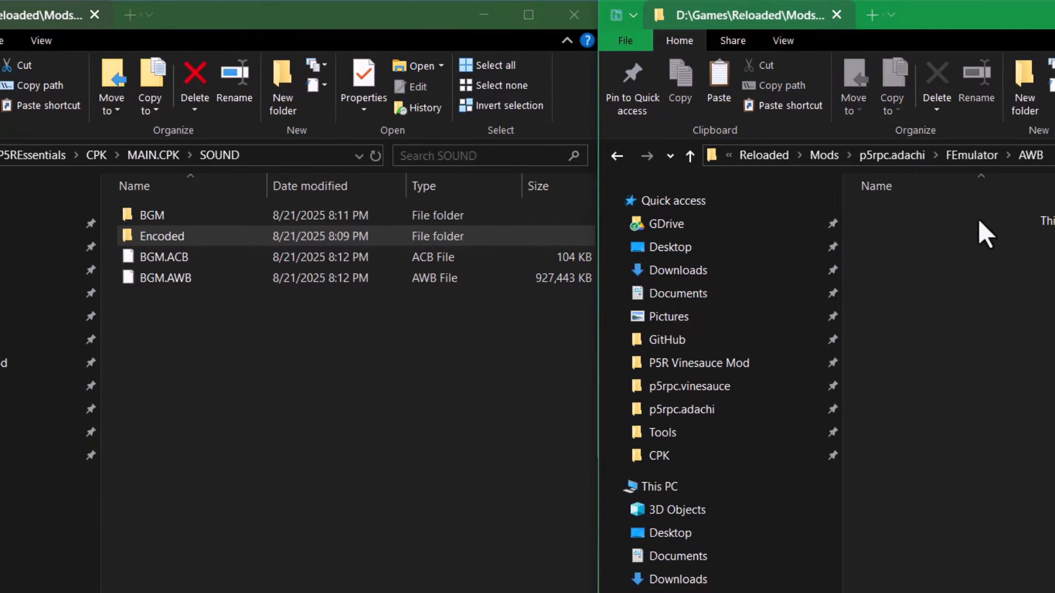
left_click(1028, 98)
type("SOUND")
key("Return")
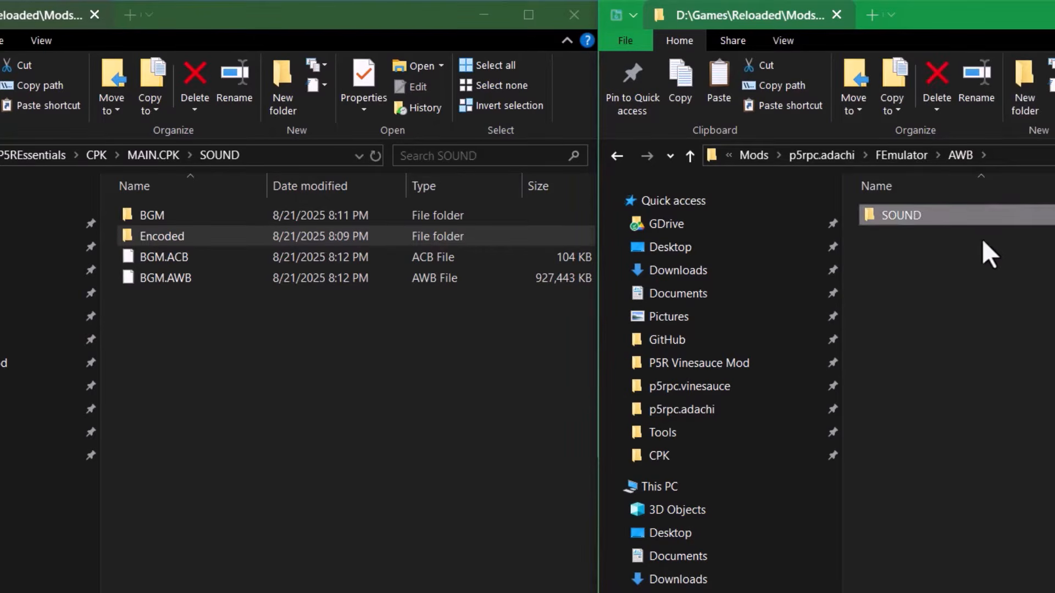
left_click(967, 237)
right_click(961, 219)
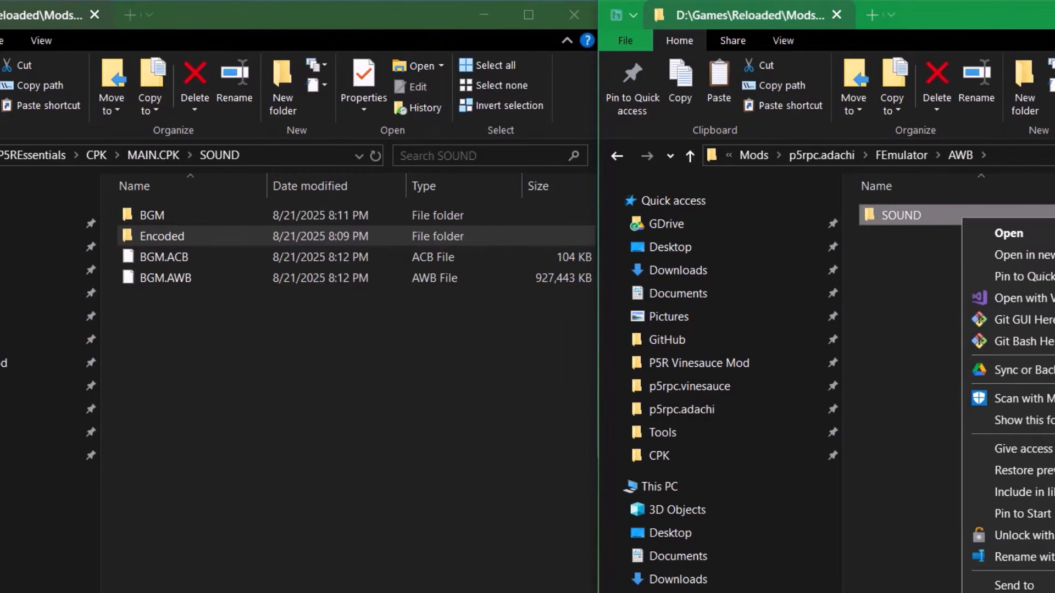
key("Escape")
key("Delete")
- Create a BGM.AWB folder inside AWB, matching the BGM.AWB file name, and open it
left_click(1026, 82)
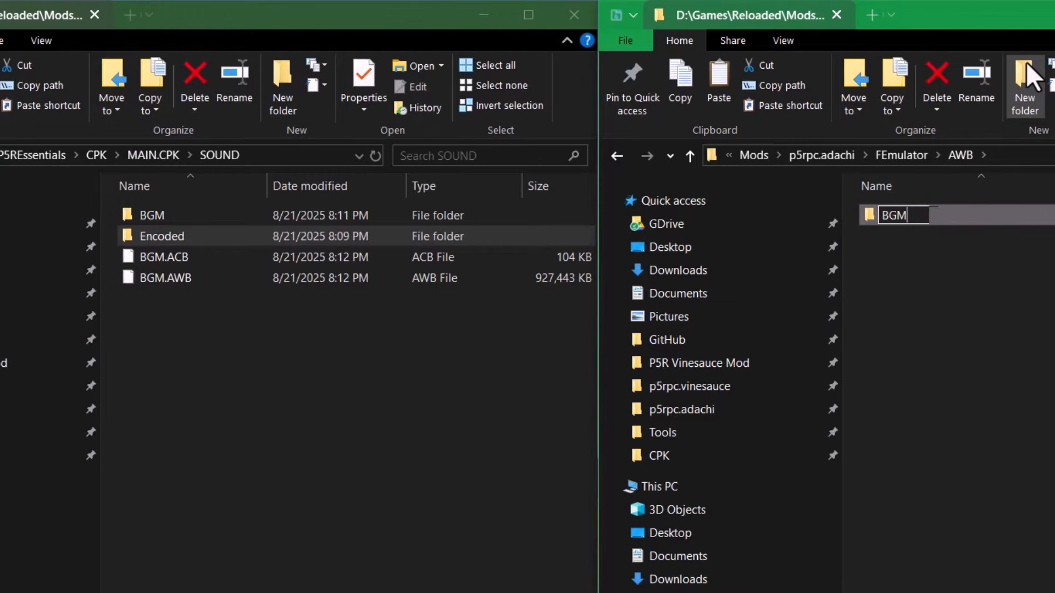
key("Return")
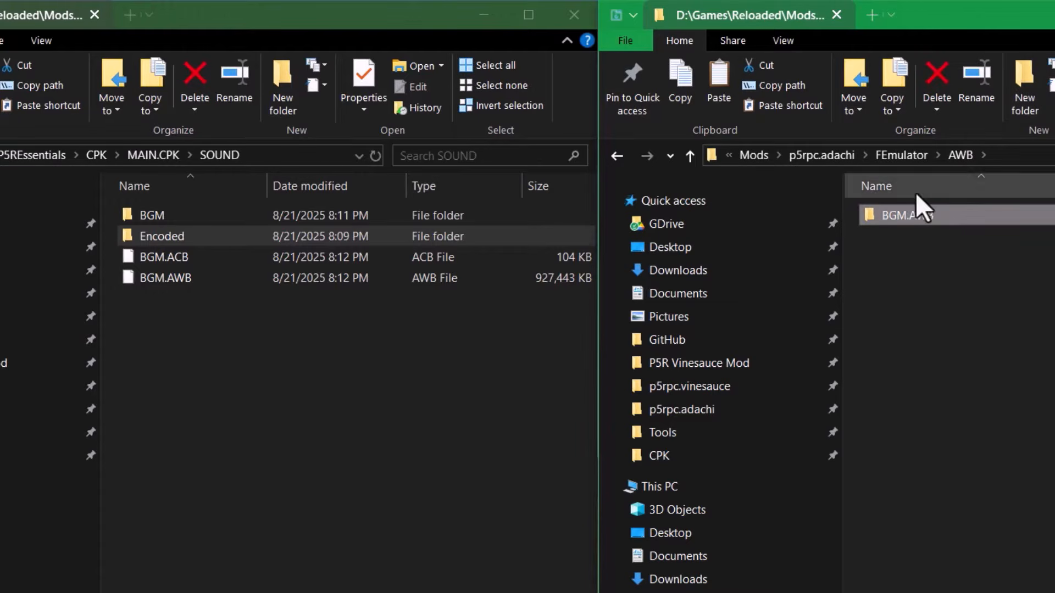
left_click(278, 279)
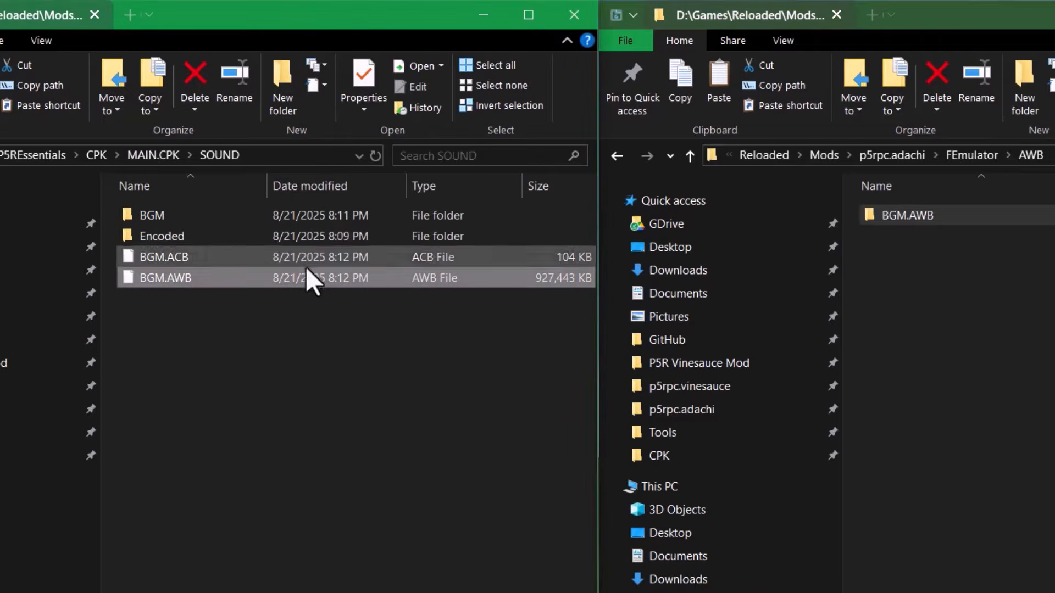
double_click(950, 215)
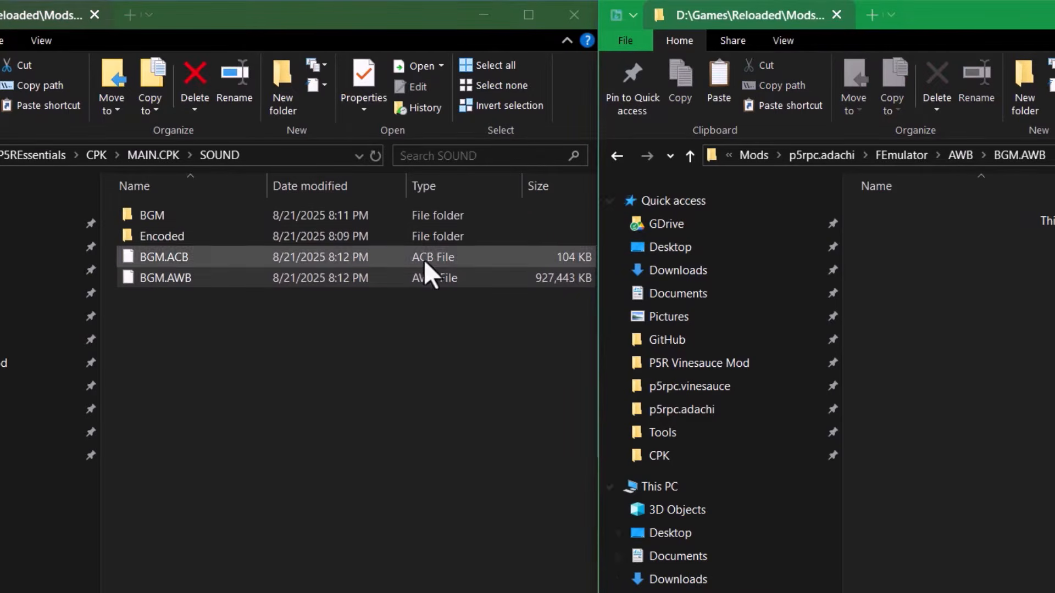
- Copy 00030_streaming.adx from the extracted BGM folder into the mod's BGM.AWB folder
double_click(297, 215)
left_click(256, 337)
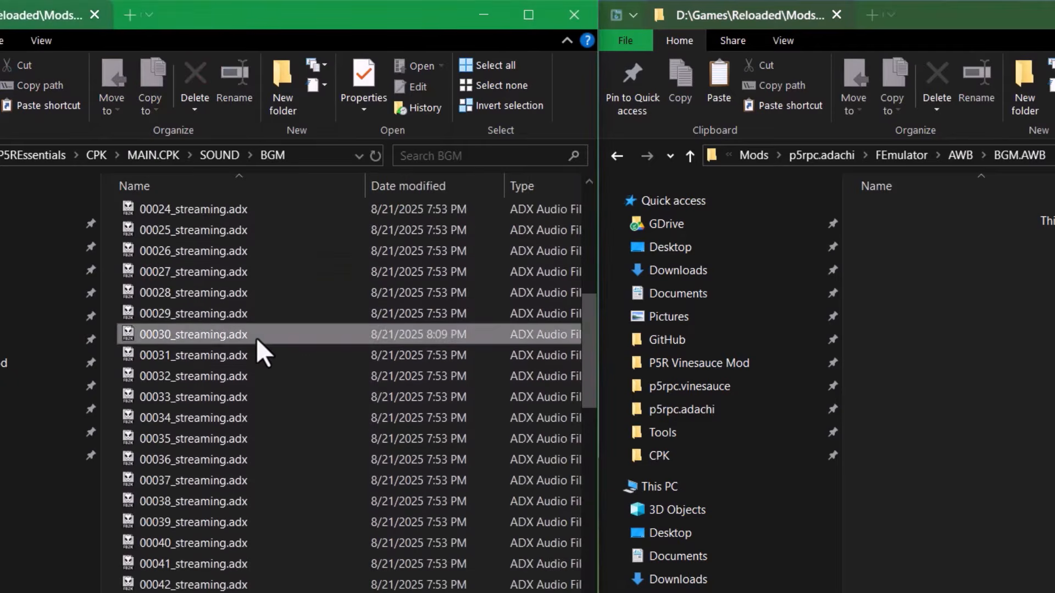
right_click(293, 334)
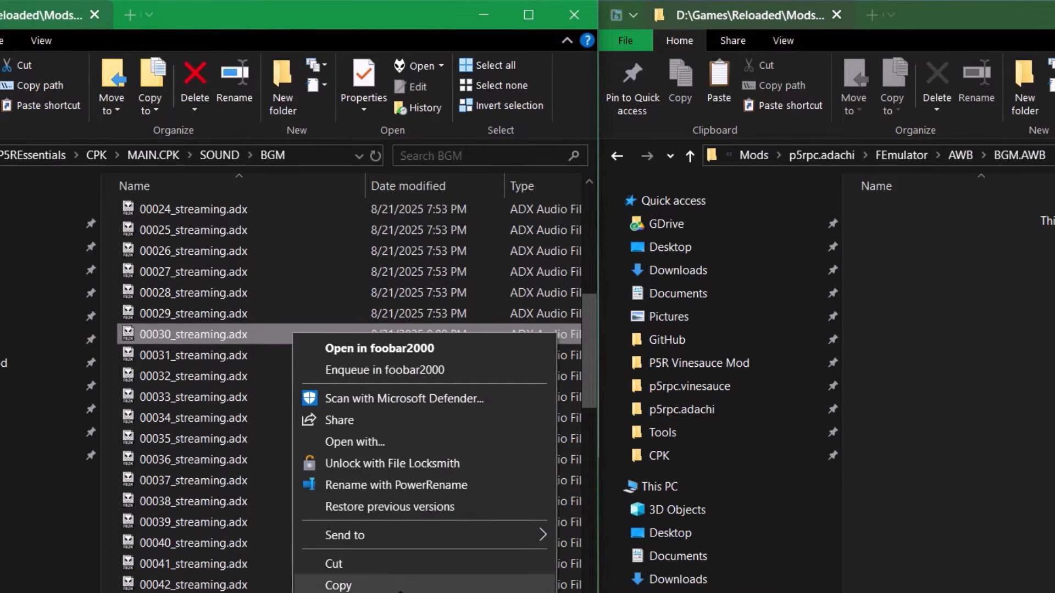
left_click(399, 586)
left_click(893, 341)
right_click(891, 334)
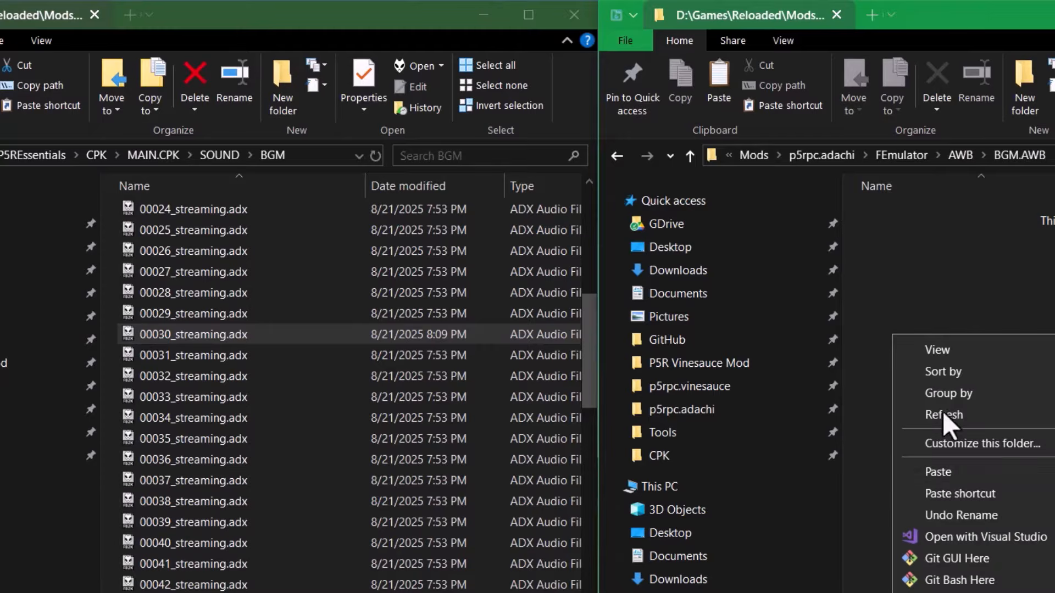
left_click(944, 472)
- Delete the extracted BGM folder, BGM.ACB, BGM.AWB, and finally the SOUND folder from MAIN.CPK
left_click(970, 415)
left_click(357, 421)
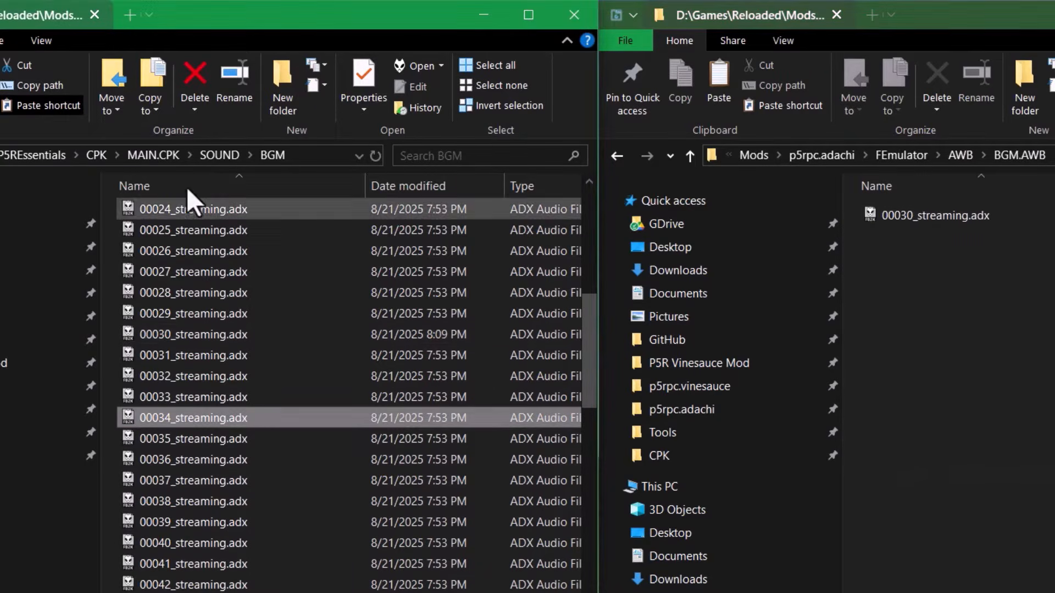
left_click(204, 156)
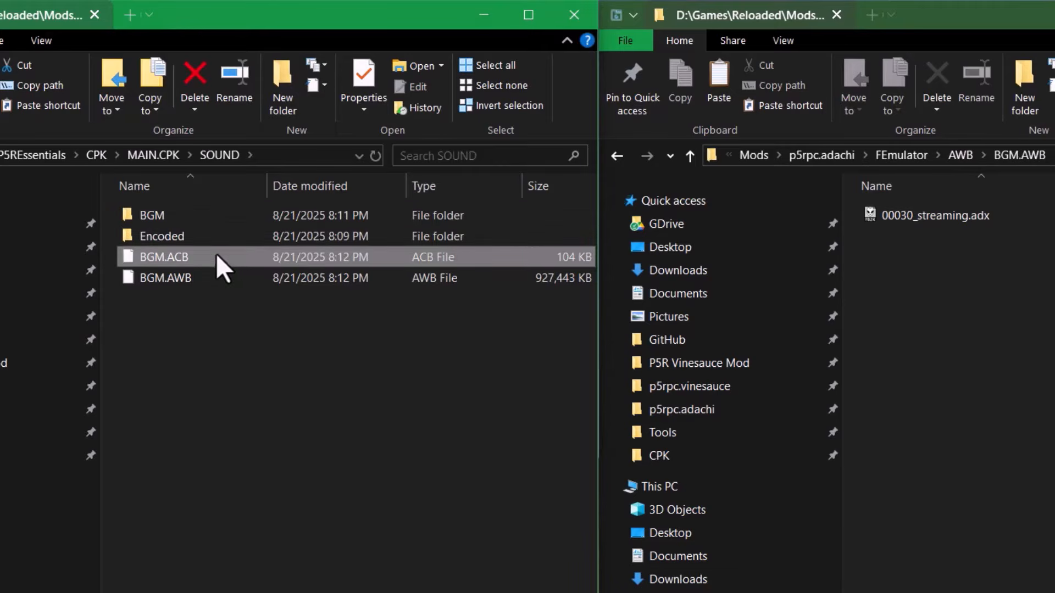
key("Delete")
left_click_drag(219, 288, 193, 236)
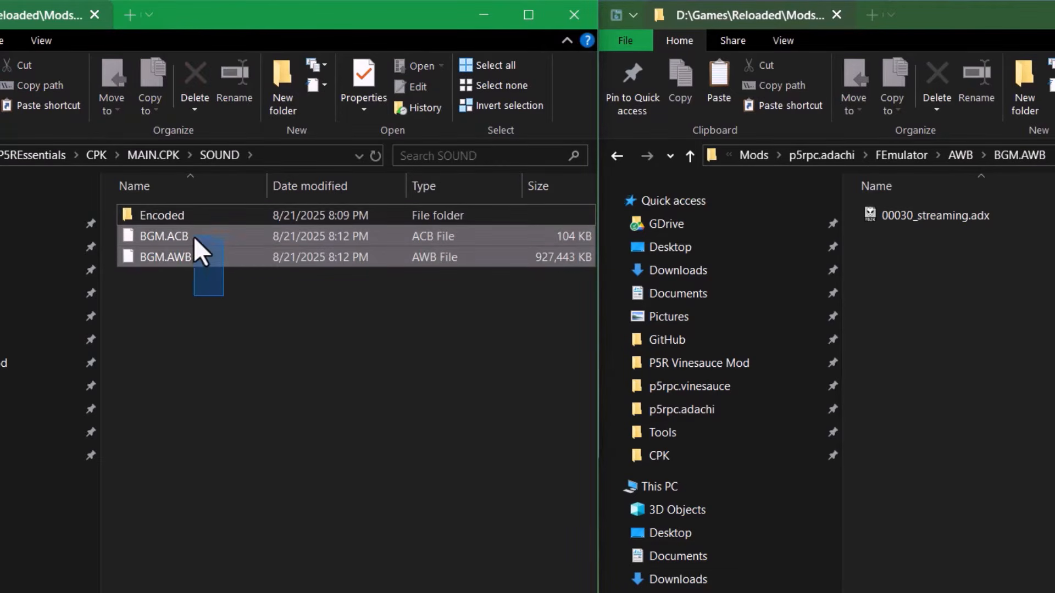
key("Delete")
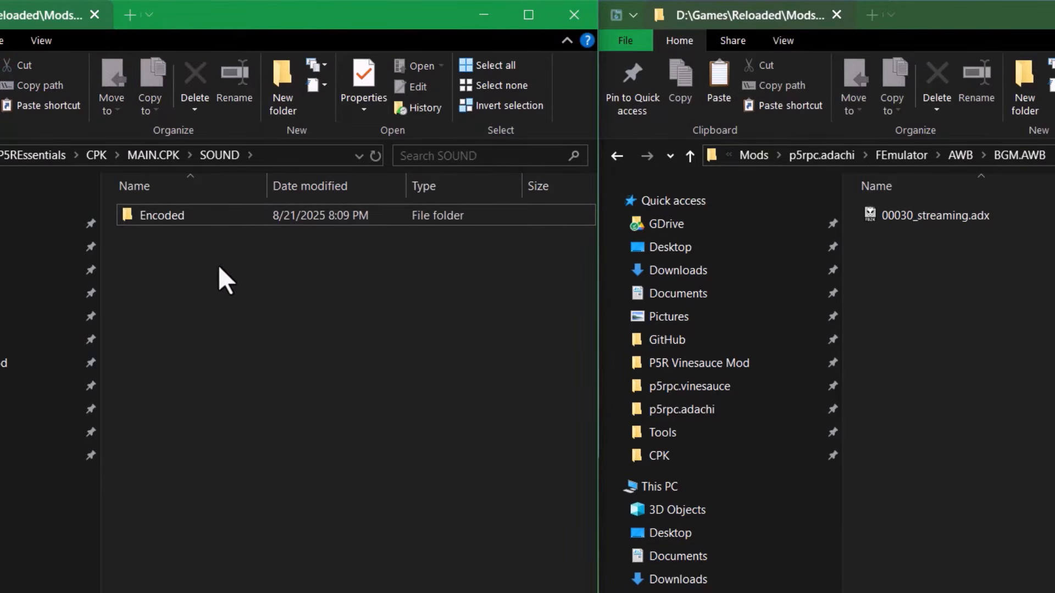
left_click(167, 162)
key("Delete")
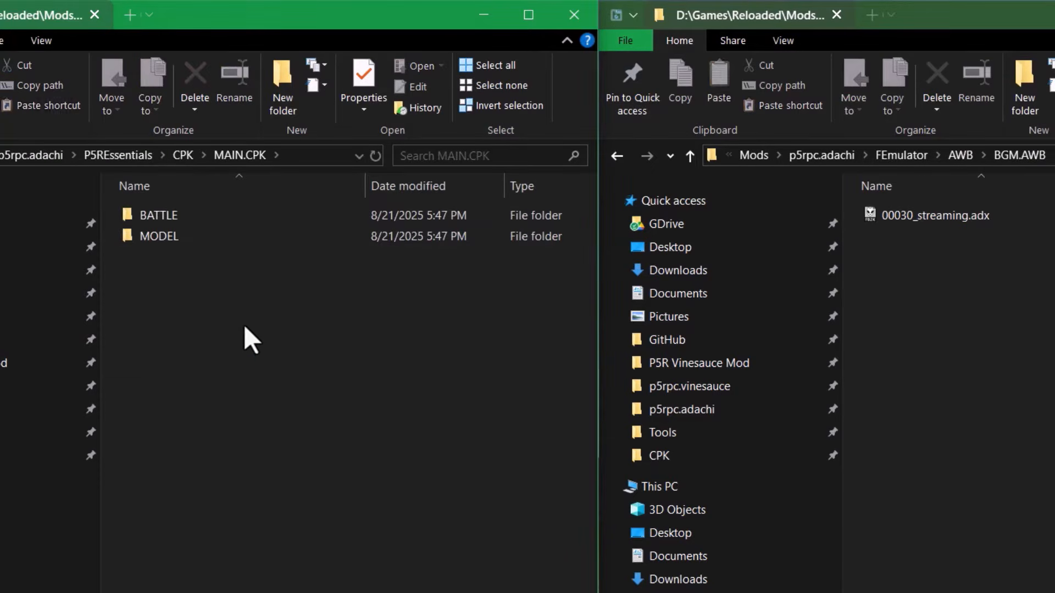
- Select the pasted 00030_streaming.adx, then go up via AWB to the FEmulator folder
left_click(968, 215)
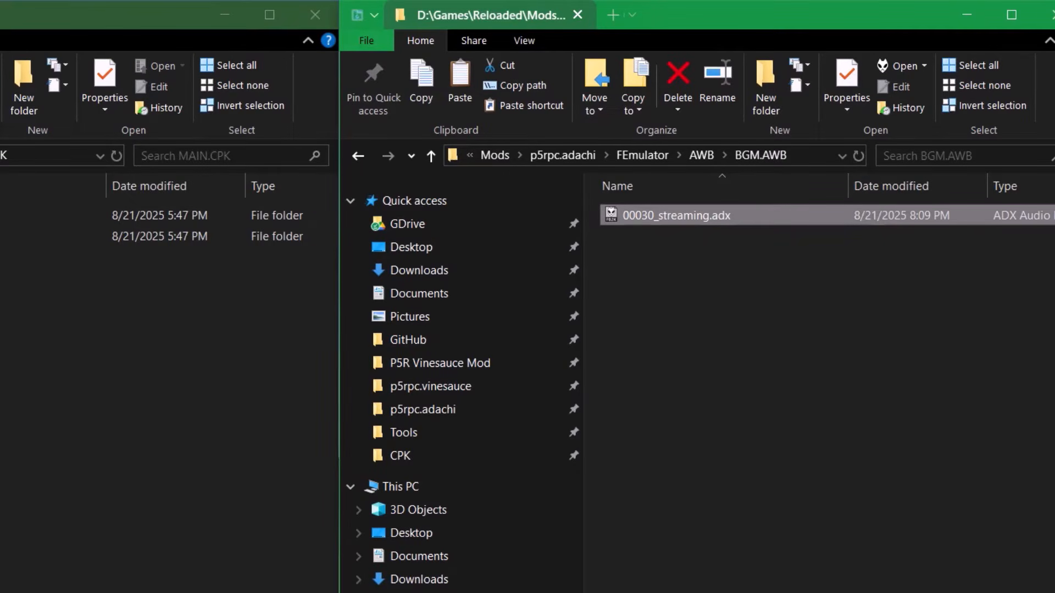
left_click(697, 156)
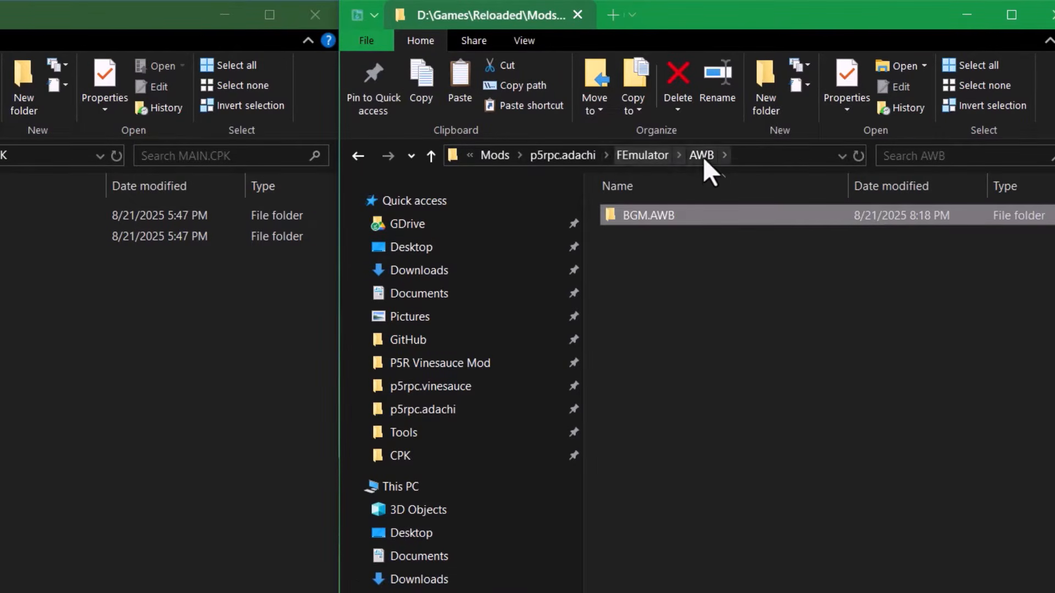
left_click(703, 156)
left_click(655, 159)
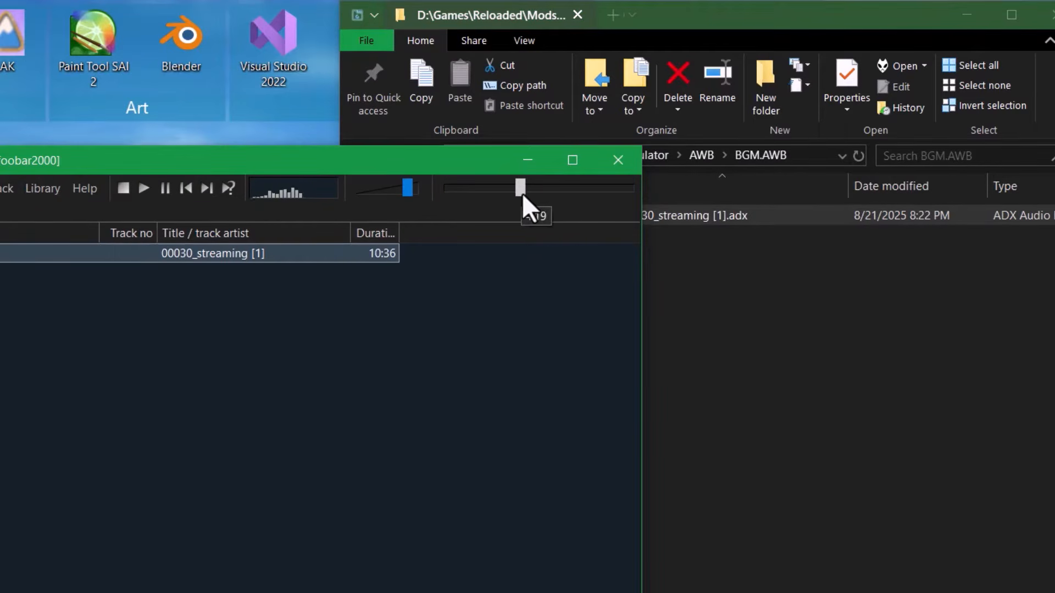
- Close foobar2000 and rename the clip to 00030_streaming_a_downfall_titlescreen.adx, dropping ' [1]'
left_click(618, 160)
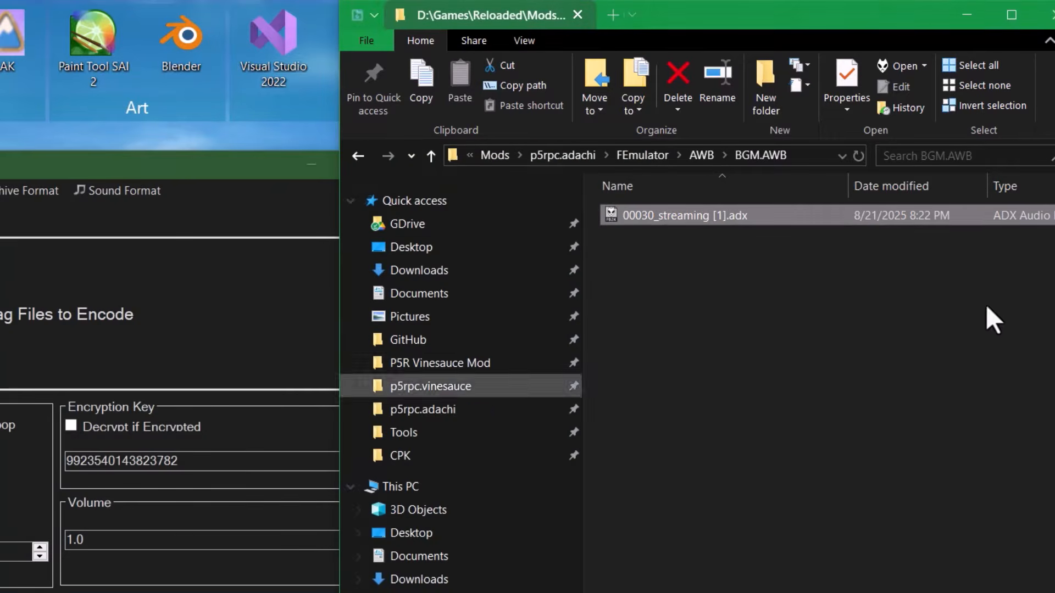
left_click(724, 221)
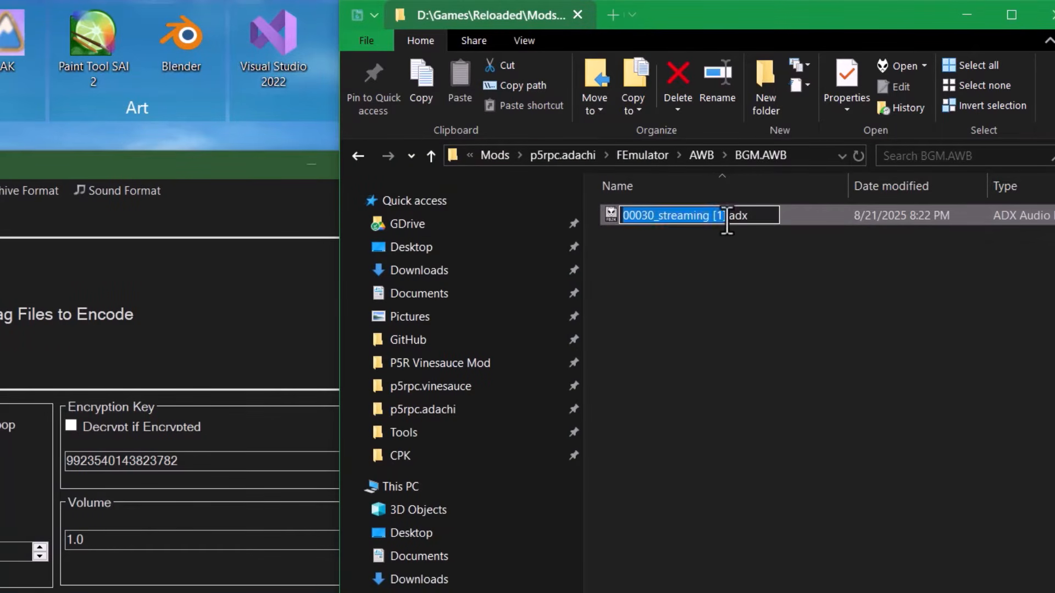
left_click(725, 221)
key("BackSpace")
key("BackSpace")
key("BackSpace")
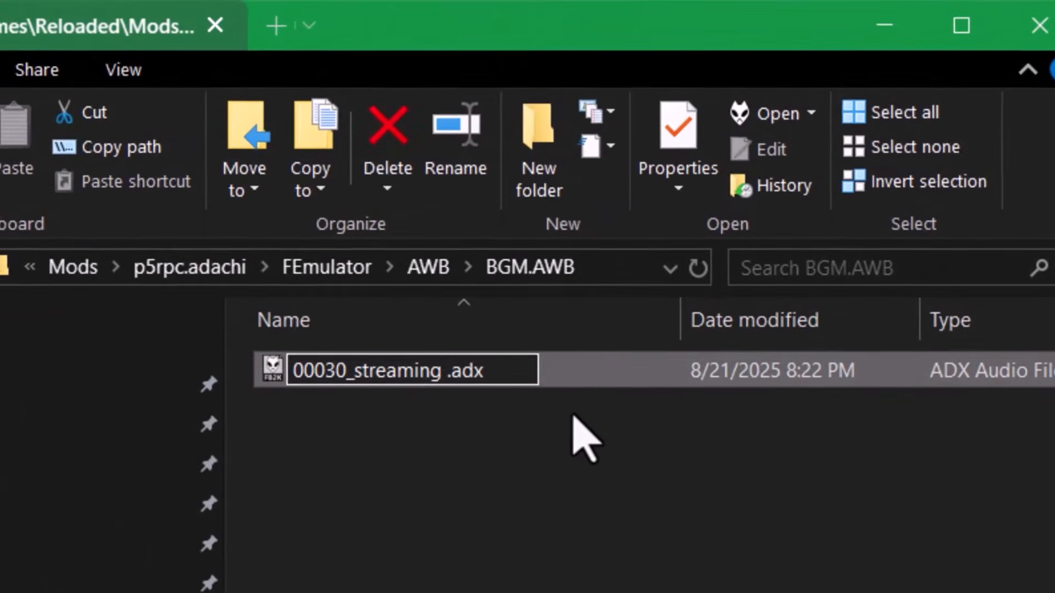
key("BackSpace")
type("_")
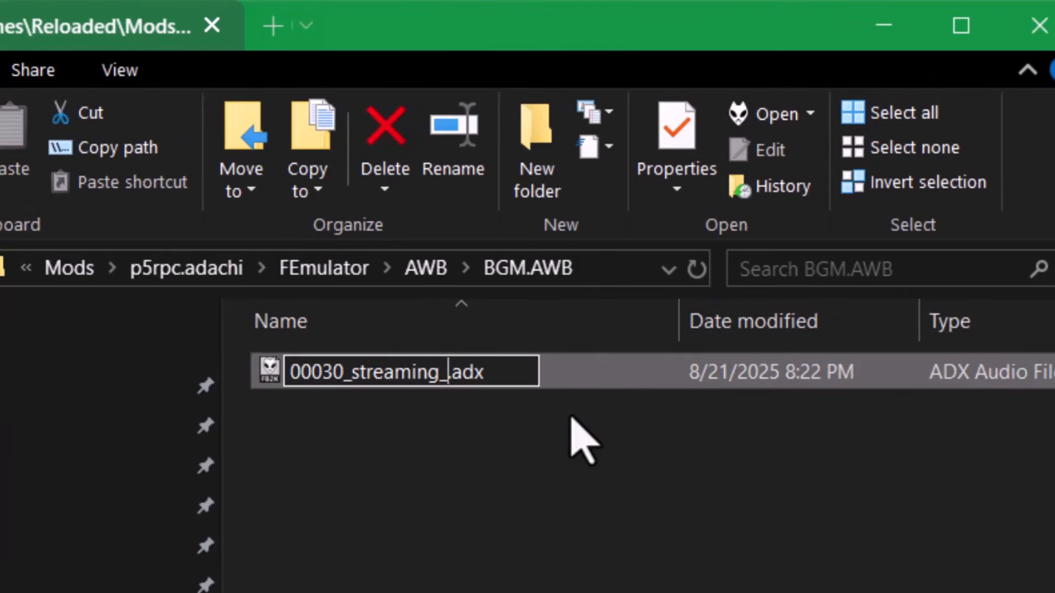
type("a_downfall_titlescreen")
left_click(634, 478)
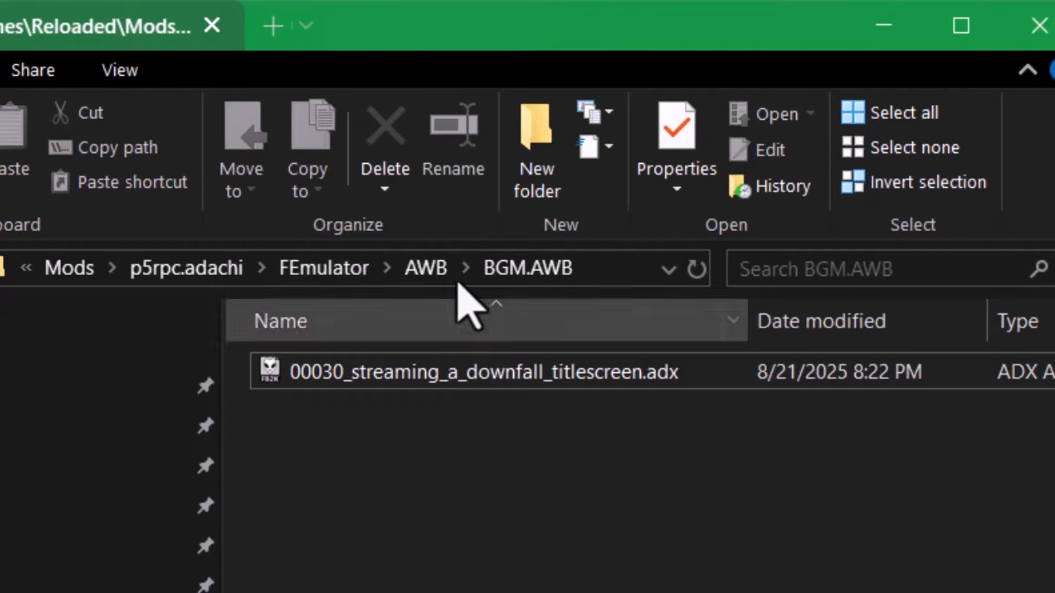
- Reopen the clip's name for editing to check it, leaving it unchanged
left_click(507, 382)
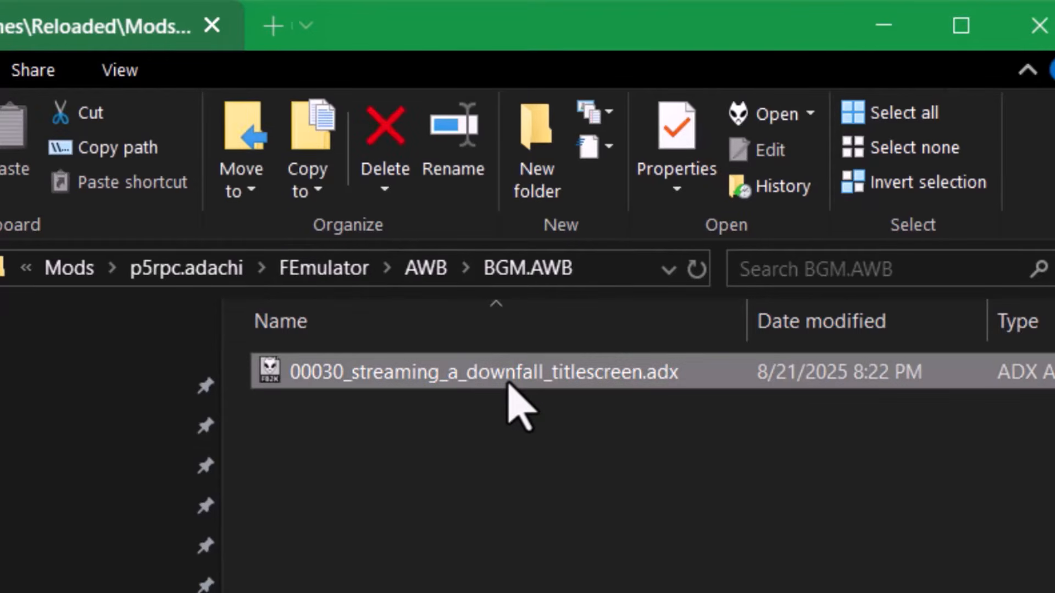
key("F2")
left_click_drag(439, 378, 220, 382)
left_click(447, 377)
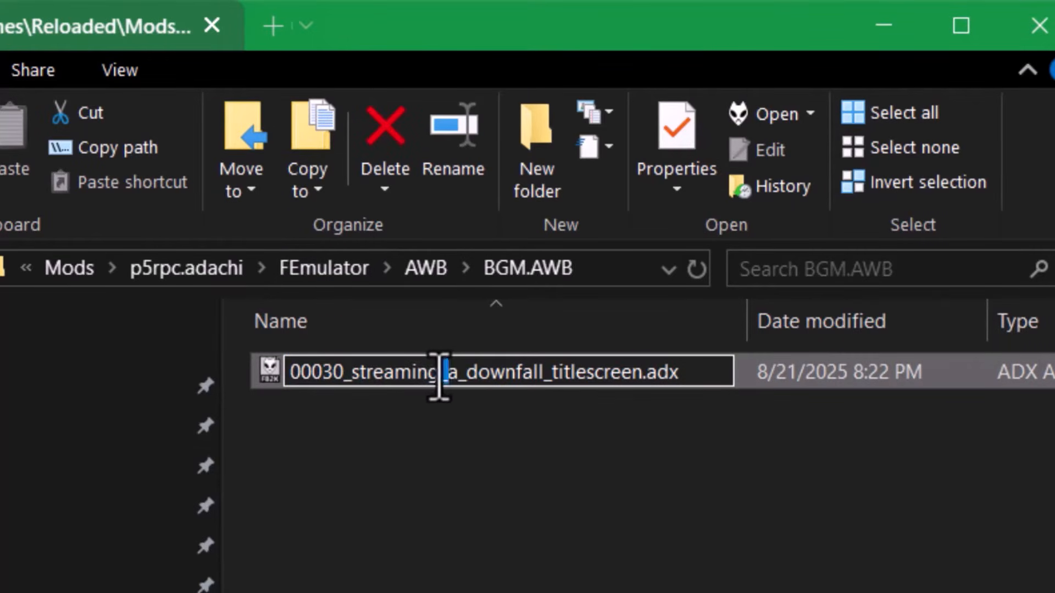
left_click_drag(444, 376, 616, 367)
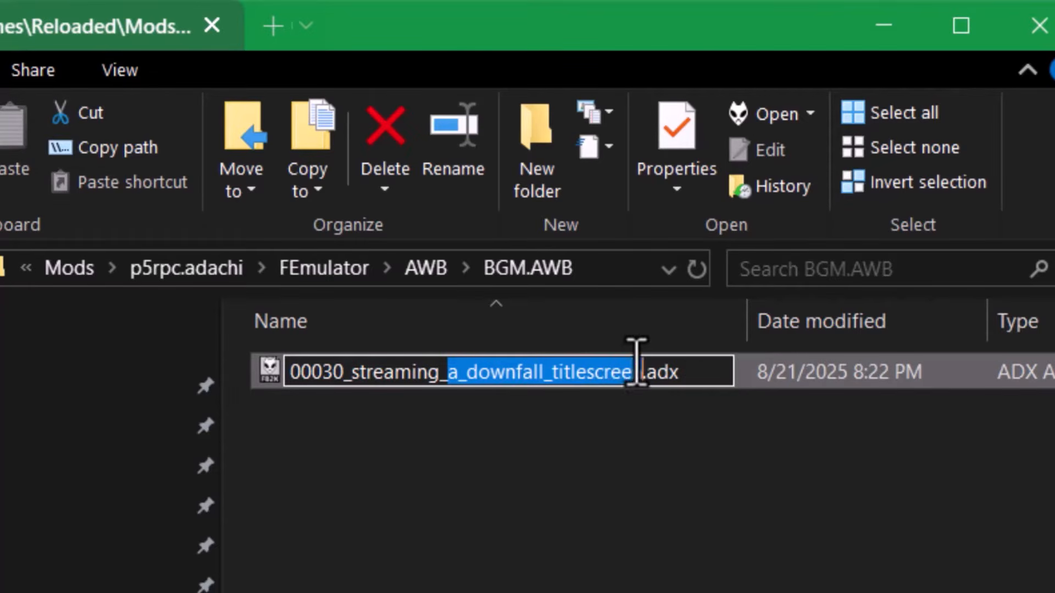
left_click(636, 550)
left_click(604, 379)
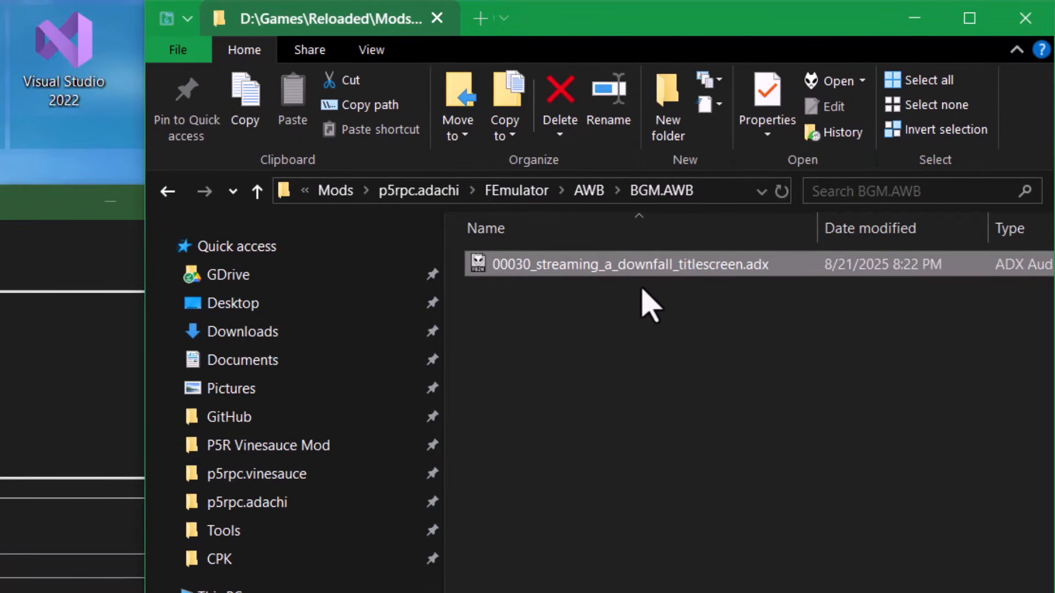
- Browse to SOUND_E.CPK_extracted\SOUND\BATTLE and select BP01.ACB and BP01.AWB
left_click(642, 290)
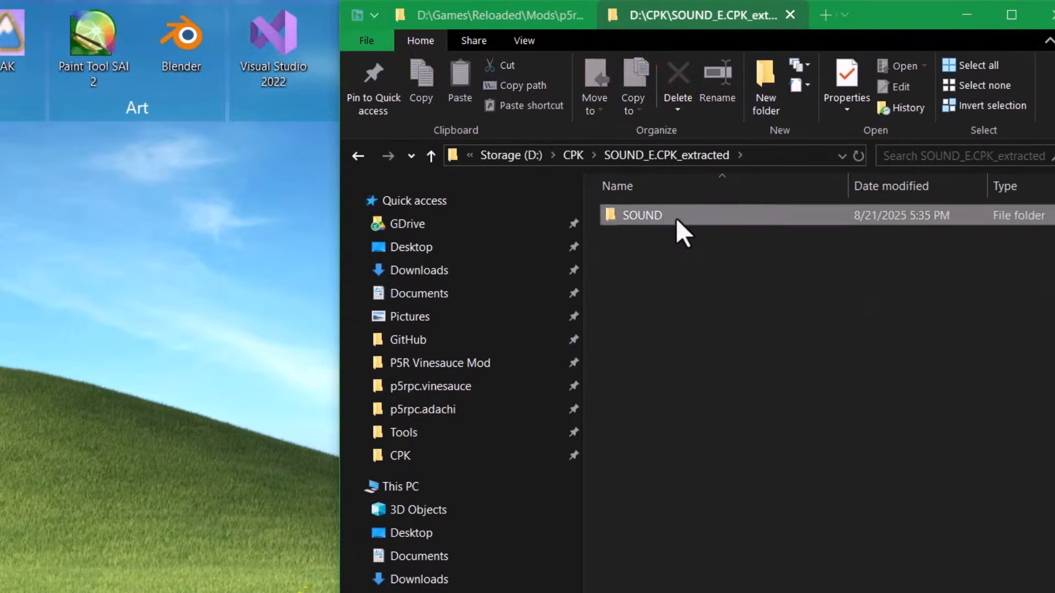
double_click(676, 218)
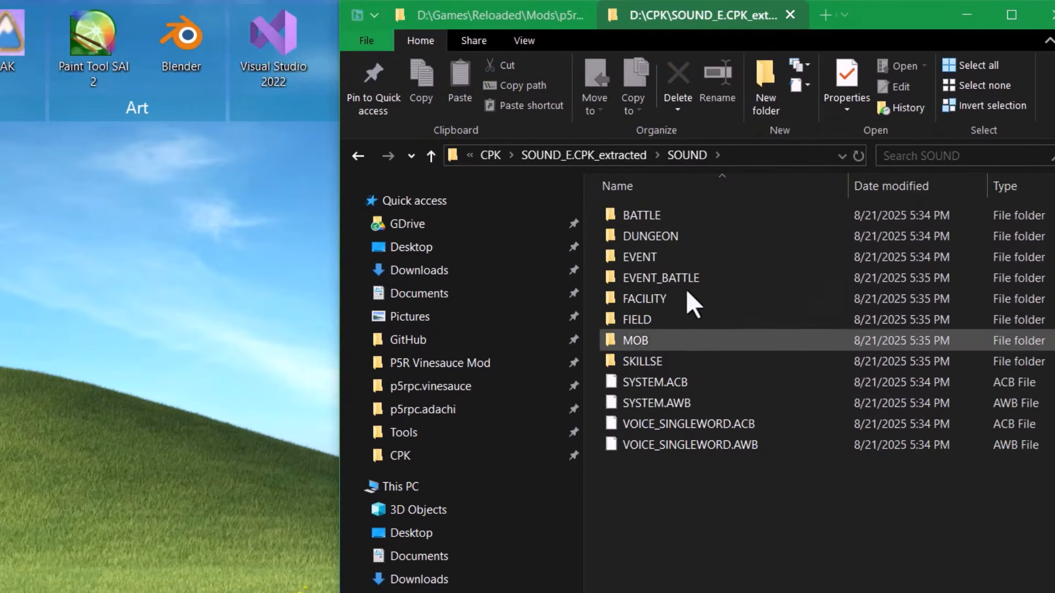
double_click(686, 218)
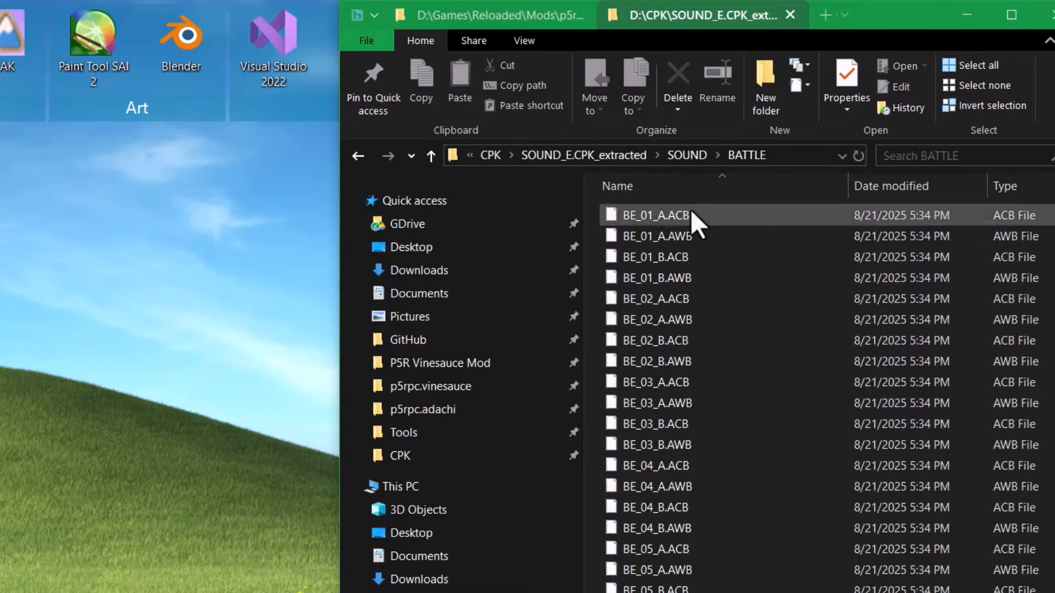
scroll(696, 255, "down", 20)
scroll(697, 255, "down", 20)
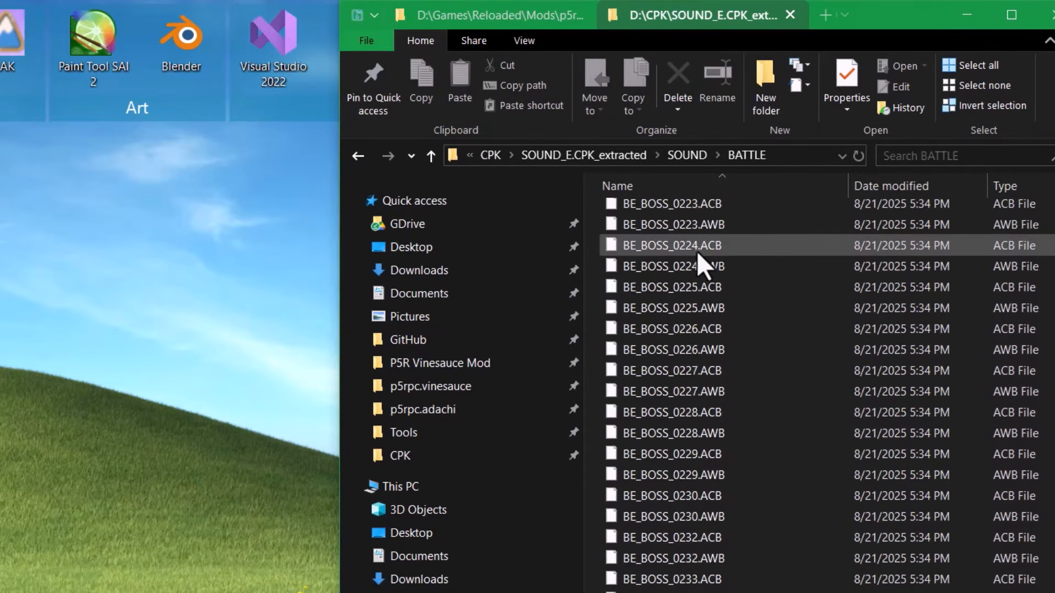
scroll(677, 393, "up", 2)
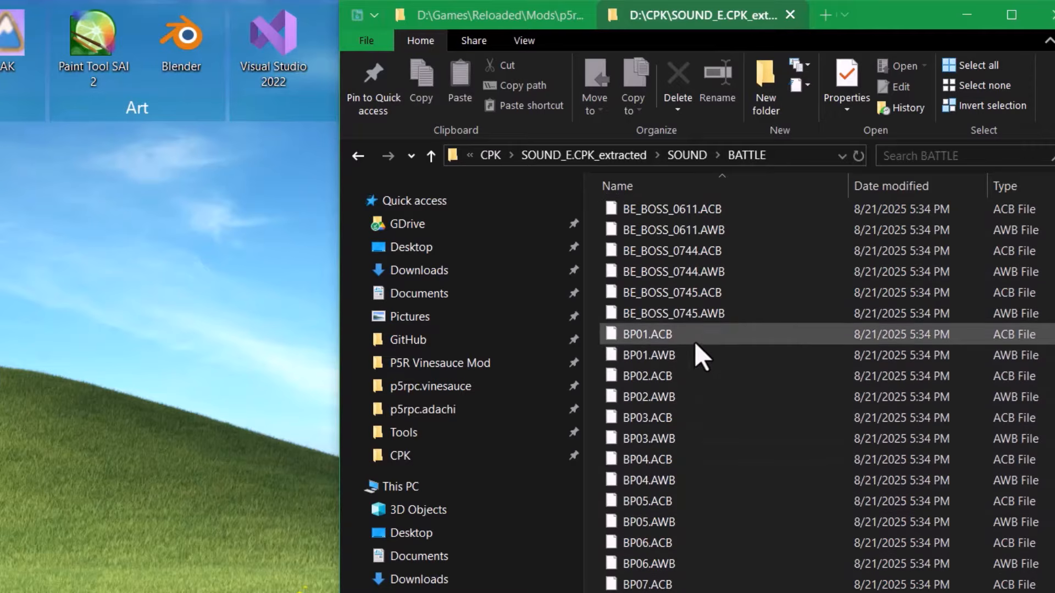
left_click(694, 340)
left_click(689, 349, "shift")
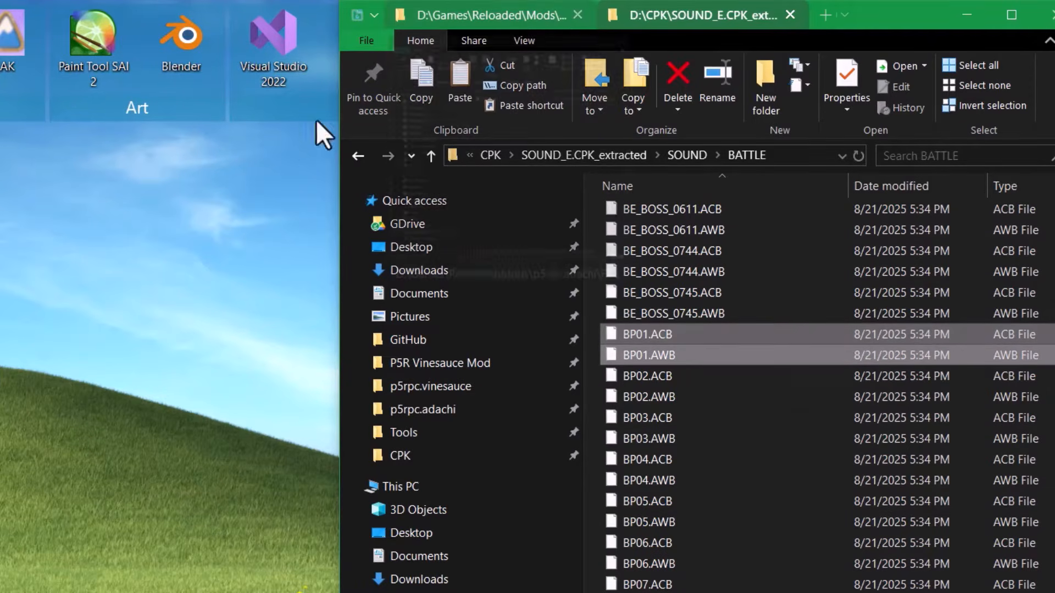
- Close the foobar2000 player and switch to the Brave browser
key("alt+Tab")
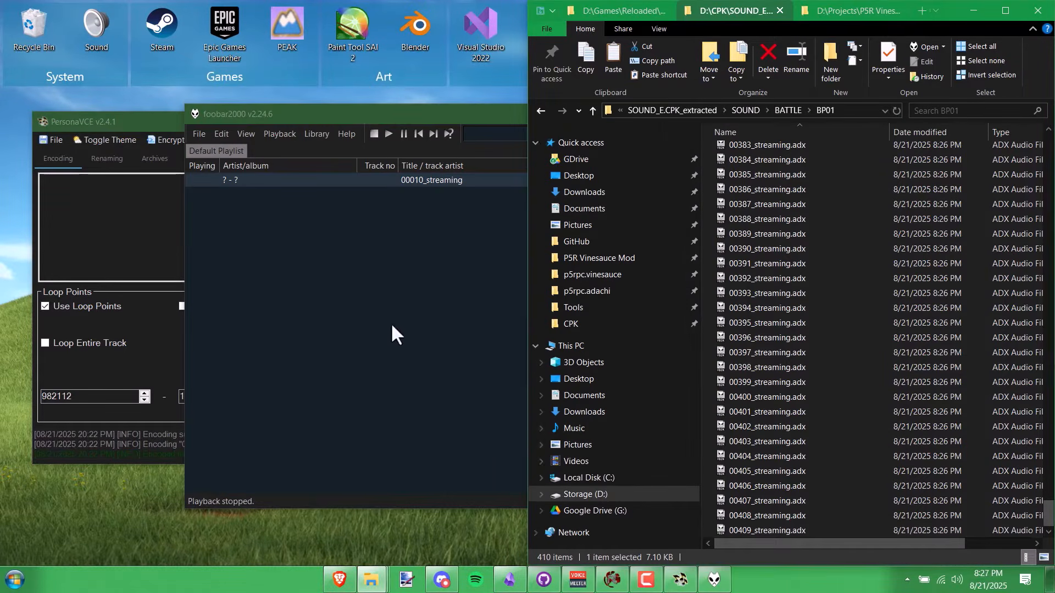
left_click(392, 327)
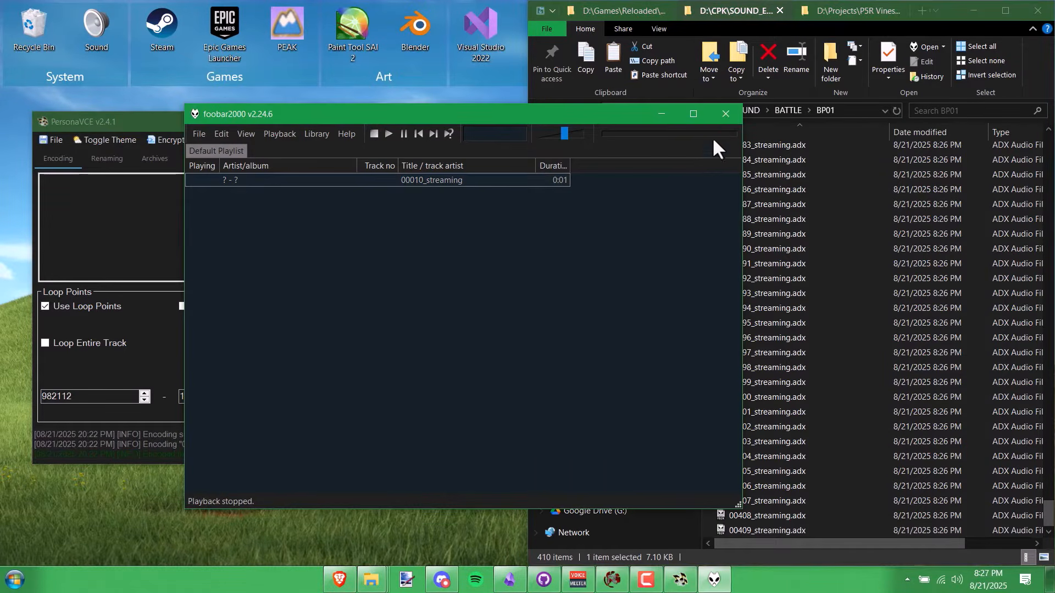
left_click(723, 107)
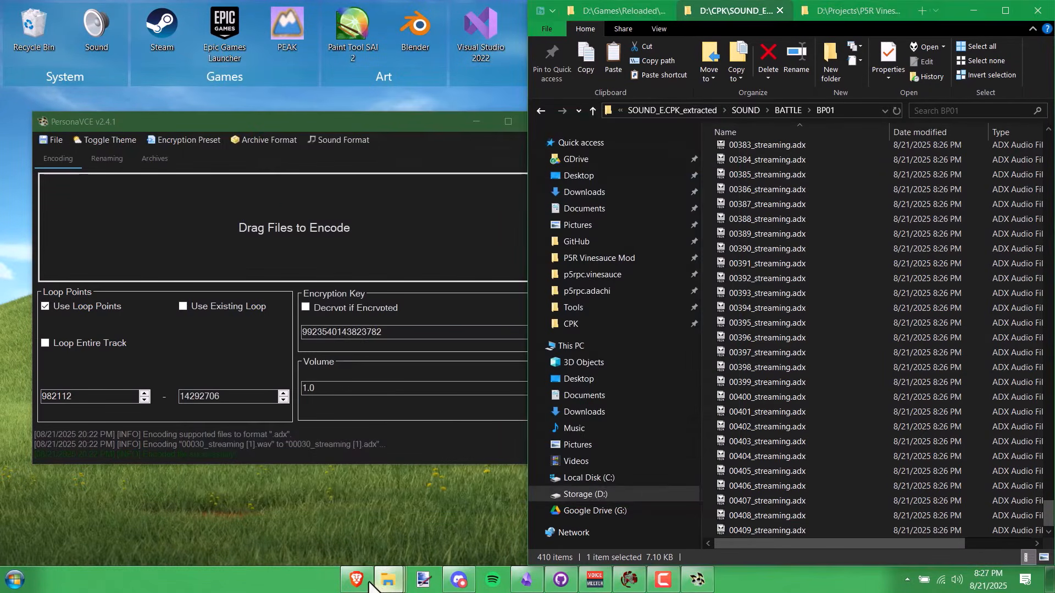
left_click(367, 581)
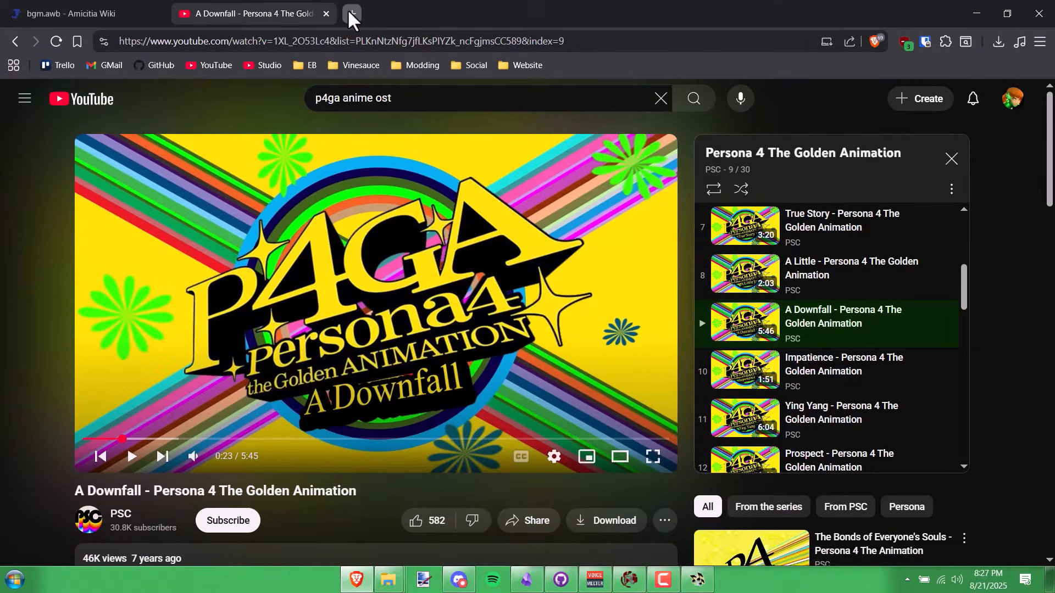
- Load drive.google.com in a new tab and create a blank Google Sheets spreadsheet
left_click(349, 12)
type("drive.")
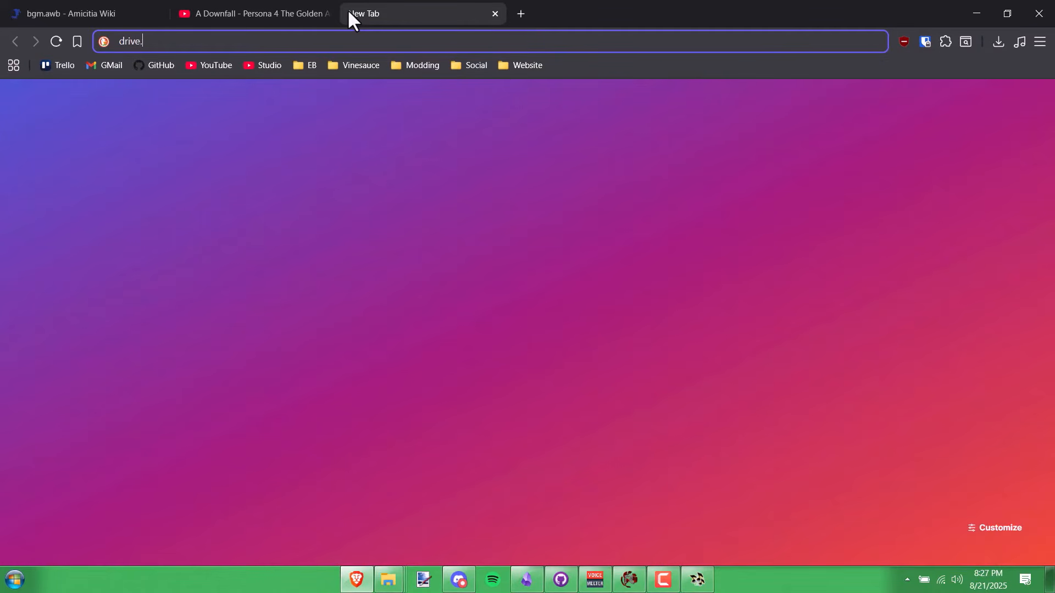
type("google.com")
key("Return")
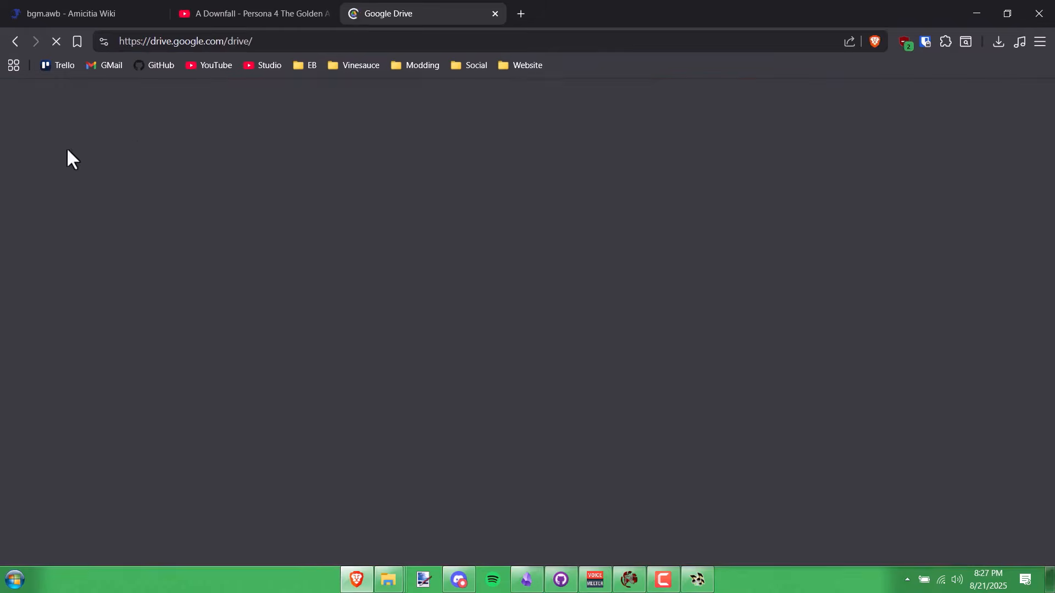
left_click(67, 147)
left_click(50, 146)
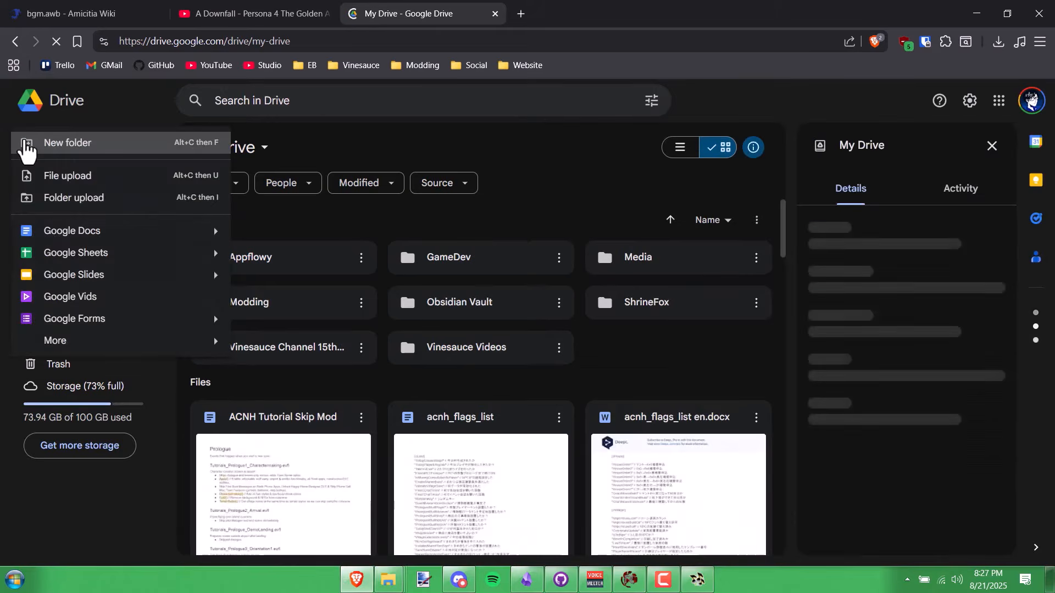
left_click(107, 254)
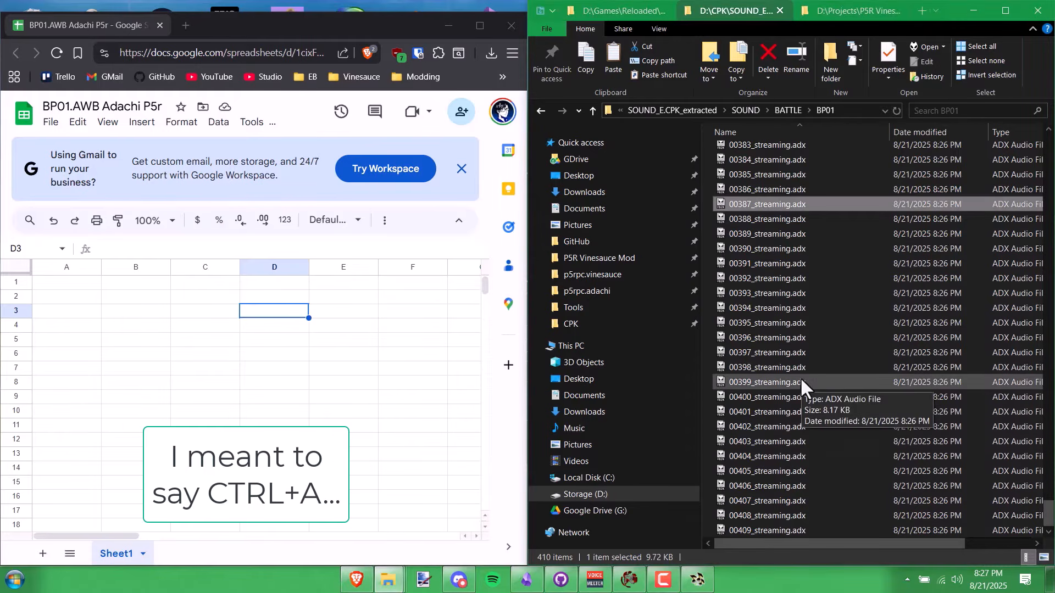
- Load all BP01 .adx clips into foobar2000, play 00000_streaming, and move the player aside
key("ctrl+a")
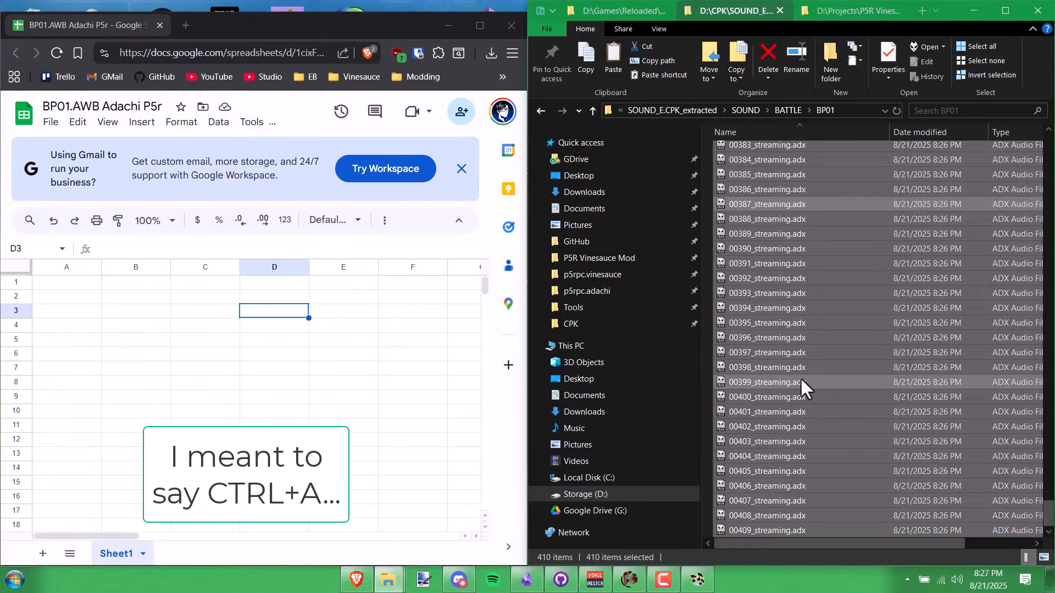
key("Return")
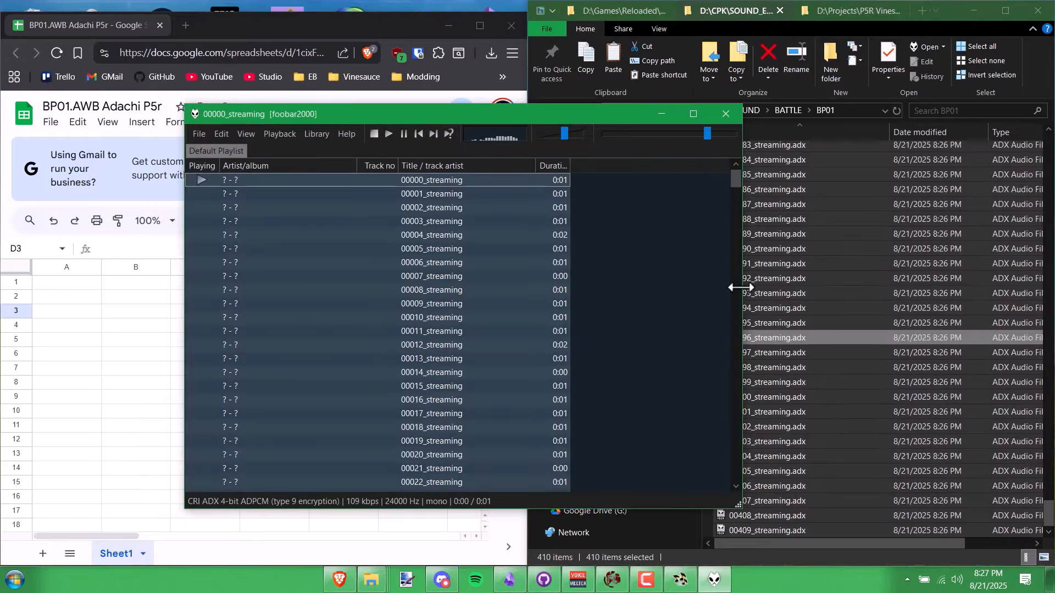
double_click(533, 183)
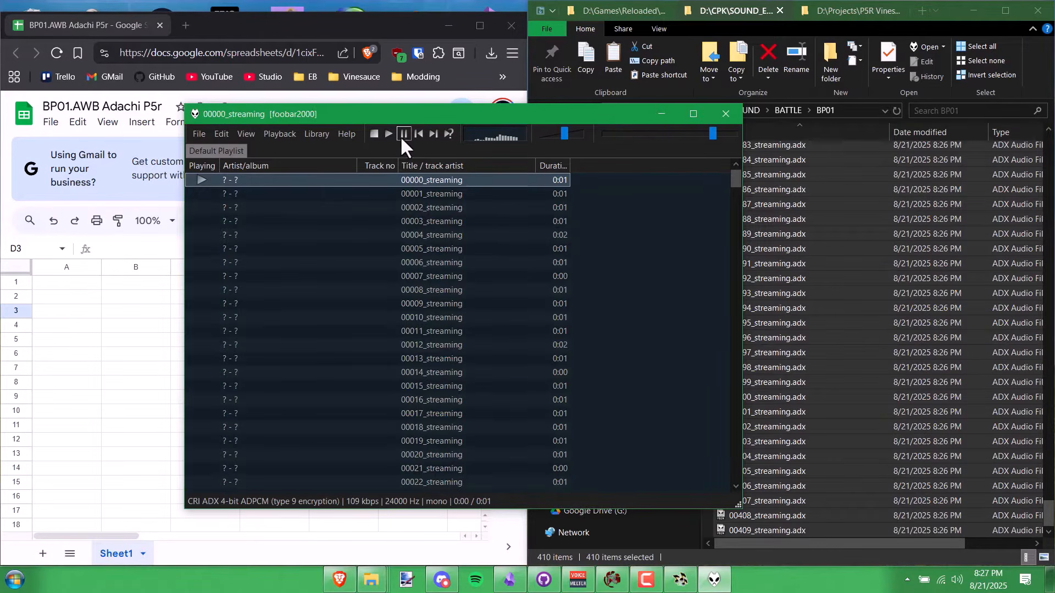
left_click_drag(470, 115, 730, 123)
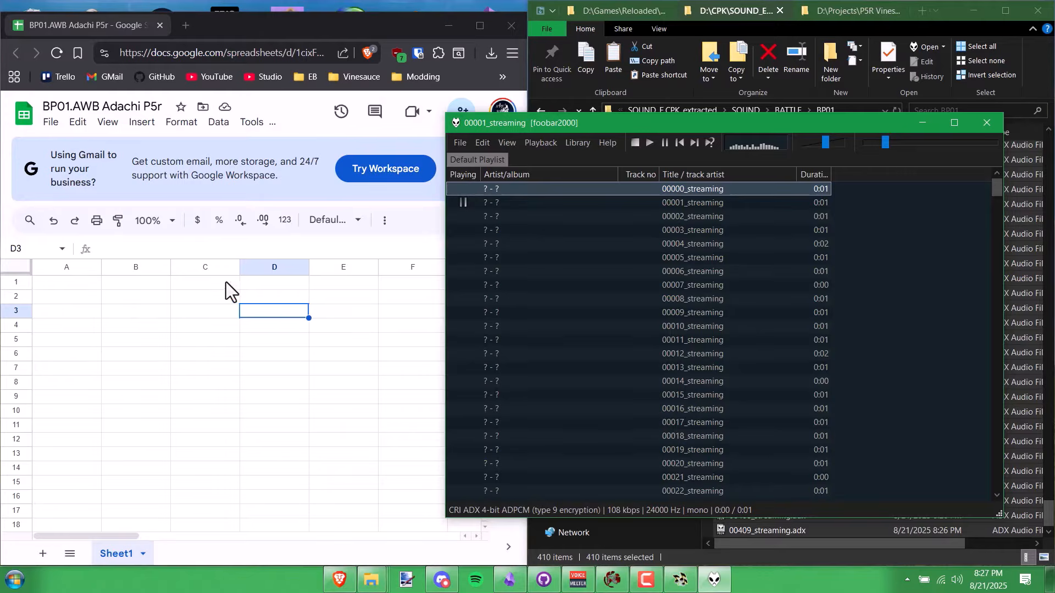
- Enter 'Battle Grunt' in cell B1 and paste it into B2 and B3
left_click(96, 280)
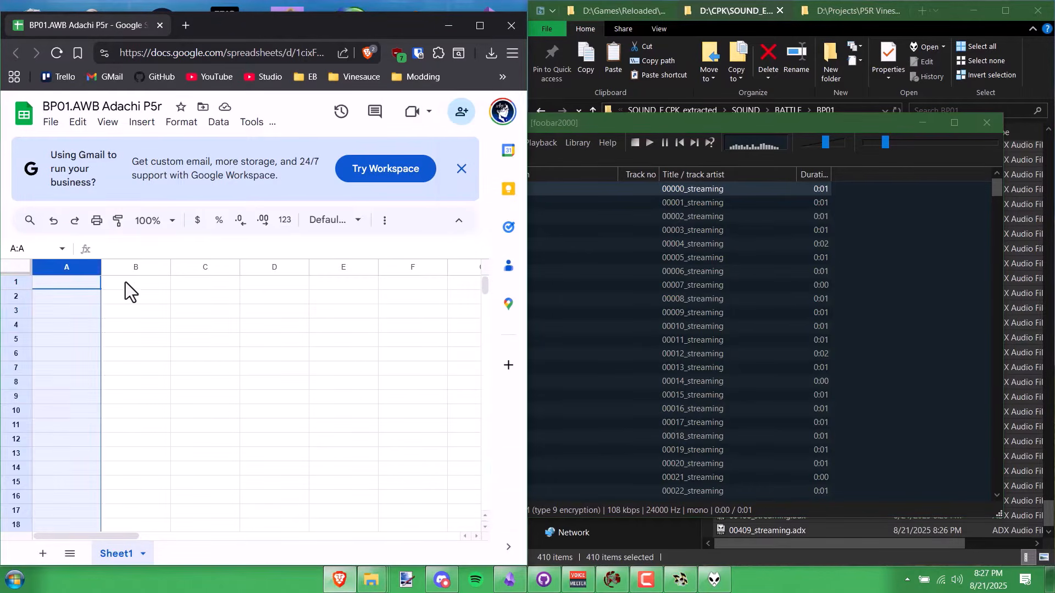
left_click(137, 283)
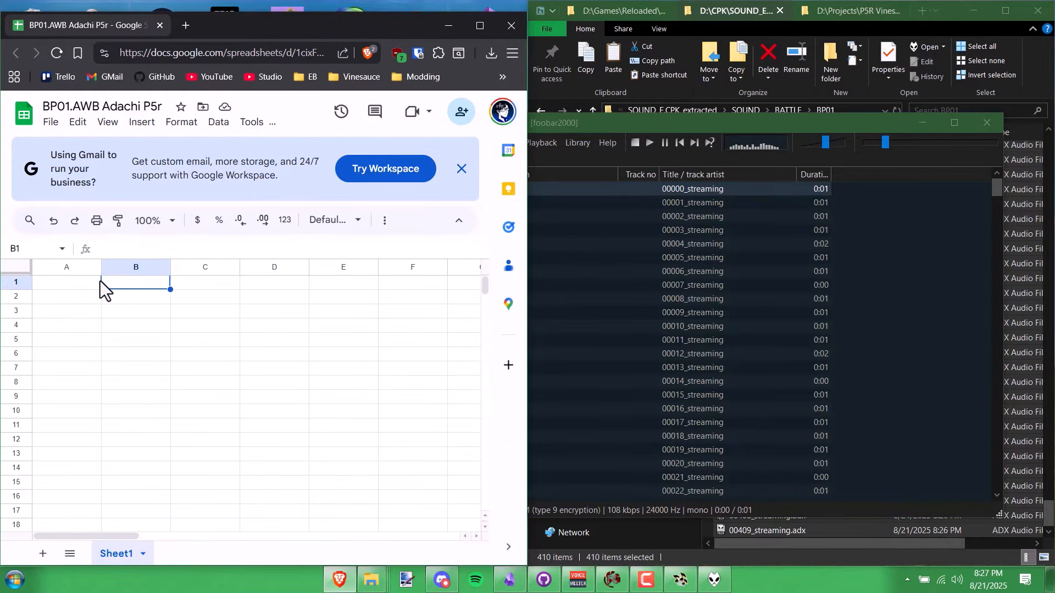
type("Battle Grunt")
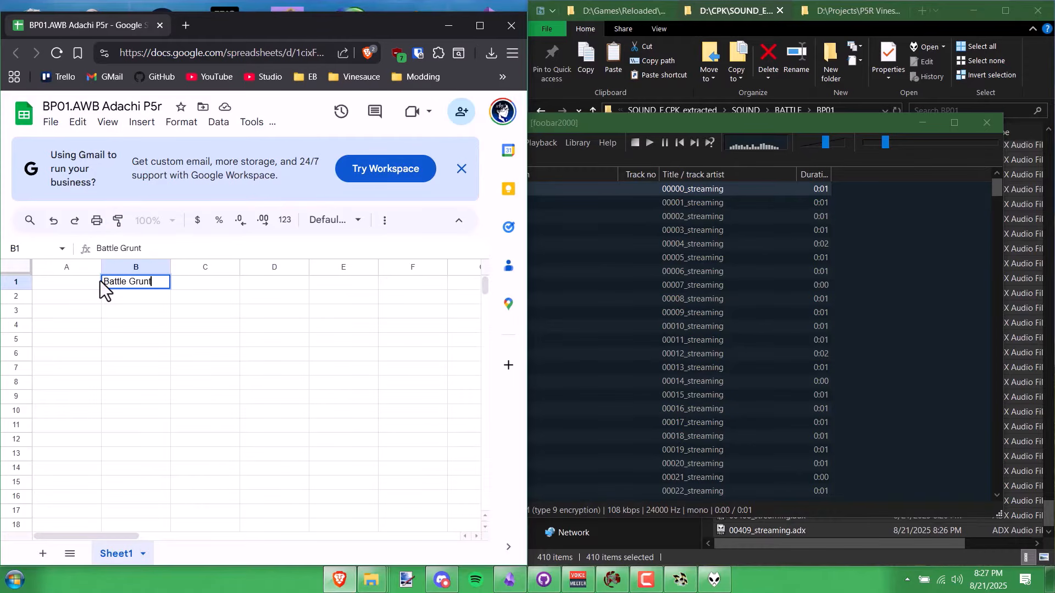
left_click(98, 299)
left_click(153, 240)
type("Battle Grunt")
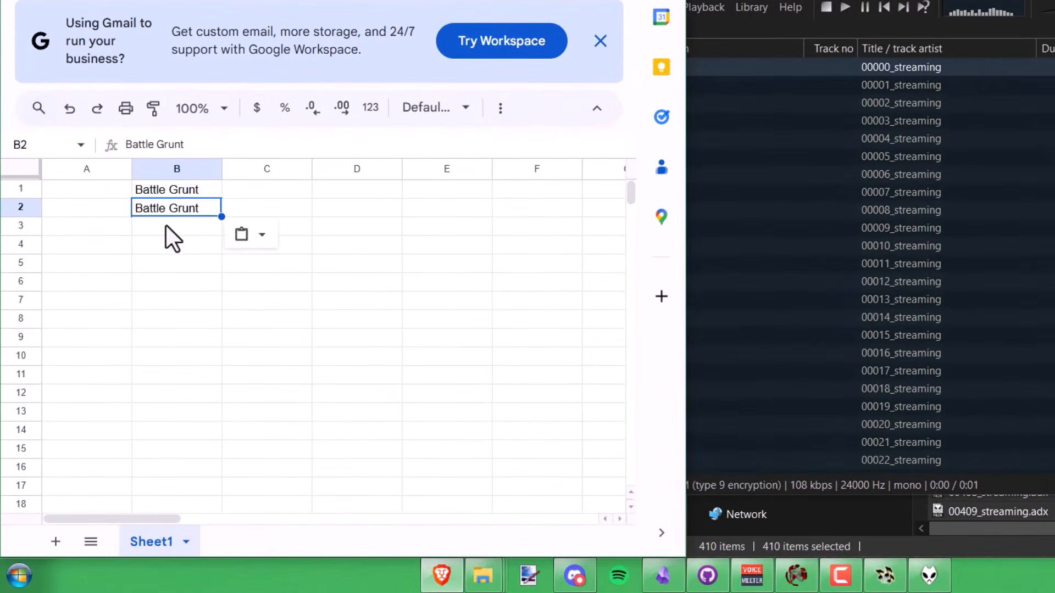
left_click(154, 252)
type("Battle Grunt")
- Change B1 to 'Taking Damage Grunt' and replay clip 00000_streaming
double_click(213, 191)
key("ctrl+a")
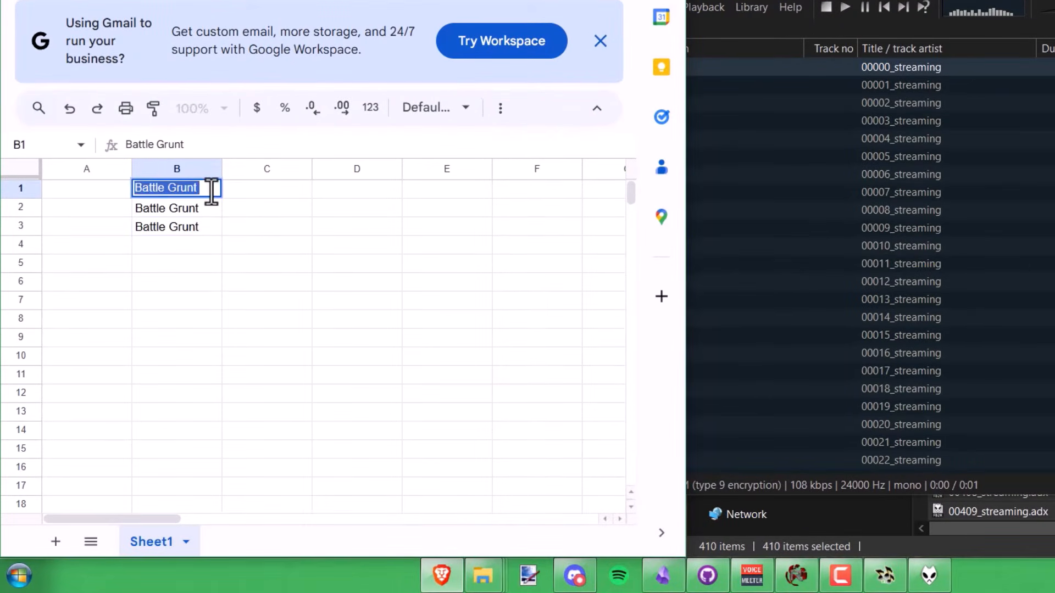
type("Taking Damag")
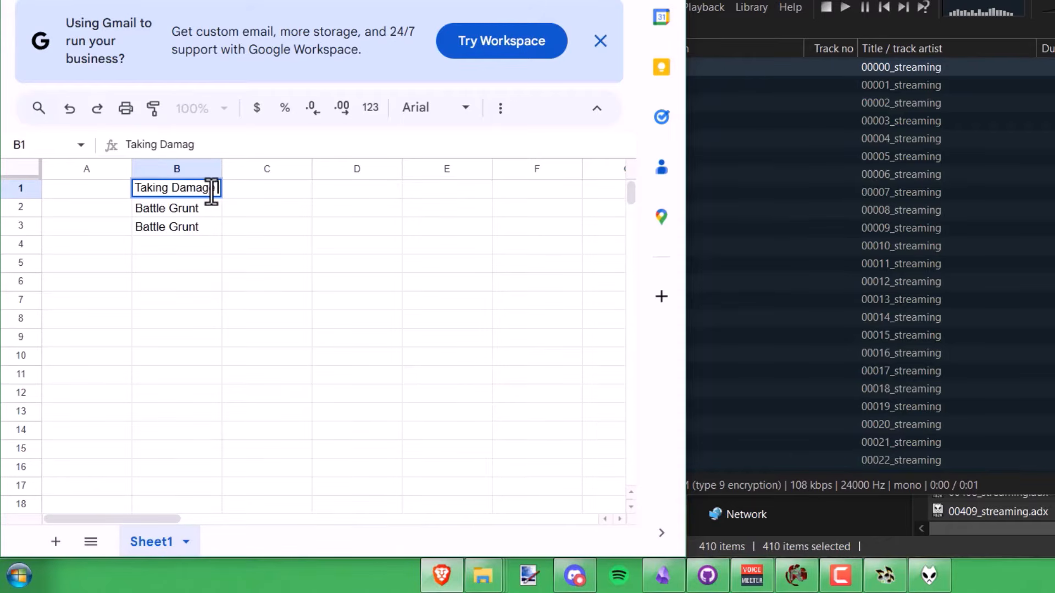
type("e Grunt")
key("Return")
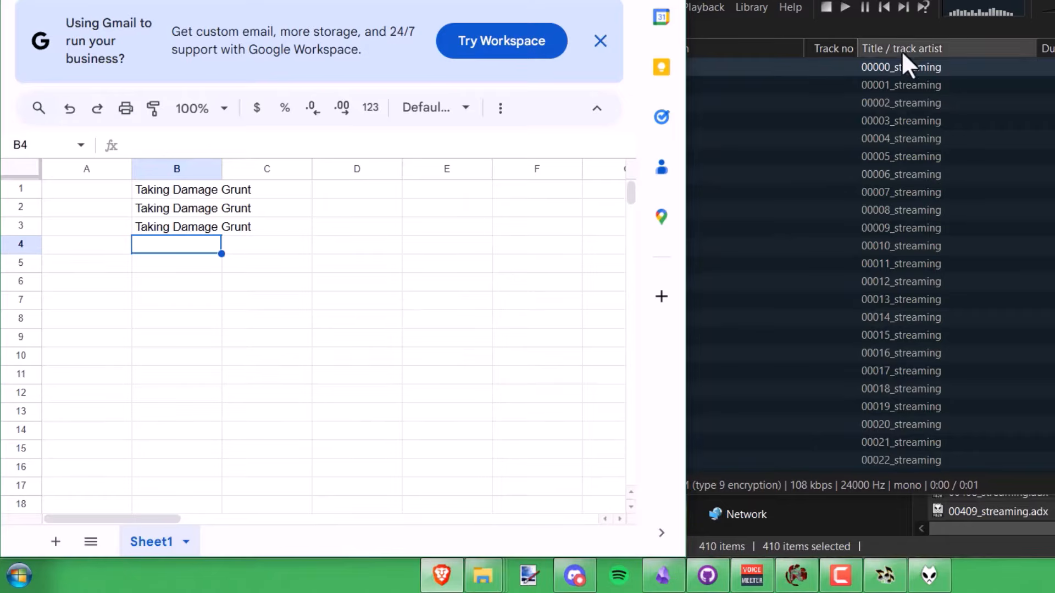
double_click(904, 66)
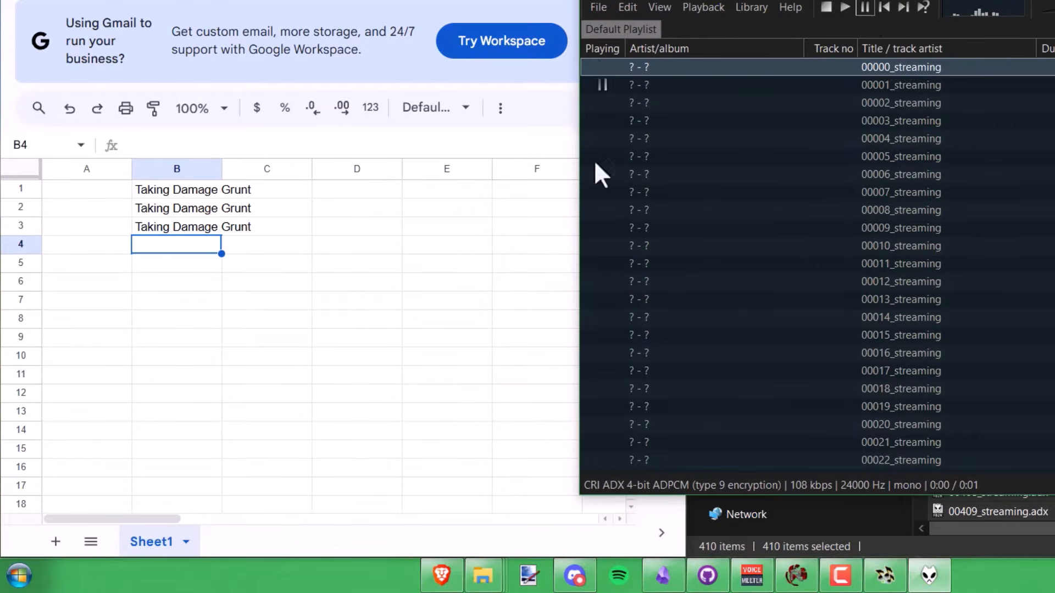
- Find the Affix silence component page among foobar2000 components and download it
triple_click(199, 189)
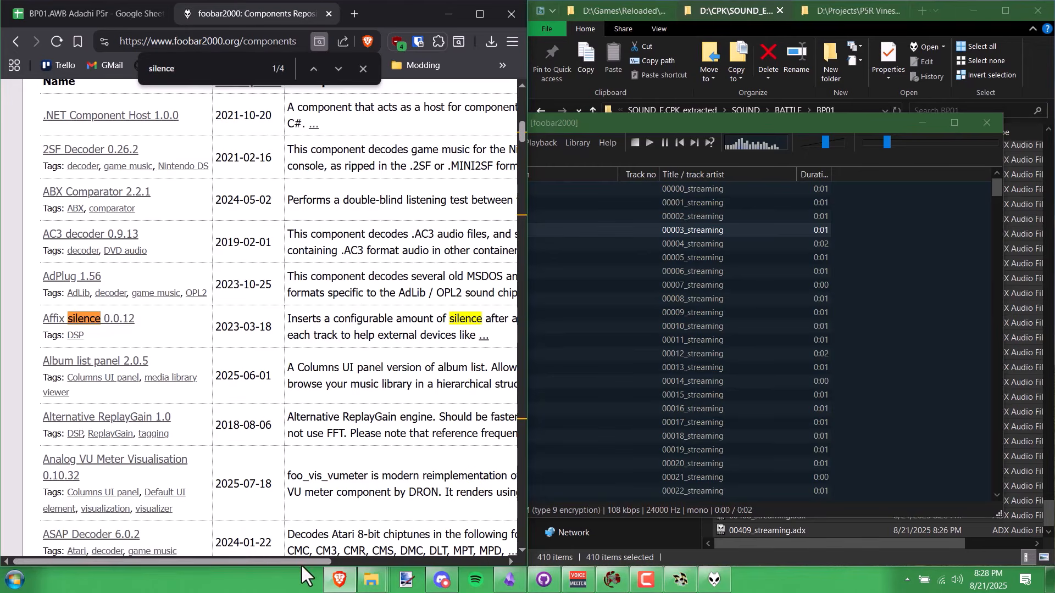
mouse_move(302, 563)
left_mouse_down()
mouse_move(374, 565)
mouse_move(286, 568)
left_mouse_up()
triple_click(376, 316)
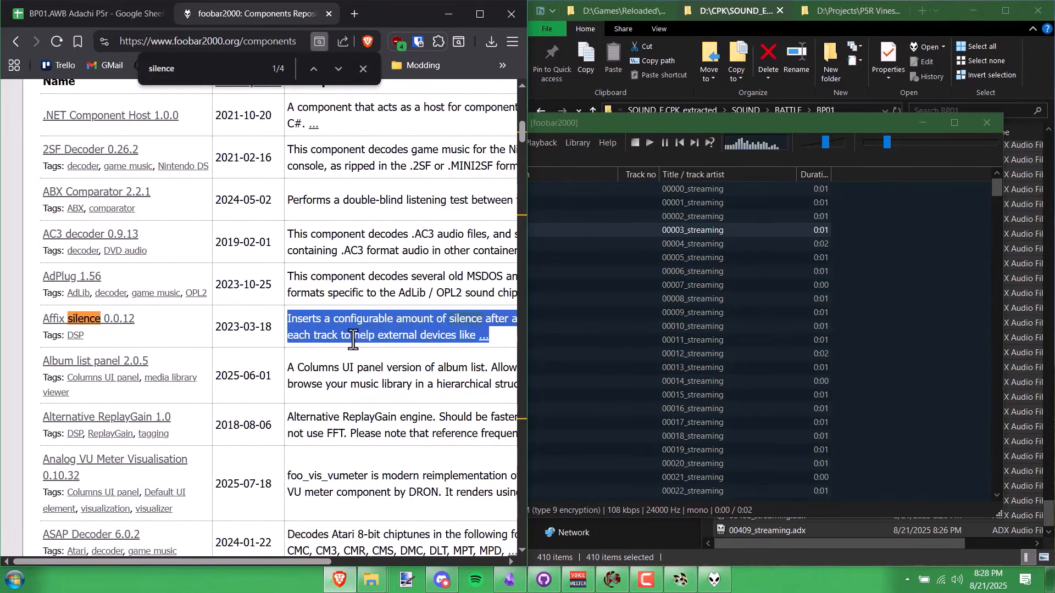
left_click(376, 316)
left_click(83, 320)
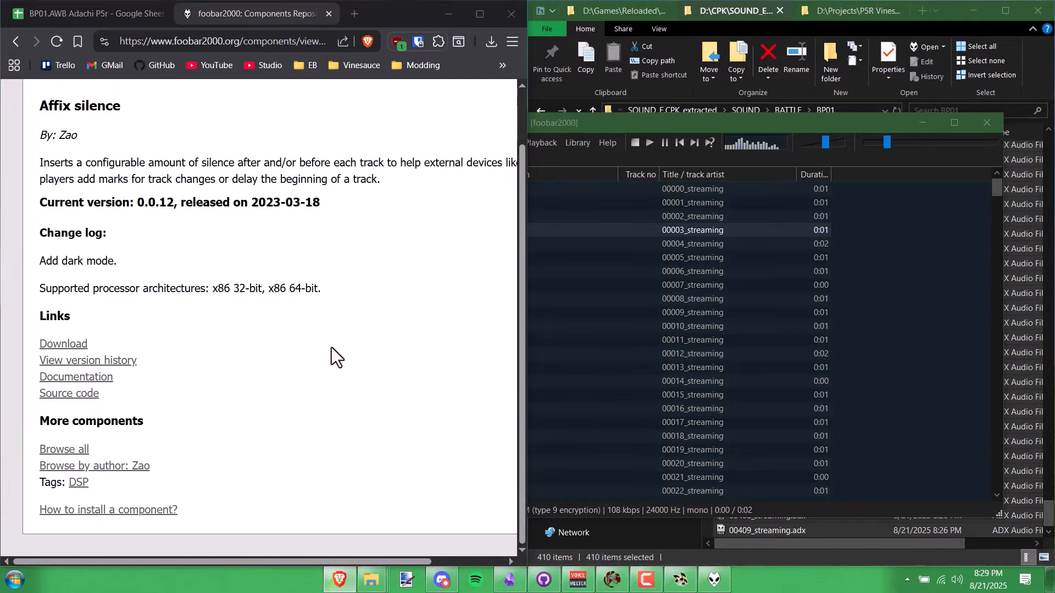
left_click(413, 312)
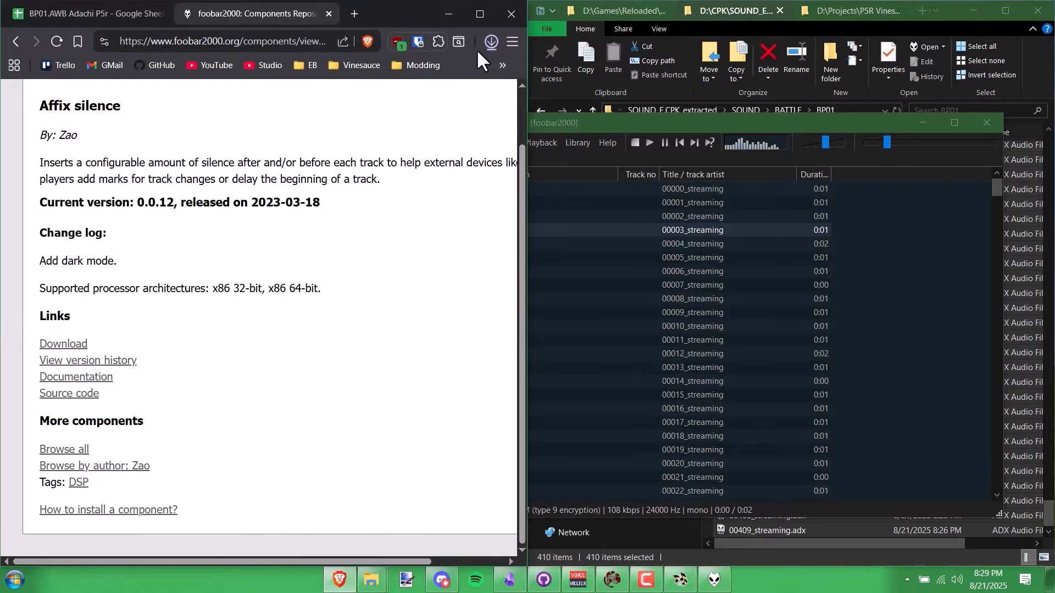
- Install the downloaded foo_dsp_silence component into foobar2000 and apply it
left_click(484, 41)
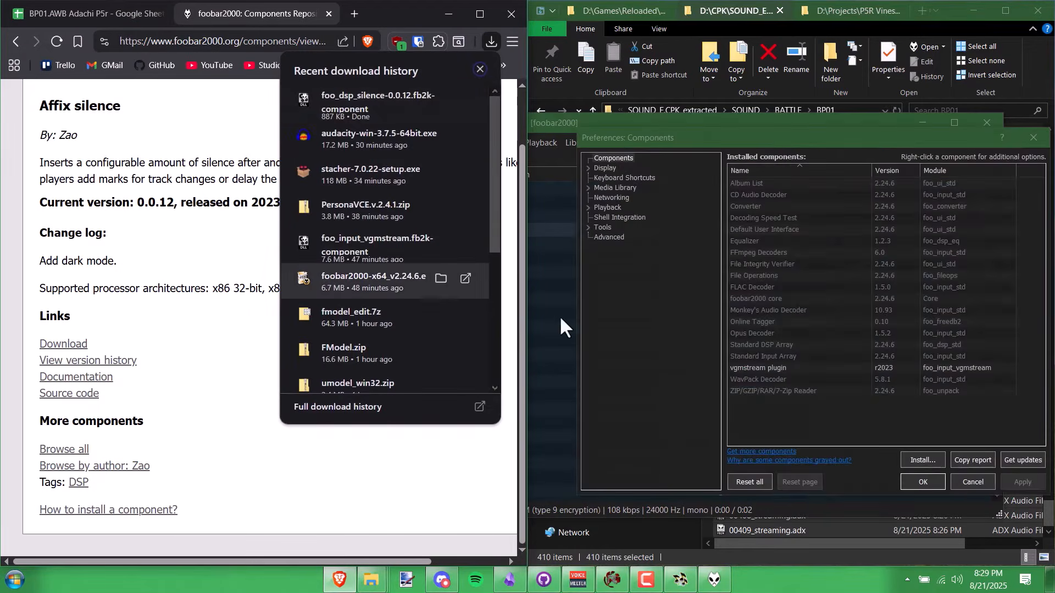
left_click(889, 355)
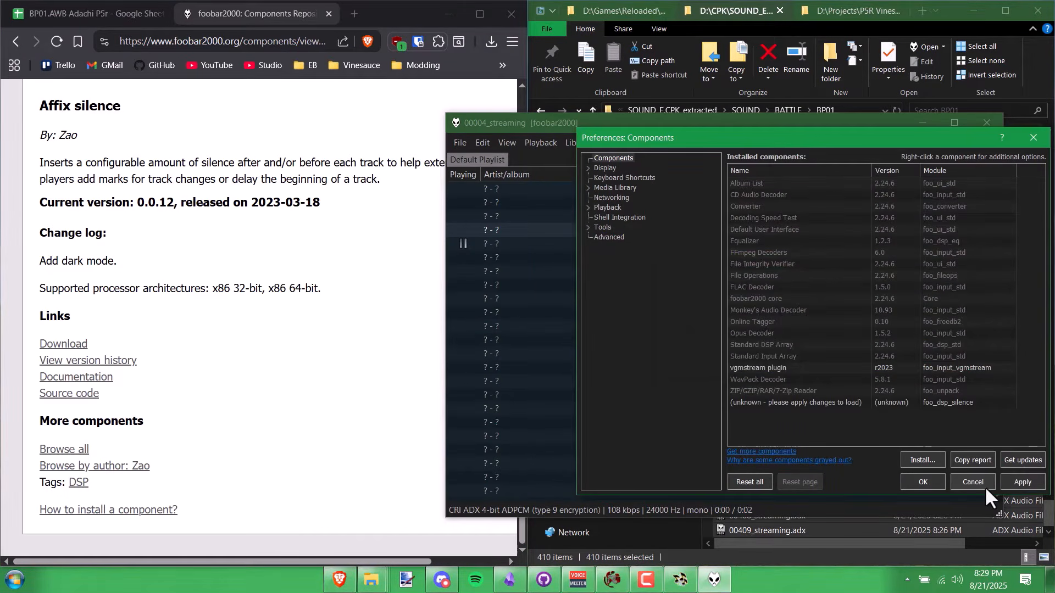
left_click(1014, 482)
- Restart foobar2000 and add Affix silence to the active DSP effects
left_click(862, 333)
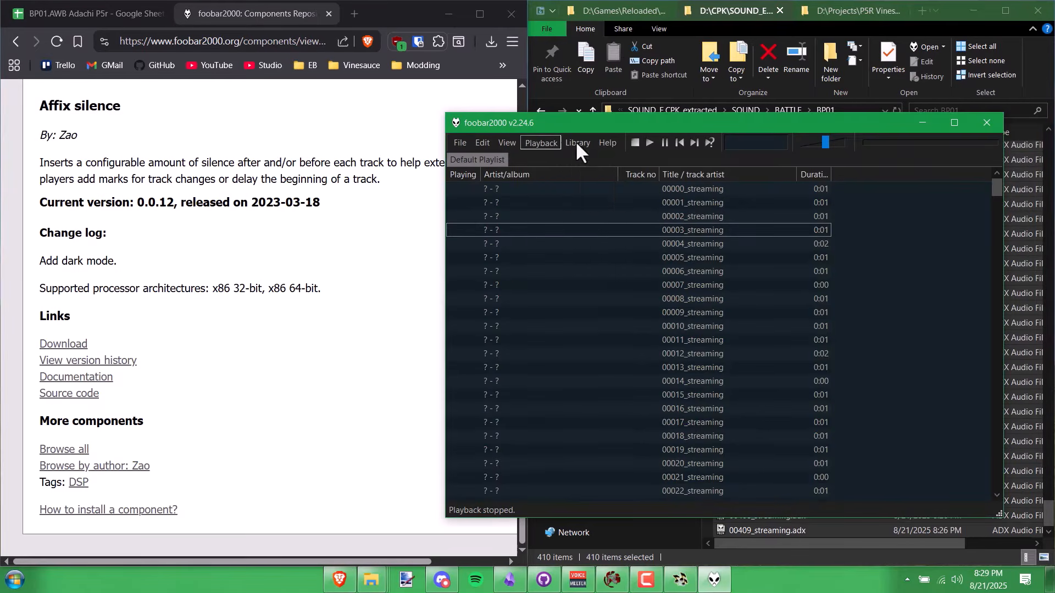
left_click(576, 144)
left_click(607, 202)
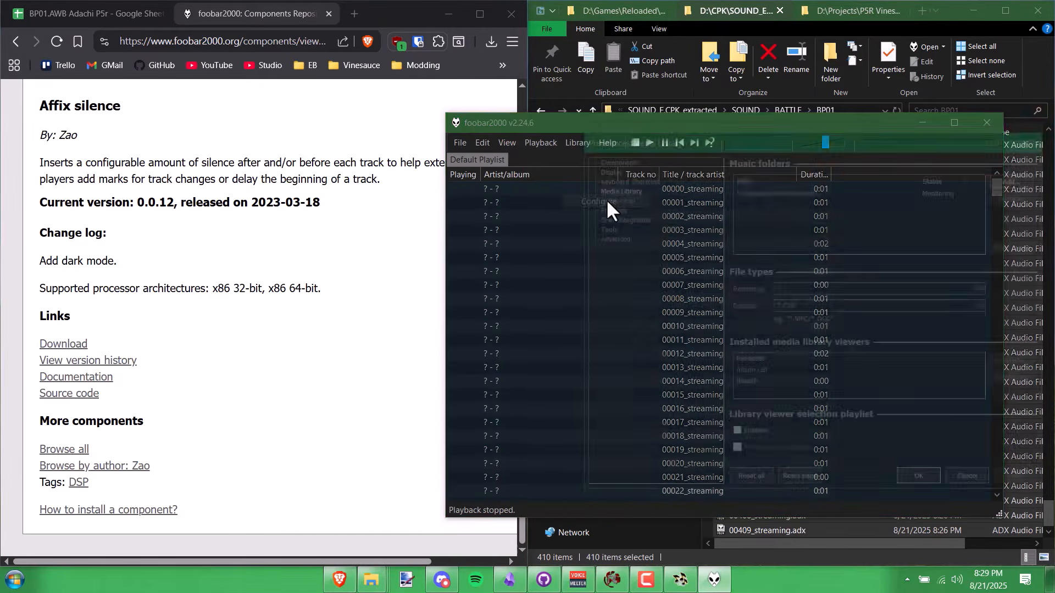
left_click(527, 239)
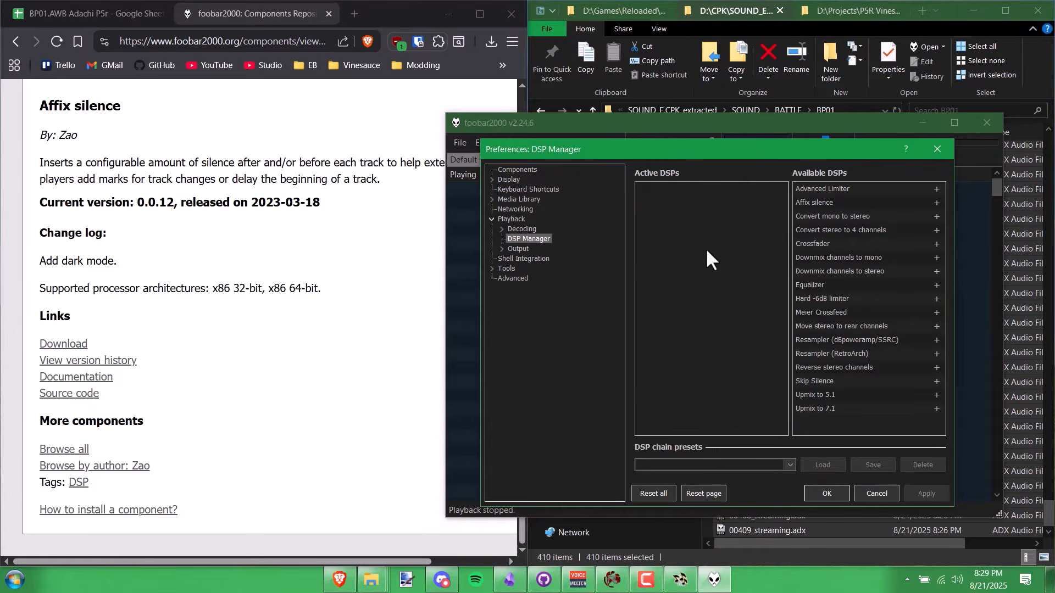
left_click(896, 203)
left_click(937, 203)
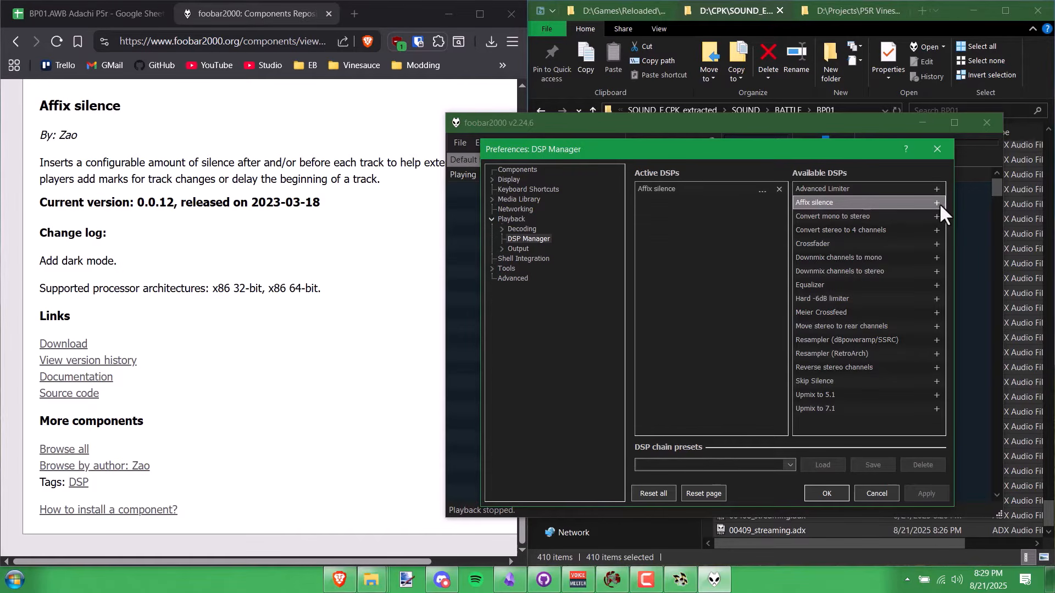
- Set Affix silence to 3000 ms of silence after each track and save the preferences
left_click(762, 191)
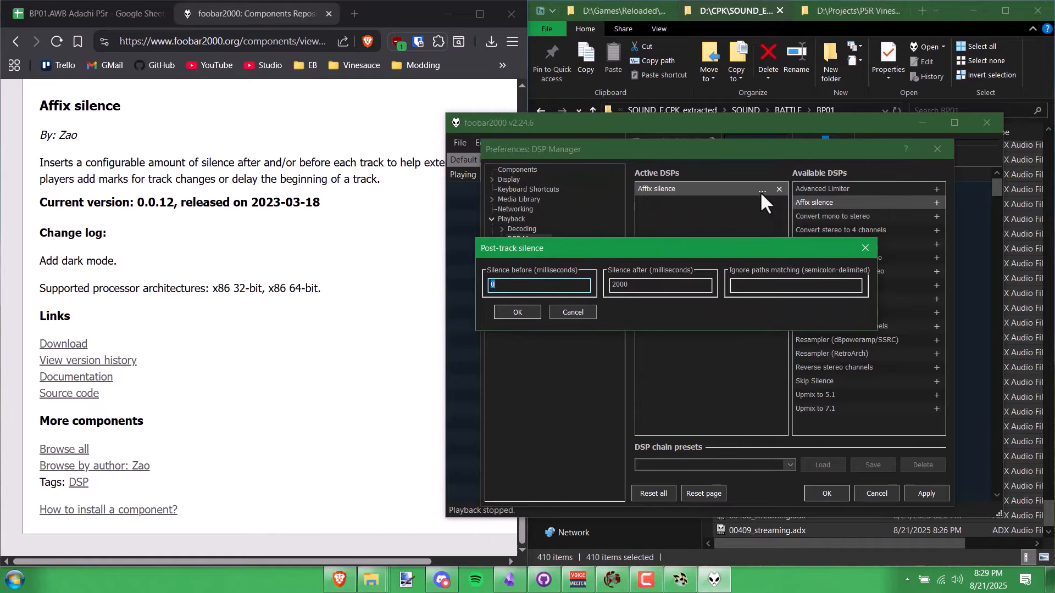
left_click_drag(694, 240, 742, 199)
left_click(663, 245)
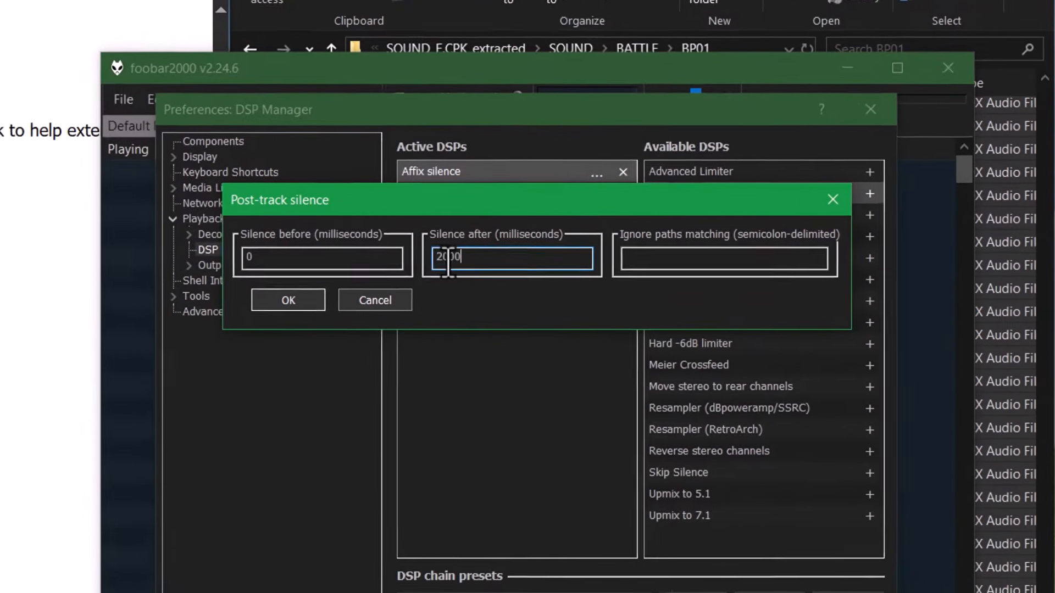
left_click_drag(434, 260, 420, 266)
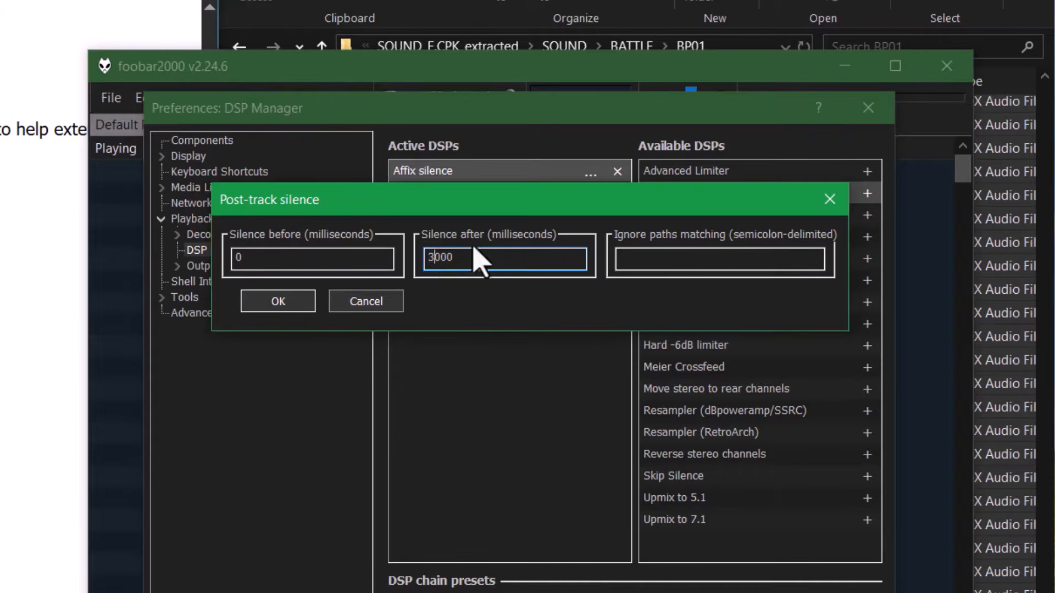
type("3")
left_click(283, 302)
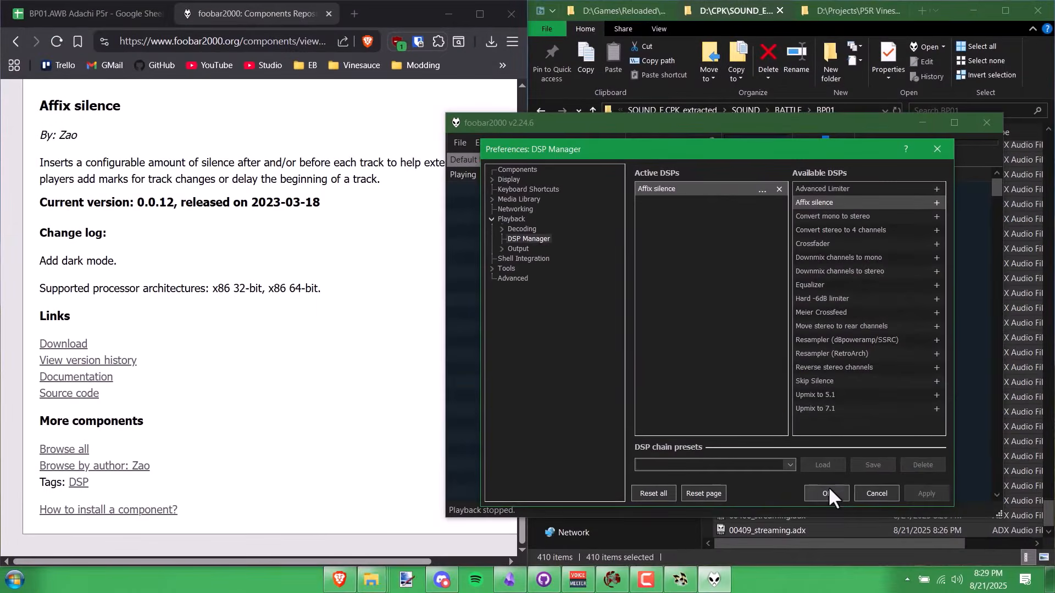
left_click(827, 492)
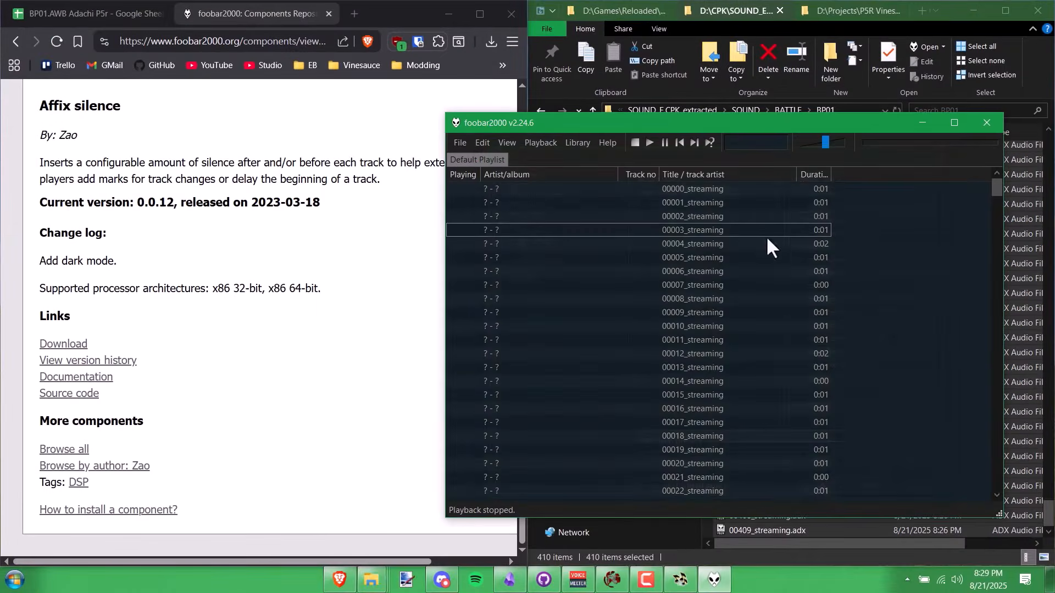
- Play clip 00003_streaming to hear the added silence
double_click(713, 231)
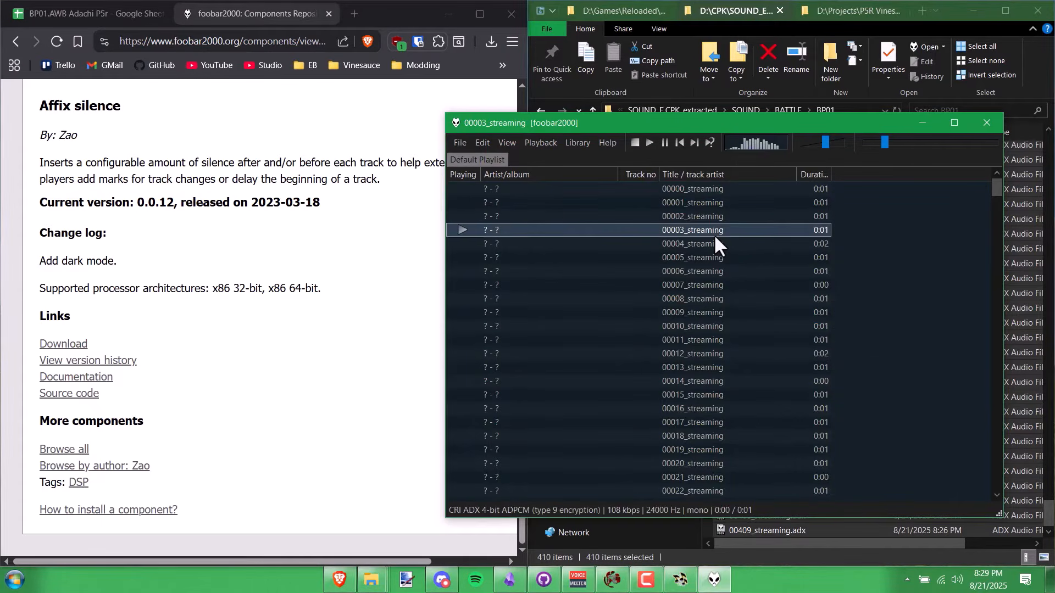
left_click_drag(600, 114, 682, 65)
left_click(88, 14)
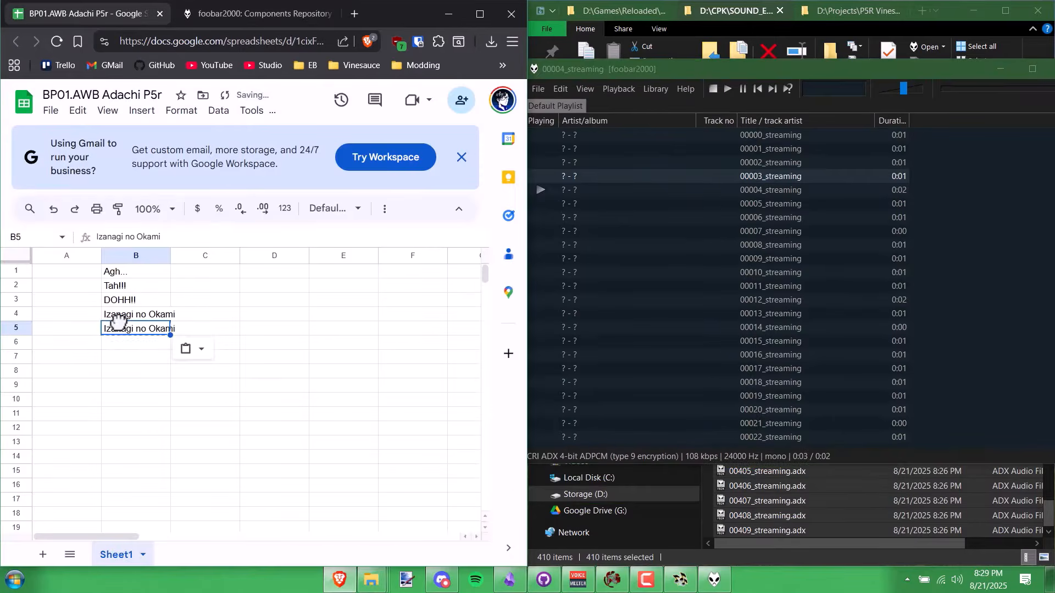
- Enter 'Izanagi no Okami Picaro', 'By the myriad truths!', 'All will be revealed!' and 'Athena!' in B5–B8
type("Picaro")
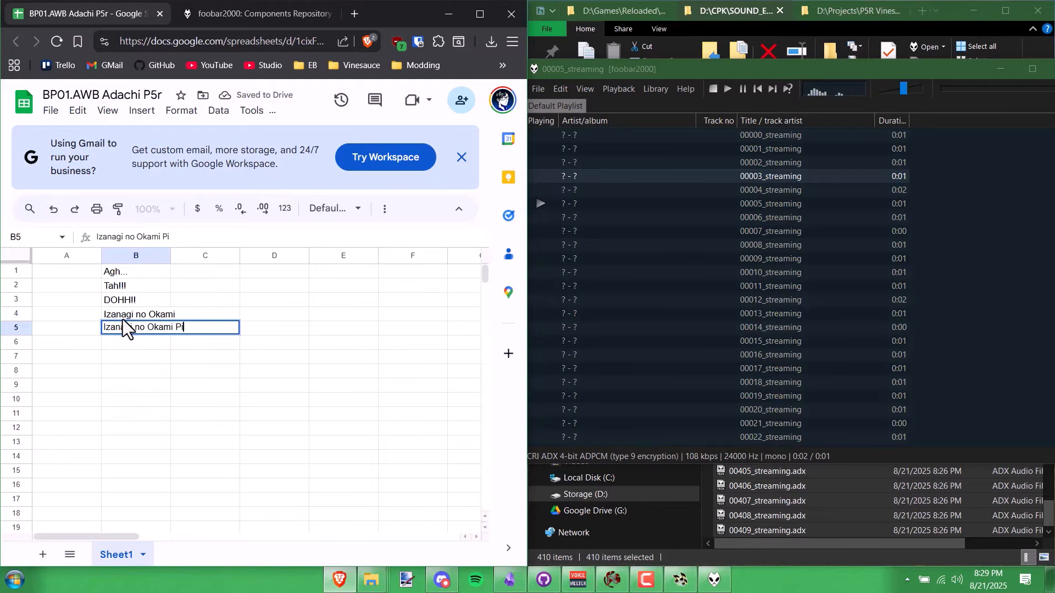
key("Return")
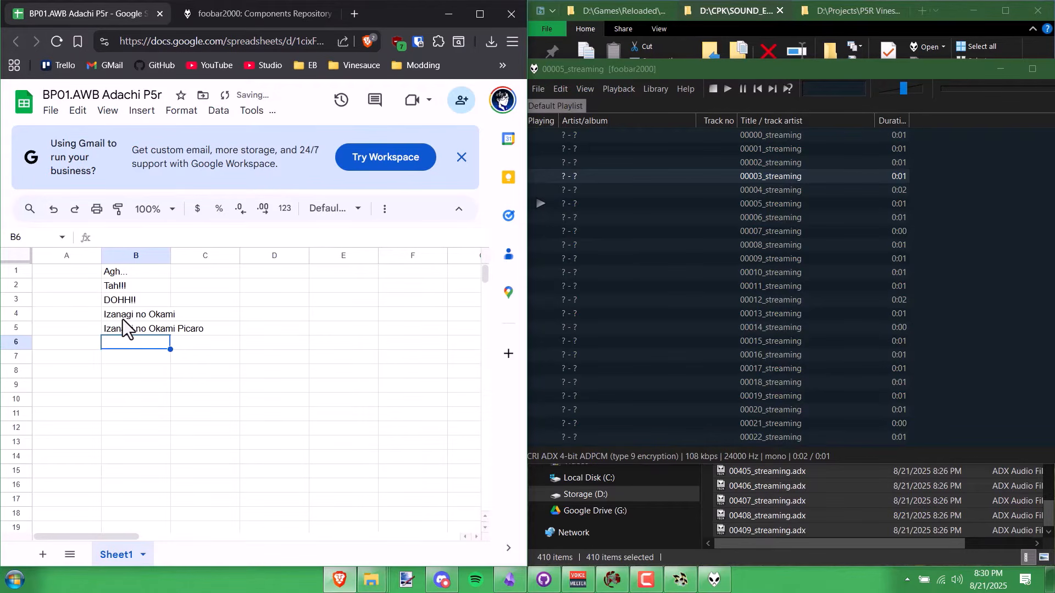
type("By ")
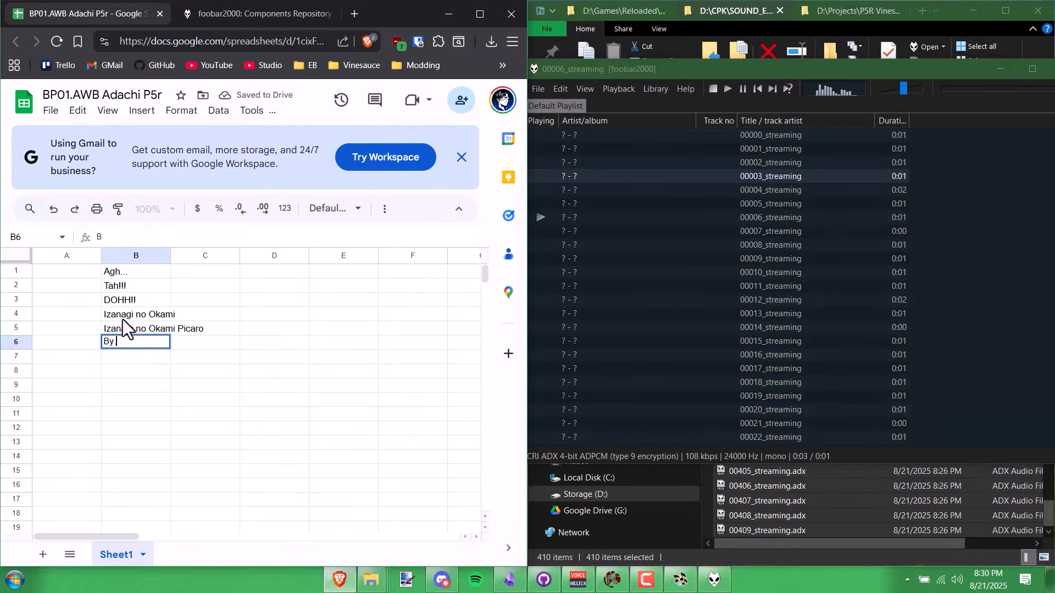
type("the myriad truths!")
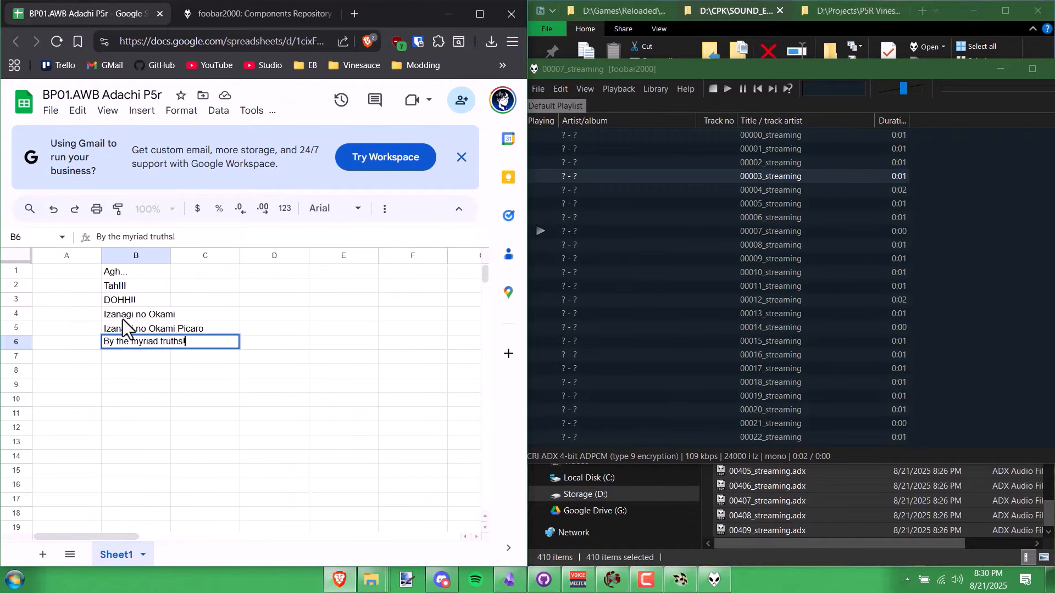
key("Return")
type("All will be re")
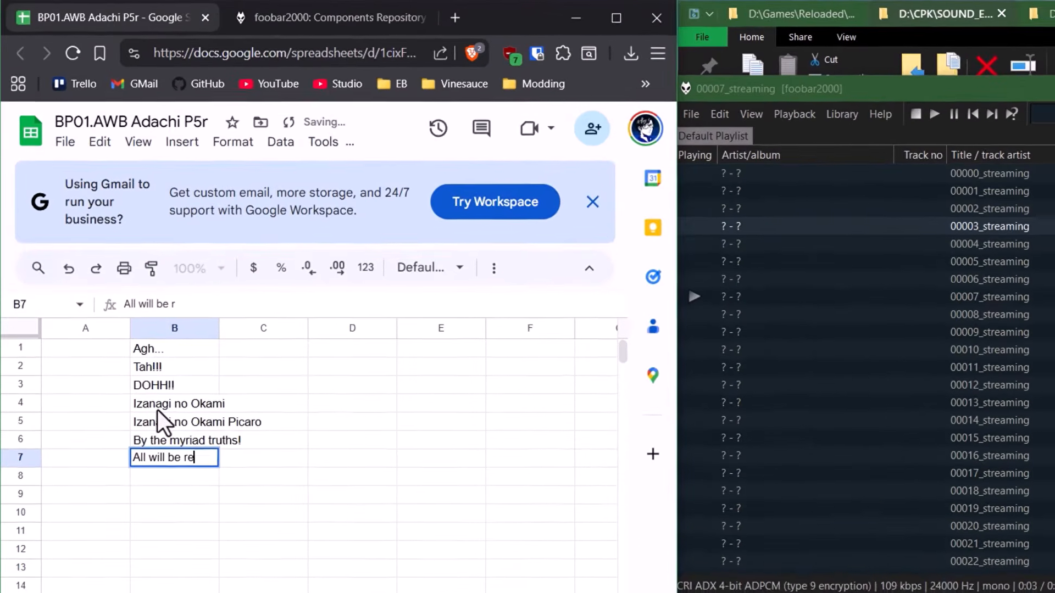
type("vealed!")
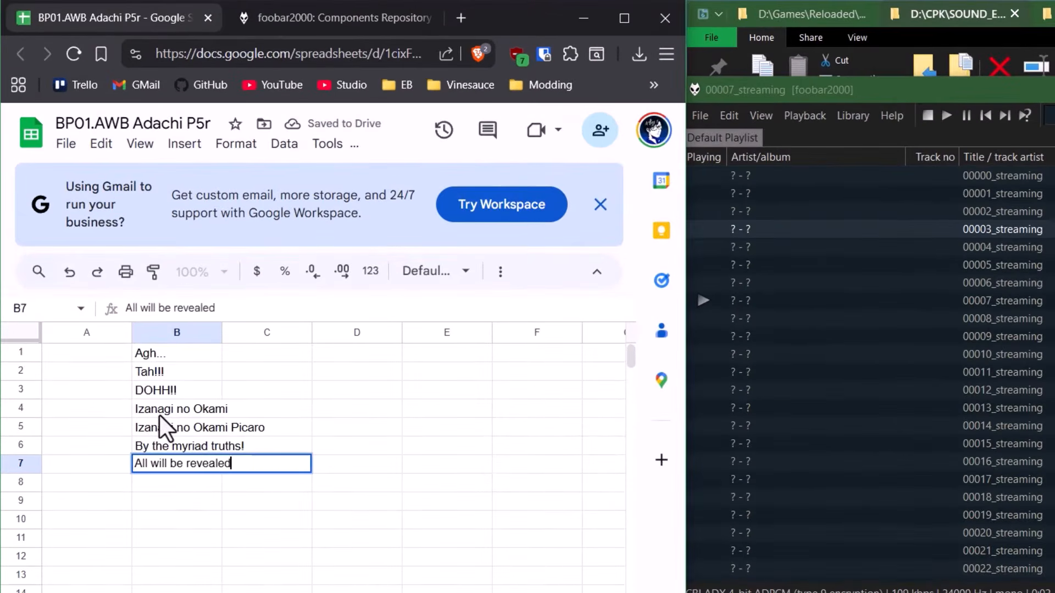
key("Return")
type("Athena!")
key("Return")
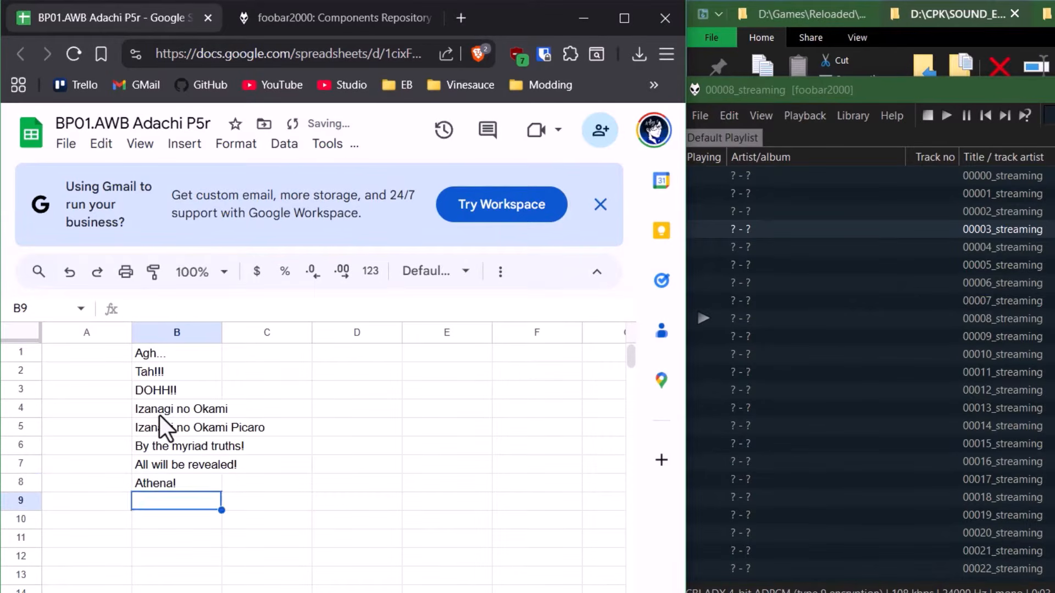
- Generate a PineTools number list starting at 0 and select the generated numbers
type("Athena")
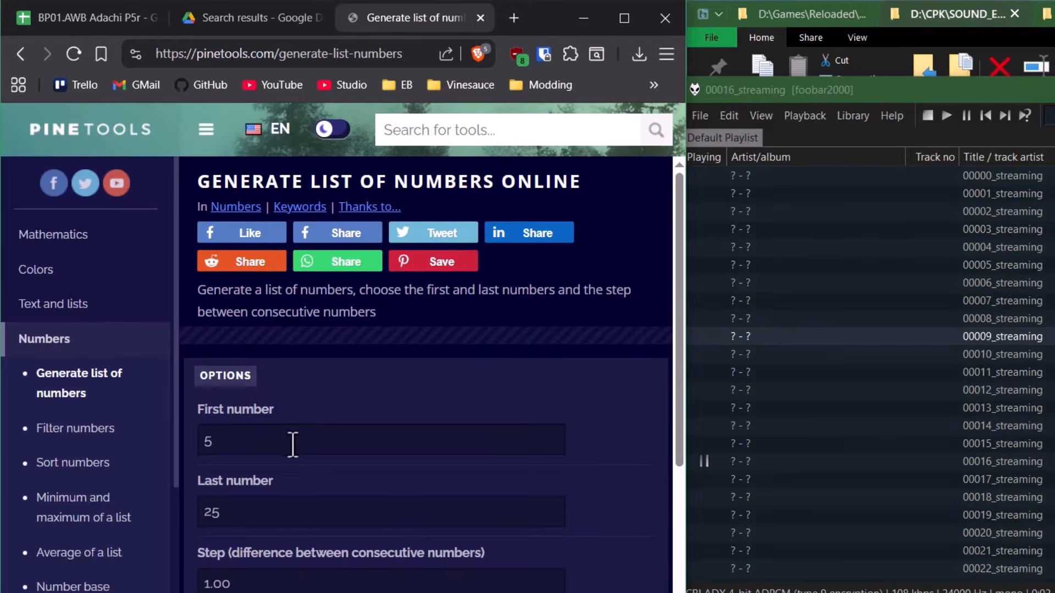
double_click(290, 443)
type("0")
key("Tab")
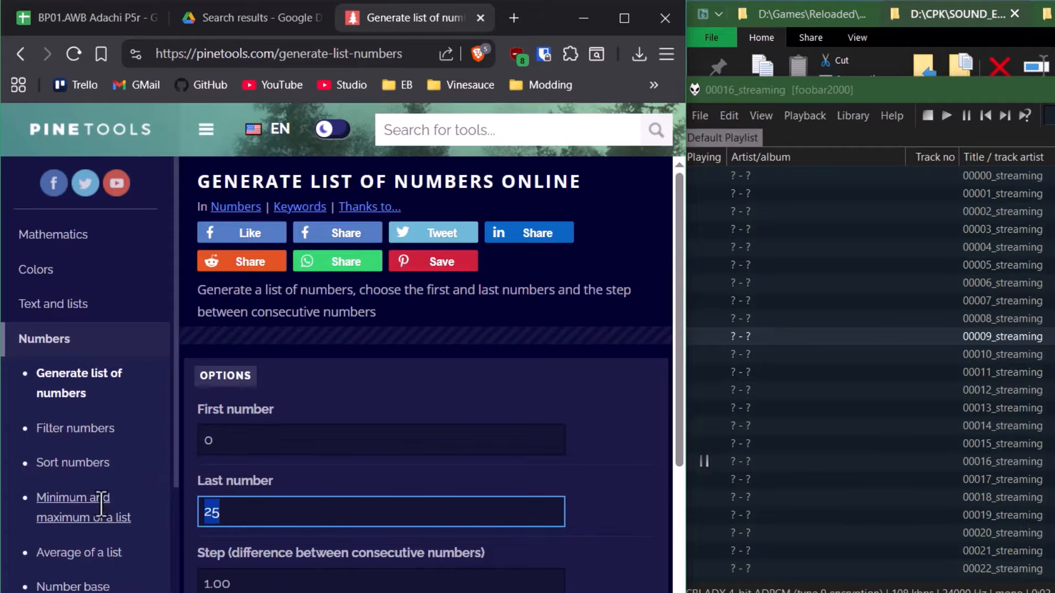
type("410")
key("Return")
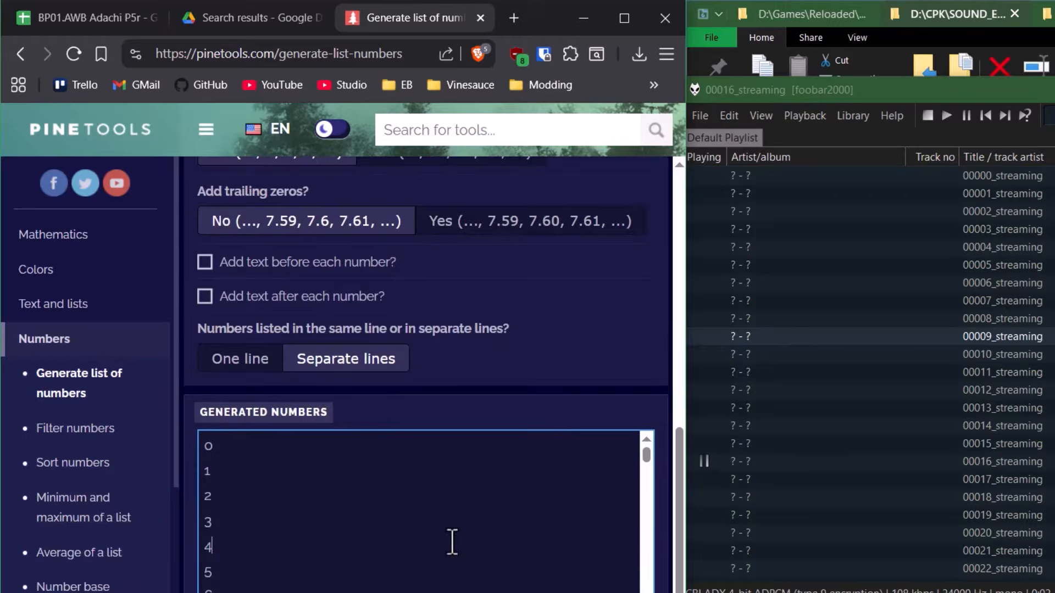
left_click(453, 542)
- Paste the numbers into column A from cell A1, then return to column B
left_click(101, 33)
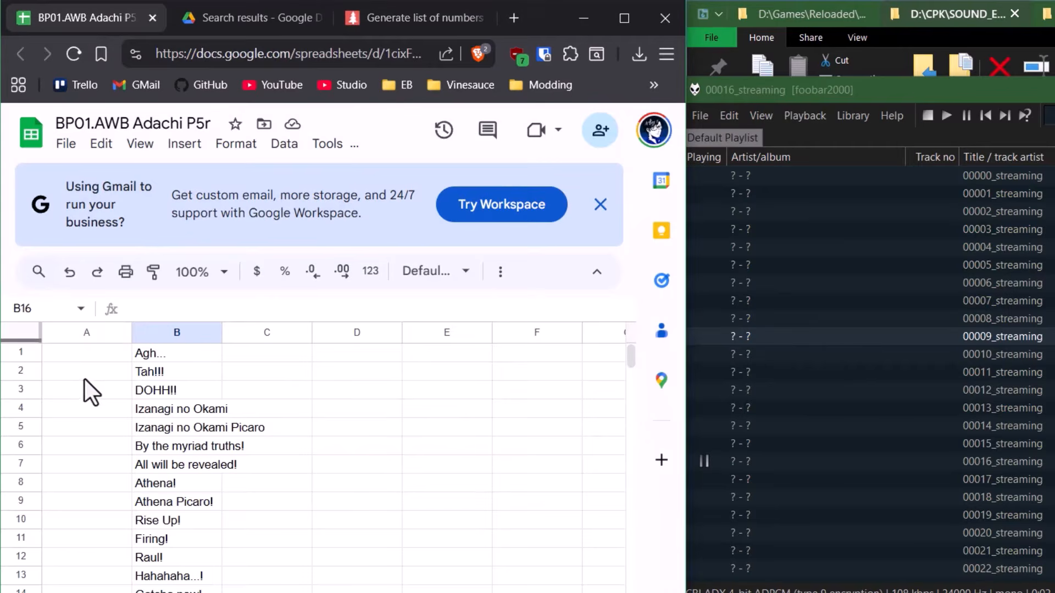
left_click(78, 355)
key("ctrl+v")
scroll(97, 427, "down", 10)
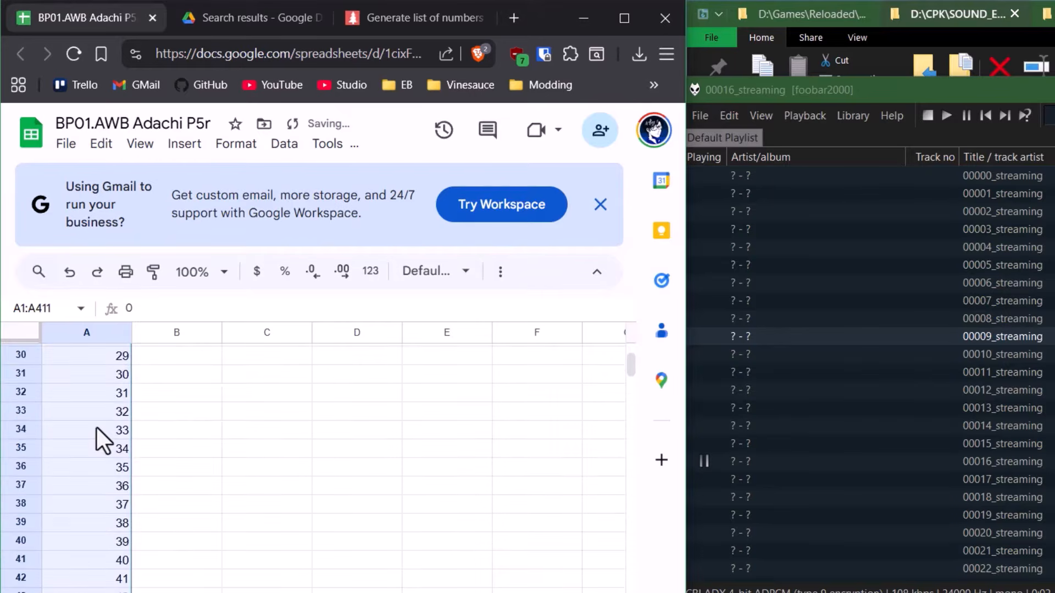
scroll(97, 427, "up", 10)
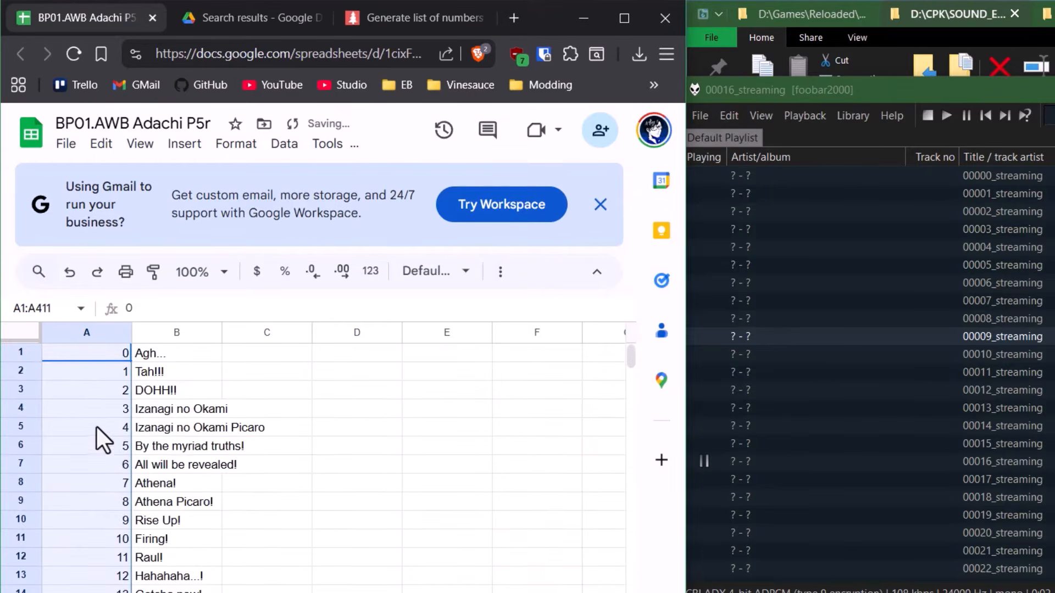
left_click(181, 464)
key("Down")
key("Down")
key("Down")
key("Down")
key("Down")
key("Down")
key("Down")
key("Down")
key("Down")
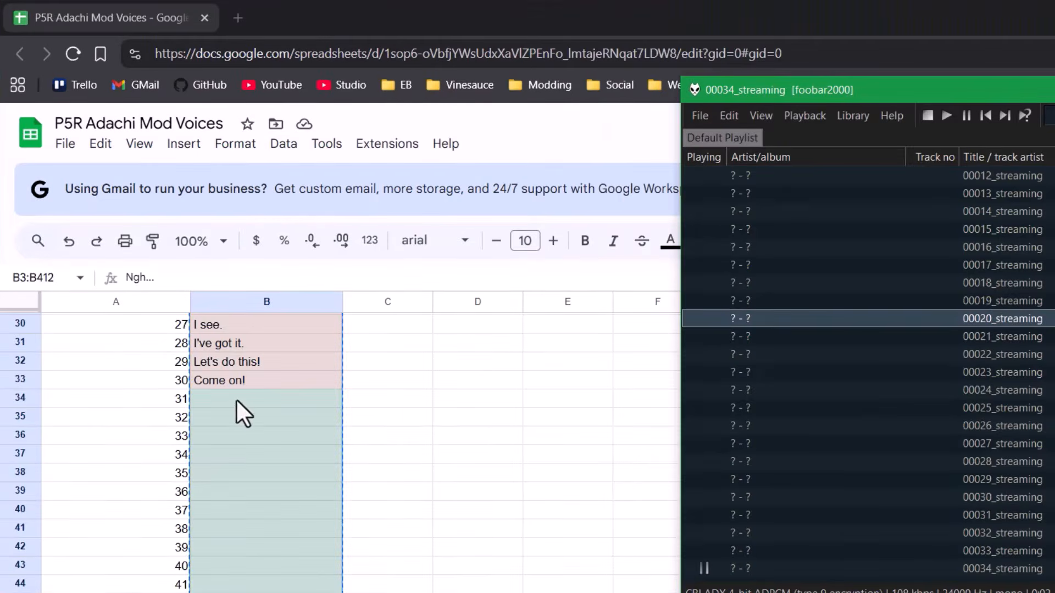
- Play clips 00032, 00031 and 00045 while scrolling the sheet to match their lines
scroll(956, 409, "down", 2)
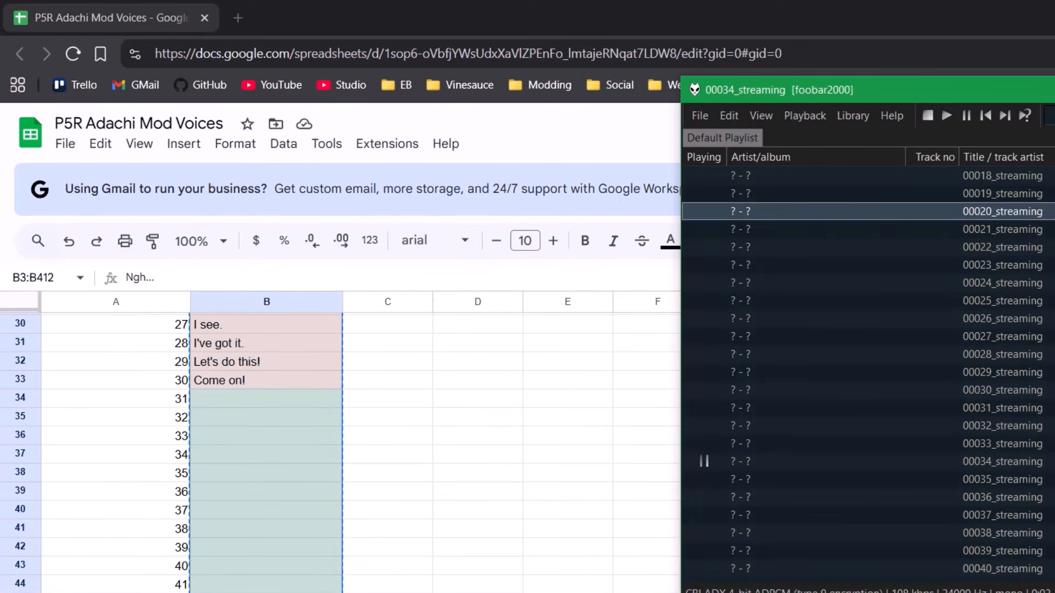
double_click(993, 424)
double_click(994, 413)
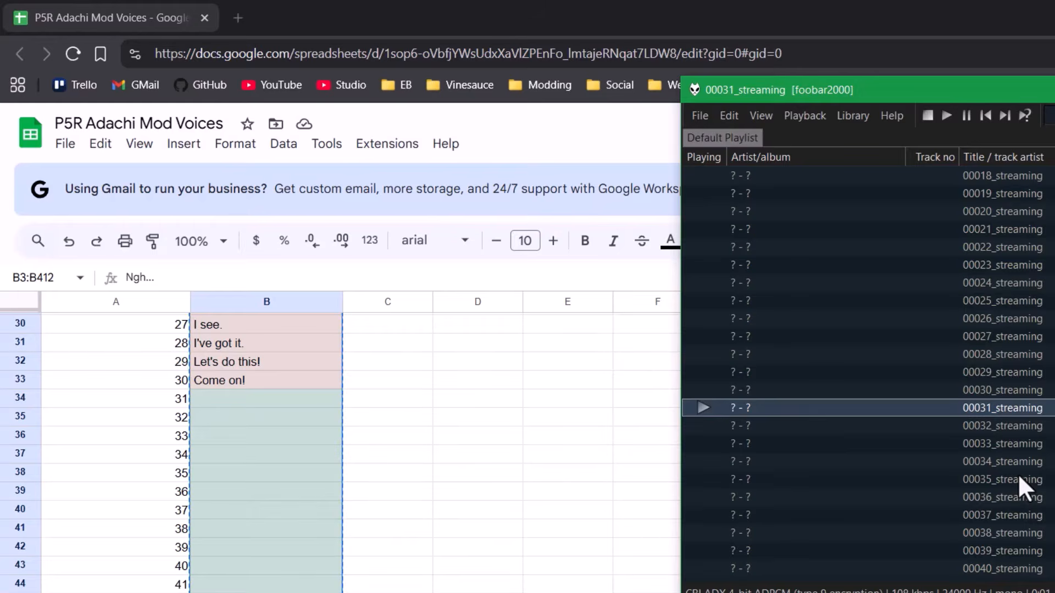
scroll(1018, 474, "down", 7)
scroll(230, 542, "down", 6)
scroll(286, 517, "up", 3)
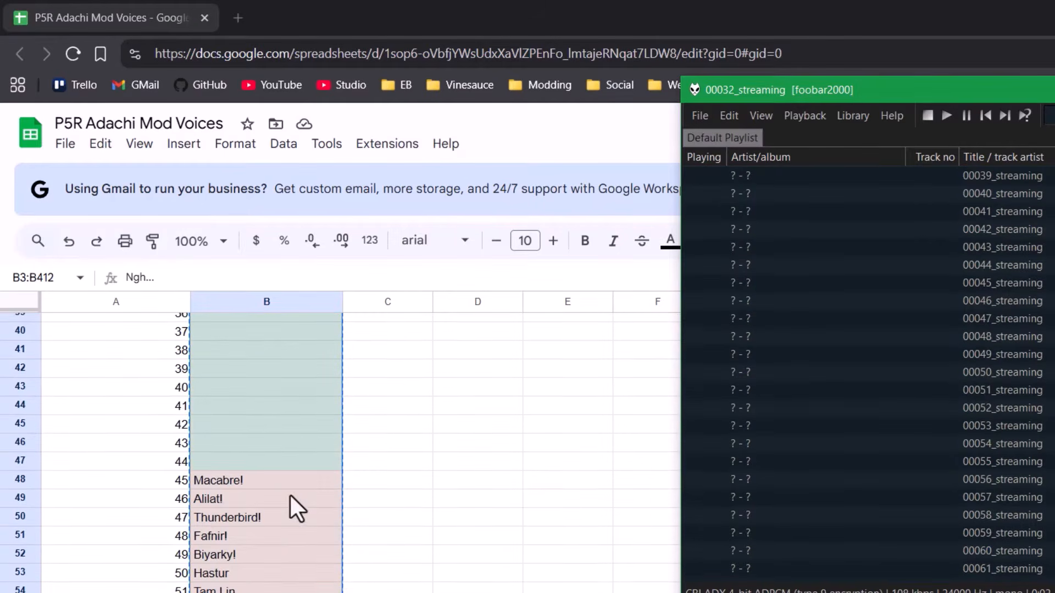
scroll(1027, 414, "up", 1)
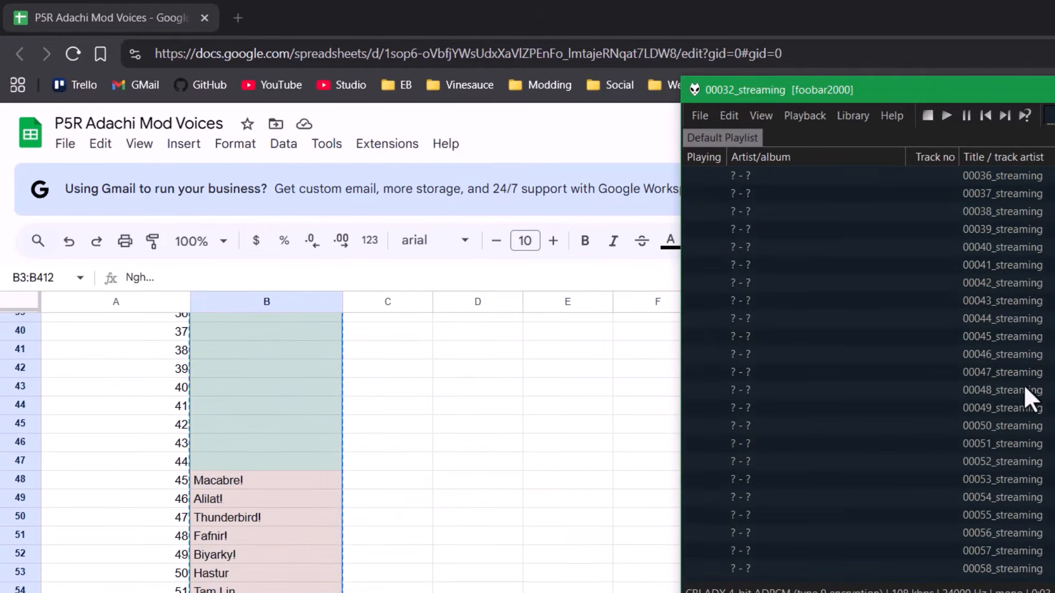
double_click(1013, 344)
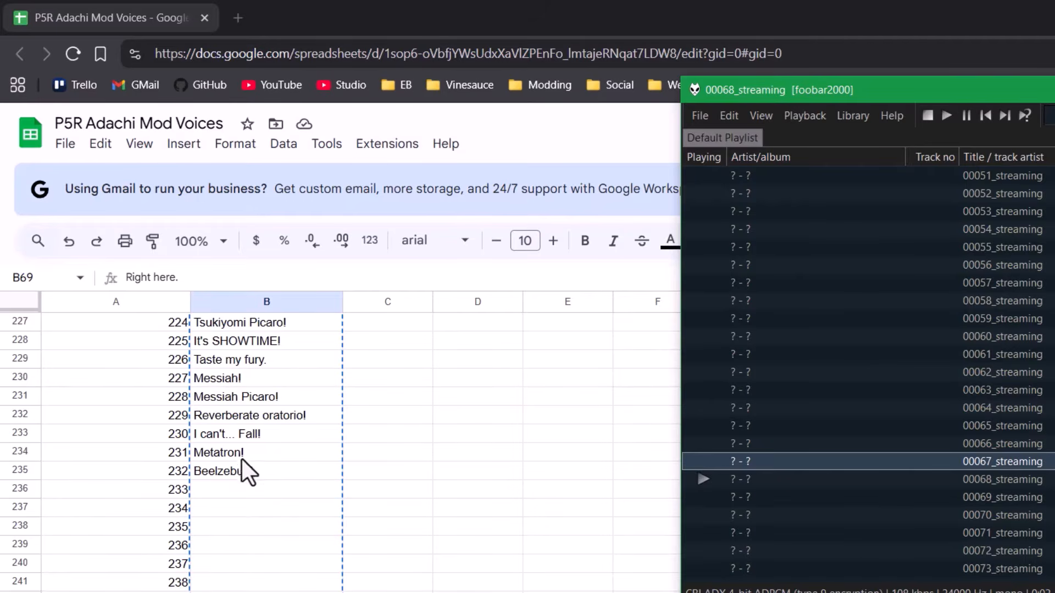
- Open a new browser tab and start typing an 'adachi' search
scroll(998, 483, "down", 19)
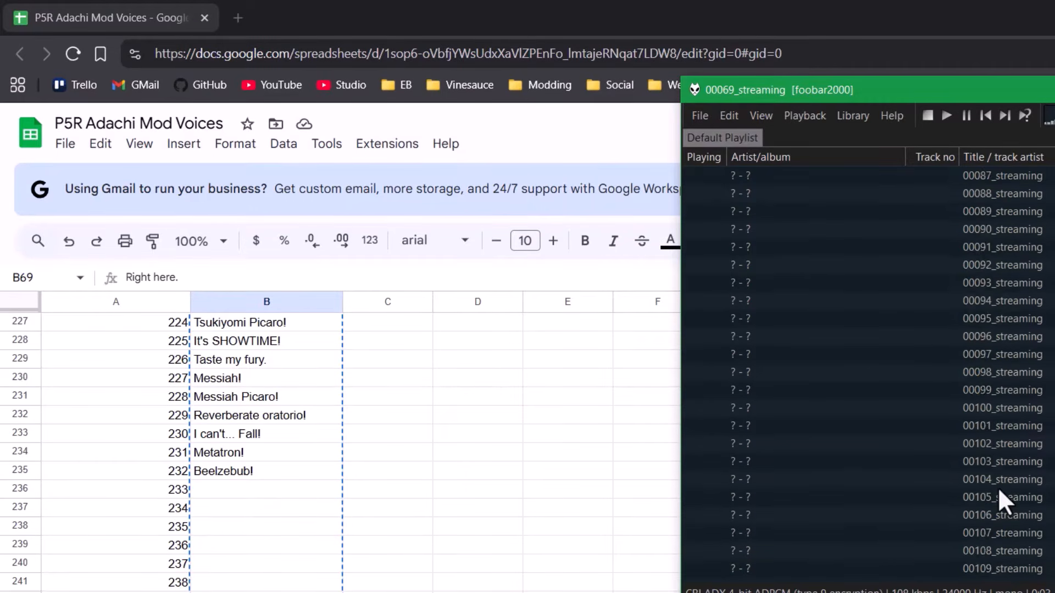
scroll(414, 407, "down", 20)
key("ctrl+t")
type("adachi")
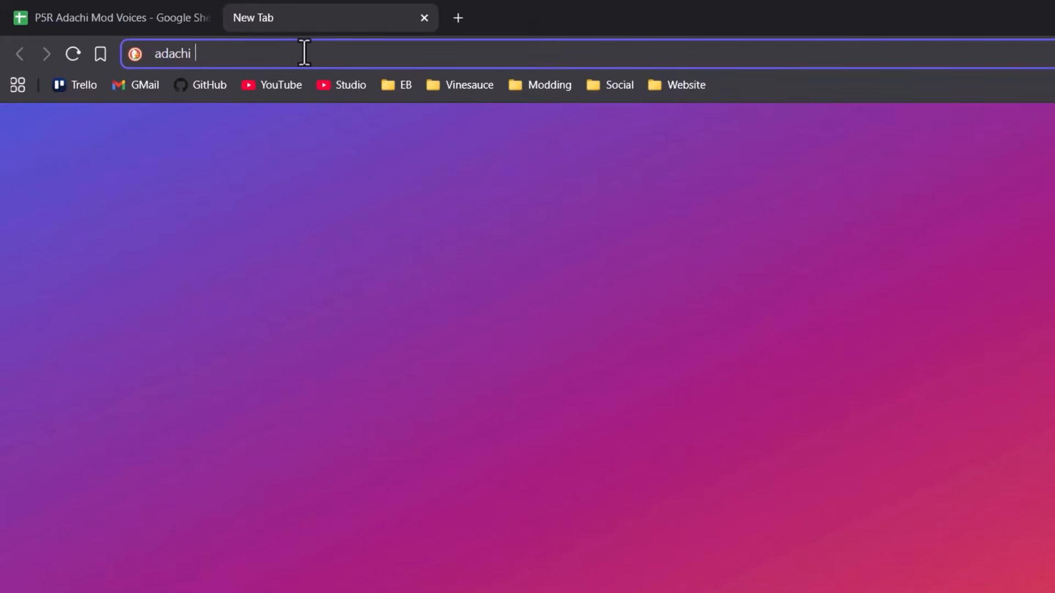
- Search the web and open The Sounds Resource website
key("ctrl+a")
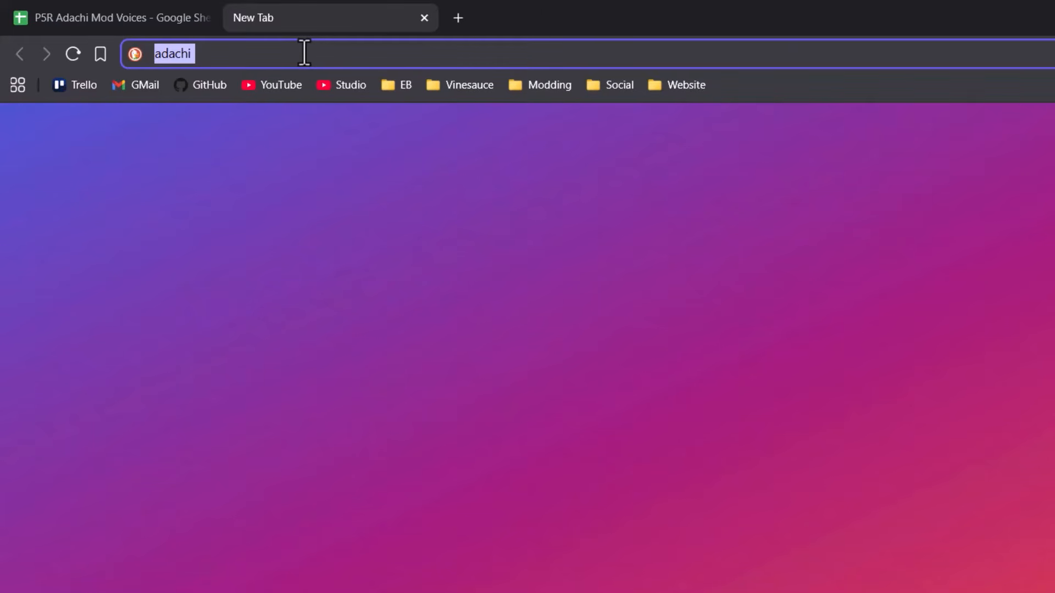
type("voic")
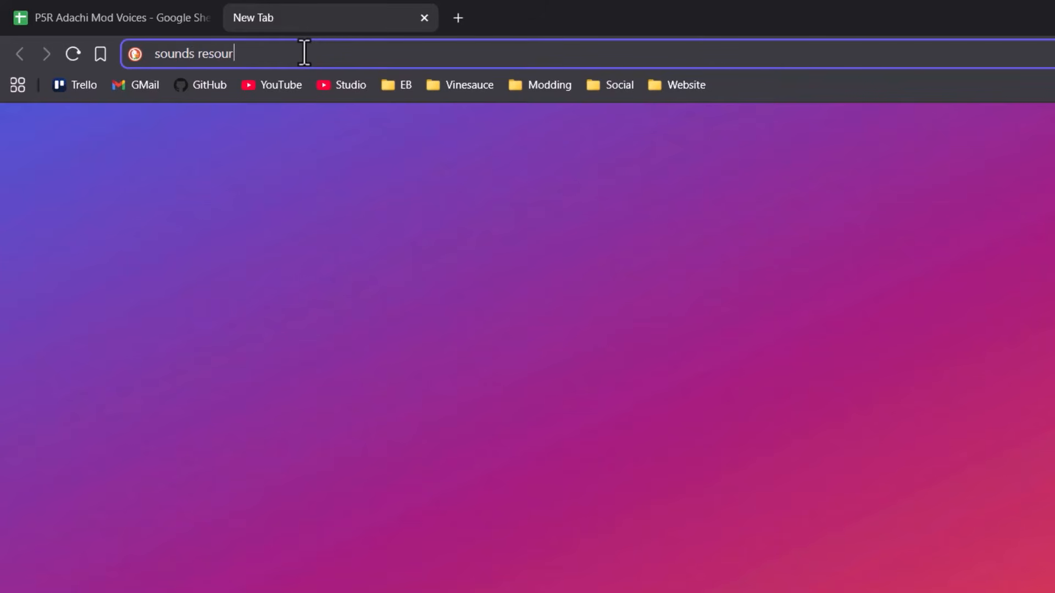
key("Return")
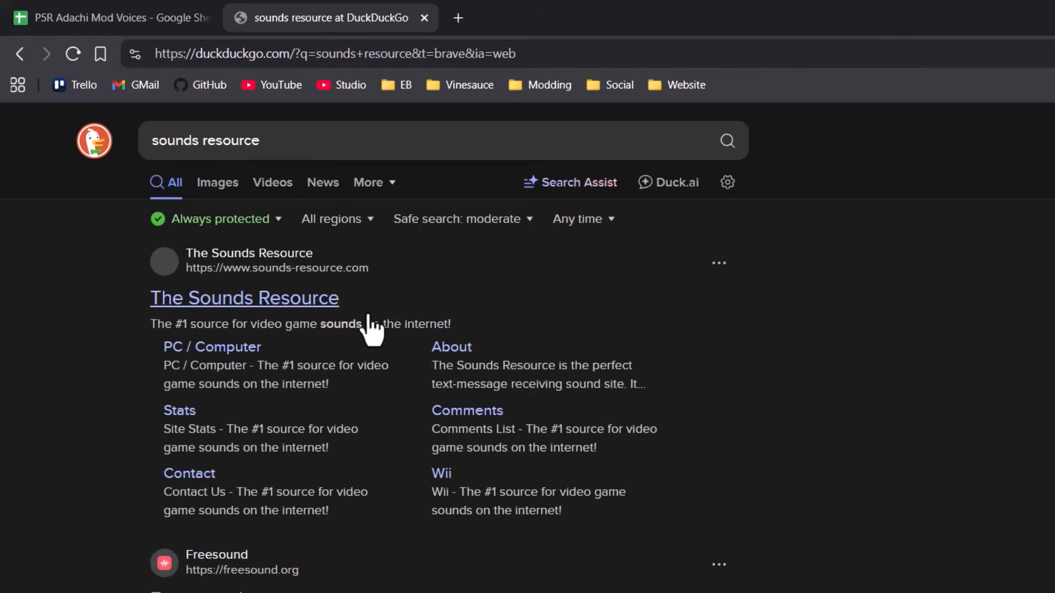
left_click(302, 308)
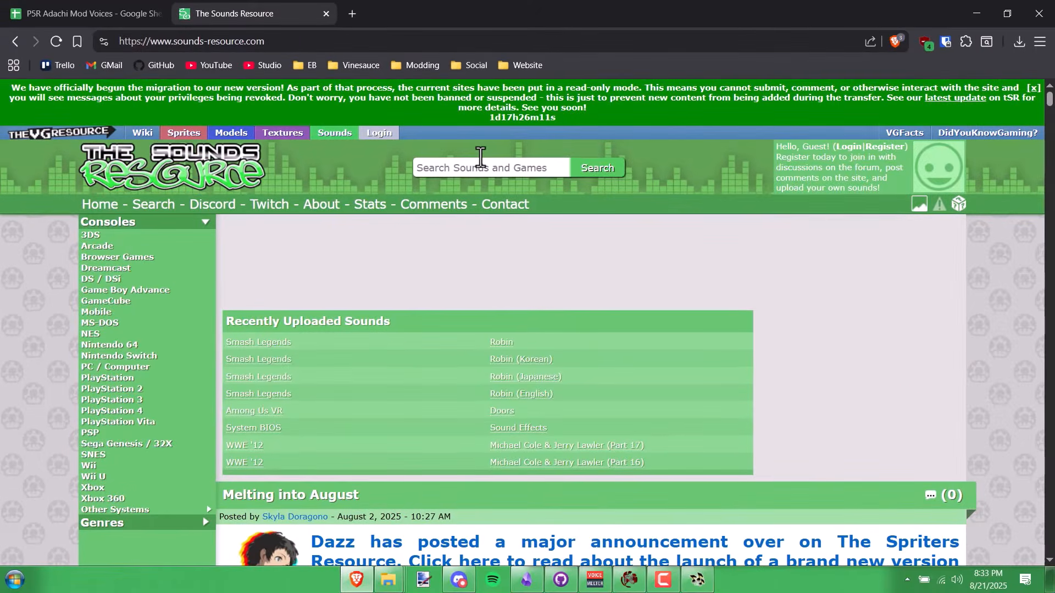
- Search The Sounds Resource for 'adachi'
left_click(481, 157)
type("ada")
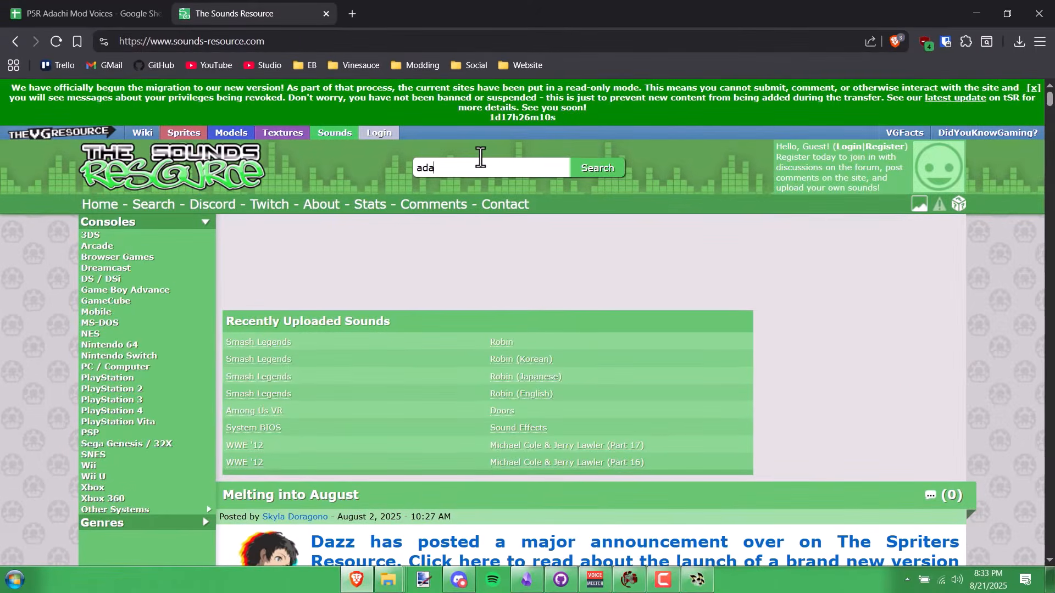
type("chi")
scroll(496, 181, "down", 5)
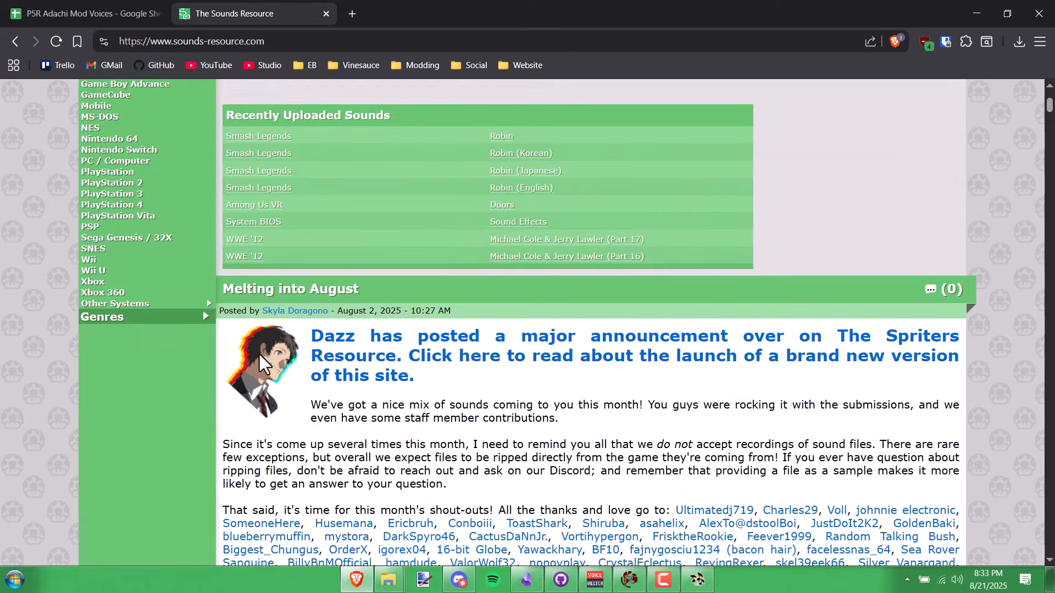
scroll(349, 353, "up", 4)
scroll(397, 355, "down", 2)
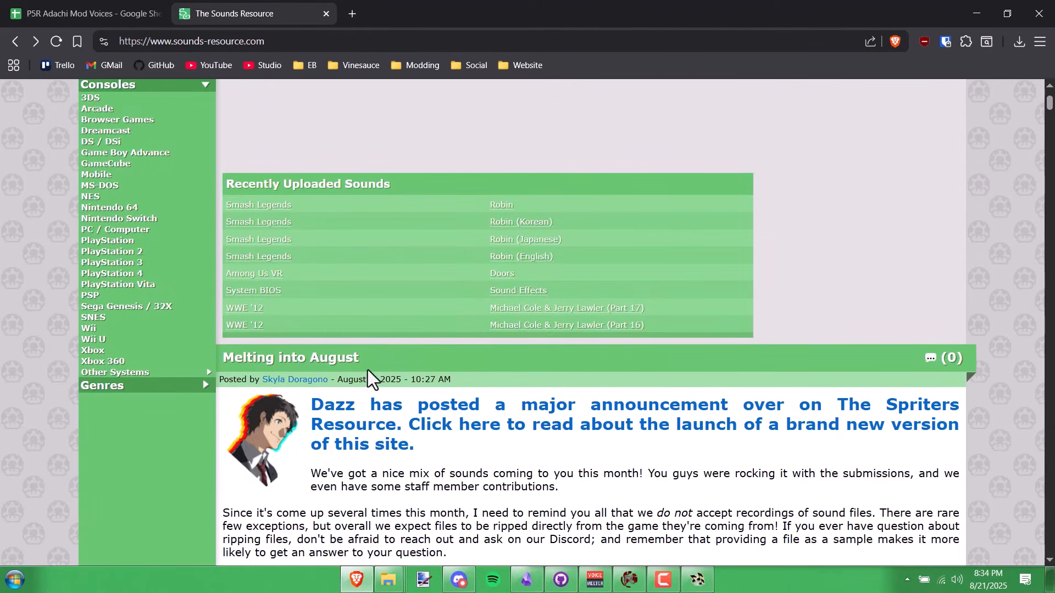
key("Return")
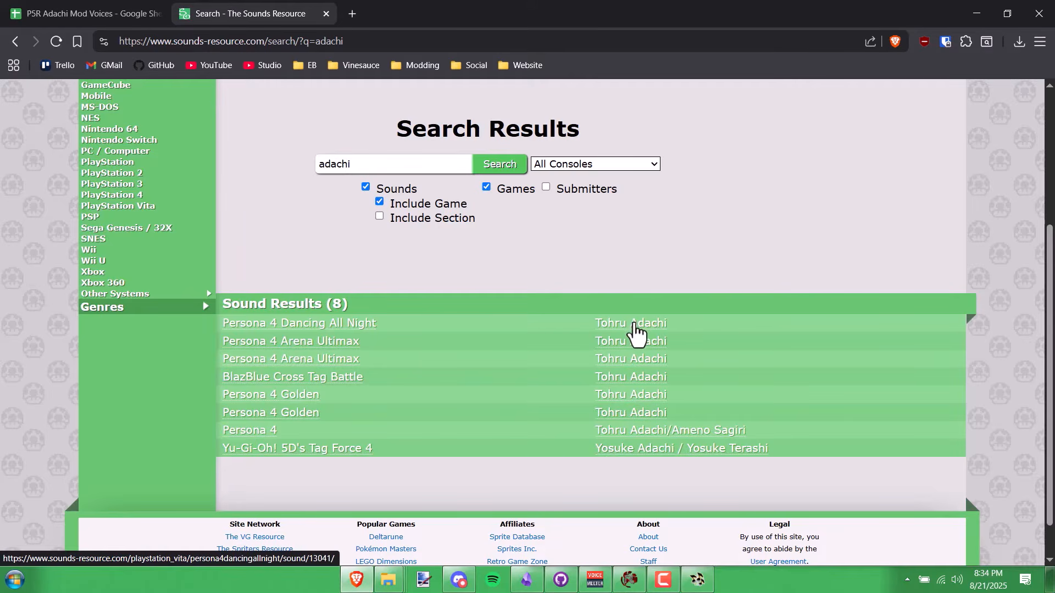
- Download the Tohru Adachi archives from Persona 4 Dancing All Night and Persona 4 Arena Ultimax
left_click(634, 324)
scroll(527, 495, "down", 3)
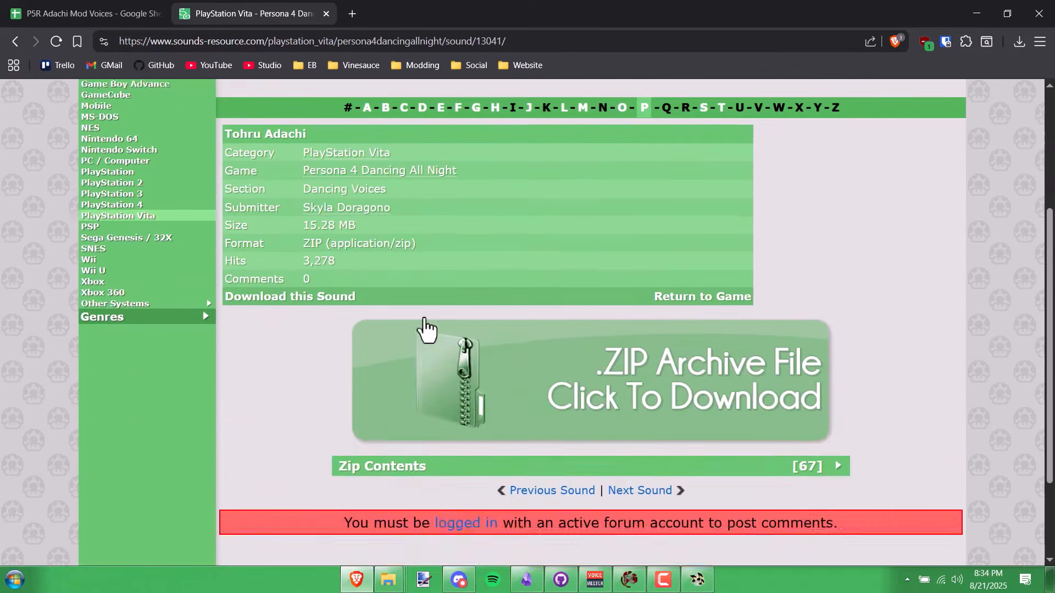
left_click(426, 329)
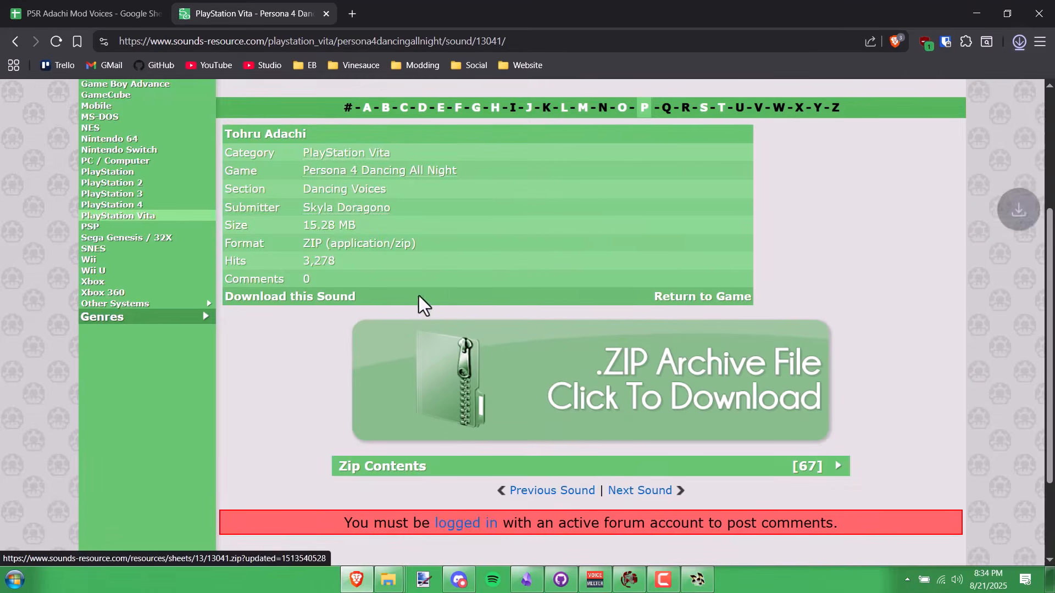
left_click(15, 46)
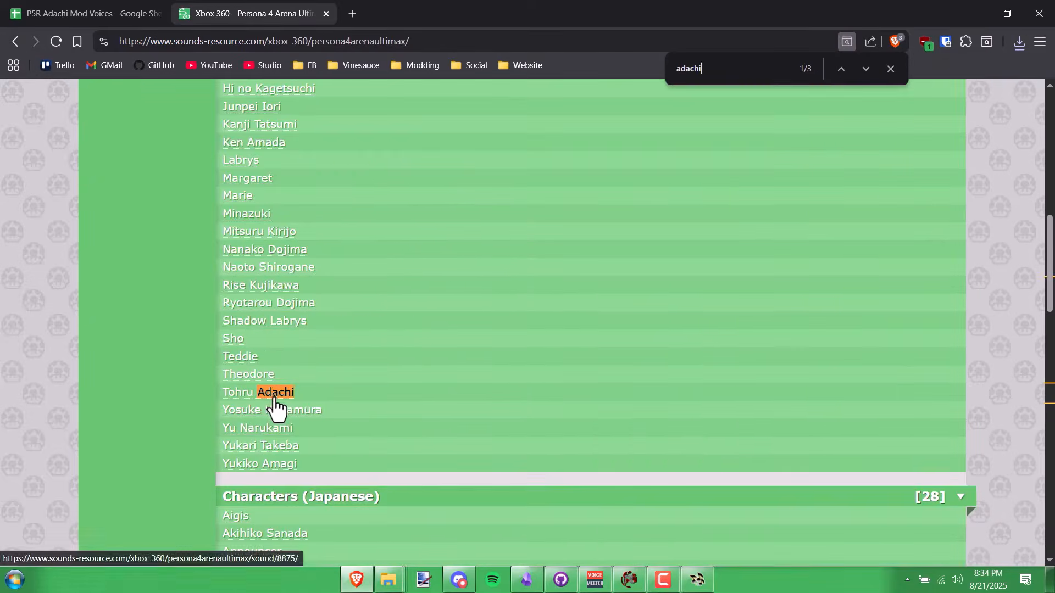
left_click(275, 397)
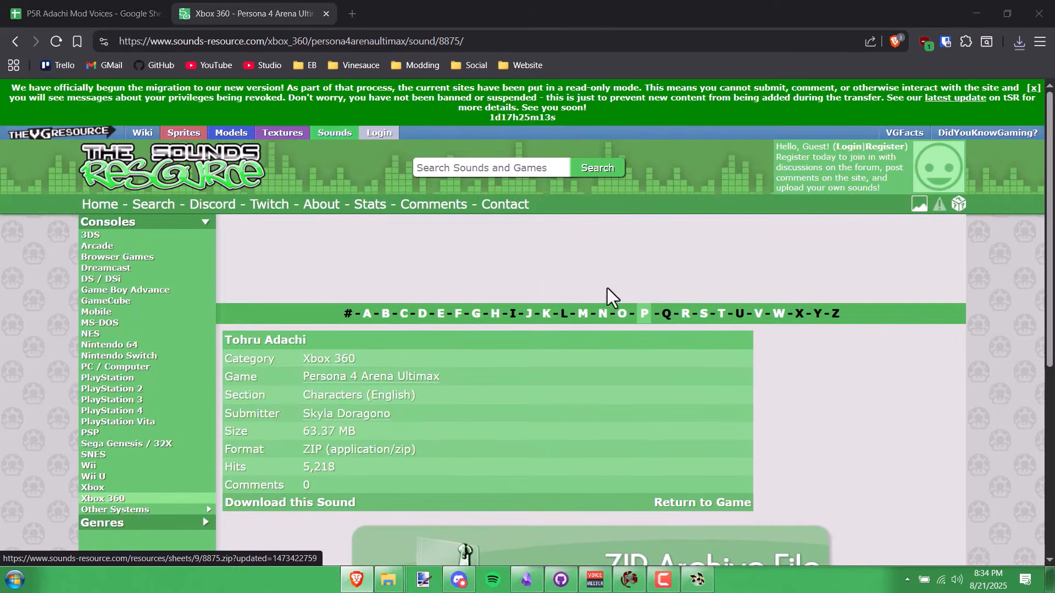
left_click(420, 311)
left_click(17, 42)
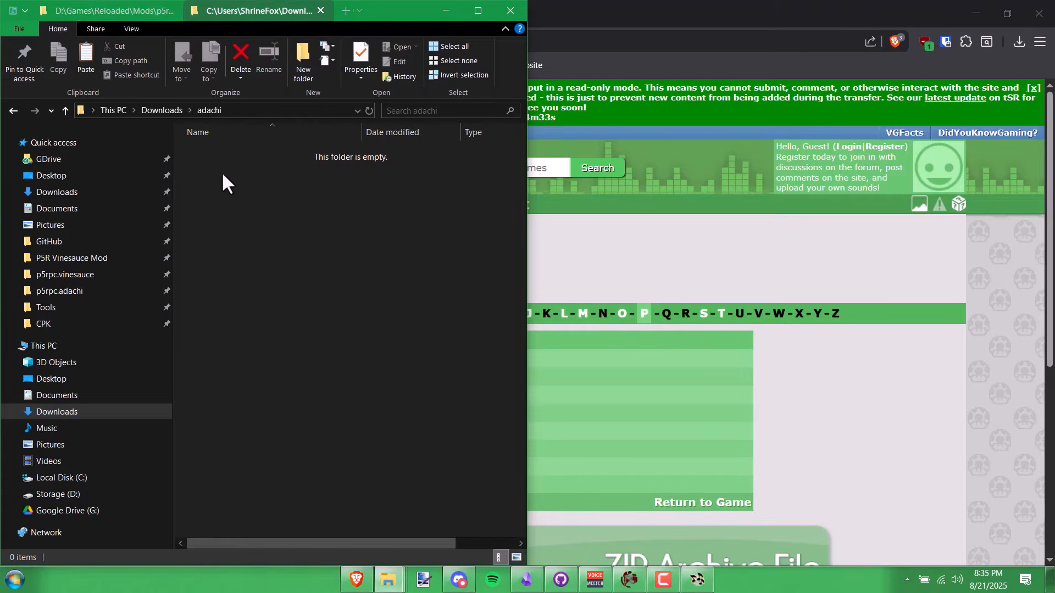
- Paste the copied voice files into the Downloads\adachi folder
key("ctrl+v")
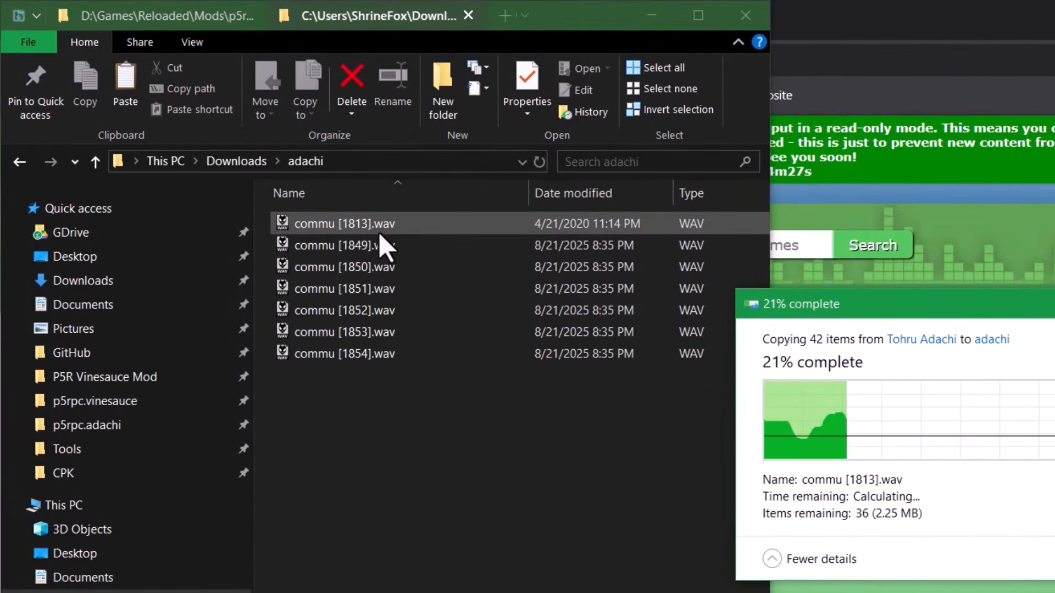
left_click(222, 26)
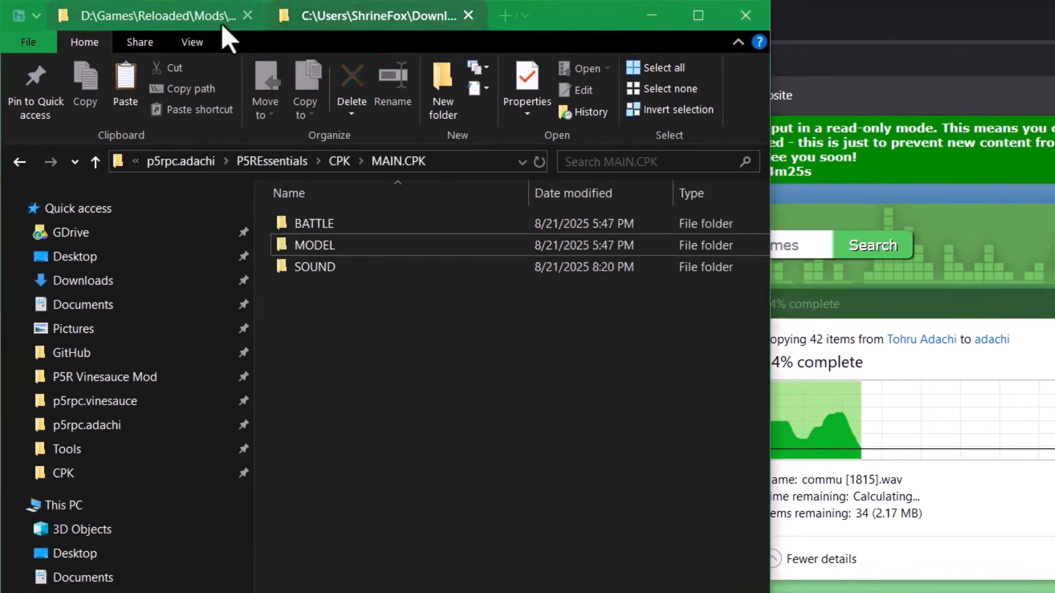
left_click(351, 17)
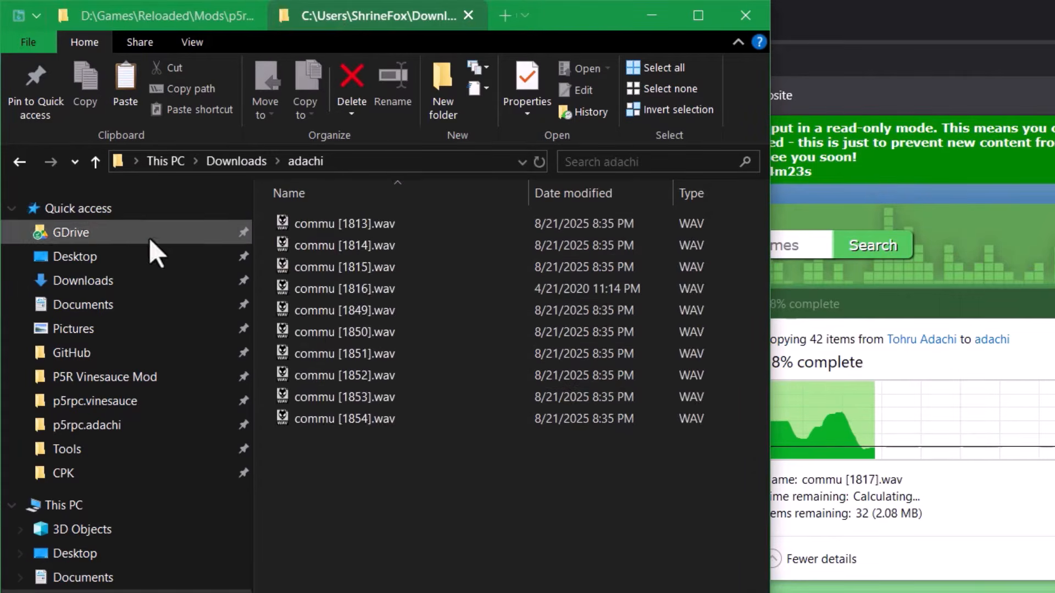
- Open the Tohru Adachi folder inside the Persona 4 Arena Ultimax ZIP and select ad000a.wav
left_click(103, 287)
double_click(438, 291)
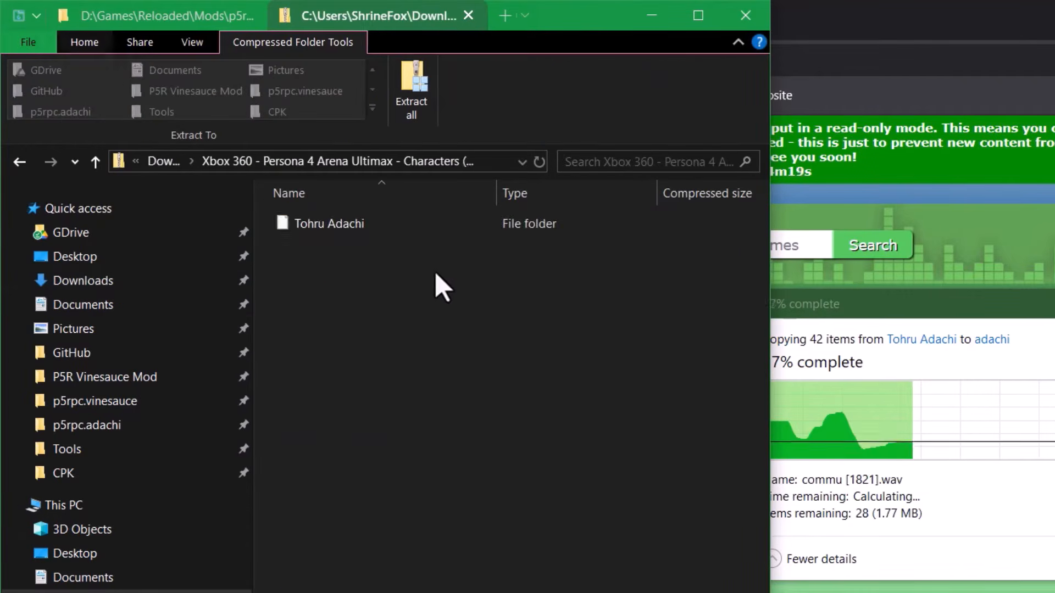
double_click(404, 225)
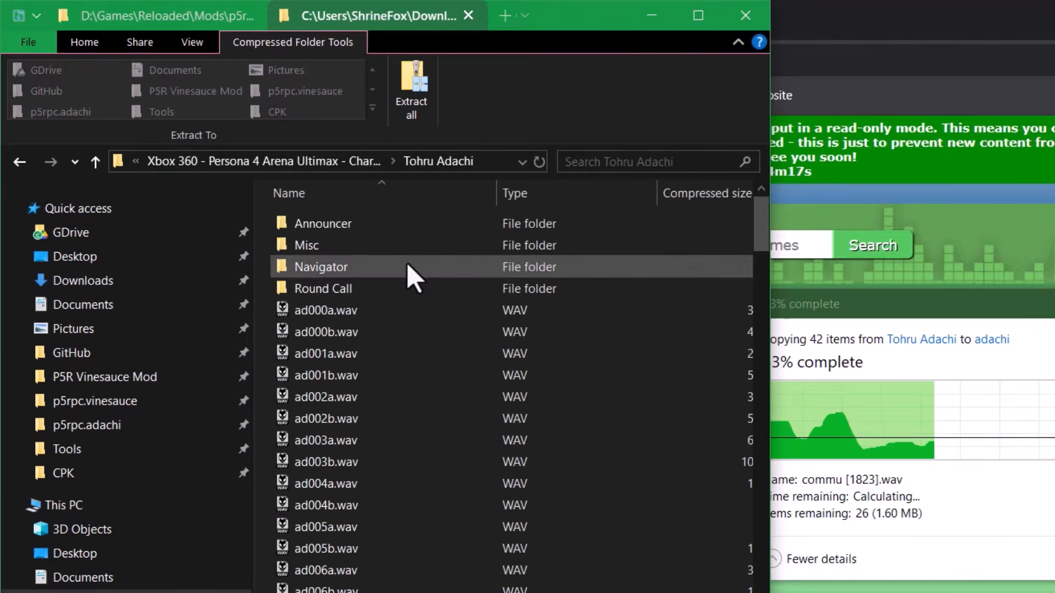
left_click(352, 310)
scroll(765, 219, "down", 6)
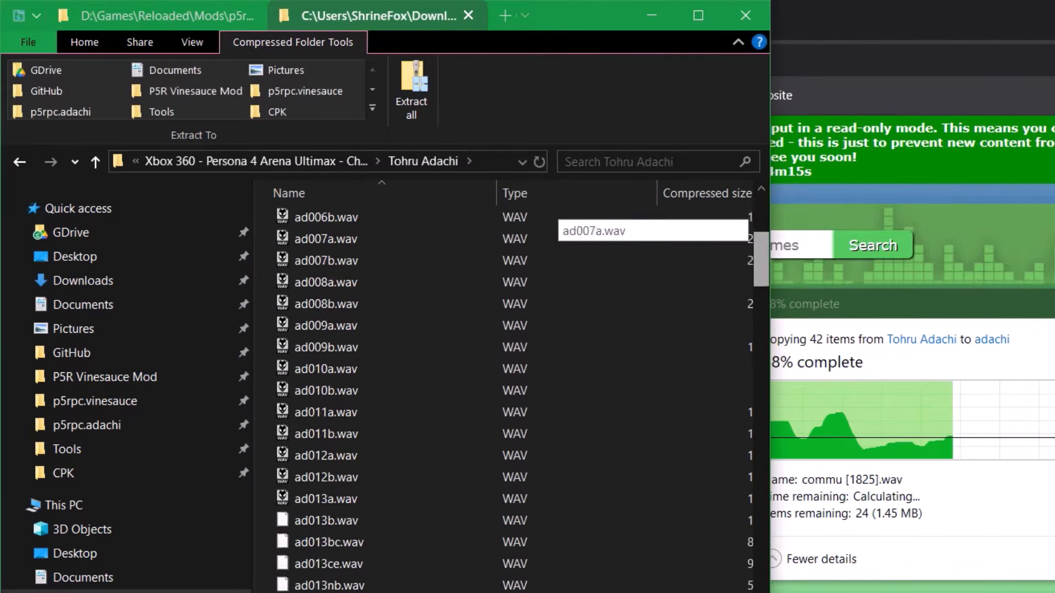
scroll(761, 231, "down", 10)
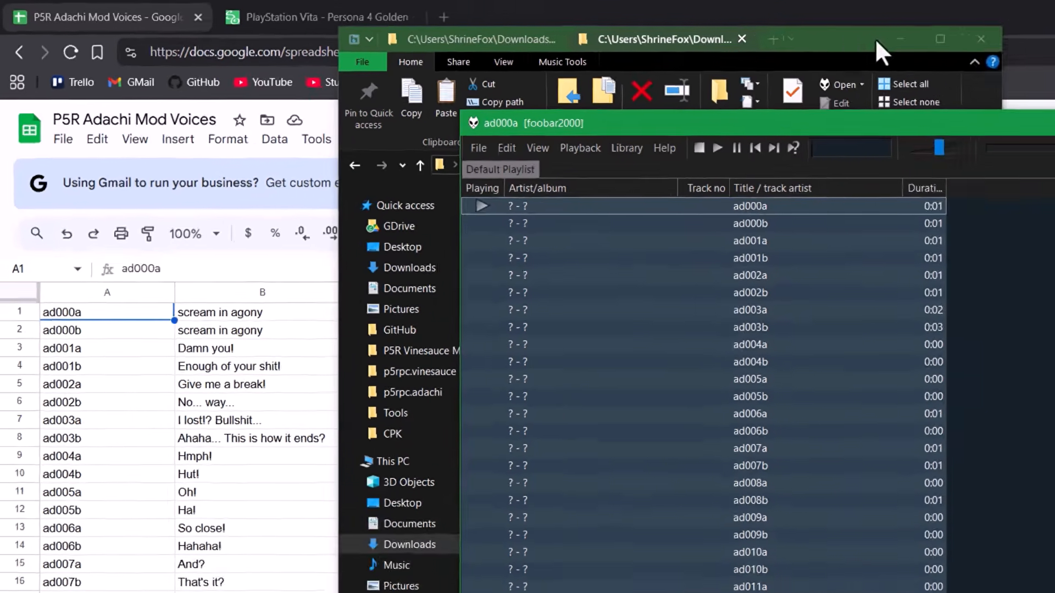
- Copy Adachi Voices rows ad012b, ad013a, ad013b with their lines into BP01 cell C3
left_click(900, 39)
left_click_drag(905, 127, 969, 144)
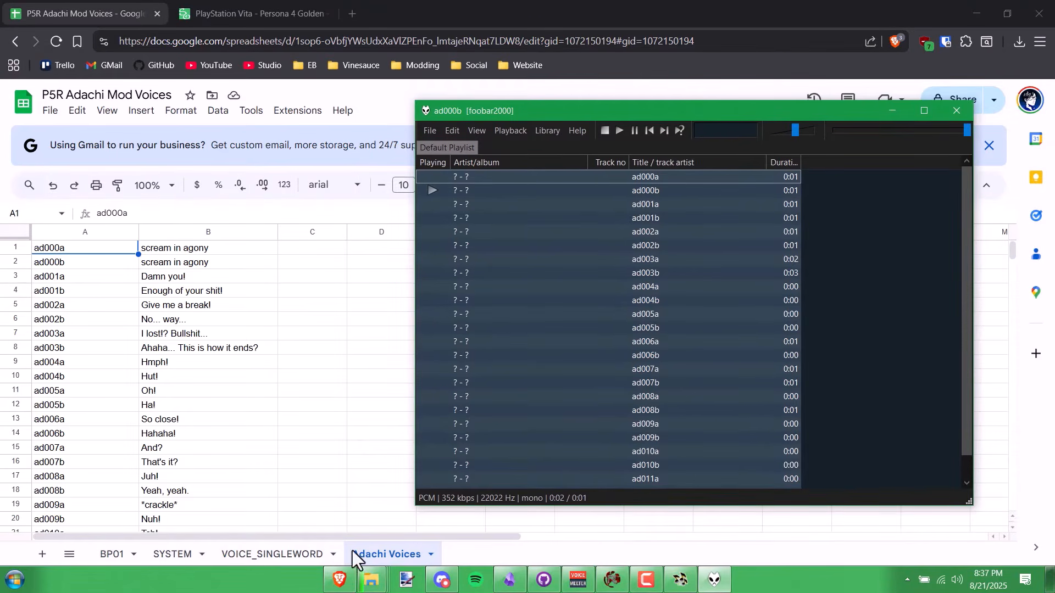
left_click(40, 556)
right_click(469, 556)
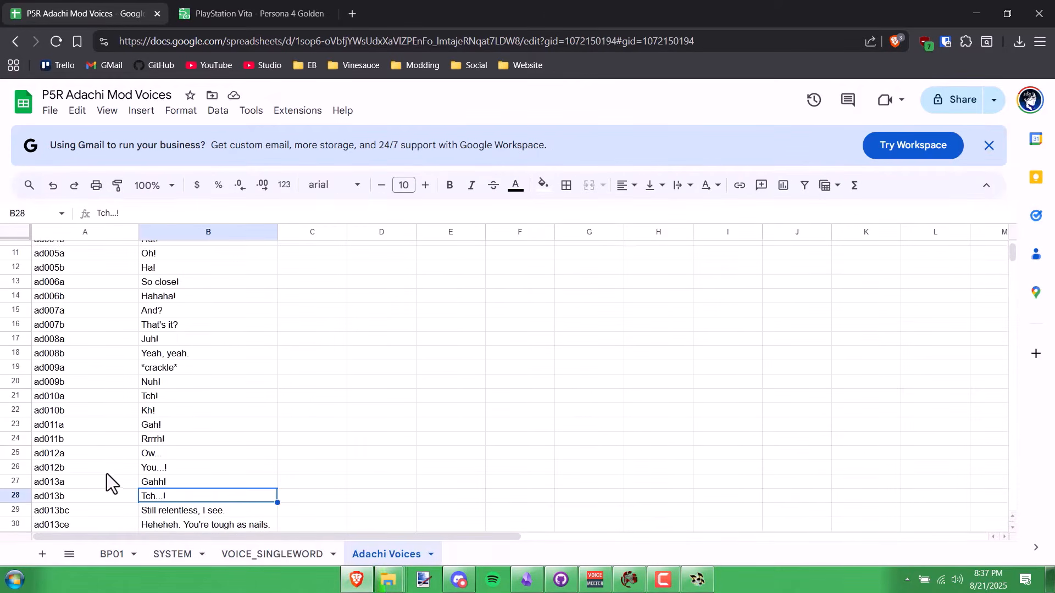
scroll(216, 358, "up", 3)
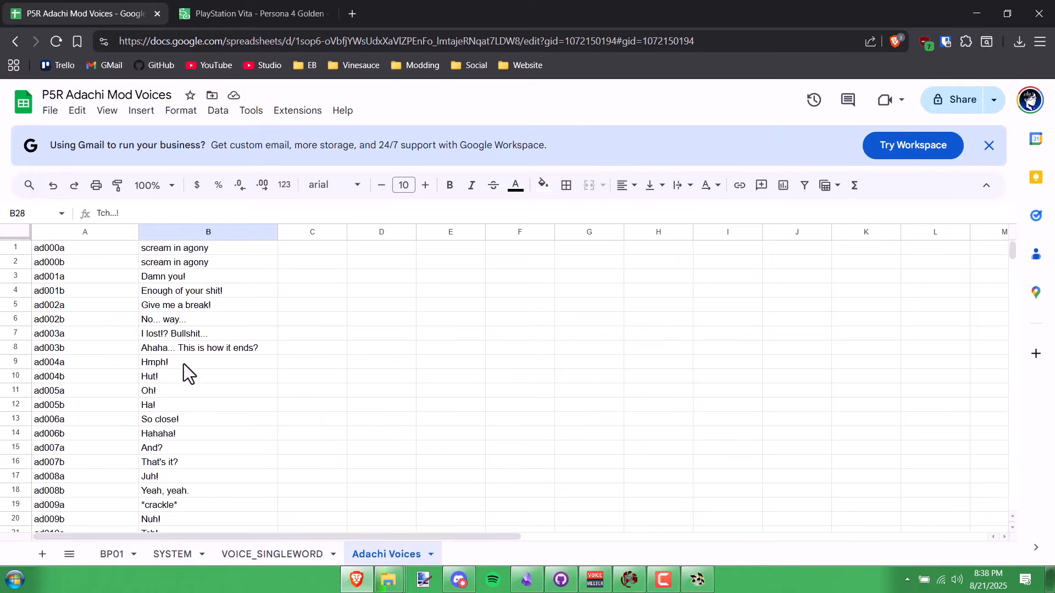
scroll(176, 397, "down", 7)
scroll(176, 329, "up", 3)
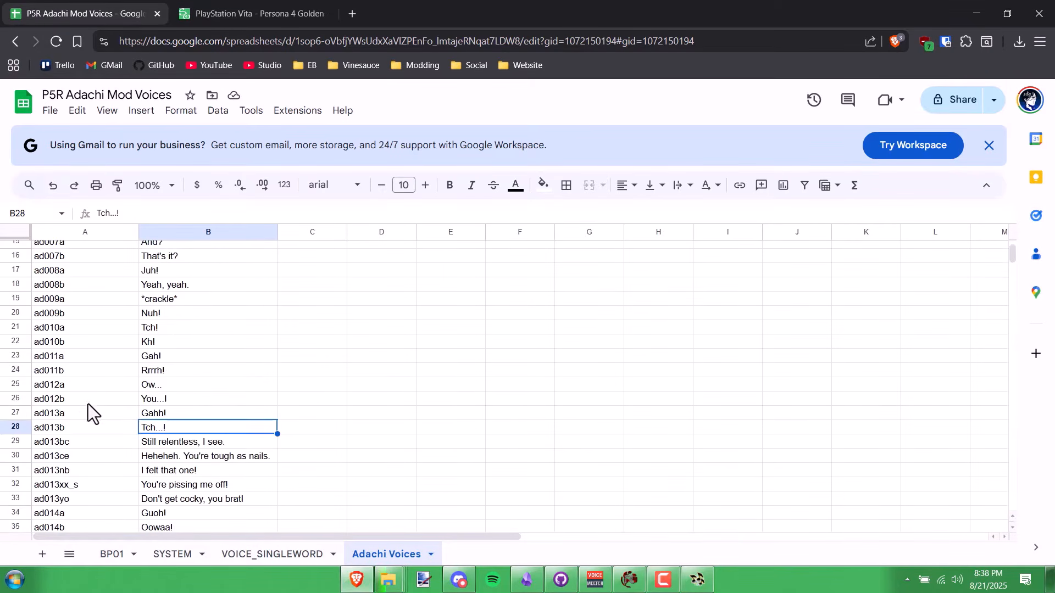
left_click(73, 401, "shift")
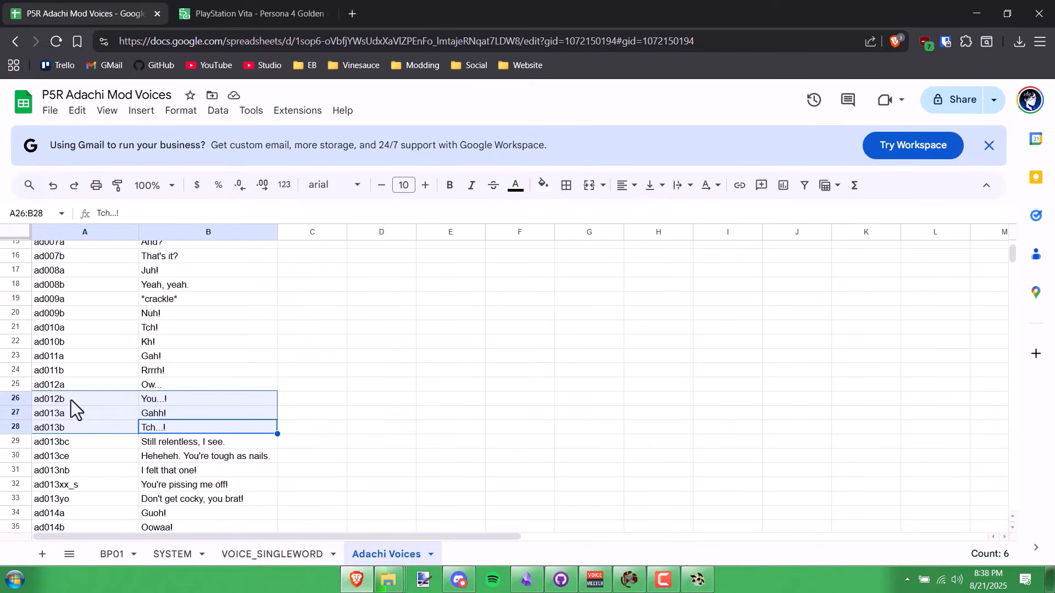
key("ctrl+c")
left_click(112, 553)
key("ctrl+v")
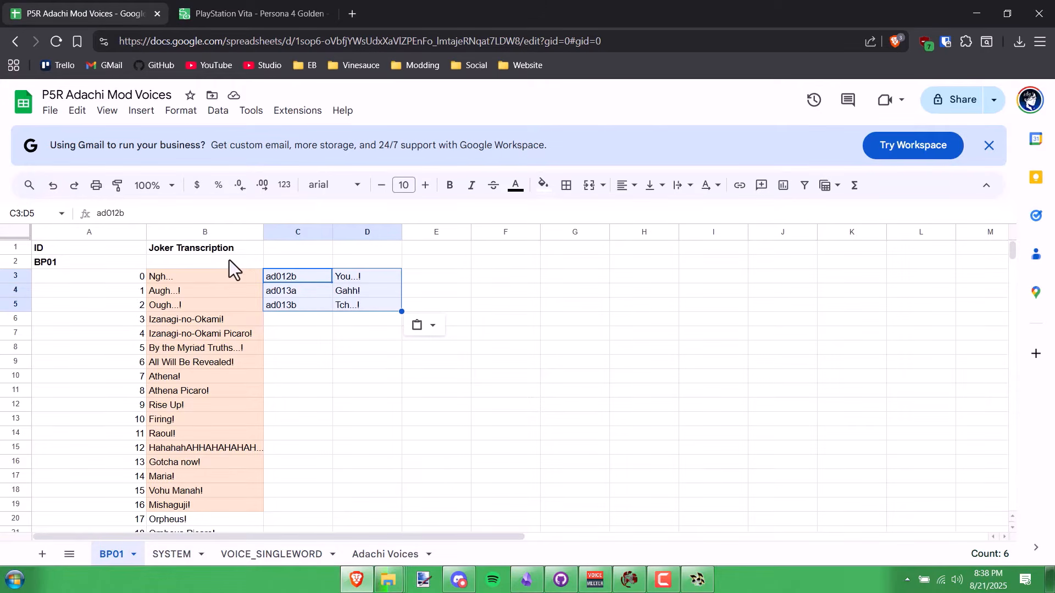
- Check the pasted IDs, then copy Adachi clip ad302b with its line 'How bout this?'
left_click(335, 363)
left_click(299, 308)
left_click(299, 323)
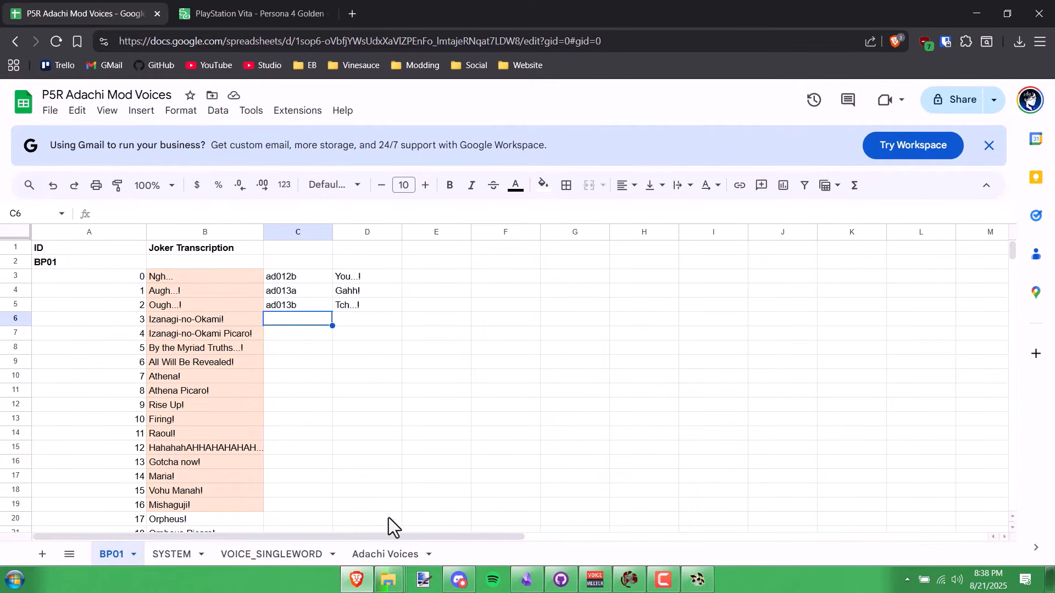
left_click(406, 555)
left_click(195, 318)
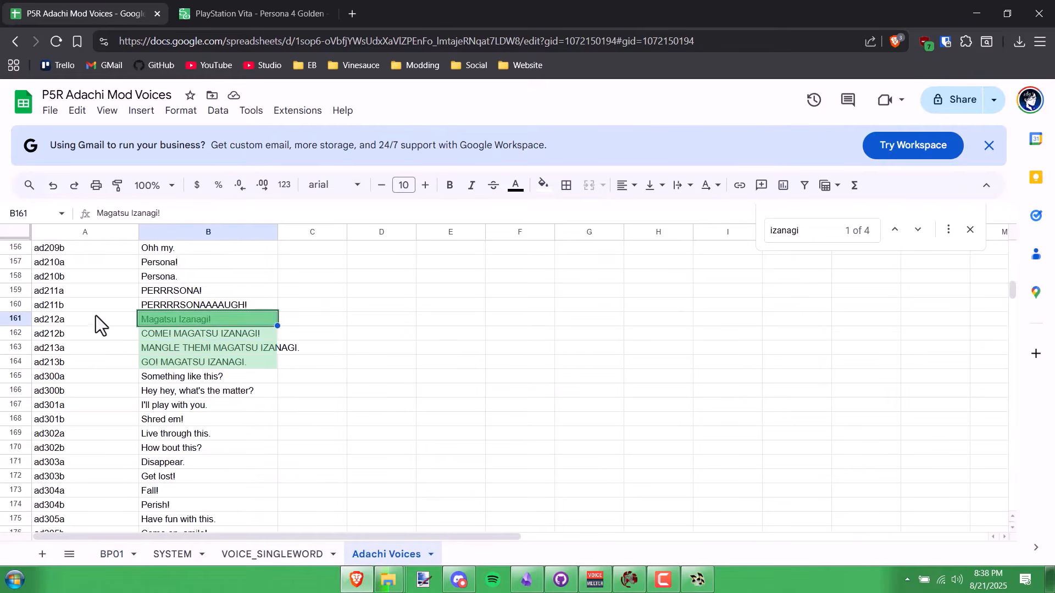
left_click(95, 316)
key("shift+Right")
key("ctrl+c")
- Place ad302b 'How bout this?' in BP01 C177 beside Joker's 'You're mine.'
left_click(112, 555)
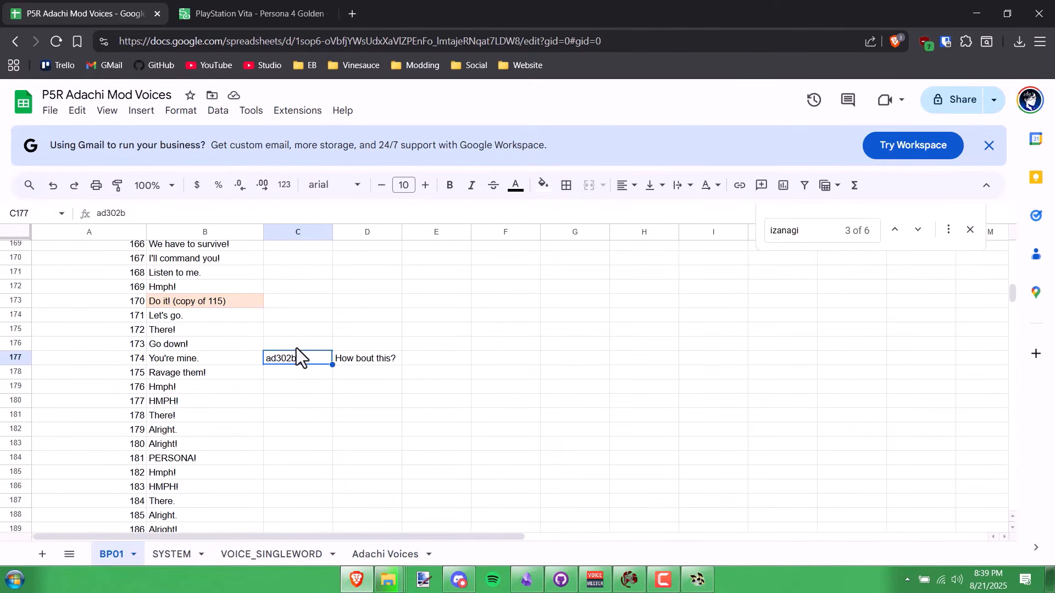
left_click(295, 348)
left_click(297, 361)
left_click(388, 555)
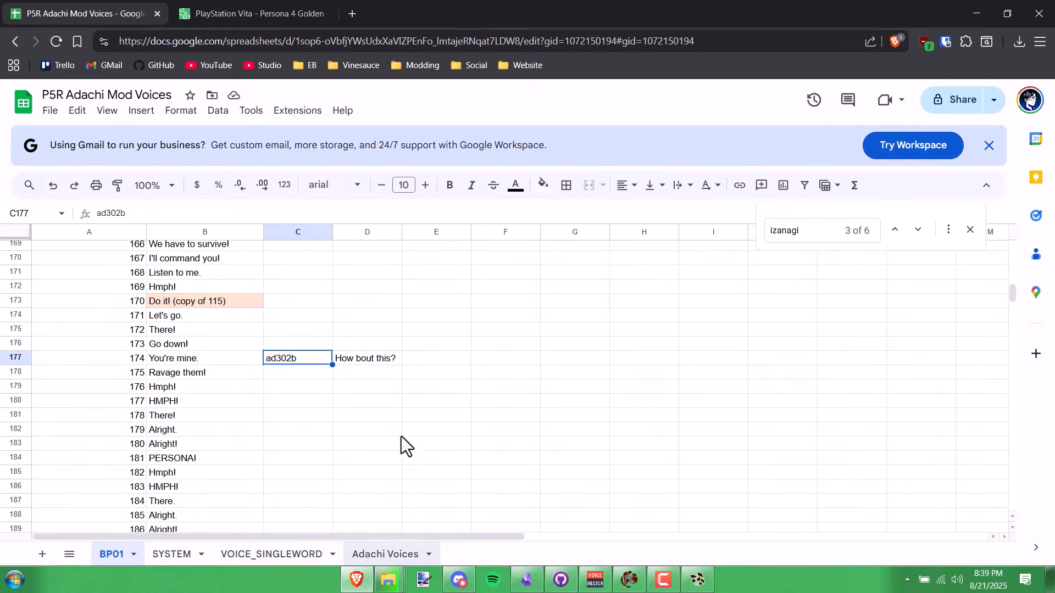
left_click(112, 555)
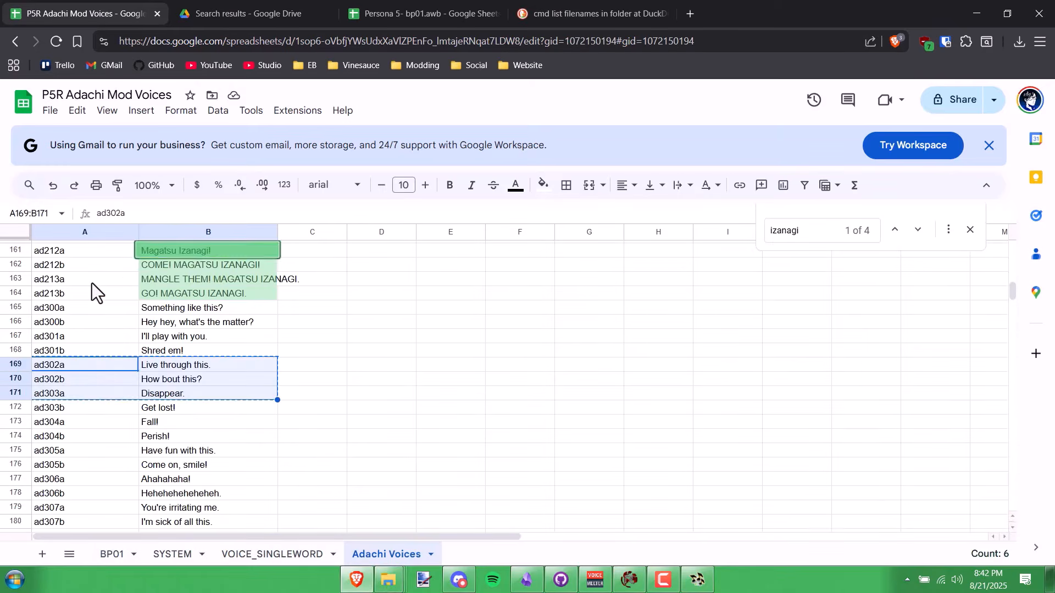
scroll(91, 283, "up", 20)
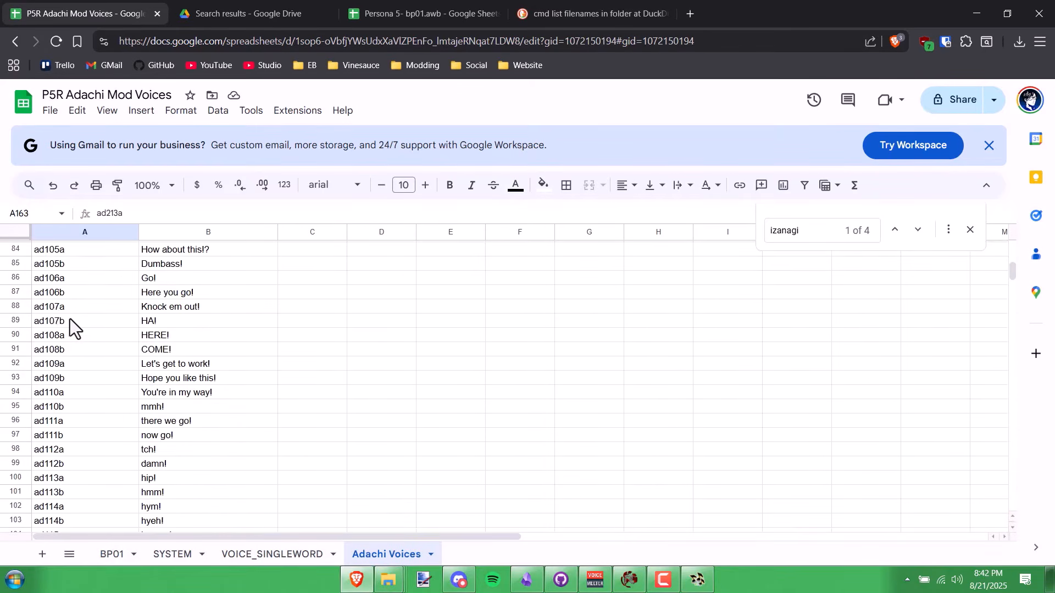
scroll(71, 319, "up", 5)
- Open cmd in Downloads\adachi, run dir /b /s, and copy the full-path listing
left_click(977, 13)
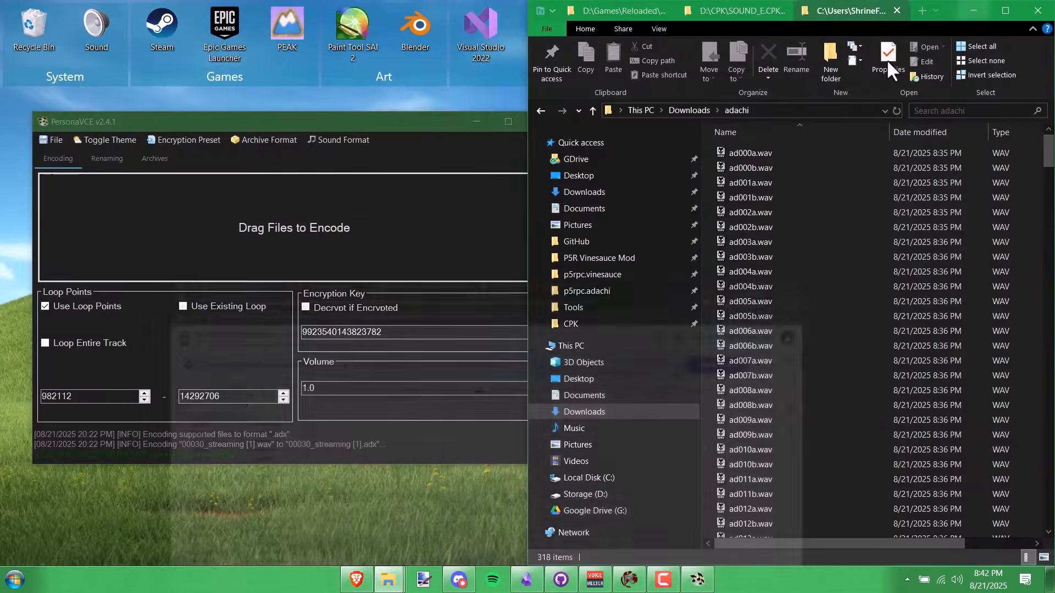
type("cmd")
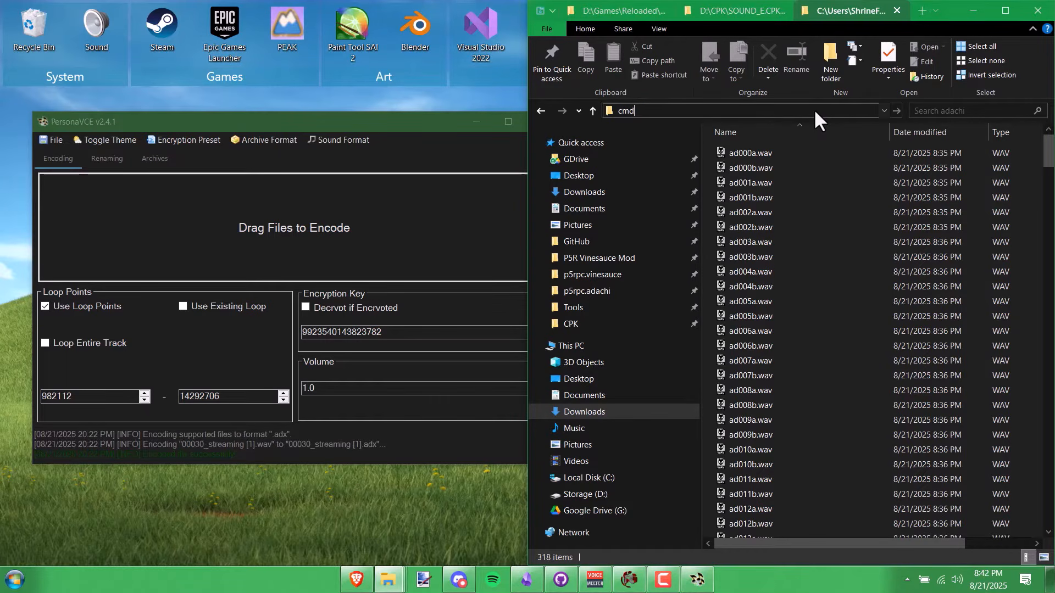
key("Return")
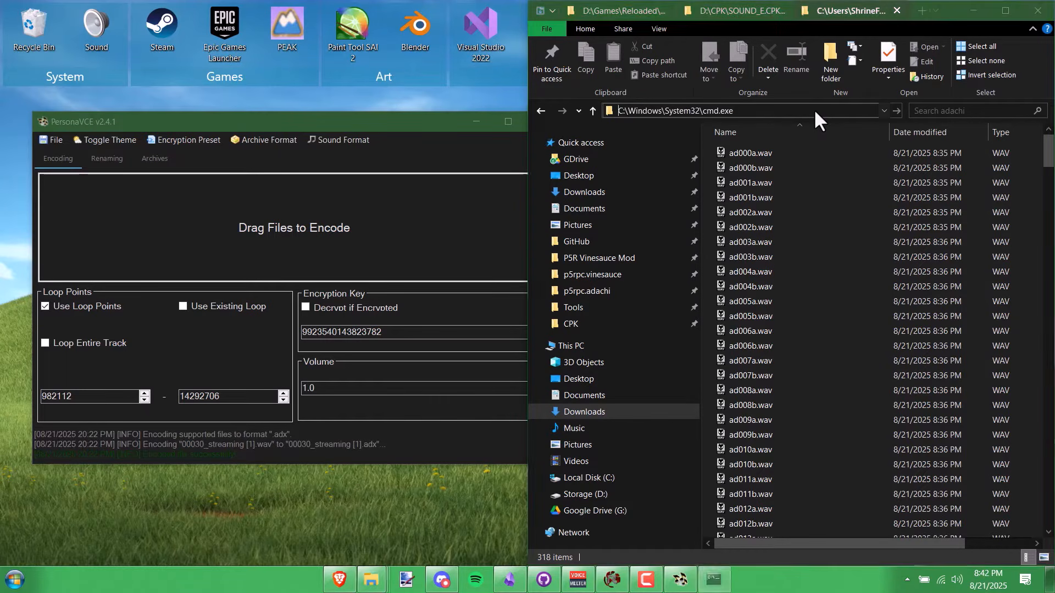
type("dir /b /")
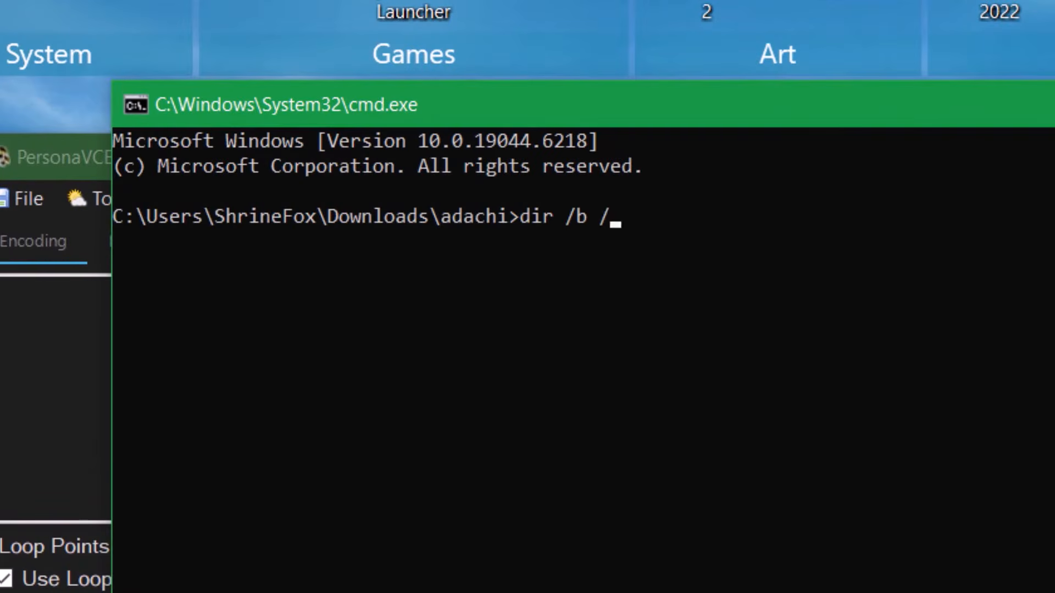
type("s")
key("Return")
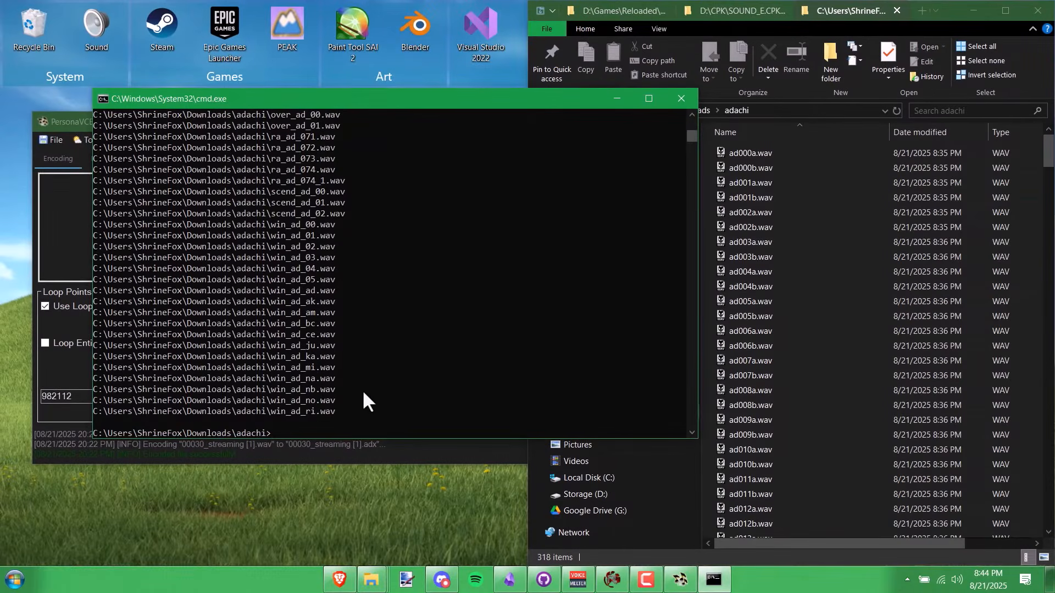
left_click_drag(279, 347, 101, 164)
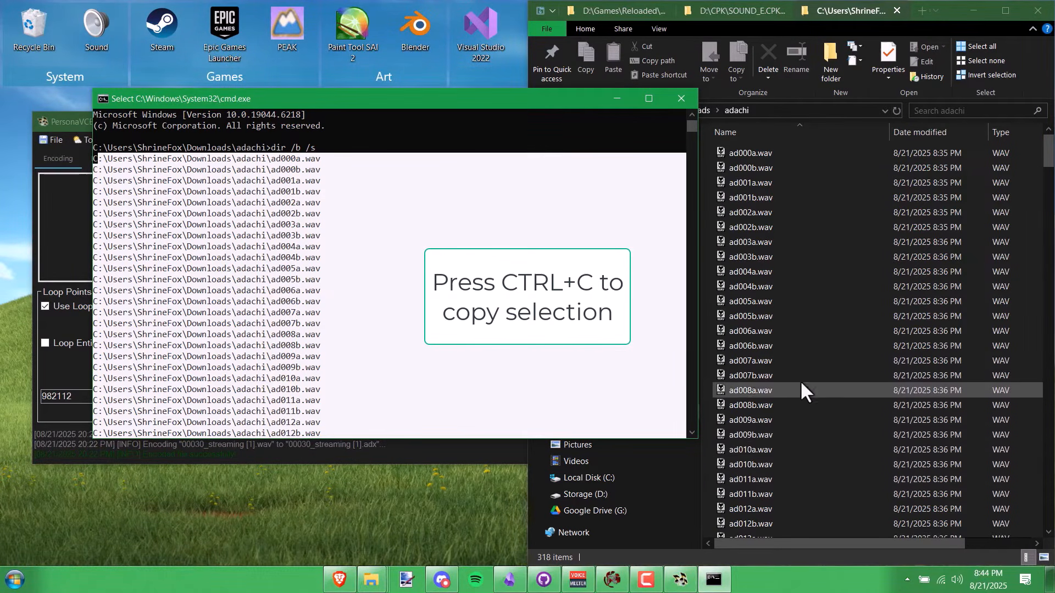
key("ctrl+c")
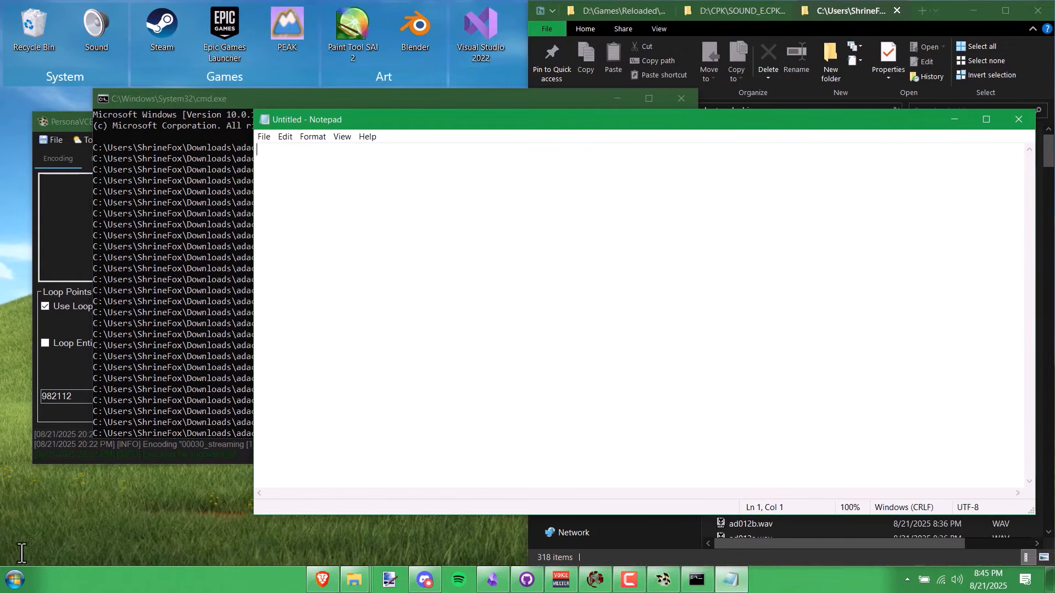
- Paste the WAV path list into Notepad and Replace All the folder path with nothing
key("ctrl+v")
scroll(313, 164, "up", 20)
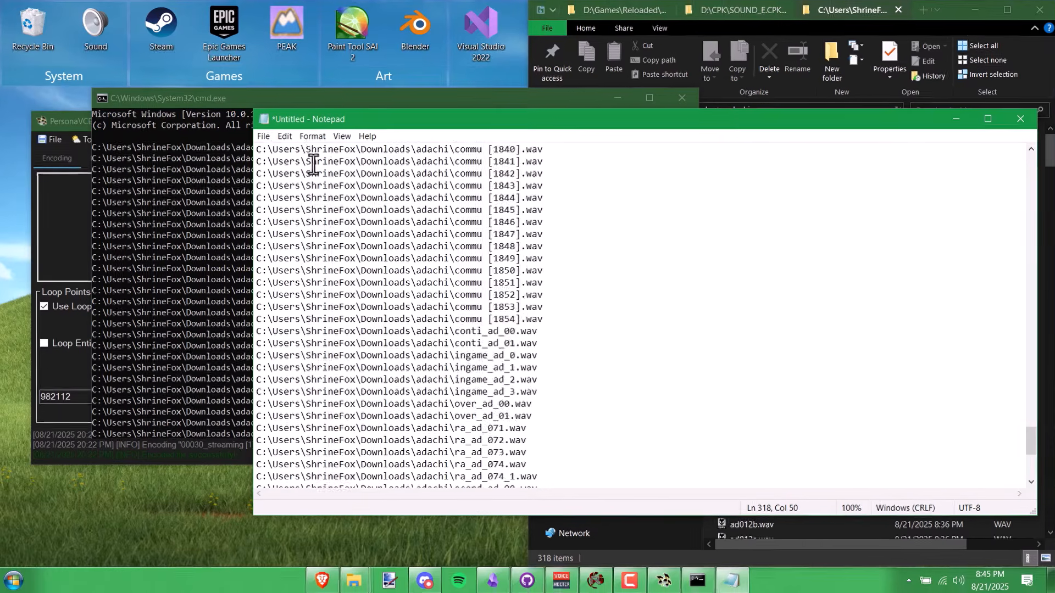
left_click(256, 150)
type("C")
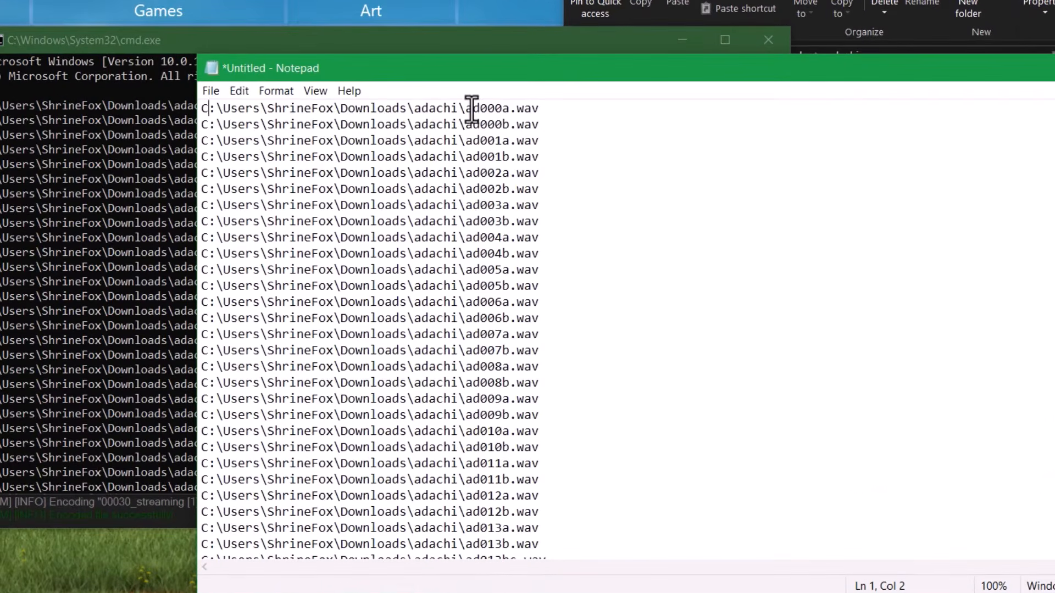
left_click_drag(463, 110, 200, 92)
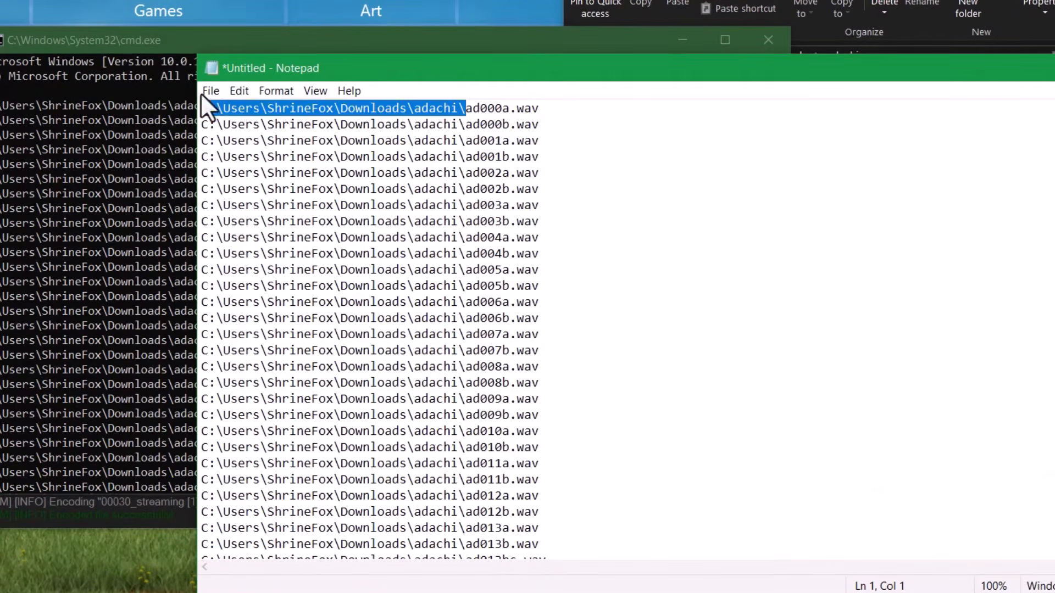
left_click(266, 95)
mouse_move(238, 93)
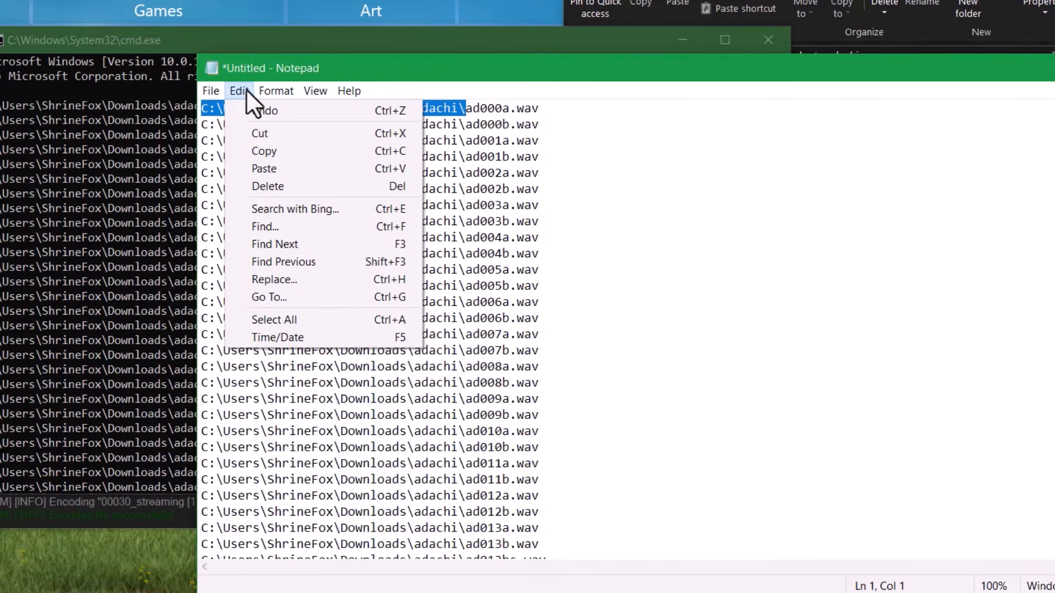
left_click(336, 280)
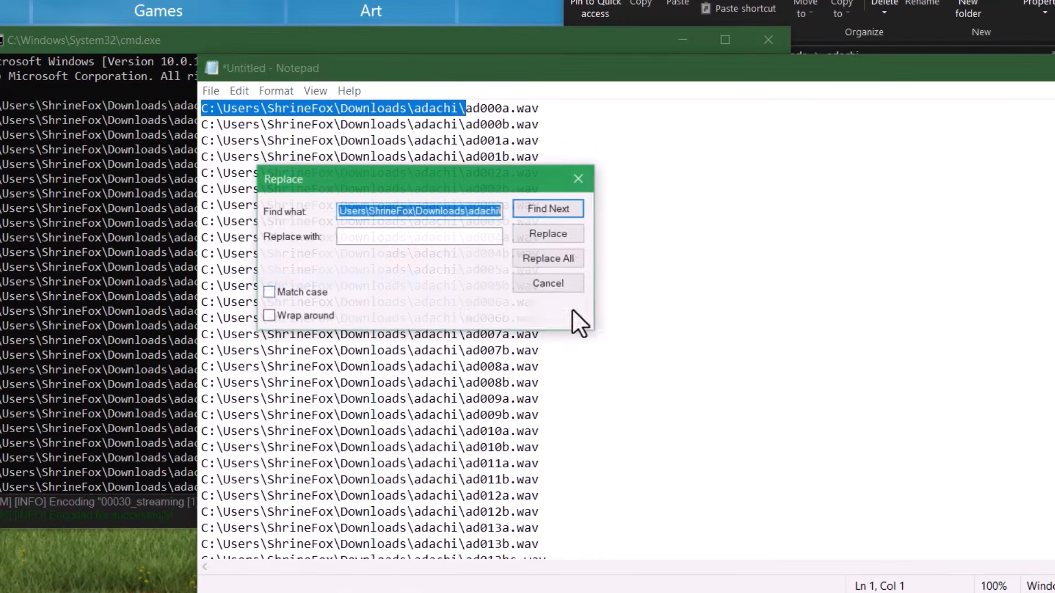
left_click(445, 237)
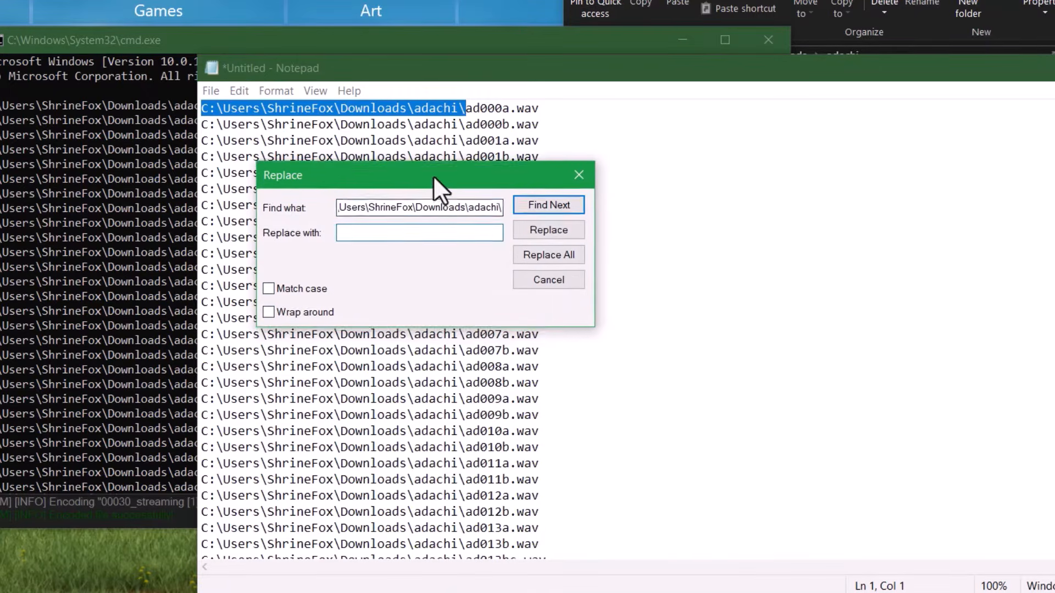
left_click_drag(433, 179, 718, 218)
left_click(842, 299)
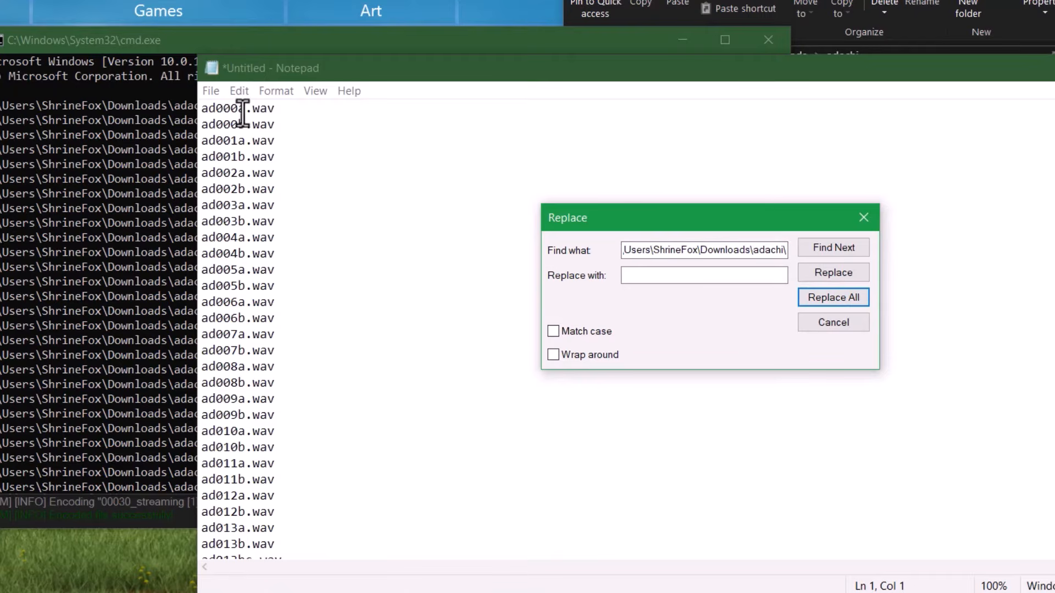
- Strip '.wav' from every line with Replace All and select the whole clip-name list
left_click_drag(245, 110, 276, 109)
key("ctrl+c")
left_click(721, 263)
double_click(721, 254)
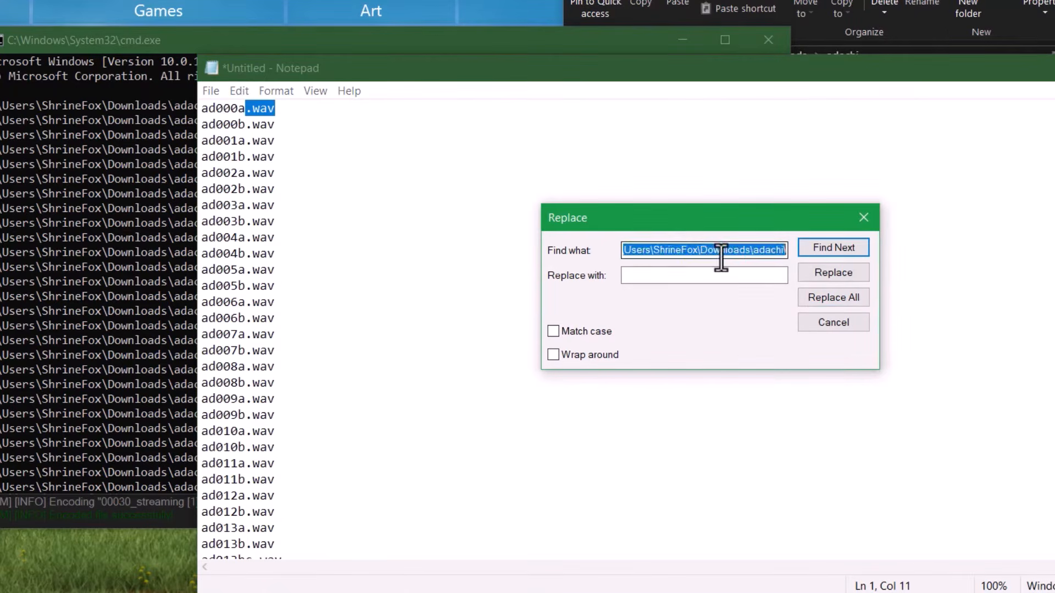
key("ctrl+v")
left_click(834, 298)
left_click(388, 189)
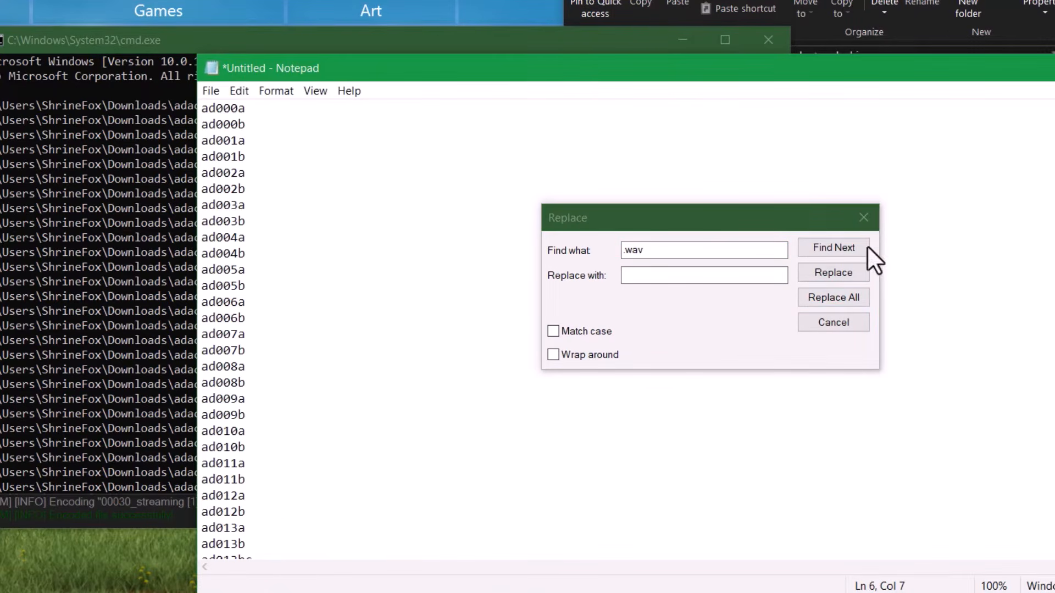
left_click(863, 219)
left_click(522, 265)
key("ctrl+a")
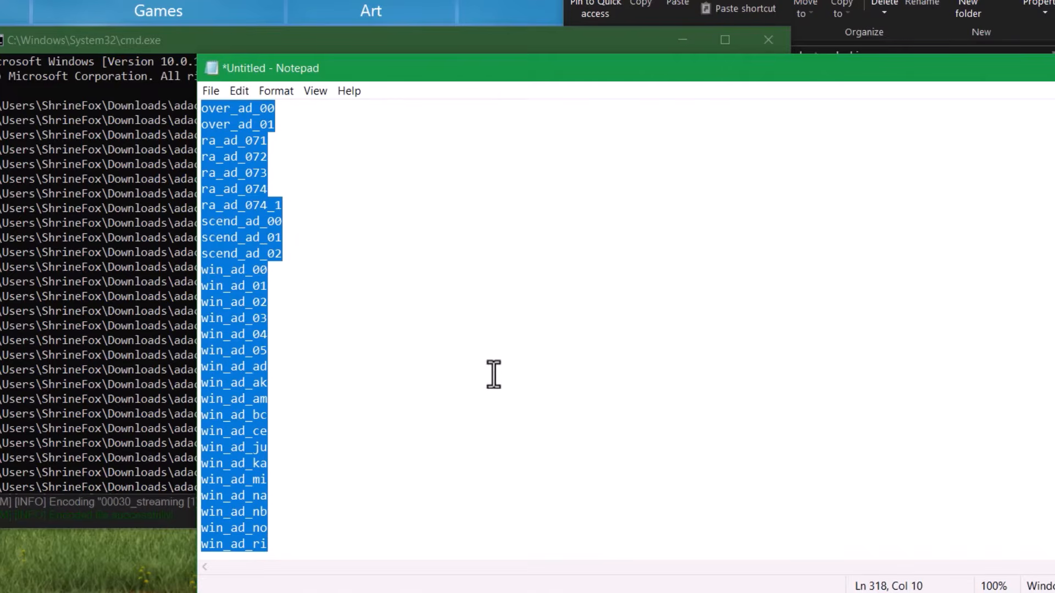
key("alt+Tab")
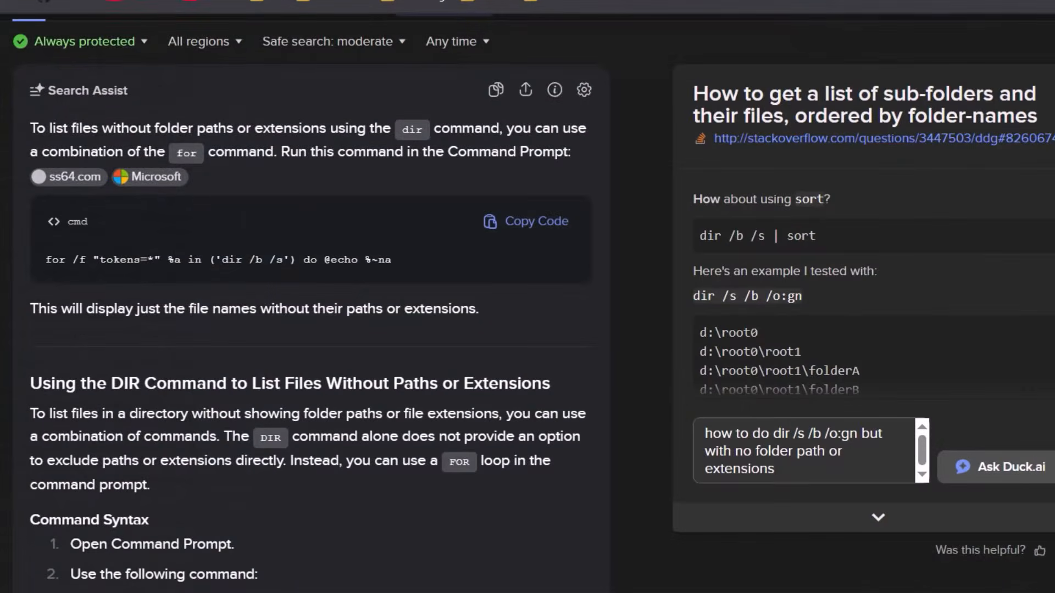
key("ctrl+Tab")
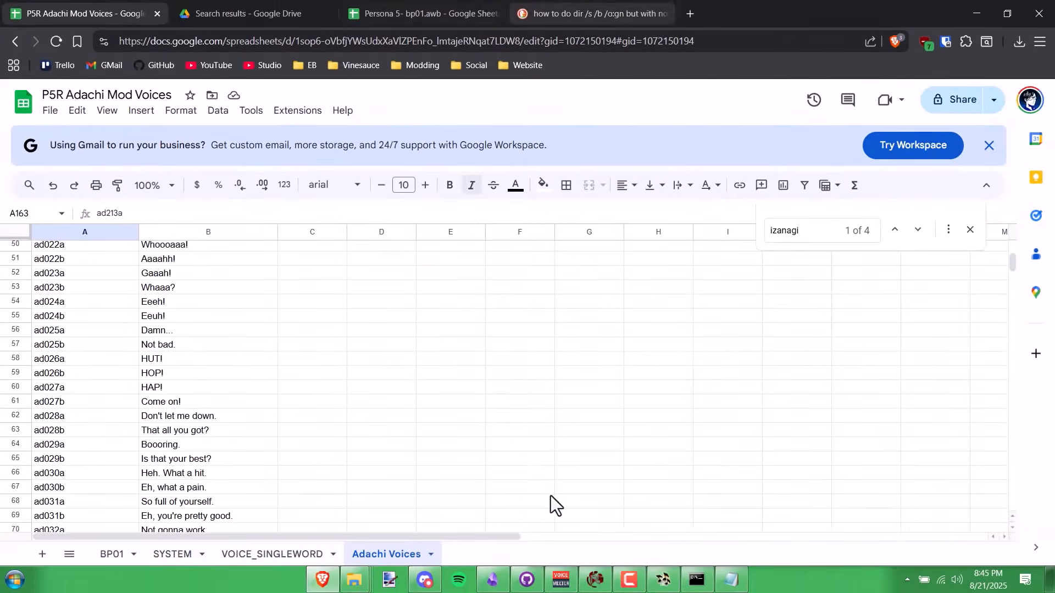
- Add Sheet6 and paste the 318 clip names into column A starting at A1
left_click(44, 556)
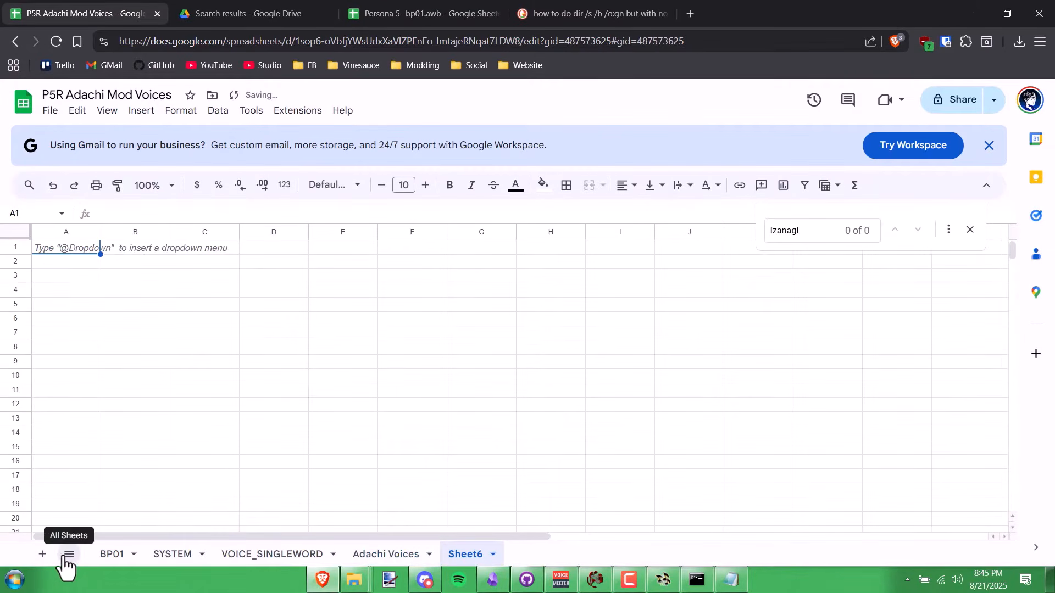
left_click(79, 290)
left_click(72, 252)
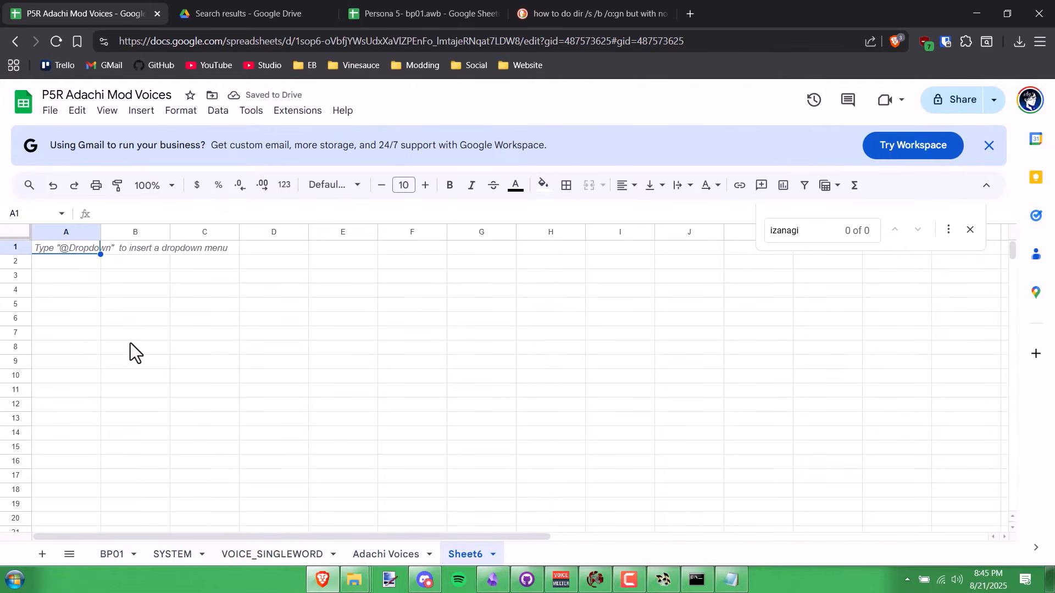
key("ctrl+v")
scroll(108, 311, "down", 5)
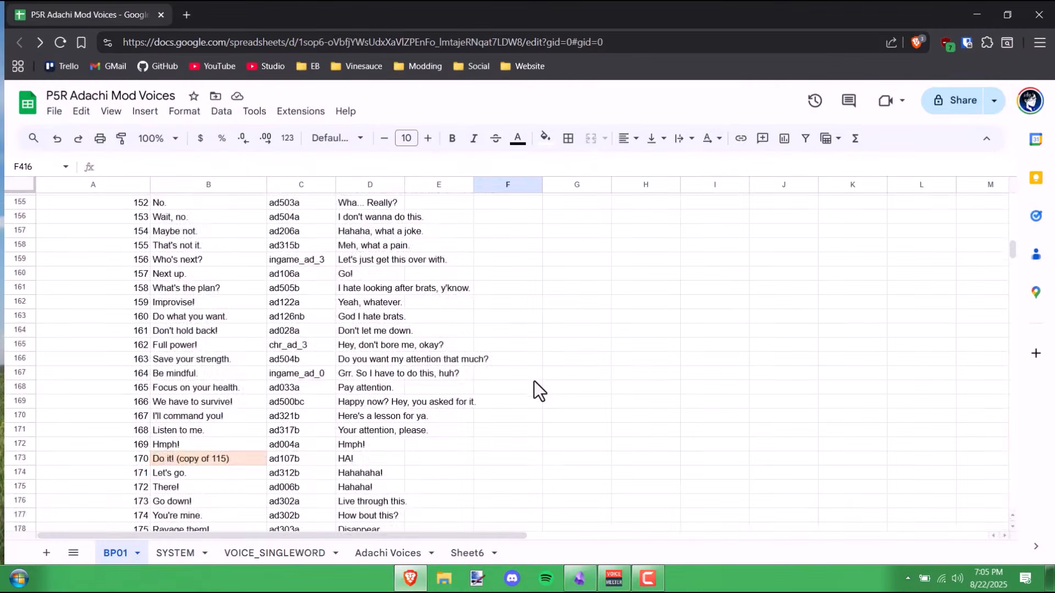
scroll(534, 380, "down", 20)
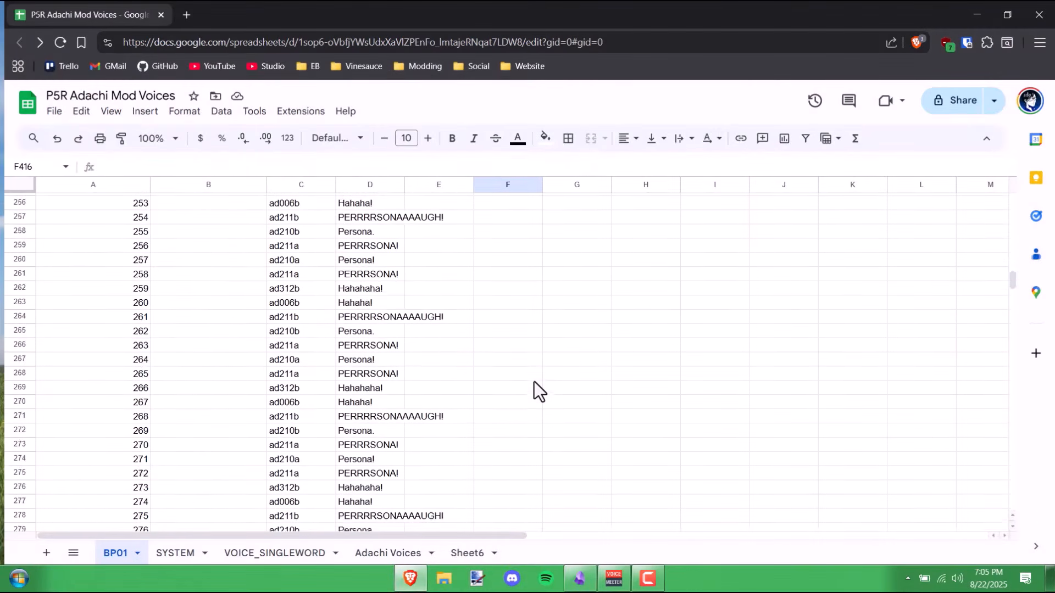
scroll(535, 379, "down", 15)
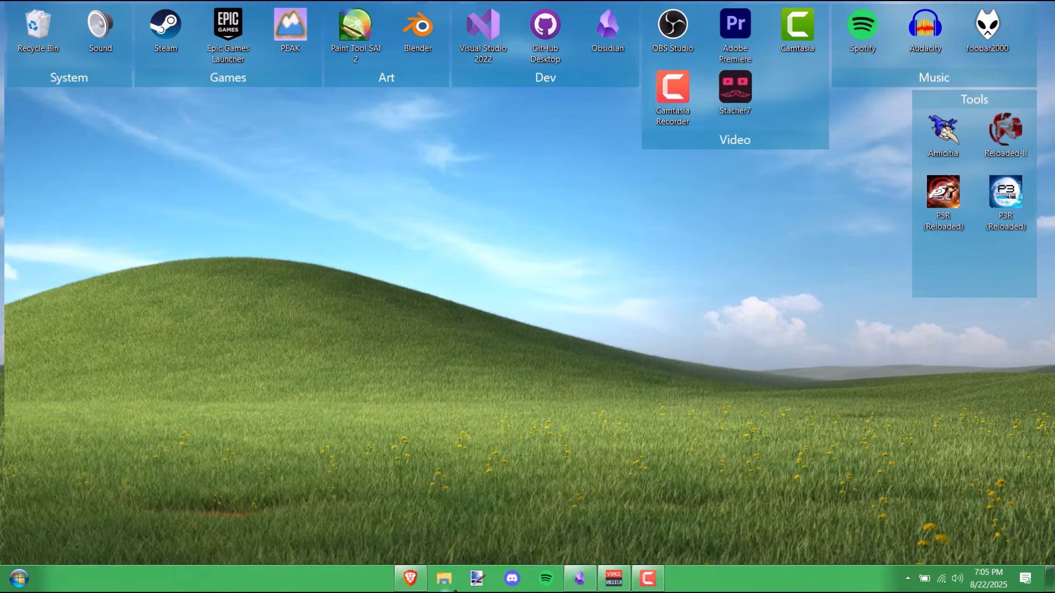
- Open a File Explorer window on This PC and scroll through it
left_click(455, 589)
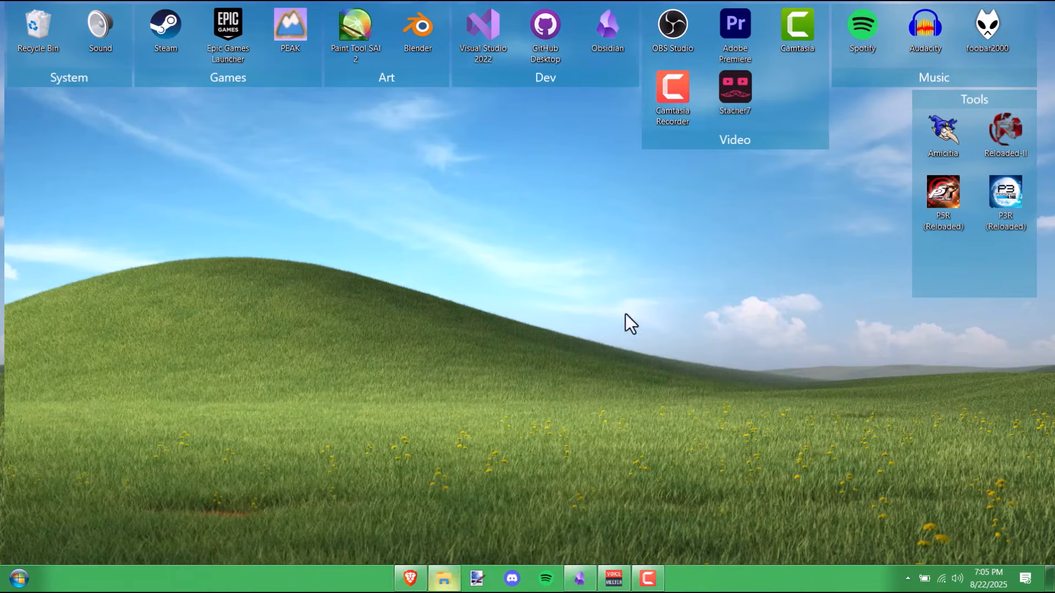
scroll(340, 360, "down", 1)
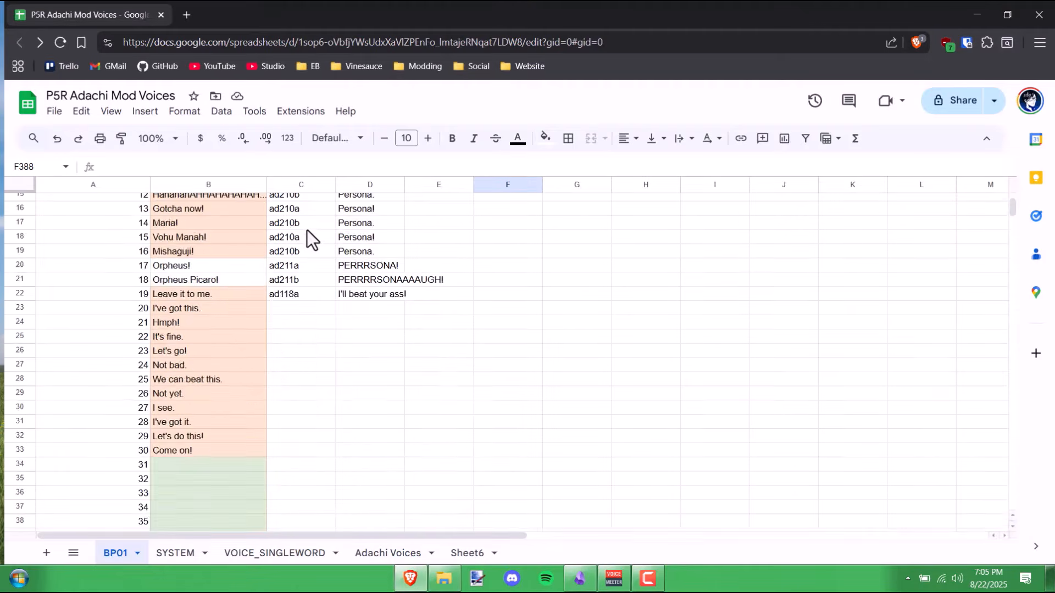
scroll(304, 236, "up", 3)
scroll(312, 249, "down", 10)
scroll(312, 250, "down", 20)
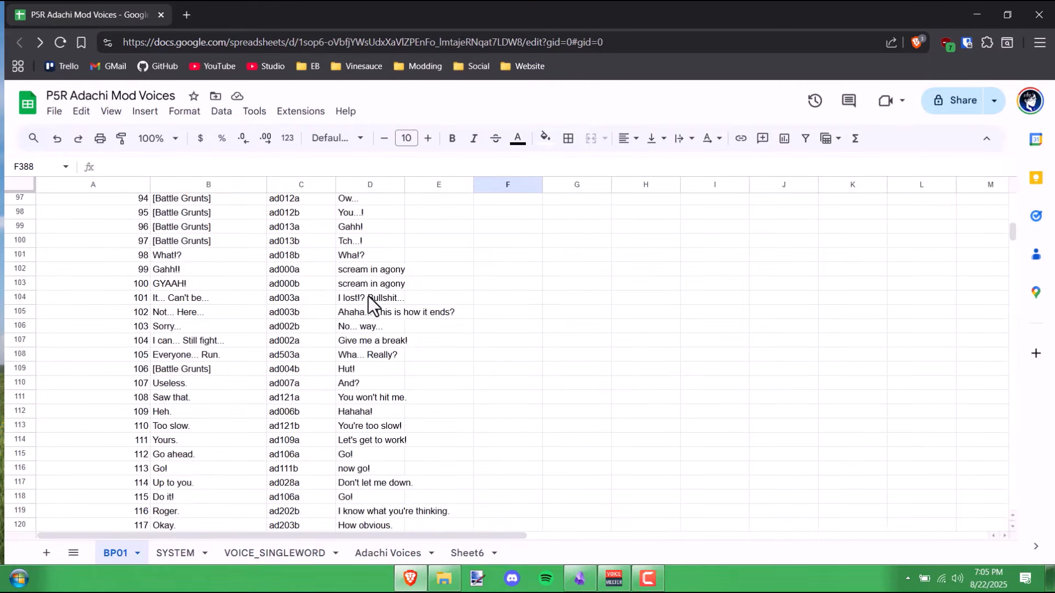
scroll(382, 321, "down", 20)
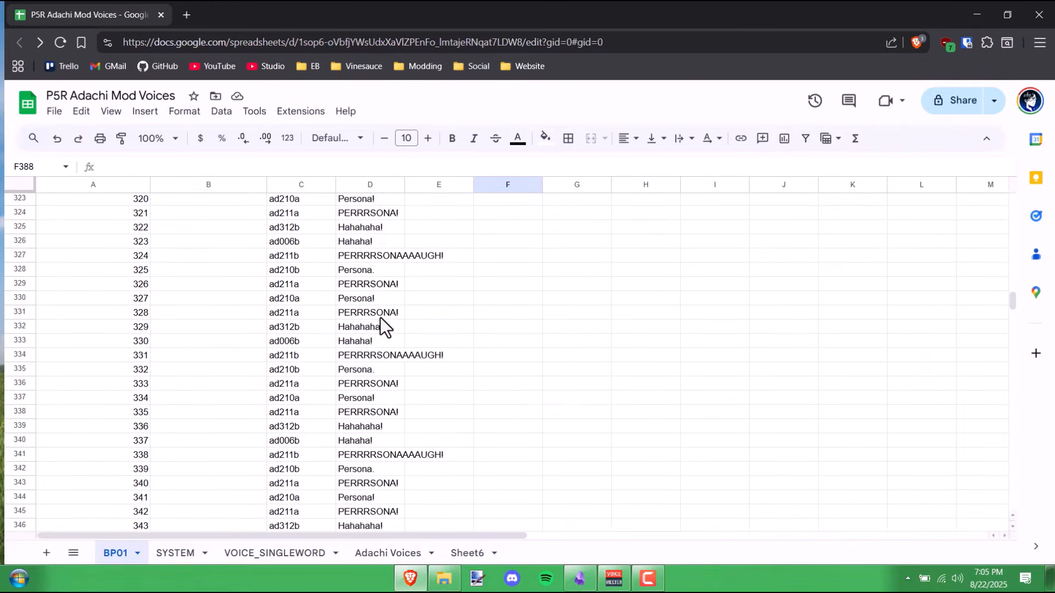
- Minimize the browser and switch PersonaVCE to its Renaming page
left_click(977, 15)
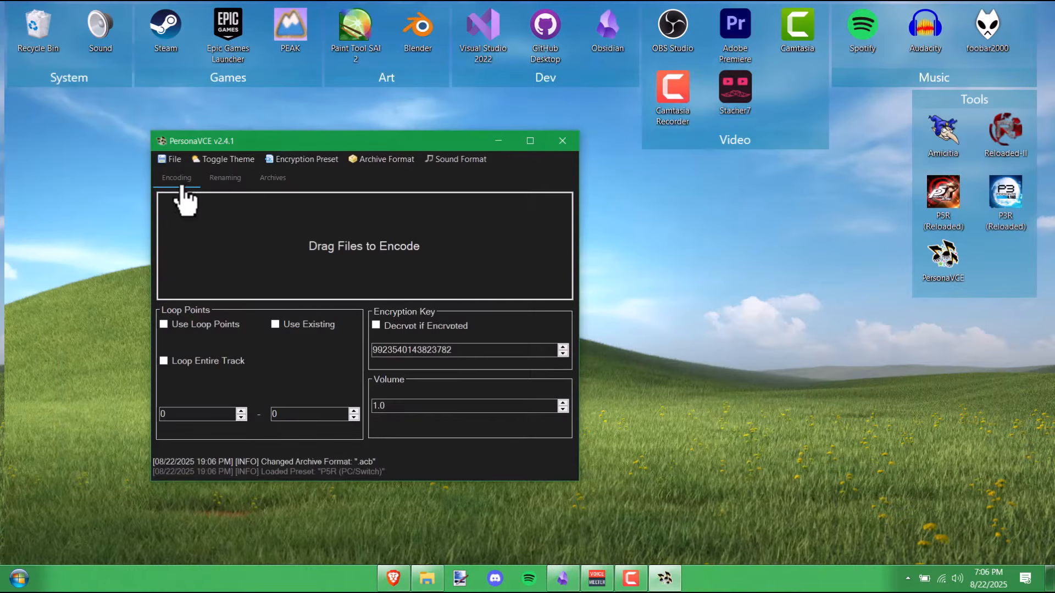
left_click(231, 185)
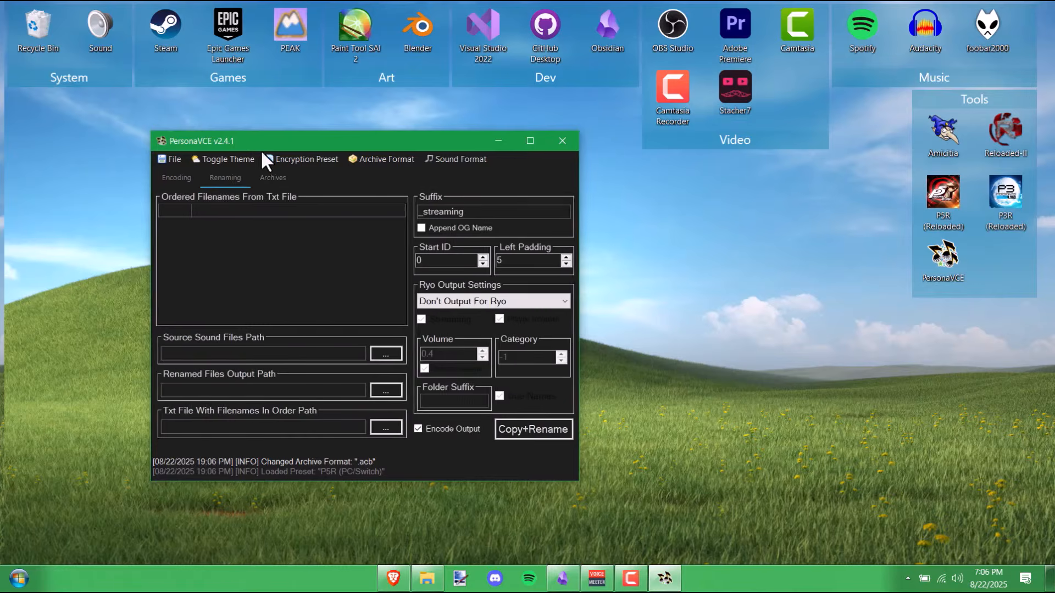
mouse_move(260, 147)
left_mouse_down()
mouse_move(331, 144)
mouse_move(289, 153)
left_mouse_up()
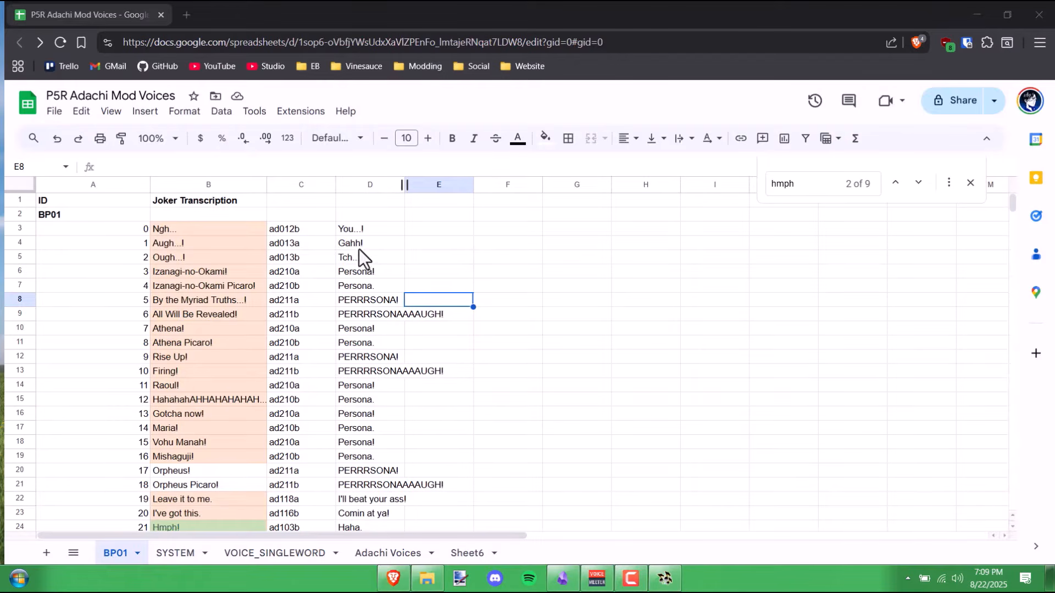
- Copy BP01's 31 Adachi clip IDs in C3:C33, then bring PersonaVCE back in front
left_click(307, 227)
scroll(321, 253, "down", 8)
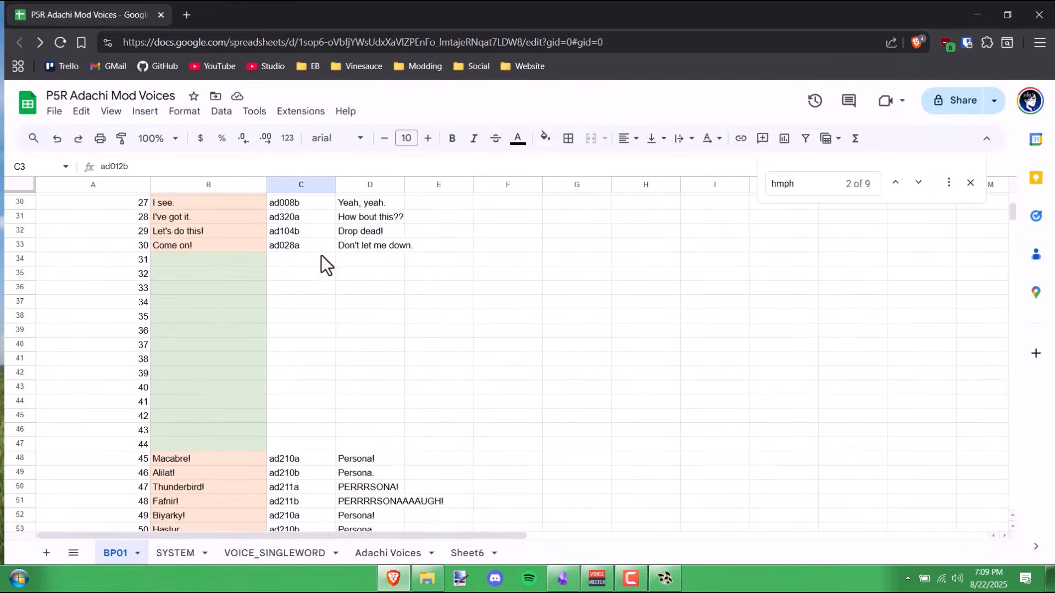
left_click(315, 245, "shift")
scroll(335, 275, "up", 8)
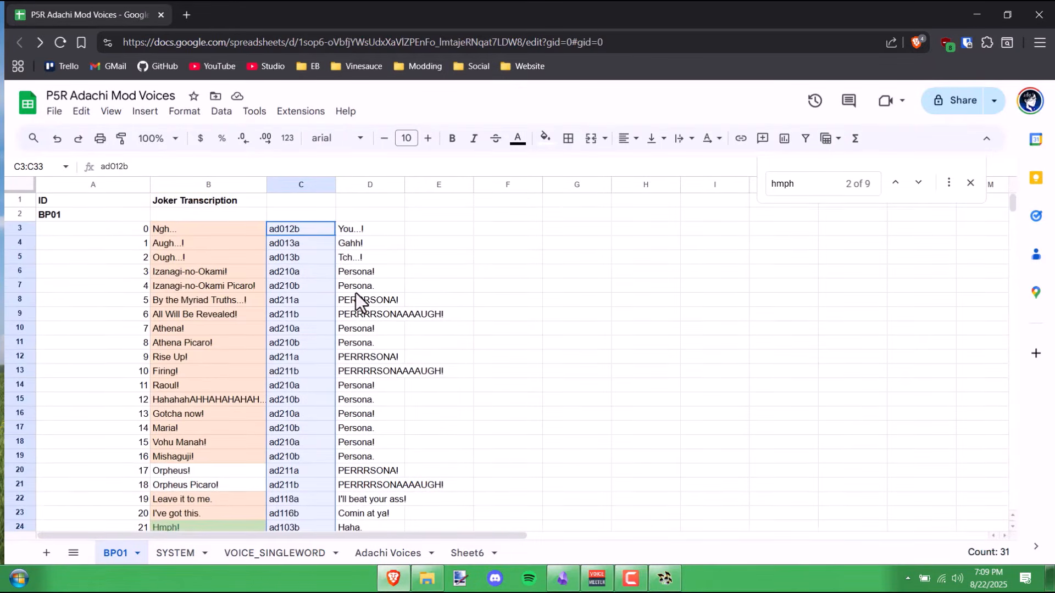
scroll(352, 297, "down", 7)
scroll(341, 339, "up", 8)
left_click(82, 113)
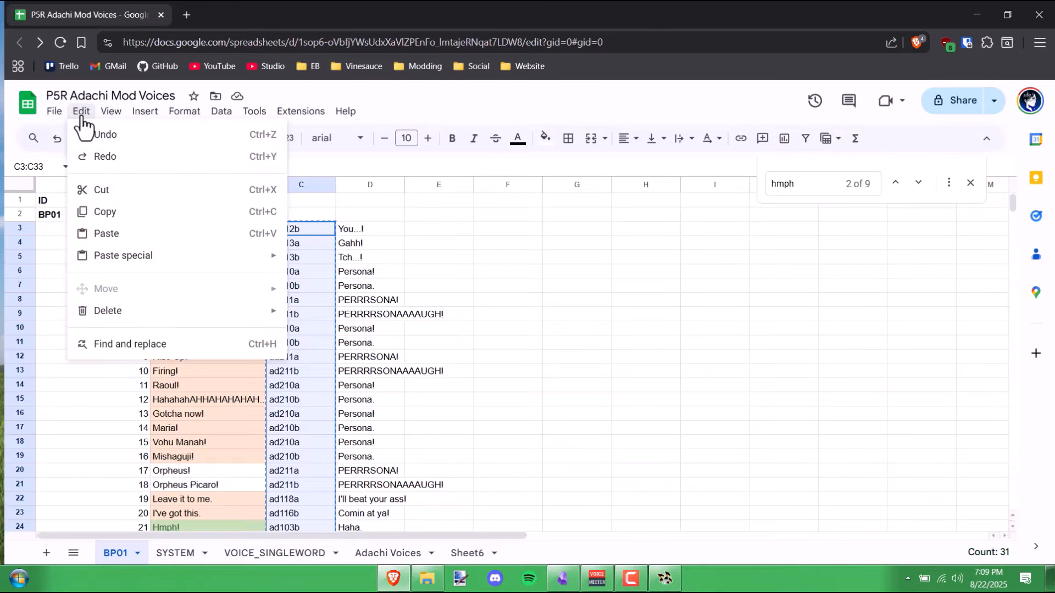
left_click(113, 212)
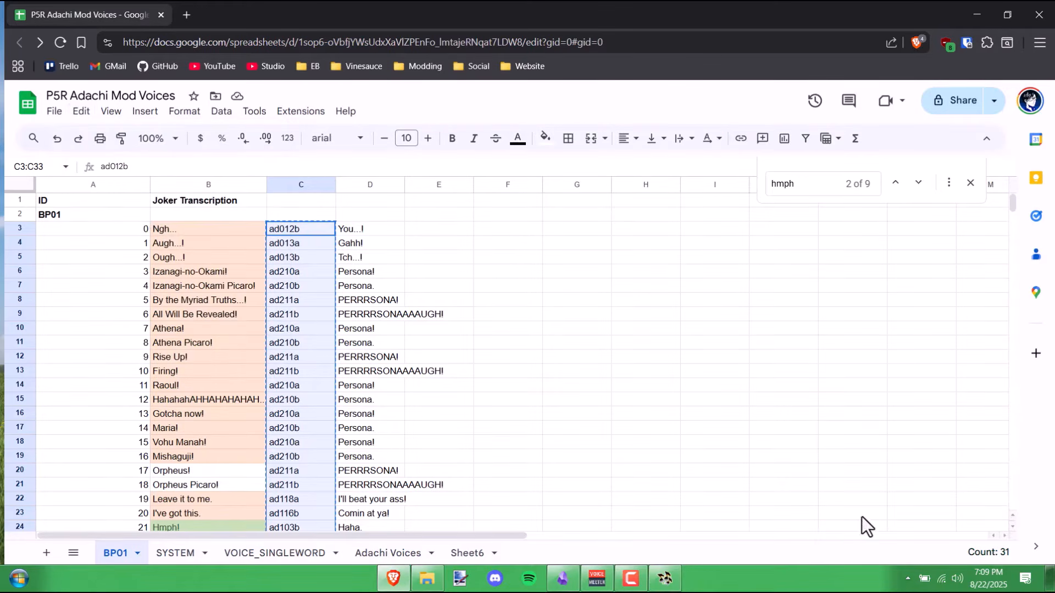
left_click(668, 577)
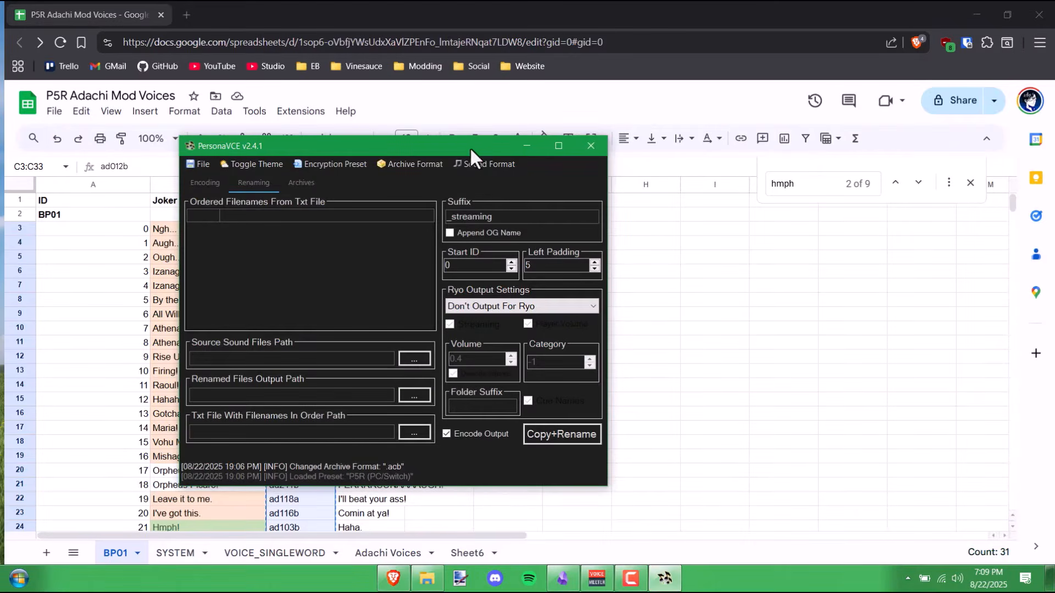
left_click_drag(470, 146, 736, 173)
- Paste the copied Adachi IDs into PersonaVCE's ordered filename list
left_click(560, 241)
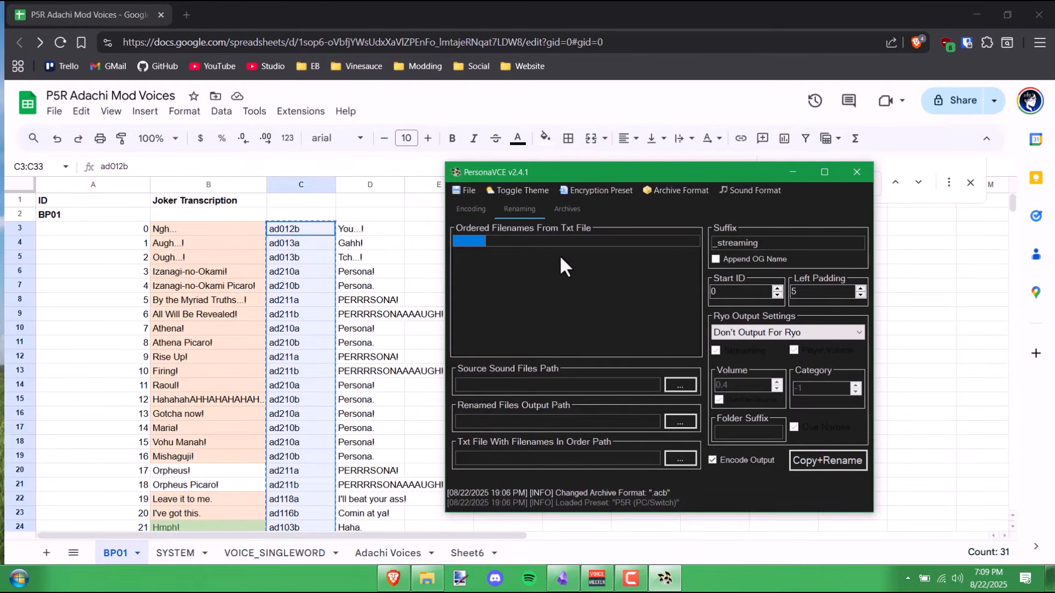
key("ctrl+v")
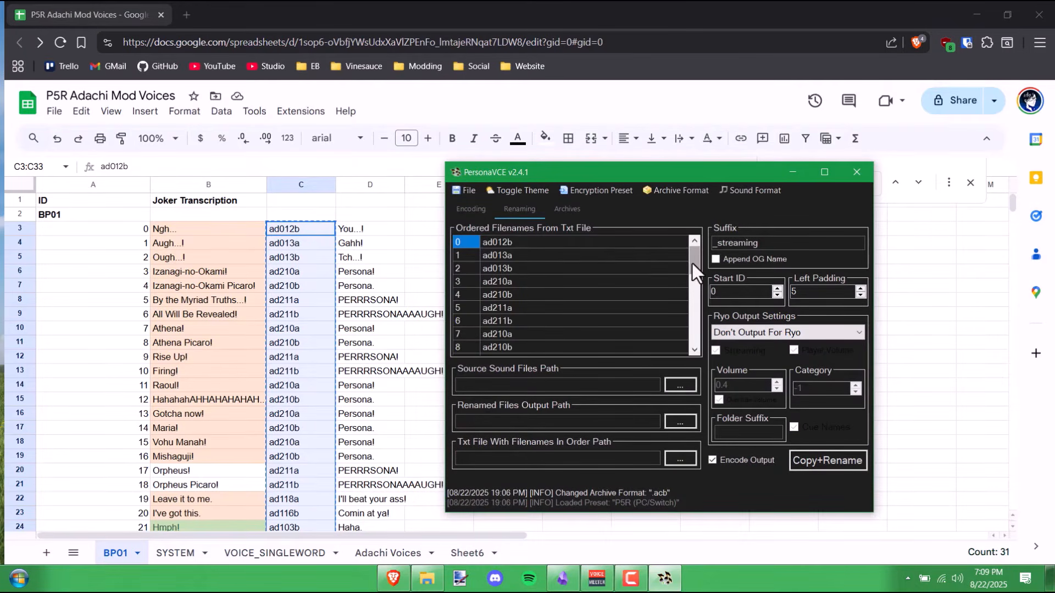
left_click_drag(693, 277, 694, 330)
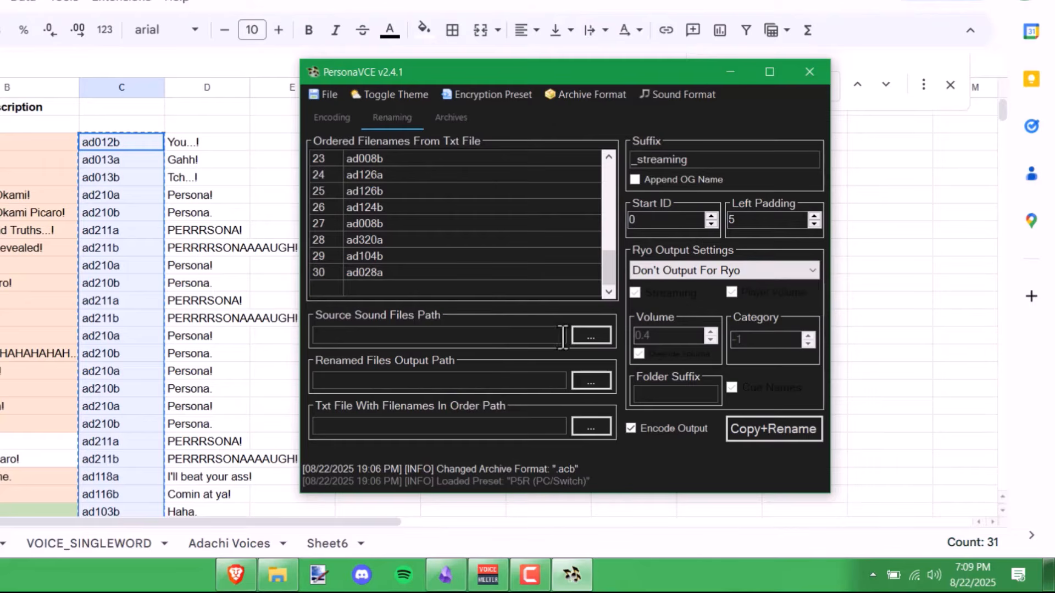
- Set the Source Sound Files Path to the Downloads\adachi folder of WAV clips
left_click(591, 337)
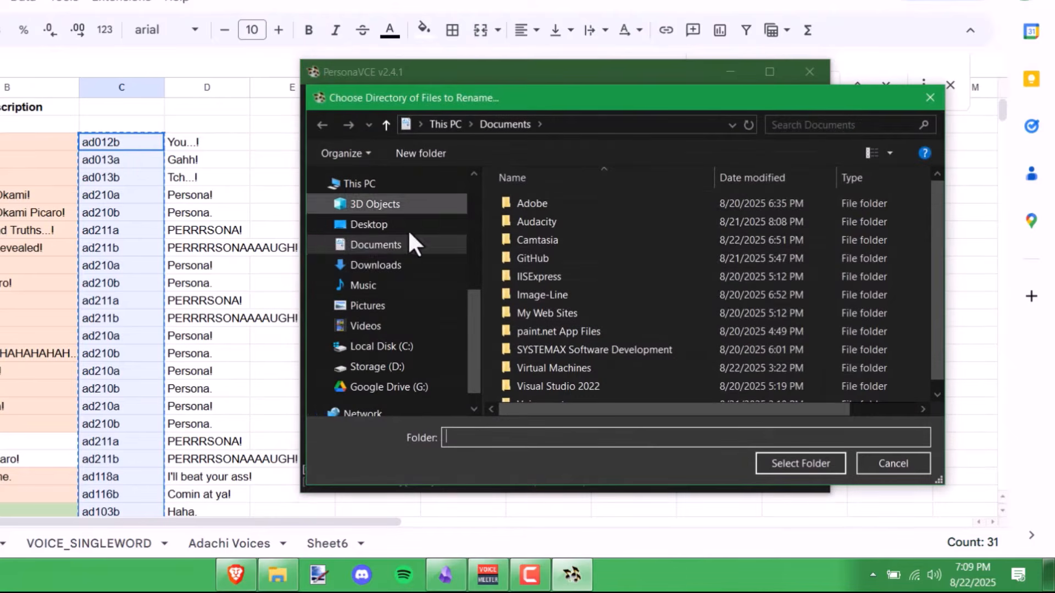
left_click(406, 264)
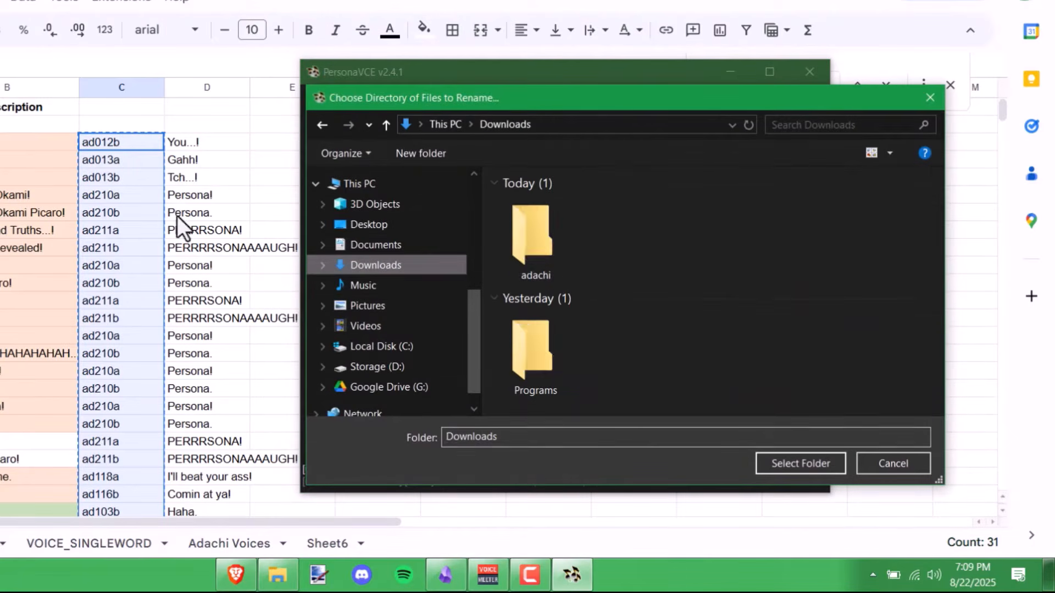
left_click(534, 247)
double_click(534, 250)
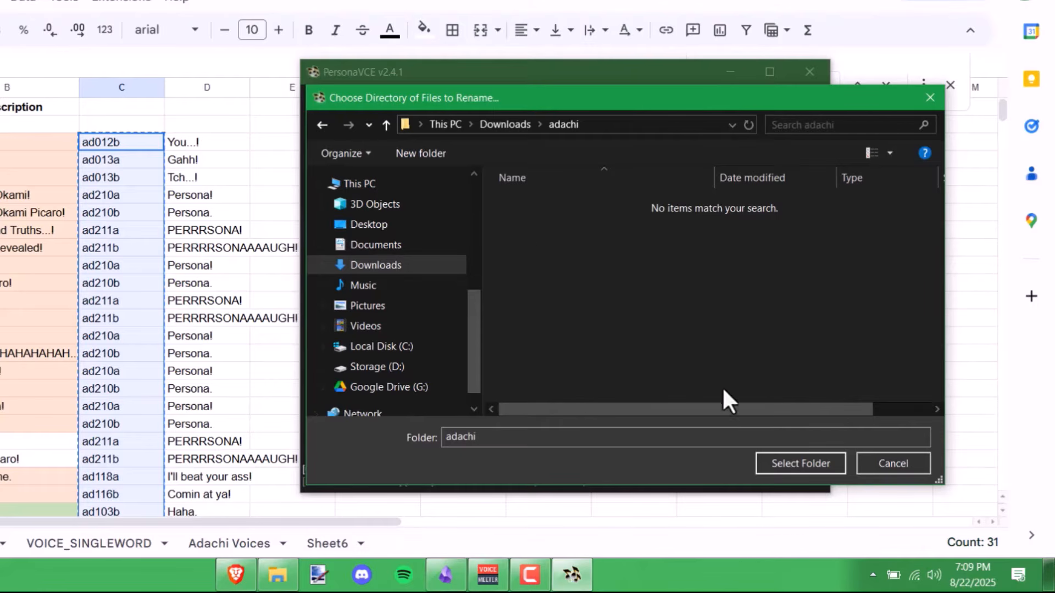
left_click(654, 125)
left_click(278, 575)
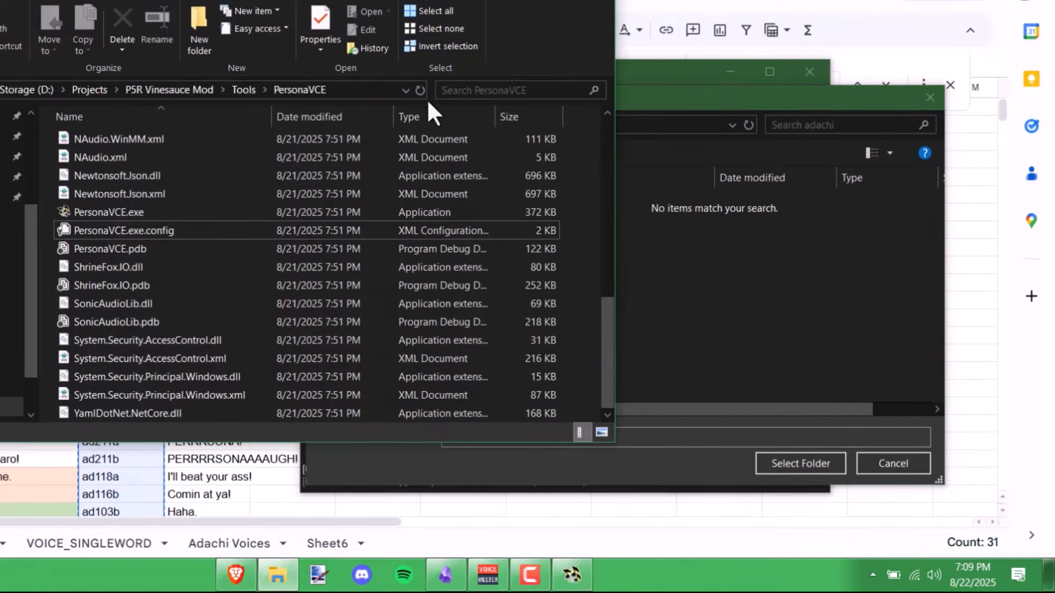
left_click(385, 91)
key("ctrl+v")
key("Return")
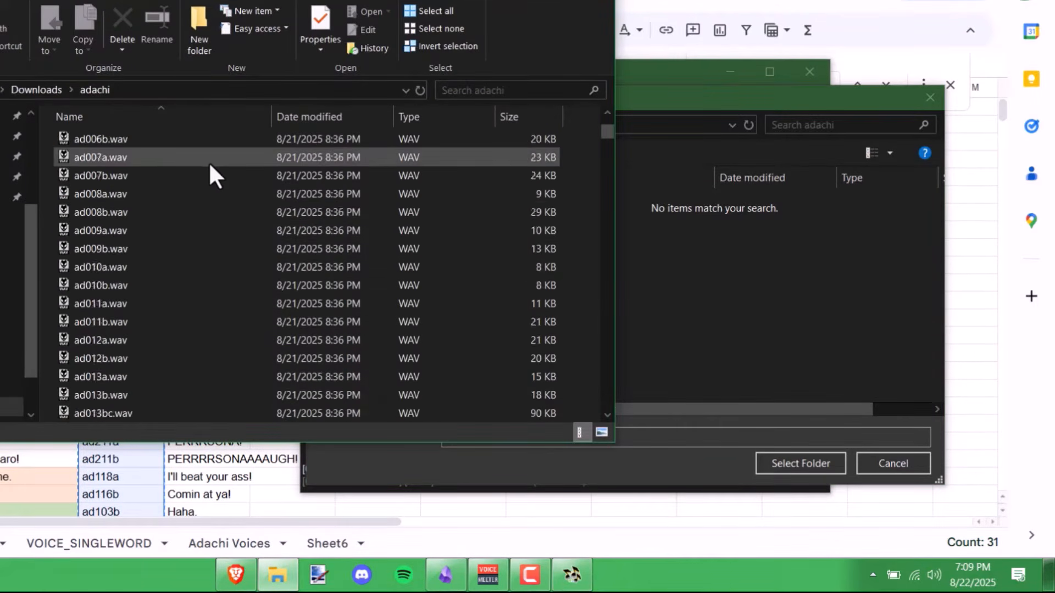
scroll(209, 161, "down", 15)
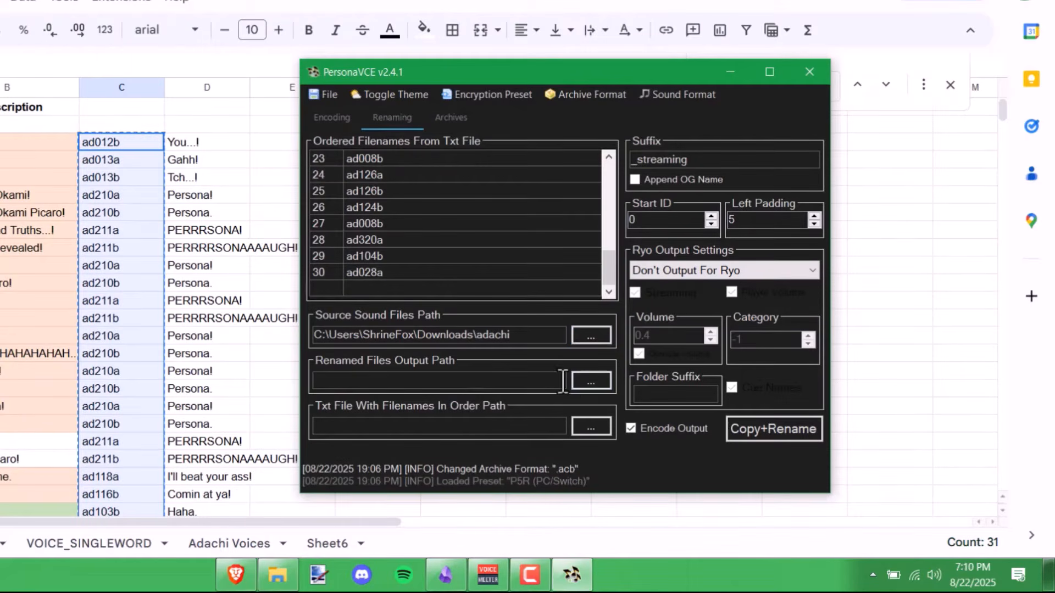
left_click(586, 383)
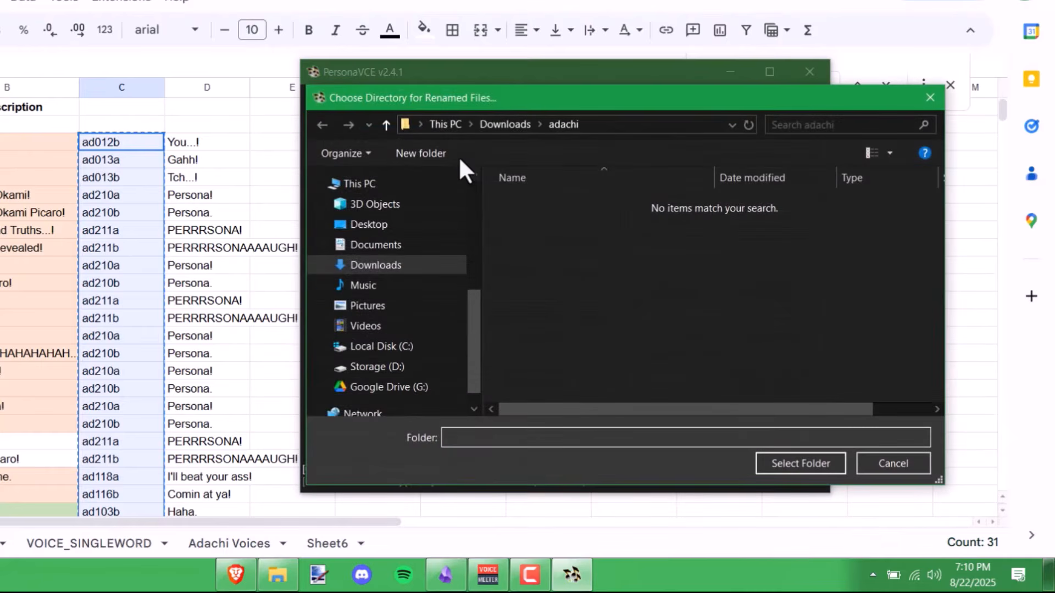
- Create a BP01.AWB folder in p5rpc.adachi\FEmulator\AWB and set it as the output path
scroll(443, 293, "up", 2)
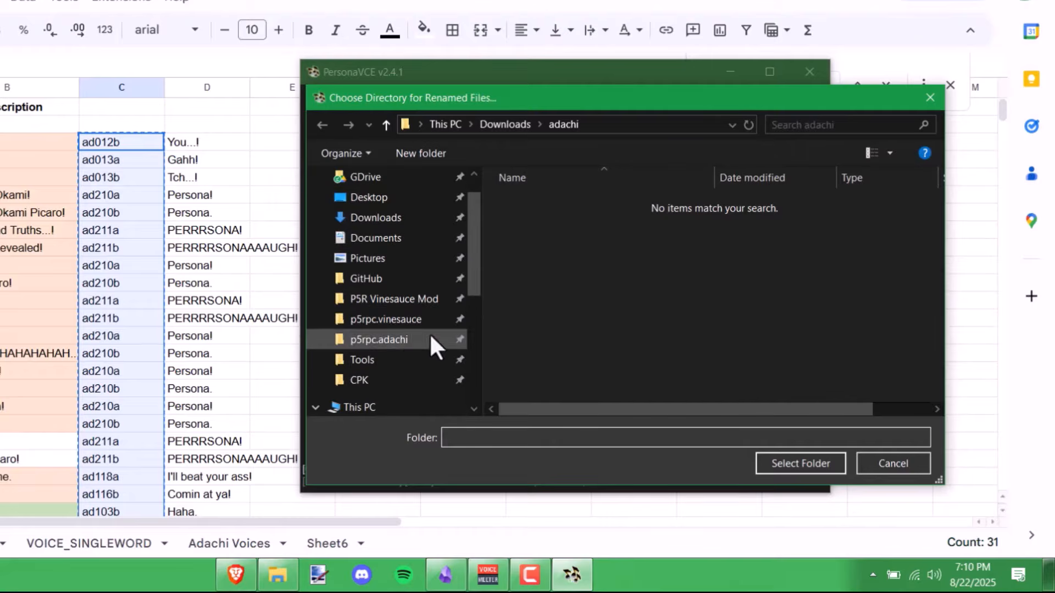
left_click(413, 341)
double_click(522, 208)
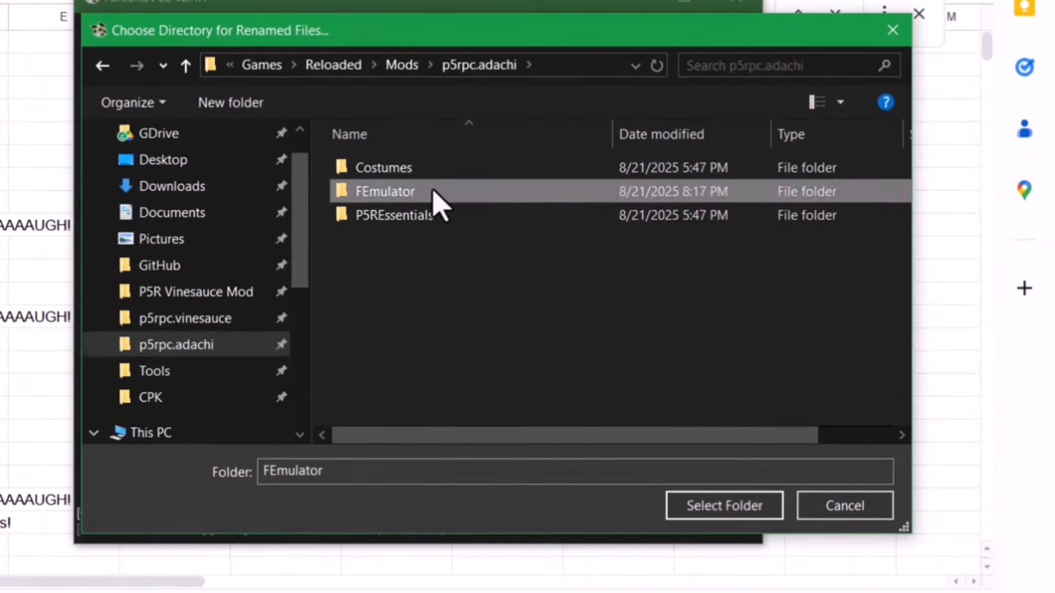
double_click(428, 169)
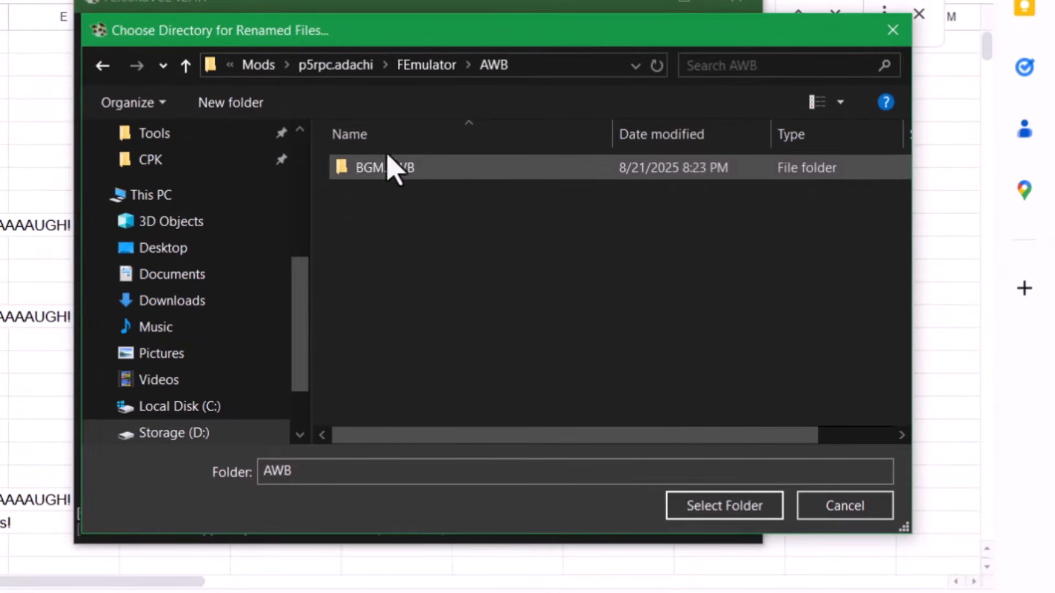
left_click(263, 109)
type("BP01")
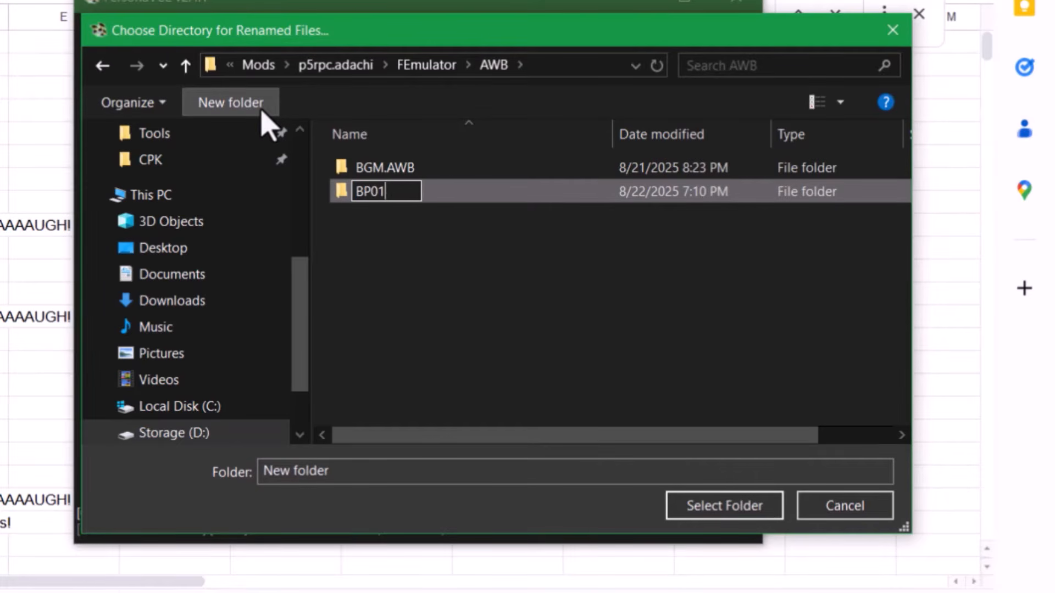
type(".AWB")
key("Return")
key("Return")
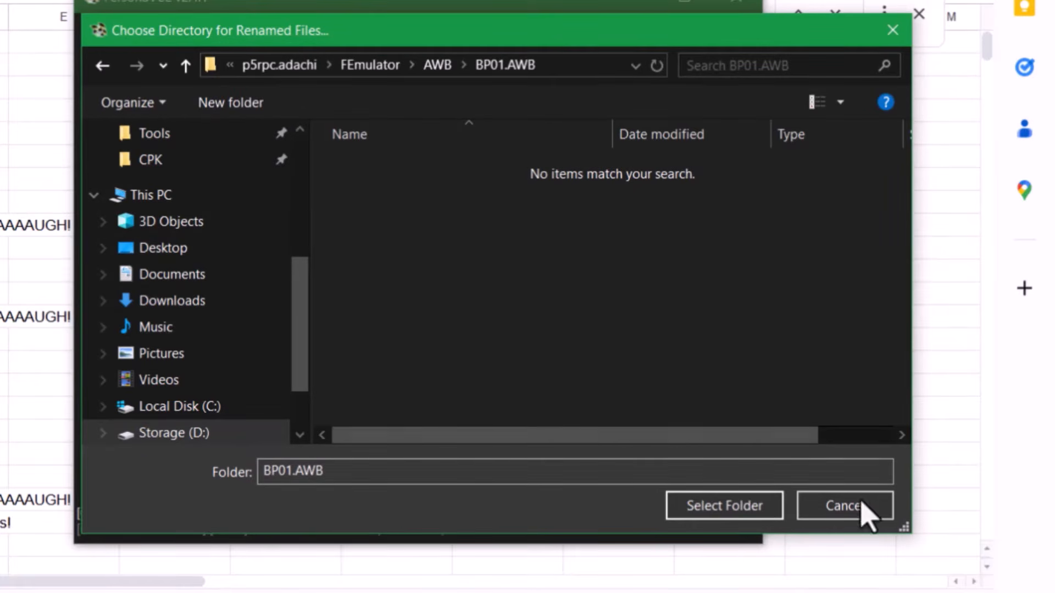
left_click(728, 505)
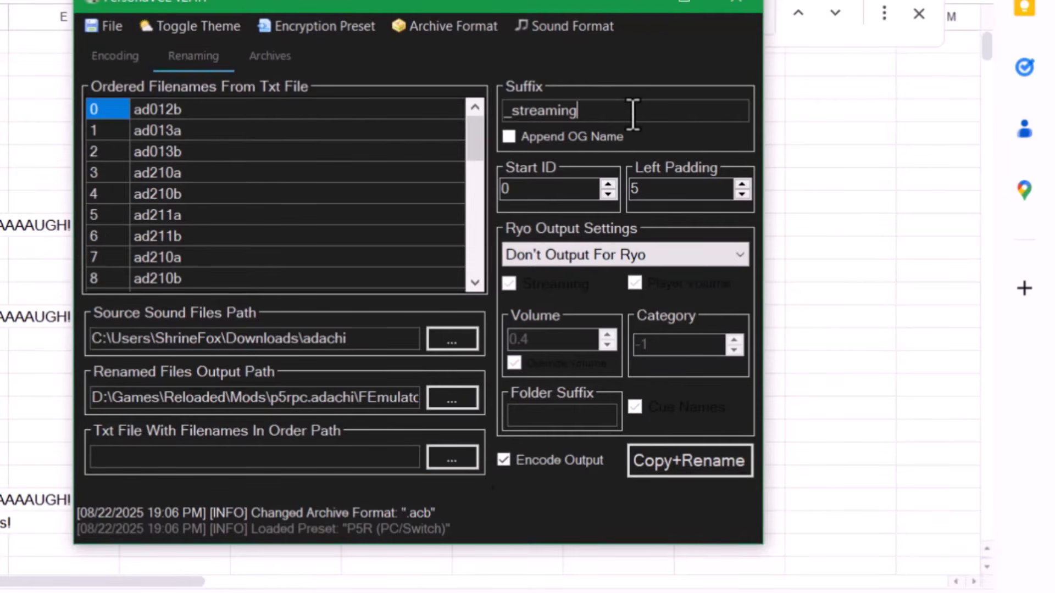
- Enable Append OG Name and run Copy+Rename to encode the Adachi clips into BP01.AWB
left_click_drag(592, 110, 497, 110)
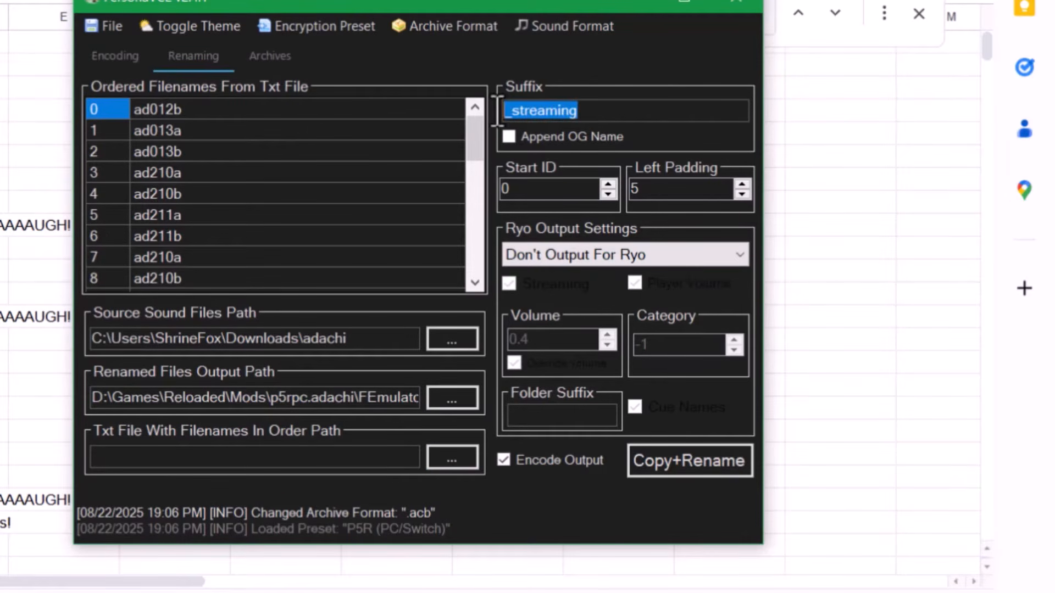
key("alt+Tab")
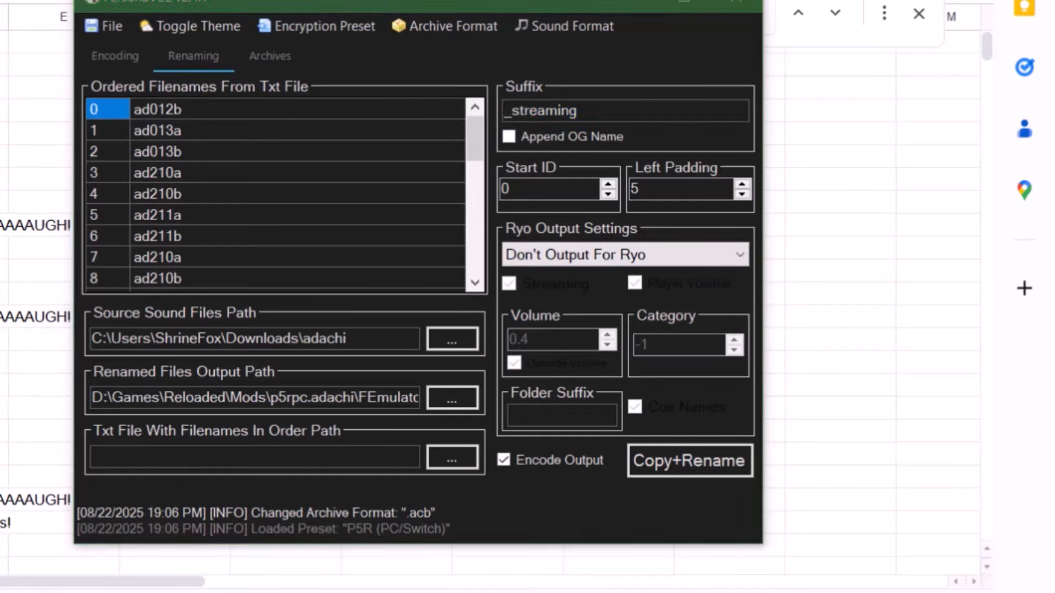
key("alt+Tab")
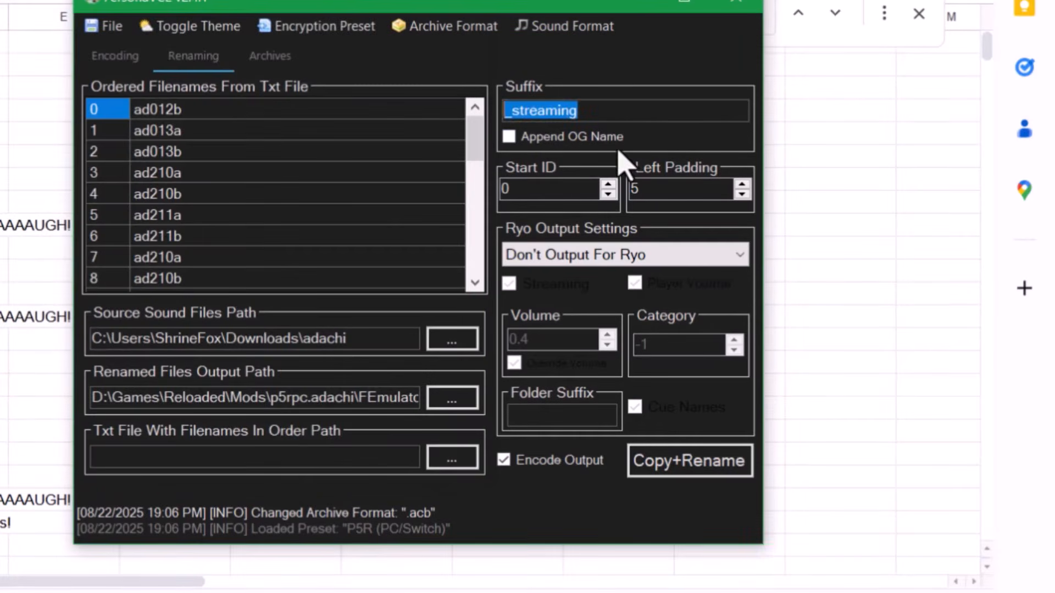
left_click(598, 136)
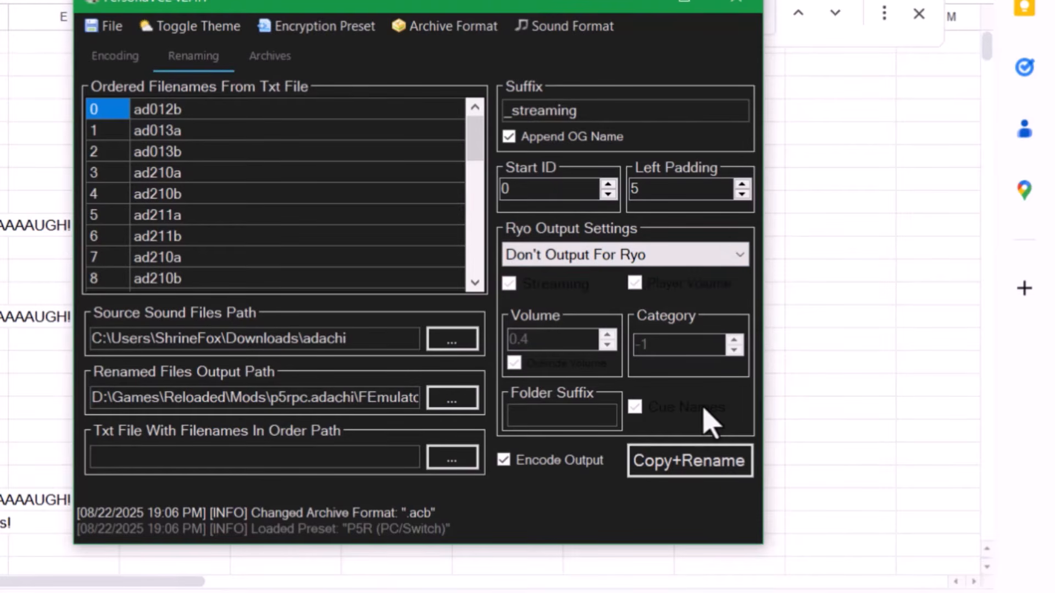
left_click(672, 462)
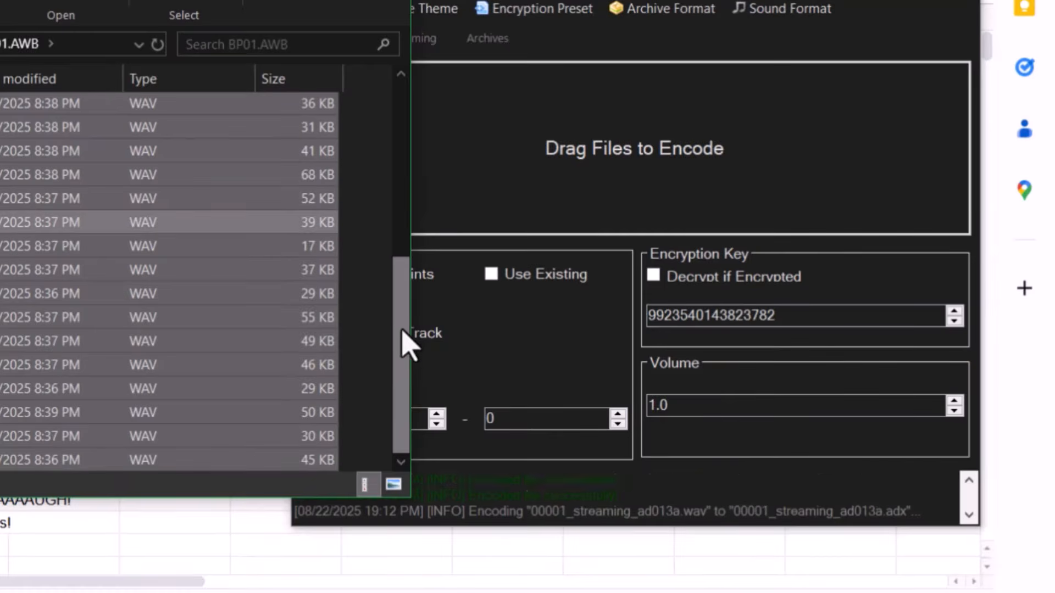
scroll(405, 344, "up", 5)
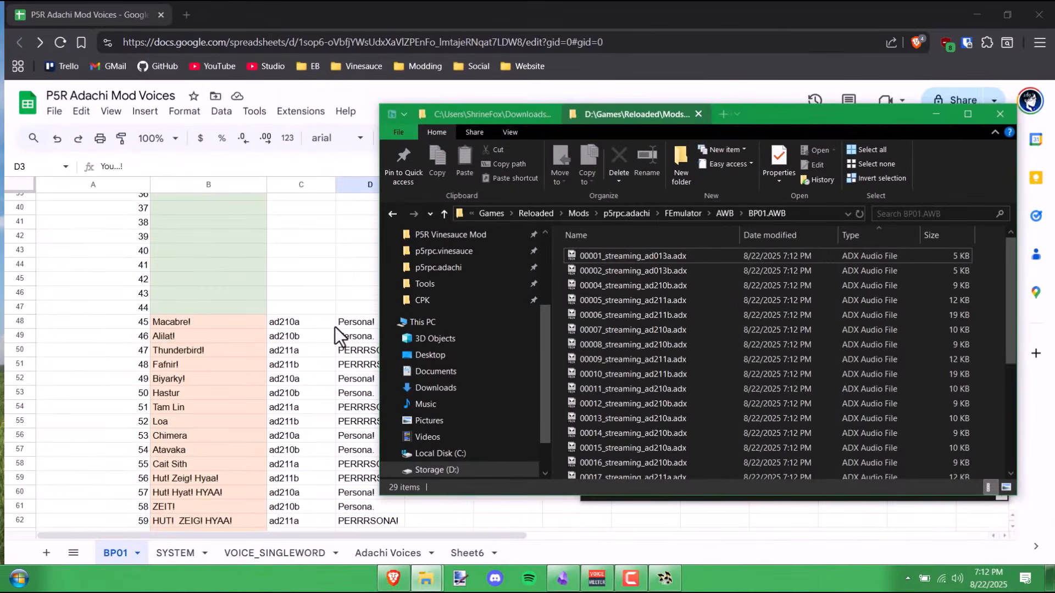
left_click(315, 324)
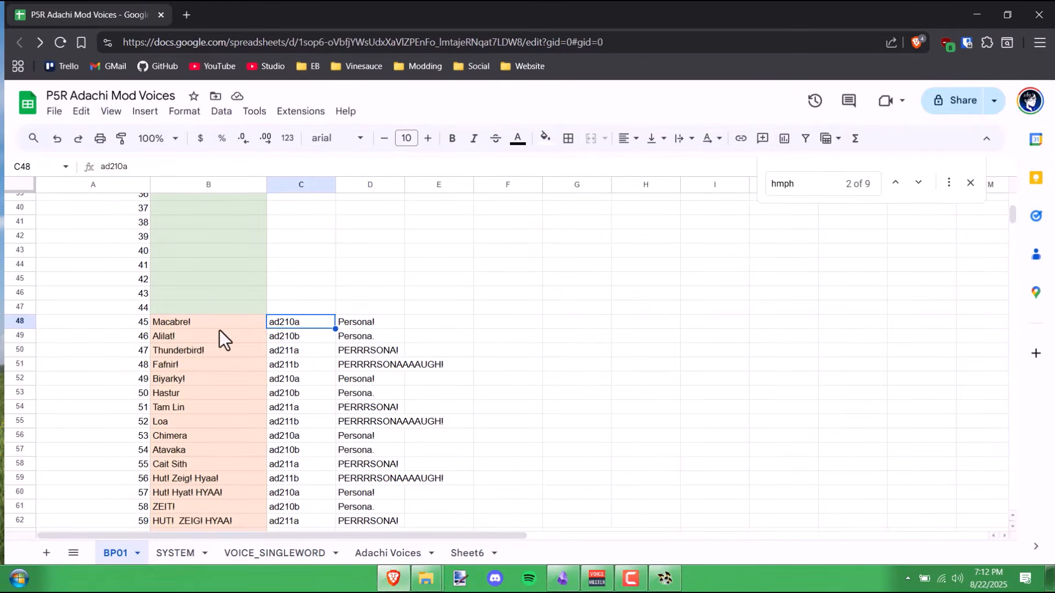
- Copy the BP01 sheet's file names from C48 through C412, then minimize the browser
scroll(324, 363, "down", 20)
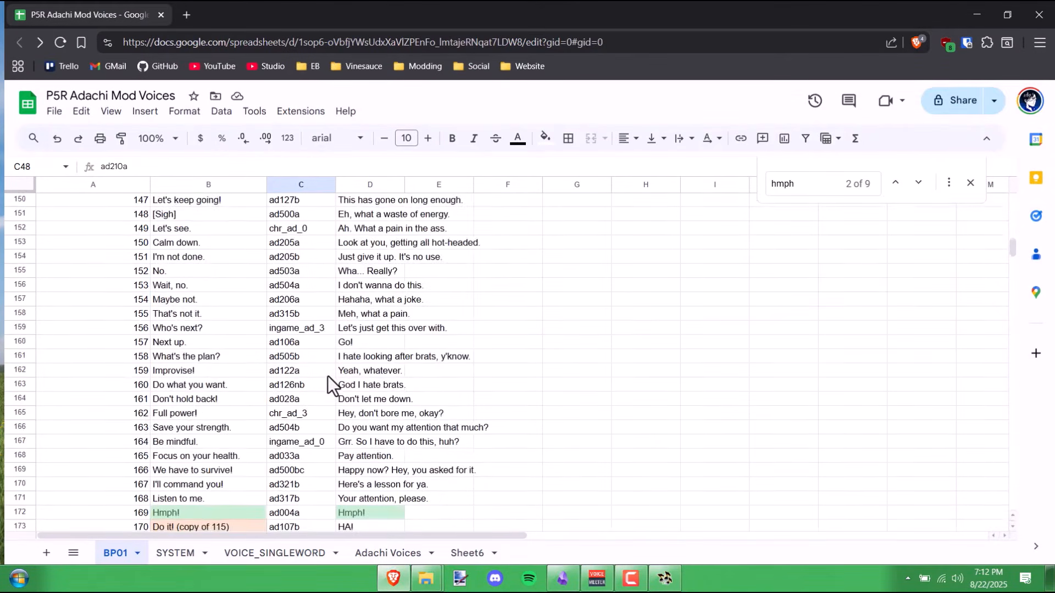
scroll(330, 364, "down", 20)
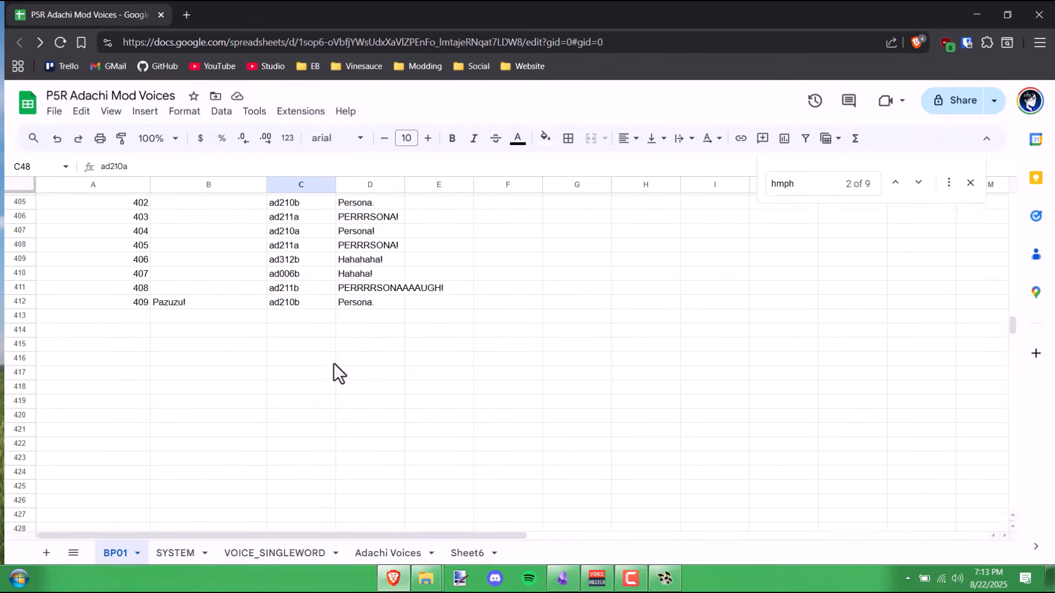
left_click(302, 304, "shift")
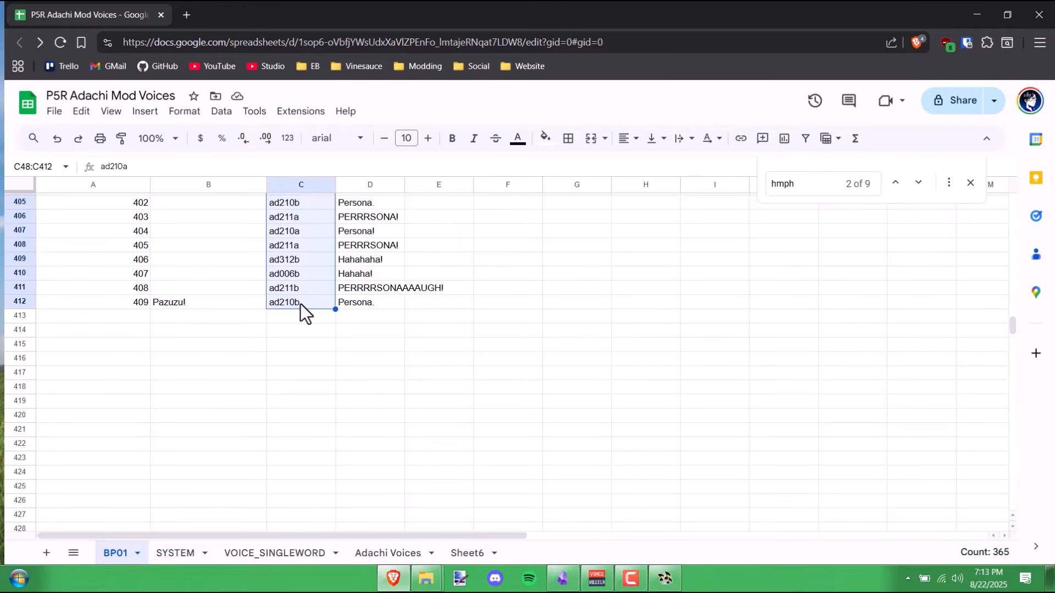
scroll(331, 329, "up", 20)
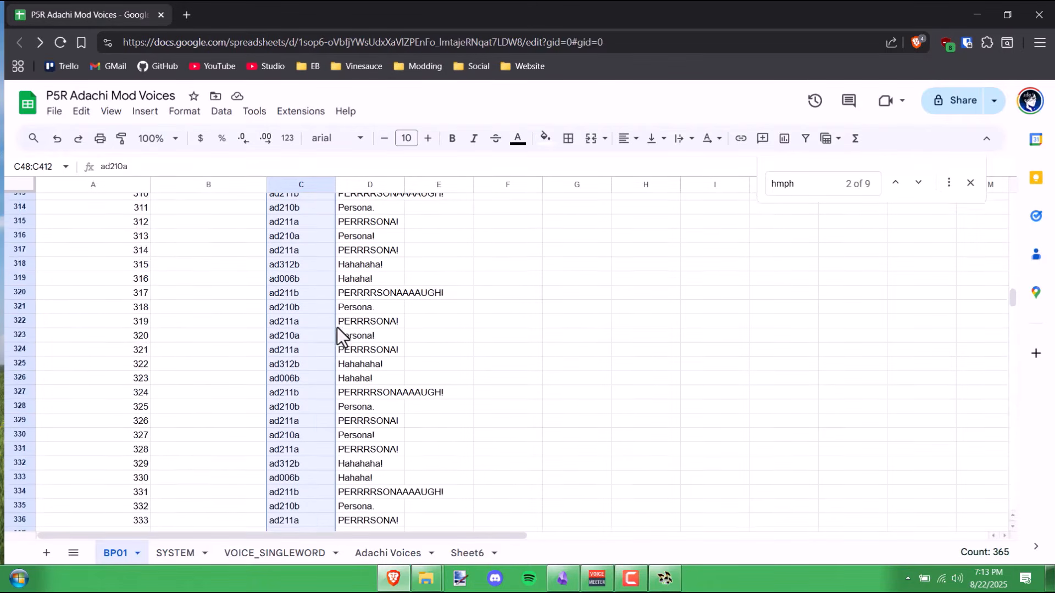
scroll(339, 331, "up", 20)
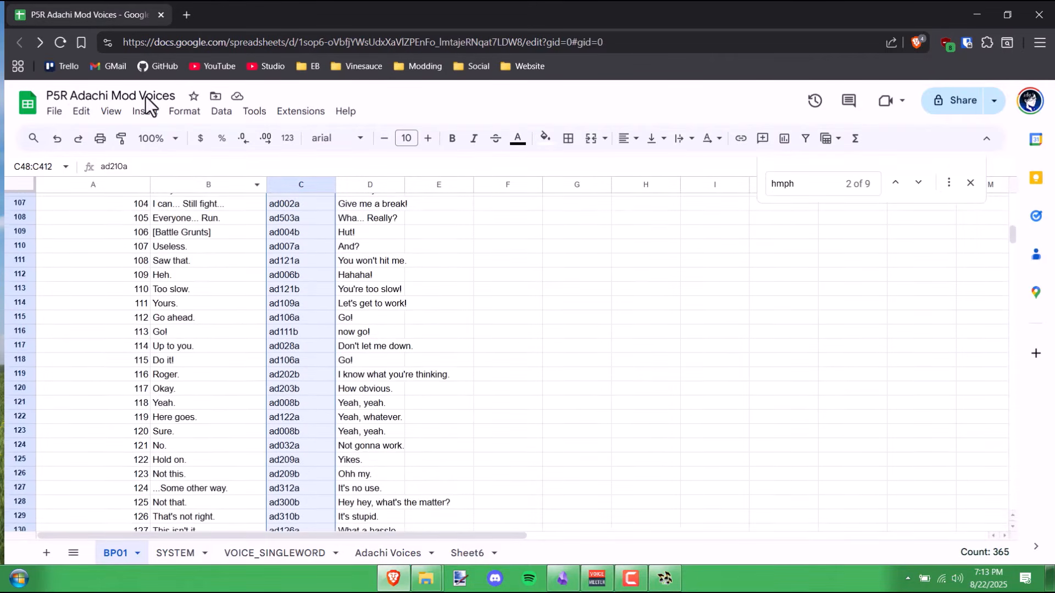
left_click(81, 111)
left_click(127, 214)
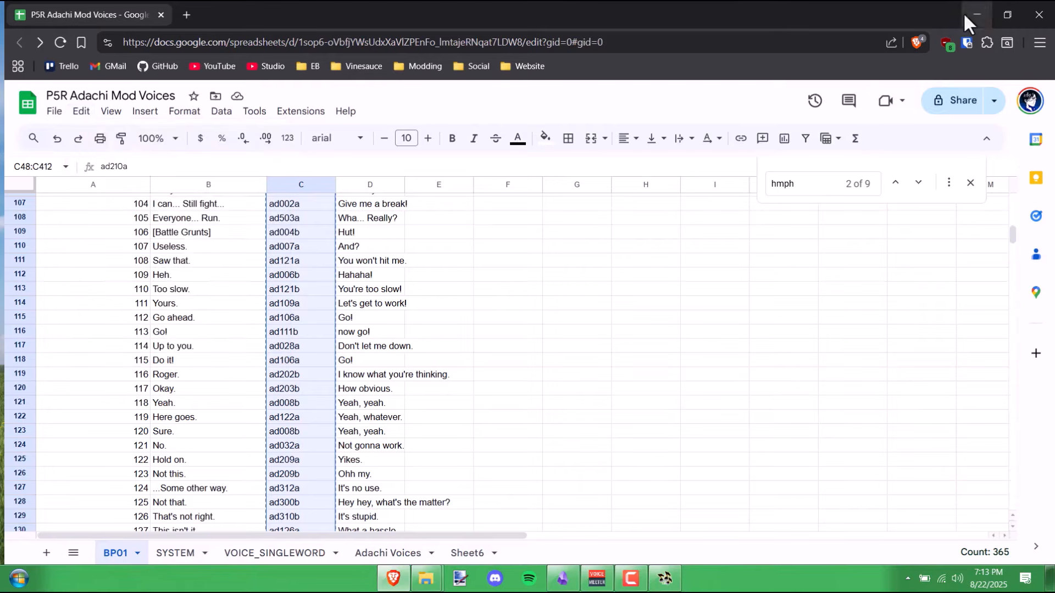
left_click(977, 14)
- Paste the names starting at ad210a into the ordered filename list and select Start ID for editing
left_click(665, 578)
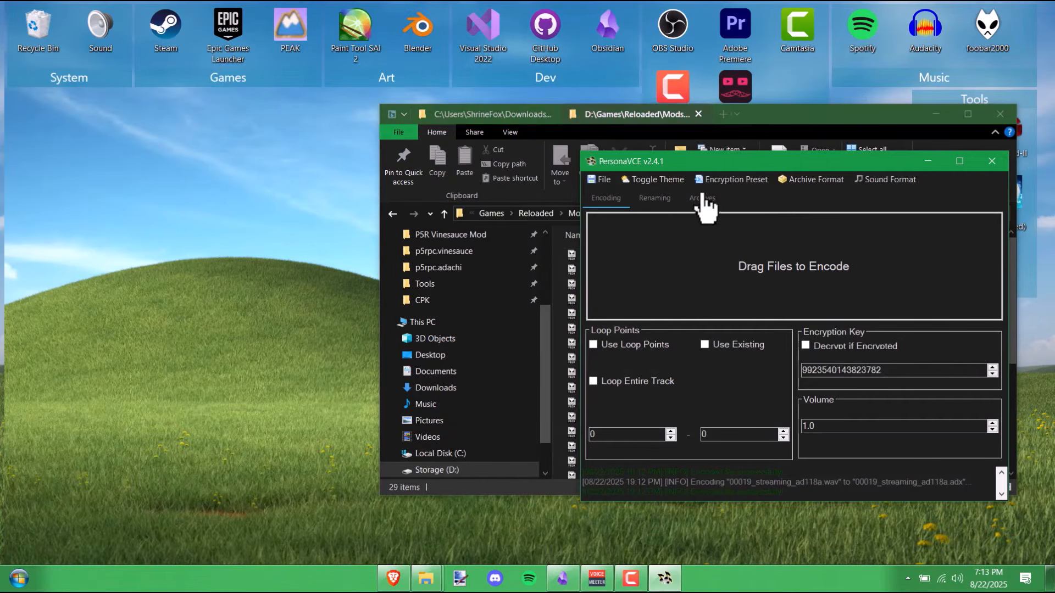
left_click(654, 198)
left_click(688, 256)
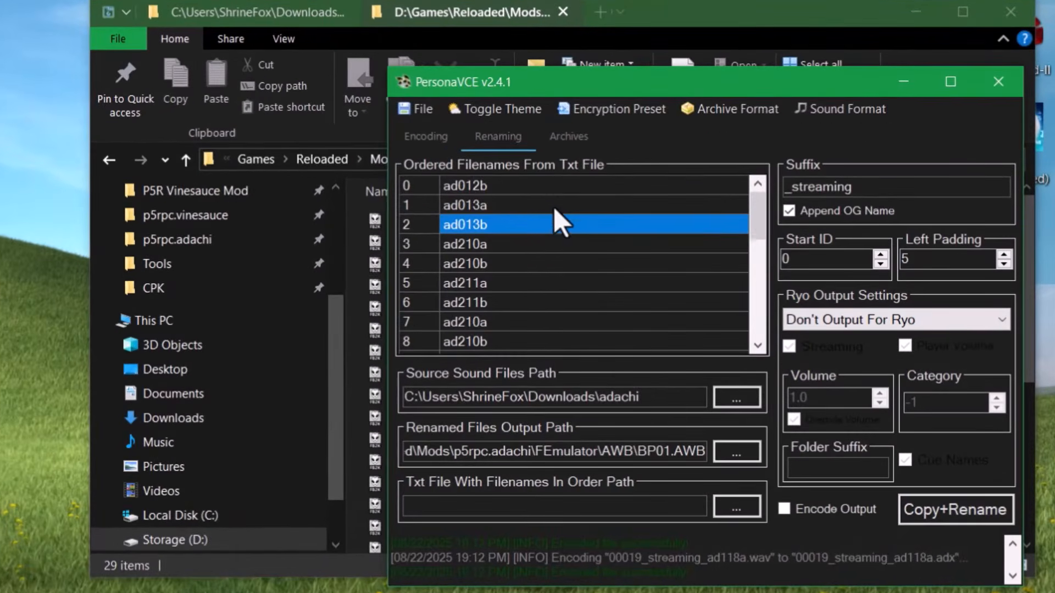
key("ctrl+v")
left_click_drag(760, 196, 769, 142)
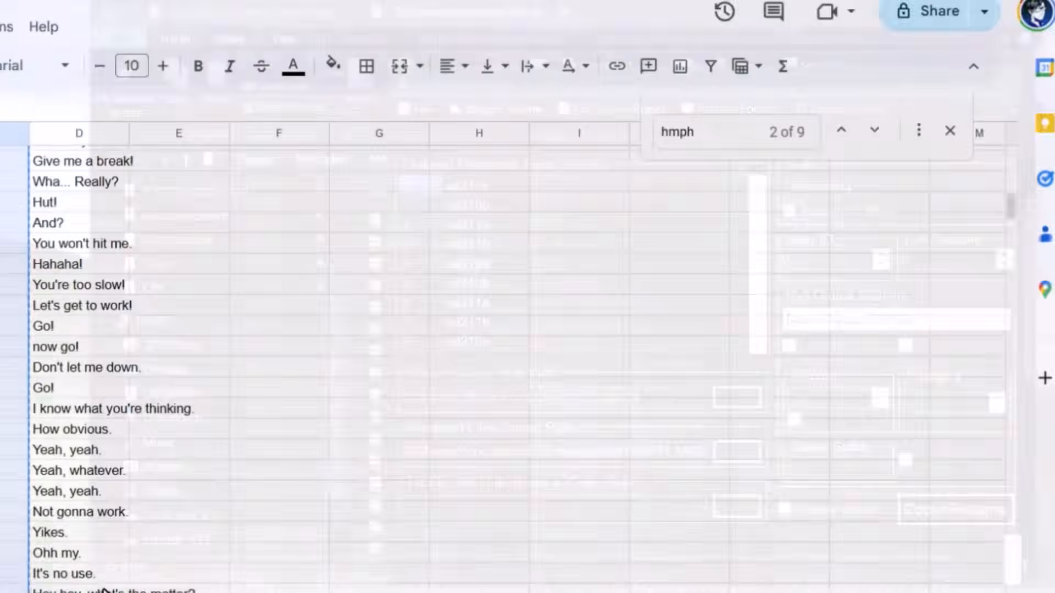
scroll(123, 401, "down", 5)
scroll(117, 400, "up", 2)
scroll(118, 576, "down", 5)
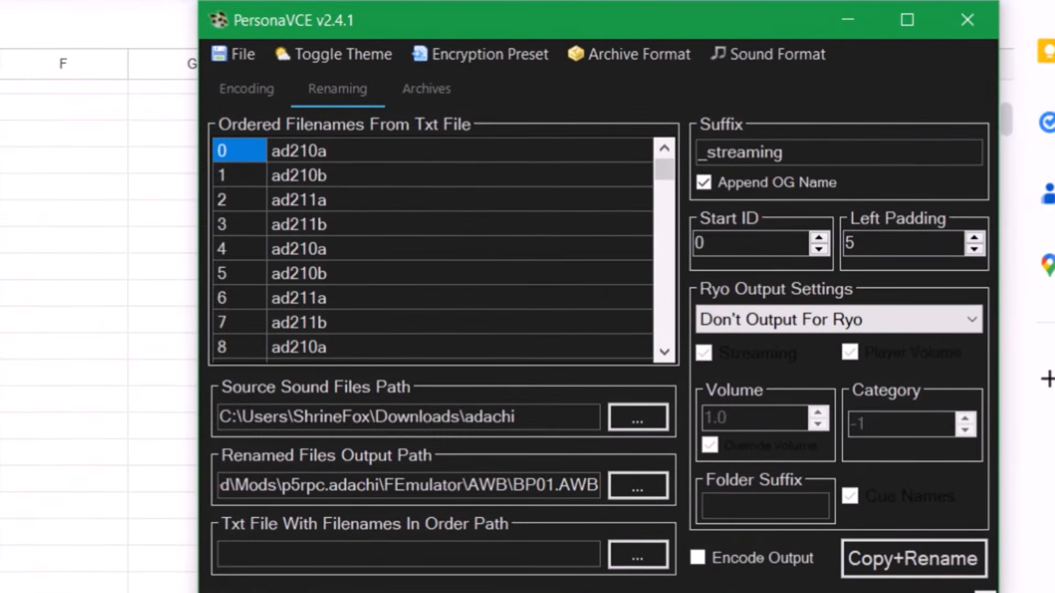
double_click(744, 242)
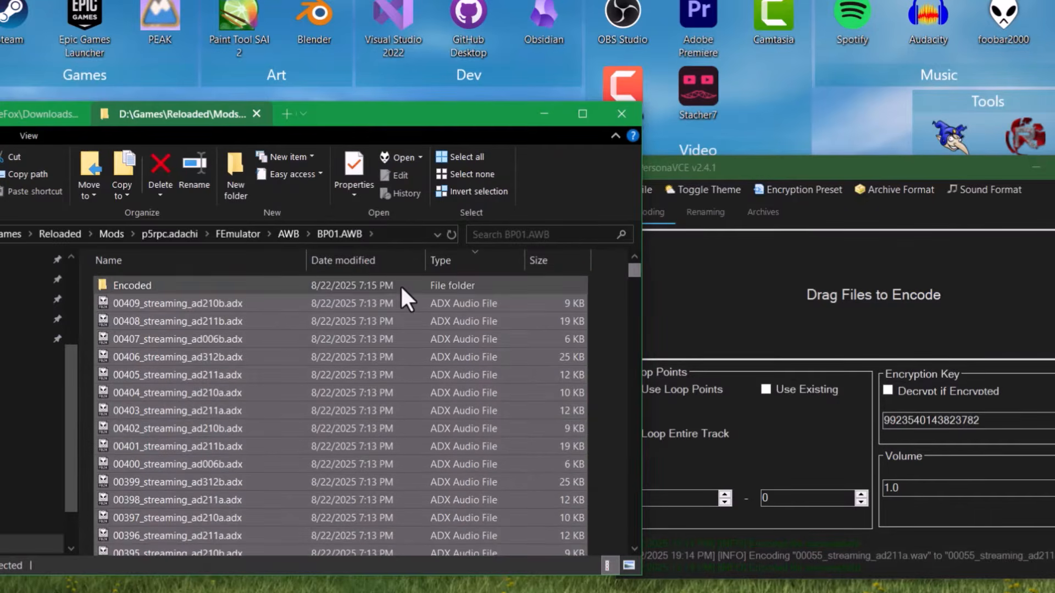
- Play 00006_streaming_ad211b and 00011_streaming_ad210a in foobar2000, then close the player
left_click(400, 284)
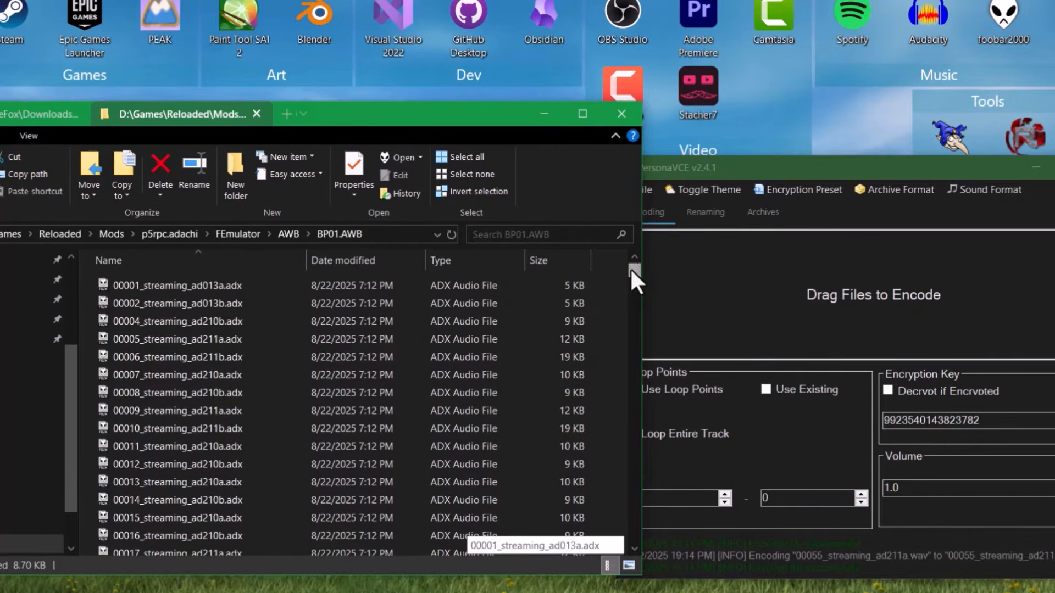
double_click(416, 358)
double_click(203, 447)
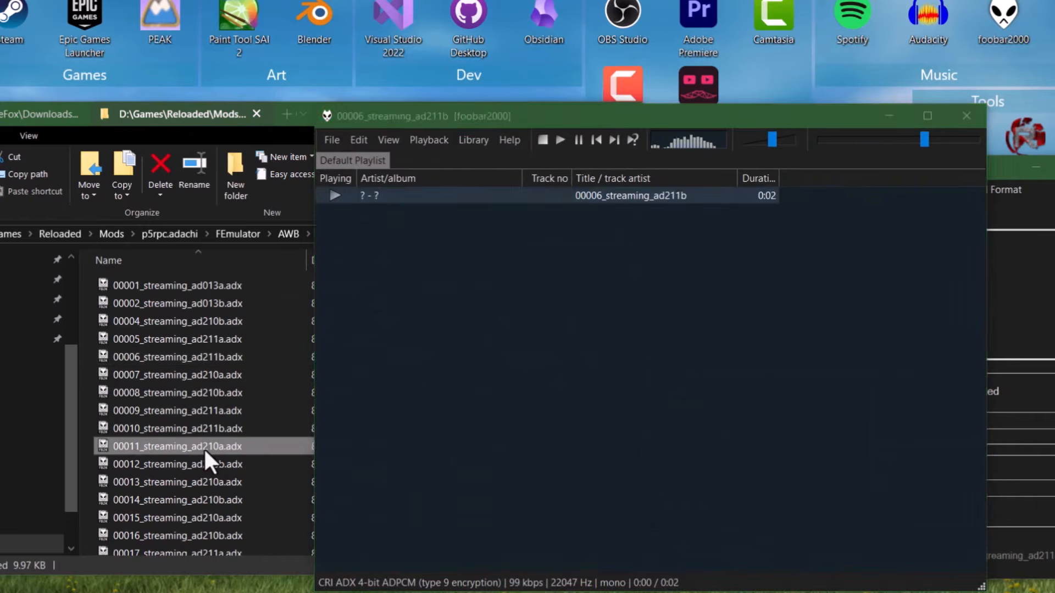
left_click(963, 117)
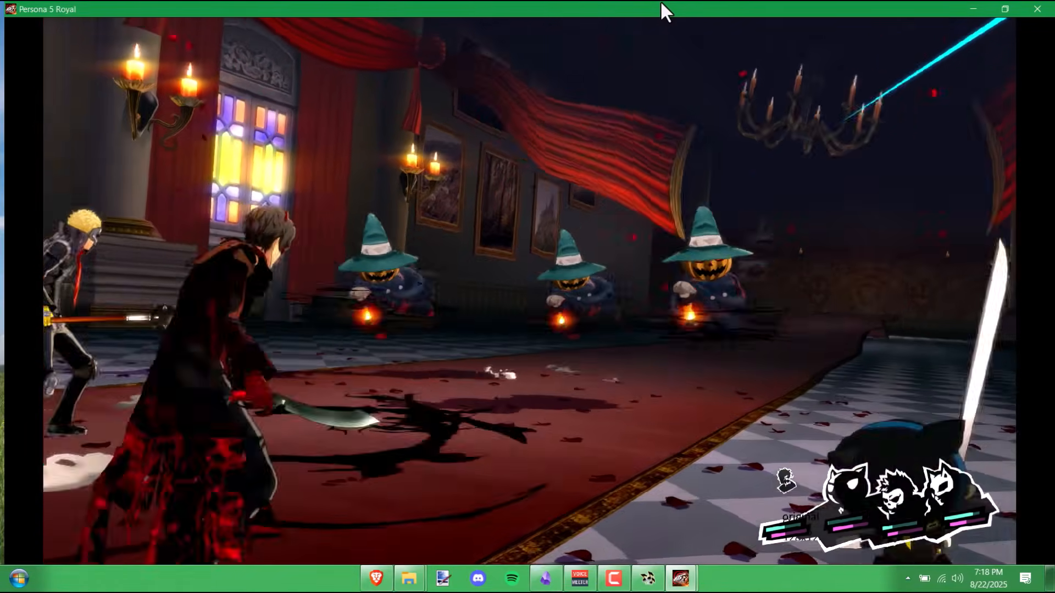
- Review the Persona skill lists, analyze the Jack-o'-Lantern's affinities and check Battle Intel
key("e")
key("Down")
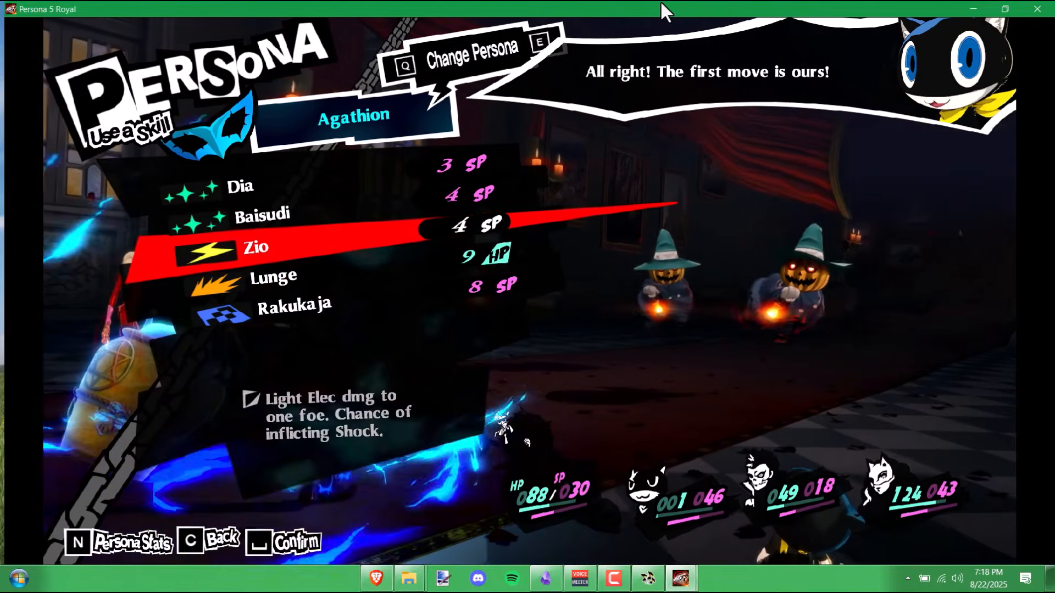
key("c")
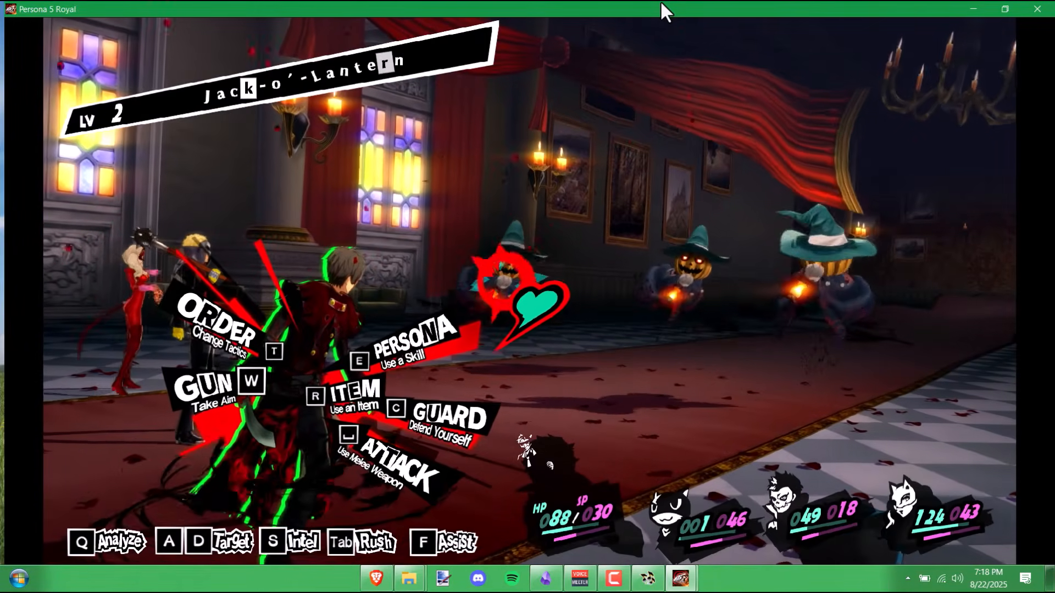
key("c")
key("c")
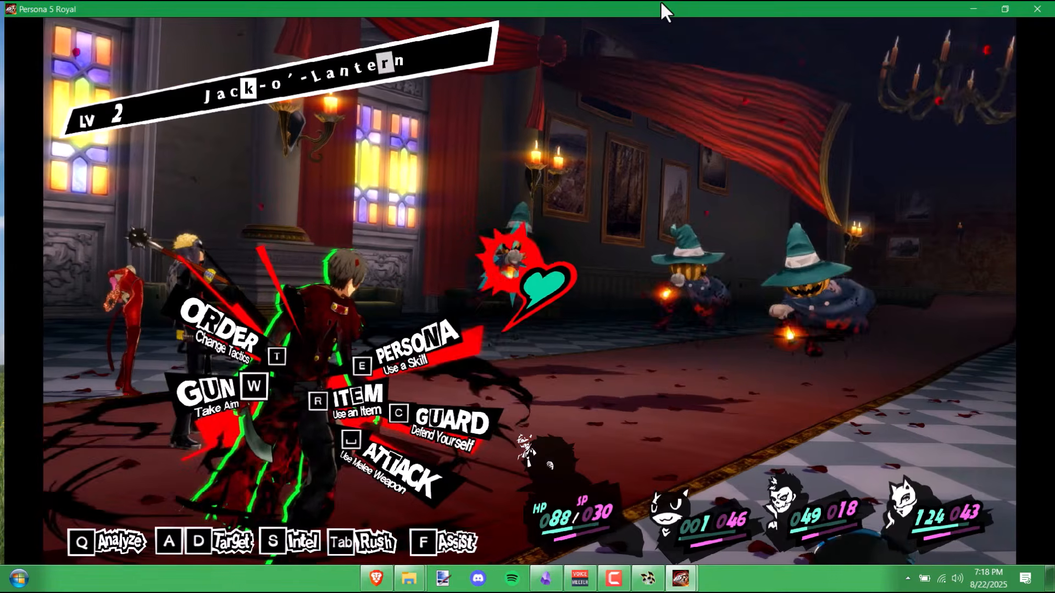
key("q")
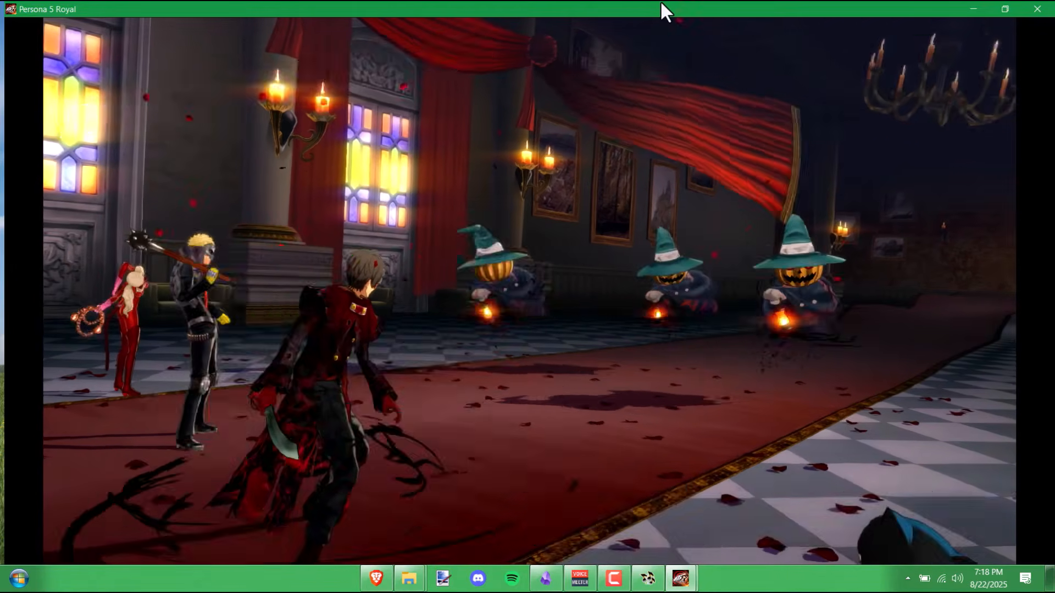
key("c")
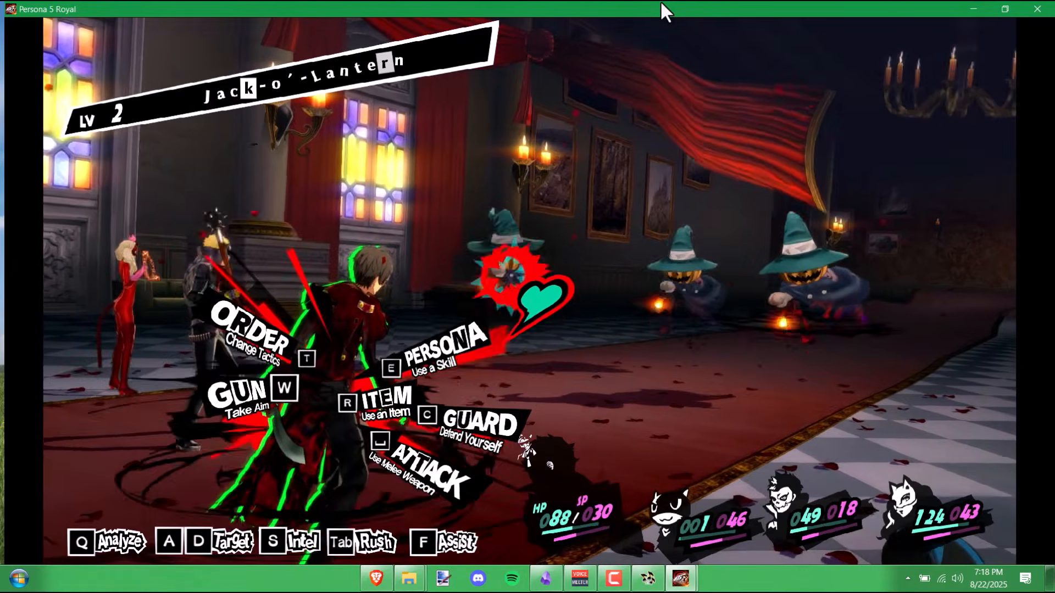
key("e")
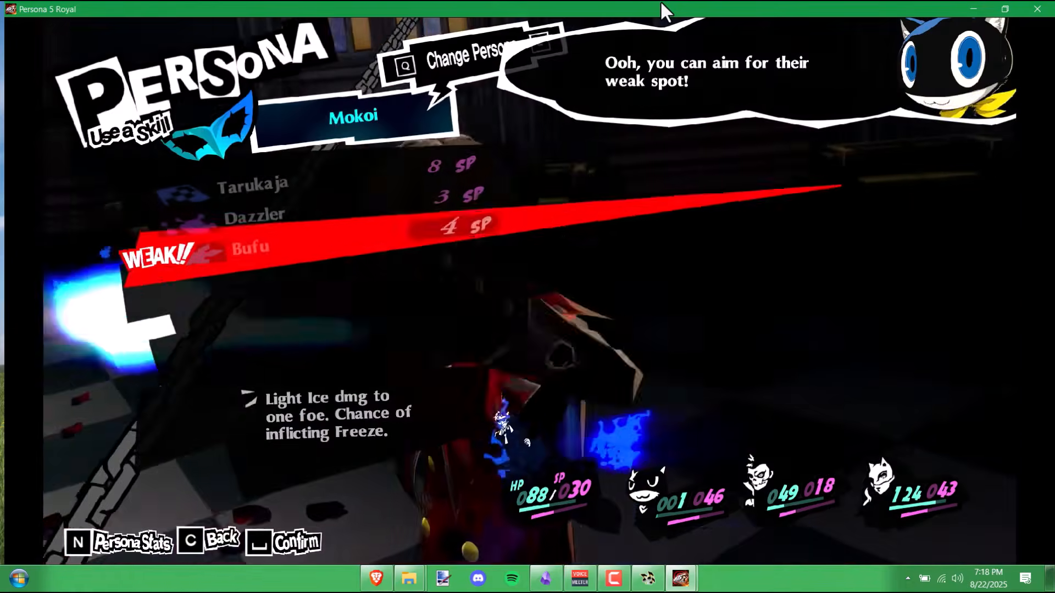
key("c")
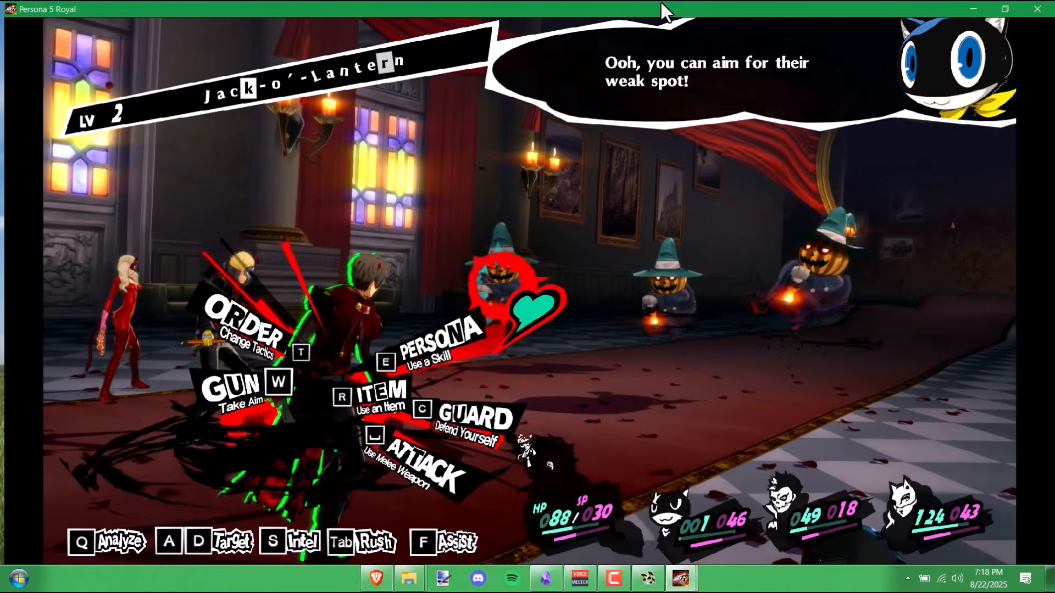
key("s")
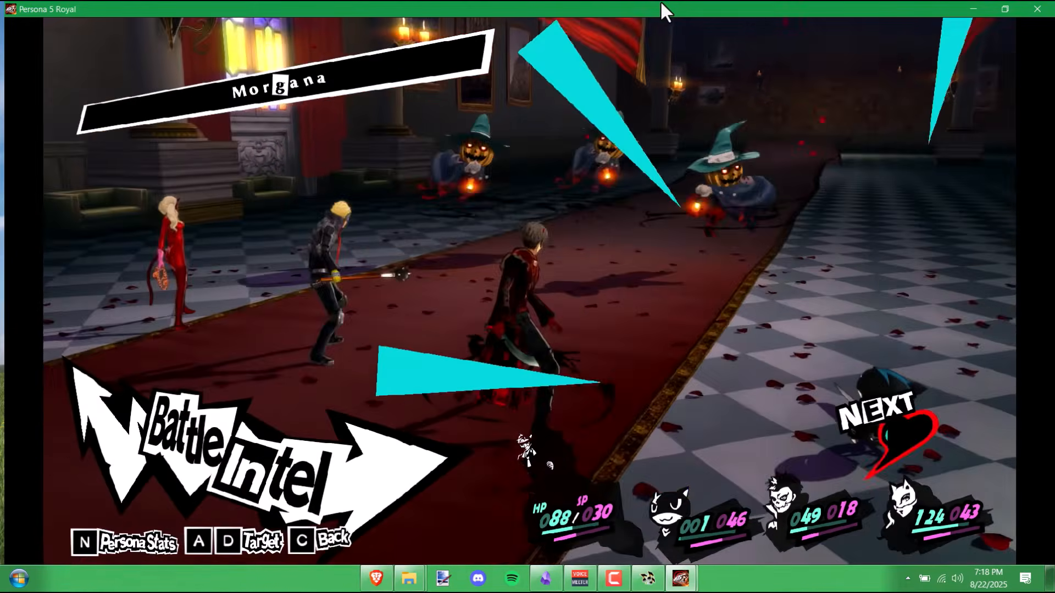
key("a")
key("a")
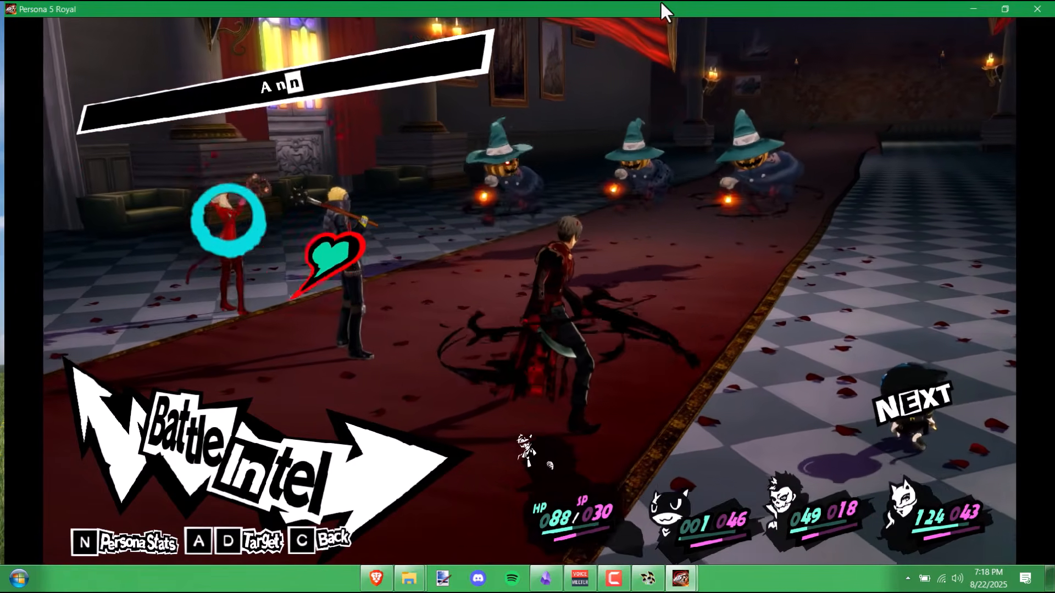
key("c")
- Cast Bufu on a Jack-o'-Lantern and baton pass to Morgana
key("e")
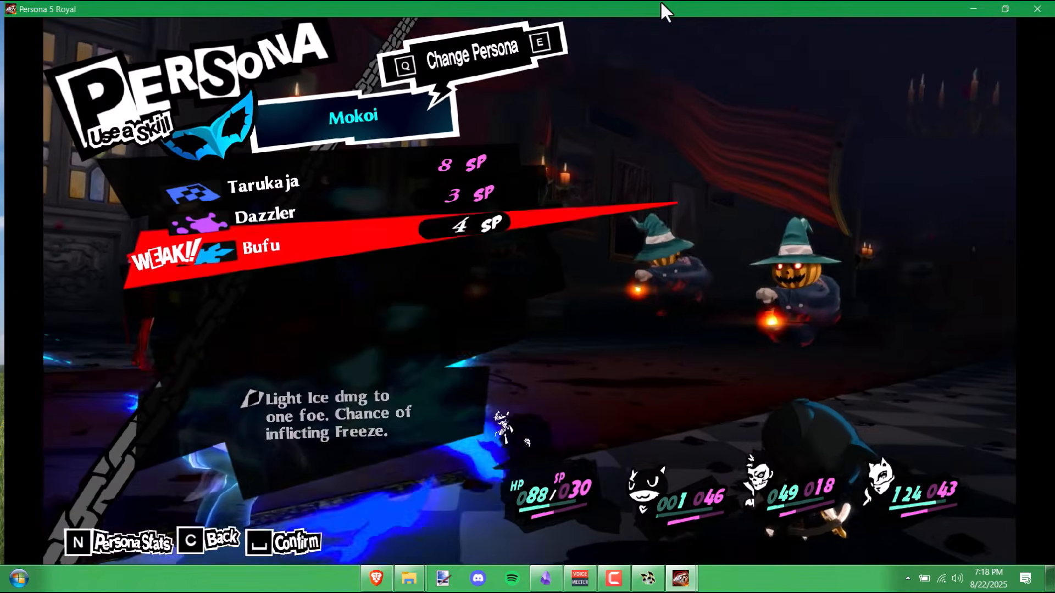
key("space")
key("space")
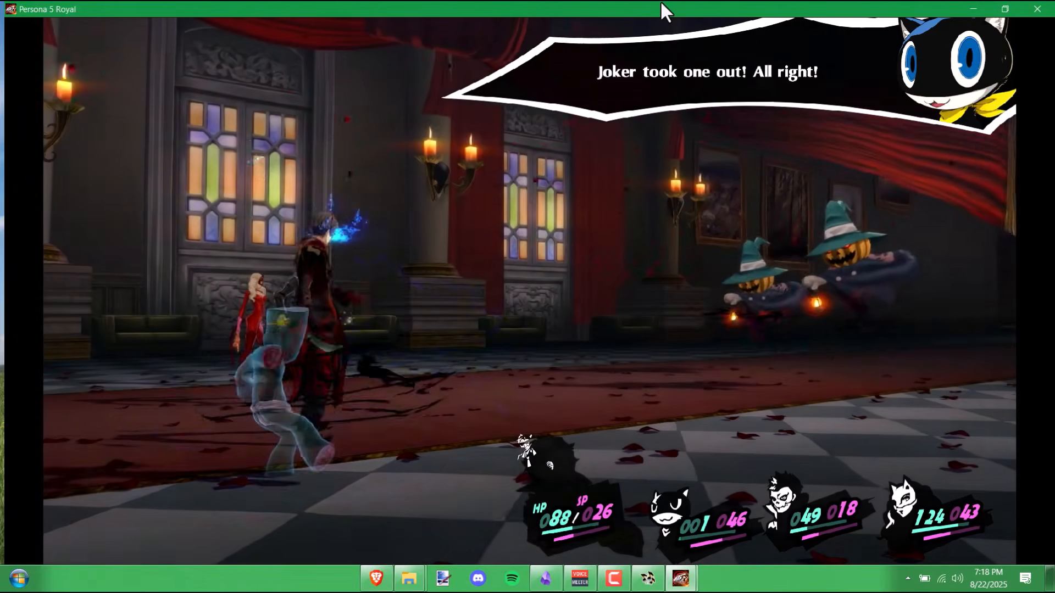
key("b")
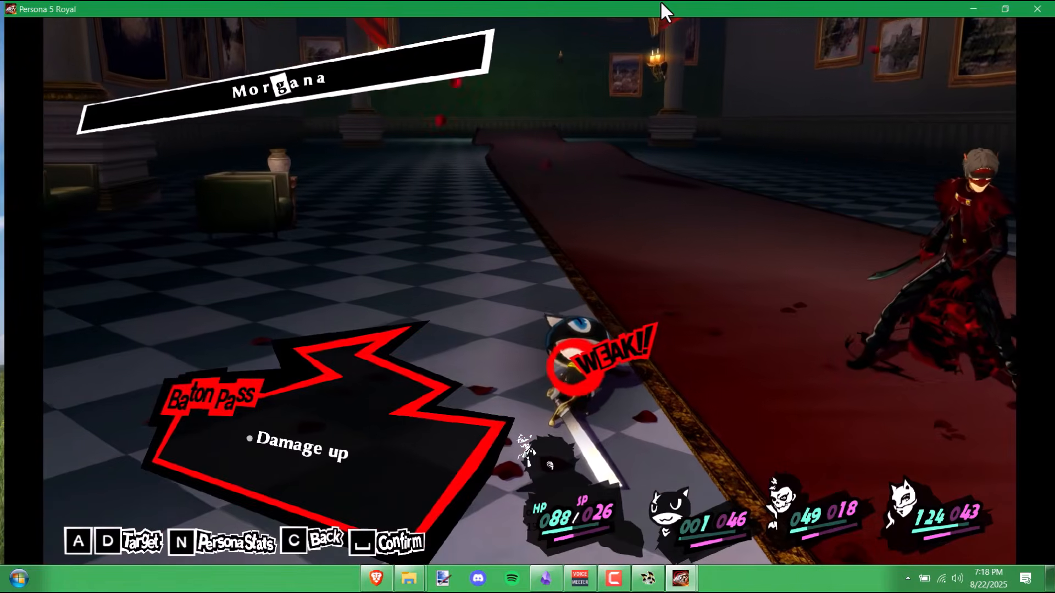
key("space")
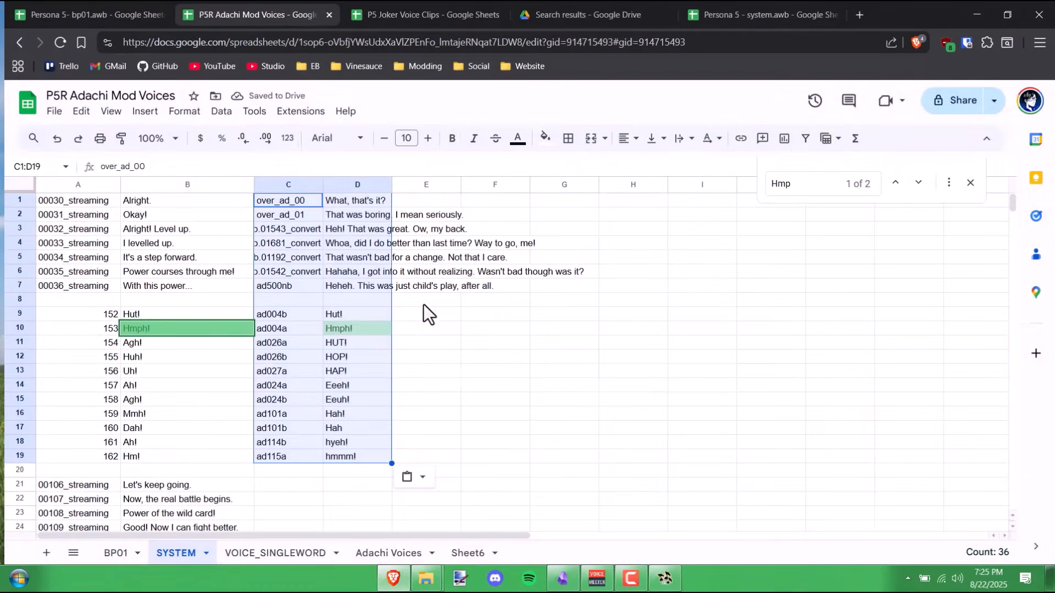
- Open SYSTEM.ACB from the extracted SOUND folder in foobar2000
left_click(404, 333)
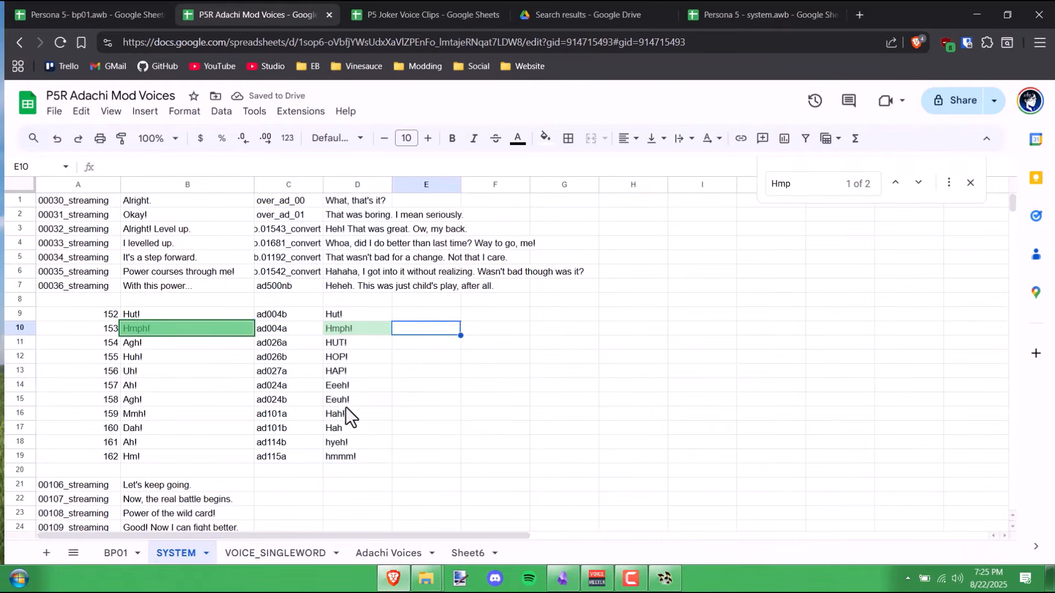
mouse_move(427, 580)
left_click(526, 508)
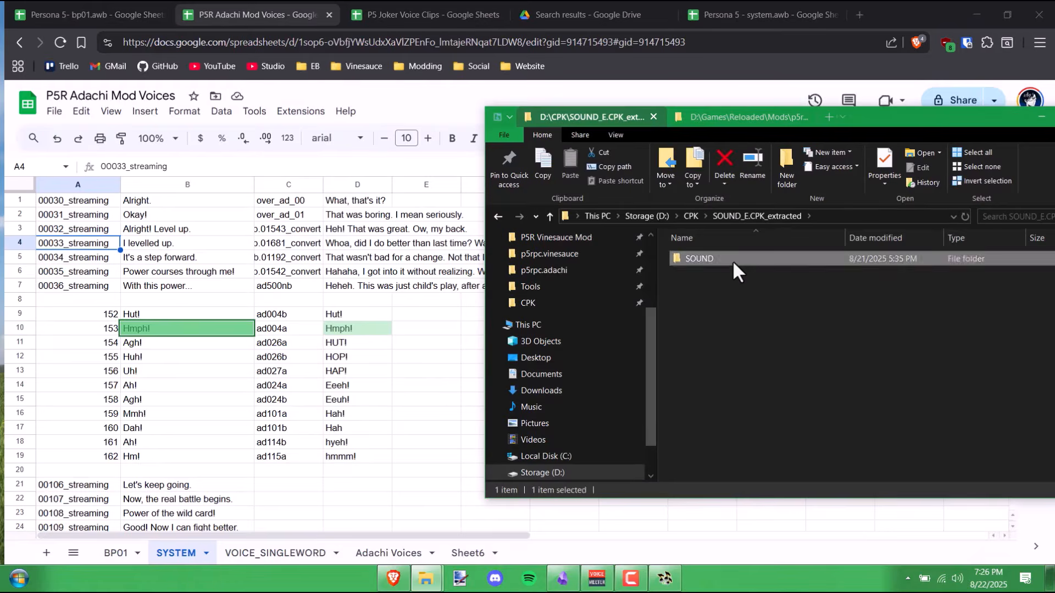
double_click(733, 259)
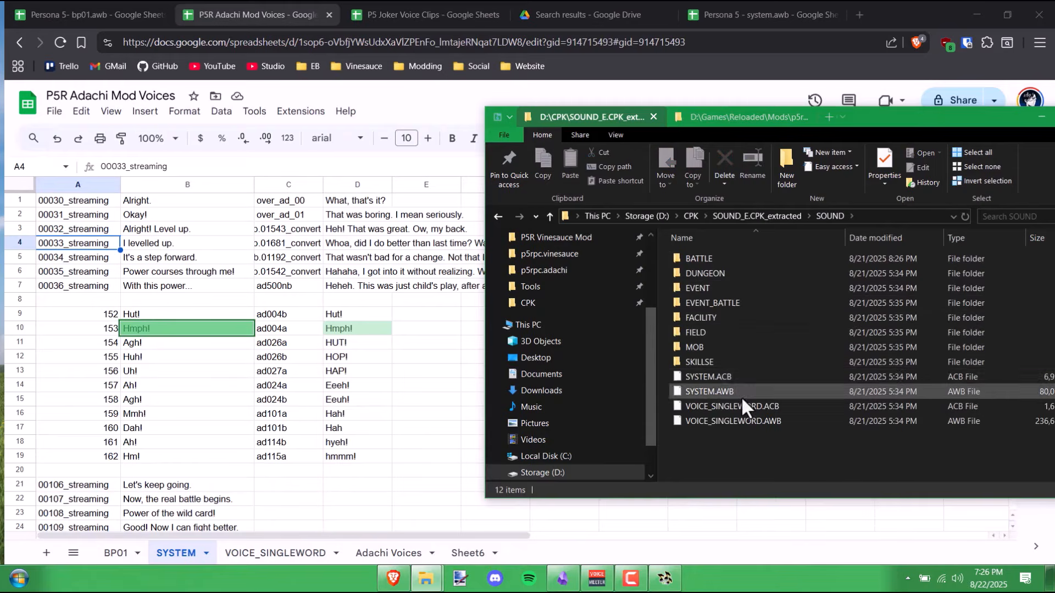
double_click(739, 377)
- Add SYSTEM.AWB and SYSTEM.ACB to the foobar2000 playlist from Explorer
left_click_drag(649, 115, 318, 113)
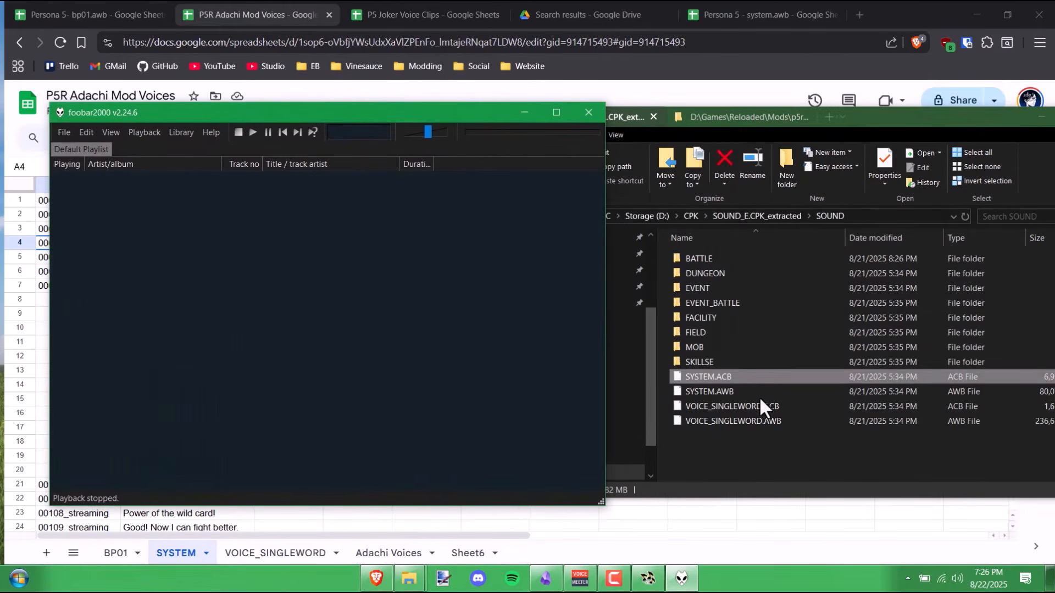
left_click_drag(761, 394, 323, 302)
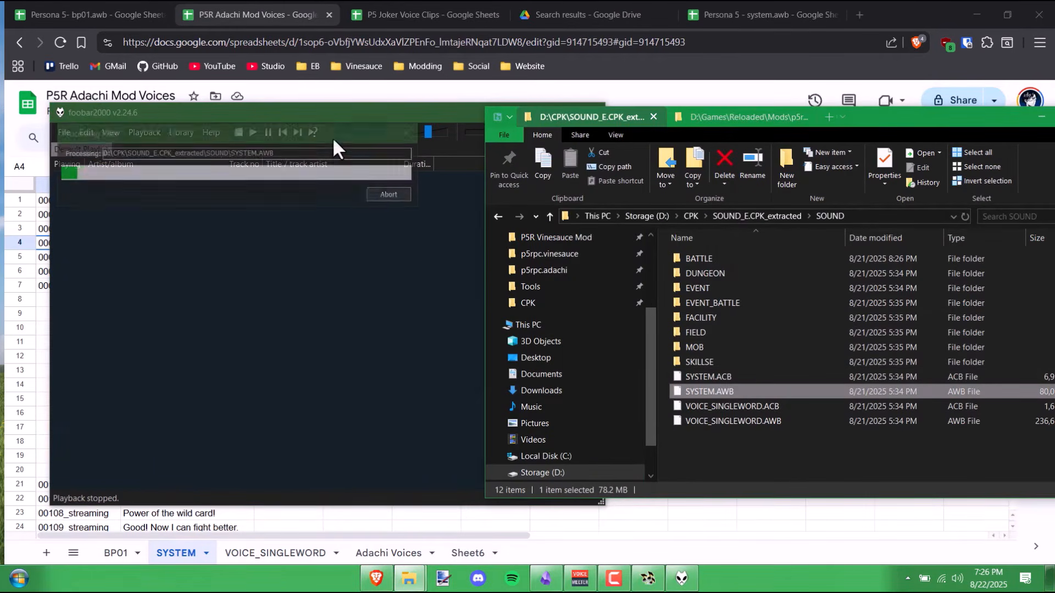
scroll(542, 382, "down", 20)
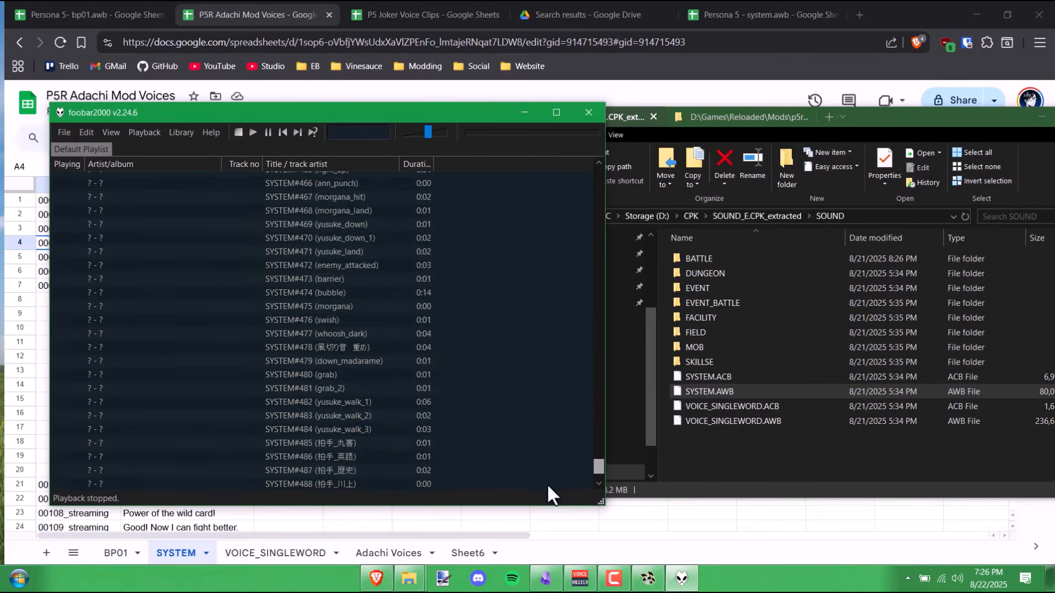
left_click(375, 335)
left_click_drag(593, 468, 605, 152)
left_click_drag(711, 376, 299, 306)
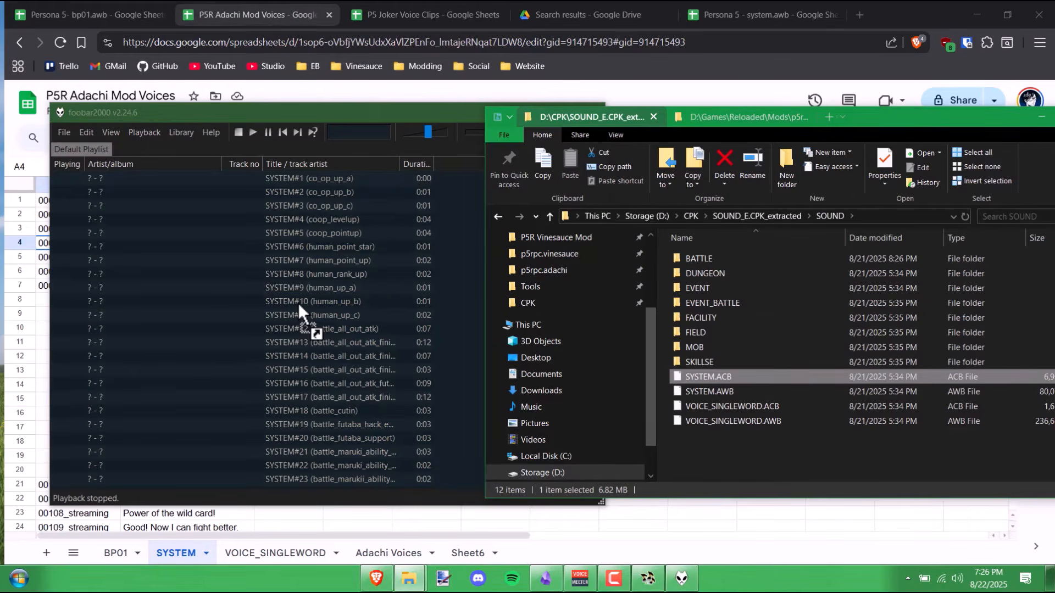
- Browse the playlist's SYSTEM clips, such as battle_absorb and co_op_up_a
scroll(351, 231, "up", 20)
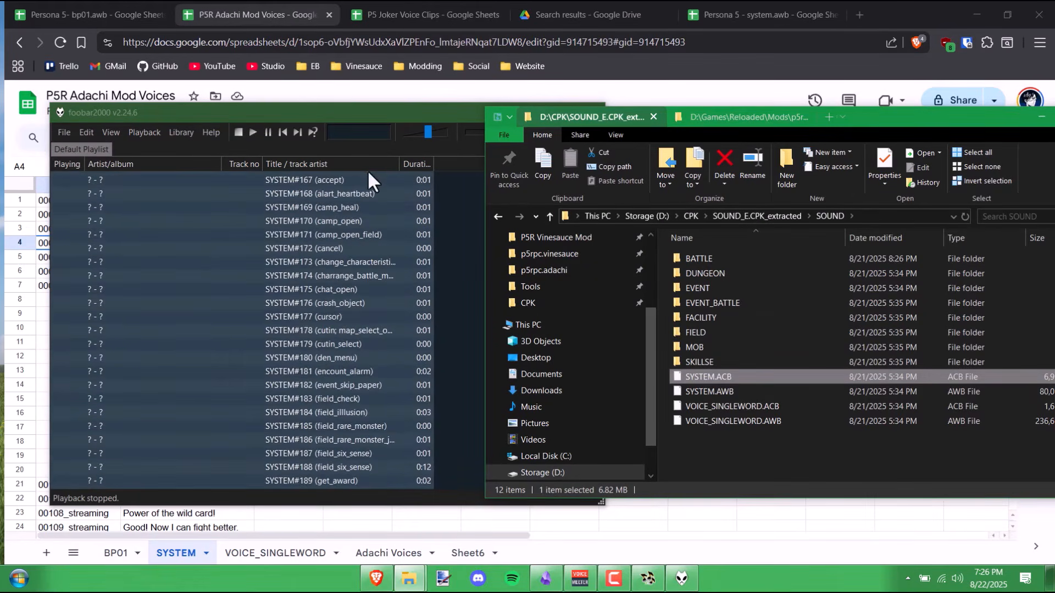
left_click(354, 113)
scroll(558, 288, "up", 20)
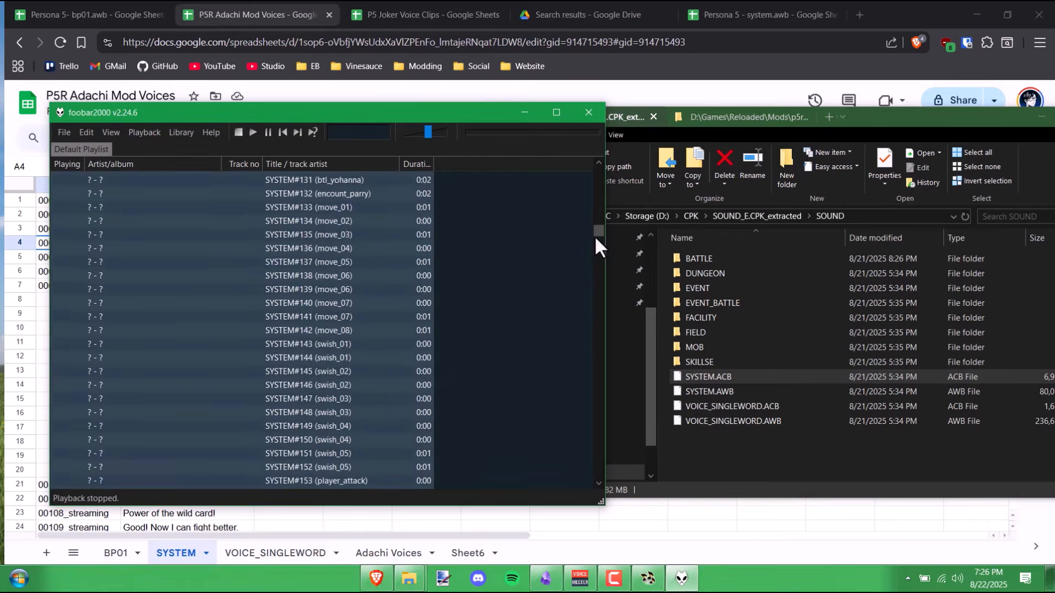
left_click_drag(598, 201, 597, 173)
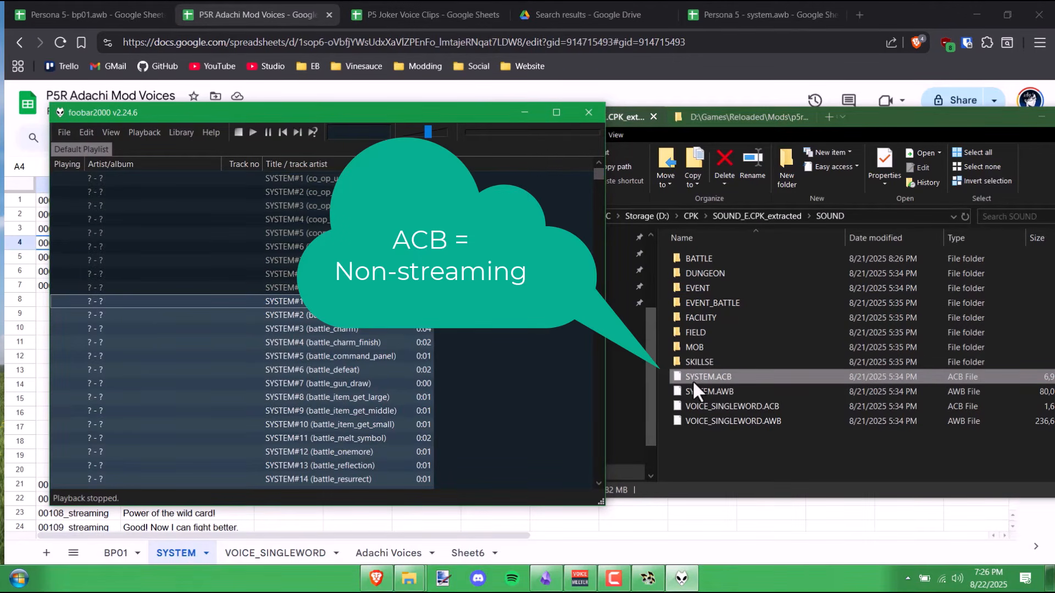
left_click(731, 389)
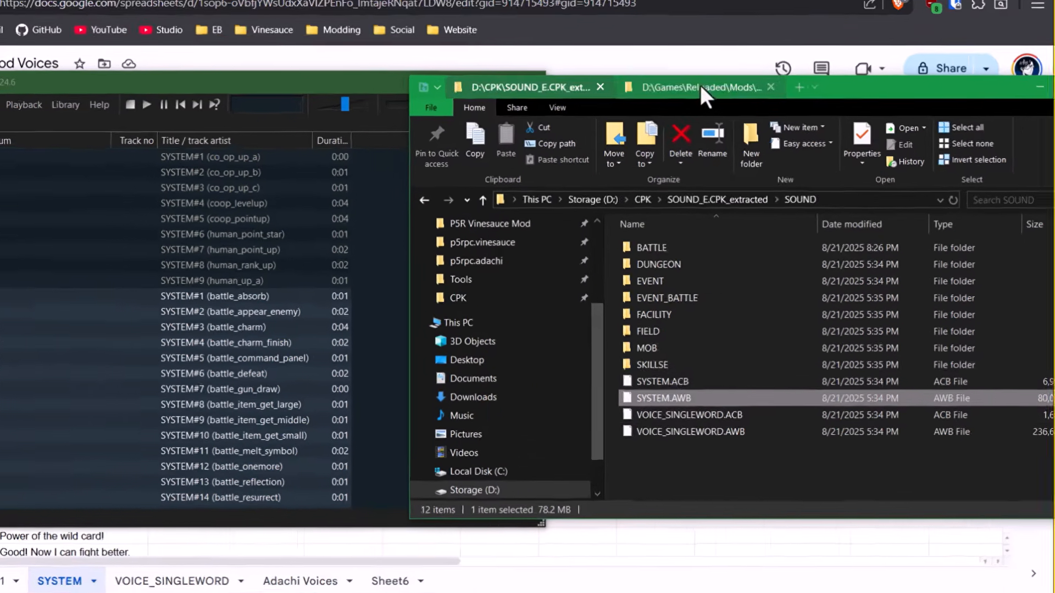
- In the BP01.AWB folder, start renaming 00004_streaming_ad210b.adx, selecting its 'streaming' part
left_click(737, 117)
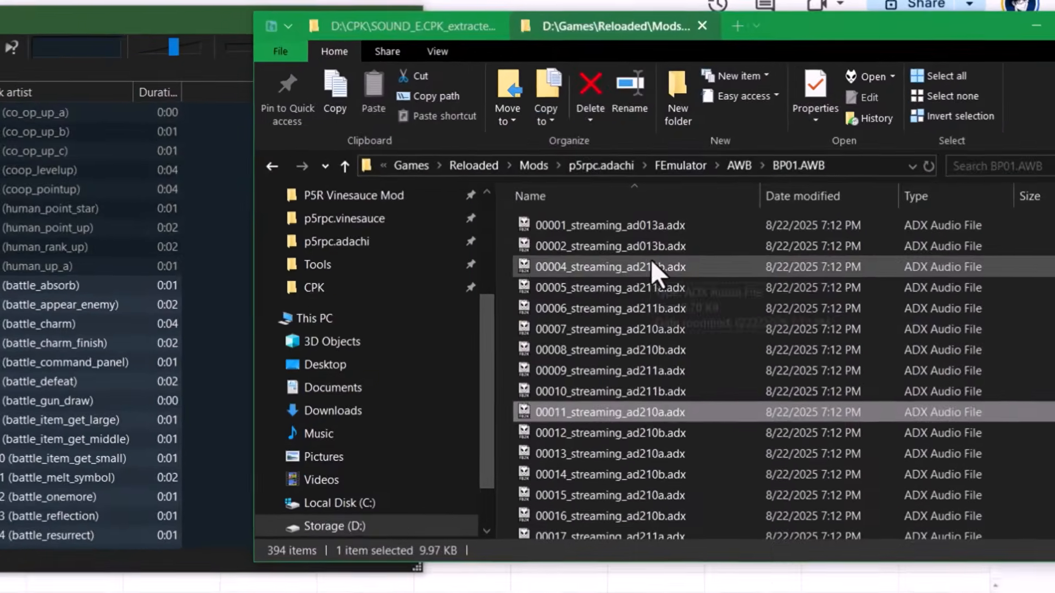
left_click(583, 267)
left_click(566, 266)
left_click_drag(568, 267, 612, 267)
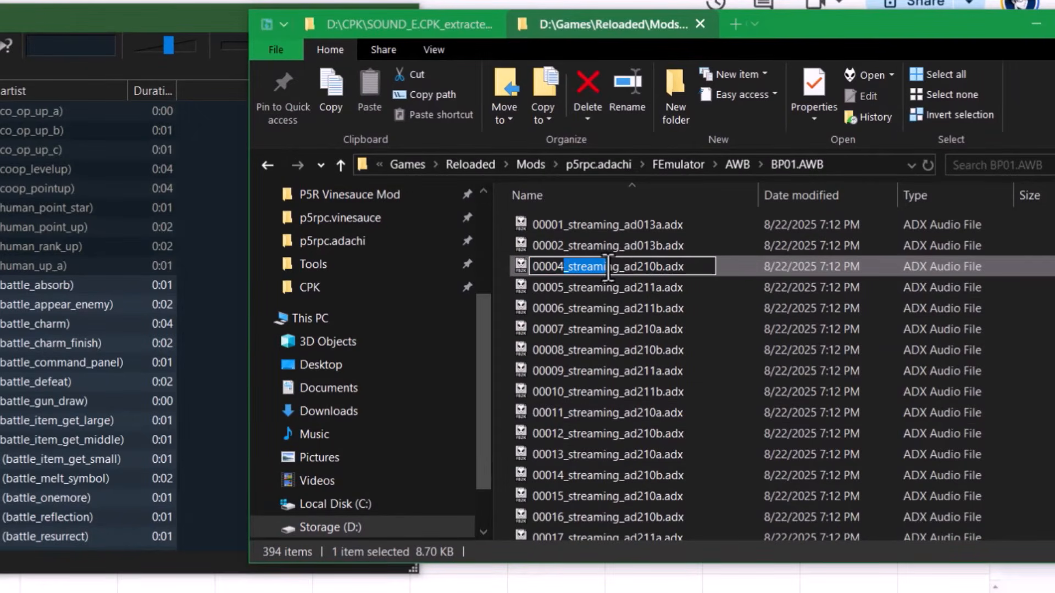
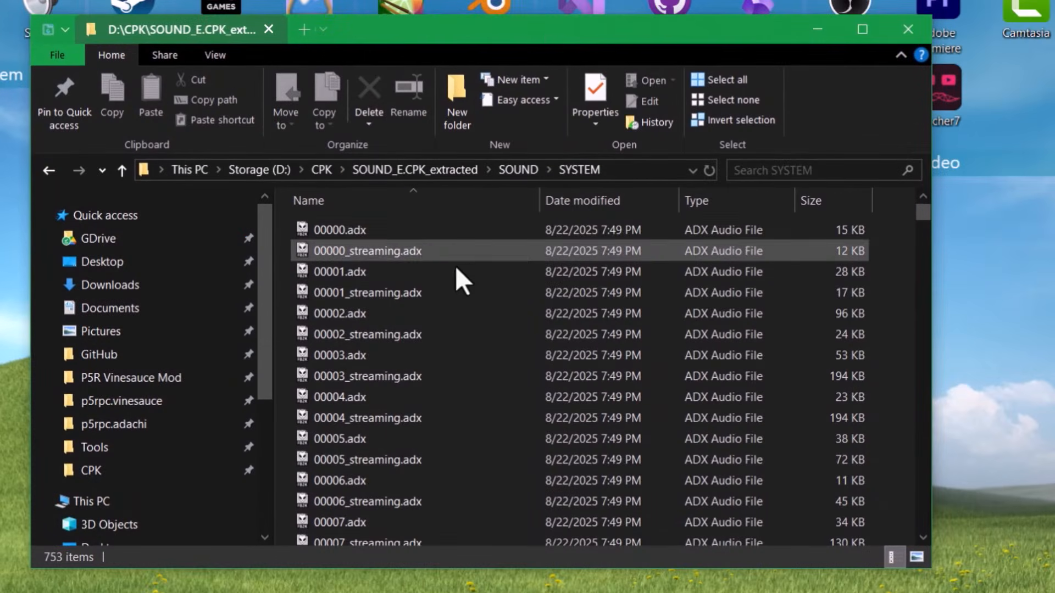
- Compare the extracted 00000–00003 .adx files with their _streaming counterparts
left_click(420, 209)
left_click(336, 229)
left_click(367, 236)
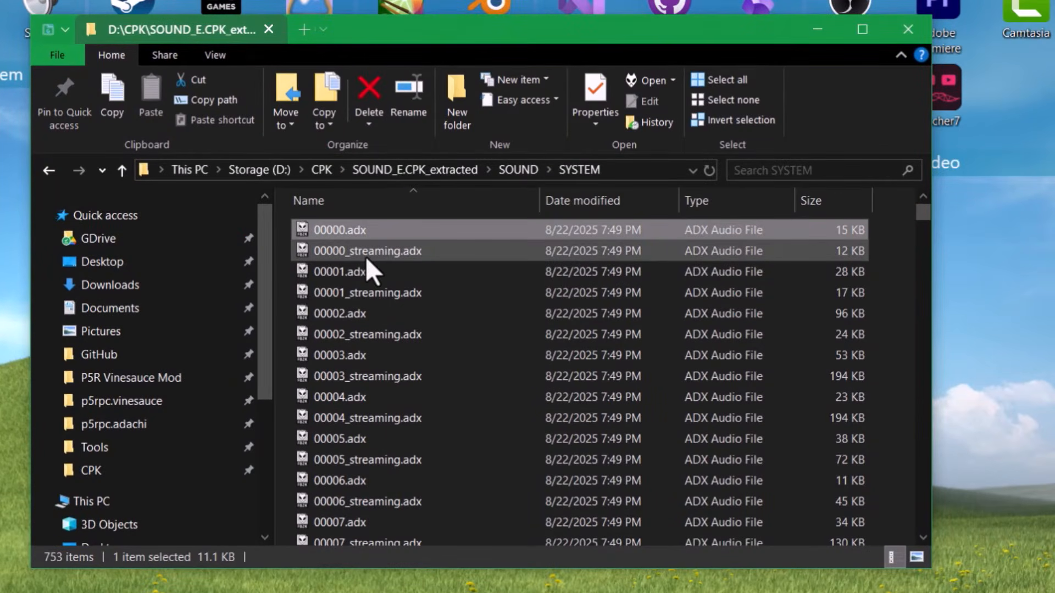
left_click(365, 255)
left_click(371, 234)
left_click(374, 258)
left_click(379, 295)
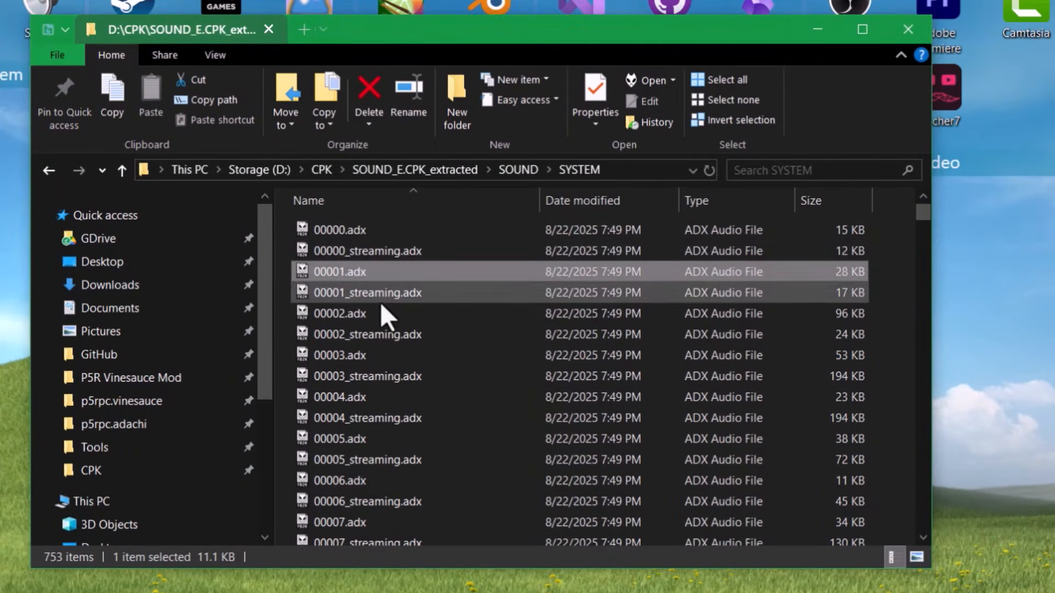
left_click(381, 350)
left_click(346, 232)
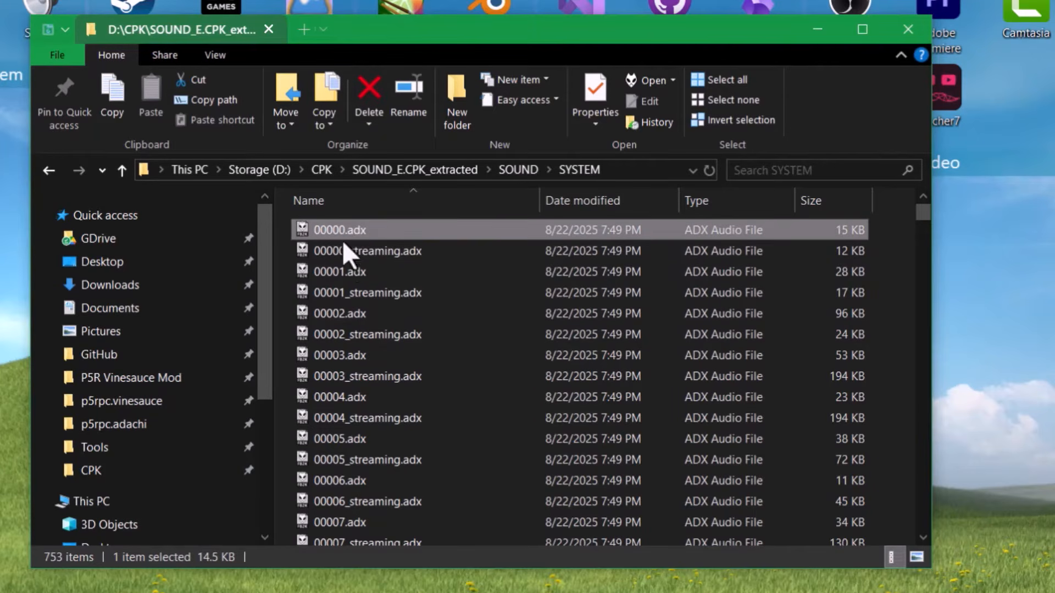
left_click(345, 252)
left_click(353, 275)
left_click(390, 292)
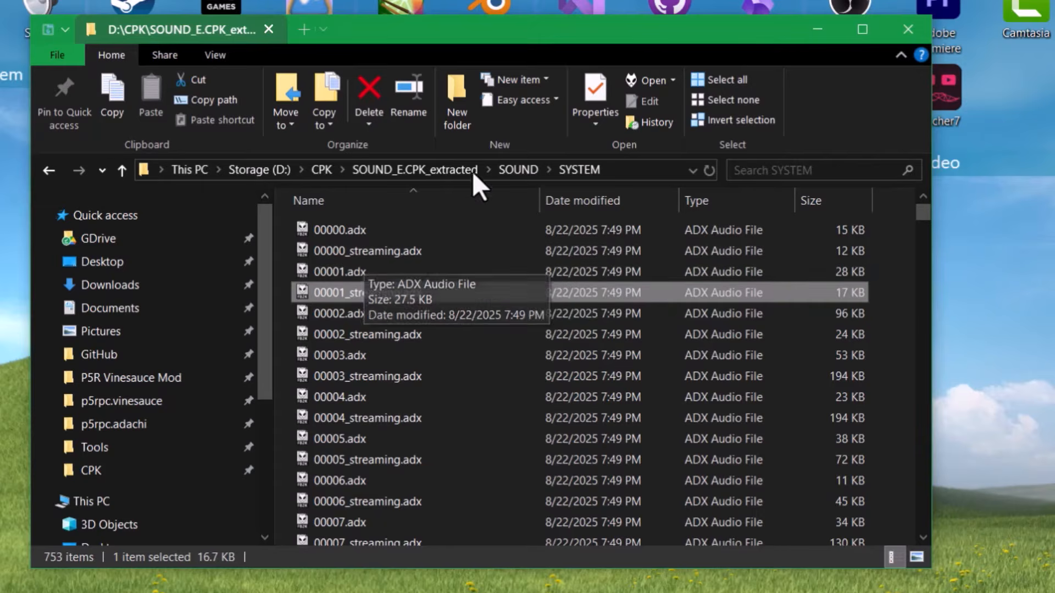
- Return to the SOUND folder and select the SYSTEM.ACB and SYSTEM.AWB files
left_click(515, 167)
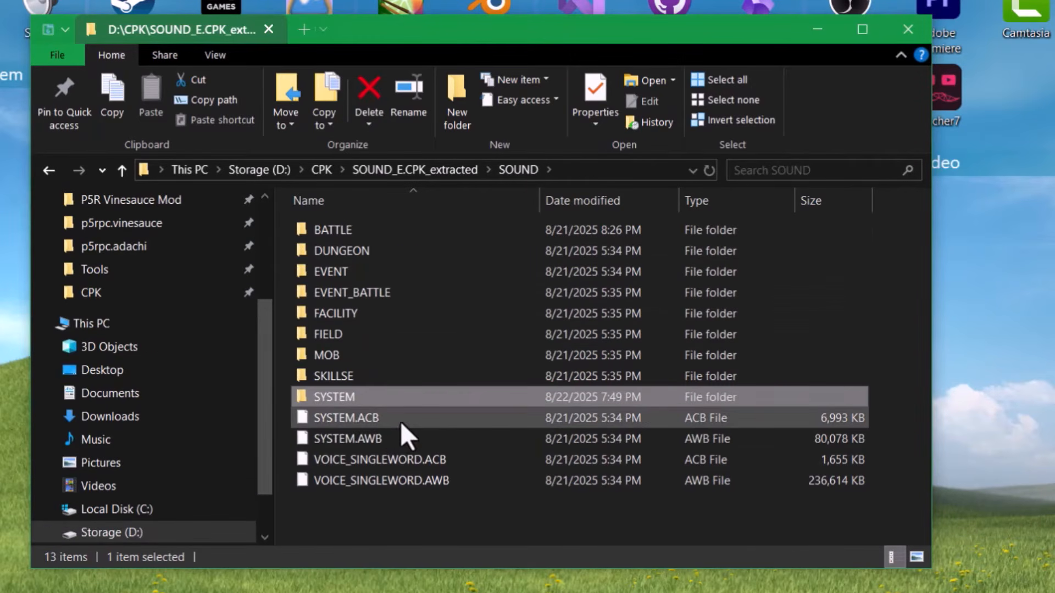
left_click(352, 419)
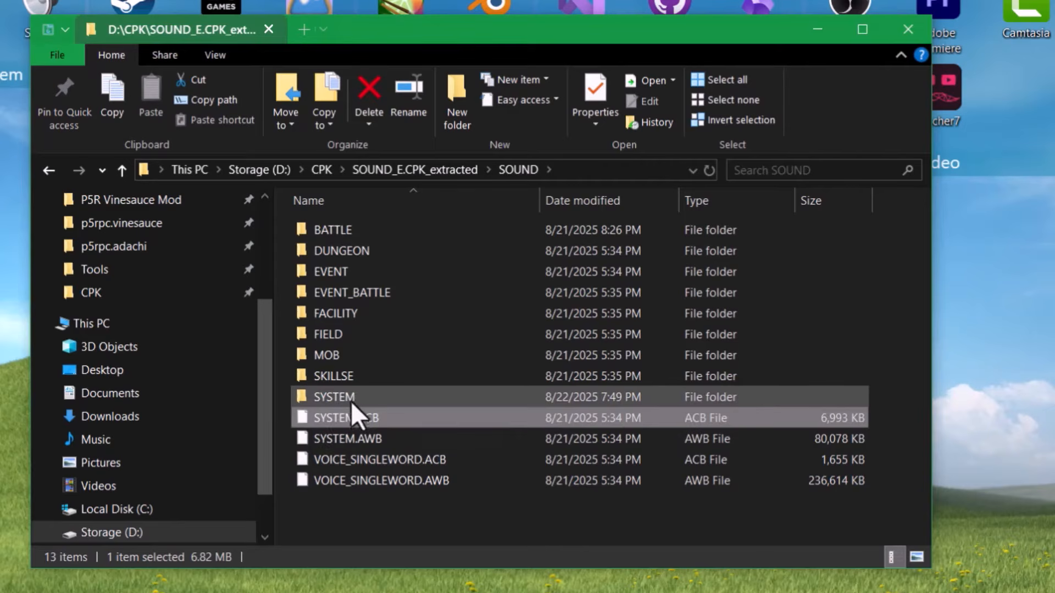
left_click(396, 439)
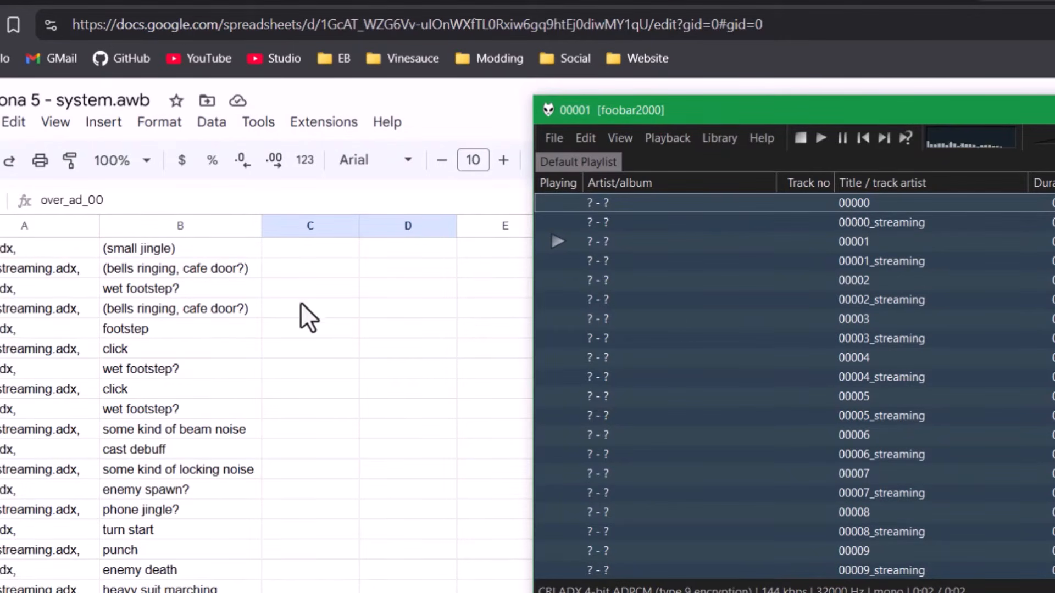
scroll(202, 536, "down", 10)
scroll(231, 549, "up", 10)
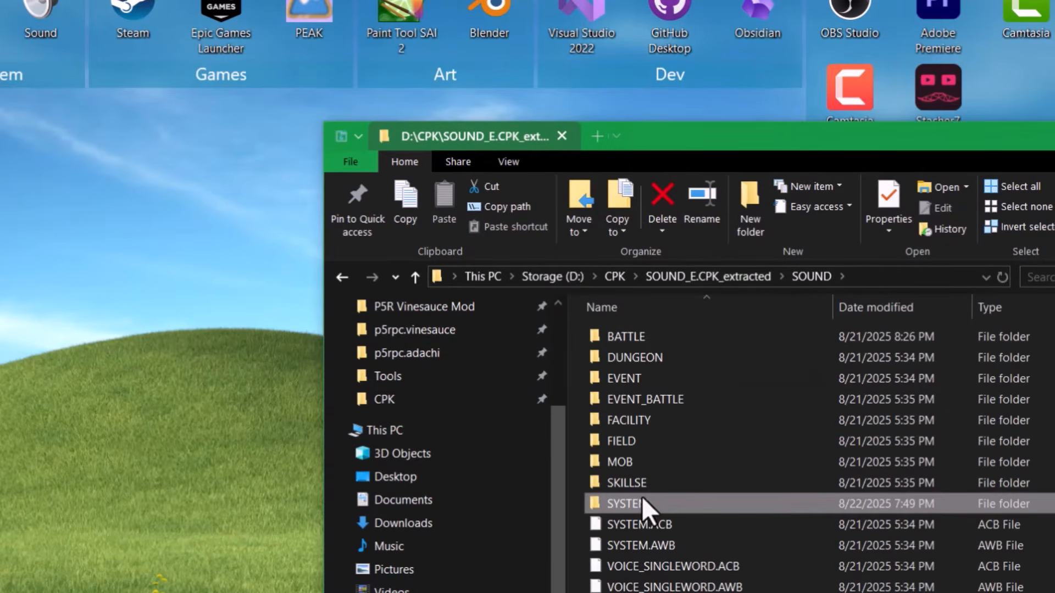
- Select the SYSTEM.ACB/AWB and VOICE_SINGLEWORD.ACB/AWB archive pairs in SOUND
left_click(672, 528)
left_click(674, 546)
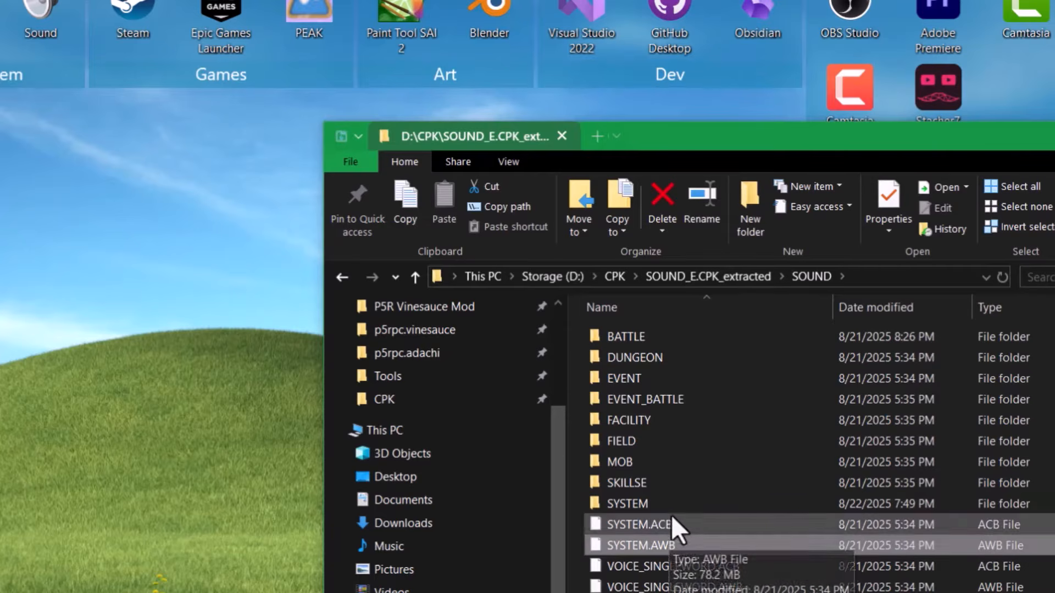
left_click_drag(574, 525, 636, 543)
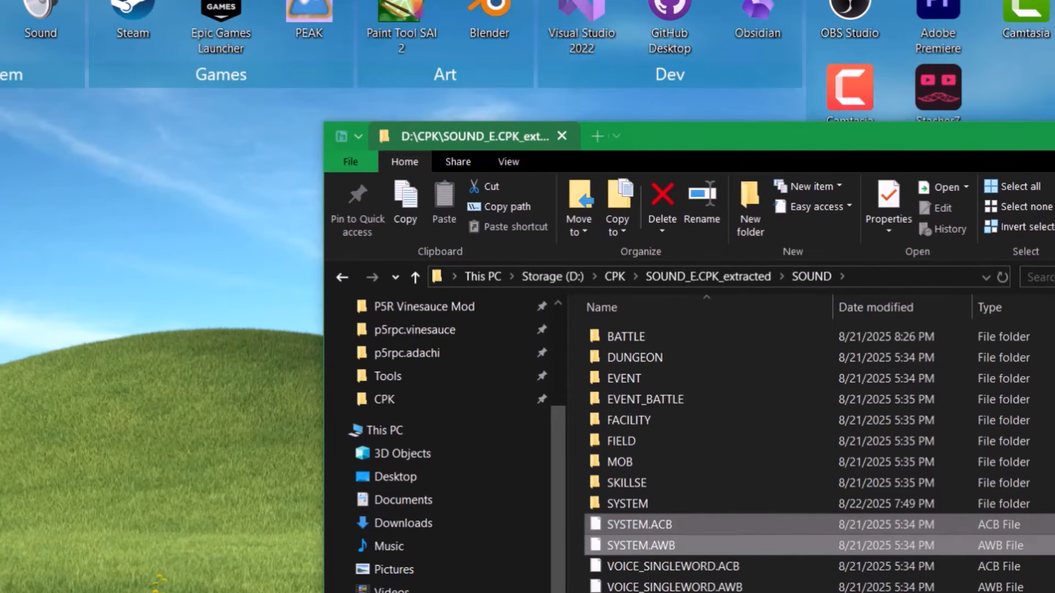
left_click_drag(643, 592, 667, 572)
left_click(667, 573)
left_click(679, 588)
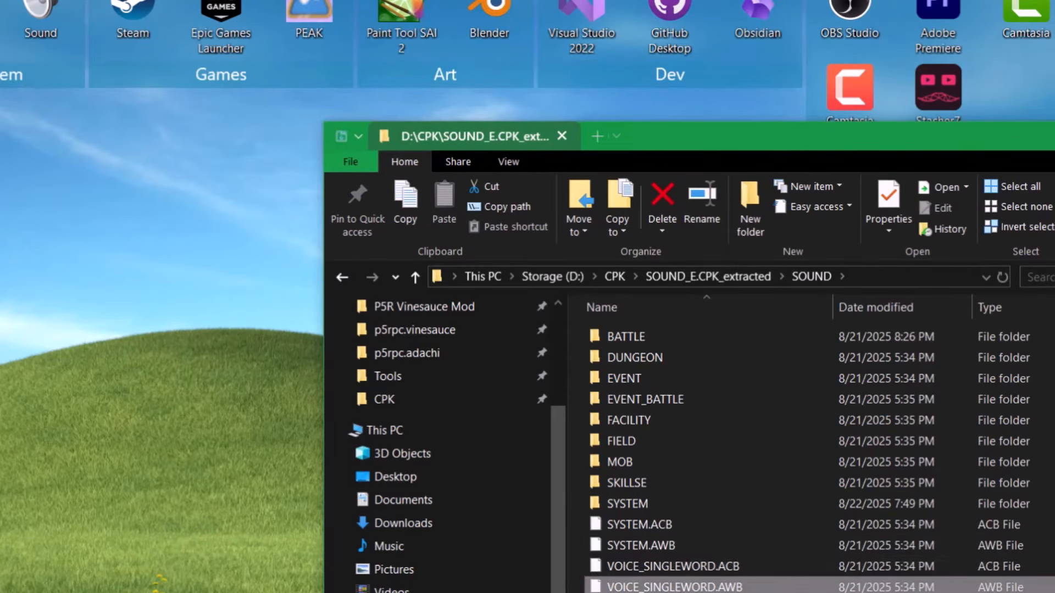
left_click(661, 532)
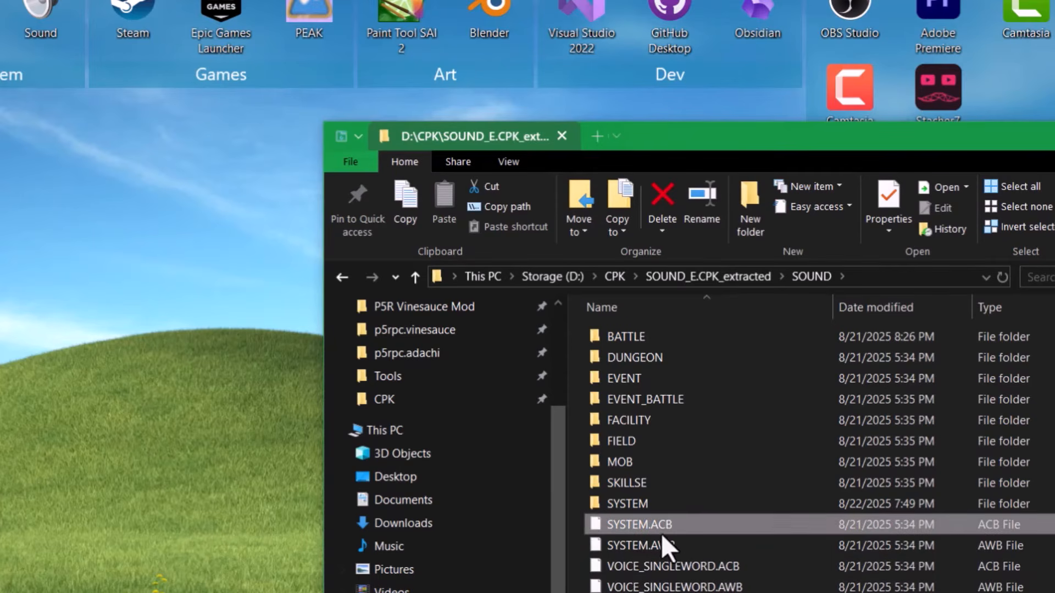
left_click(661, 499)
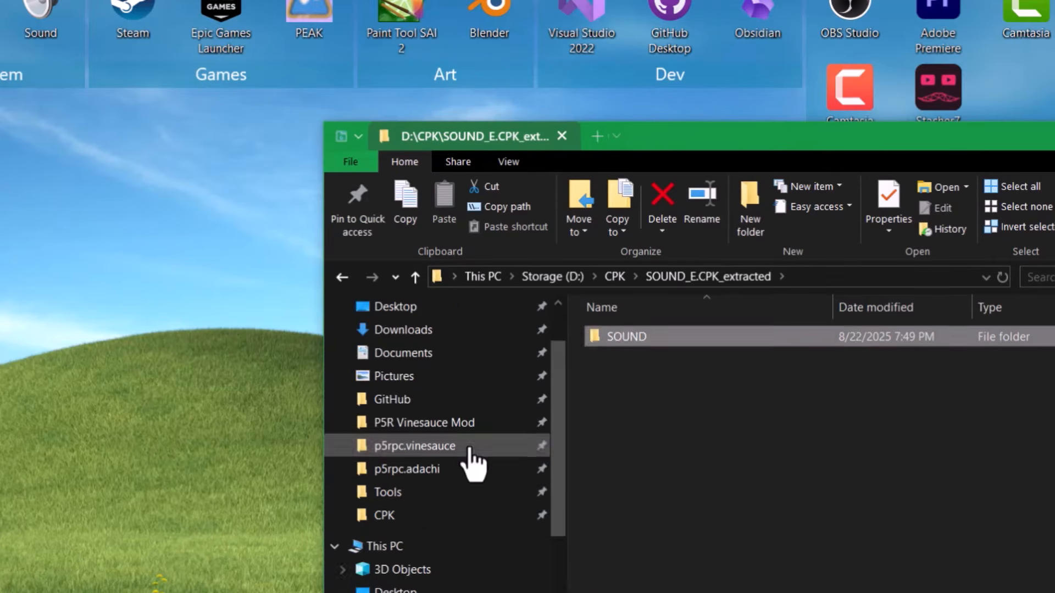
- Browse p5rpc.vinesauce's FEmulator\AWB and Ryo folders, ending on a mod's FEmulator folder
left_click(470, 448)
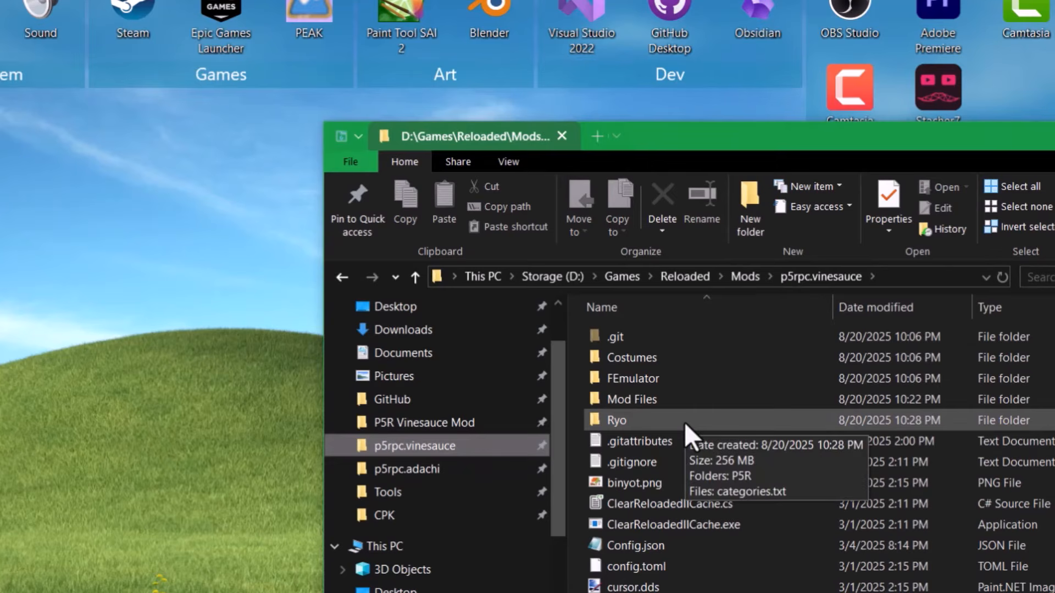
double_click(672, 381)
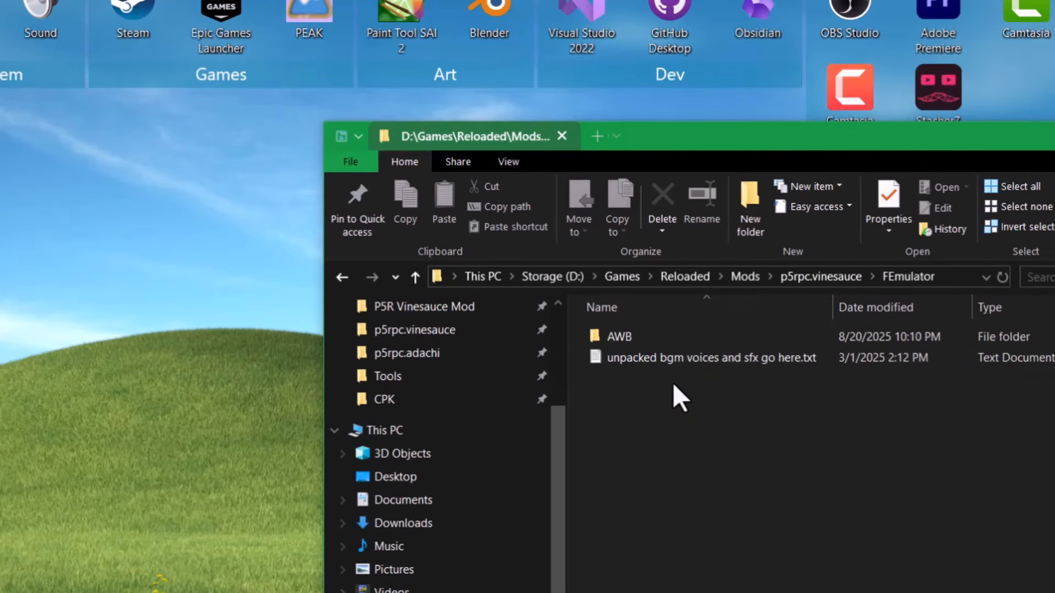
double_click(707, 337)
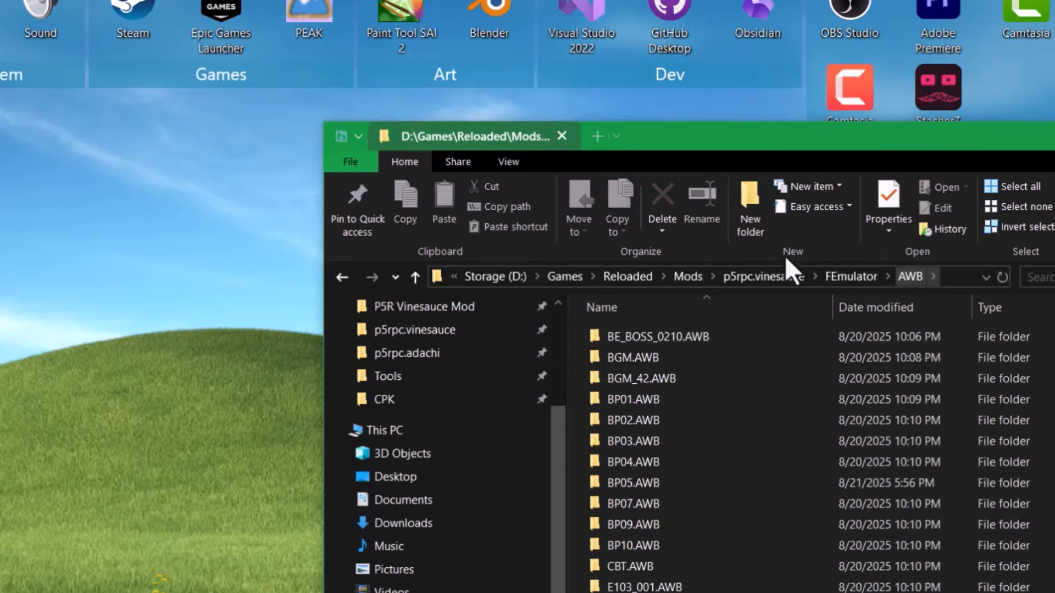
left_click(772, 276)
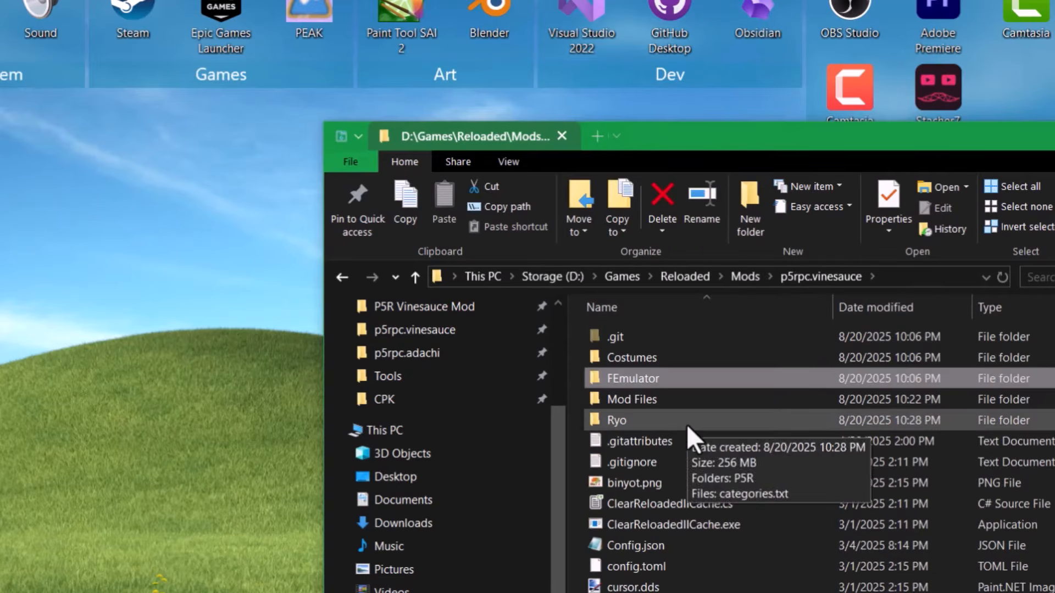
double_click(687, 424)
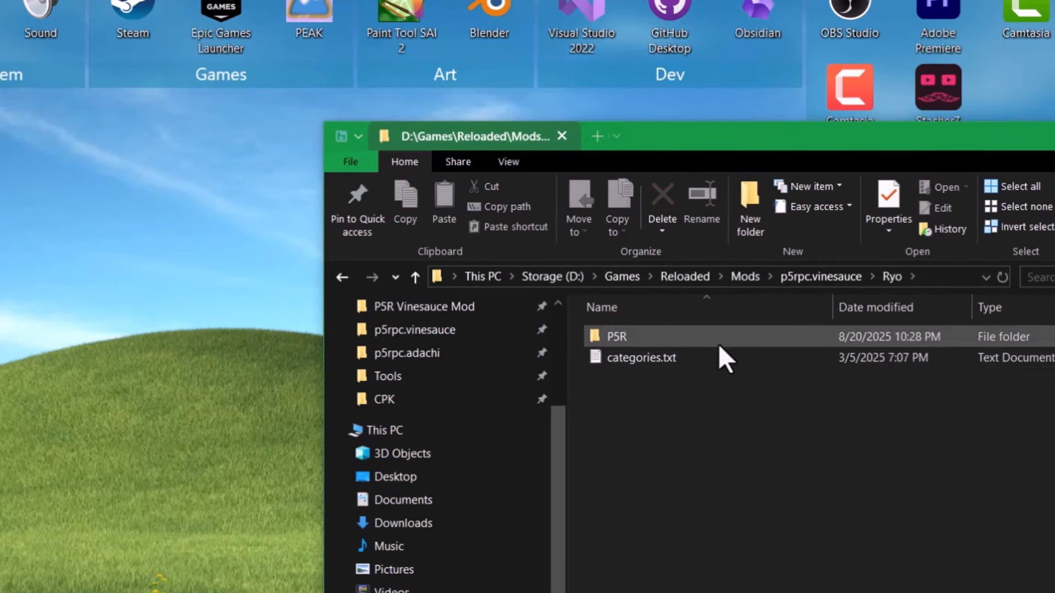
left_click_drag(718, 344, 743, 380)
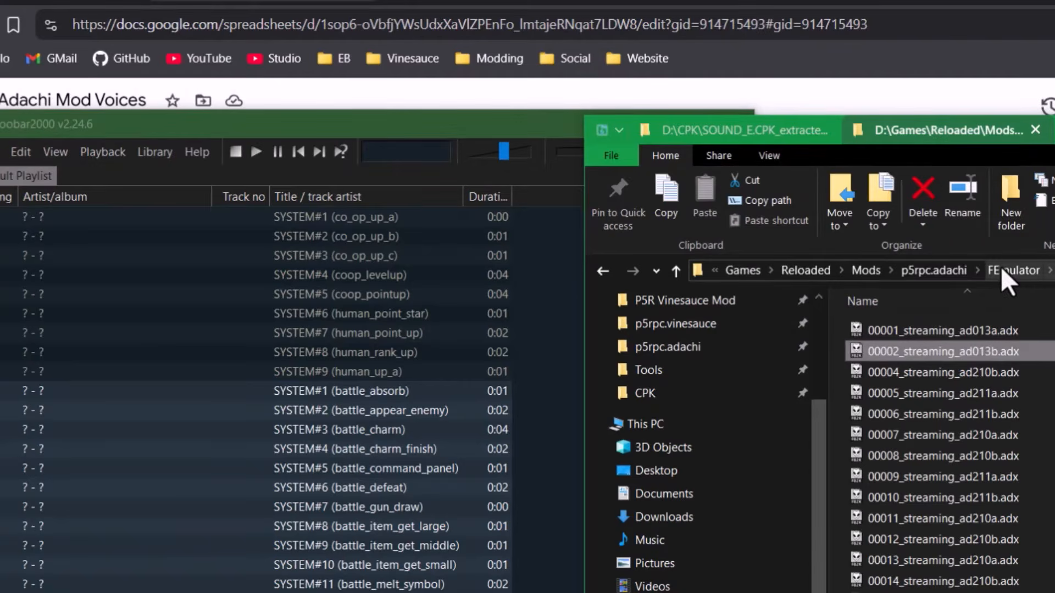
left_click(1001, 269)
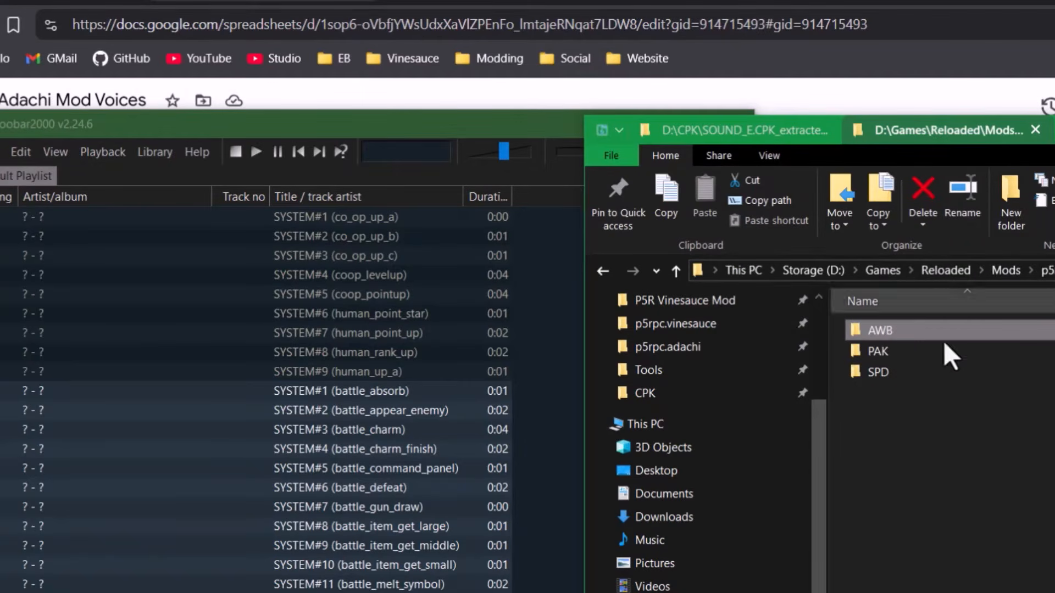
- Create a folder named SYSTEM.AWB inside the Adachi mod's FEmulator\AWB folder
double_click(917, 328)
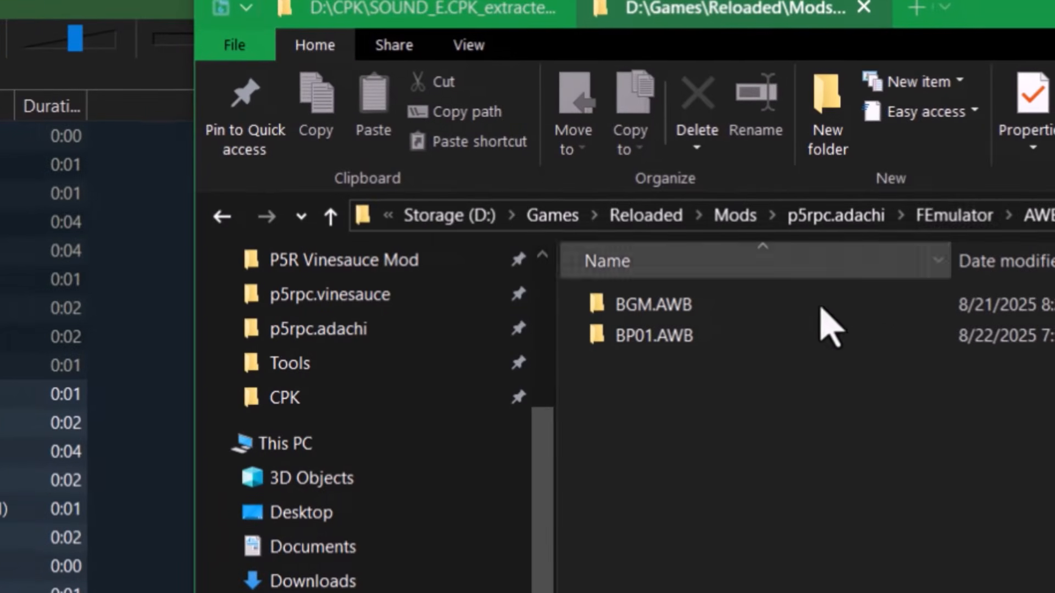
left_click(71, 308)
left_click_drag(433, 126, 387, 91)
left_click(636, 395)
left_click(22, 251)
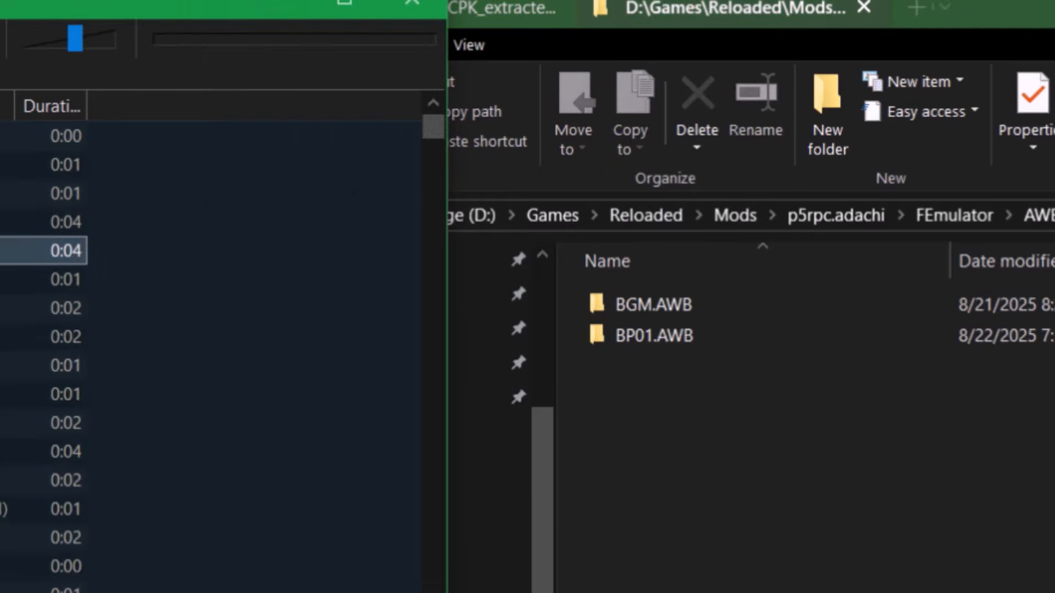
left_click(617, 415)
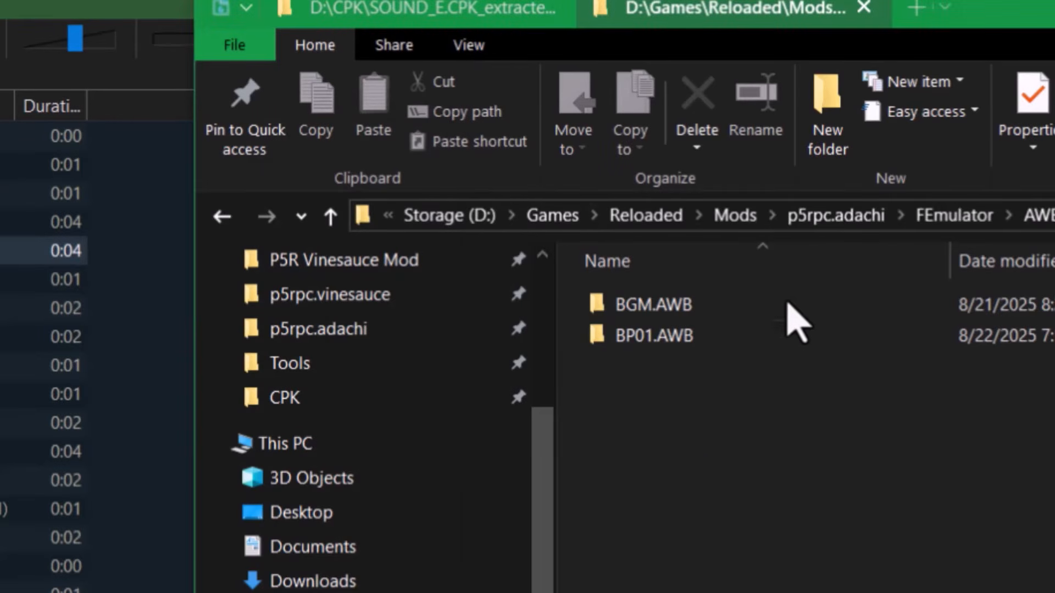
left_click(816, 136)
type("SYSTEM.AWB")
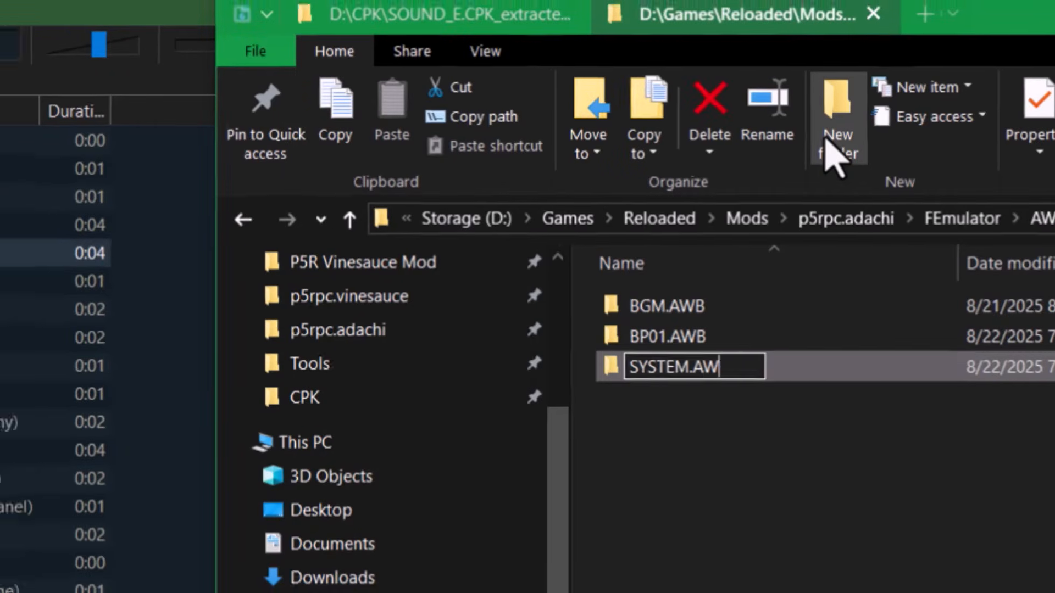
- Create a Ryo folder at the top level of the p5rpc.adachi mod
left_click(1008, 216)
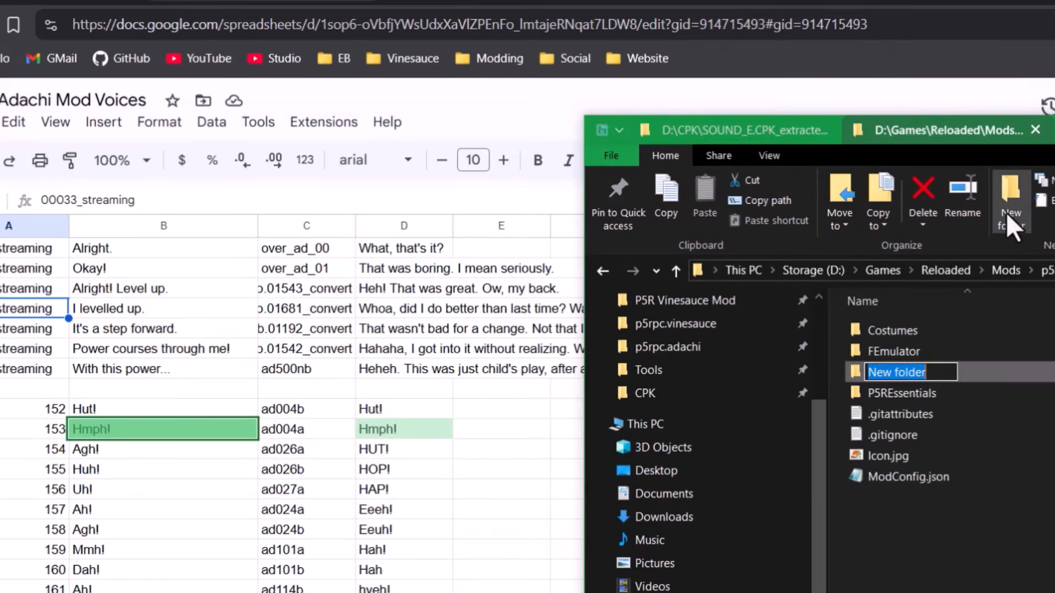
type("Rty")
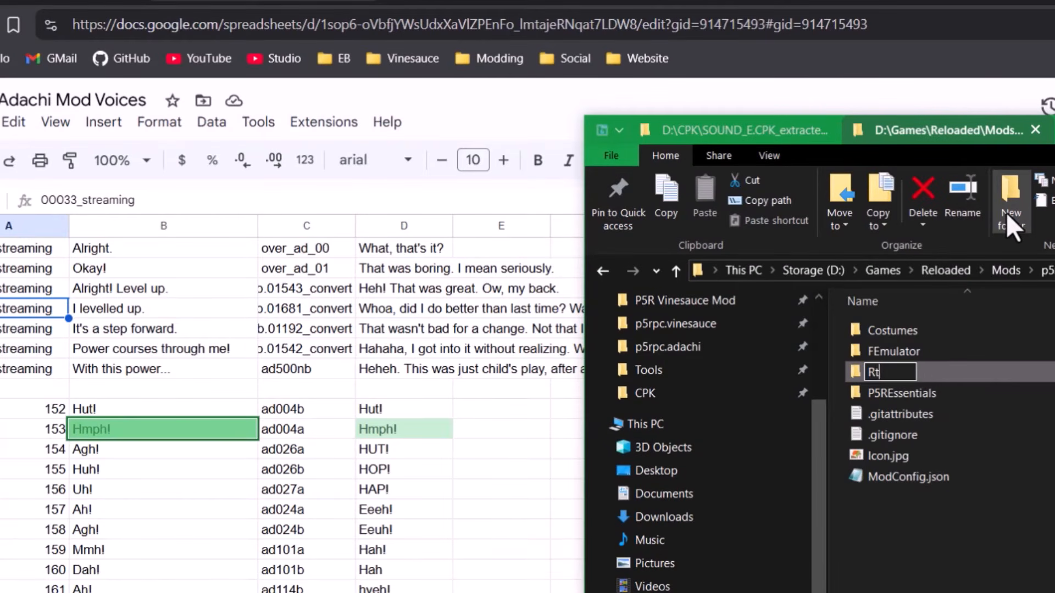
key("Return")
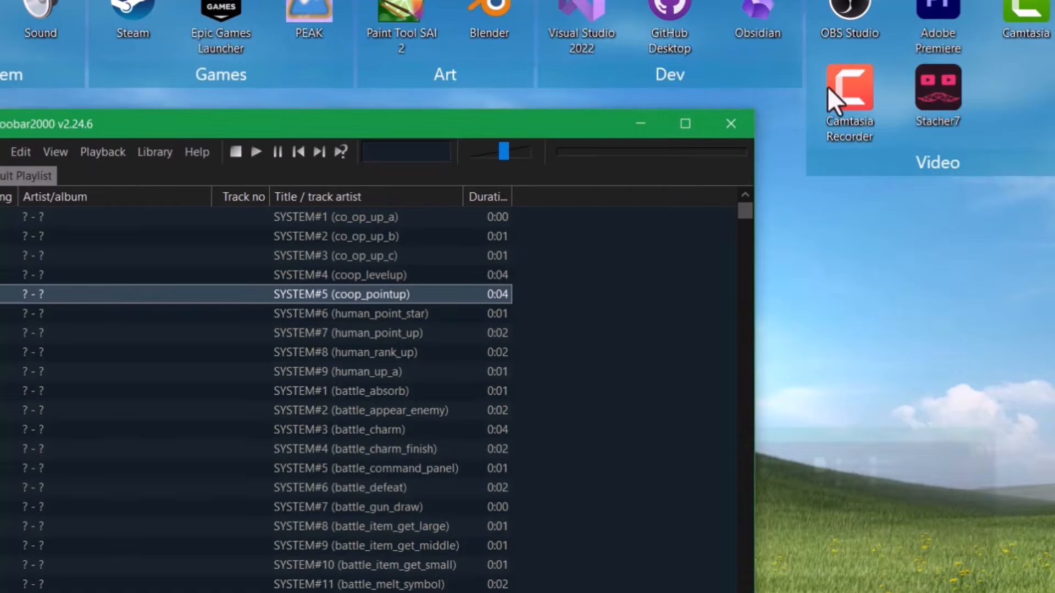
left_click(641, 128)
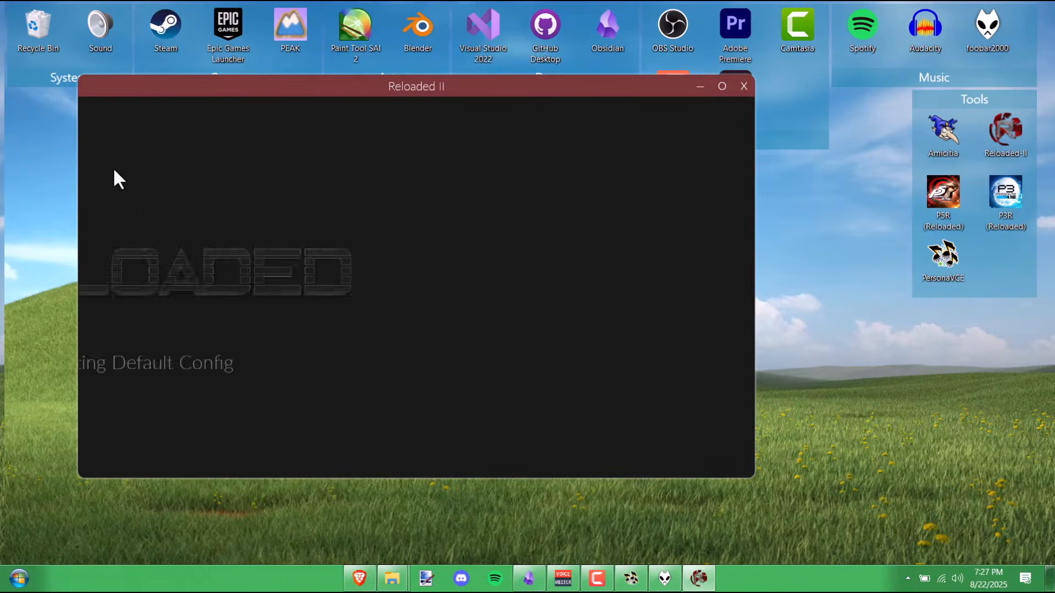
- Check the Ryo Framework settings, leaving log level at Verbose, then close them
left_click(132, 145)
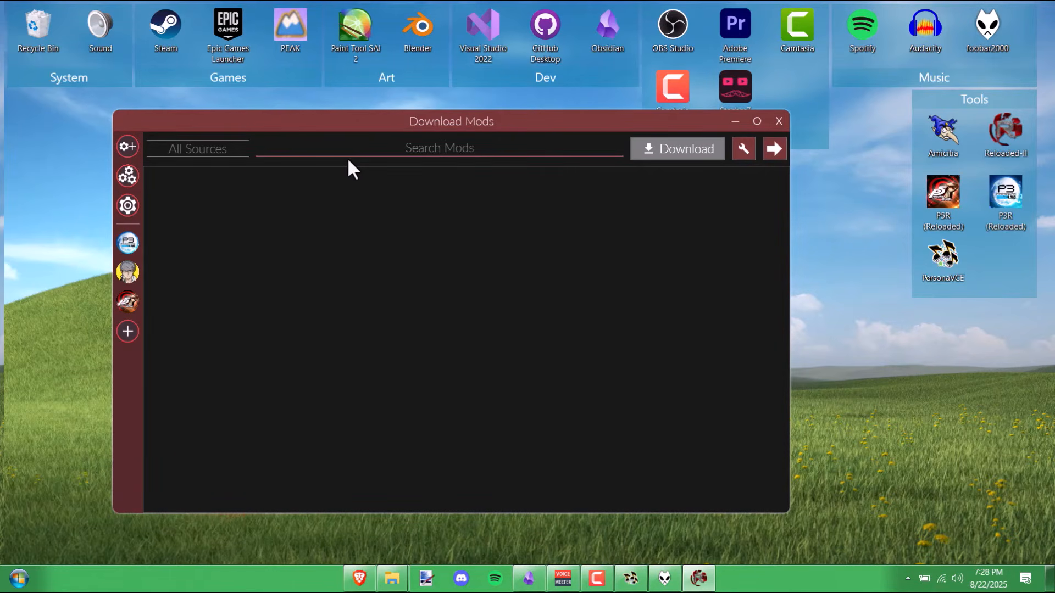
type("ryo")
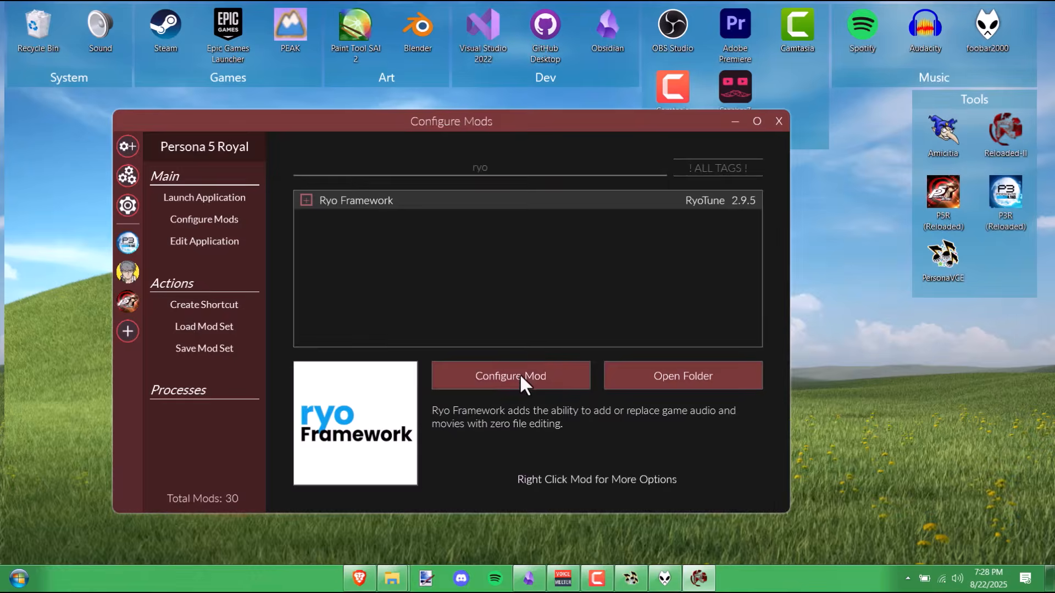
left_click(519, 374)
mouse_move(218, 190)
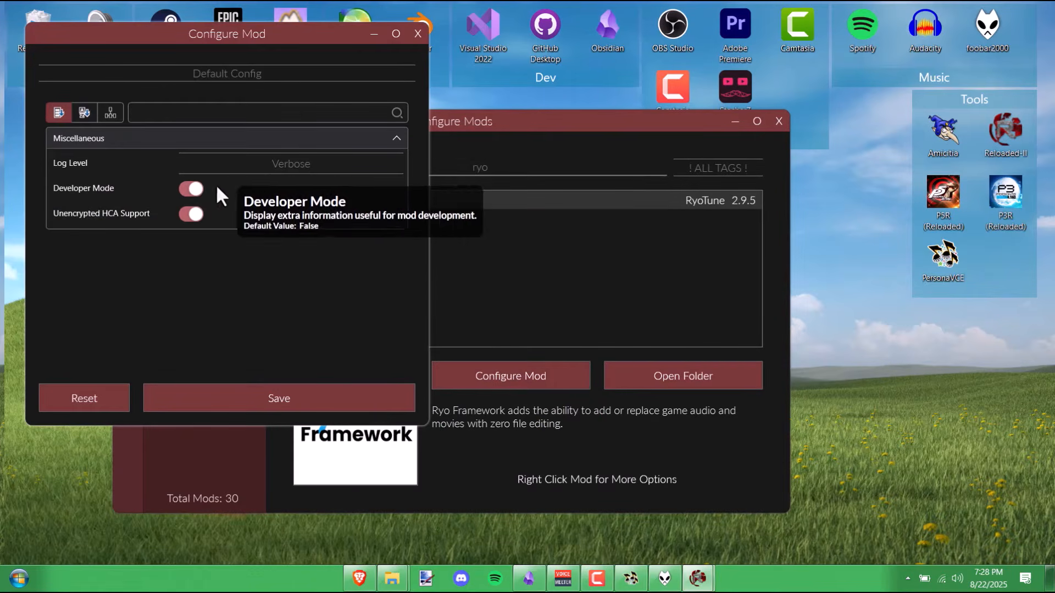
left_click(329, 163)
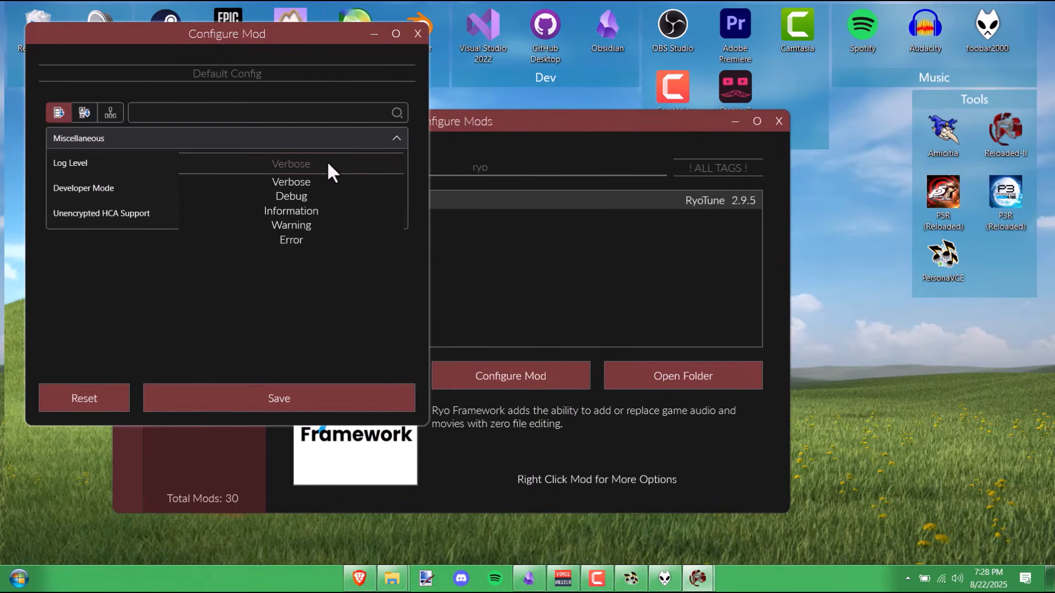
left_click(315, 185)
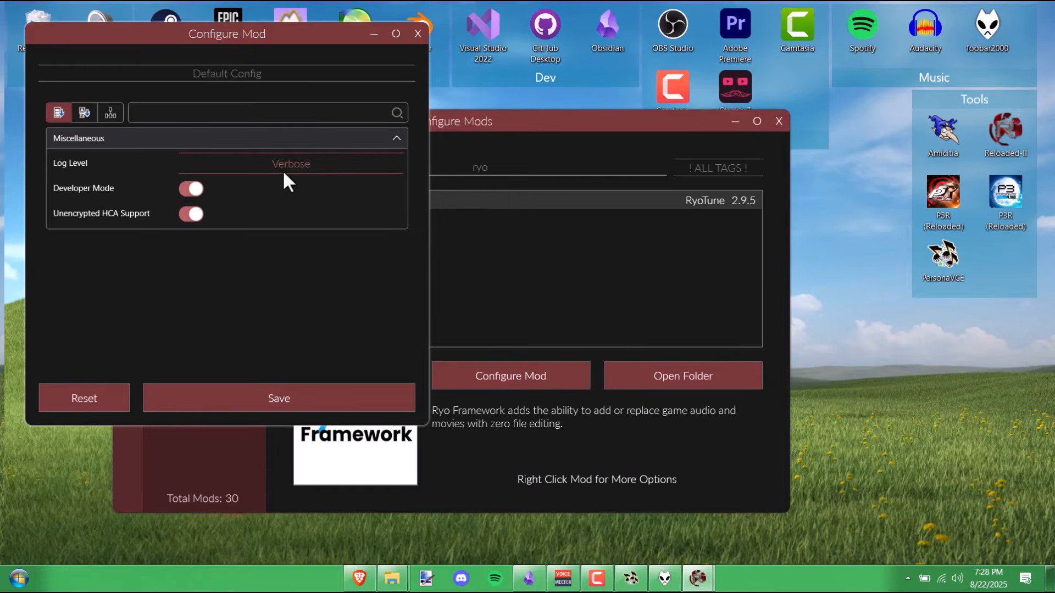
left_click(419, 34)
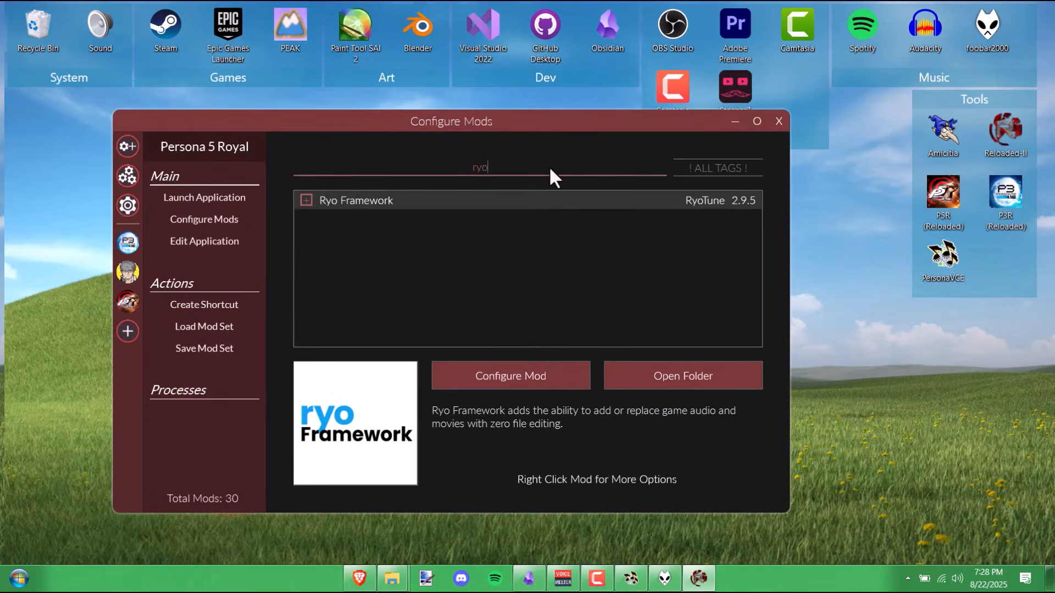
- Clear the 'ryo' filter and view P5R Adachi Mod's Edit Mod dependencies page
key("BackSpace")
key("BackSpace")
key("BackSpace")
scroll(439, 275, "down", 10)
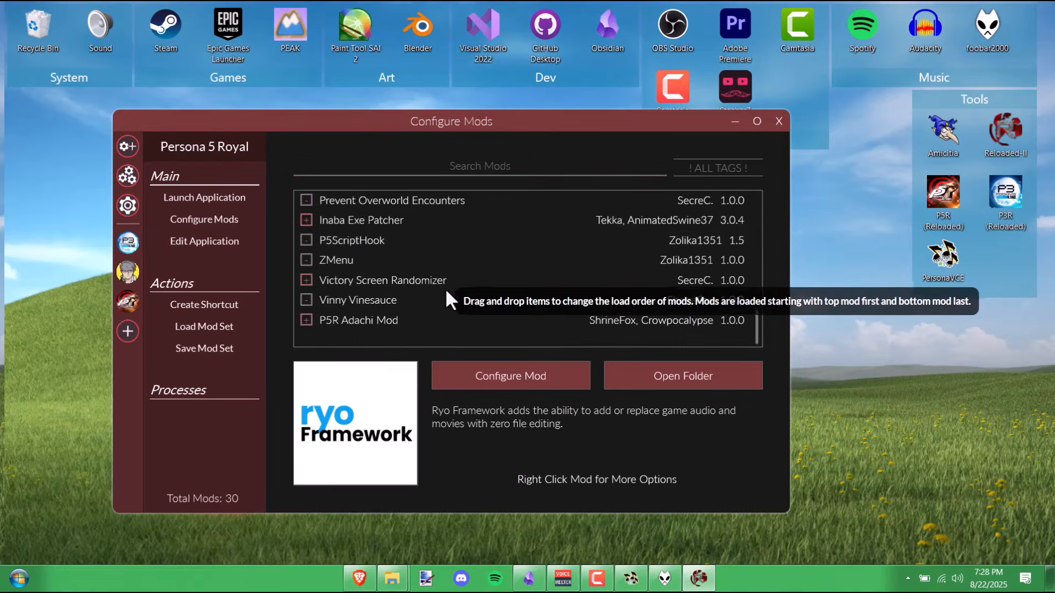
left_click(390, 321)
right_click(390, 321)
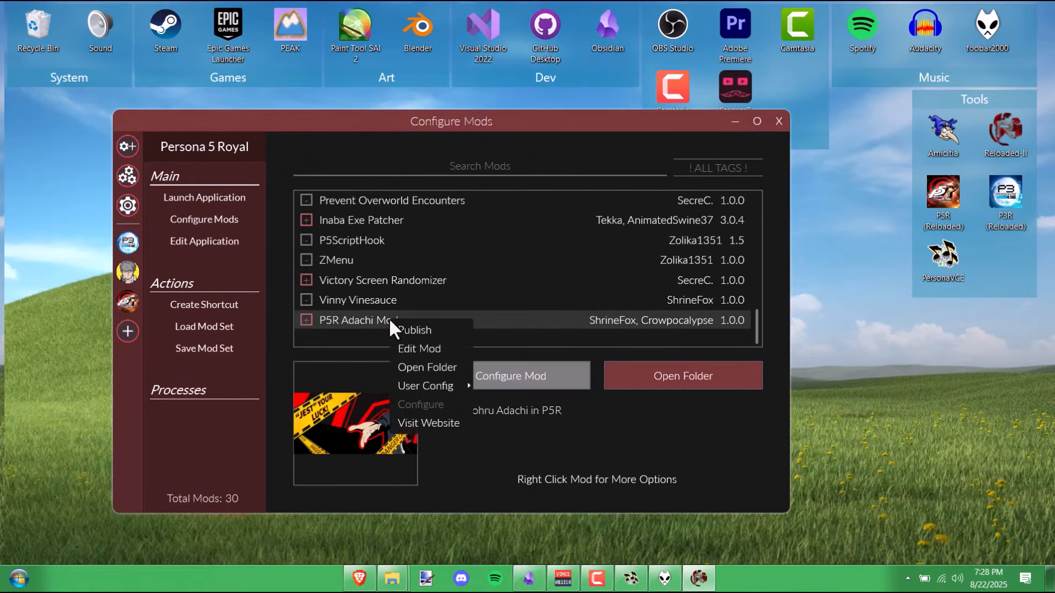
left_click(424, 348)
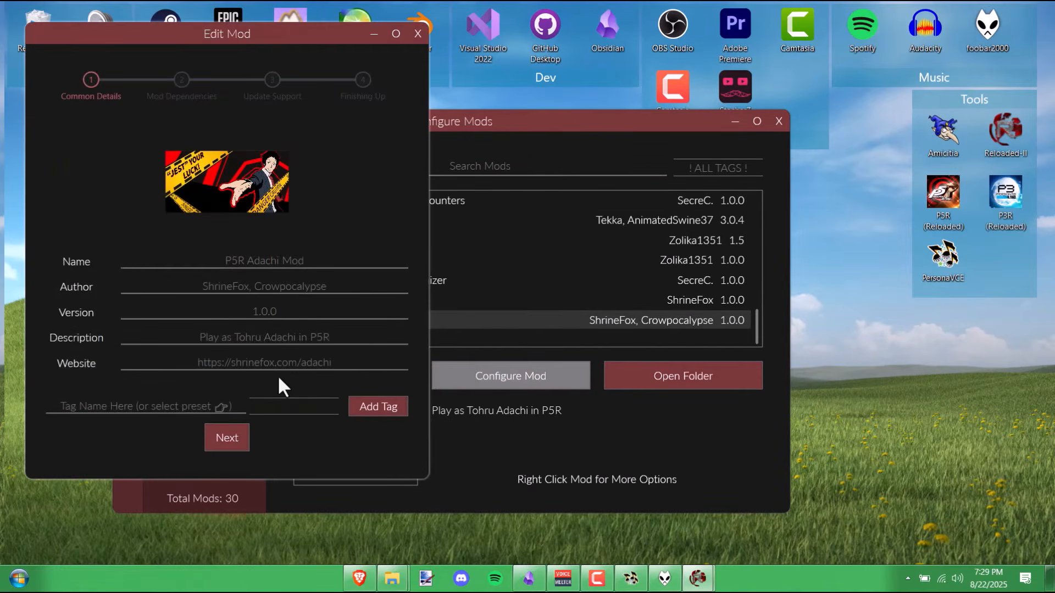
left_click(235, 434)
scroll(169, 268, "down", 10)
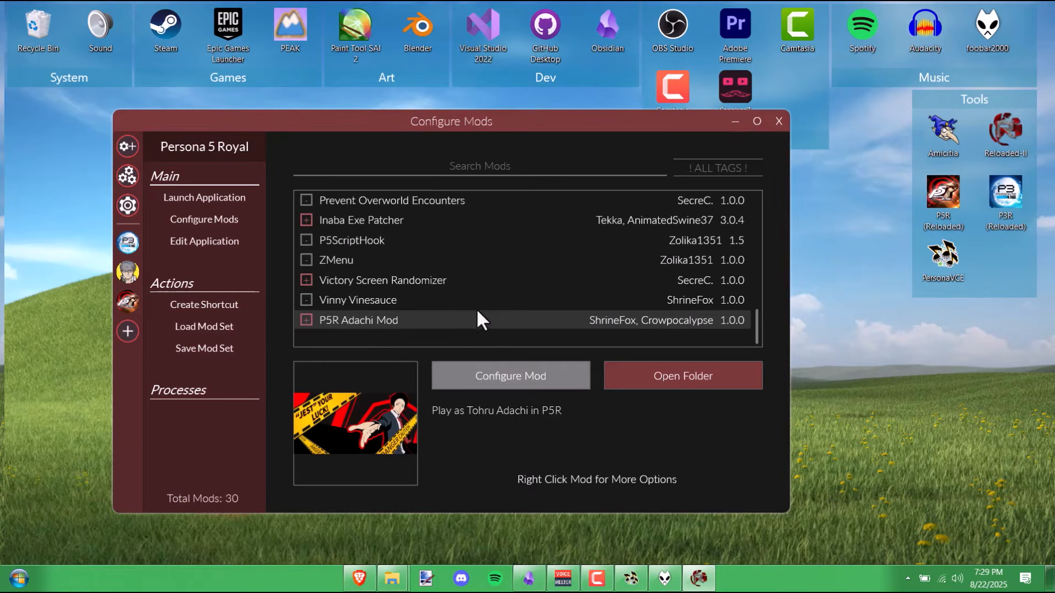
- Create a P5R folder inside the Adachi mod's Ryo folder and open it
left_click(744, 115)
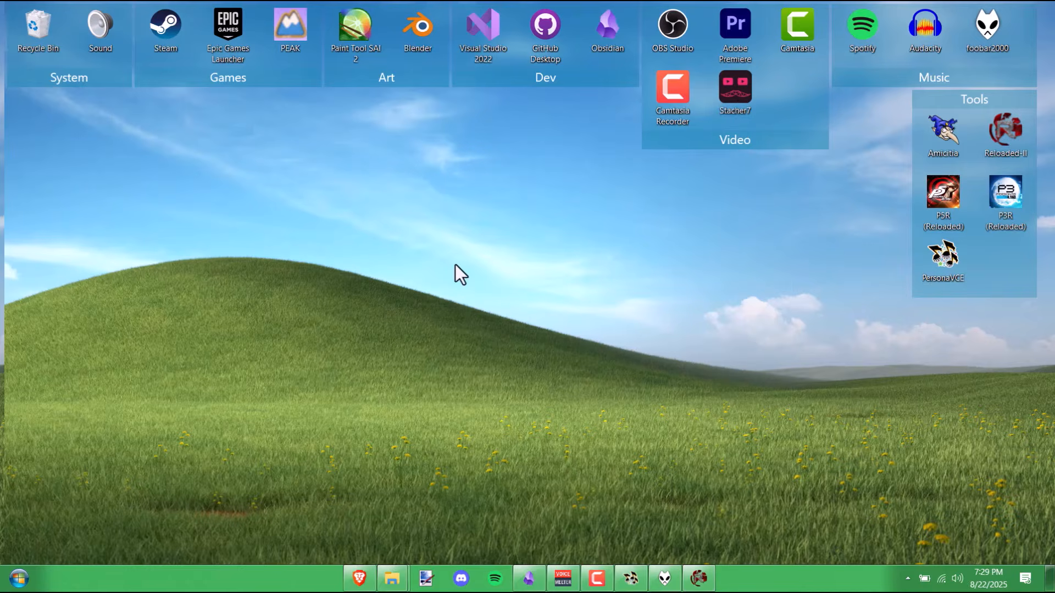
left_click(695, 581)
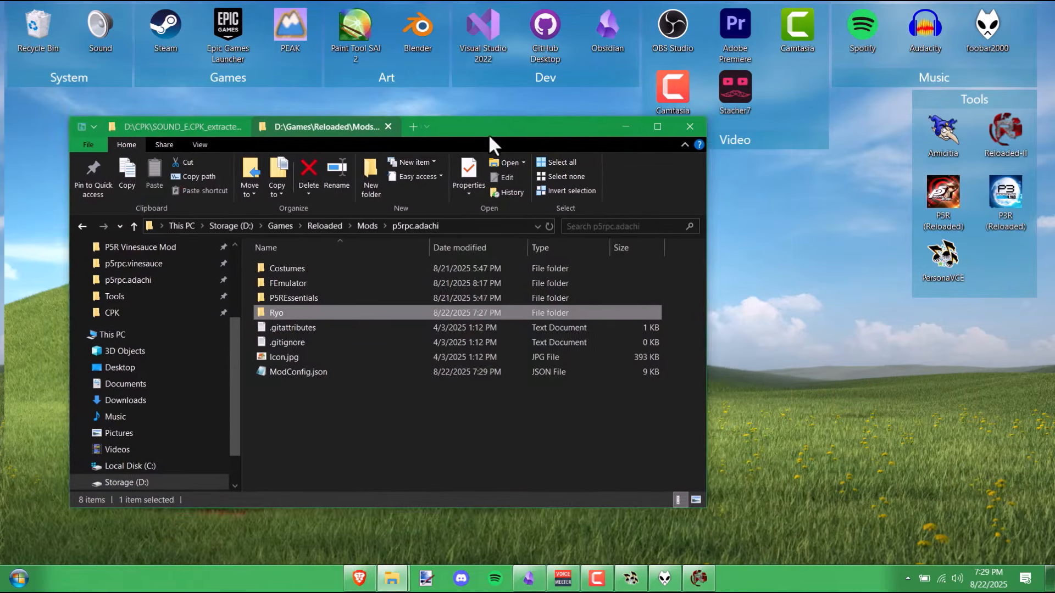
left_click_drag(489, 134, 442, 140)
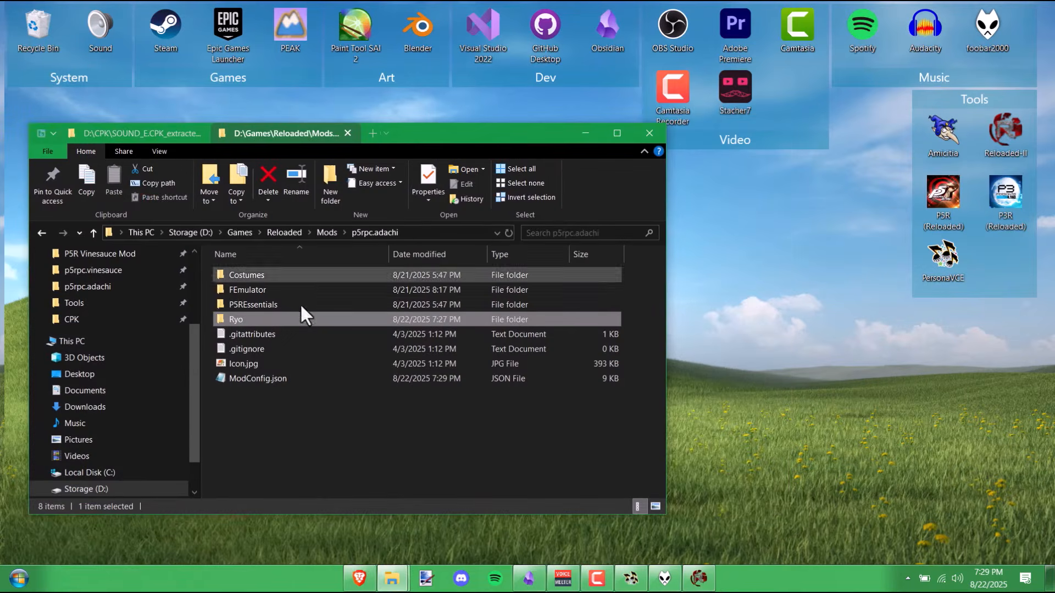
double_click(276, 317)
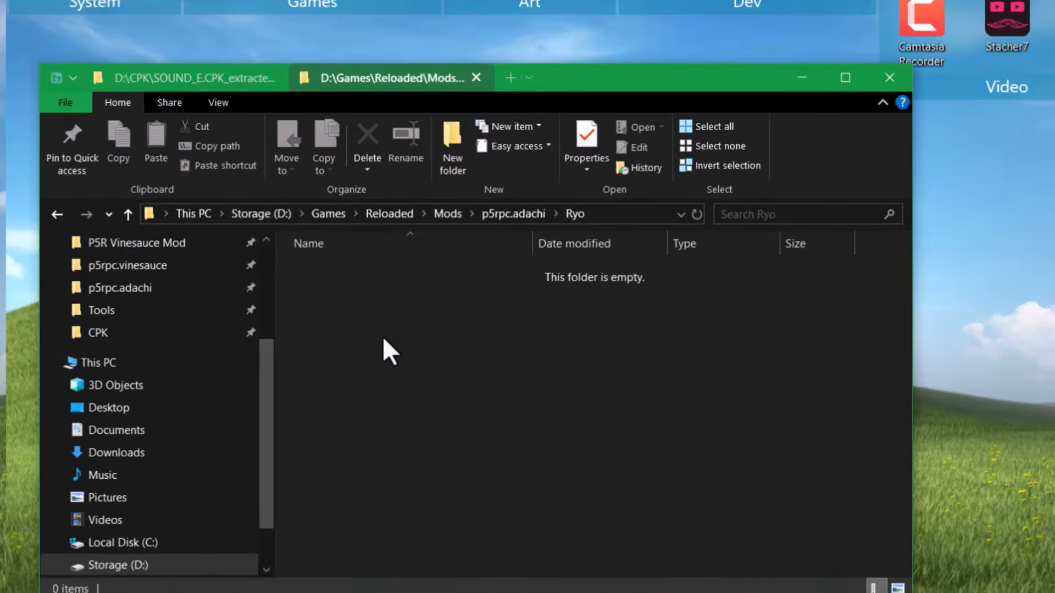
right_click(282, 328)
mouse_move(382, 293)
left_click(519, 297)
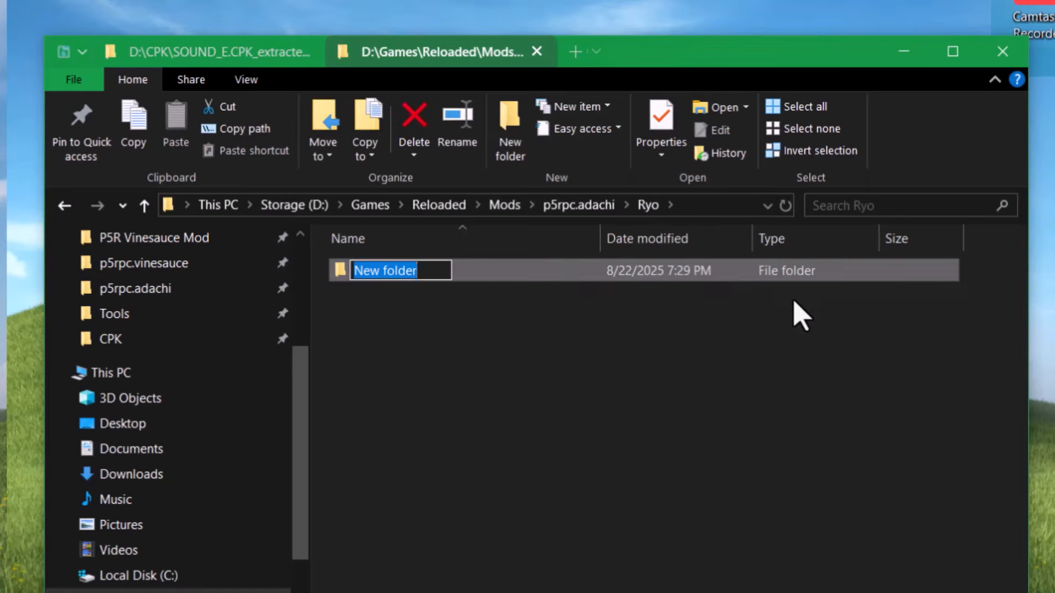
type("P")
key("Return")
key("Return")
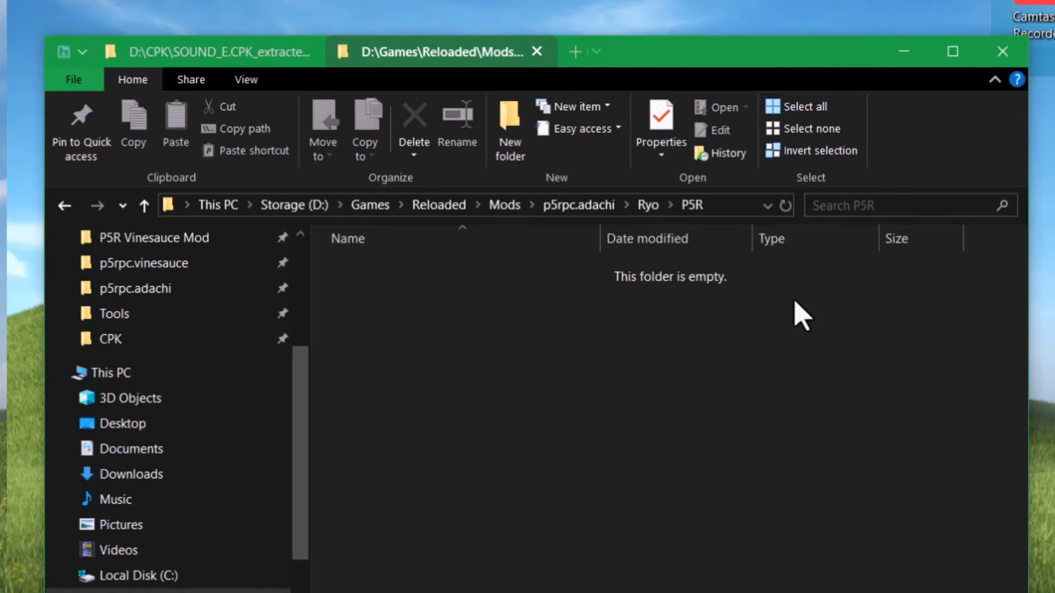
- Create a SYSTEM.ACB folder inside Ryo\P5R and open it
right_click(624, 355)
mouse_move(737, 308)
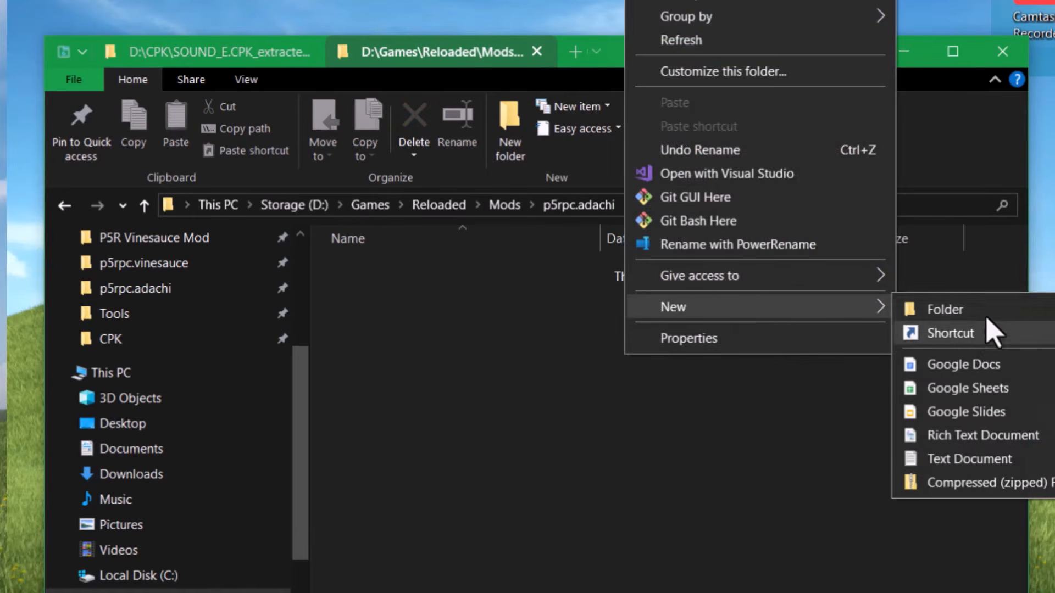
left_click(988, 313)
type("SYS")
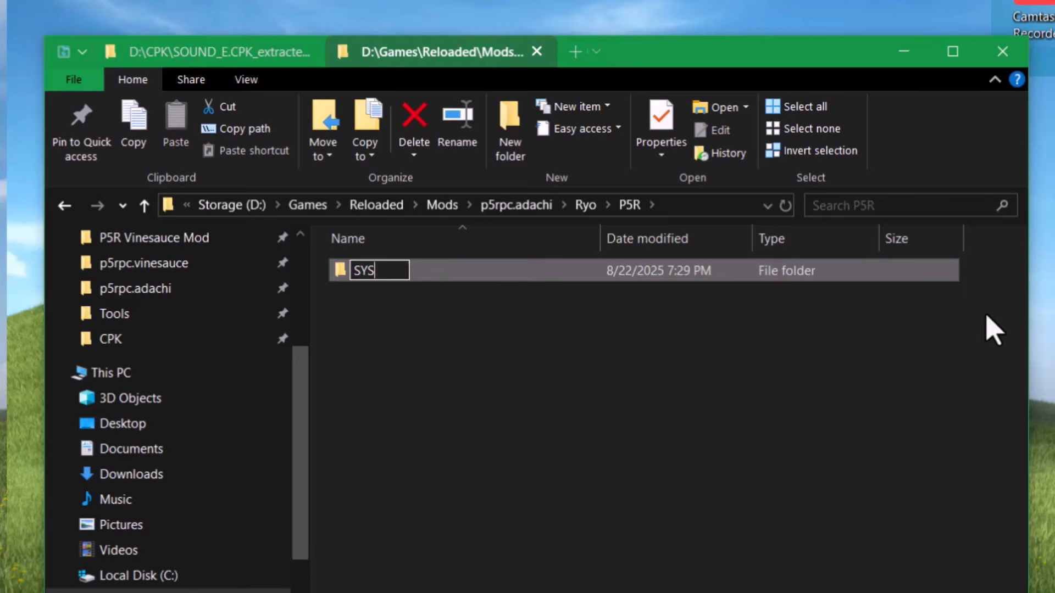
key("Return")
key("Return")
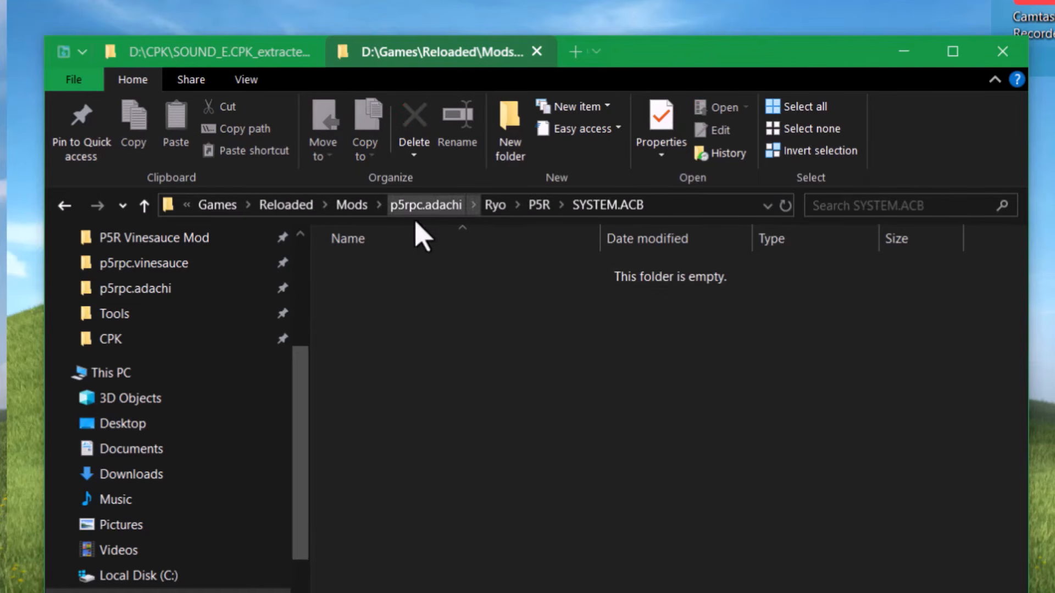
- Navigate back into Ryo\P5R\SYSTEM.ACB after briefly checking the FEmulator folder
left_click(426, 206)
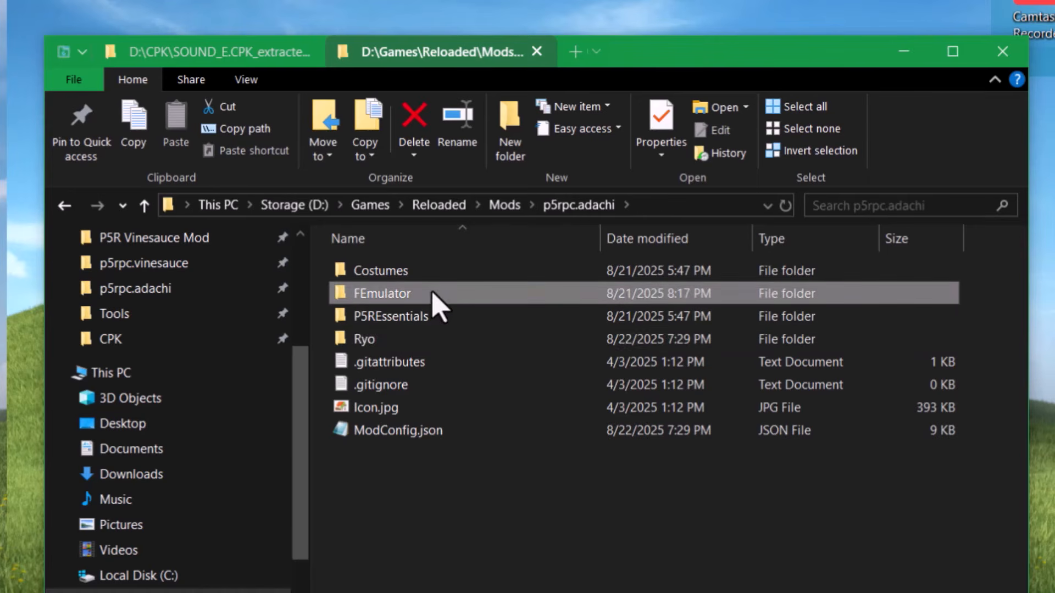
double_click(431, 300)
left_click(507, 207)
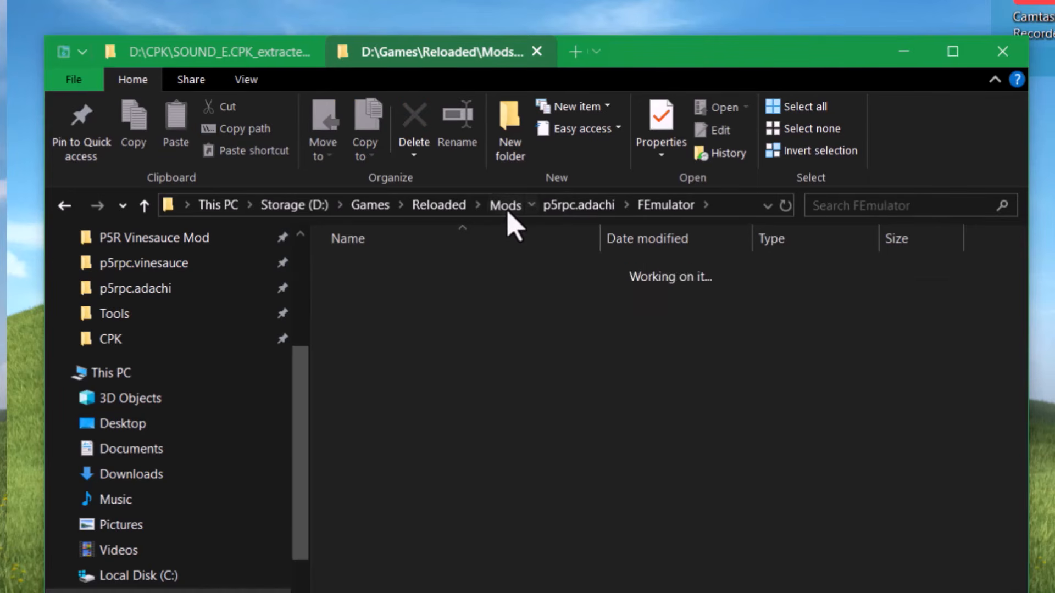
double_click(415, 275)
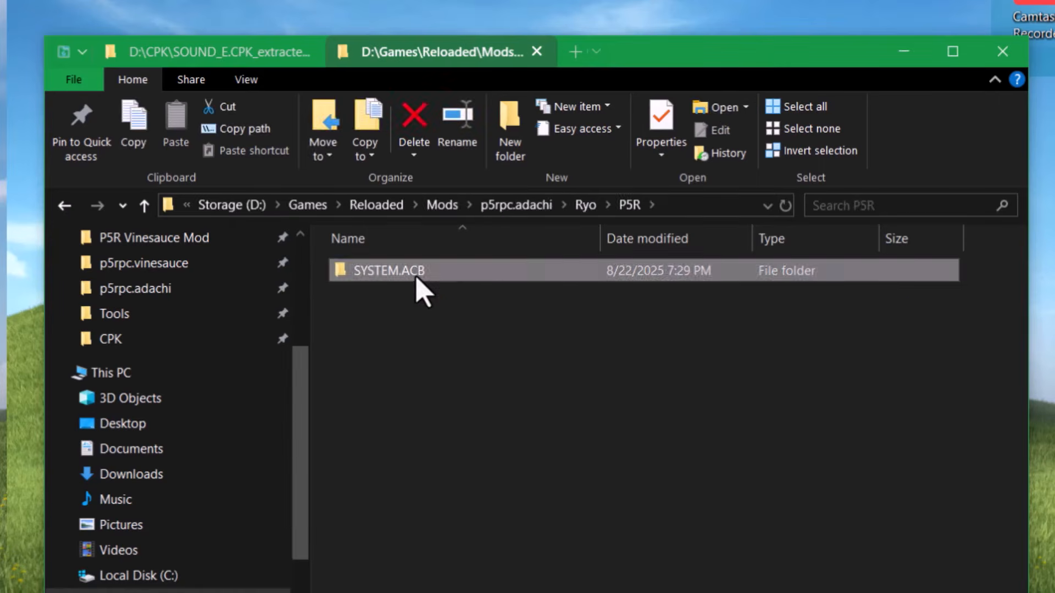
double_click(416, 274)
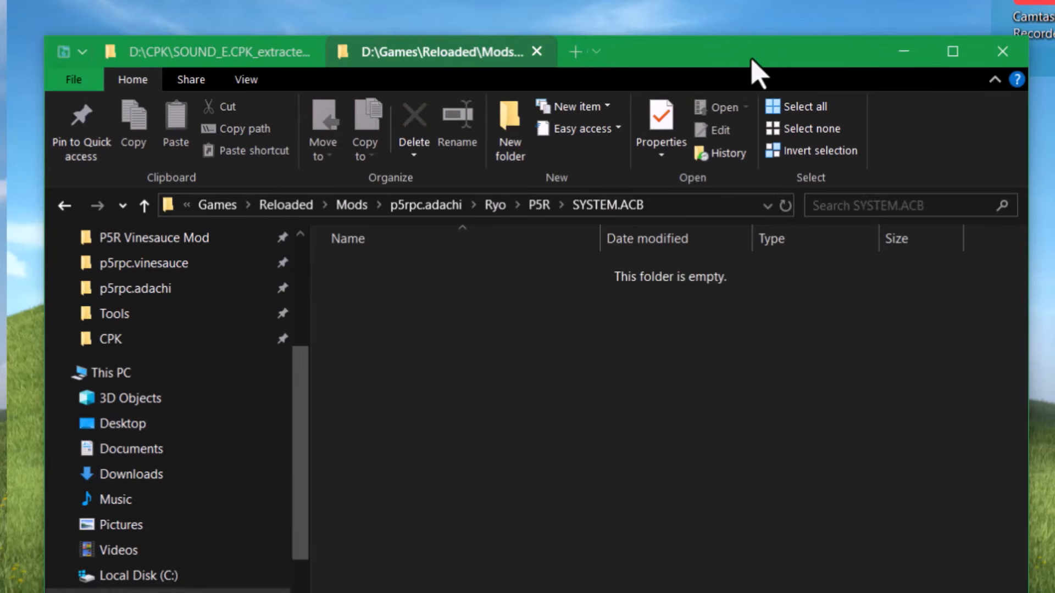
left_click_drag(751, 64, 792, 98)
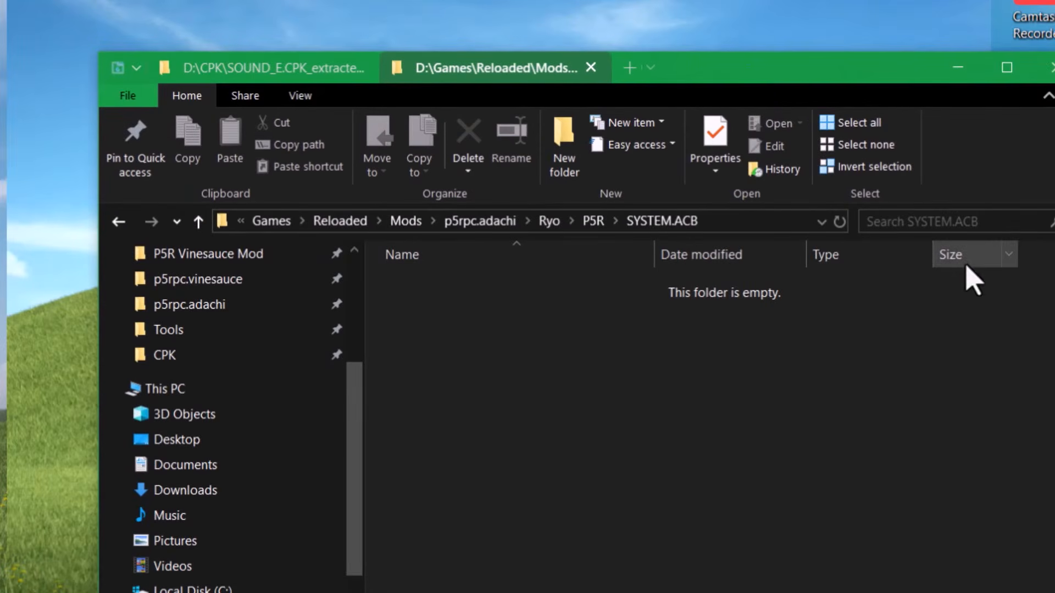
left_click(1053, 440)
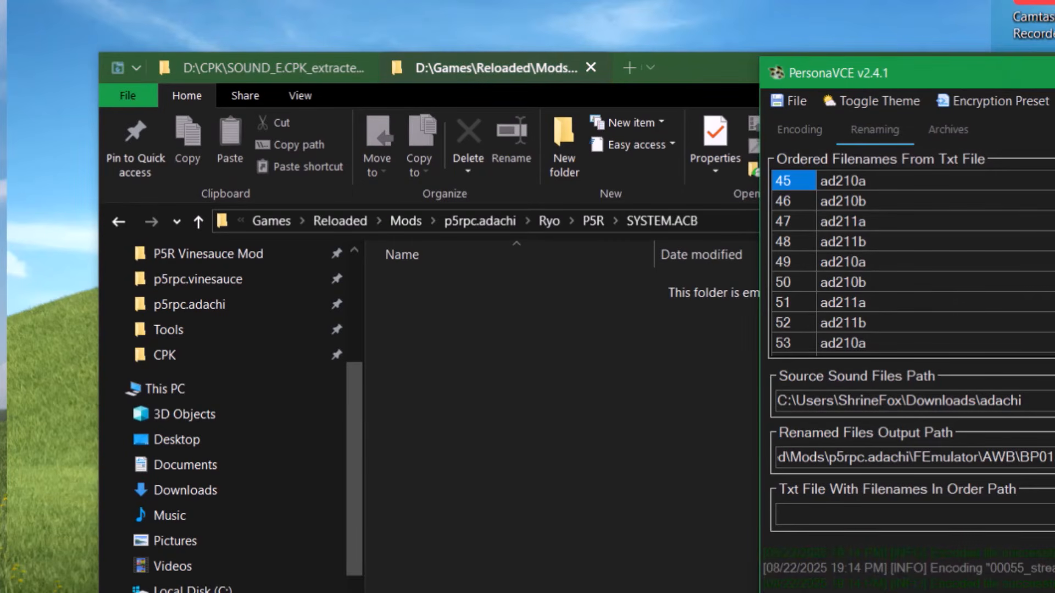
- Set PersonaVCE's Ryo output to p5r_system_acb
left_click(1024, 282)
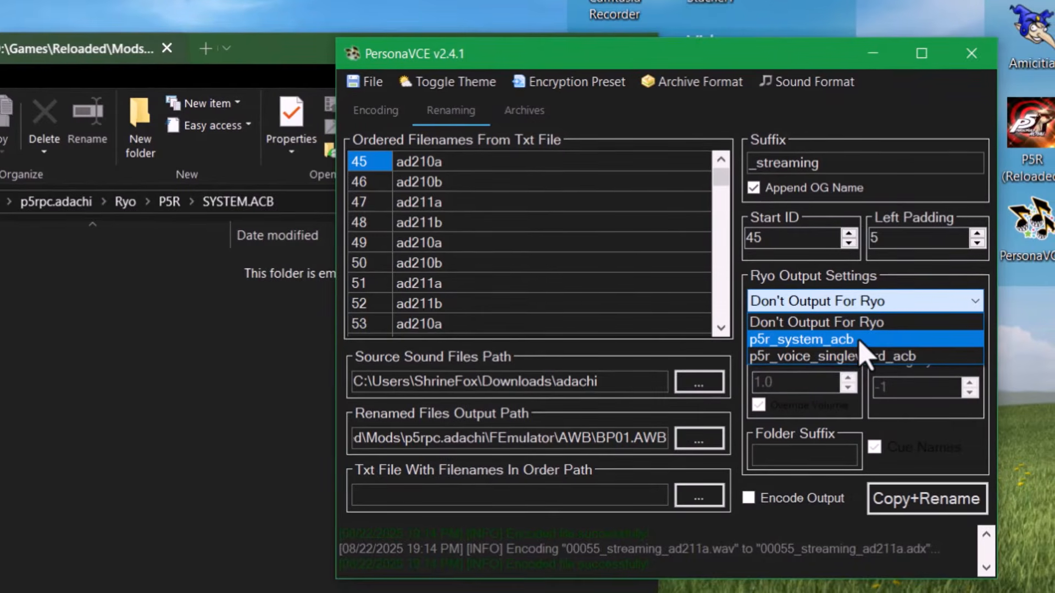
left_click(860, 340)
left_click(879, 301)
left_click(879, 323)
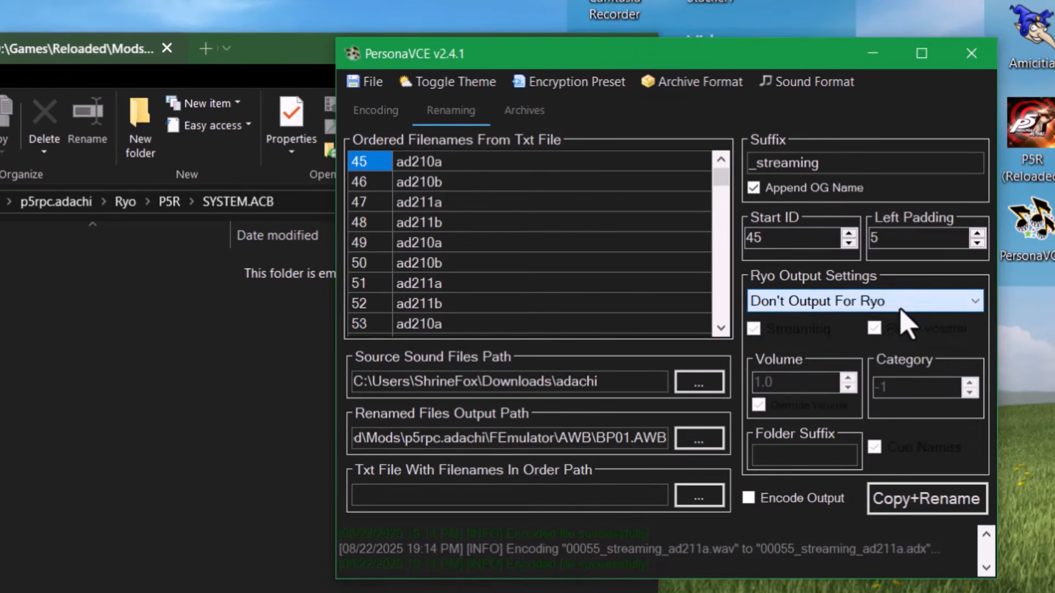
left_click(902, 302)
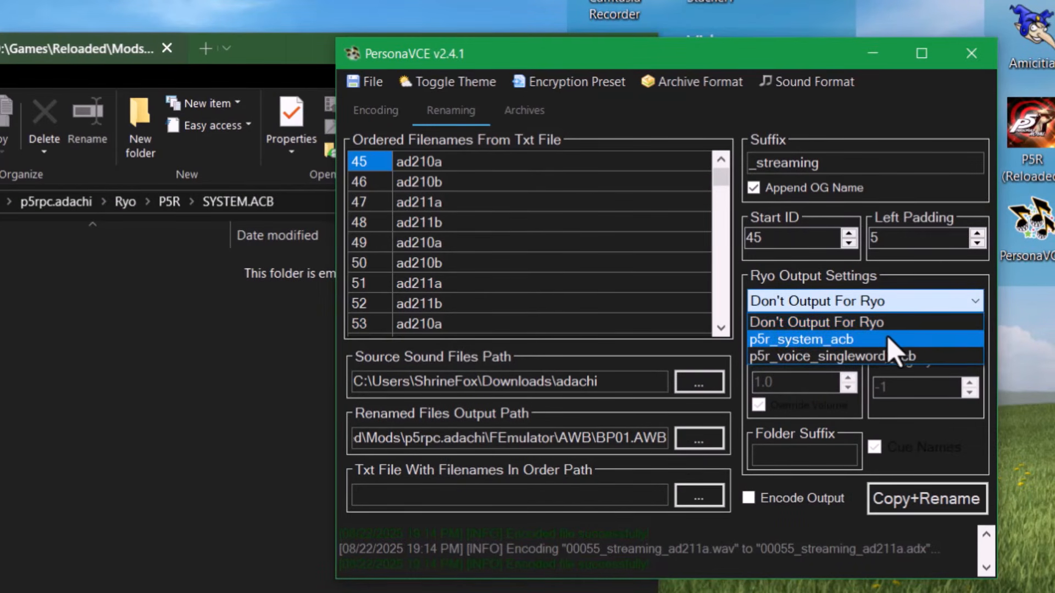
left_click(849, 341)
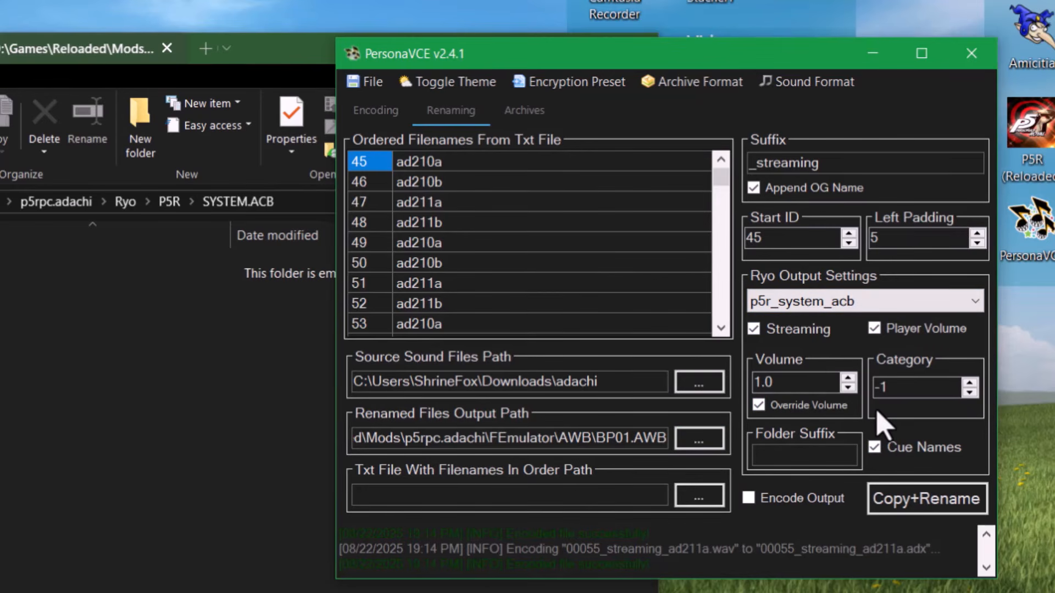
- Paste the Ryo\P5R\SYSTEM.ACB folder path into Renamed Files Output Path
left_click(305, 204)
right_click(272, 203)
left_click(319, 262)
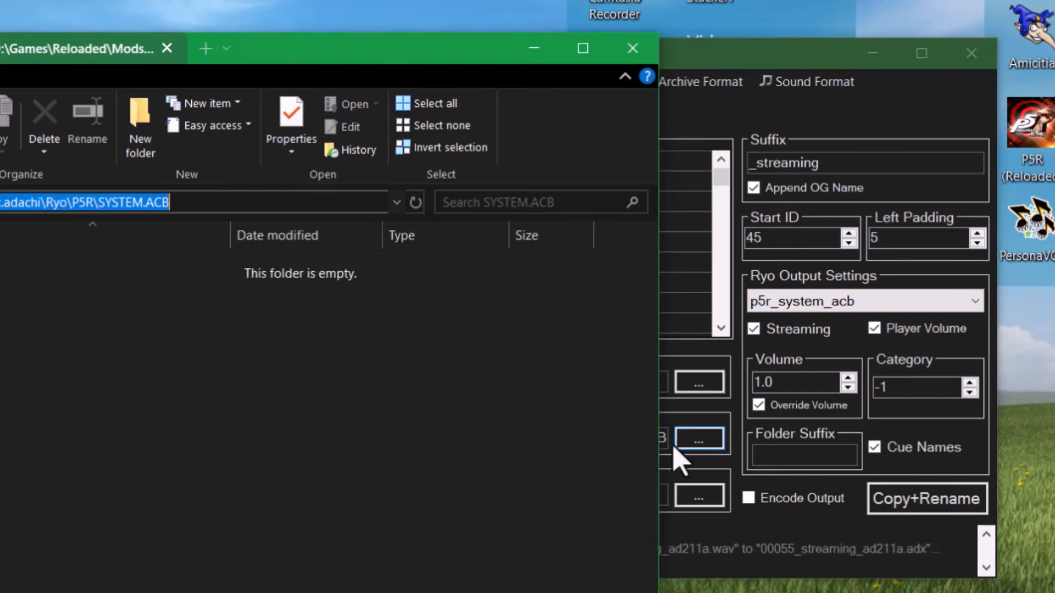
left_click(710, 410)
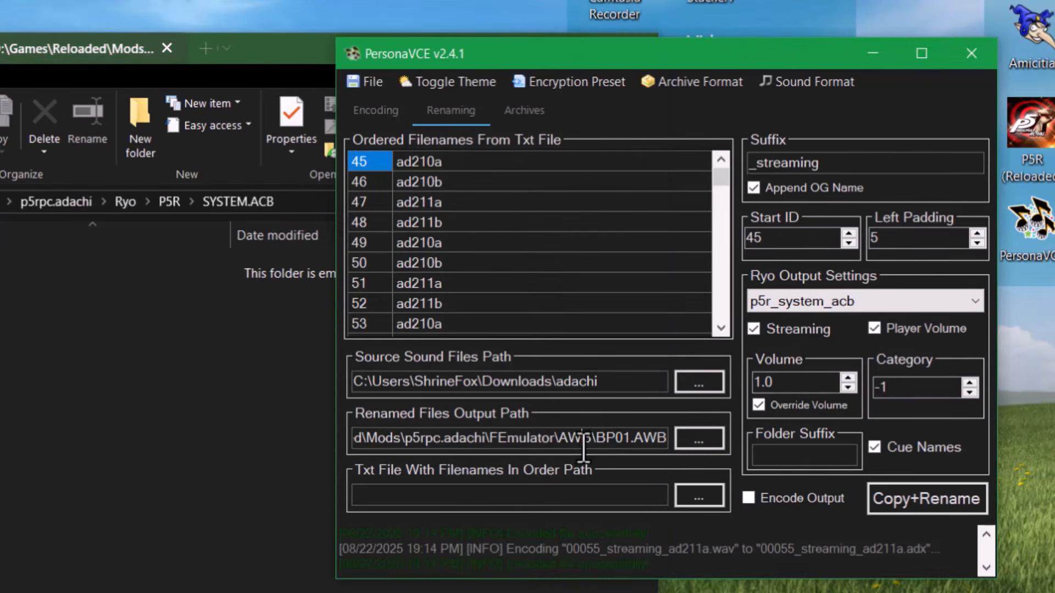
key("ctrl+a")
key("ctrl+v")
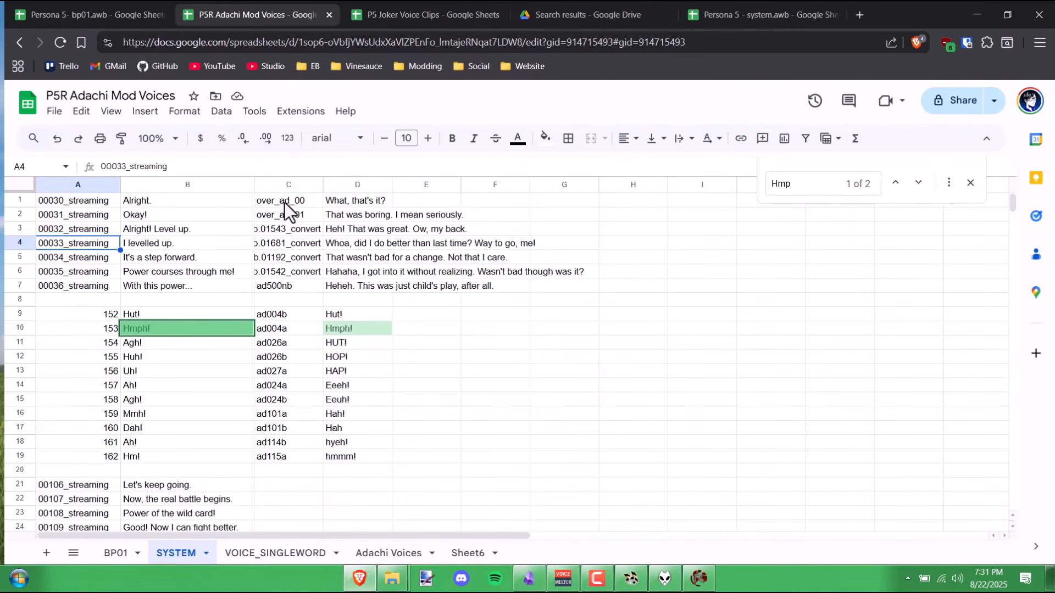
- Select file names C1–C7 in the sheet, then apply Start ID 30 in PersonaVCE
left_click(285, 201)
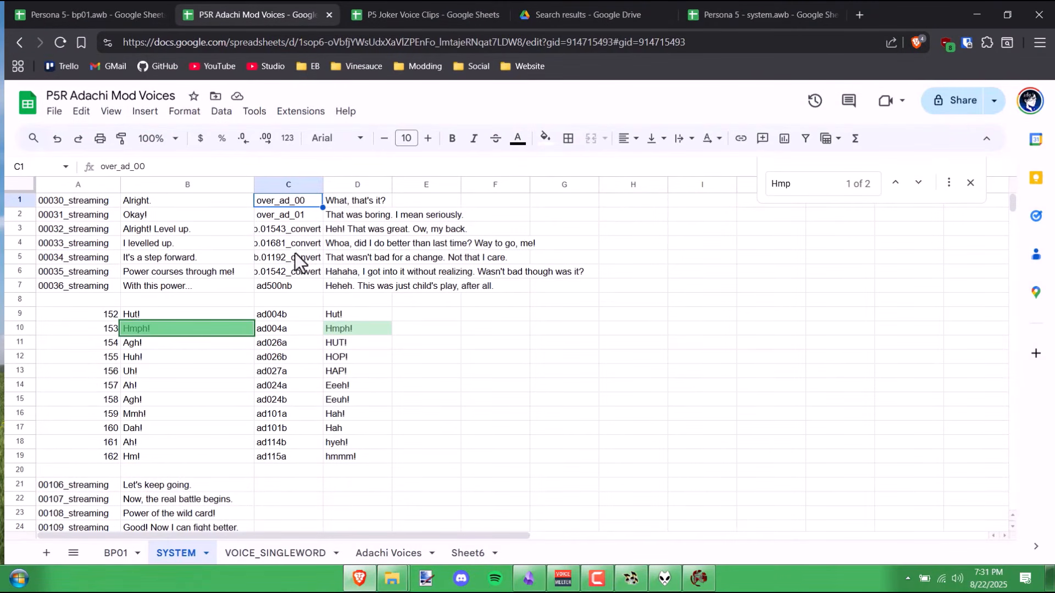
left_click(297, 286, "shift")
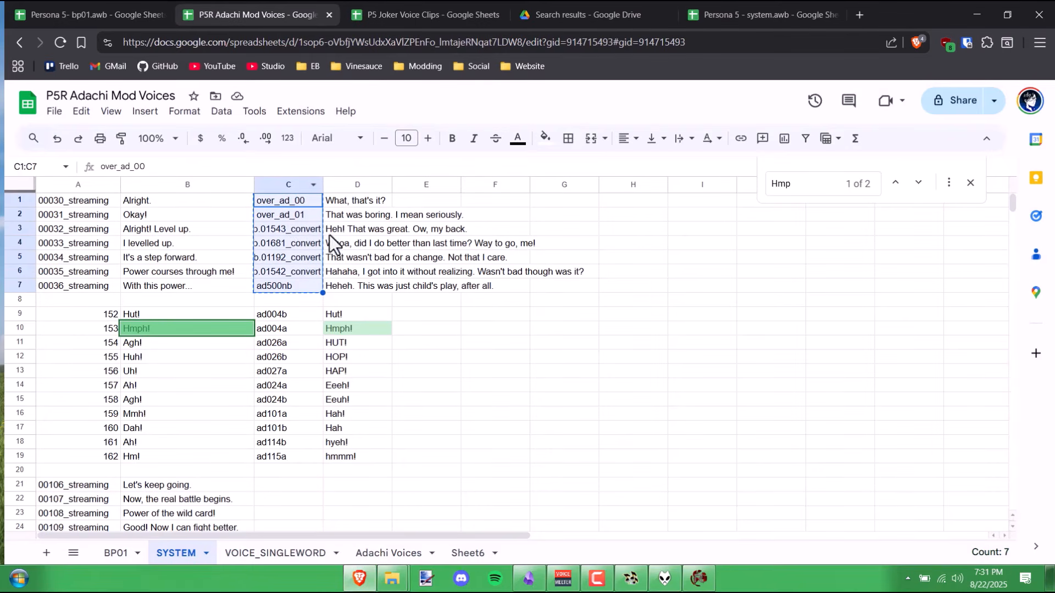
left_click(631, 578)
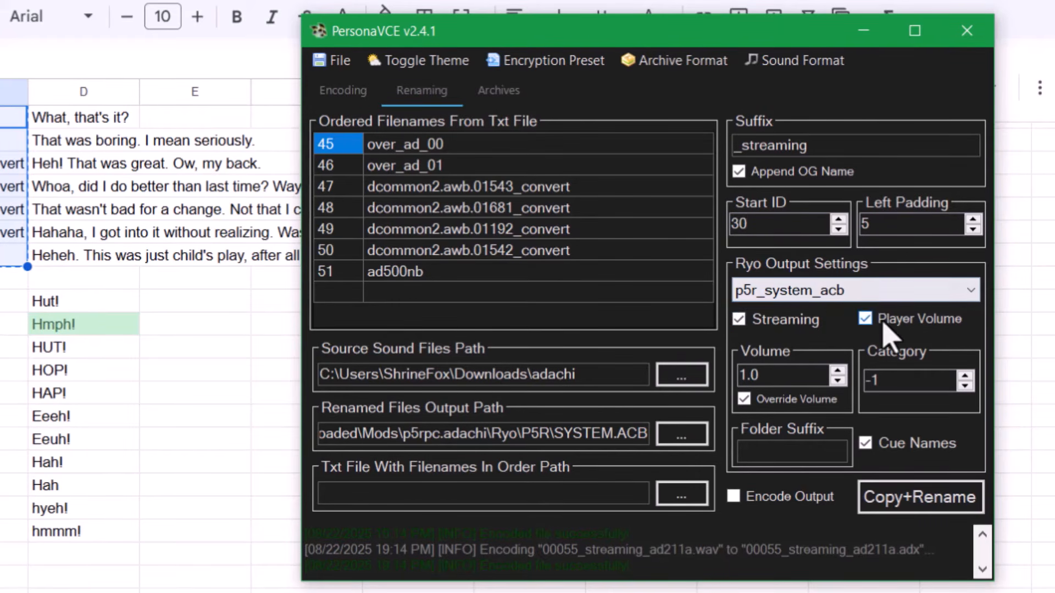
left_click(868, 384)
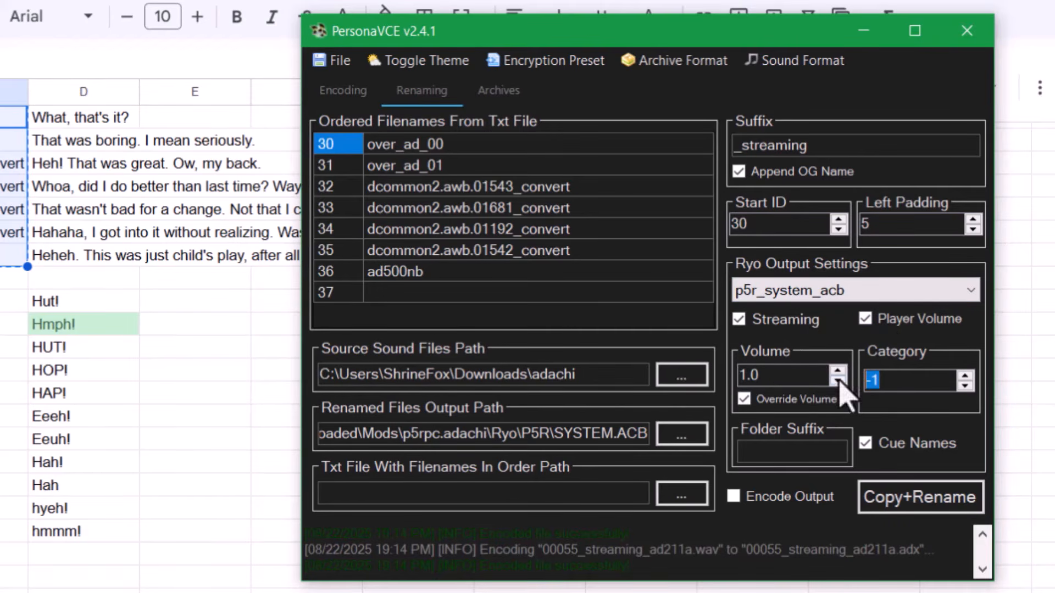
double_click(908, 379)
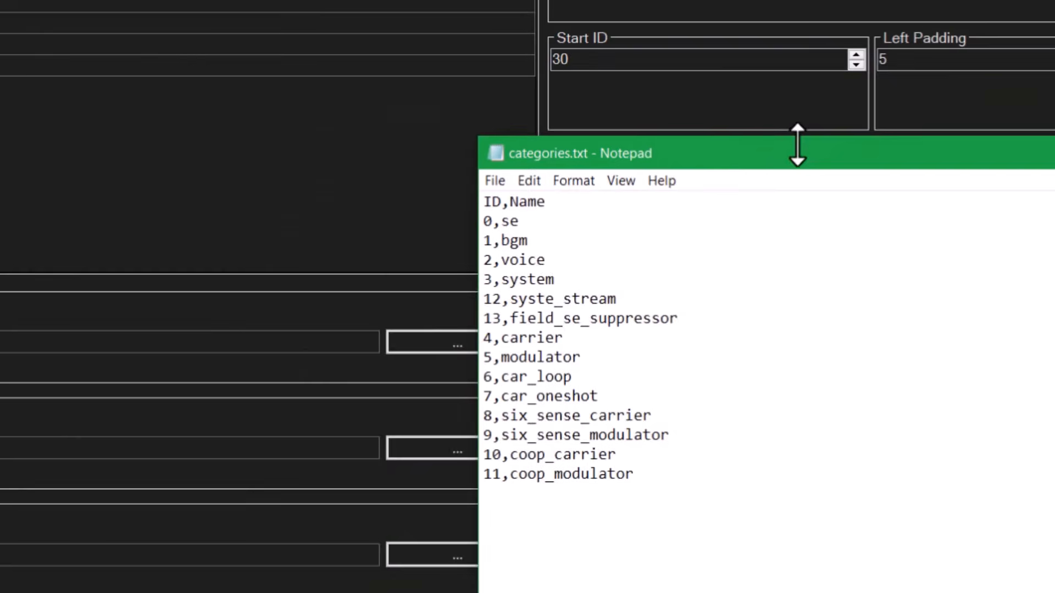
- Read through categories.txt's IDs from 0,se to 3,system, confirming 2 is voice
left_click_drag(796, 146, 718, 148)
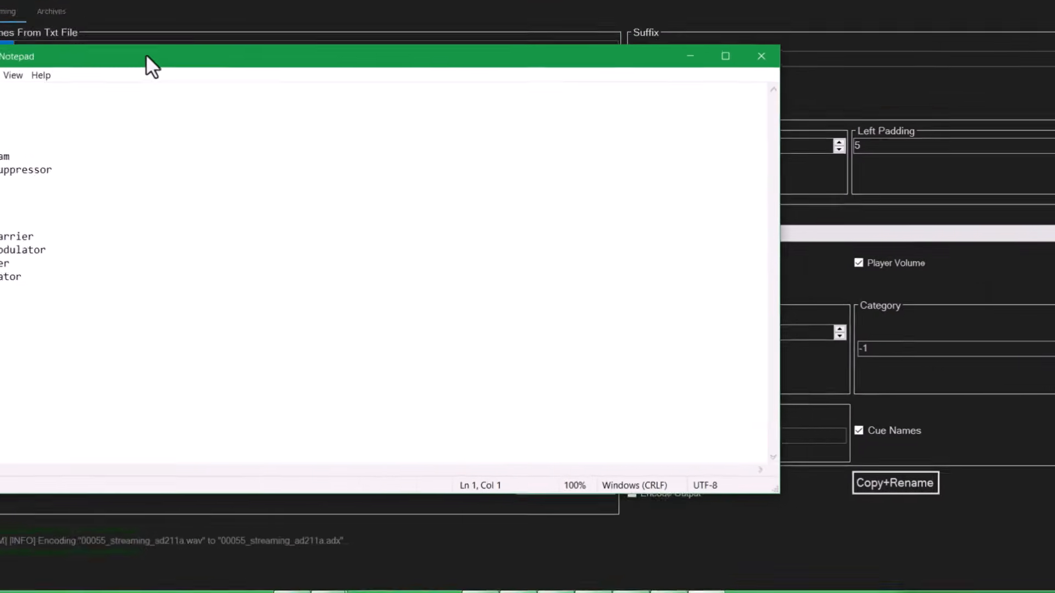
left_click_drag(146, 54, 199, 70)
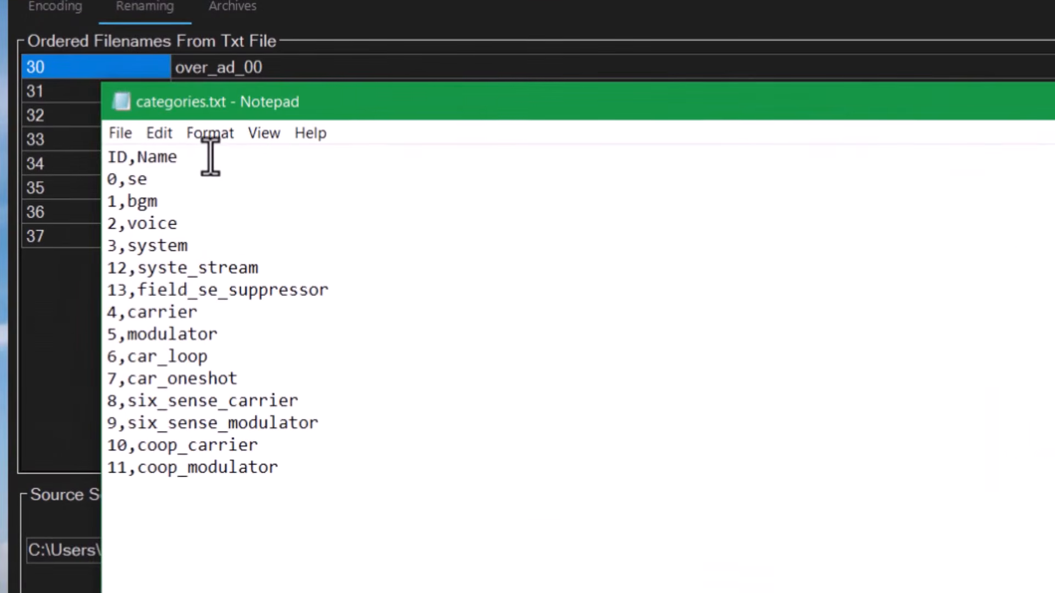
left_click_drag(112, 131, 26, 126)
left_click_drag(220, 201, 108, 201)
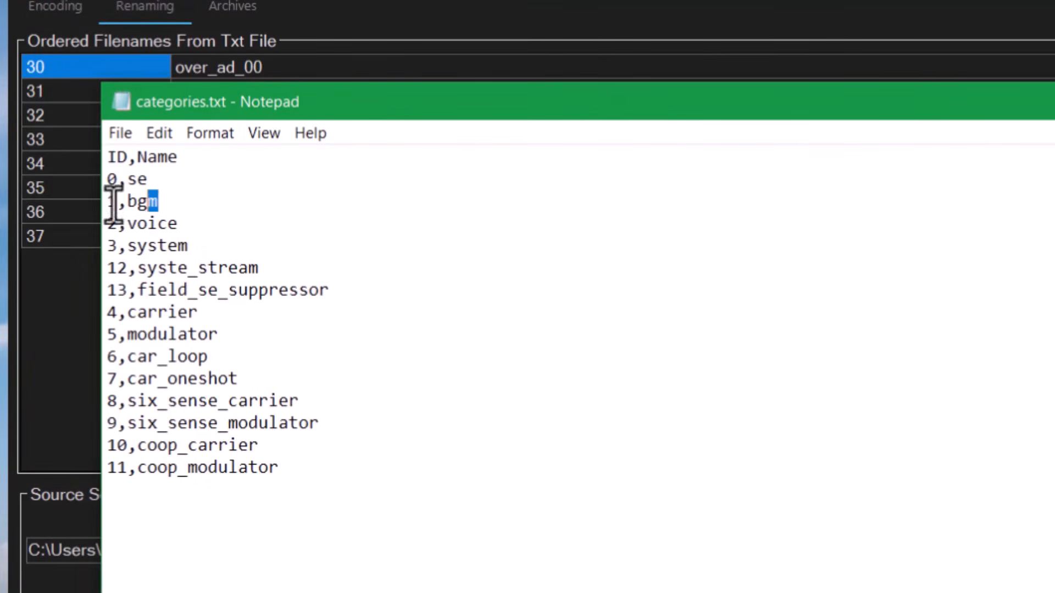
left_click_drag(258, 223, 24, 220)
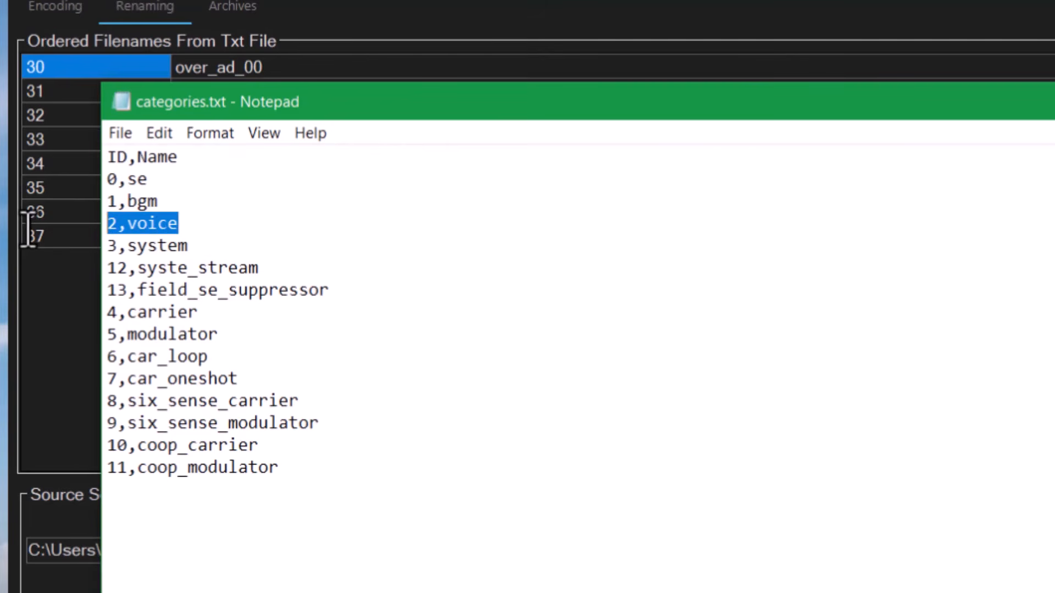
left_click(198, 263)
left_click_drag(193, 246, 64, 247)
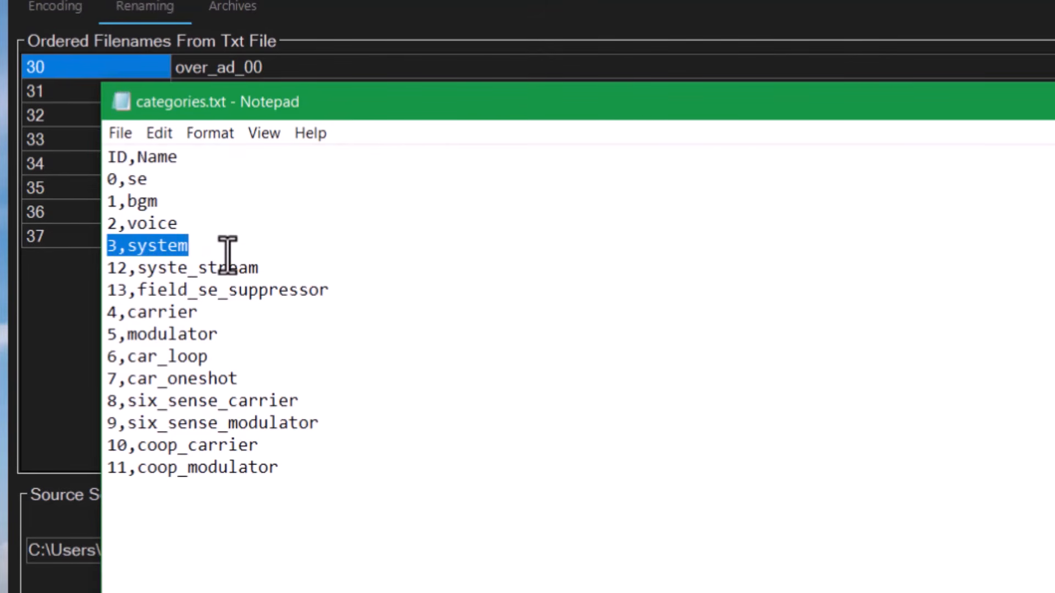
left_click_drag(207, 254, 372, 522)
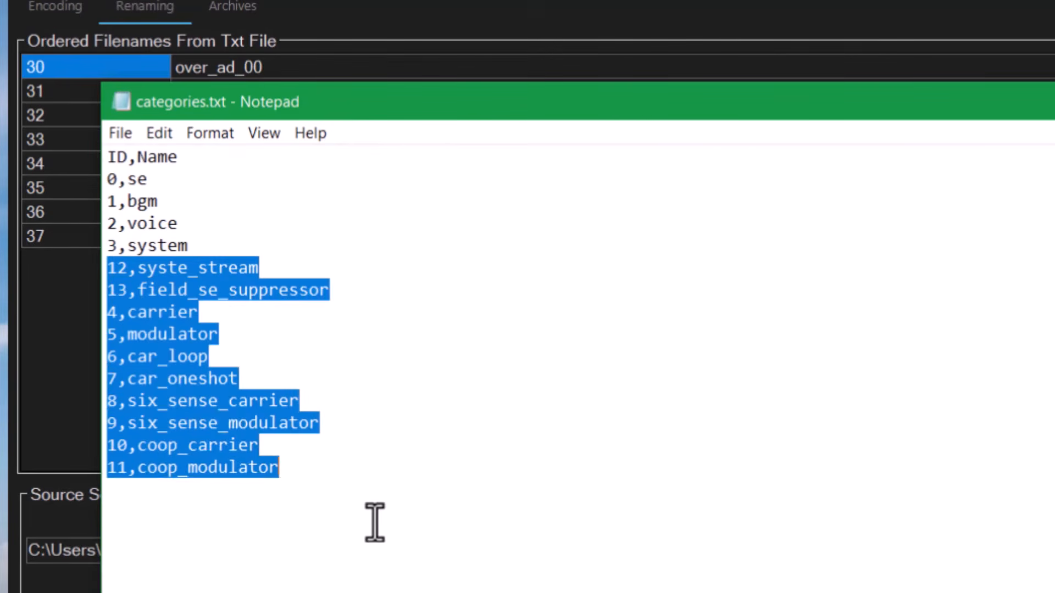
left_click(291, 444)
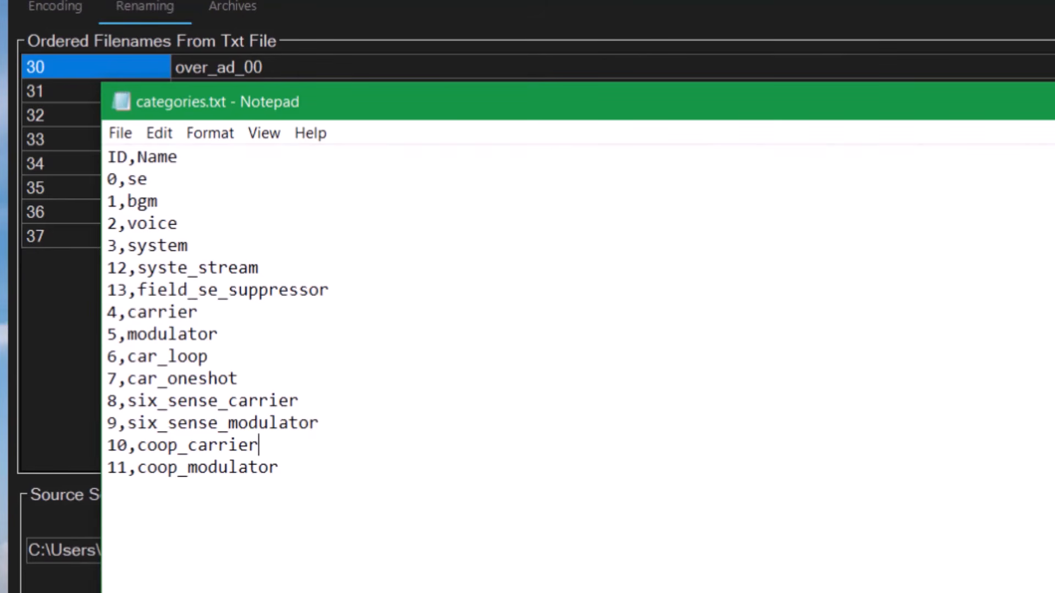
left_click_drag(177, 224, 105, 224)
left_click(305, 228)
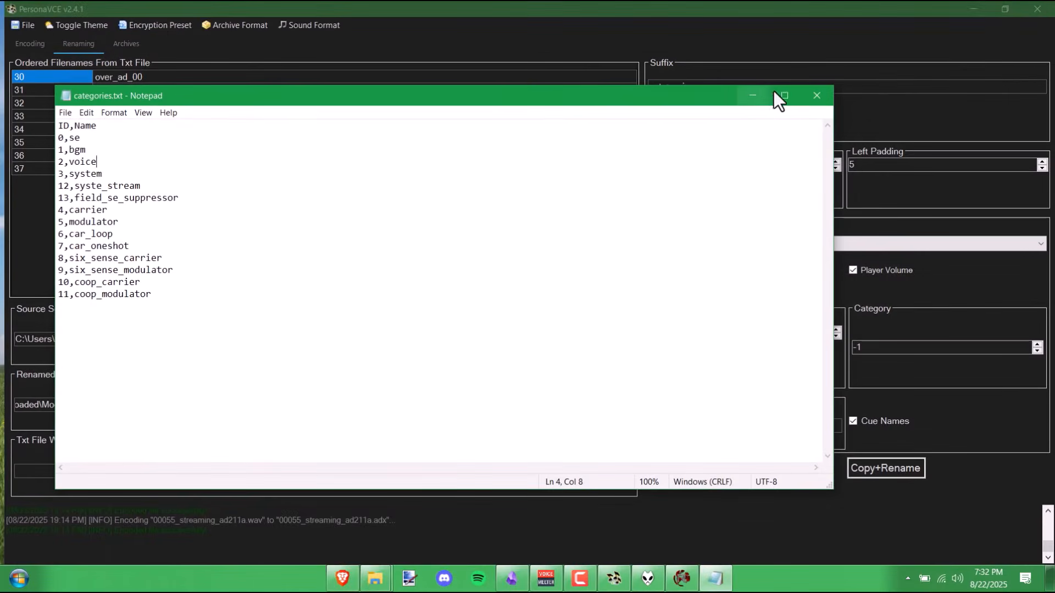
- Set the category to 2 and the folder suffix to _Adachi in PersonaVCE
left_click(752, 97)
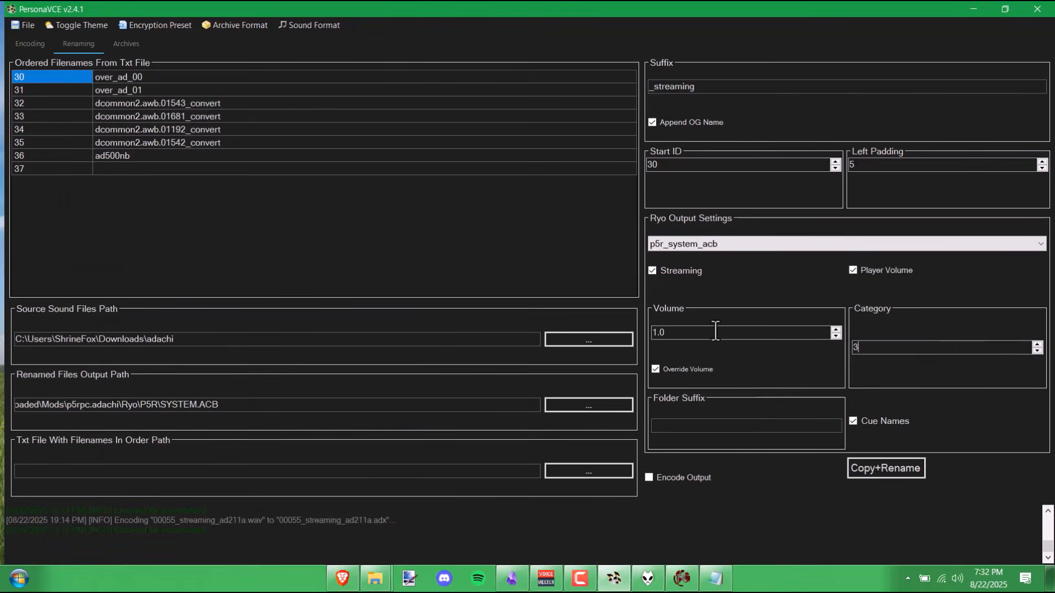
left_click(856, 347)
type("2")
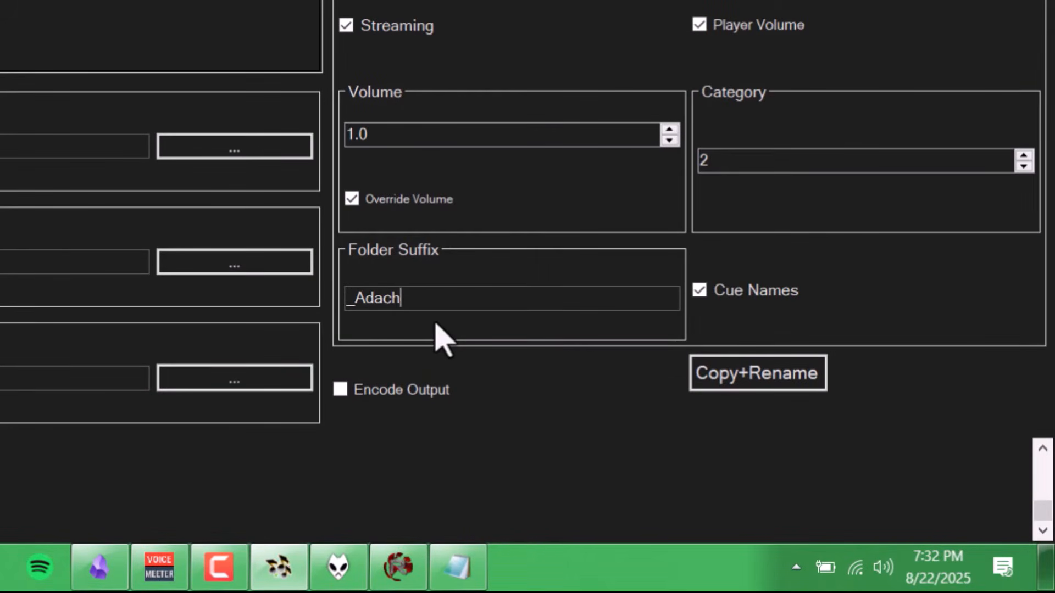
left_click(509, 288)
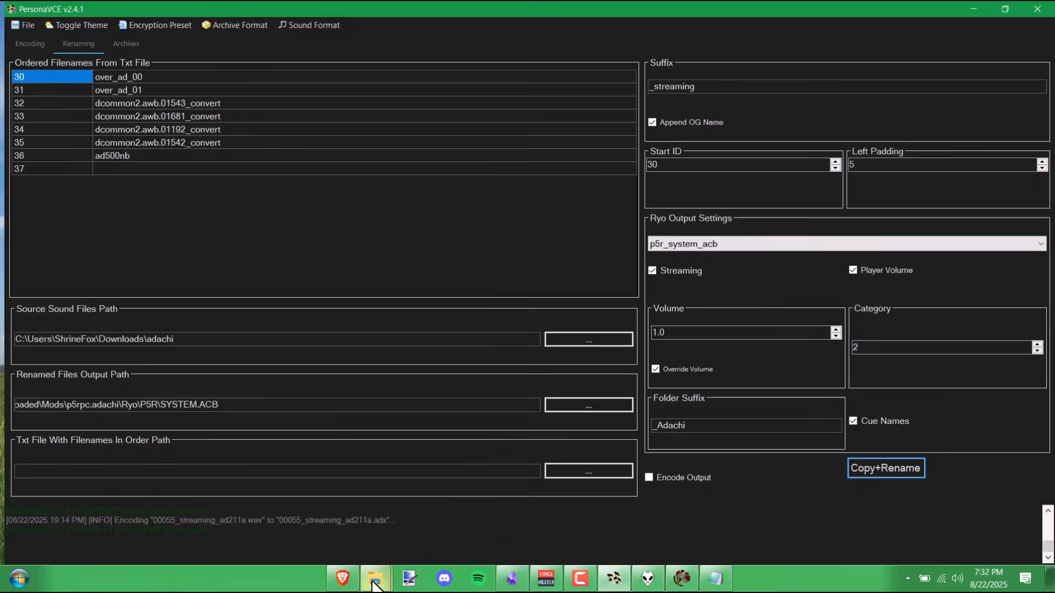
- Open the generated btl_recovery__Adachi folder inside SYSTEM.ACB
mouse_move(374, 582)
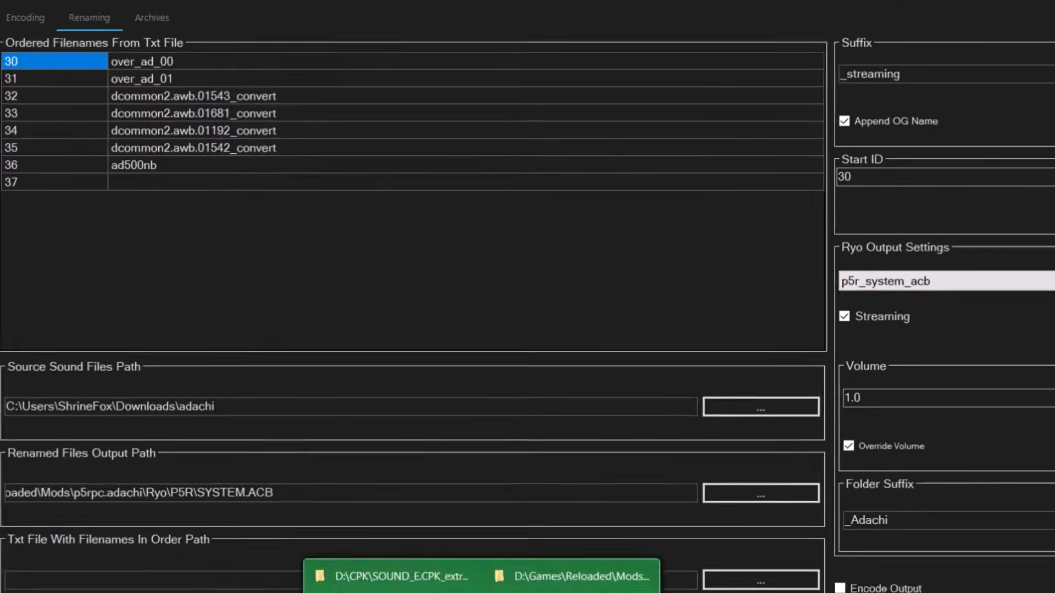
left_click(437, 511)
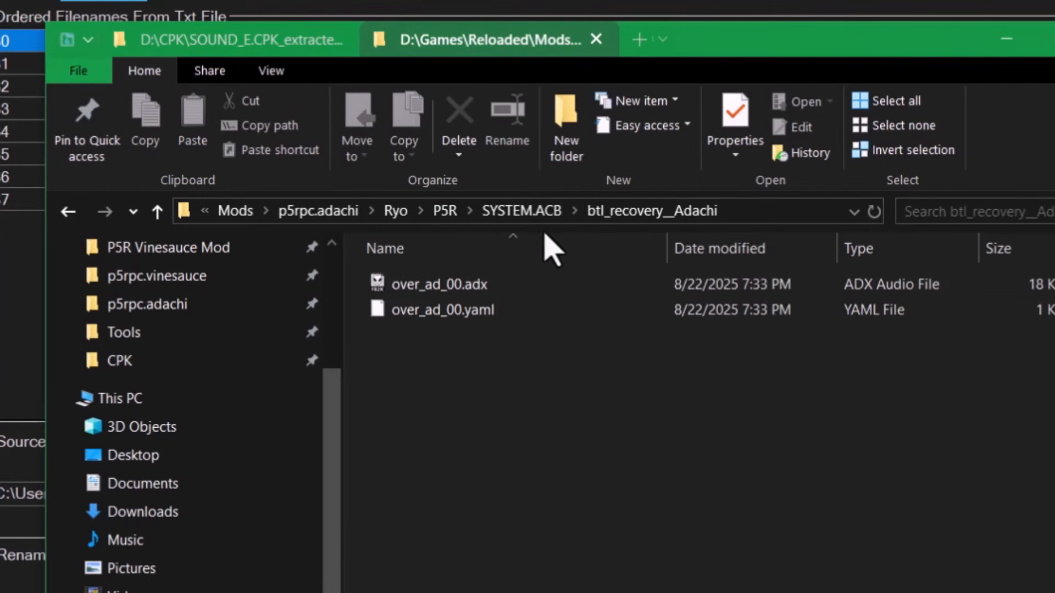
left_click(322, 181)
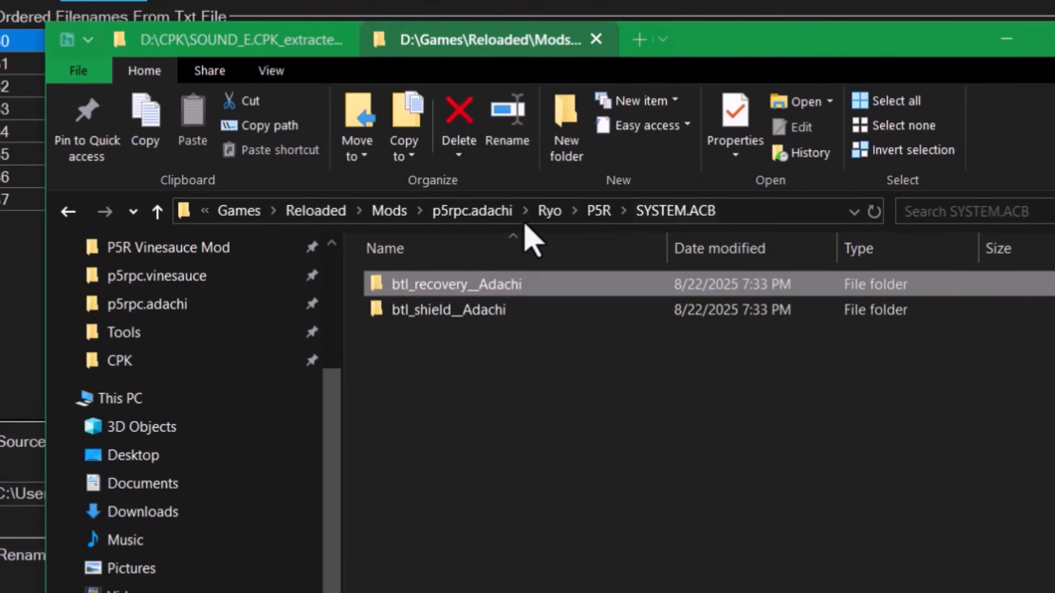
double_click(481, 289)
left_click_drag(743, 50, 745, 90)
- Open over_ad_00.yaml in Notepad and check cue_name 'btl_recovery' and category_ids [2]
double_click(500, 349)
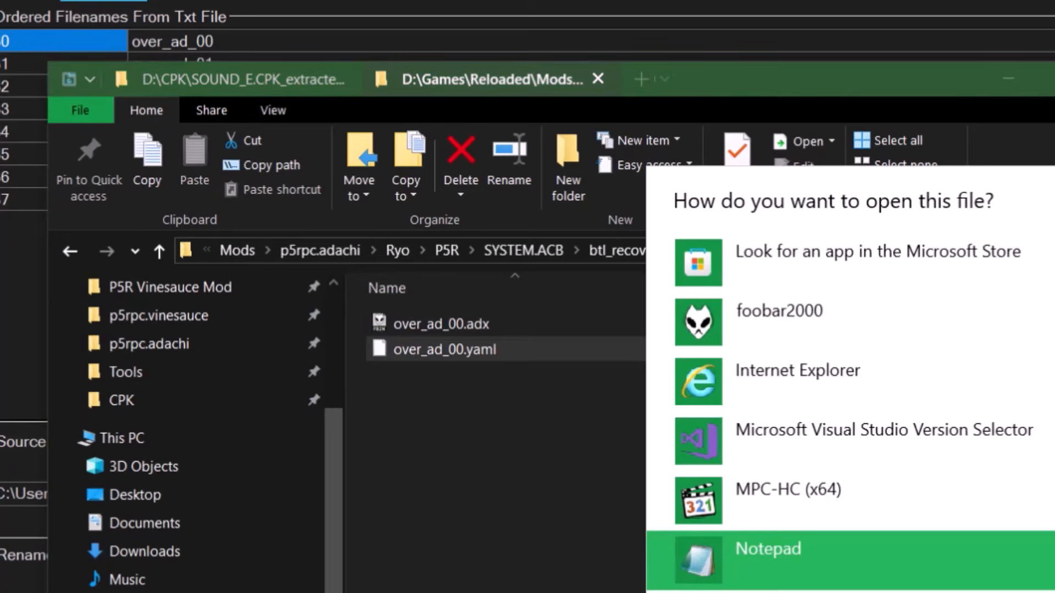
key("Return")
left_click_drag(647, 136, 1054, 592)
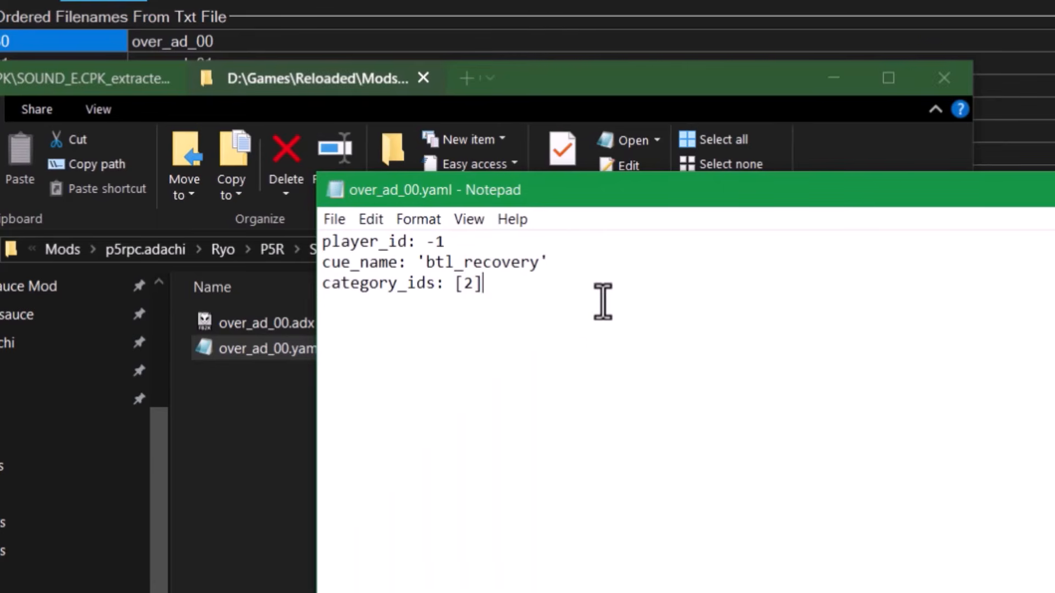
left_click_drag(602, 302, 316, 256)
left_click(479, 273)
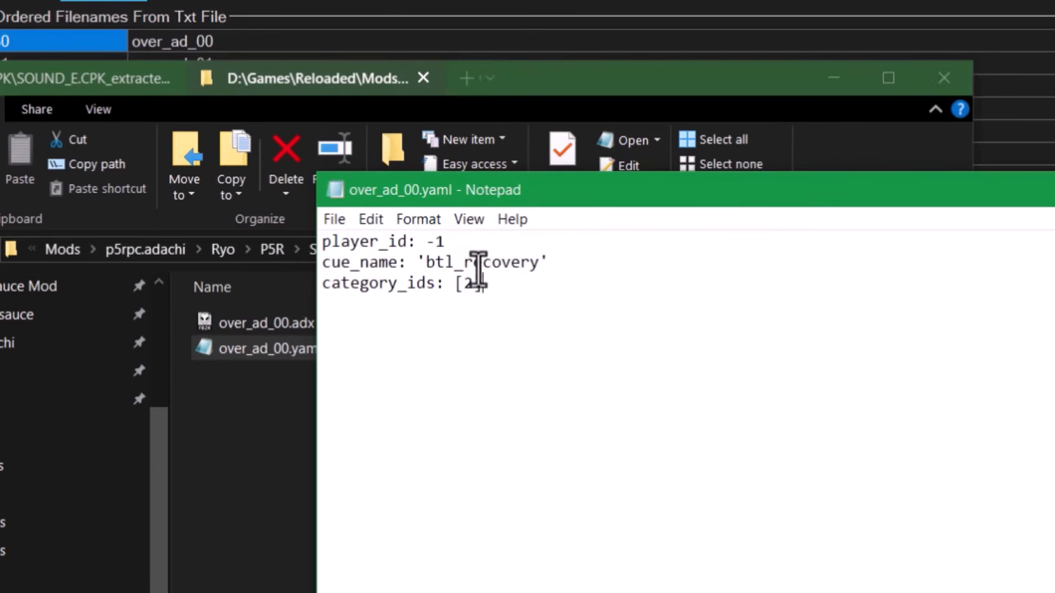
double_click(472, 264)
left_click_drag(658, 203, 746, 545)
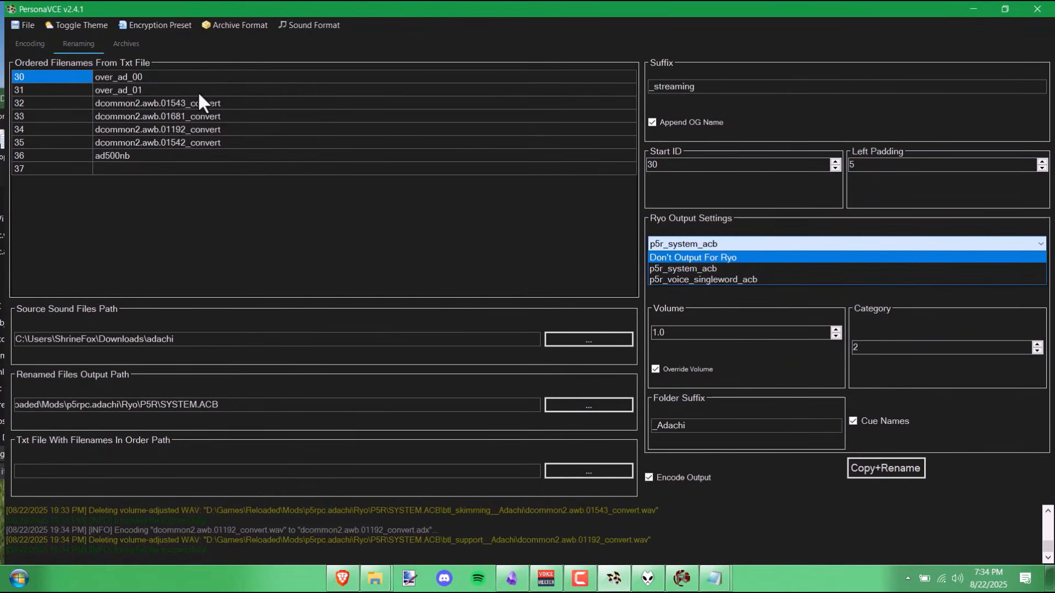
- Leave the Ryo output unchanged and review the filename rows from over_ad_00 through ad500nb
left_click(229, 176)
left_click(213, 154)
left_click(176, 139)
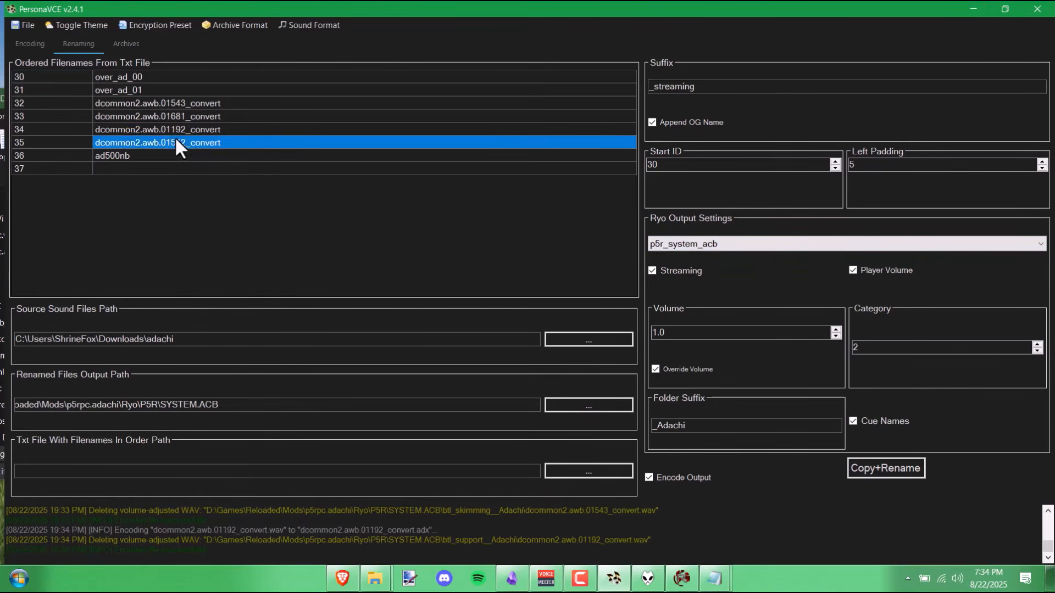
left_click(152, 105)
left_click(104, 81)
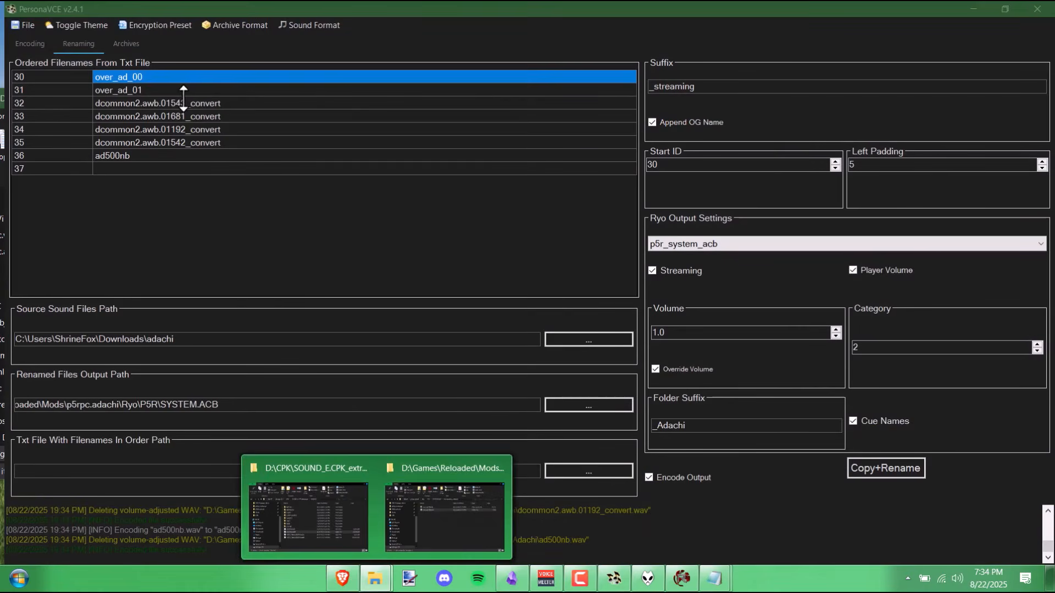
left_click(159, 128)
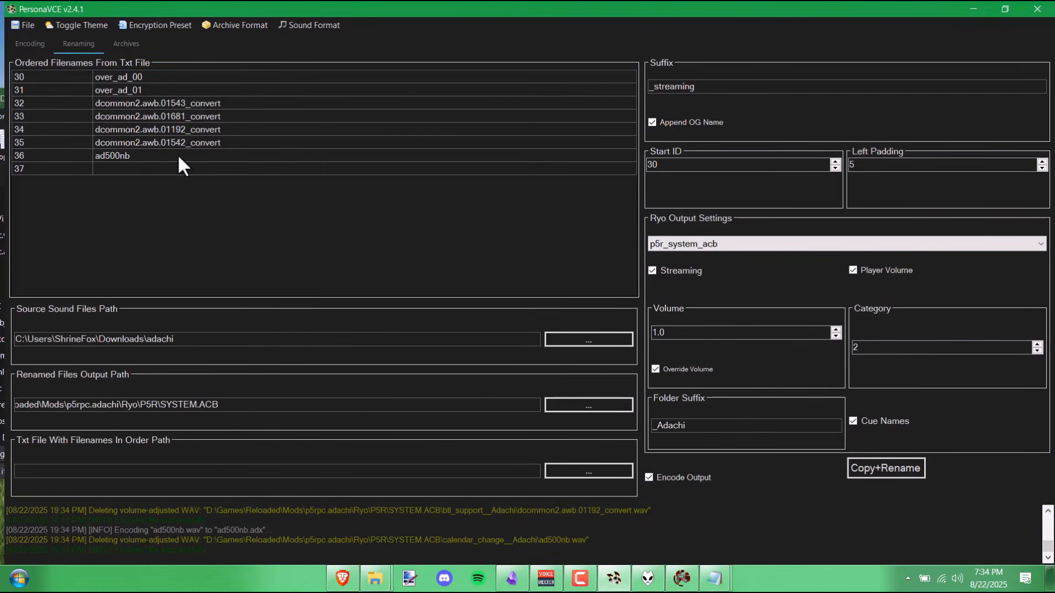
left_click(177, 155)
left_click(189, 104)
- Bring over_ad_00.yaml forward and inspect its cue_name and category_ids lines, repositioning the window
mouse_move(717, 582)
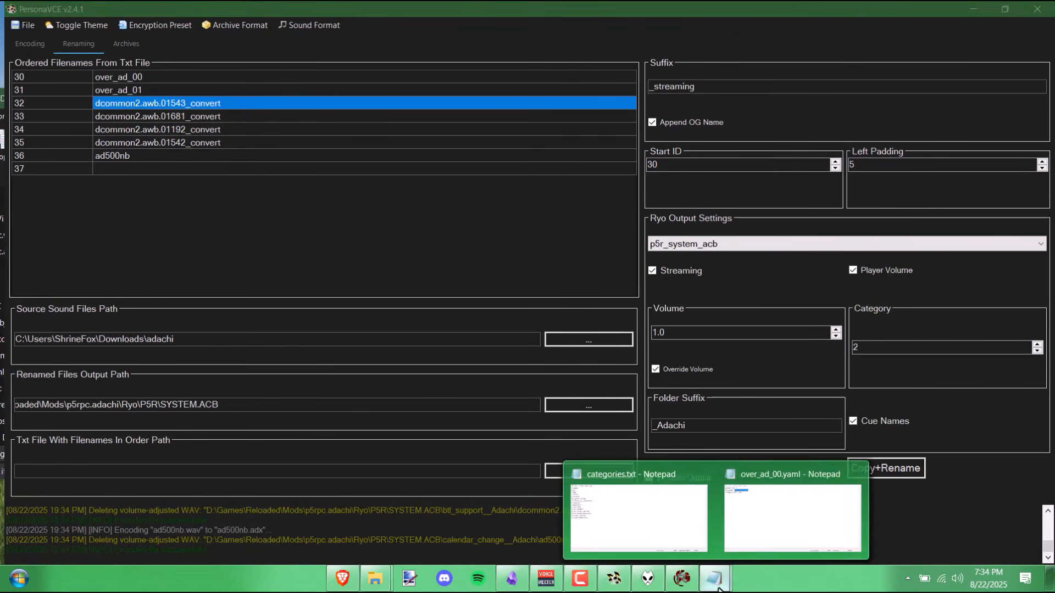
left_click(767, 515)
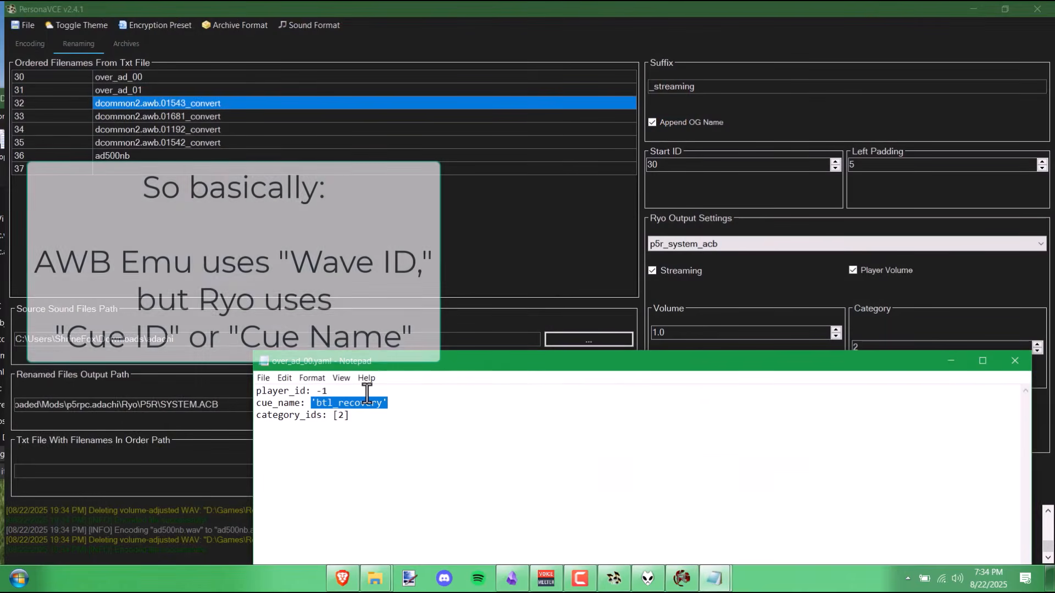
left_click(355, 392)
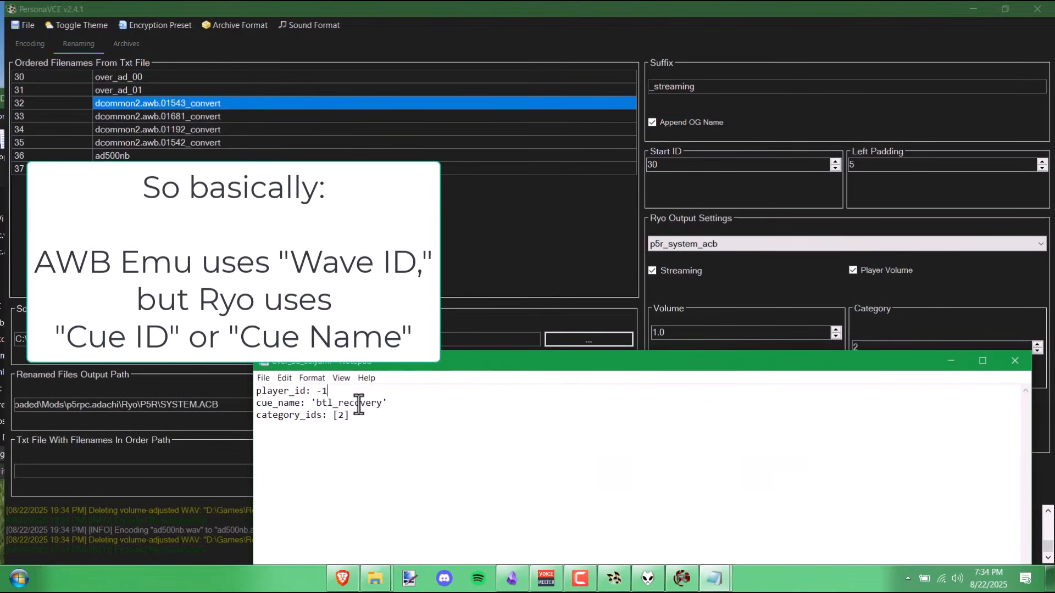
left_click(321, 397)
left_click_drag(367, 362, 225, 126)
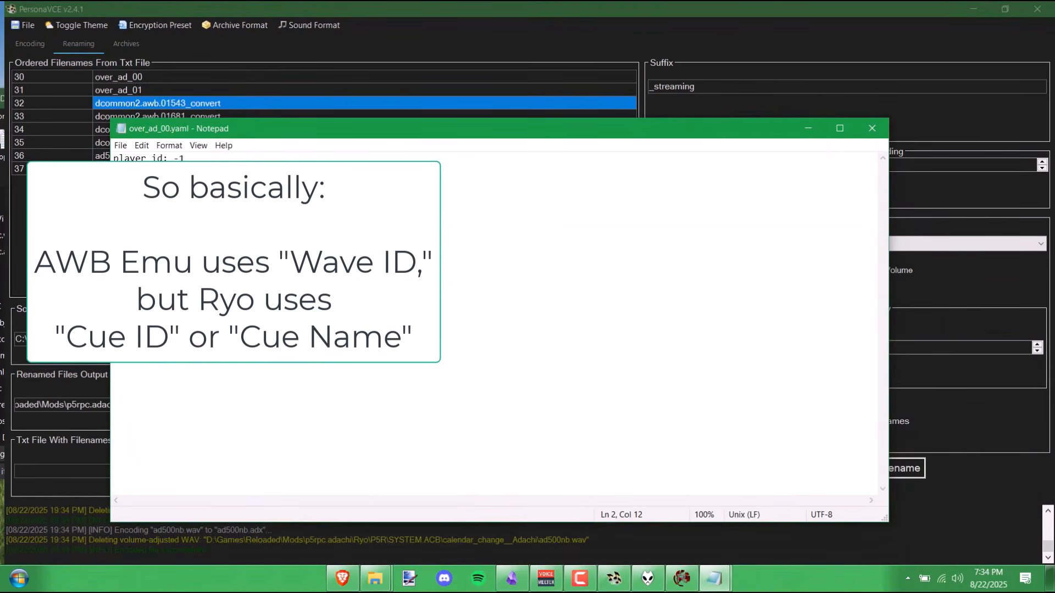
left_click_drag(313, 129, 429, 453)
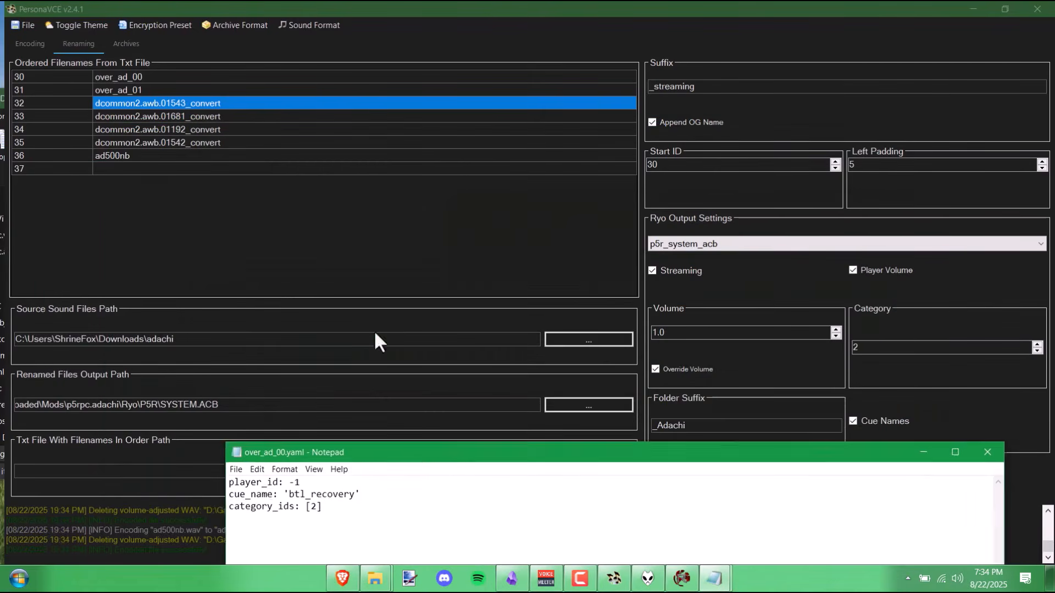
left_click_drag(374, 331, 271, 129)
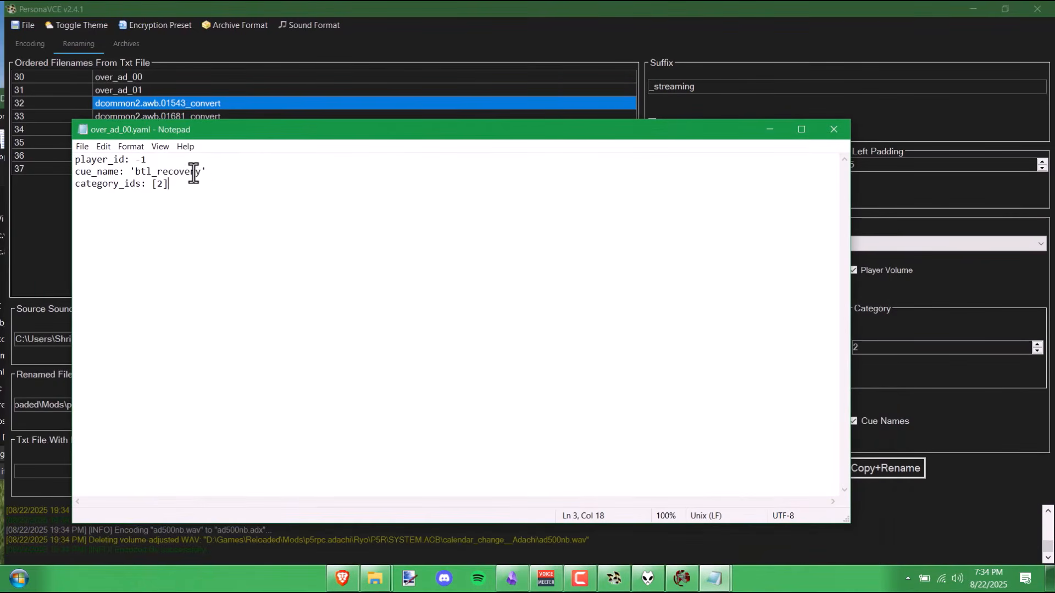
left_click_drag(97, 162, 77, 186)
left_click(238, 202)
left_click(150, 189)
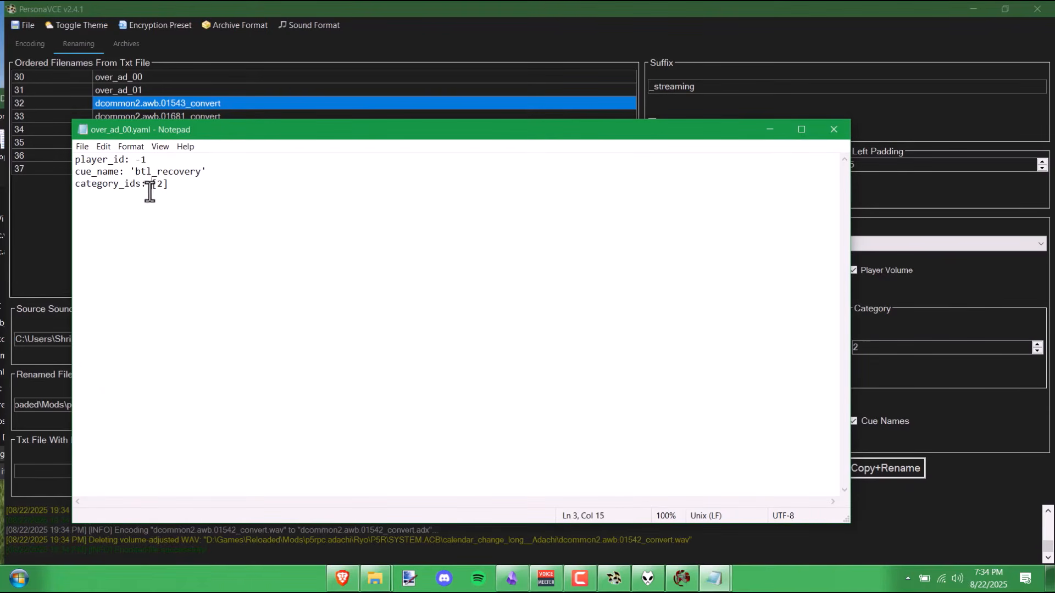
left_click_drag(214, 129, 374, 487)
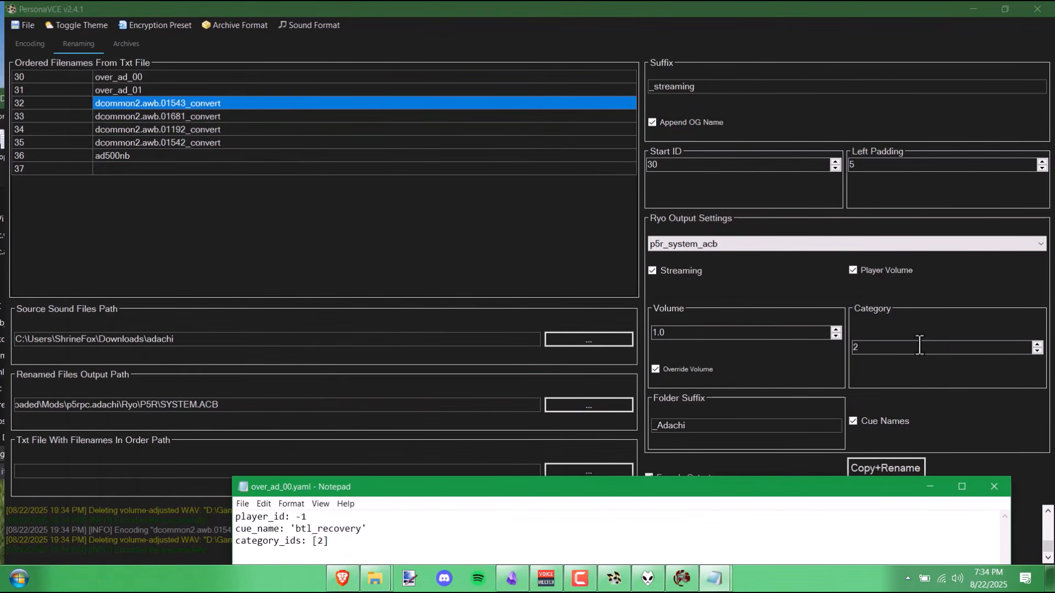
left_click_drag(784, 489, 555, 176)
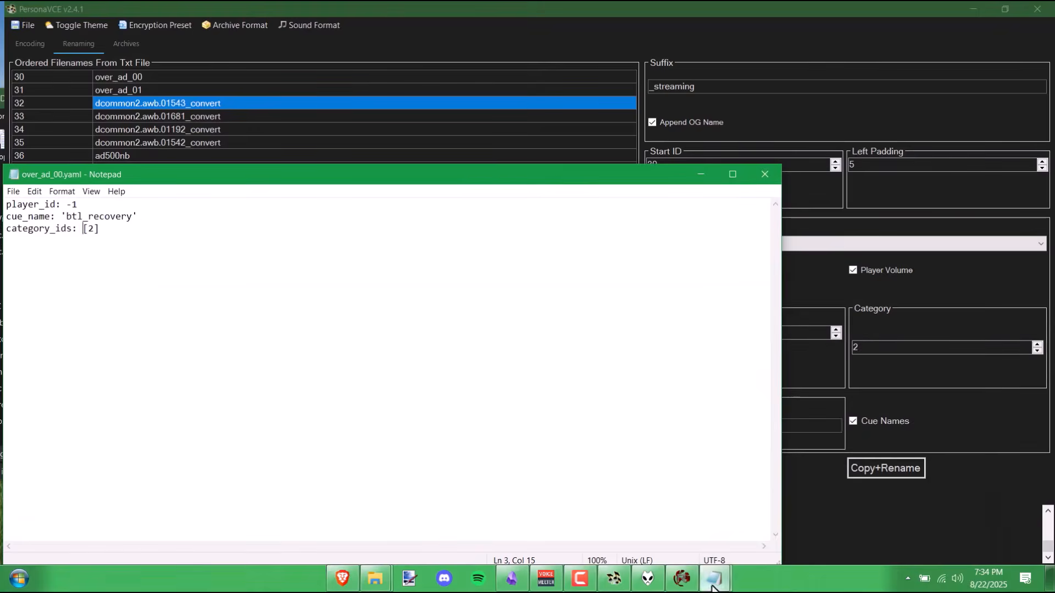
- Check categories.txt for 2,voice, then close it and over_ad_00.yaml
mouse_move(713, 586)
left_click(643, 522)
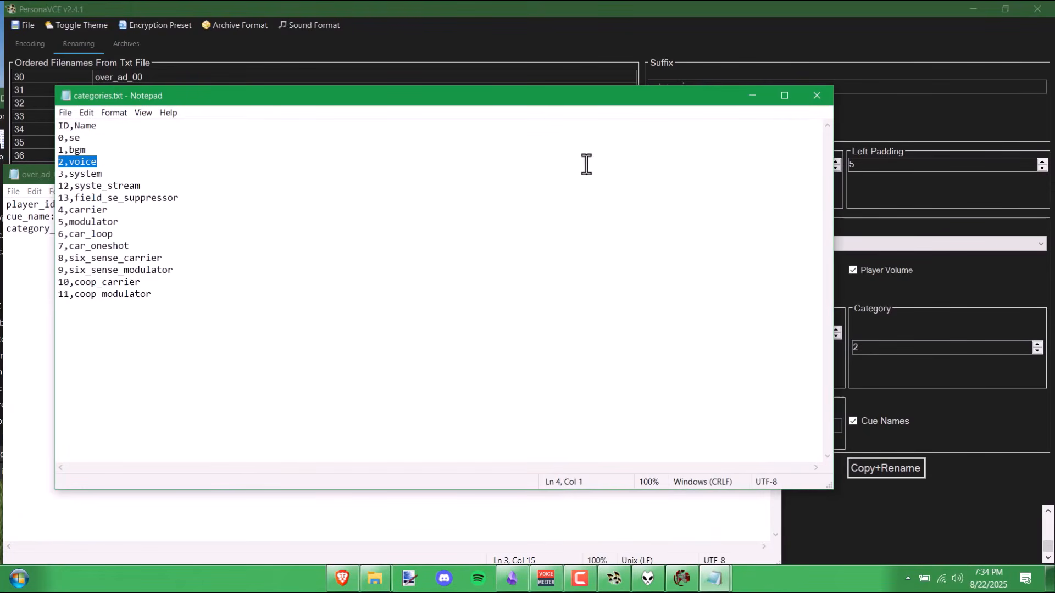
left_click(821, 99)
left_click(760, 182)
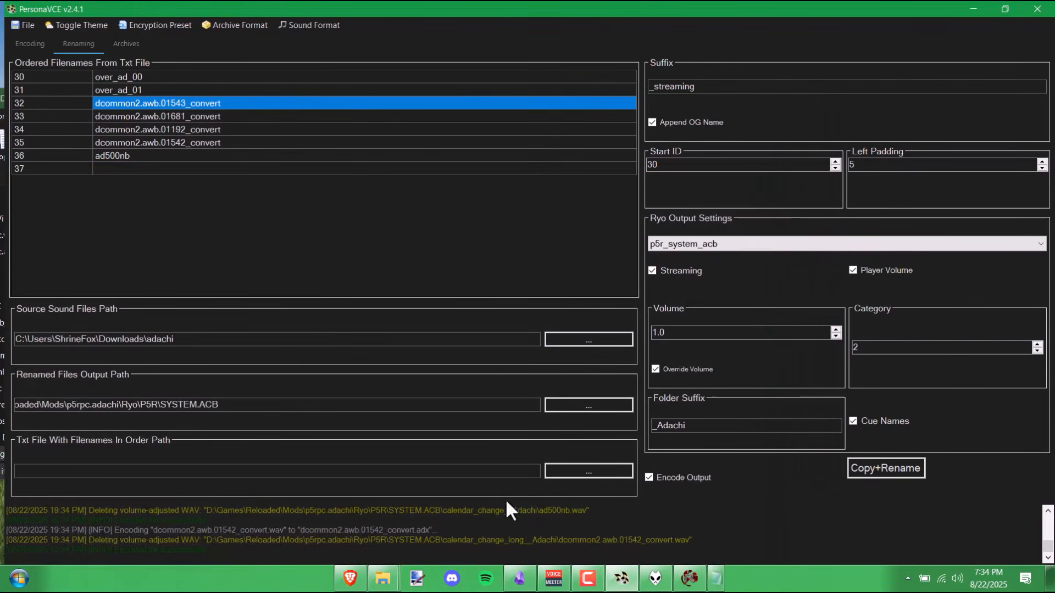
- Bring the mod files window forward and open btl_shield_Adachi from the SYSTEM.ACB folder
mouse_move(392, 578)
left_click(459, 525)
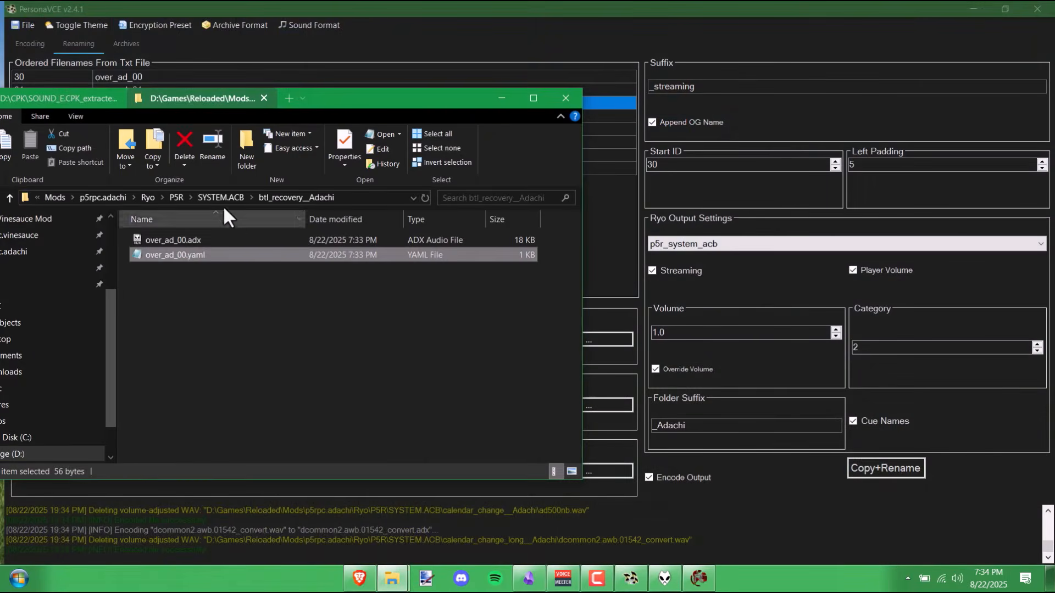
left_click(215, 196)
double_click(221, 258)
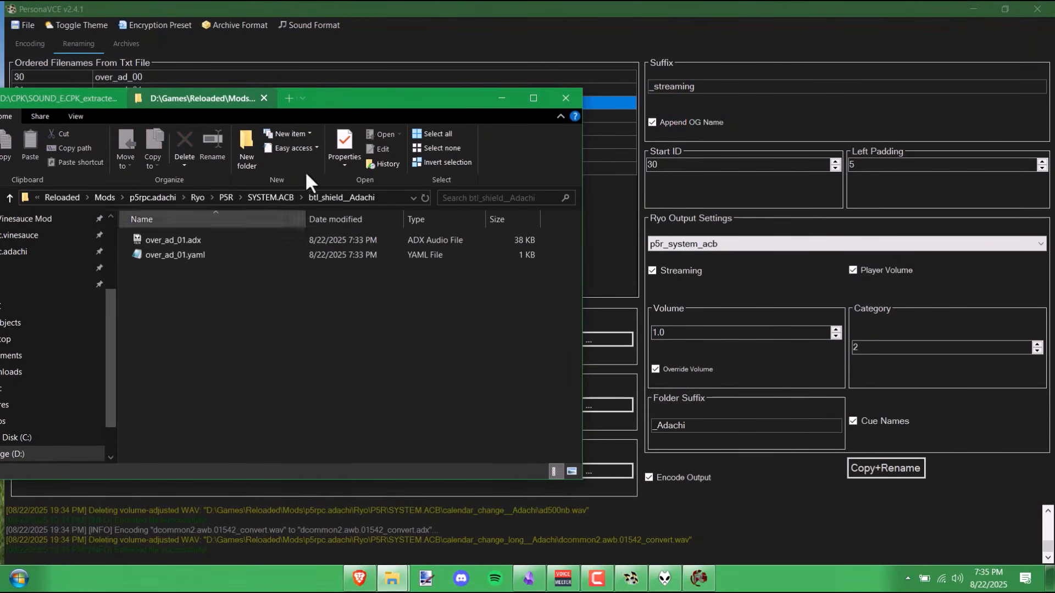
left_click_drag(437, 94, 506, 80)
left_click_drag(410, 258, 399, 211)
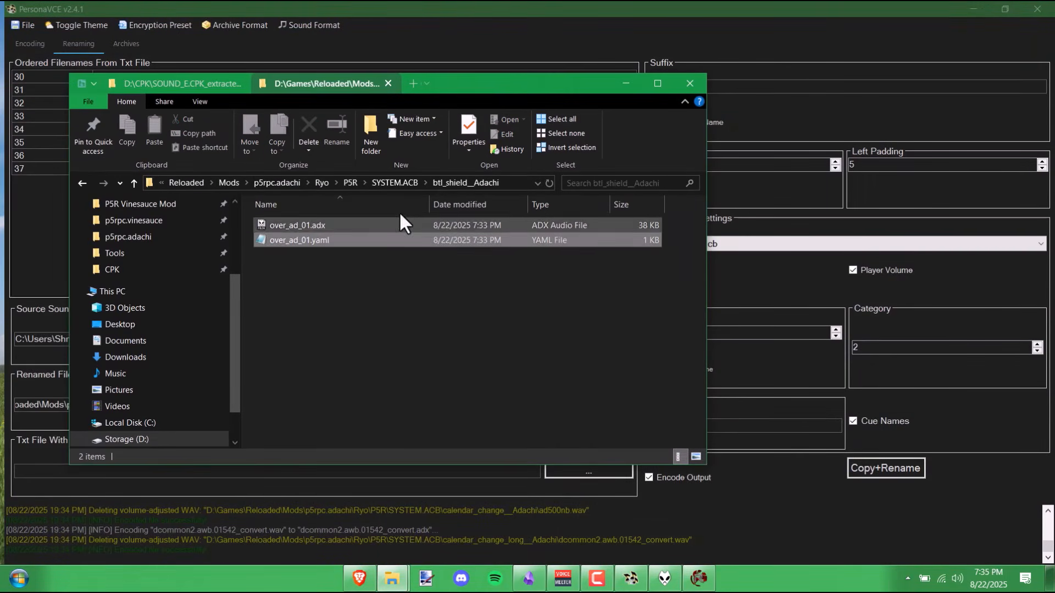
- Compare btl_recovery_Adachi and btl_shield_Adachi, ending in btl_recovery_Adachi with over_ad_00.yaml selected
left_click(408, 182)
double_click(345, 226)
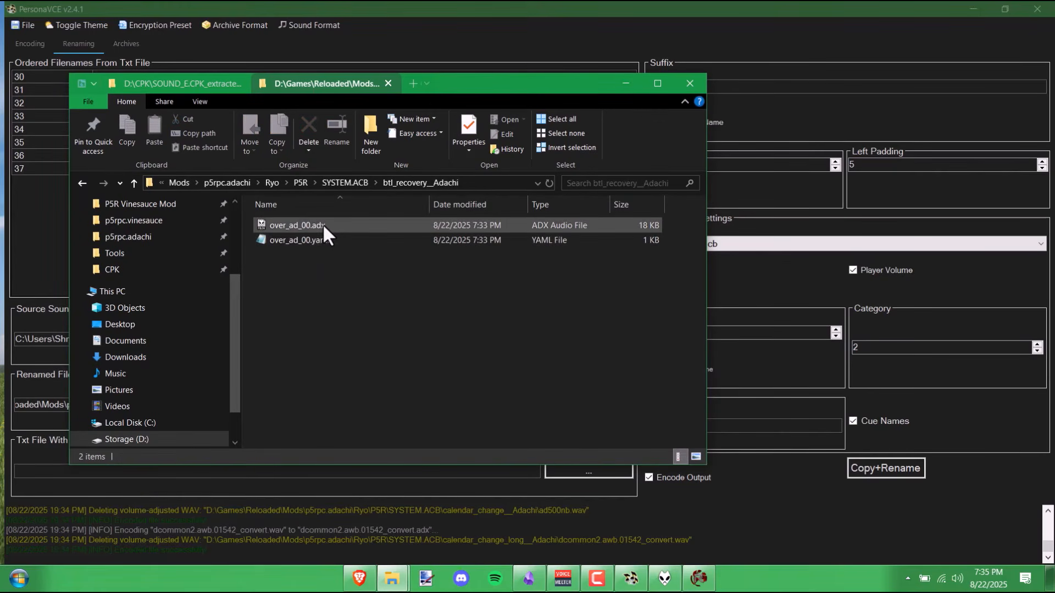
left_click(352, 182)
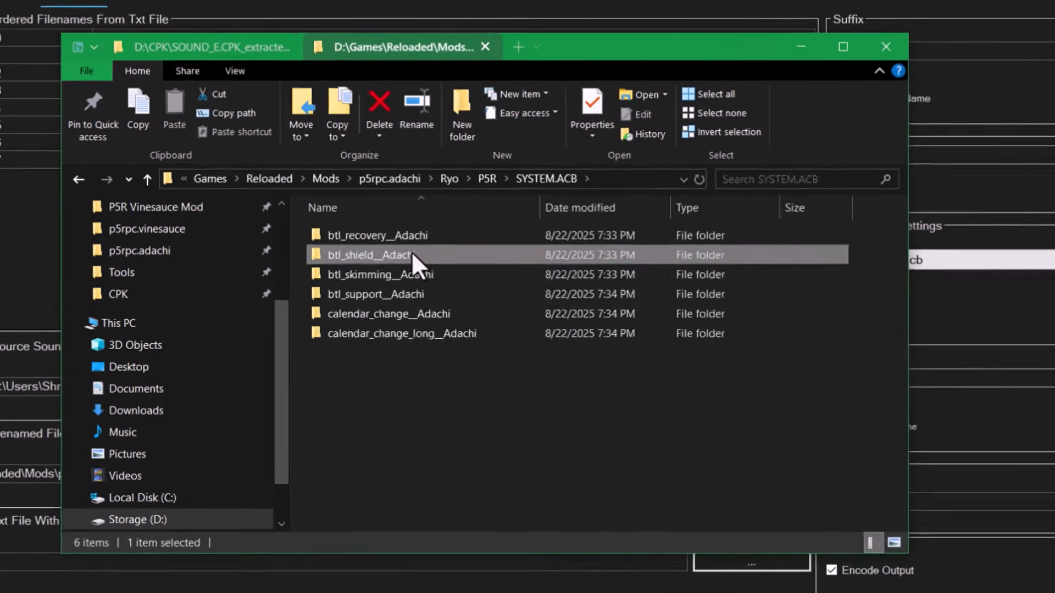
double_click(330, 241)
left_click(399, 184)
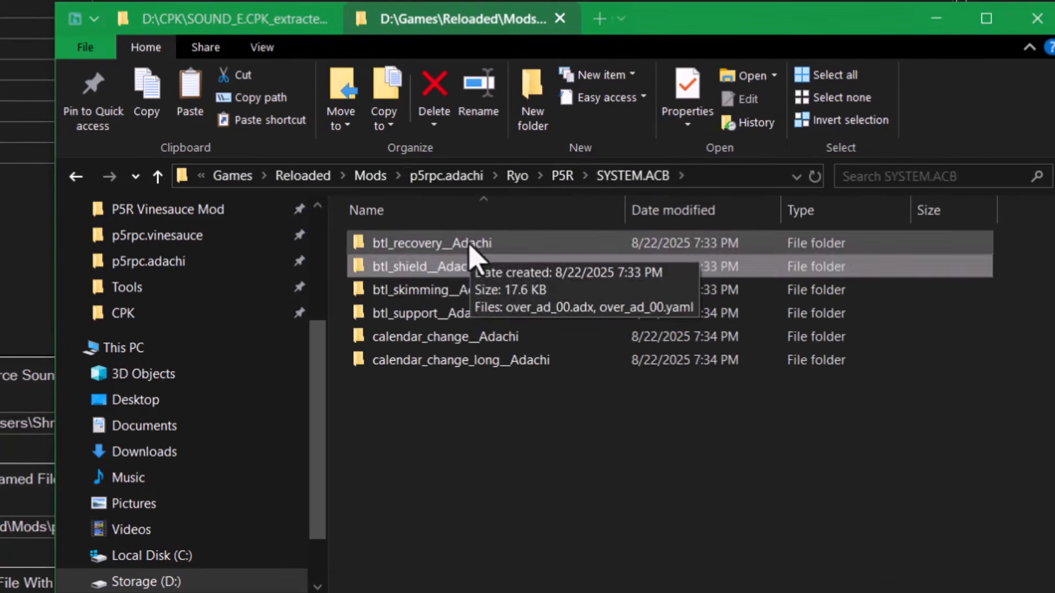
double_click(476, 247)
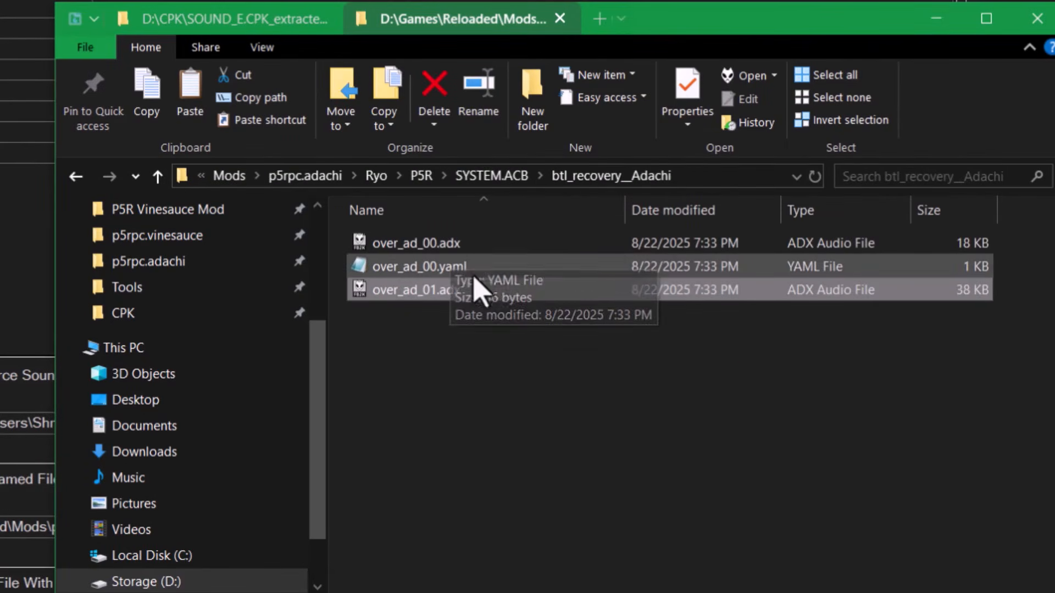
left_click(466, 268)
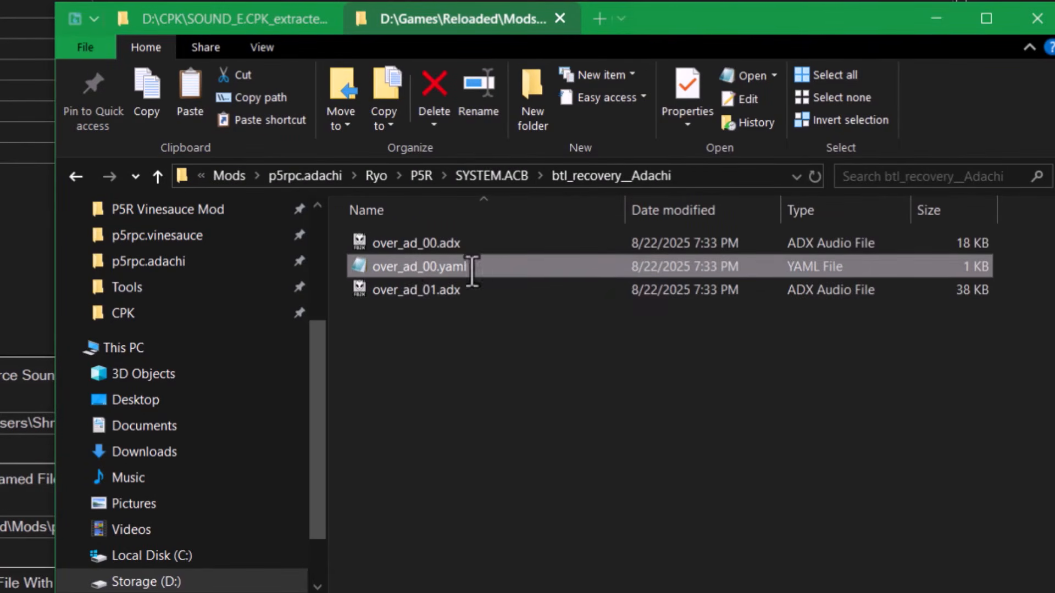
- Rename over_ad_00.yaml to config.yaml
key("F2")
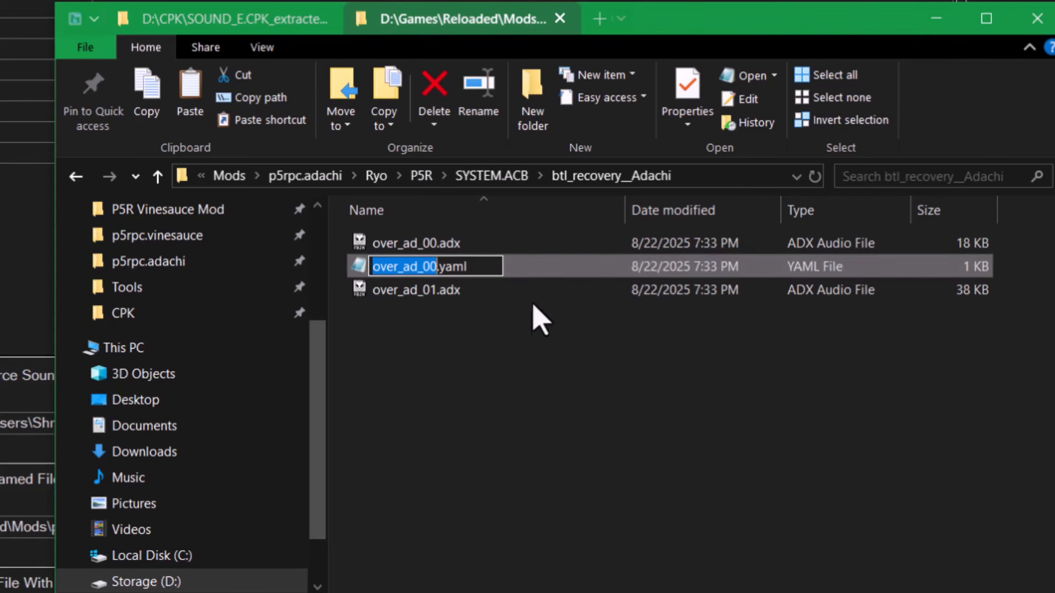
type("config")
key("Return")
key("F2")
type("confi")
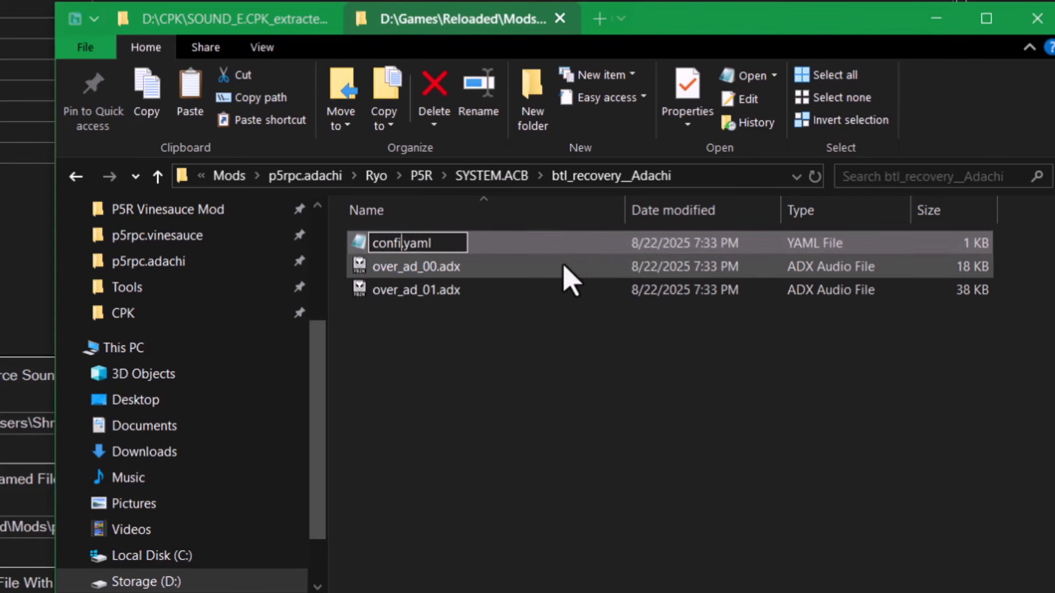
type("g")
key("Return")
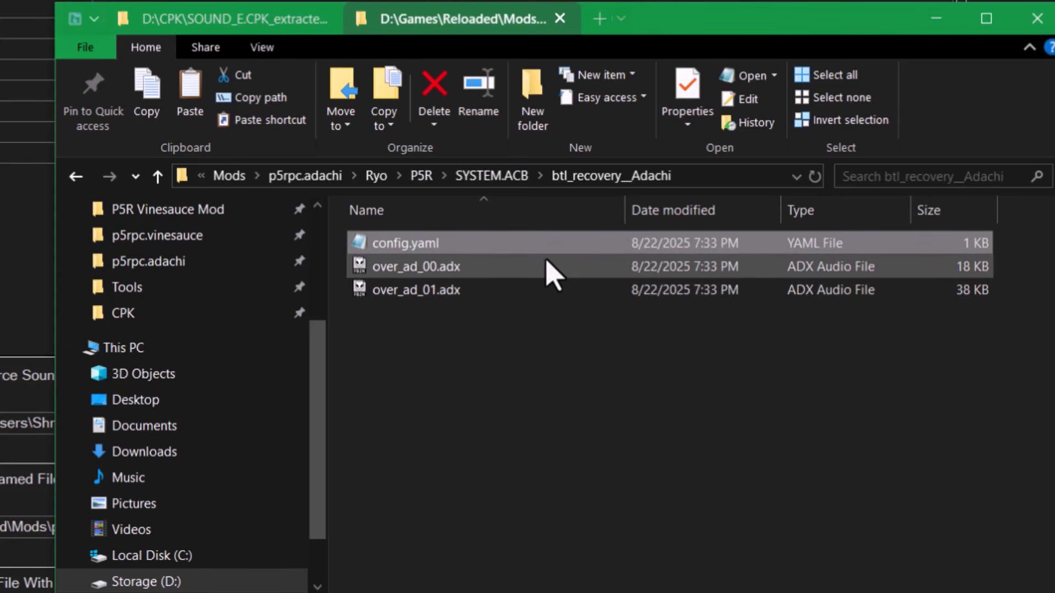
- Review the folder's config.yaml, over_ad_00.adx and over_ad_01.adx files
left_click(538, 271)
left_click(522, 304)
left_click(523, 293)
left_click(519, 269)
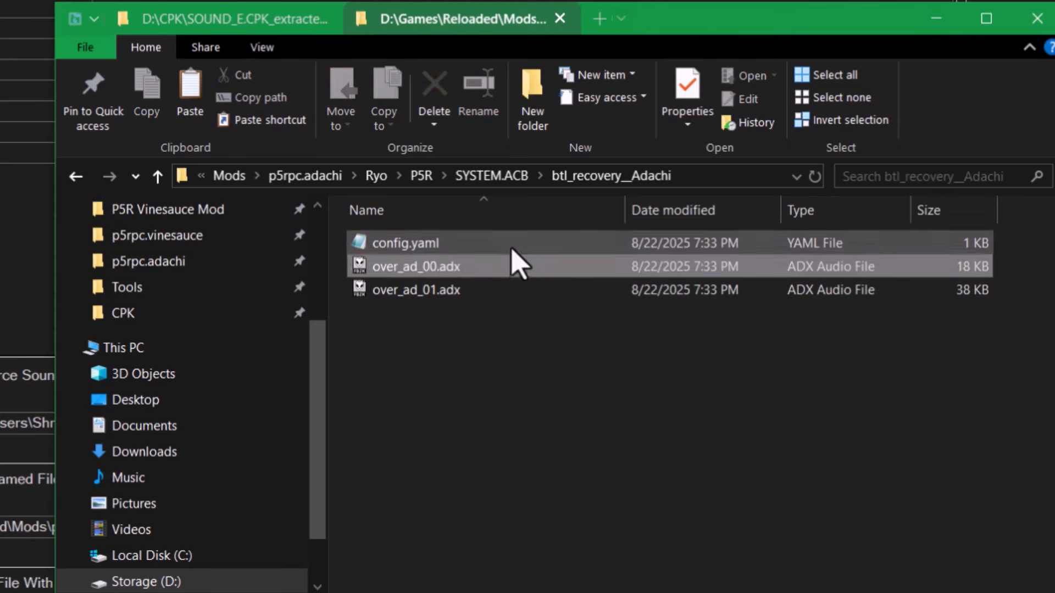
left_click(489, 242)
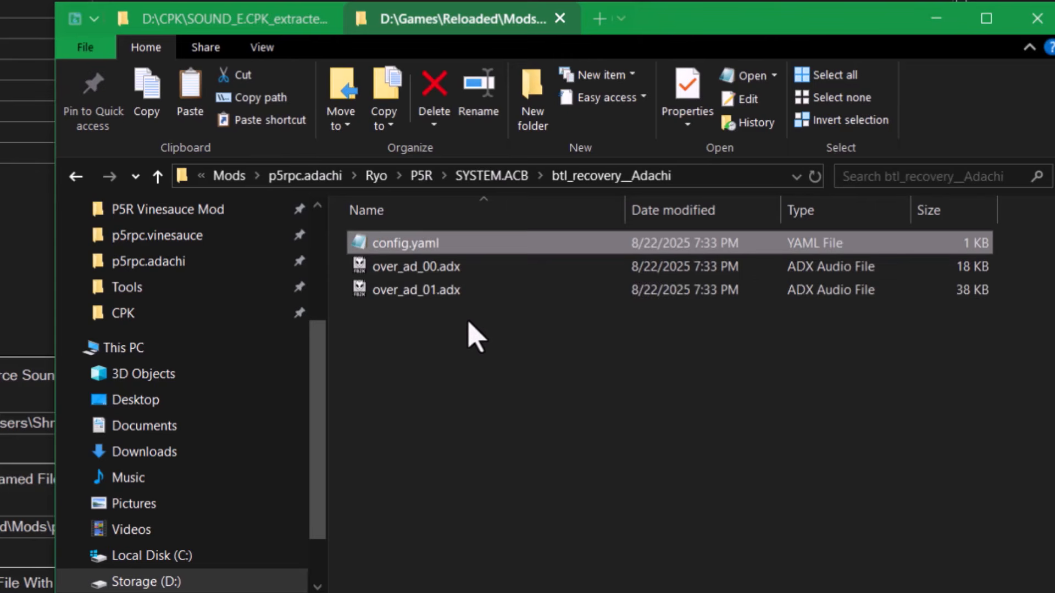
left_click(497, 346)
mouse_move(496, 337)
left_mouse_down()
mouse_move(466, 269)
mouse_move(514, 261)
left_mouse_up()
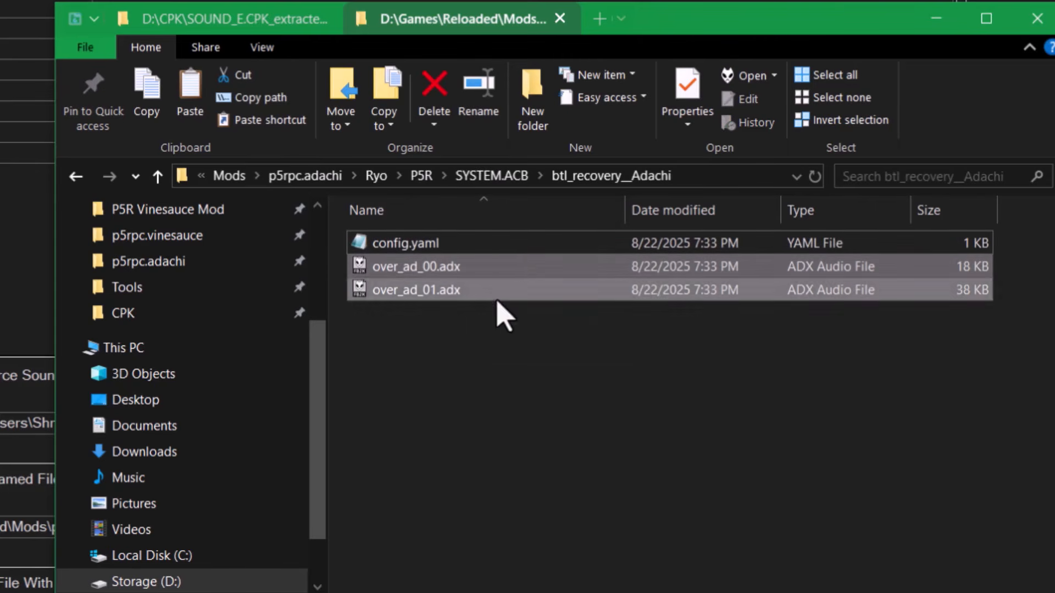
left_click(580, 357)
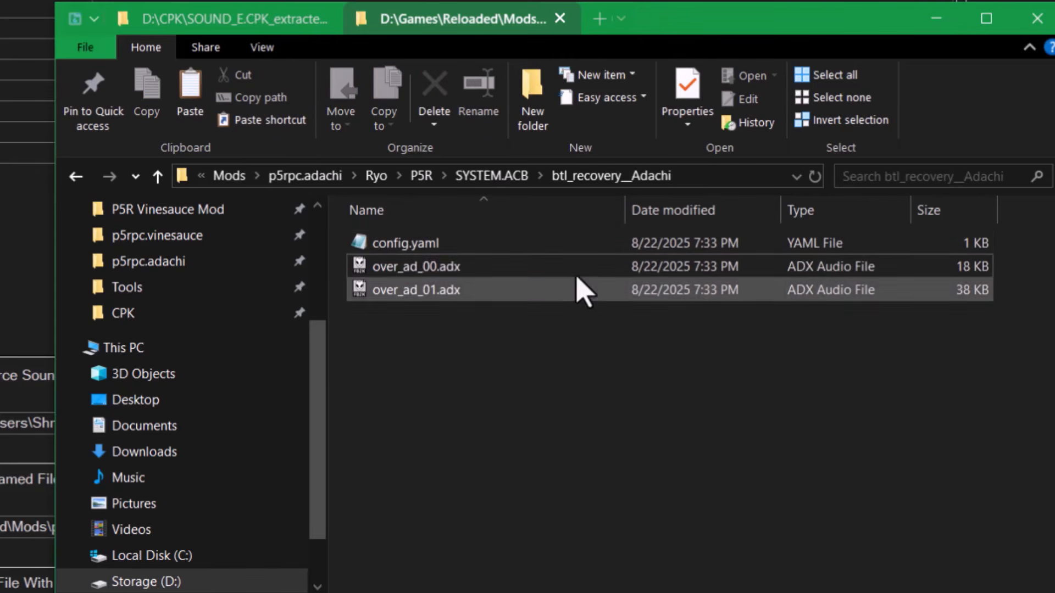
left_click(576, 274)
left_click(549, 348)
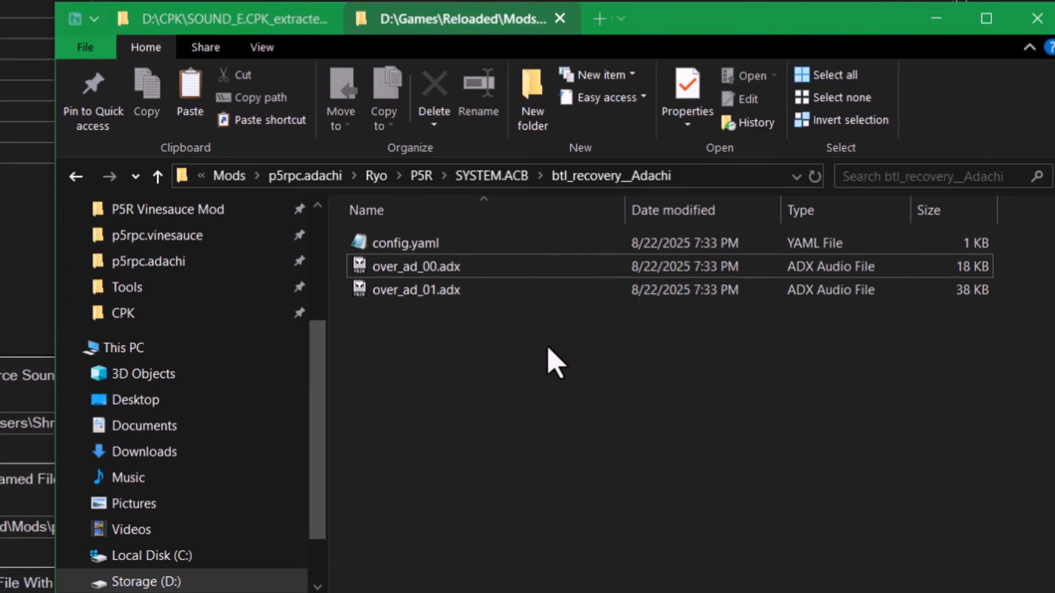
left_click(510, 269)
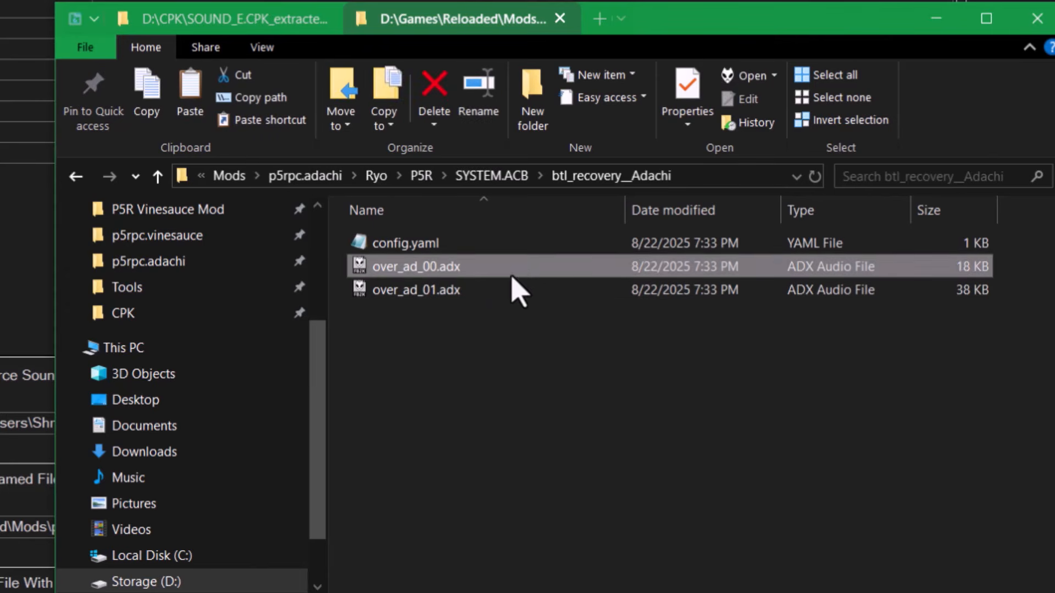
left_click(495, 292)
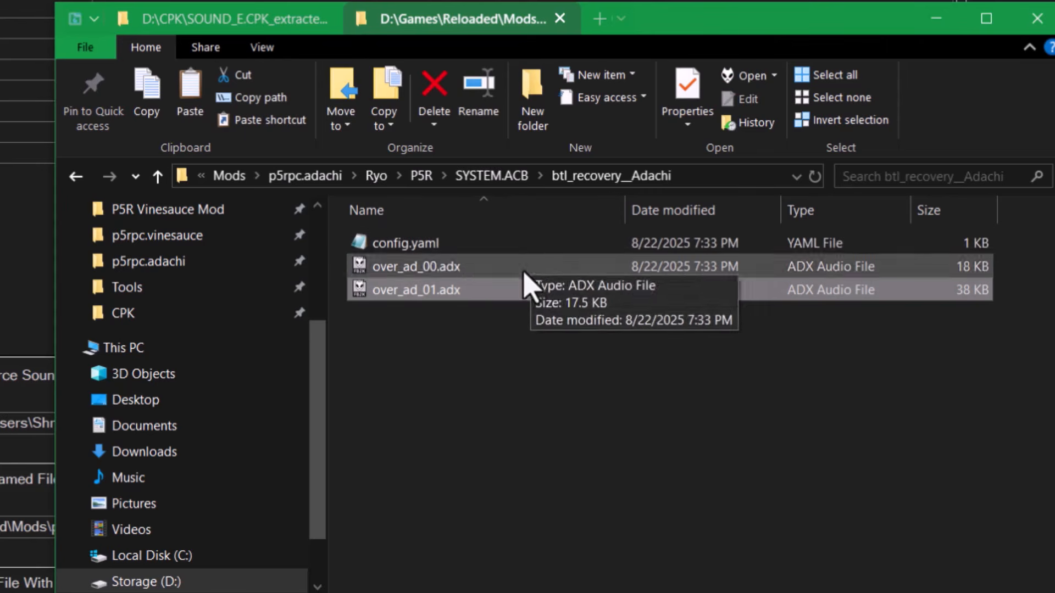
- Open btl_shield_Adachi, then switch to the P5R Adachi Mod Voices sheet at row 152
left_click(519, 177)
double_click(483, 269)
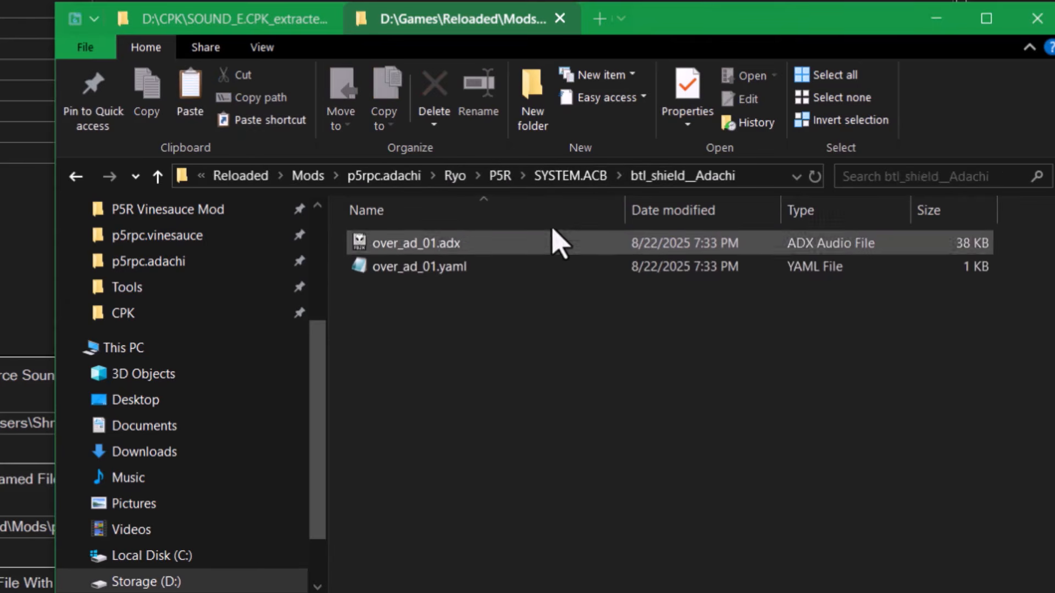
key("alt+Tab")
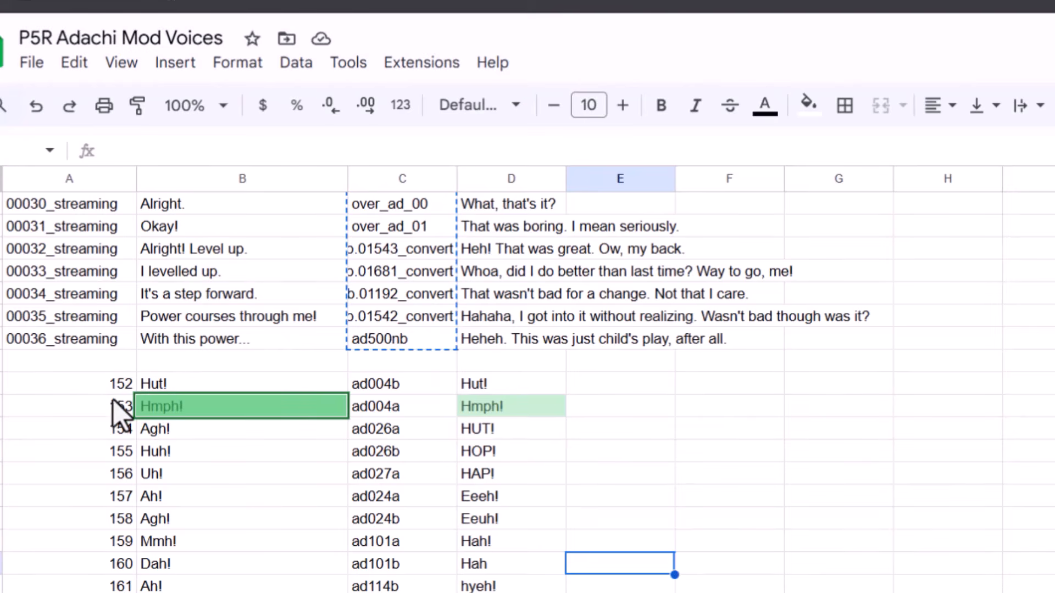
left_click(388, 385)
- Copy column A from row 152 down, then select column C names from ad004b downward
key("Left")
key("Left")
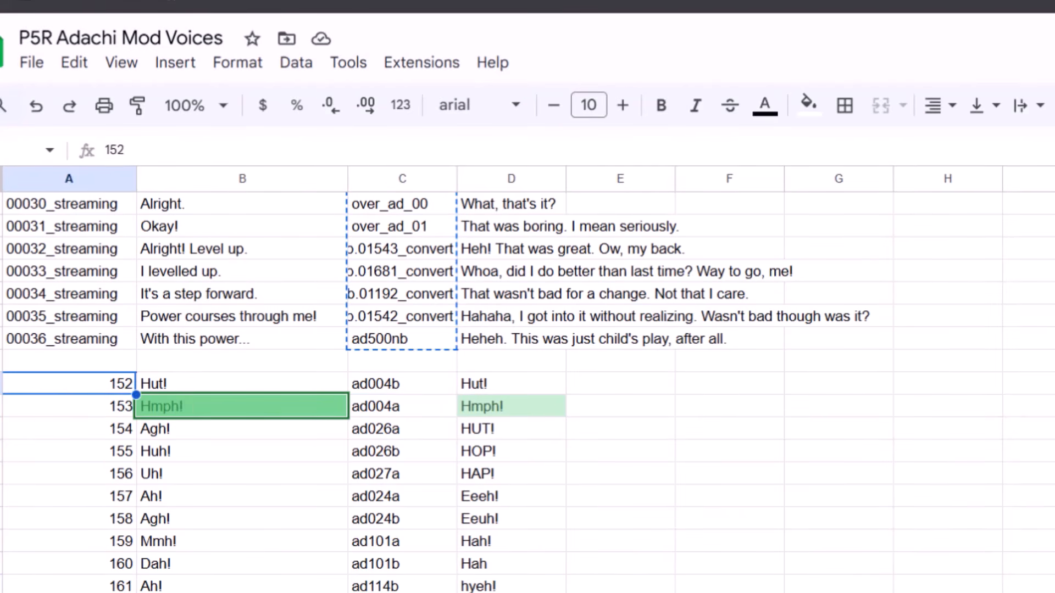
key("ctrl+shift+Down")
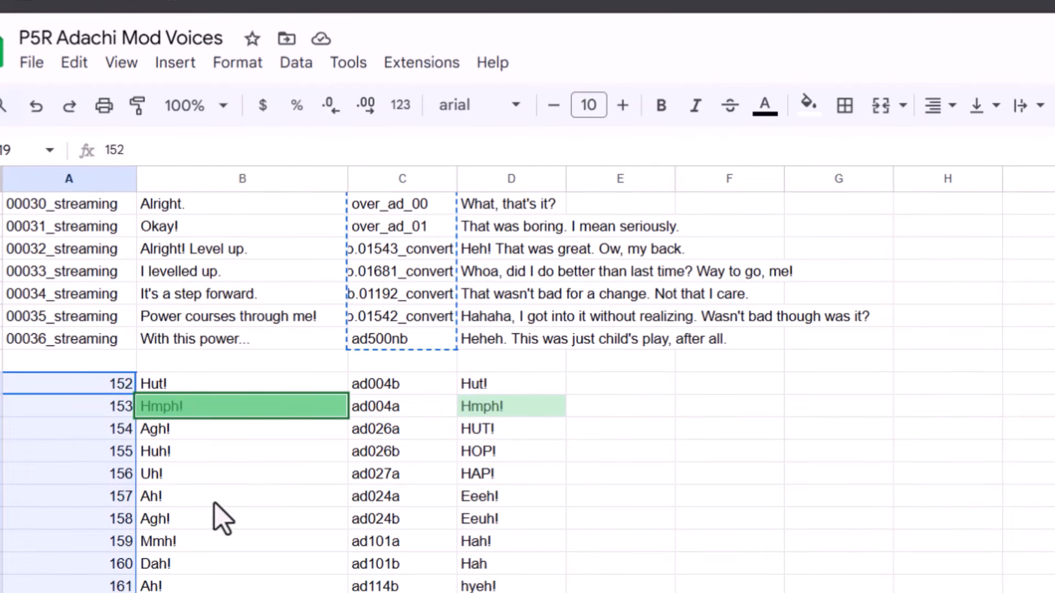
left_click(392, 381)
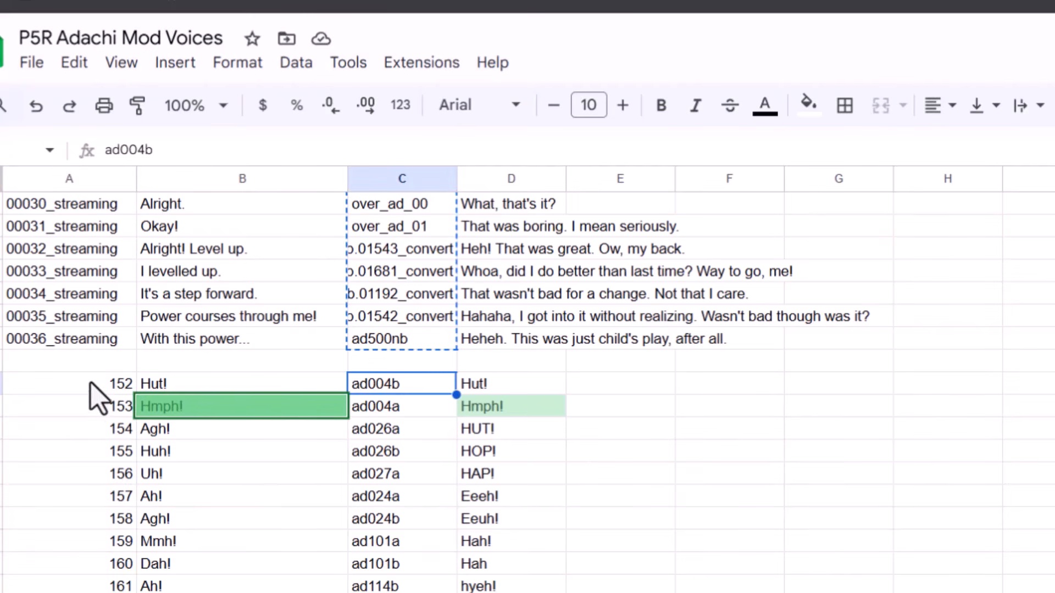
left_click(119, 322)
key("ctrl+shift+Down")
key("ctrl+c")
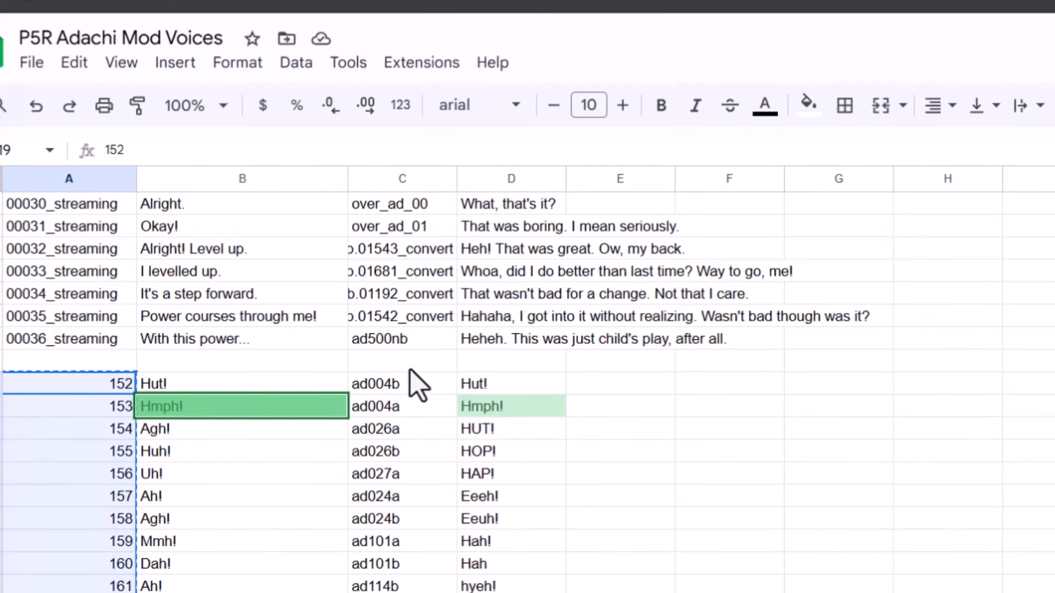
left_click(404, 387)
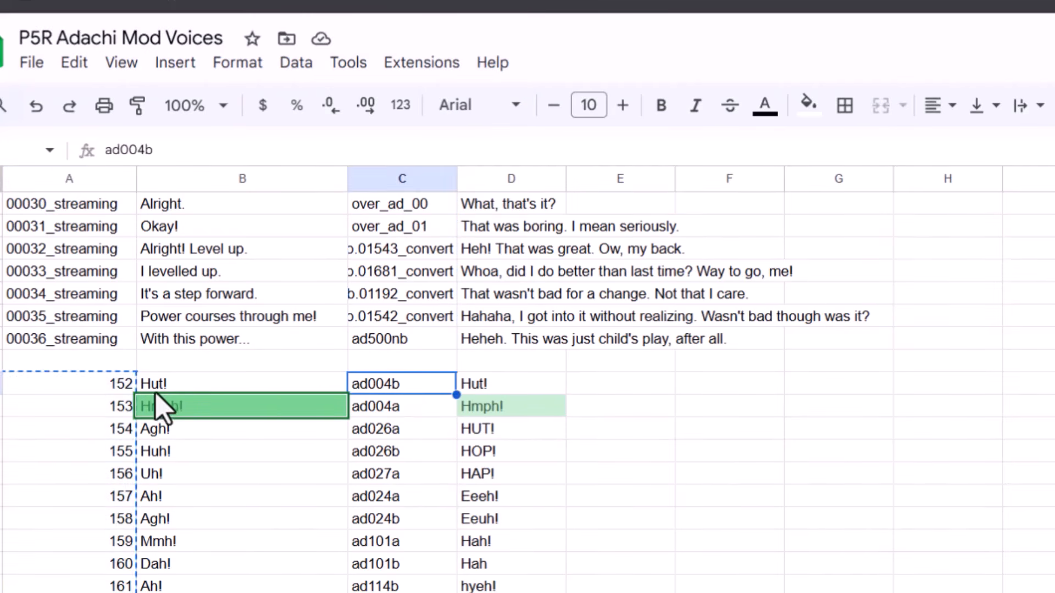
key("ctrl+shift+Down")
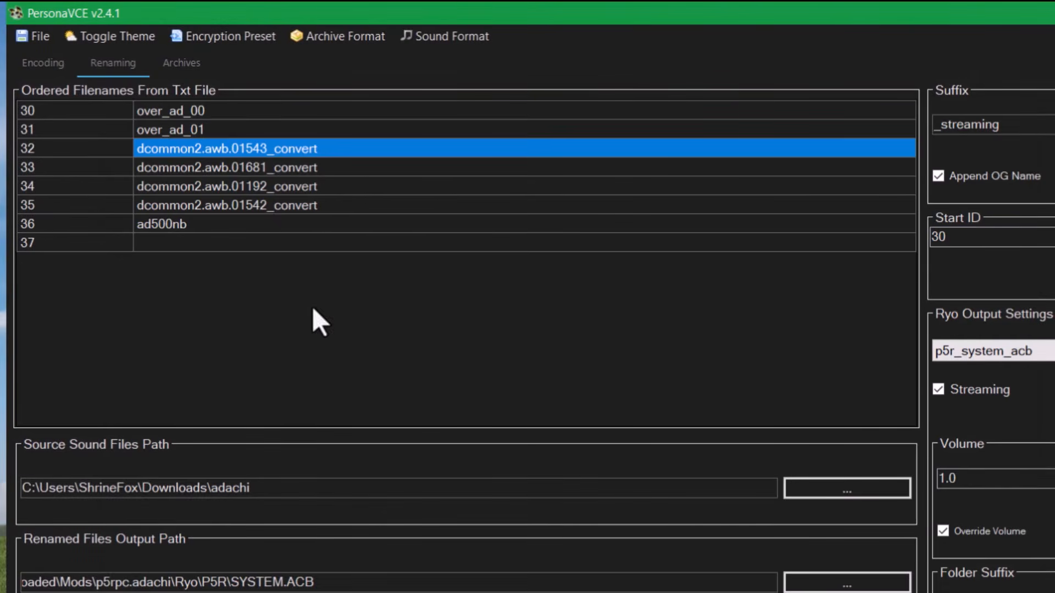
- Paste the copied file names into the rename list, select Start ID, and disable streaming
key("ctrl+v")
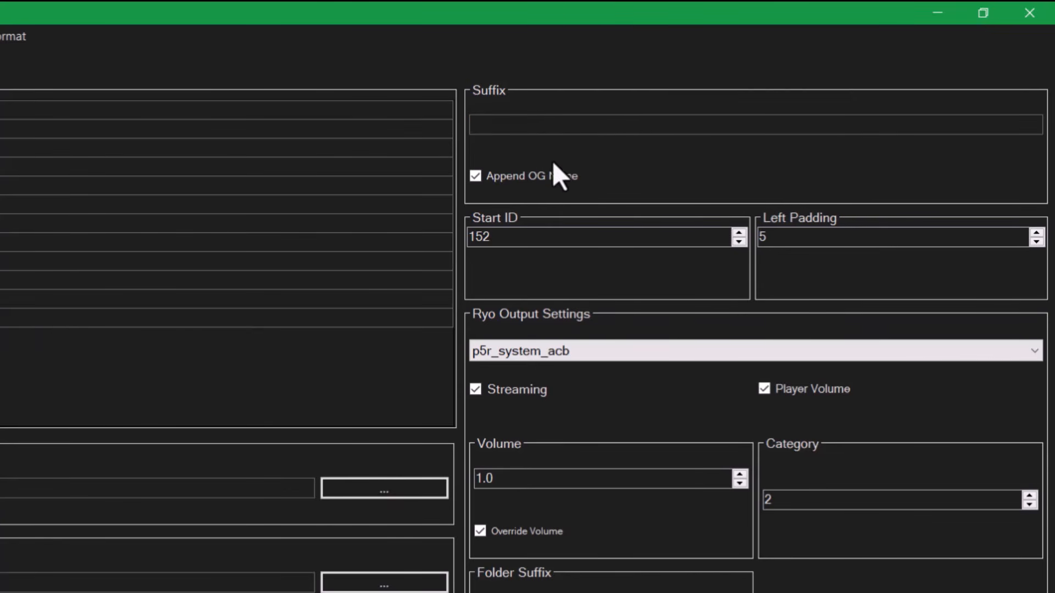
left_click(532, 238)
left_click(533, 378)
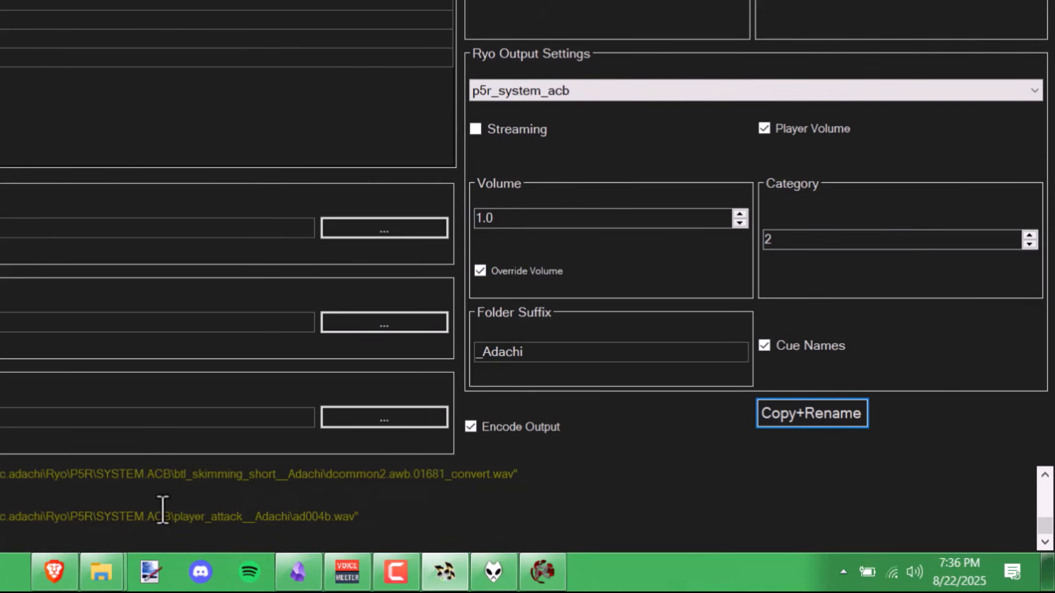
- Bring the SYSTEM.ACB folder forward and check player_attack__Adachi before returning to SYSTEM.ACB
mouse_move(102, 571)
left_click(307, 544)
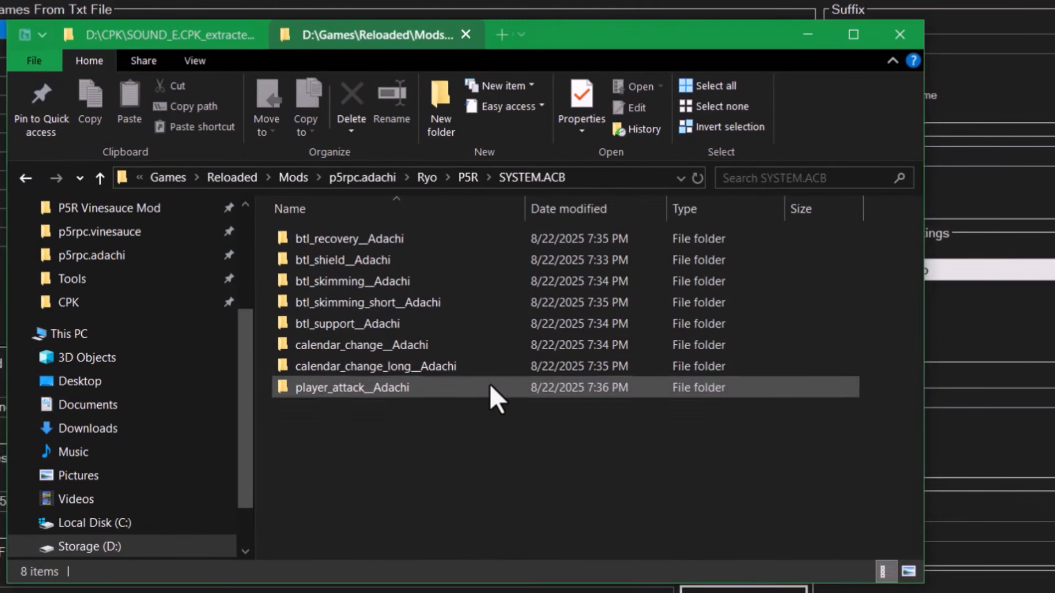
double_click(489, 386)
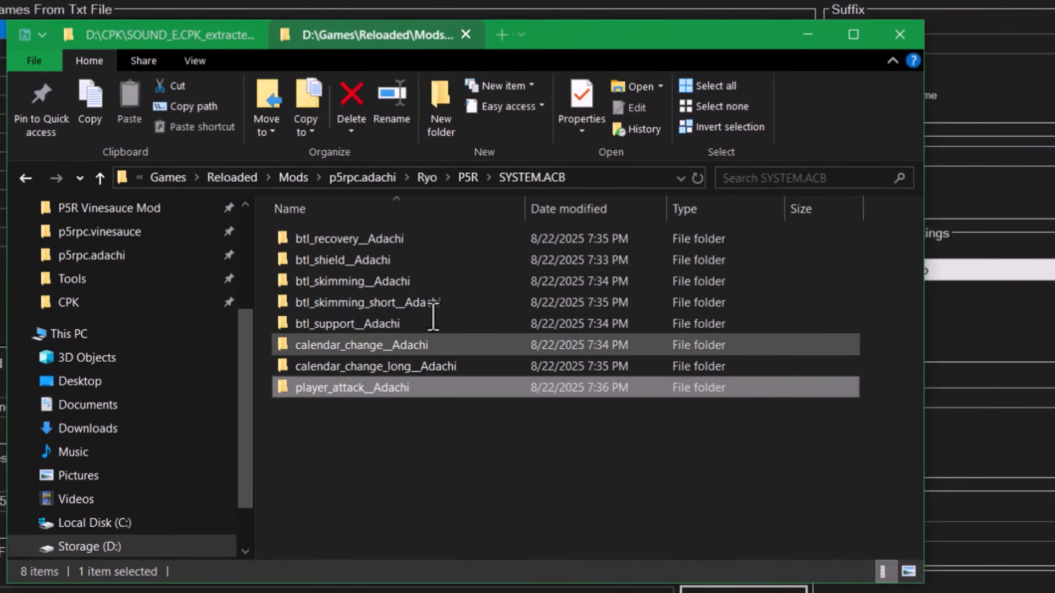
key("alt+Left")
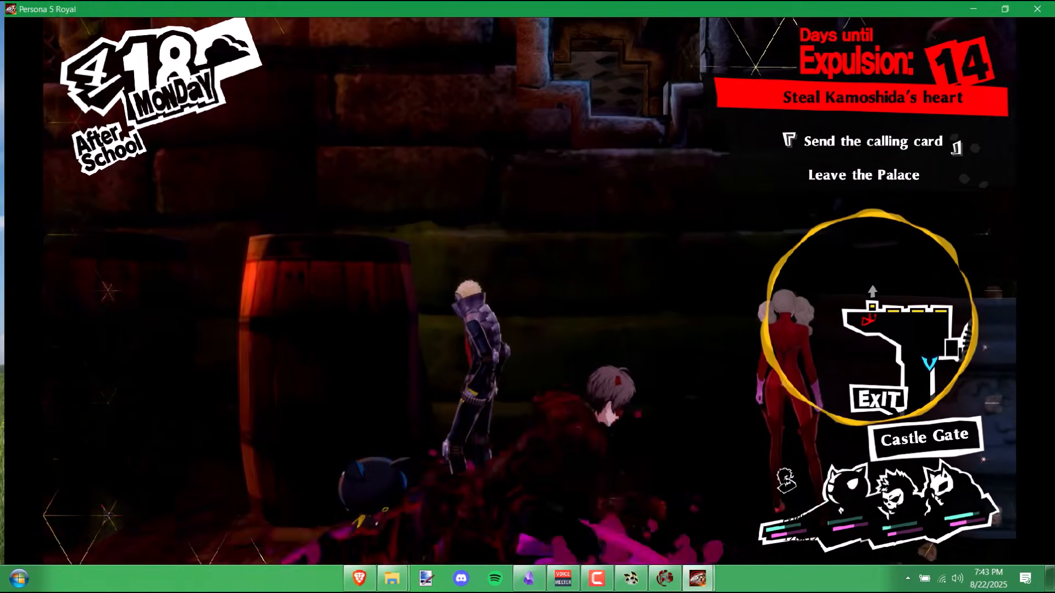
- Snap the Ryo console to the screen's right half and the game to the left half
key("super")
left_click(393, 578)
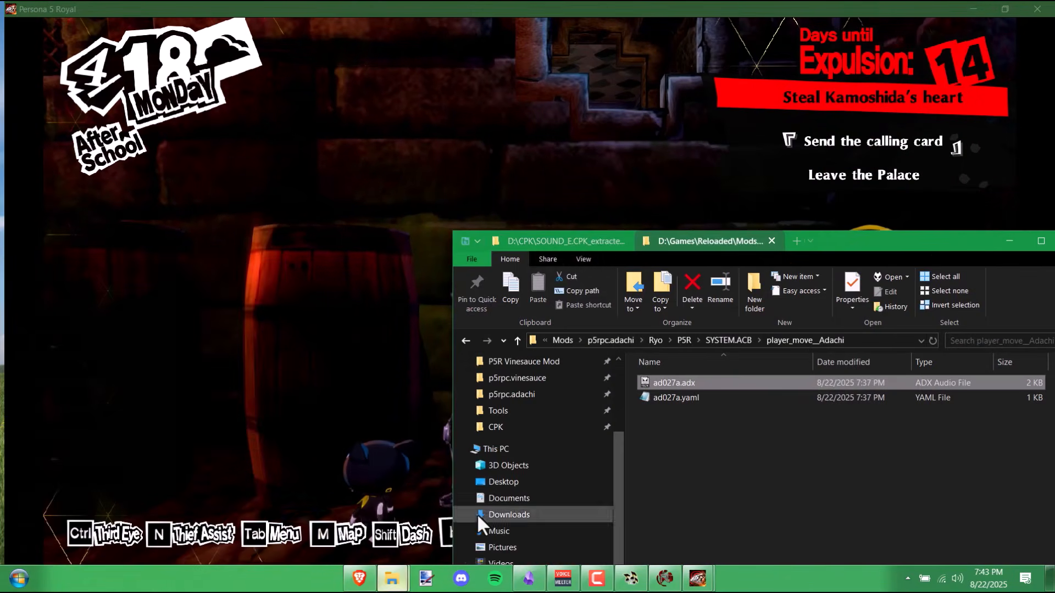
key("alt+Tab")
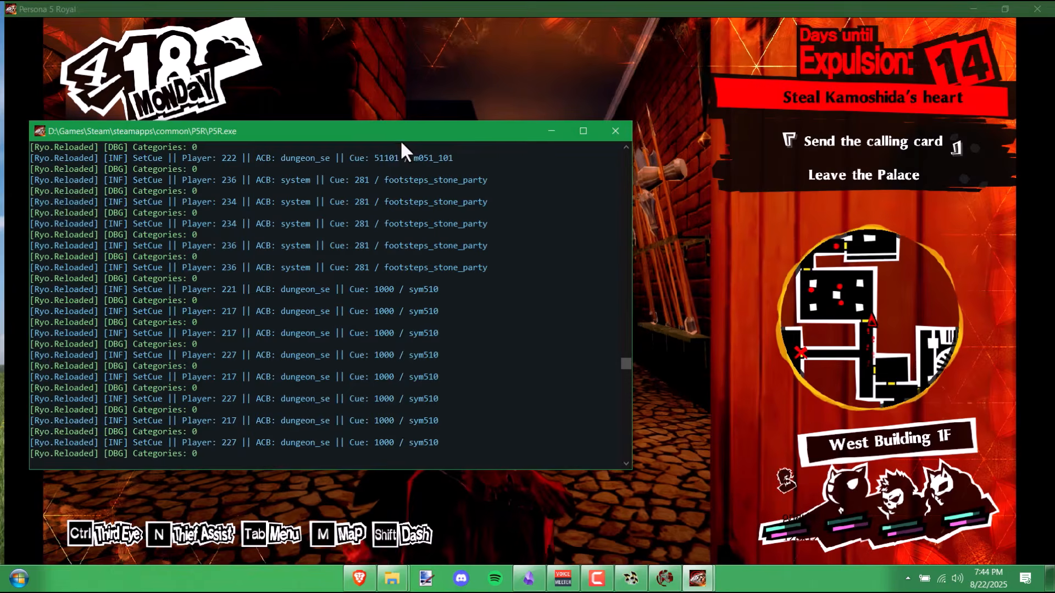
left_click_drag(400, 139, 1052, 132)
left_click(157, 169)
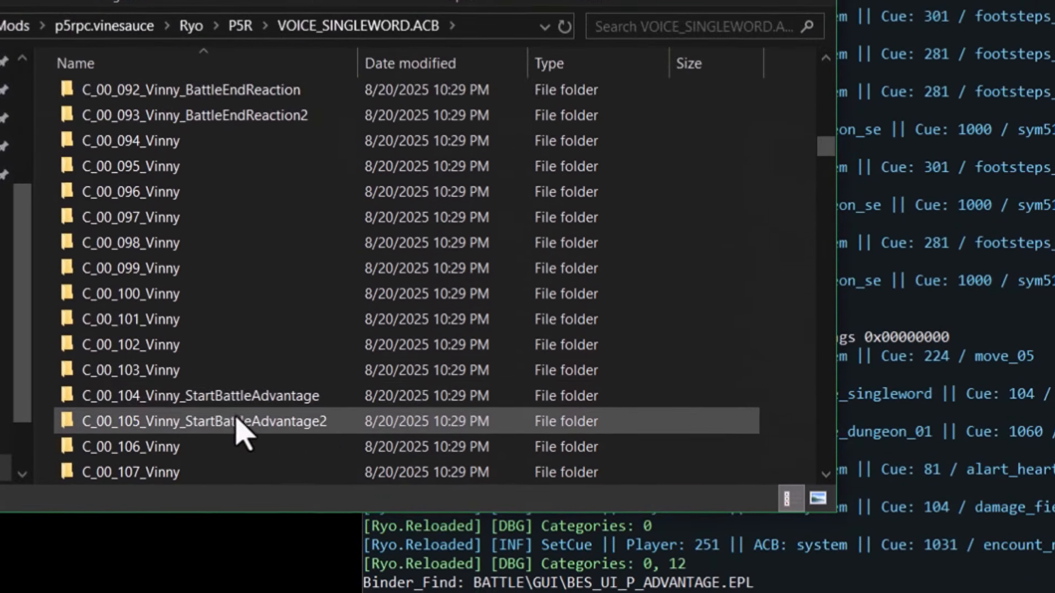
- Set PersonaVCE's Ryo output to p5r_voice_singleword_acb
left_click(52, 300)
scroll(134, 295, "down", 1)
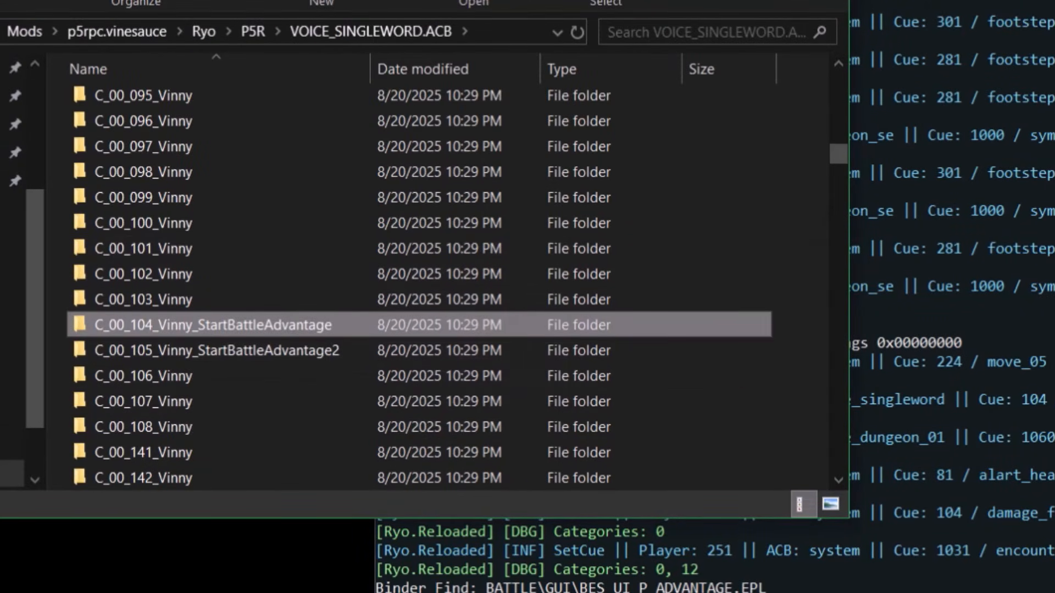
key("alt+Tab")
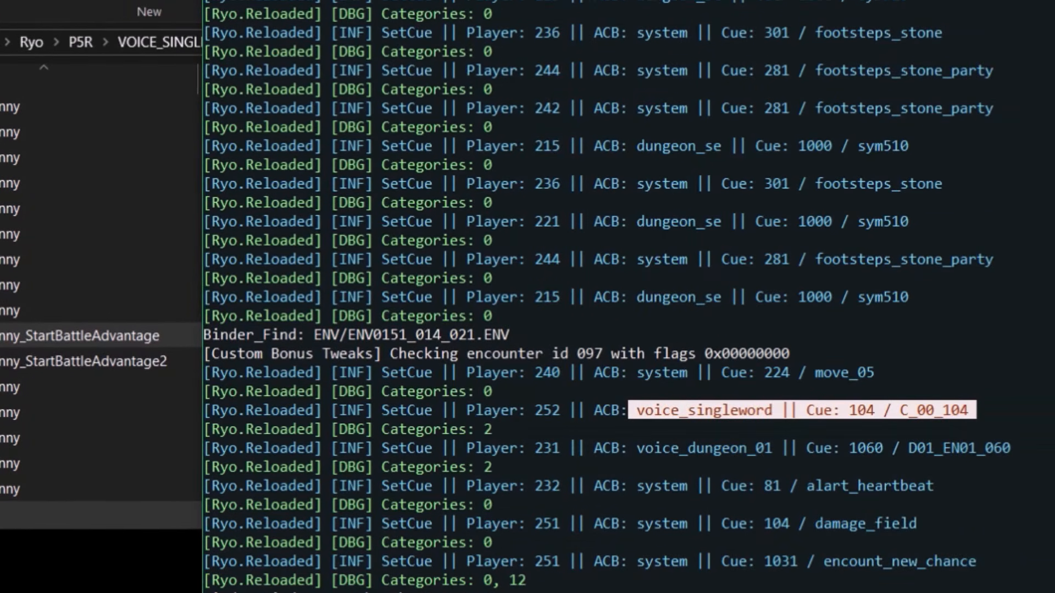
left_click(378, 588)
left_click(589, 106)
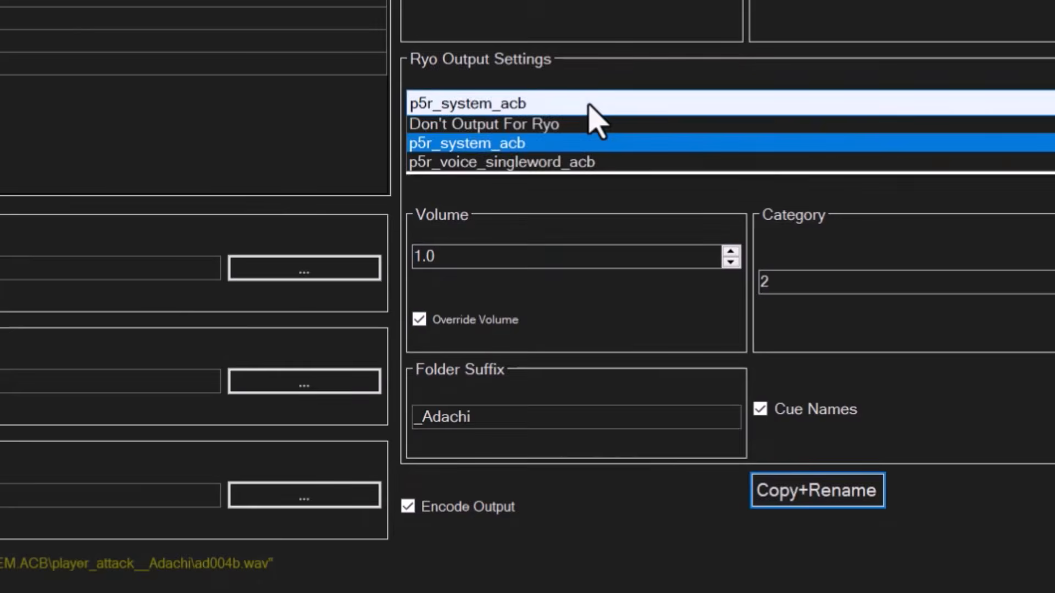
left_click(584, 165)
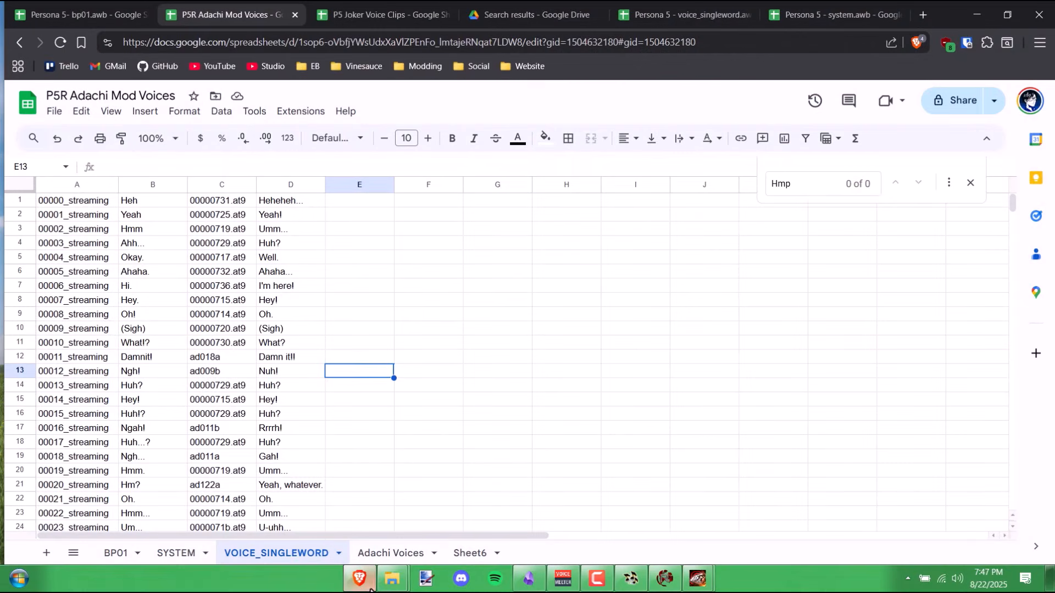
- Open the C_00_104_Vinny_StartBattleAdvantage folder and bring up config.yaml's actions
left_click(361, 580)
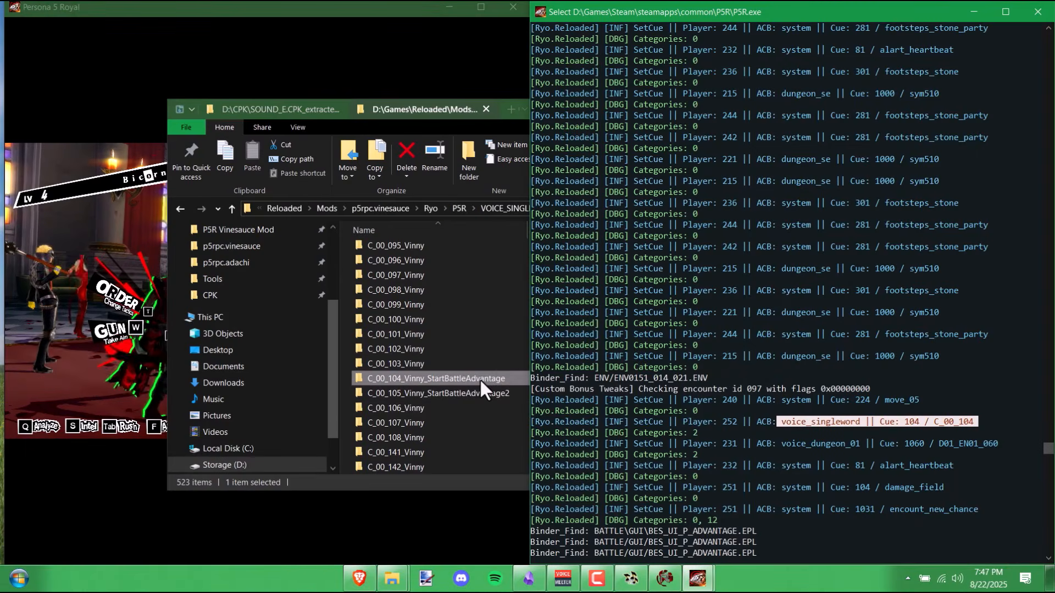
left_click(477, 378)
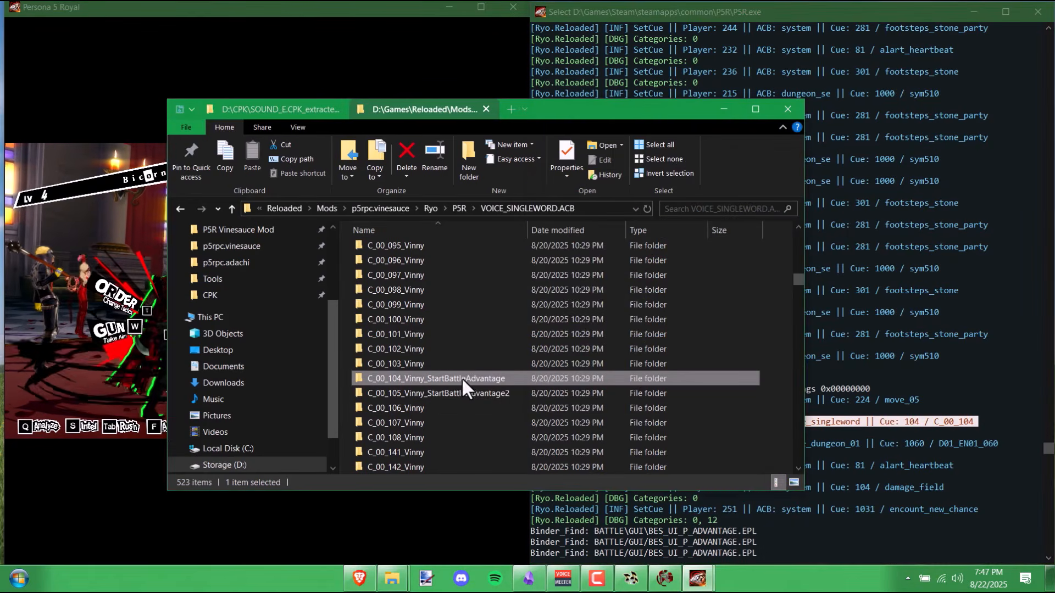
double_click(431, 378)
right_click(418, 370)
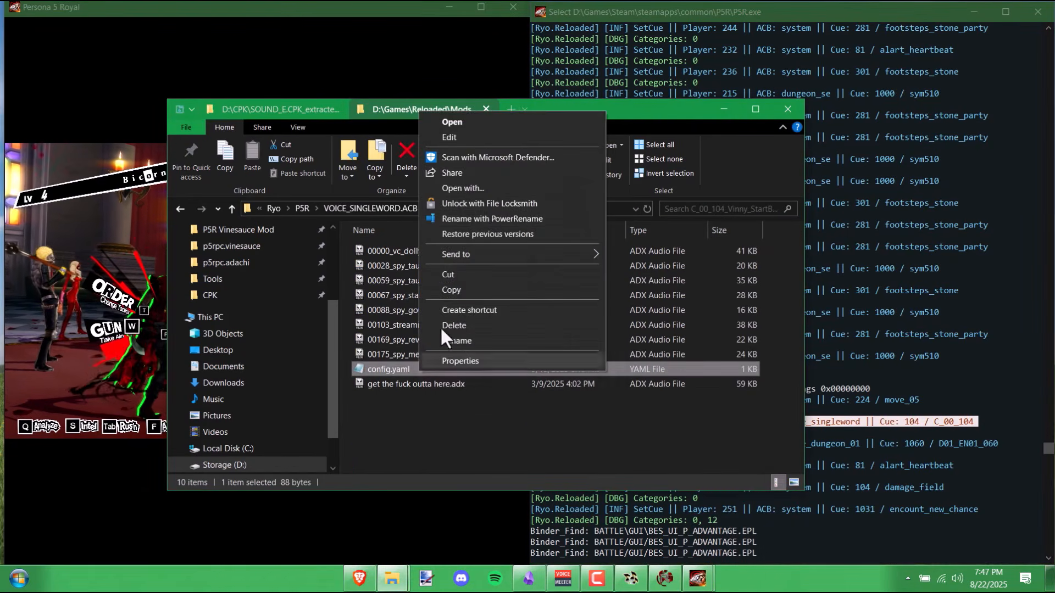
left_click(477, 137)
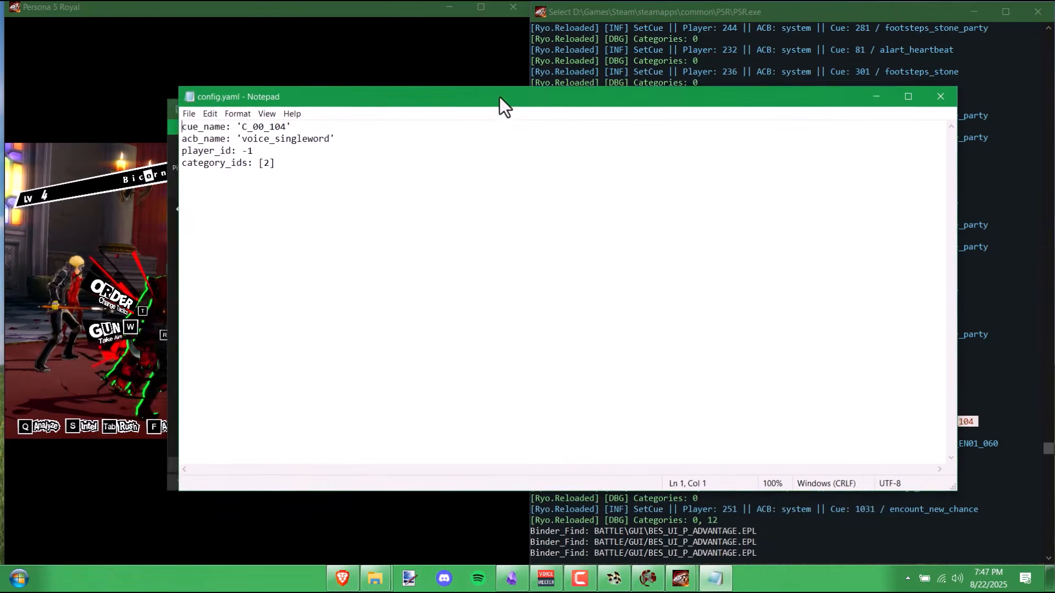
left_click_drag(499, 97, 420, 88)
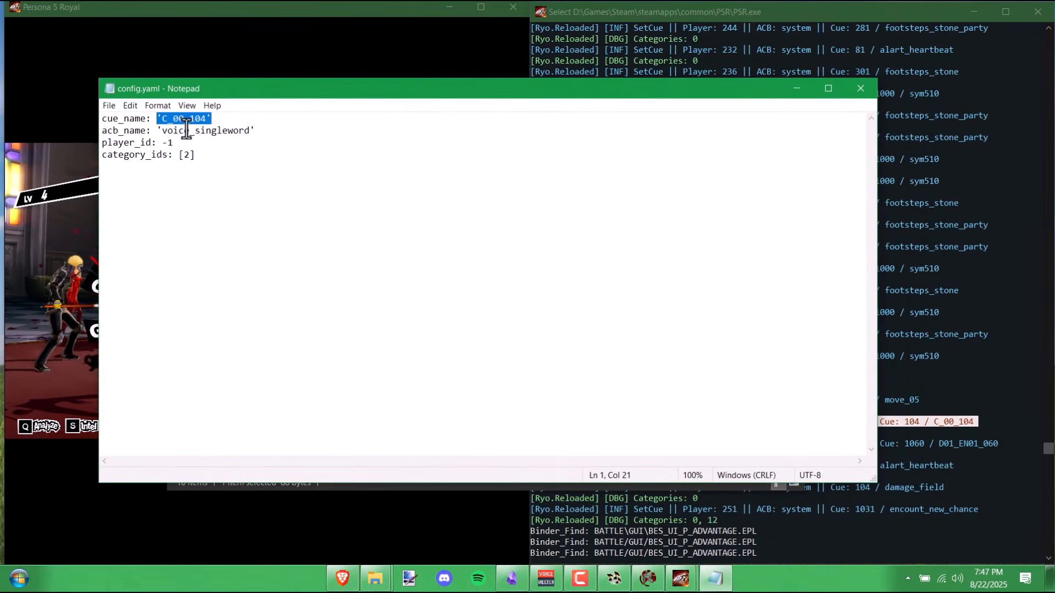
left_click_drag(876, 230, 733, 233)
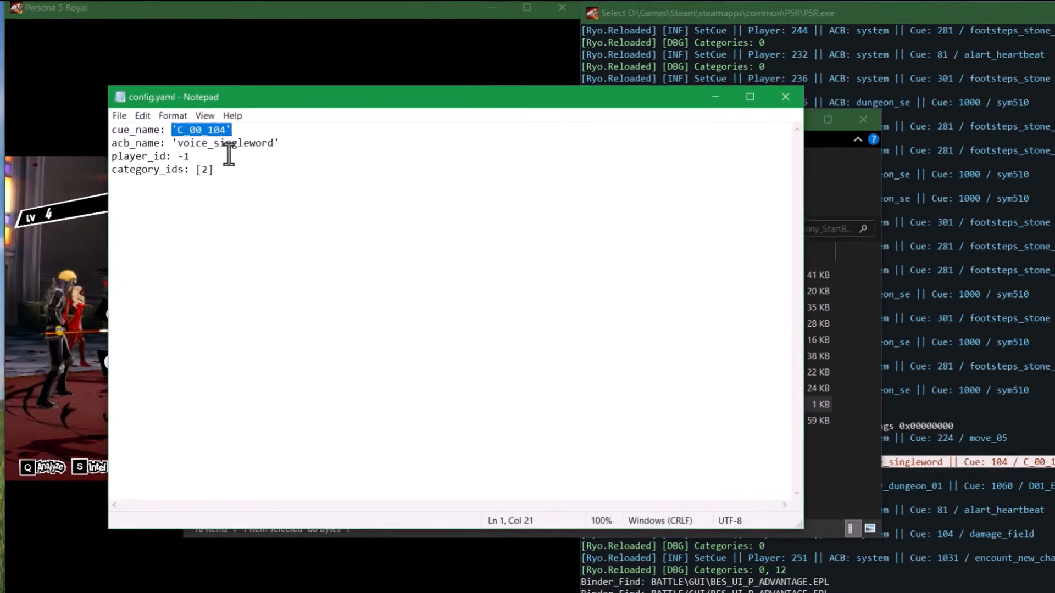
left_click(204, 118)
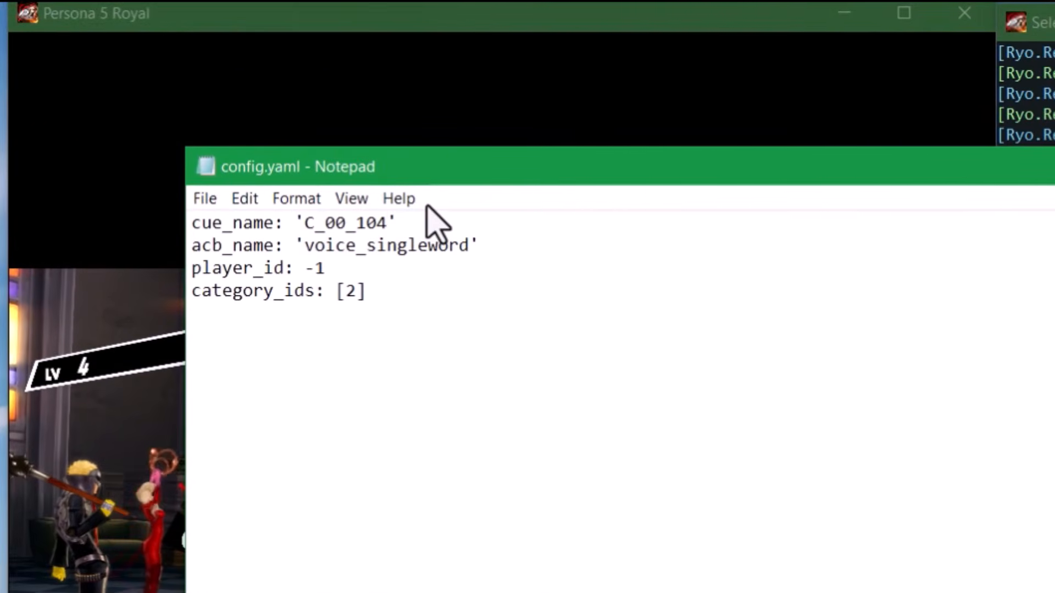
key("BackSpace")
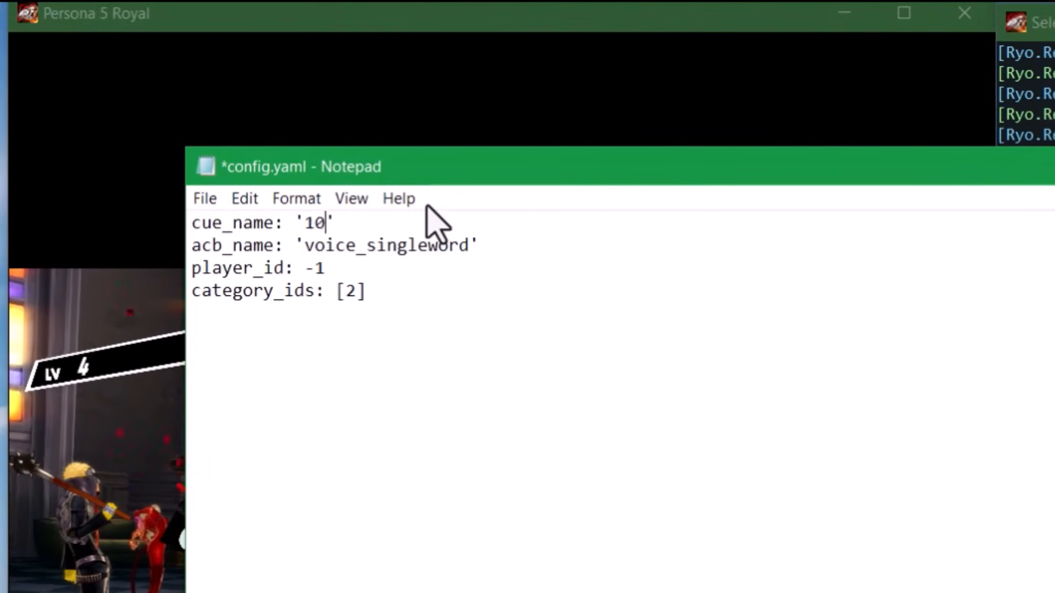
type("4.cue")
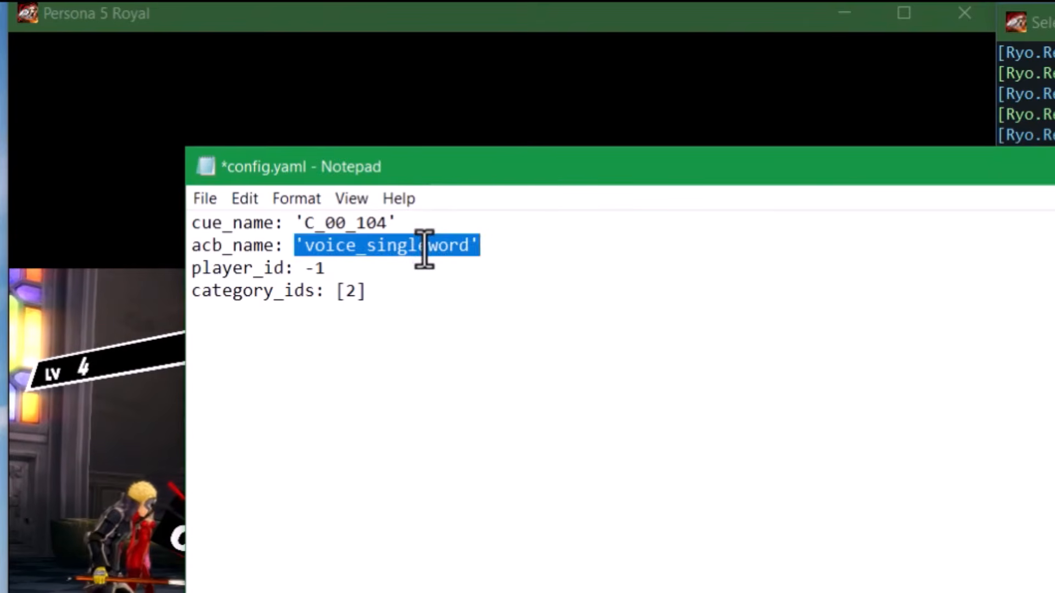
left_click(440, 250)
left_click(383, 276)
left_click(194, 283)
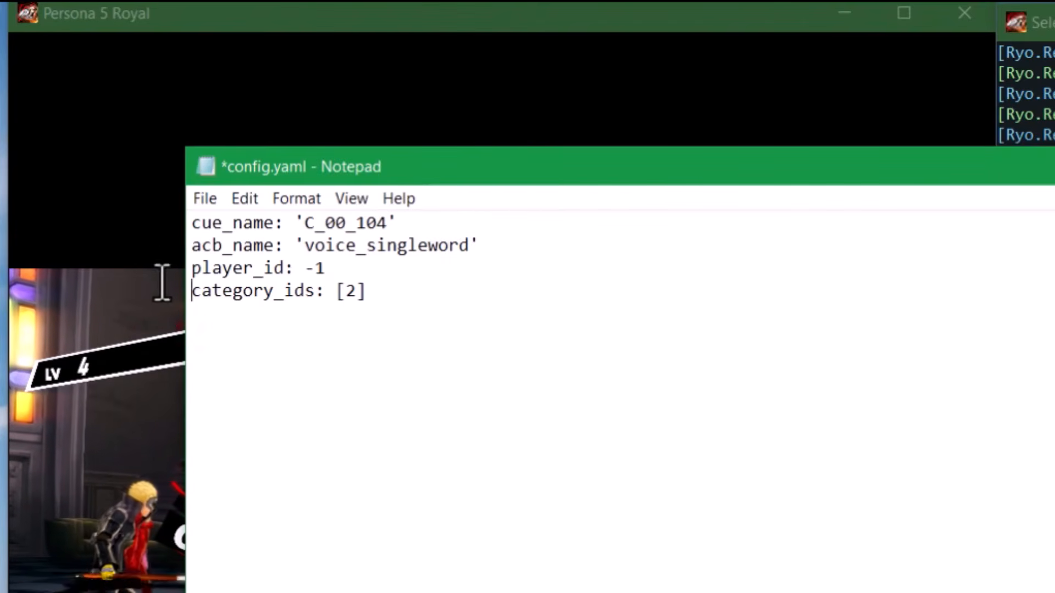
left_click_drag(162, 283, 170, 263)
left_click_drag(405, 308, 141, 290)
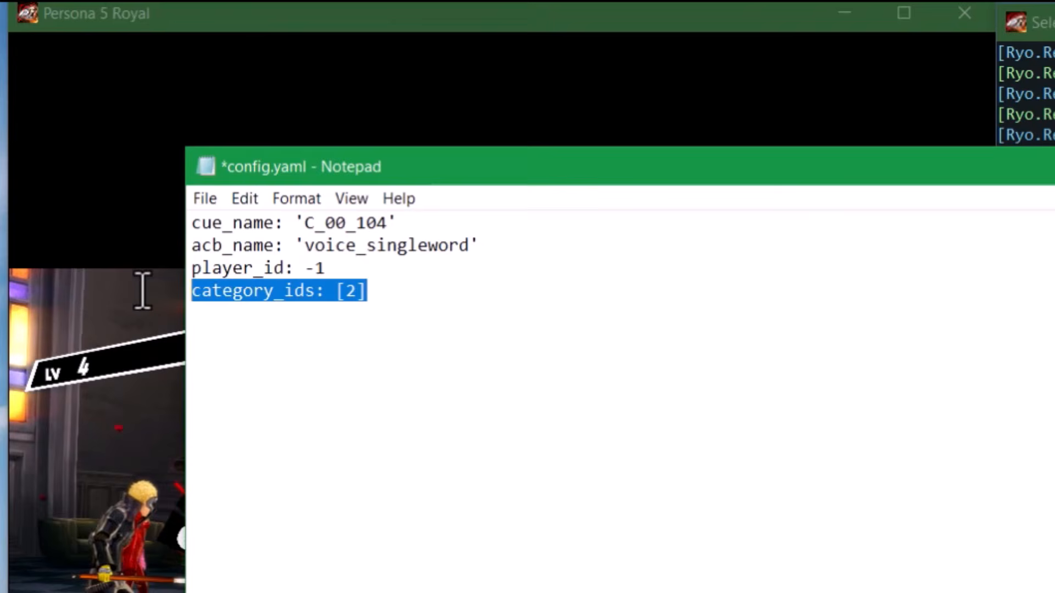
left_click(587, 363)
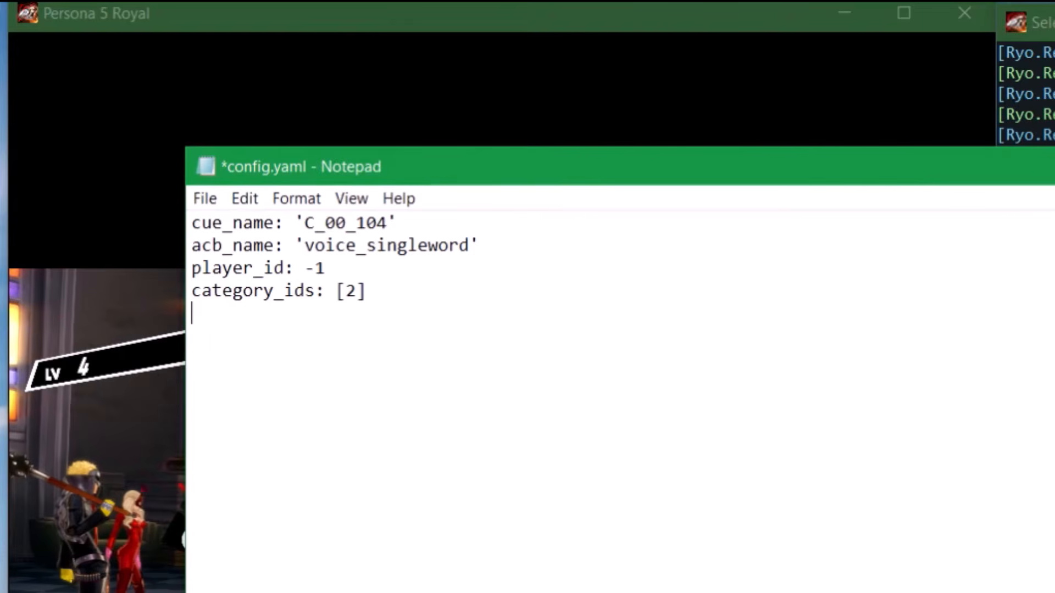
key("alt+F4")
left_click(1035, 566)
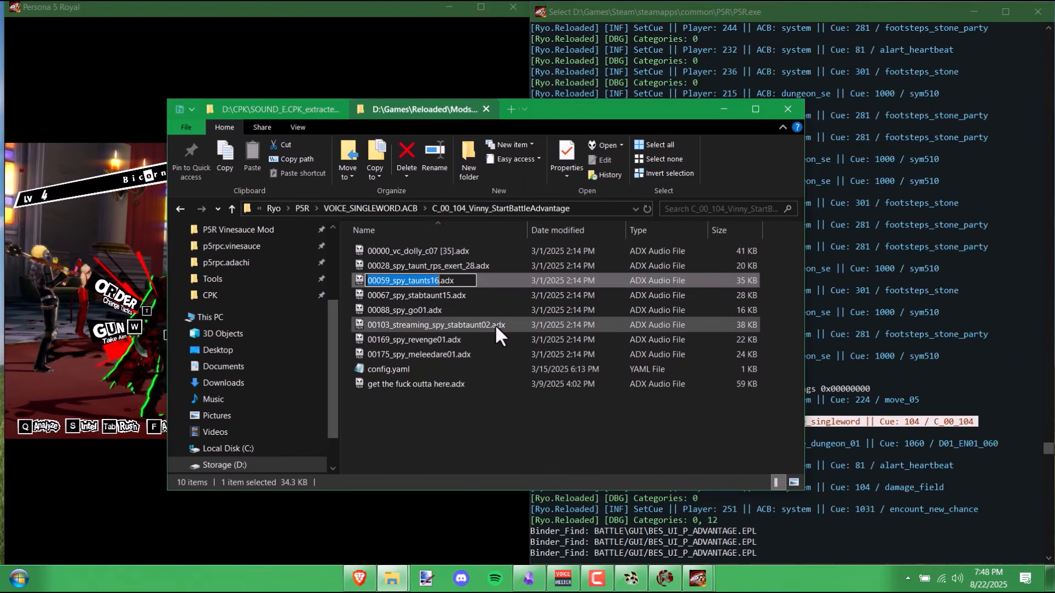
- Cancel a rename, then play 00028_spy_taunt_rps_exert_28.adx and 00059_spy_taunts16.adx in foobar2000
key("F2")
left_click(464, 266)
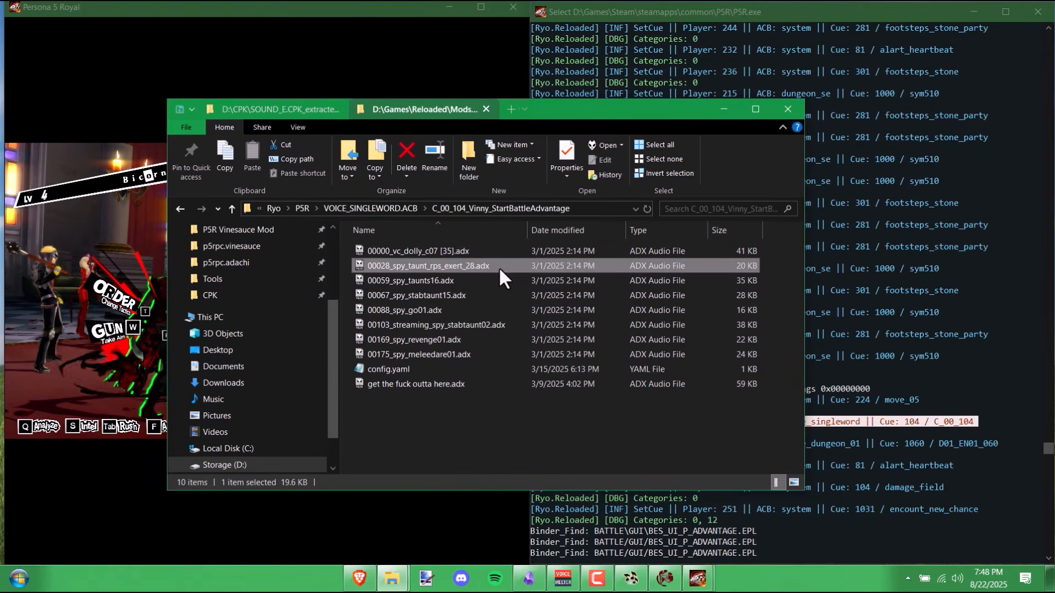
double_click(464, 263)
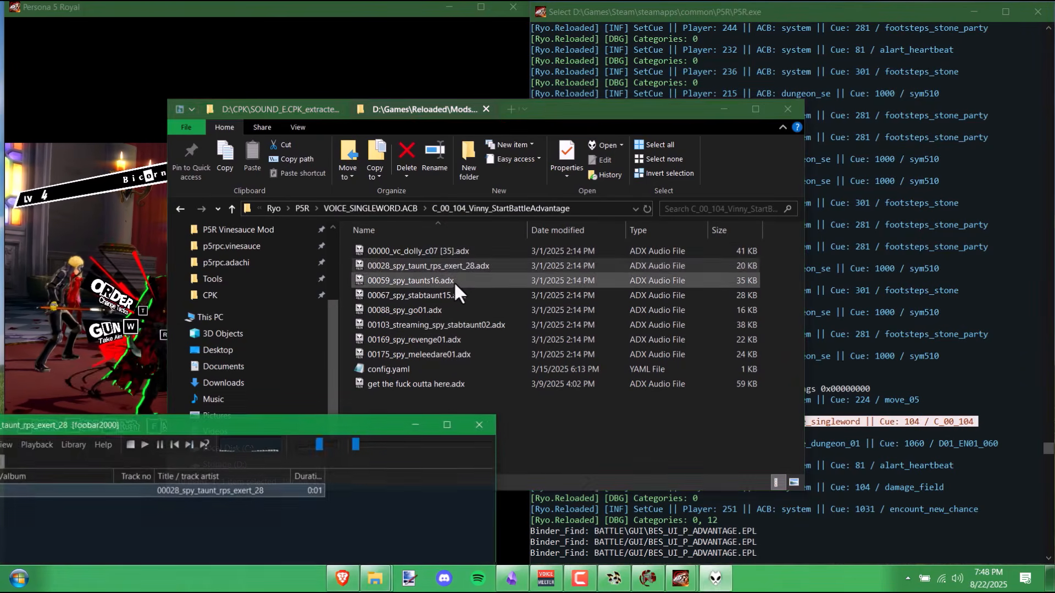
double_click(470, 286)
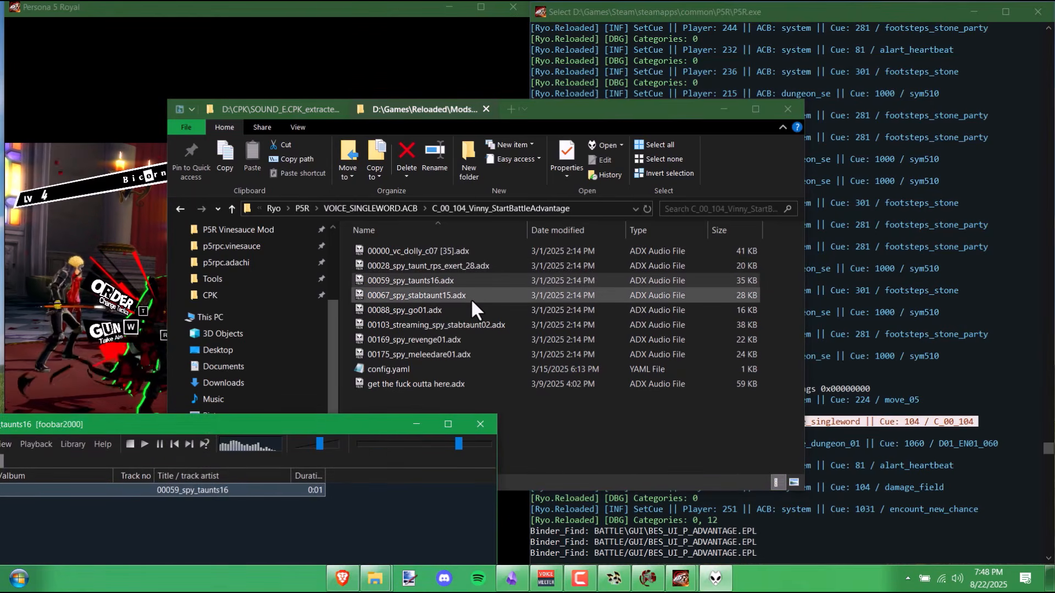
left_click(470, 298)
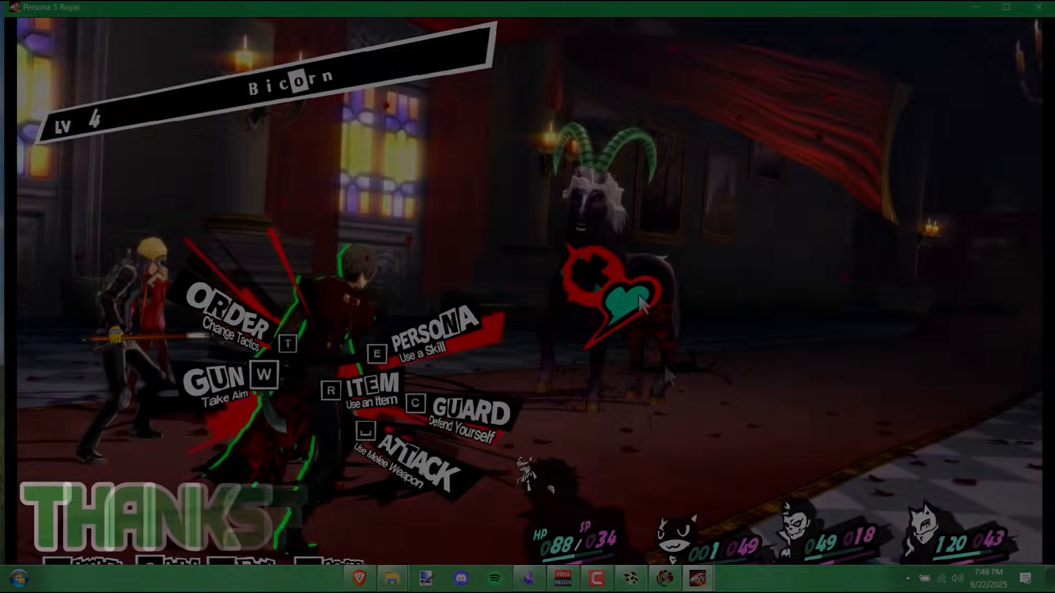